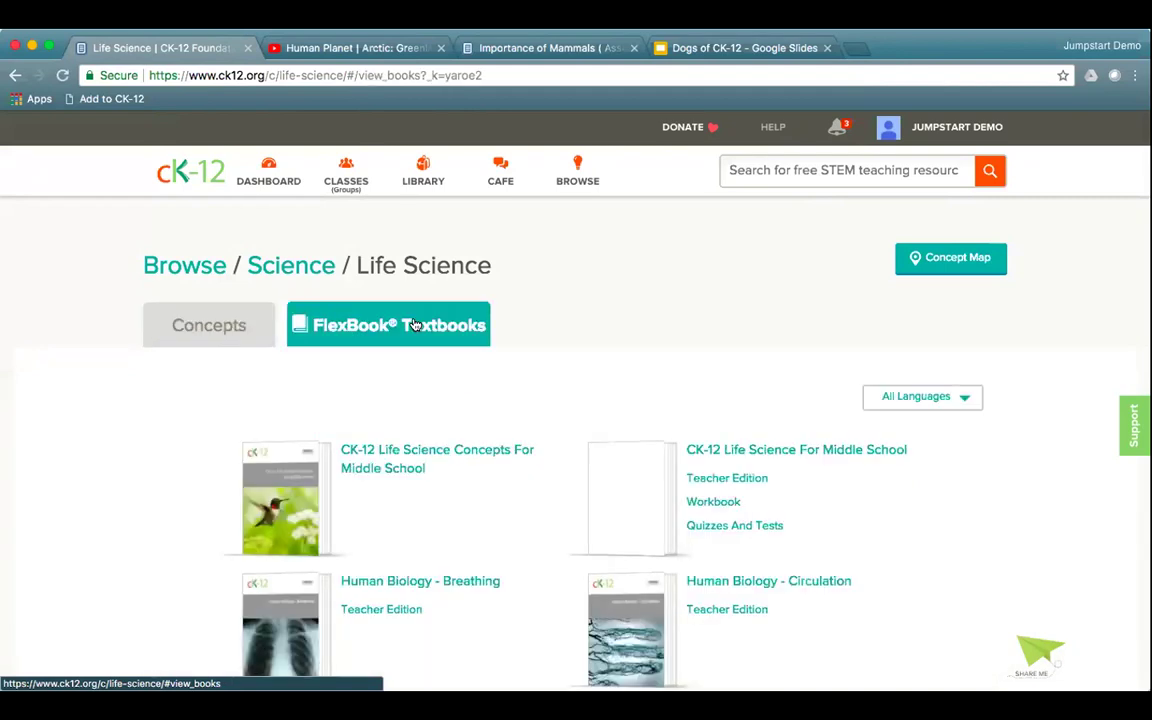
Open the CK-12 Life Science Concepts For Middle School textbook for customization and append "for July 17" to its title
click(407, 455)
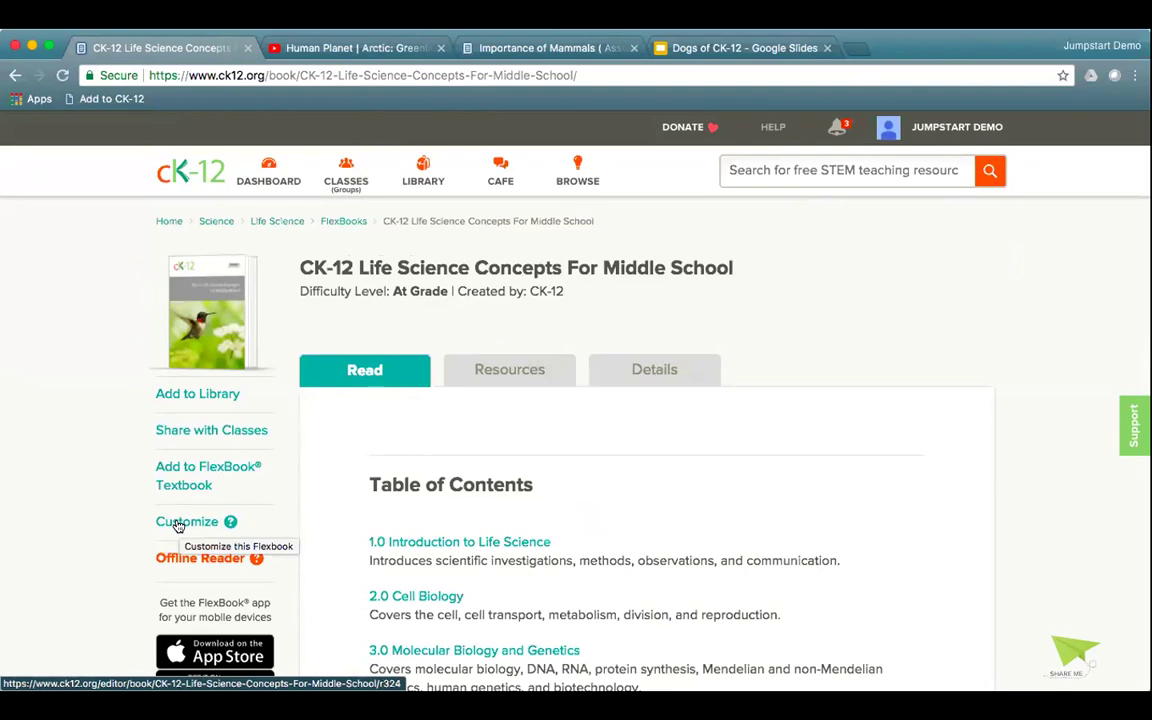
click(178, 524)
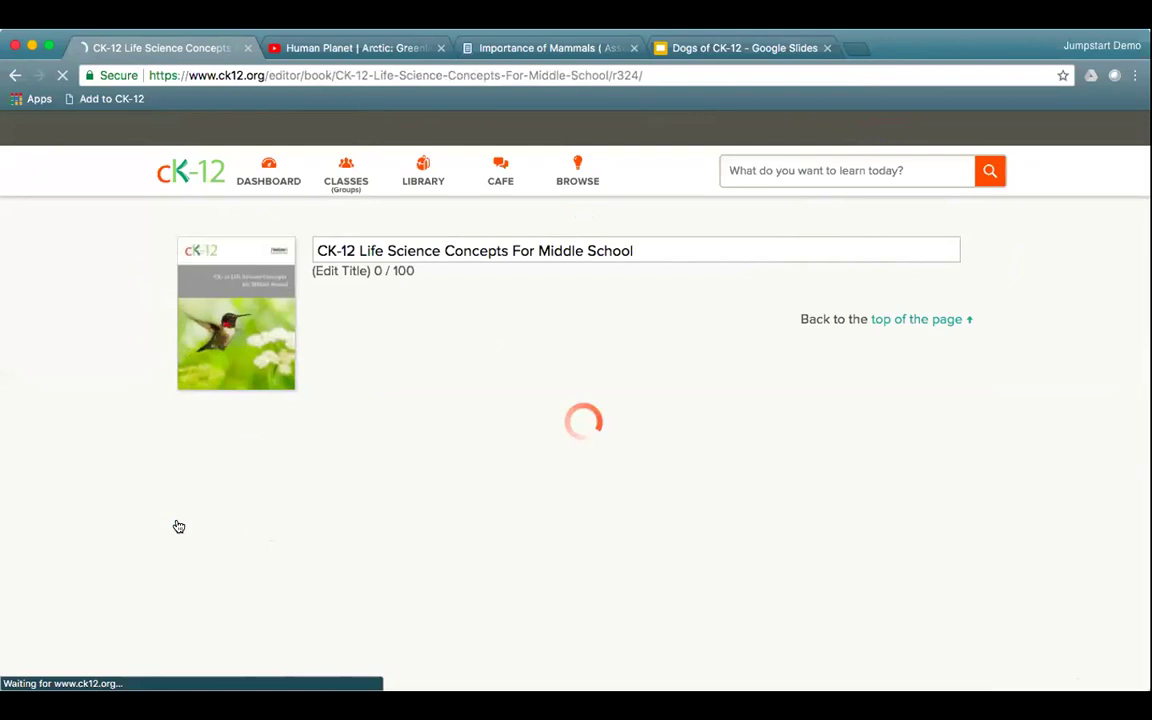
click(666, 260)
text(for July 17)
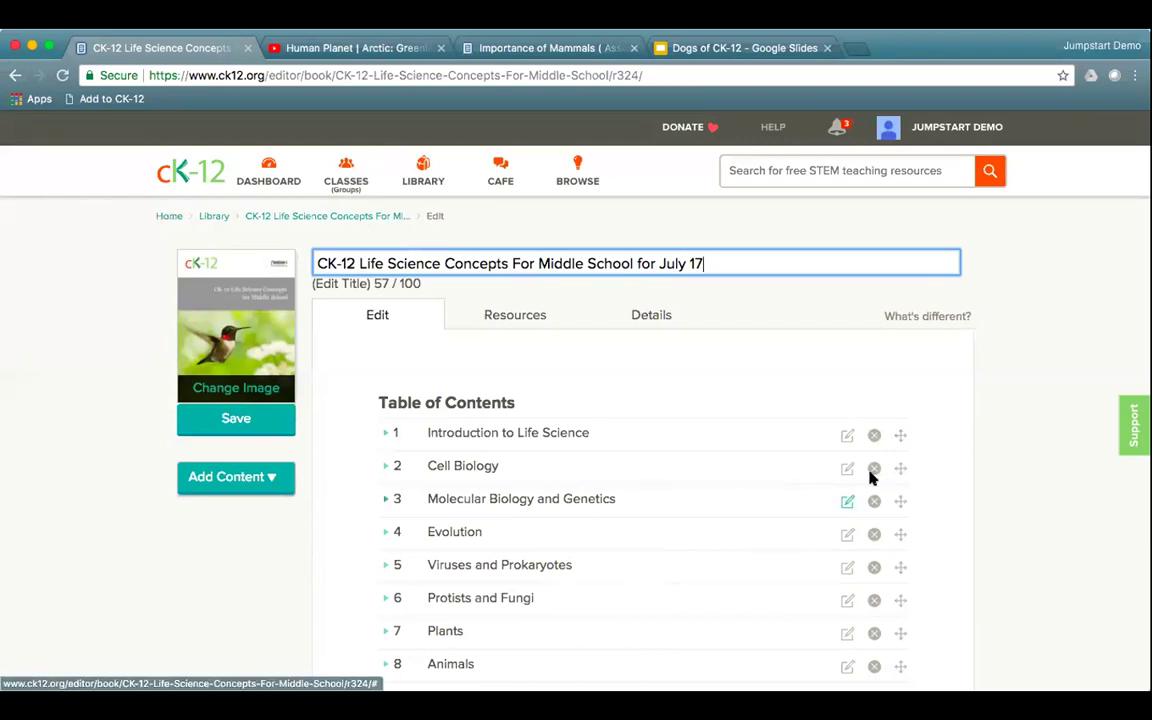
Expand the Animals chapter in the table of contents and open section 8.3 Learned Behavior for editing
scroll(702, 545, down, 3)
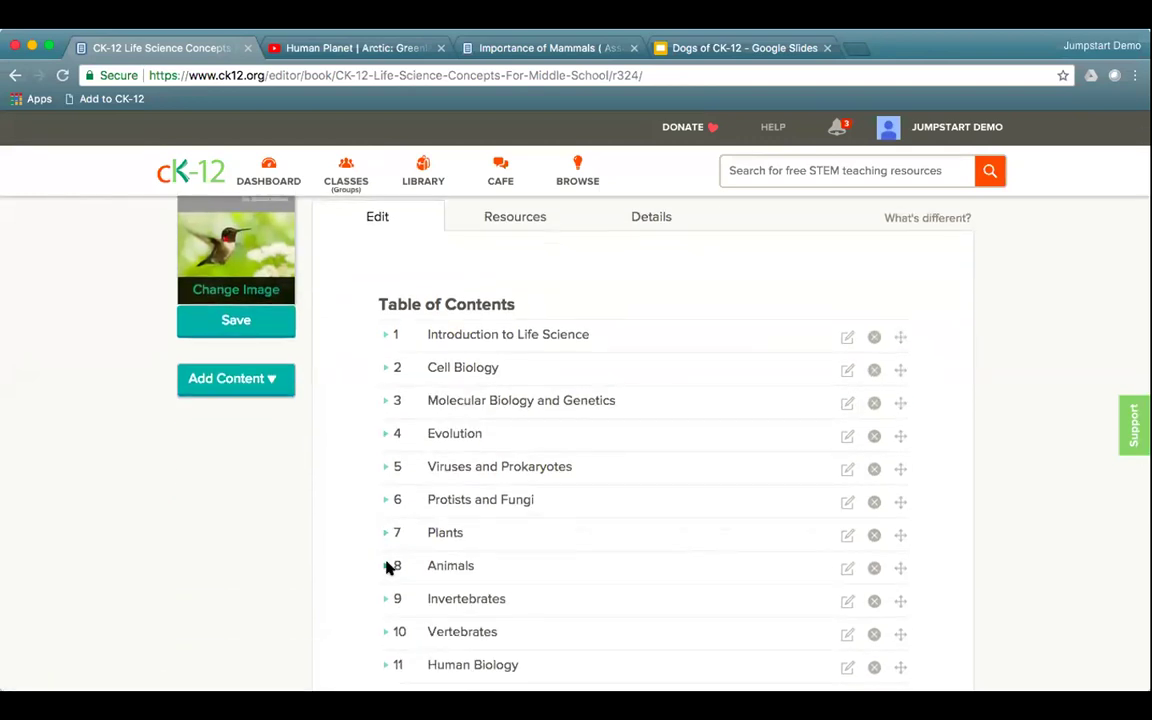
click(387, 566)
scroll(663, 578, down, 3)
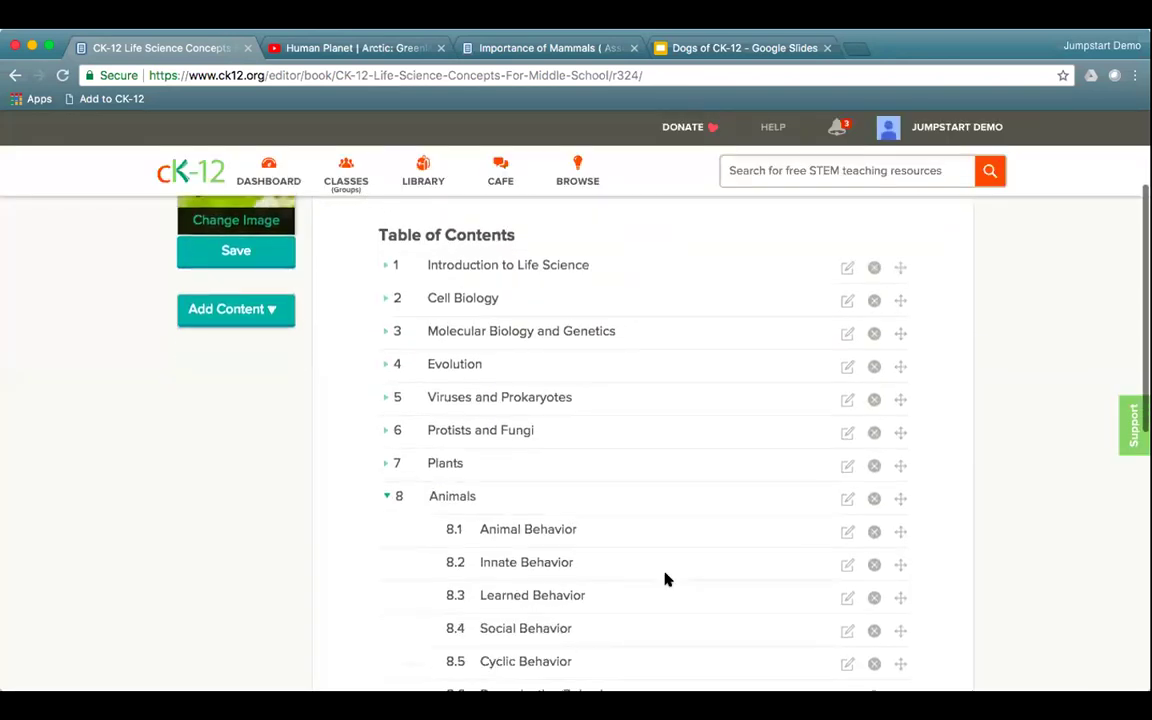
click(846, 573)
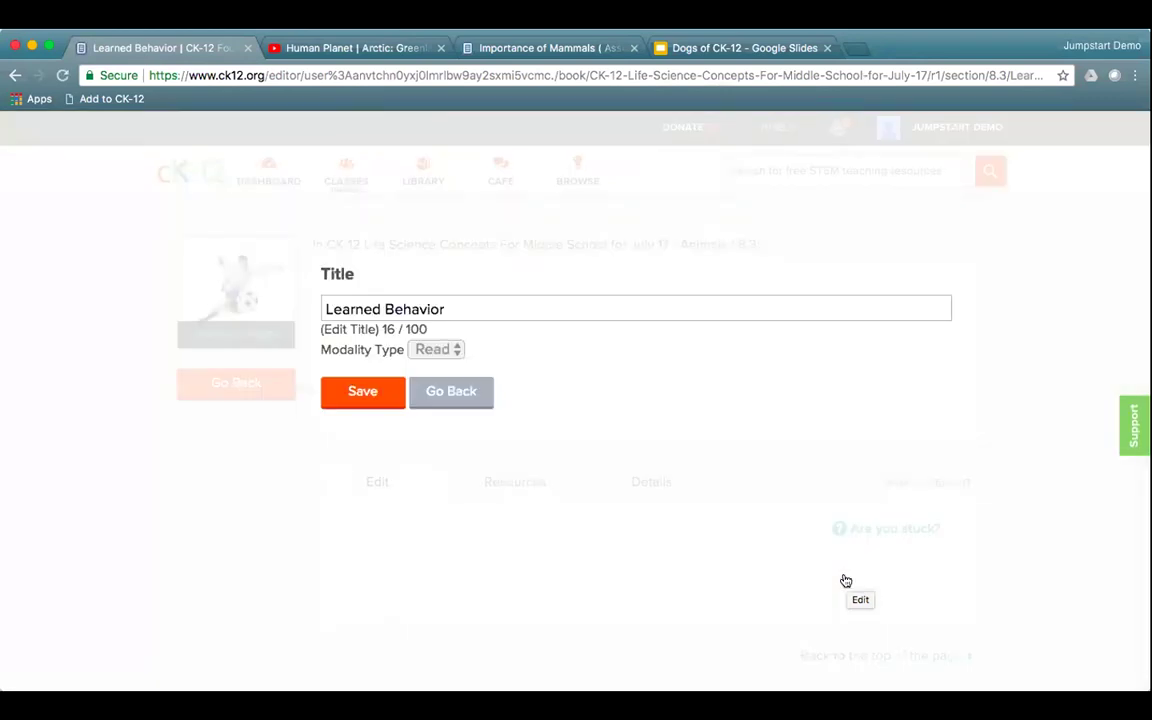
Rename the section as "Learned Behavior for July 17" and save the title
click(514, 309)
text(for july)
key(BackSpace)
key(BackSpace)
key(BackSpace)
key(BackSpace)
key(BackSpace)
text(July 17)
click(385, 390)
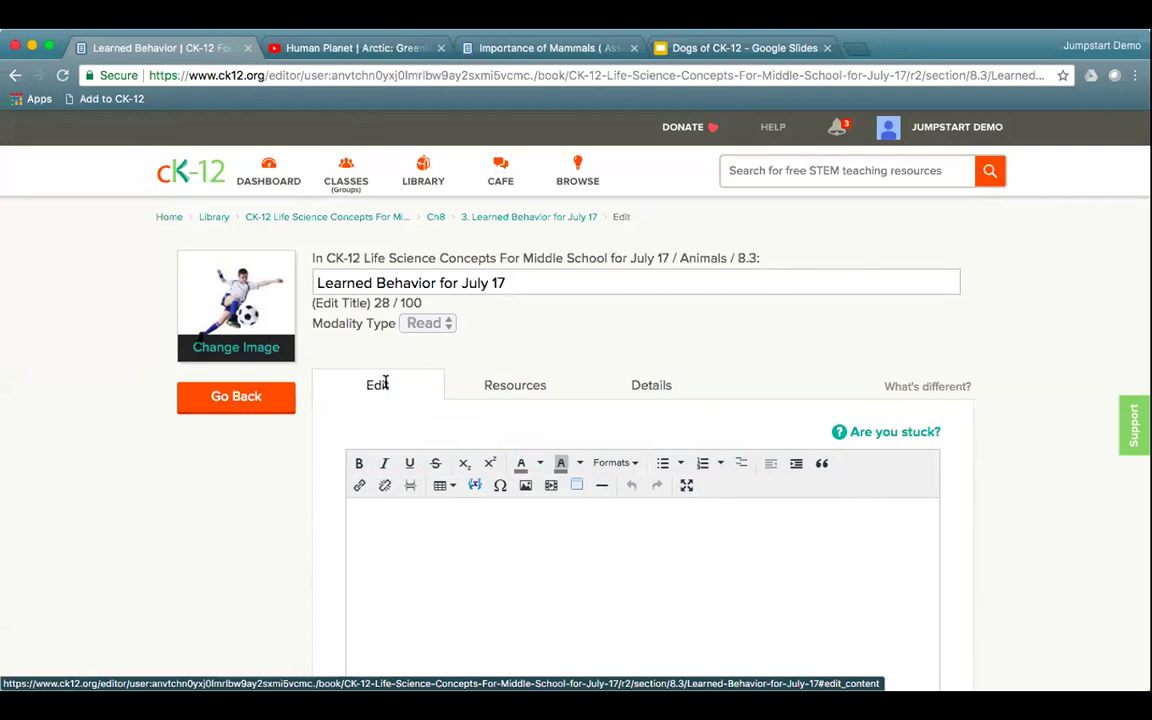
Look through the Learned Behavior section's text and images down to the Learning by Playing part
scroll(985, 504, down, 3)
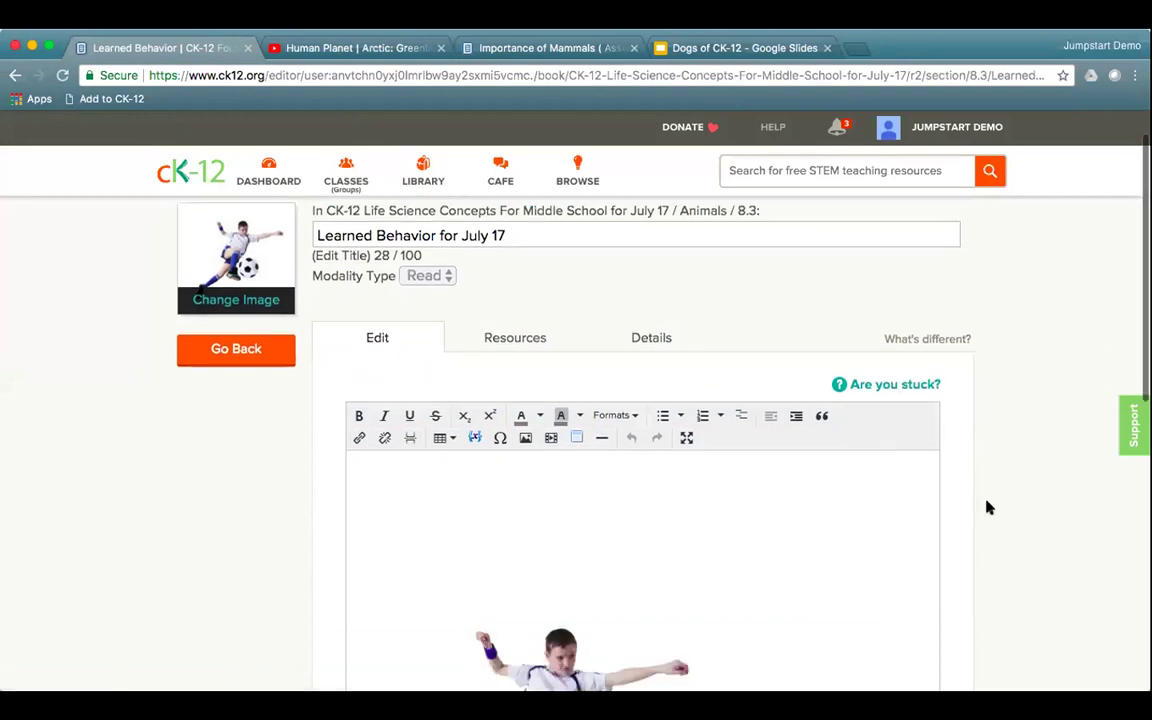
click(679, 494)
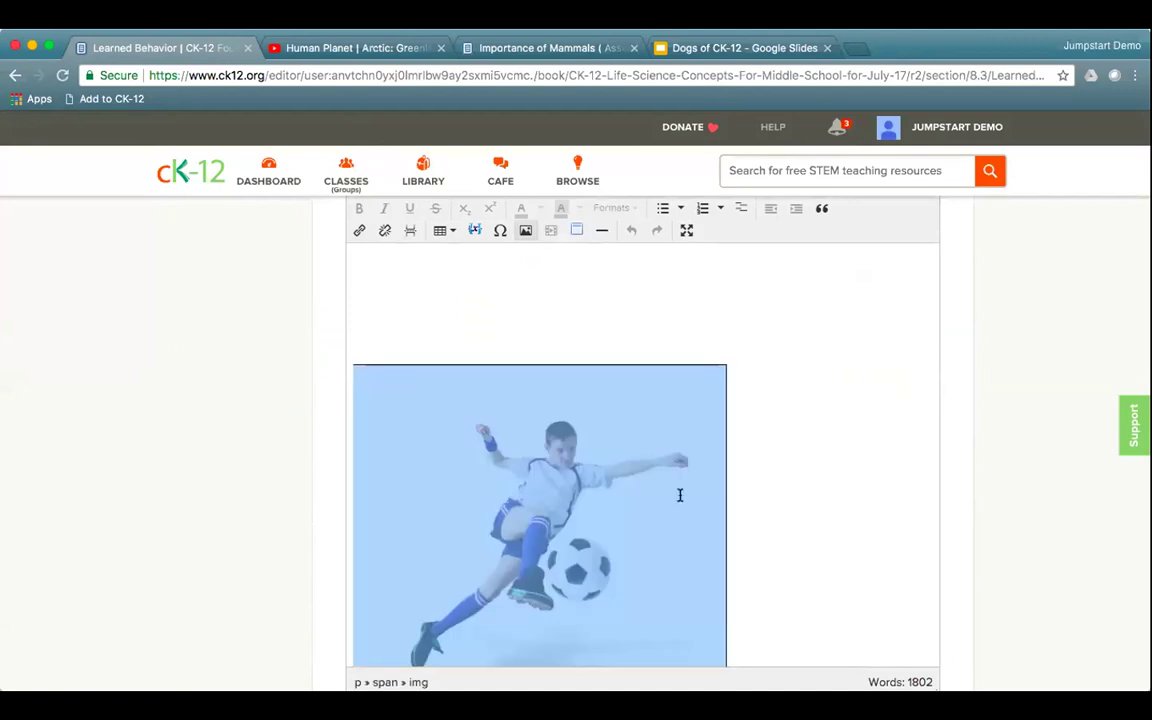
scroll(724, 498, down, 2)
scroll(724, 498, down, 10)
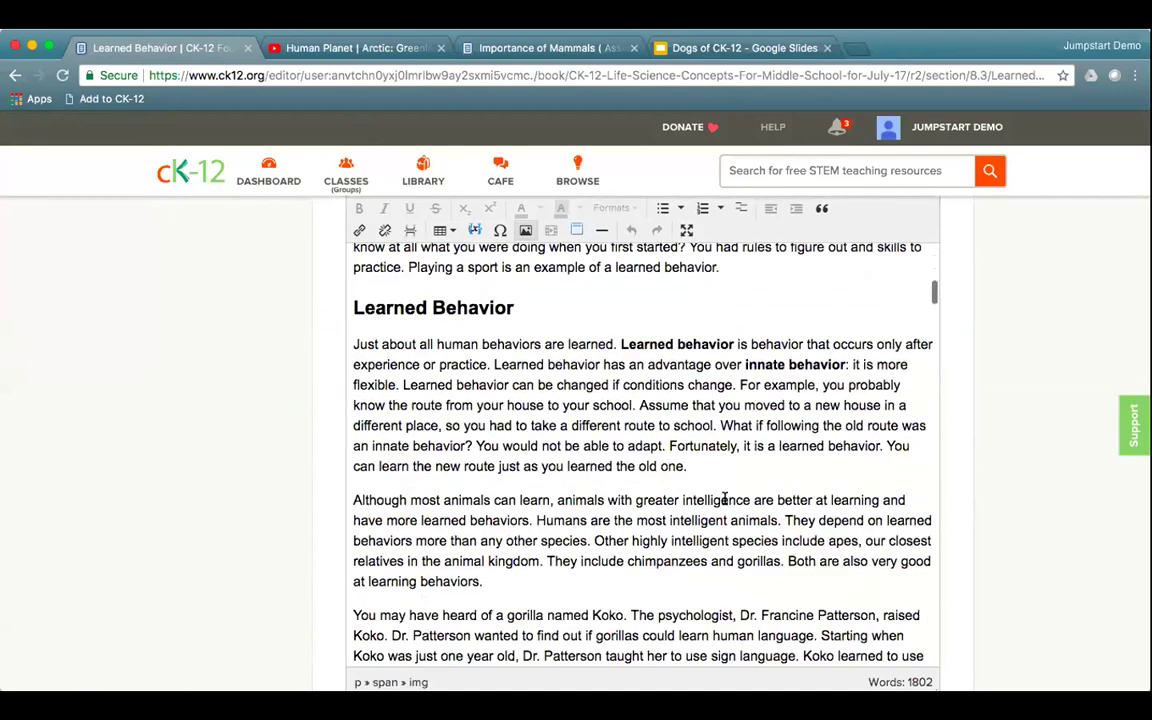
scroll(662, 407, up, 3)
click(662, 407)
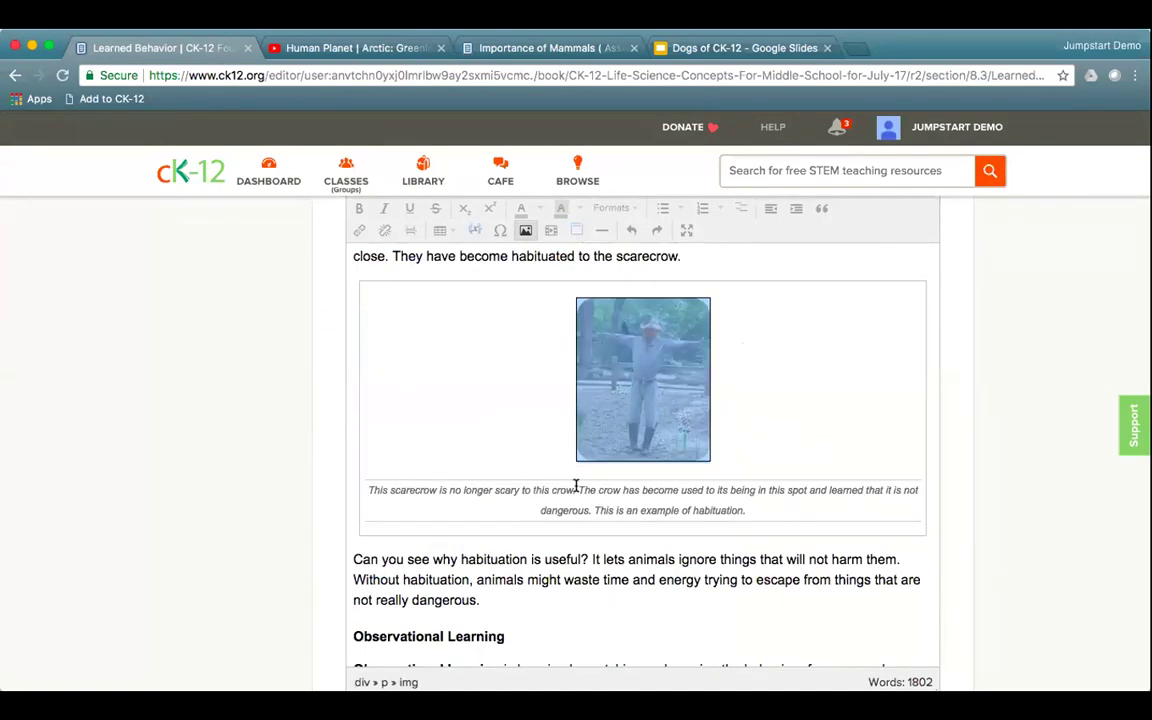
scroll(673, 518, down, 10)
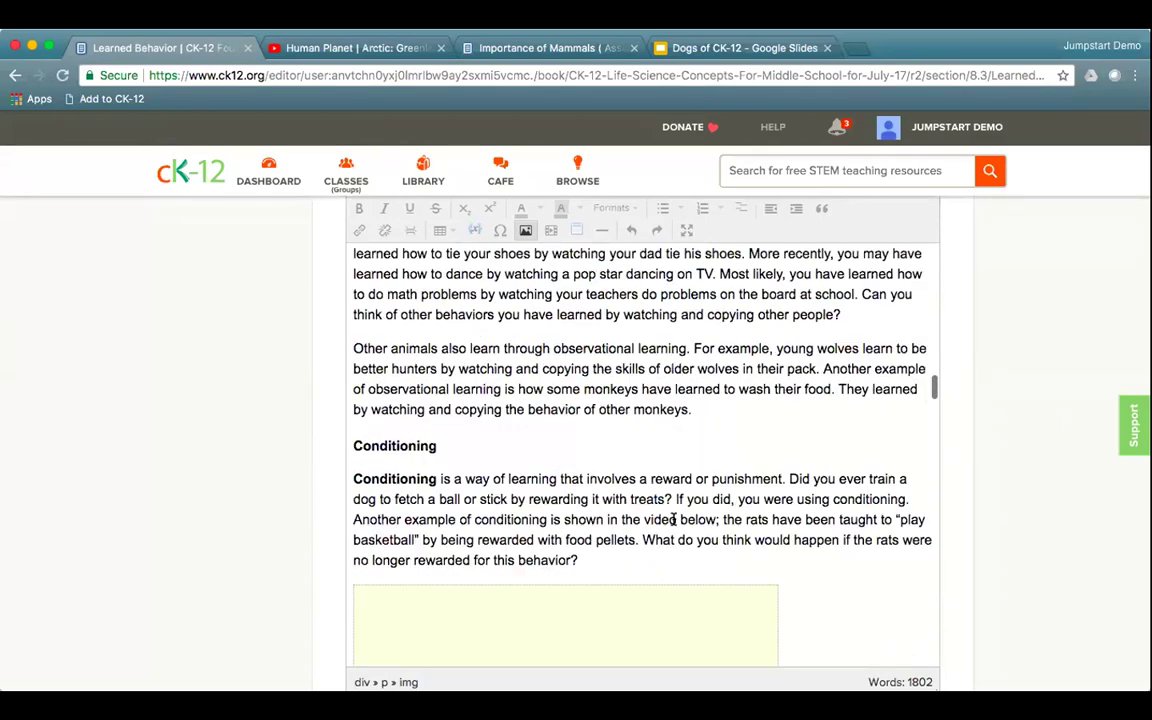
scroll(673, 518, down, 8)
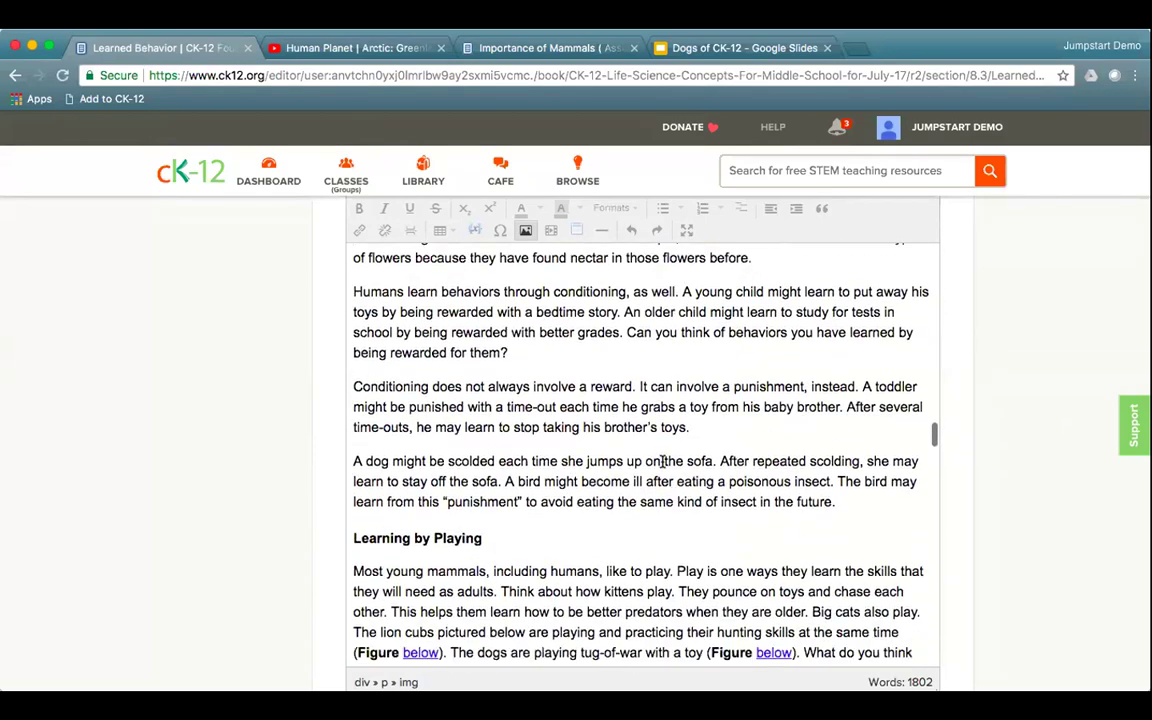
Open the image options of the lion cubs and dogs figure and copy its source links
click(617, 436)
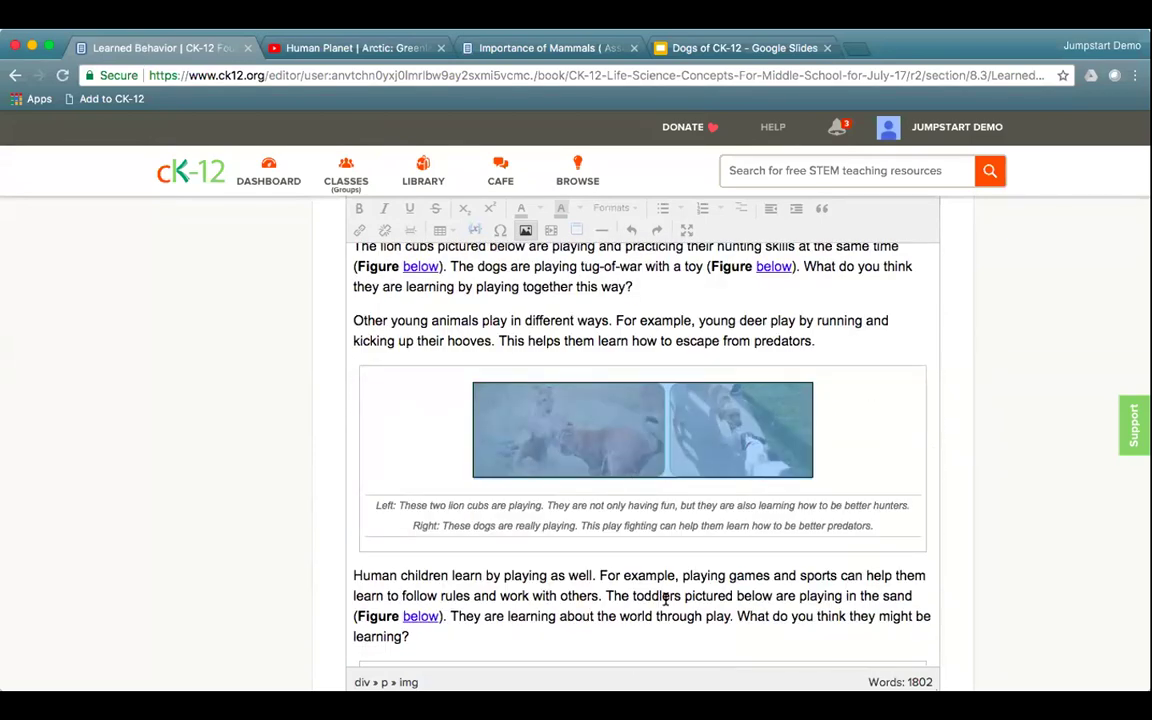
scroll(770, 577, up, 1)
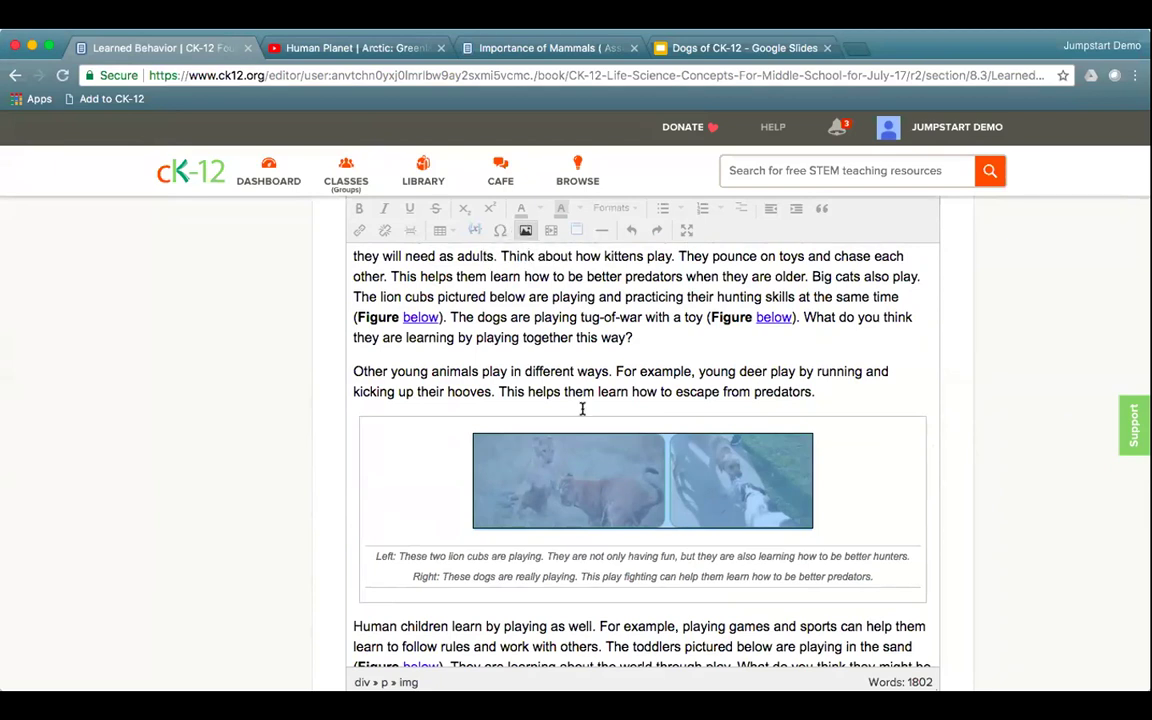
click(526, 231)
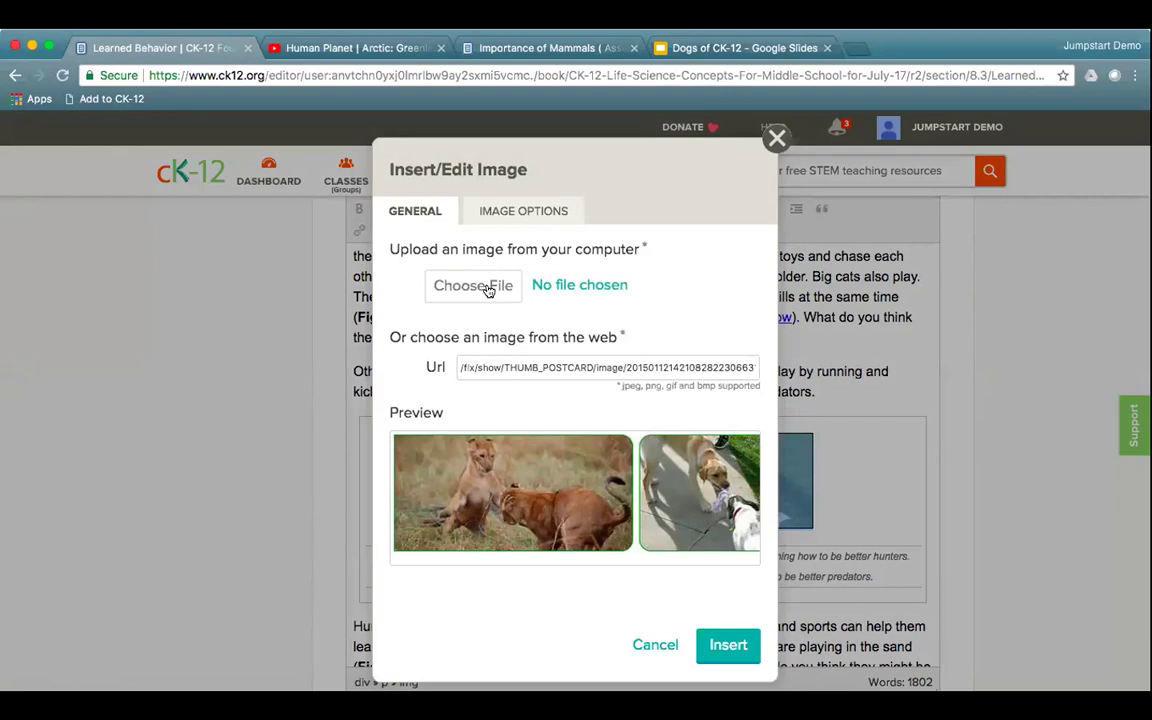
click(526, 214)
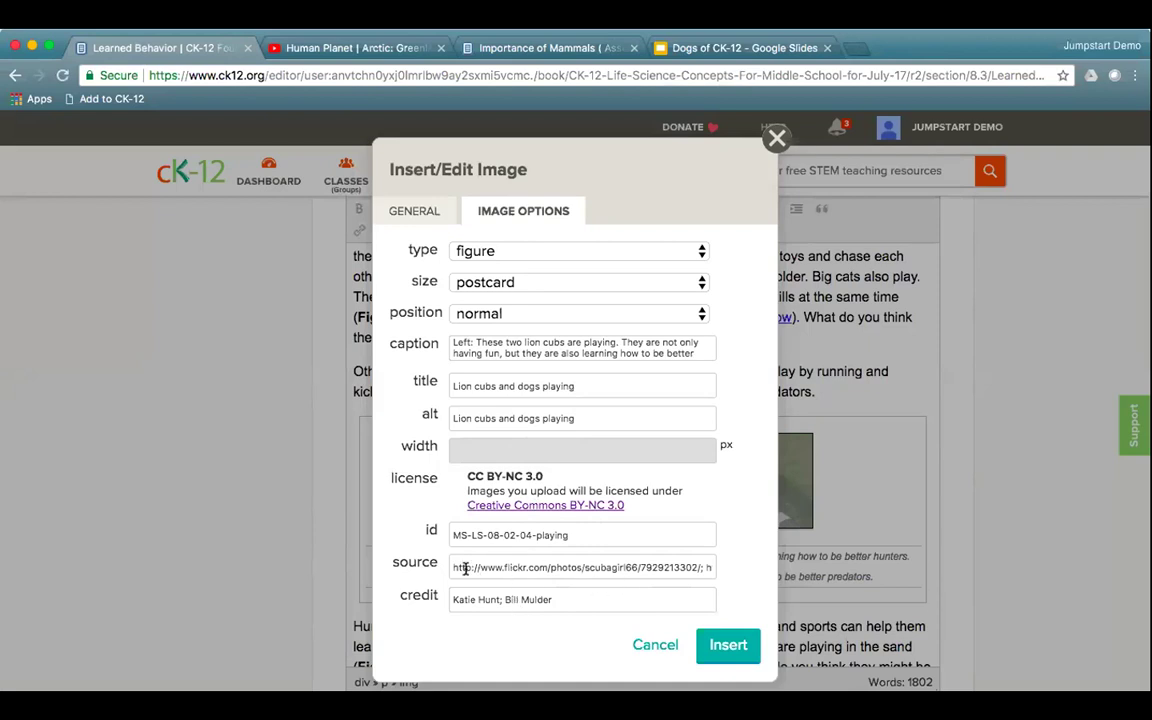
drag(452, 567, 745, 588)
key(super+c)
Load the first copied Flickr link in a new browser tab, removing the second link from the address
click(852, 47)
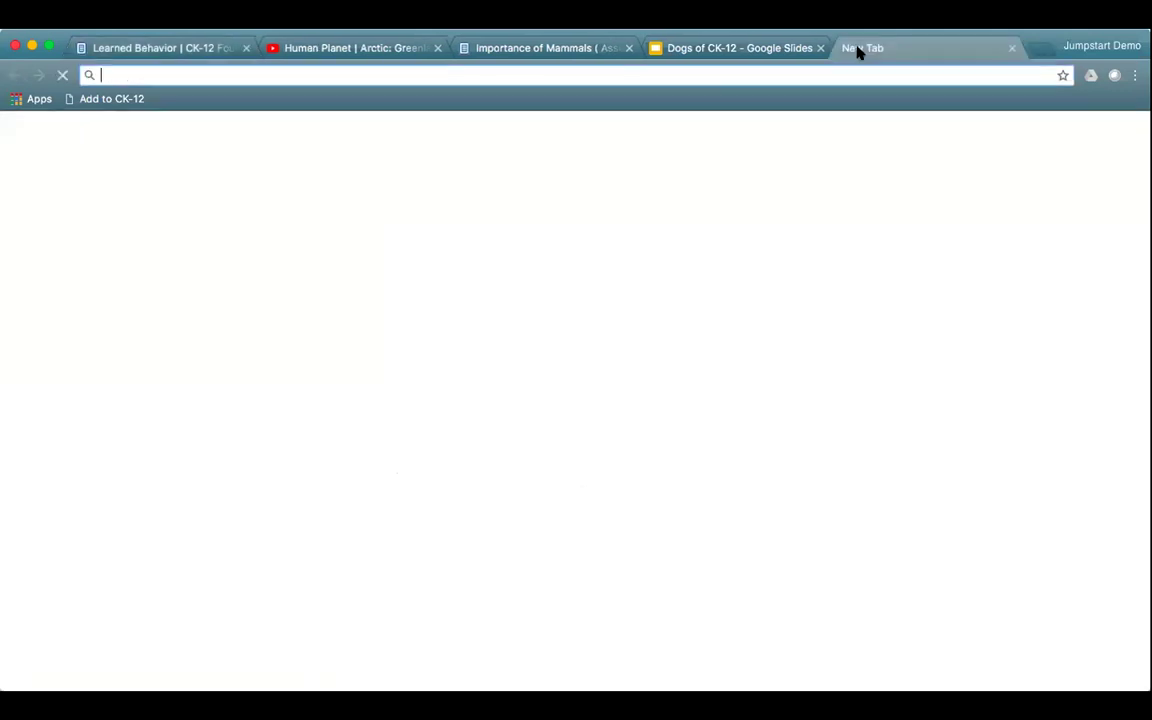
key(super+v)
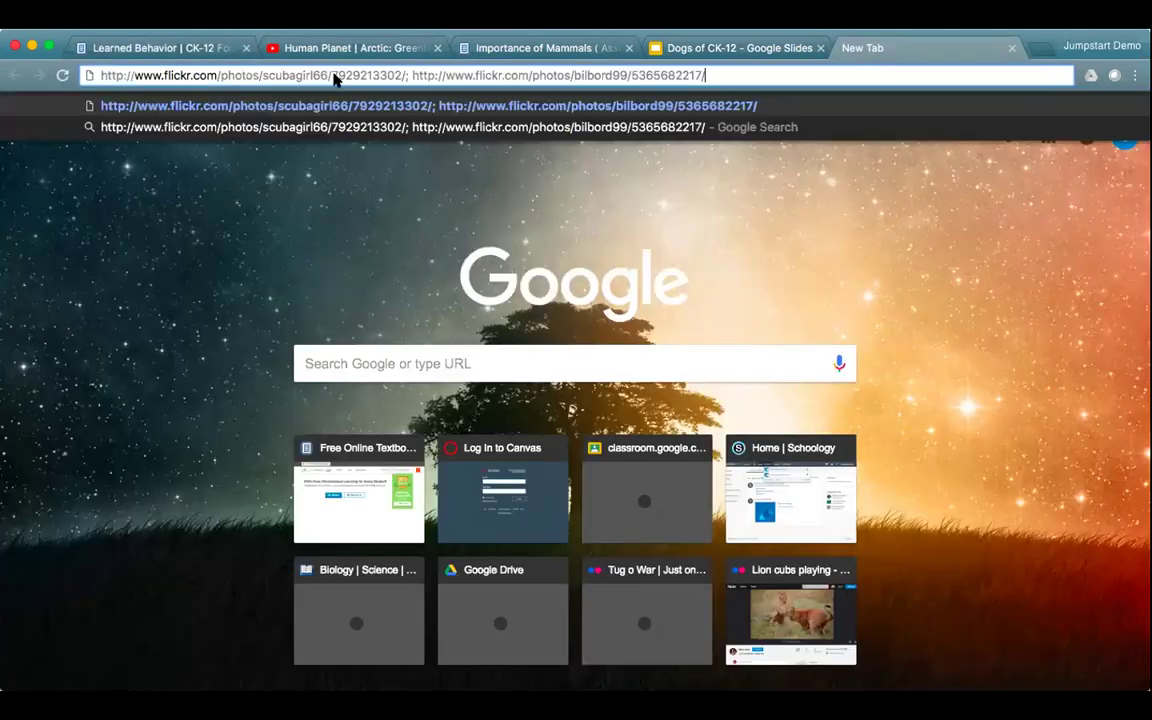
drag(403, 75, 742, 88)
key(BackSpace)
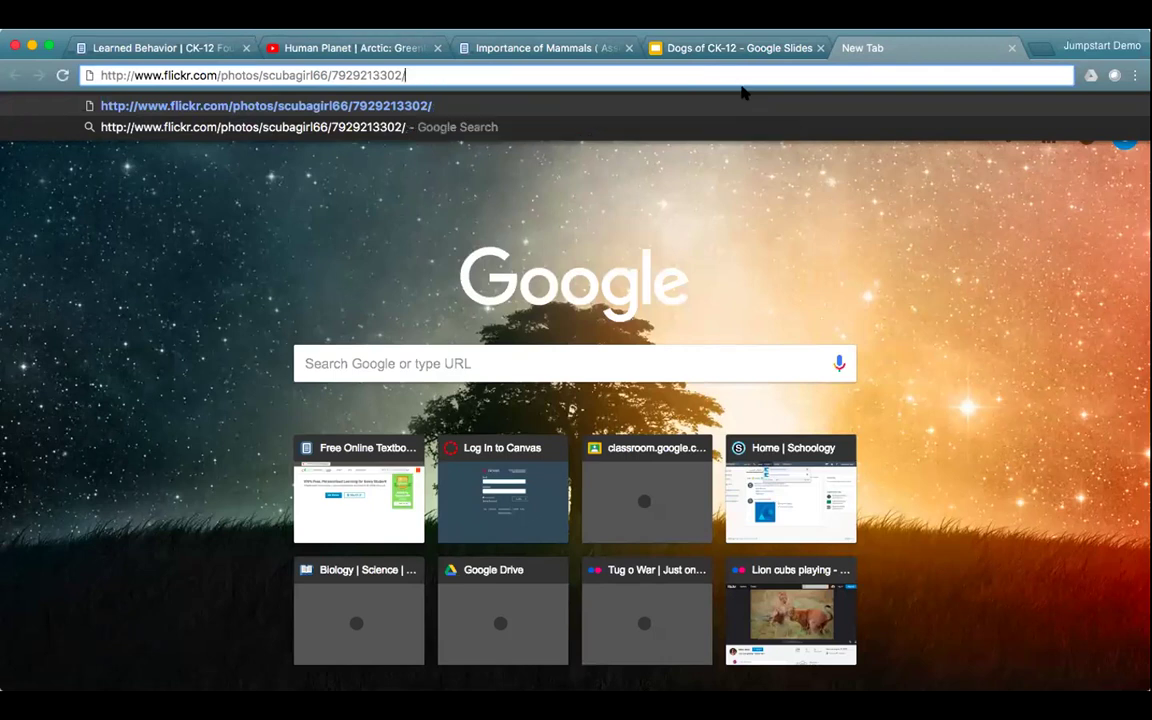
key(Return)
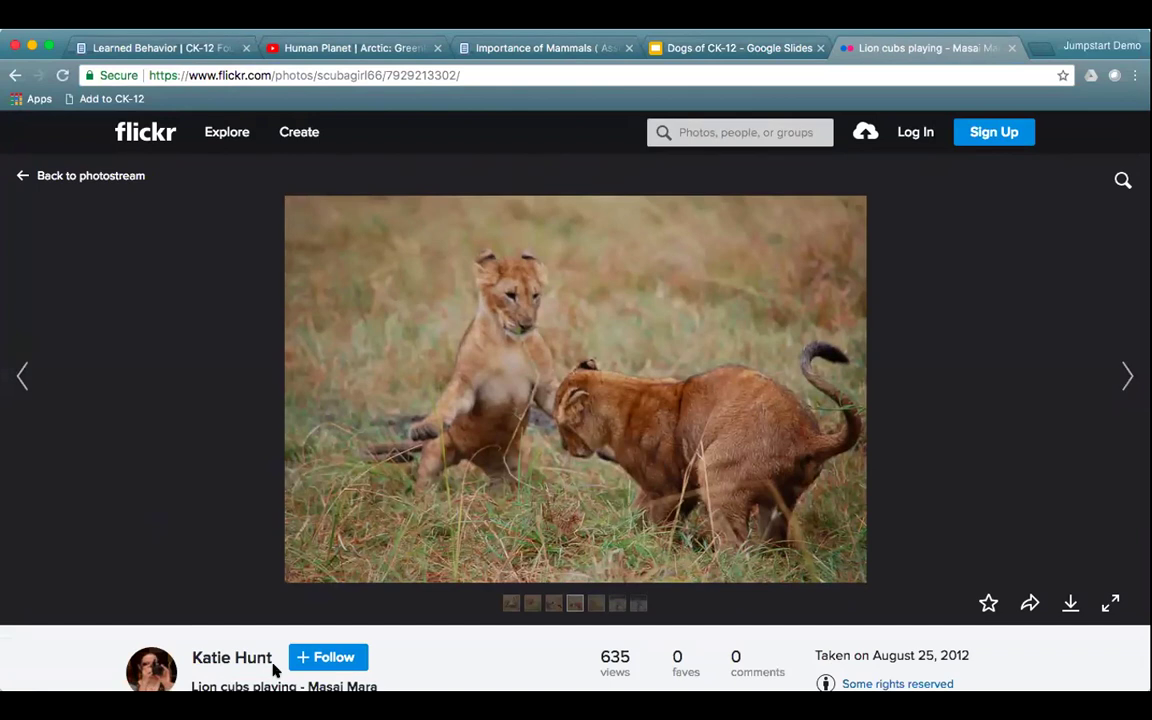
Read the Creative Commons license terms linked from the lion cubs photo and close the license page
scroll(905, 579, down, 2)
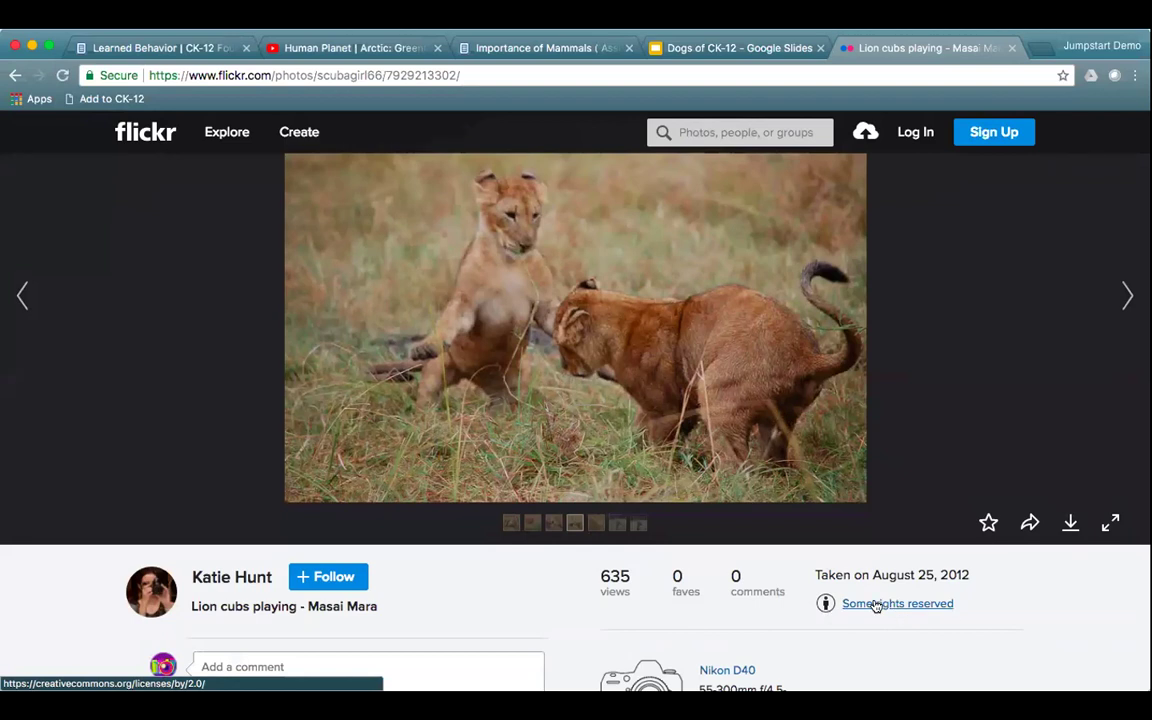
click(876, 605)
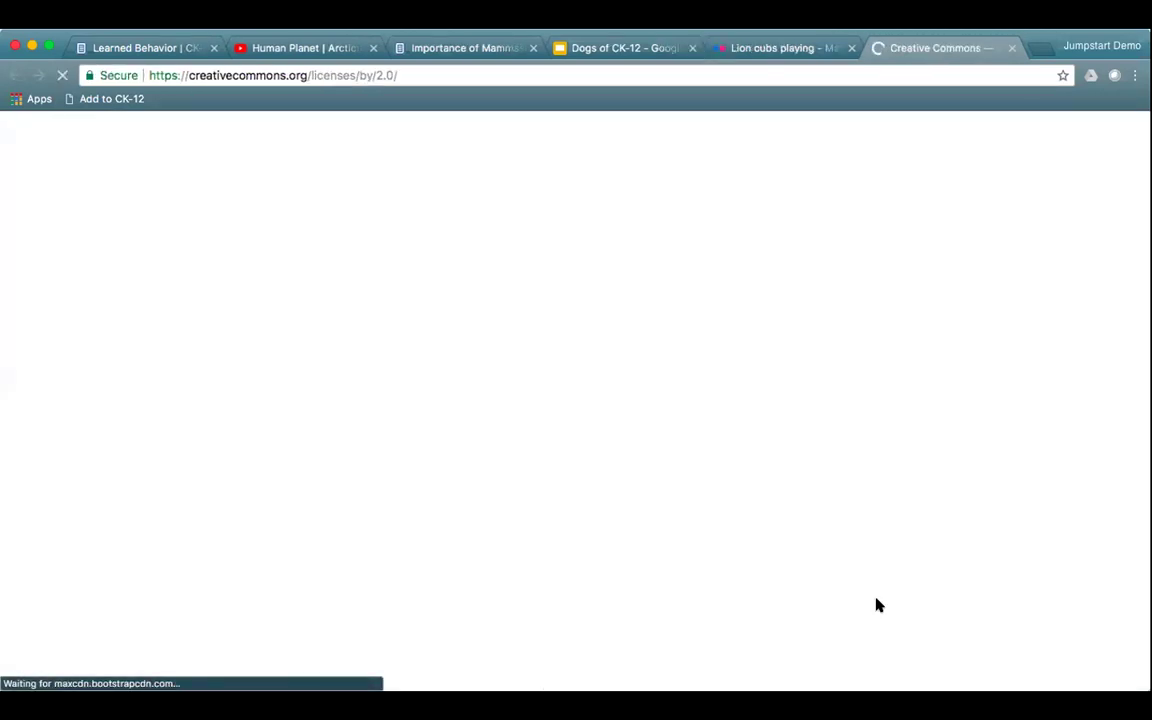
scroll(603, 623, down, 5)
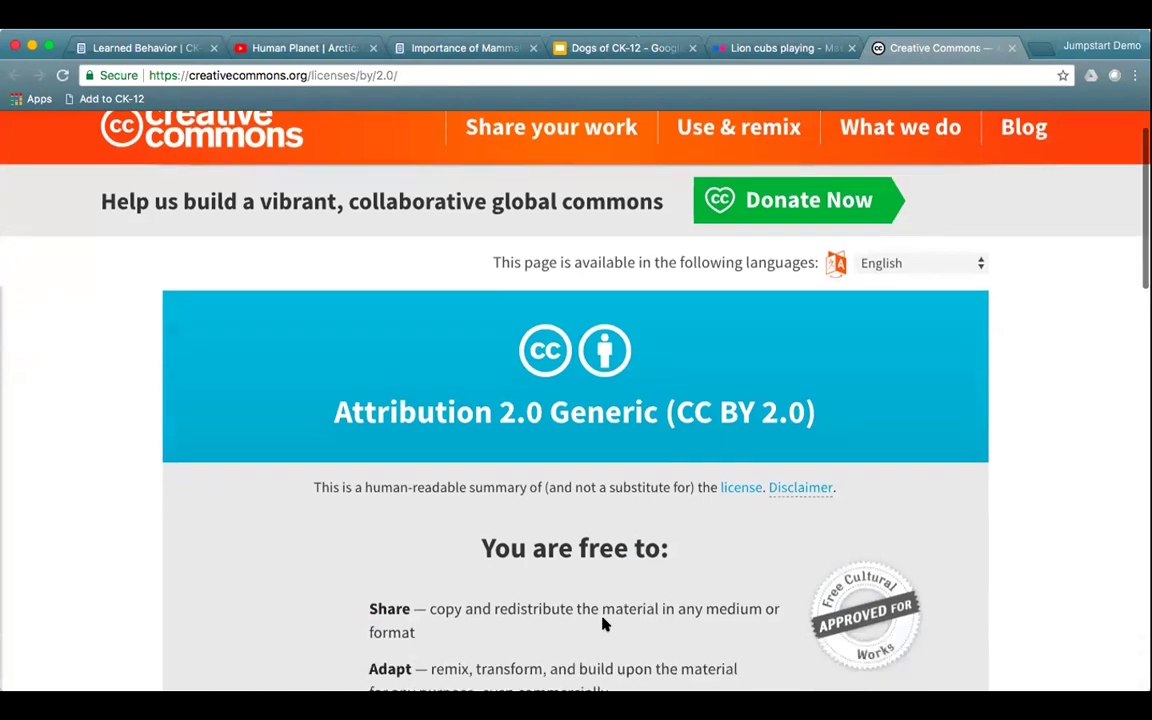
scroll(603, 623, down, 5)
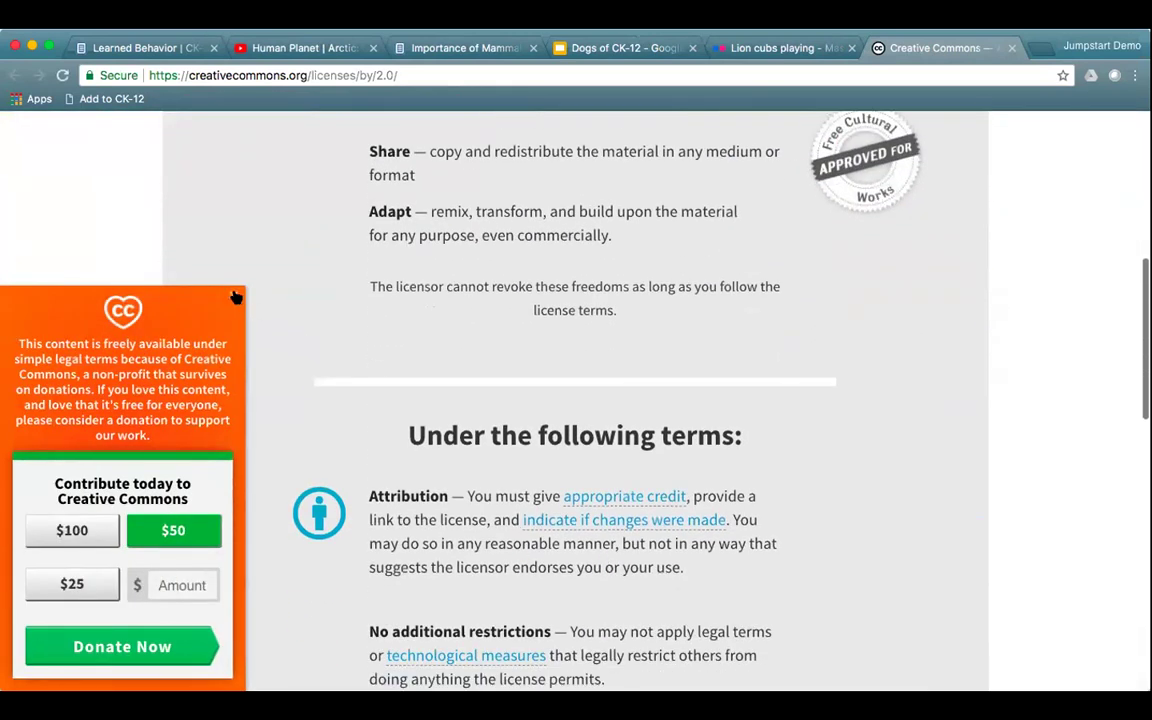
scroll(519, 599, down, 2)
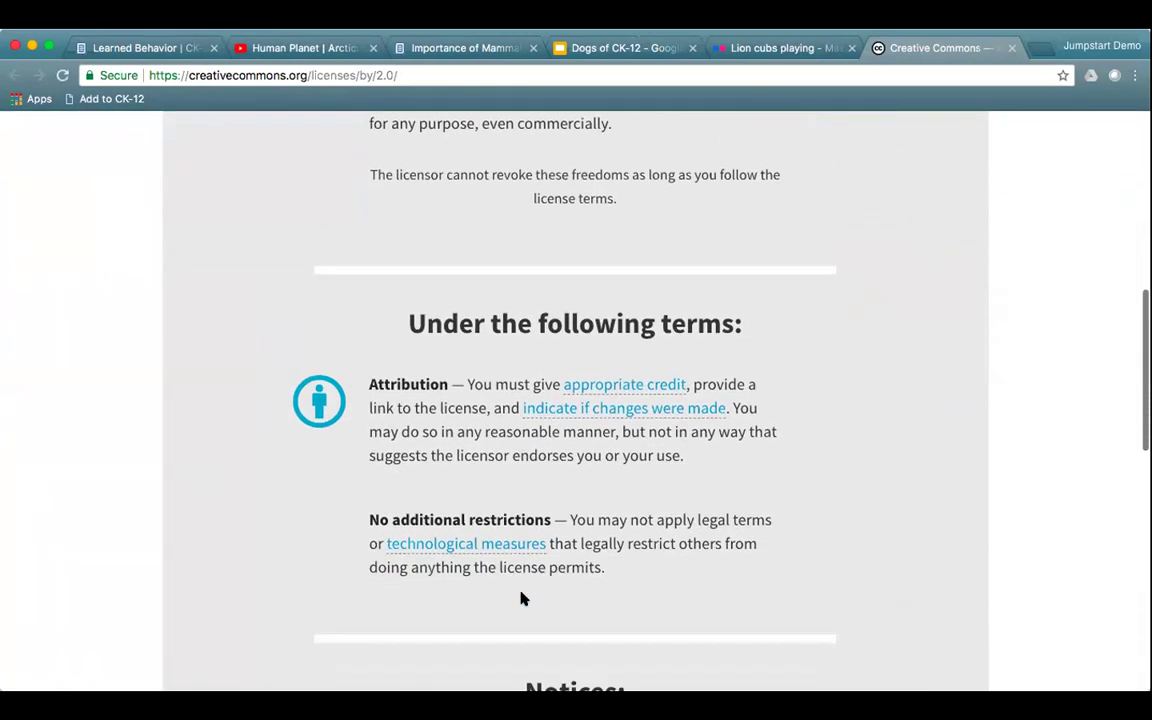
click(1011, 49)
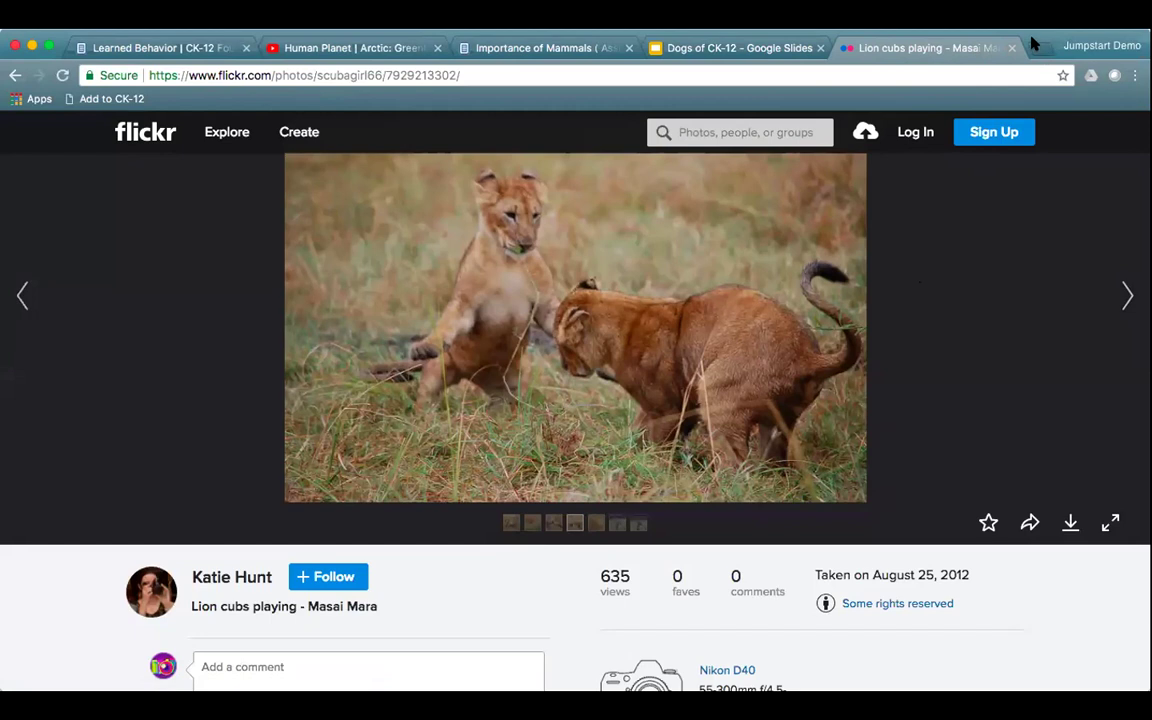
Return to the section editor, cancel the image settings, and add an empty paragraph after "escape from predators."
click(175, 50)
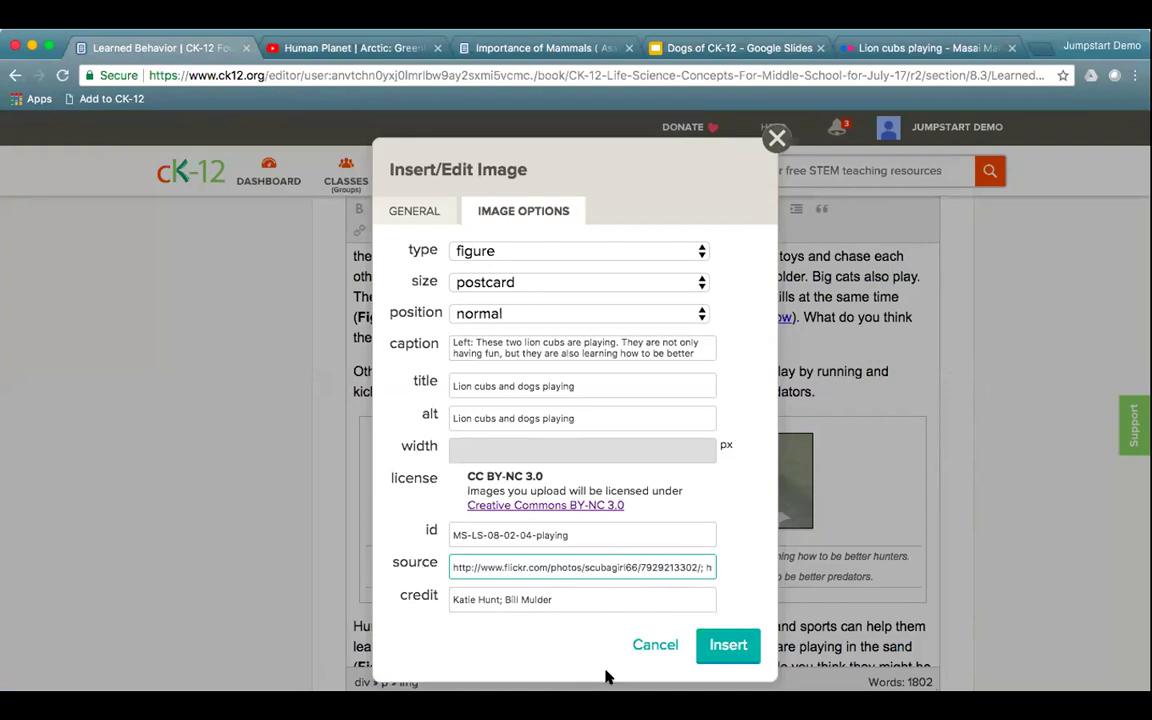
click(655, 645)
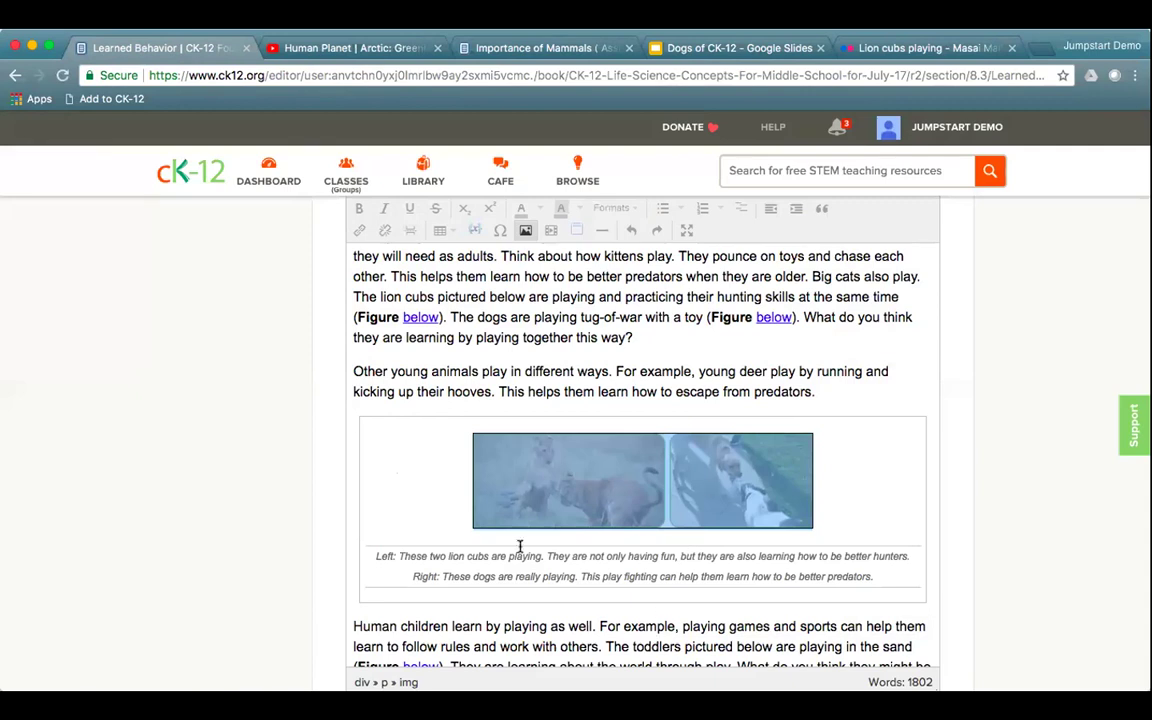
click(812, 391)
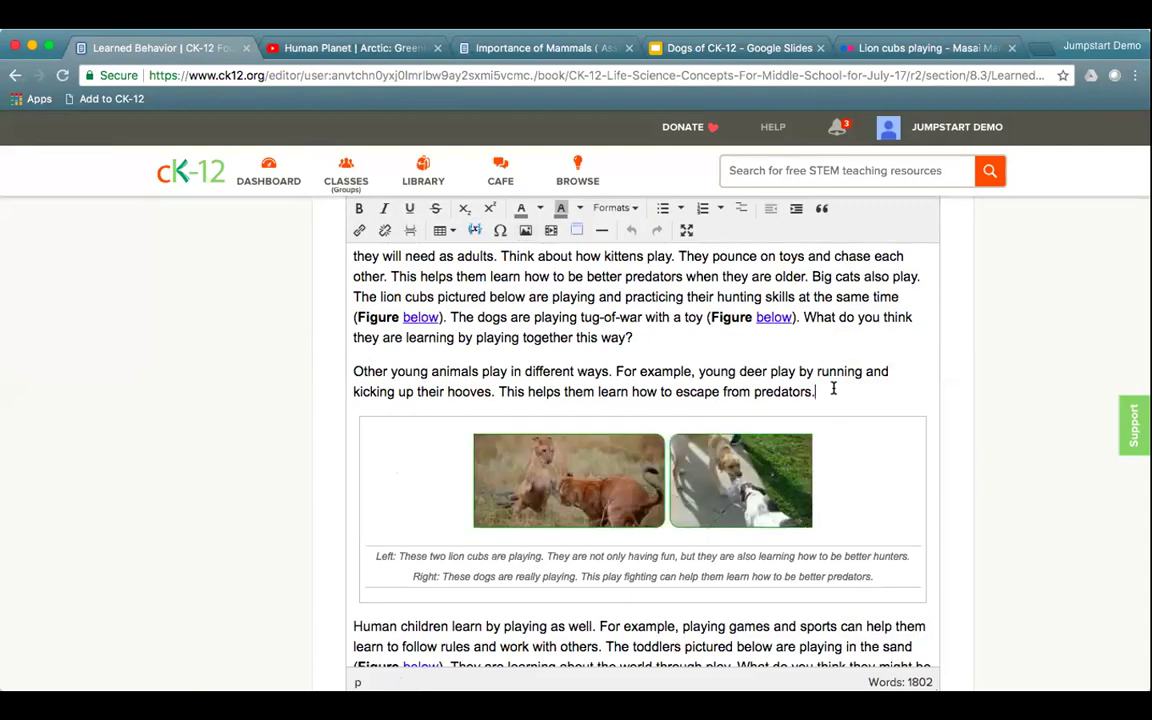
key(Return)
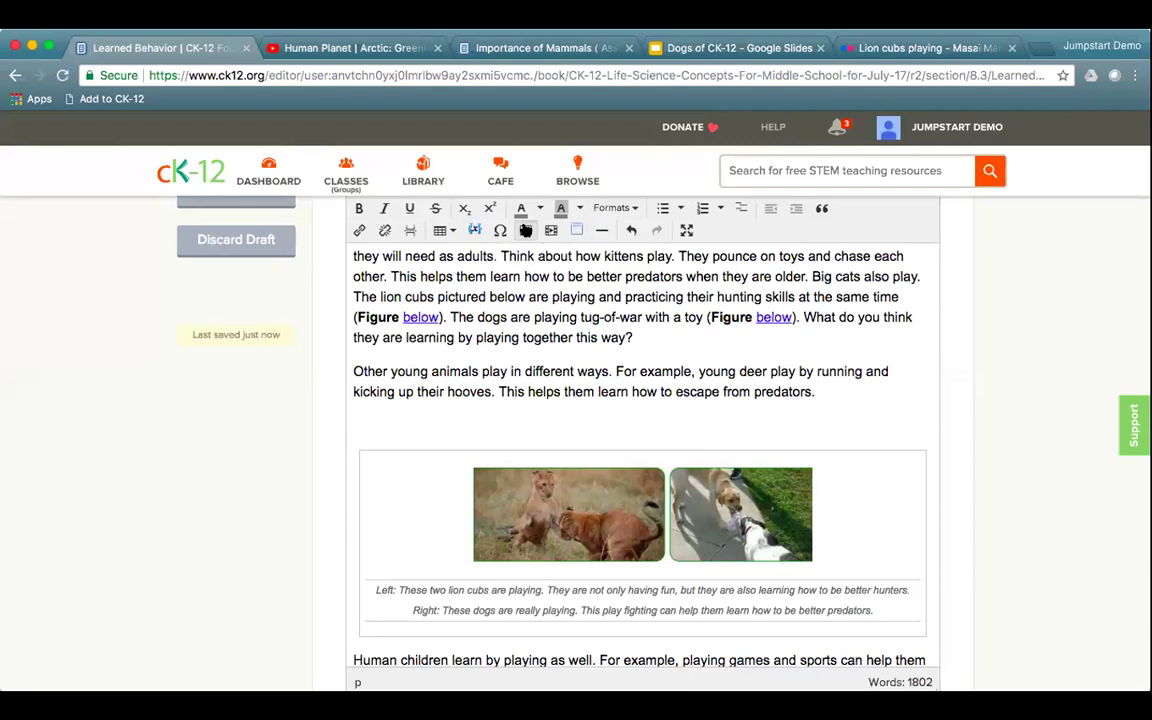
Start a new image in the empty paragraph and choose "learned behavior image.jpg" from the Desktop for upload
click(525, 230)
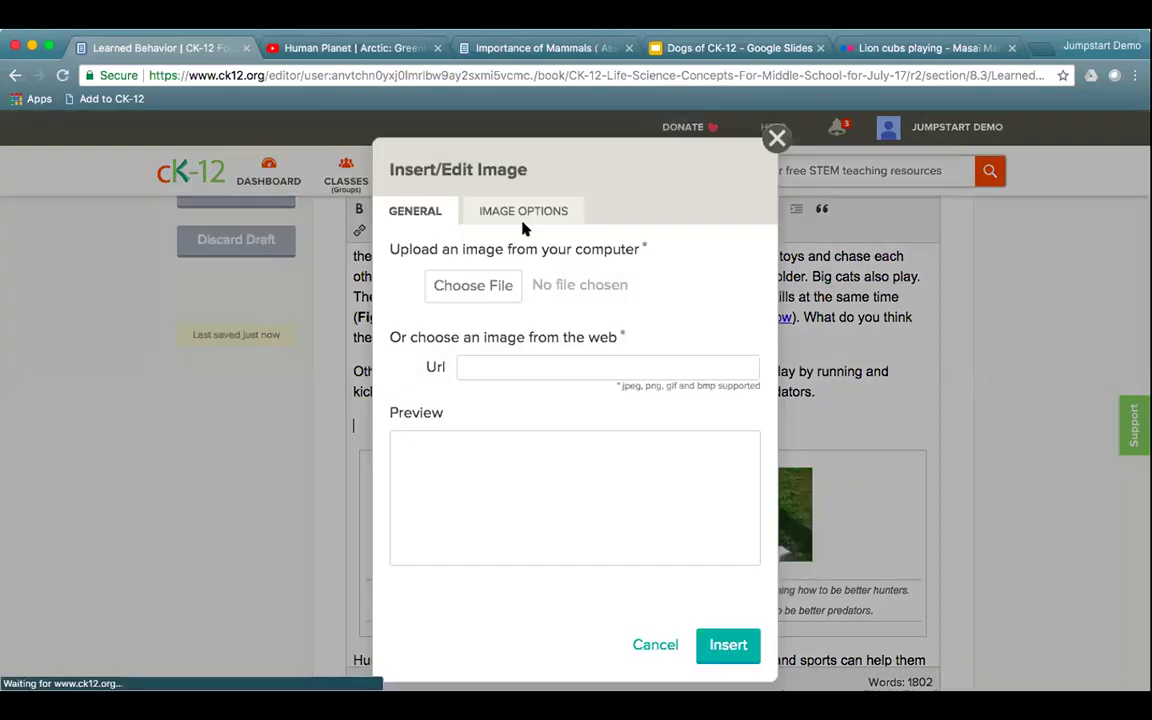
click(473, 288)
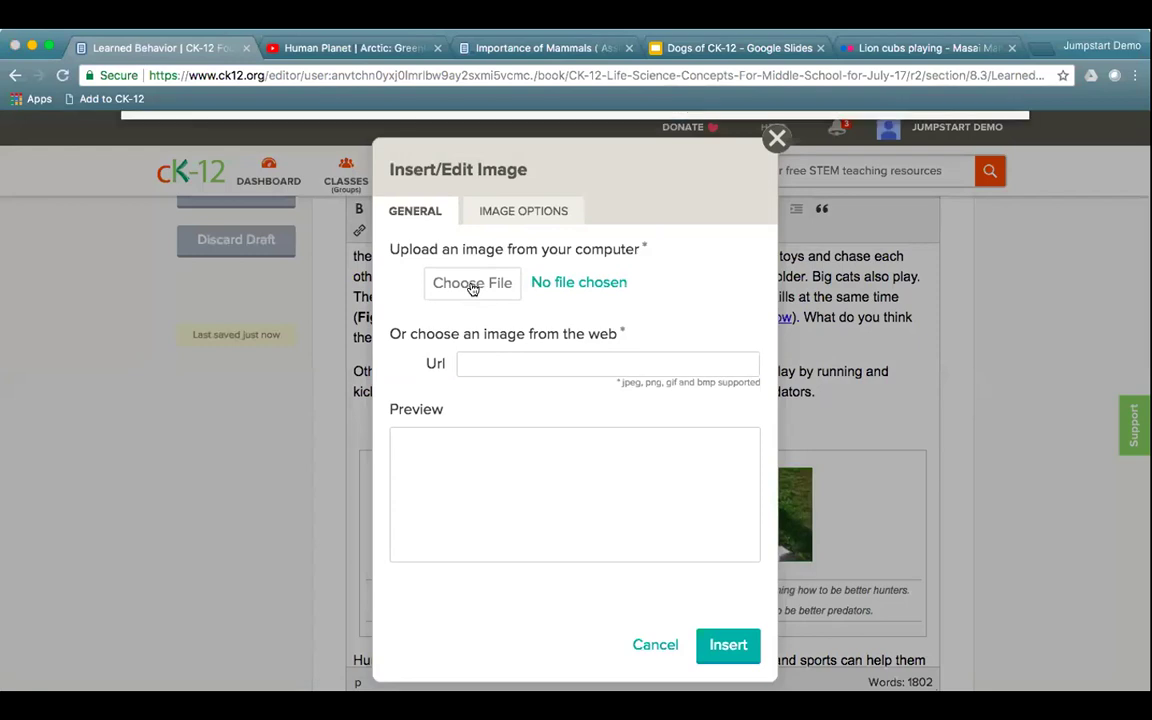
click(363, 222)
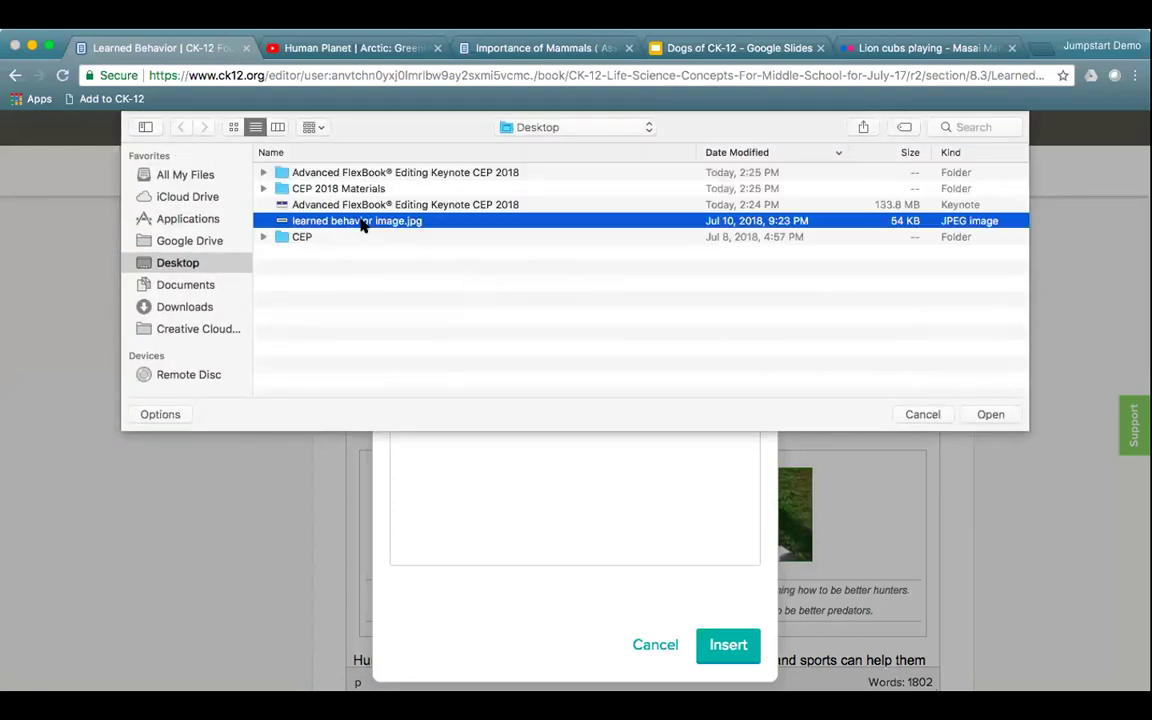
double_click(363, 222)
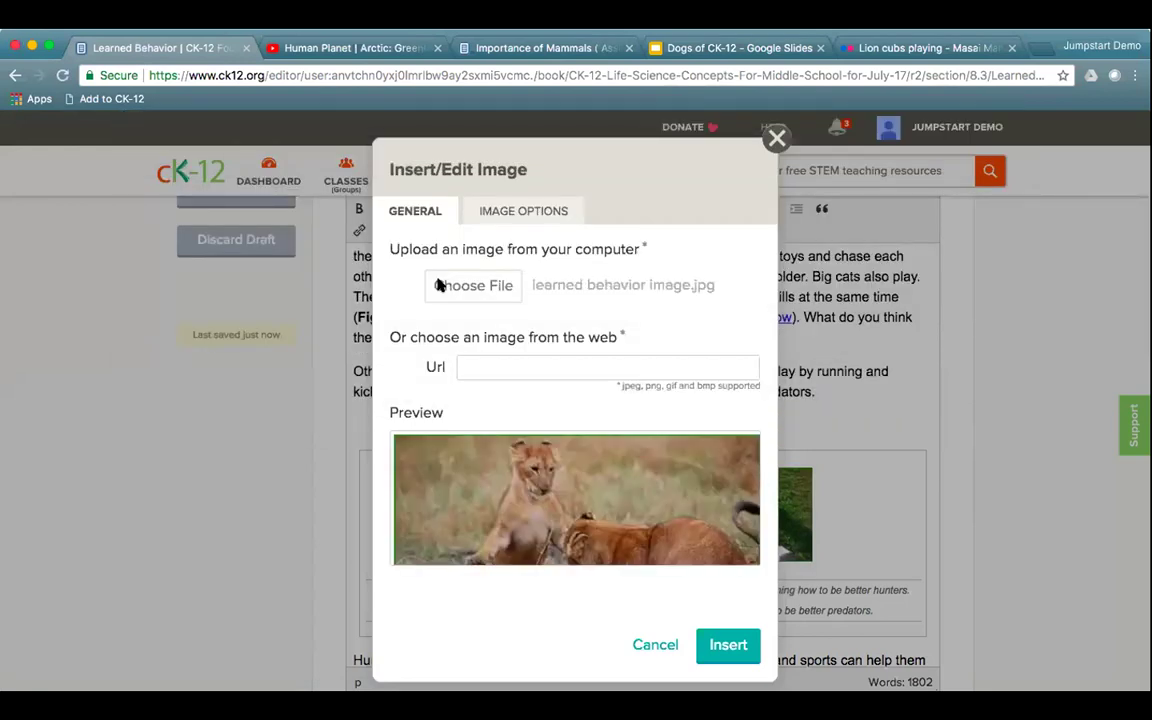
click(512, 213)
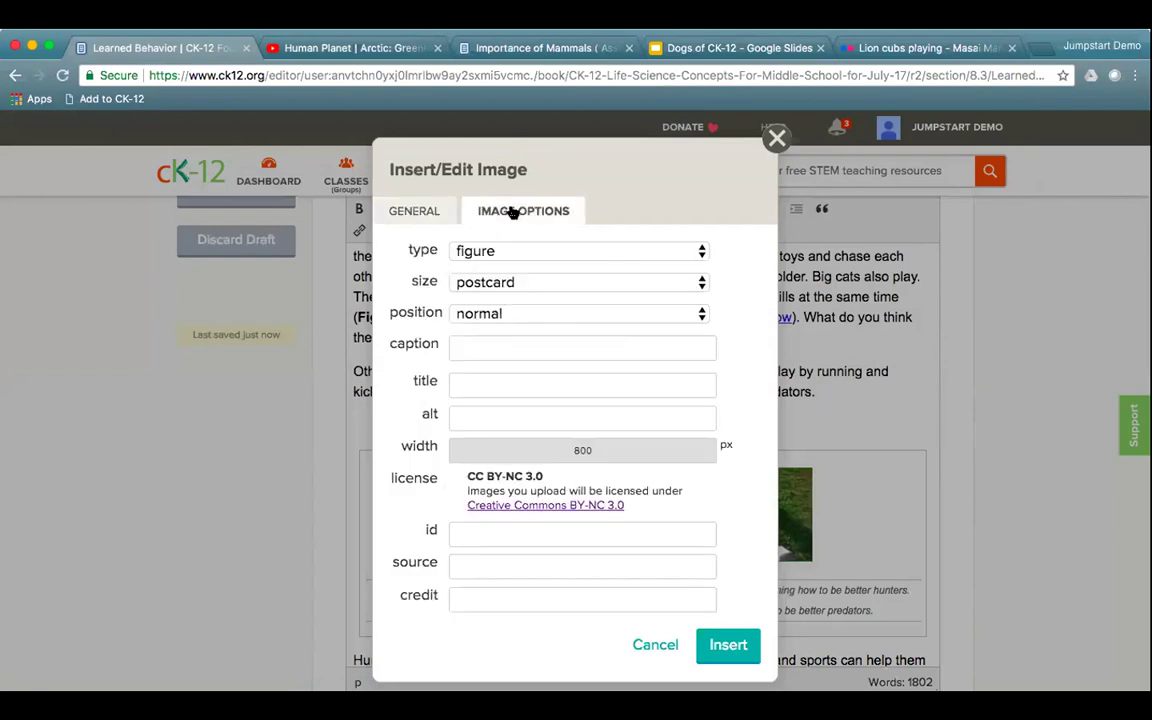
click(497, 603)
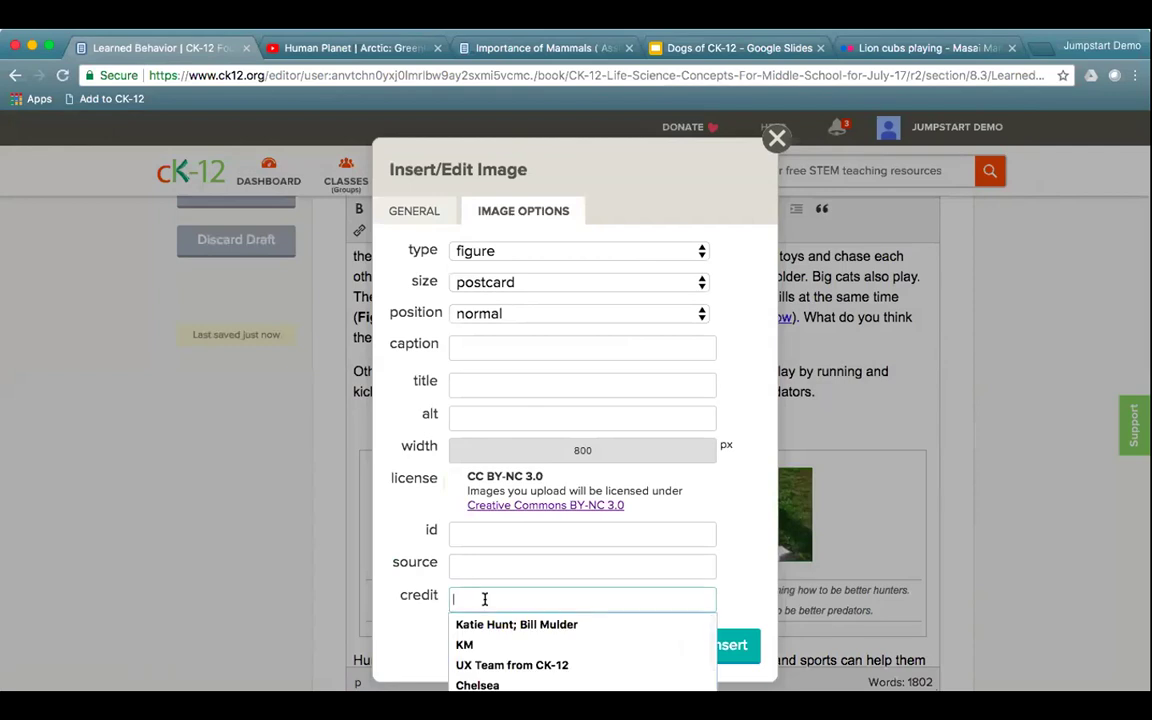
click(505, 630)
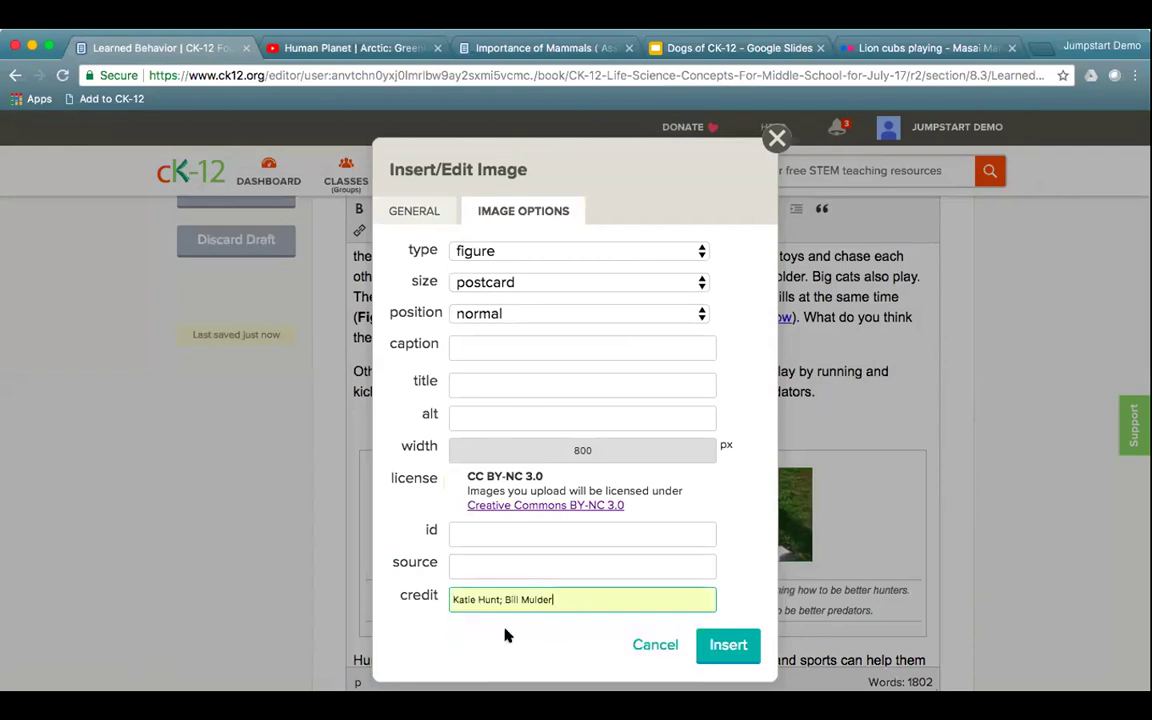
click(507, 566)
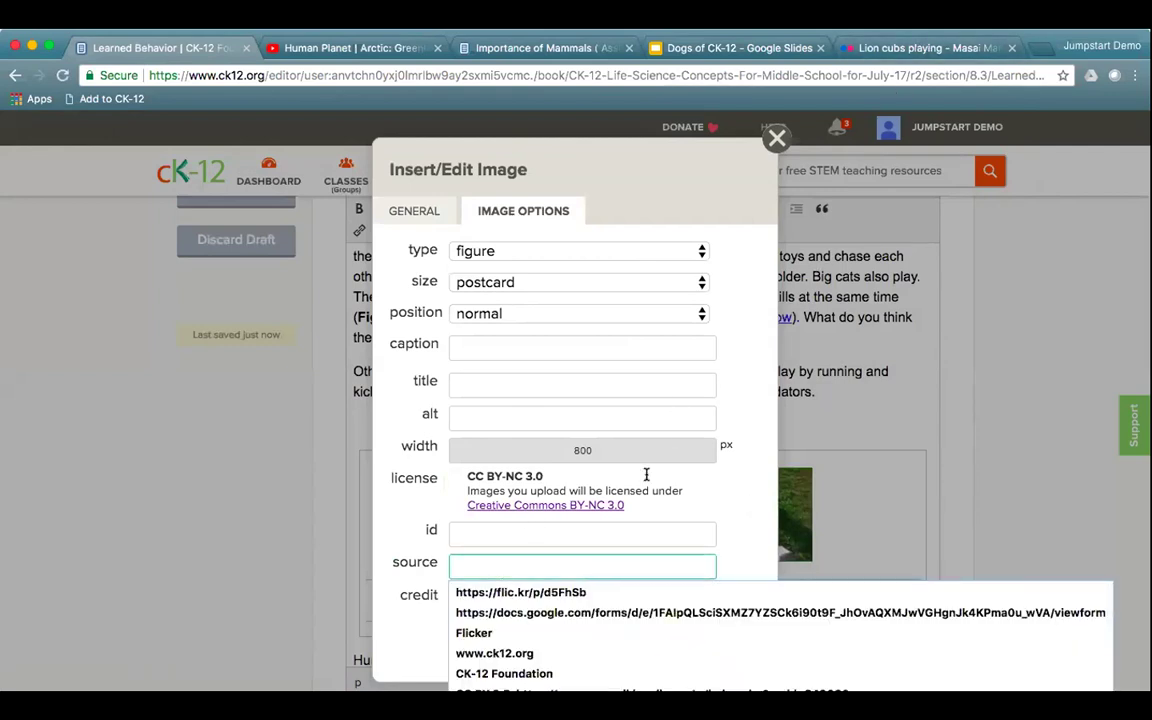
click(566, 592)
text(;)
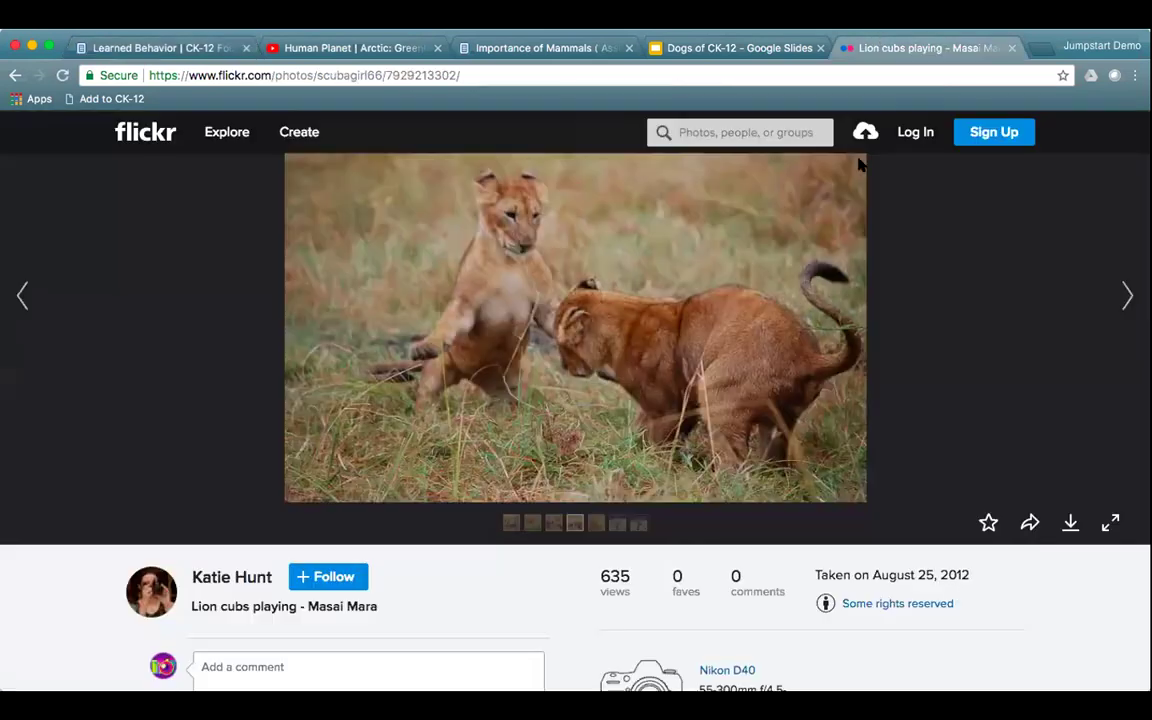
Copy the lion cubs photo's share link from Flickr and replace the image source with it, ending with a semicolon
click(905, 47)
click(1027, 523)
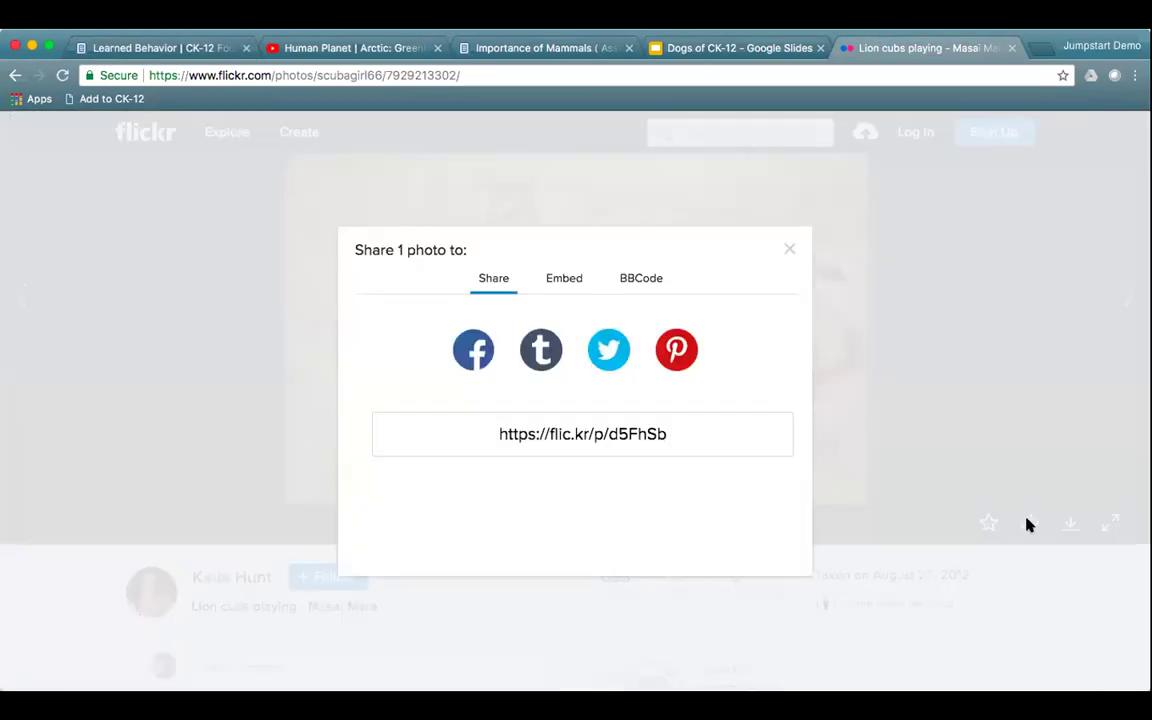
click(593, 428)
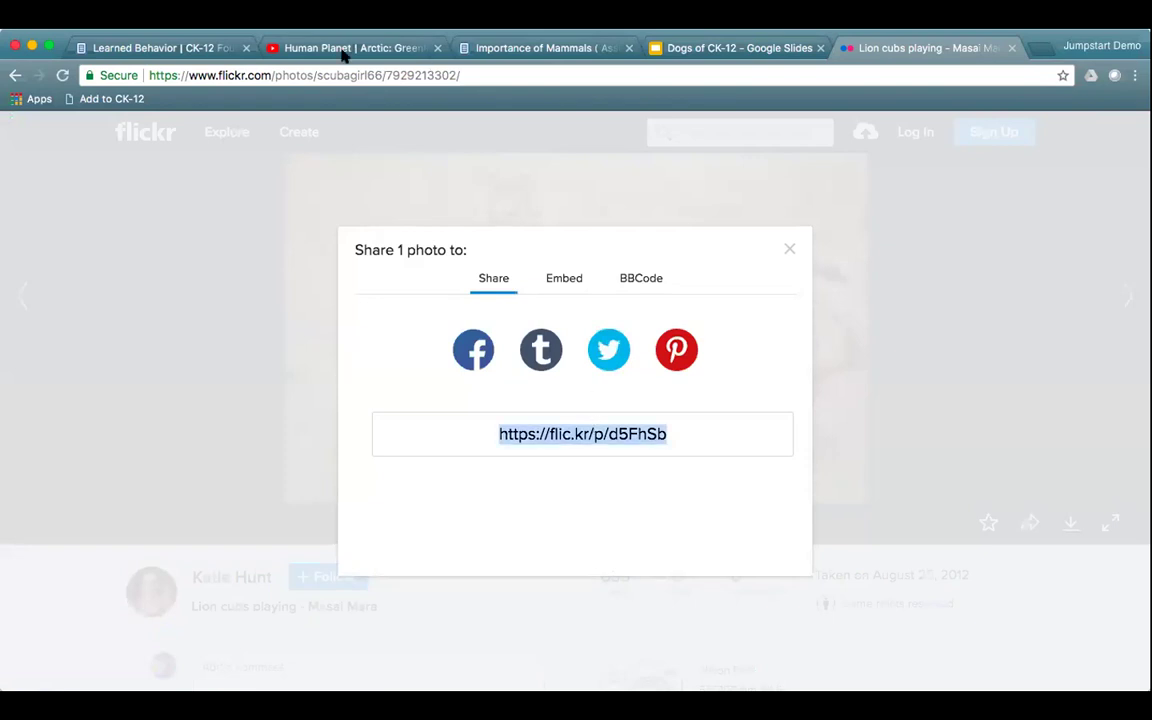
click(160, 47)
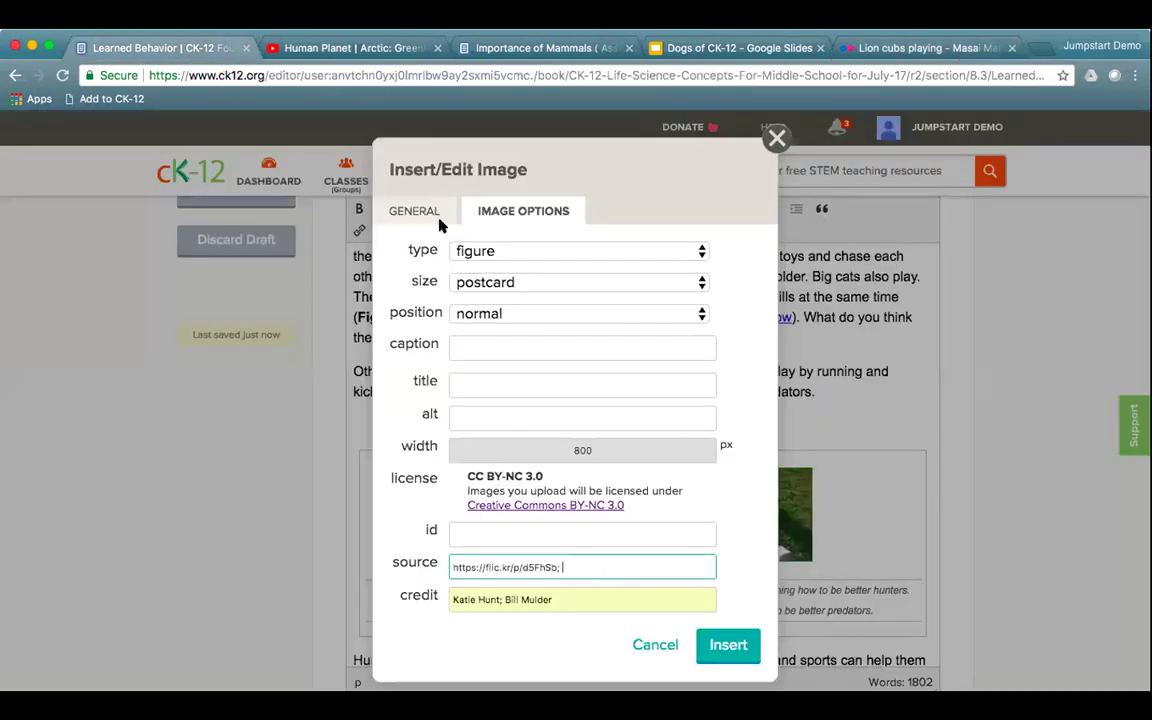
drag(591, 566, 355, 556)
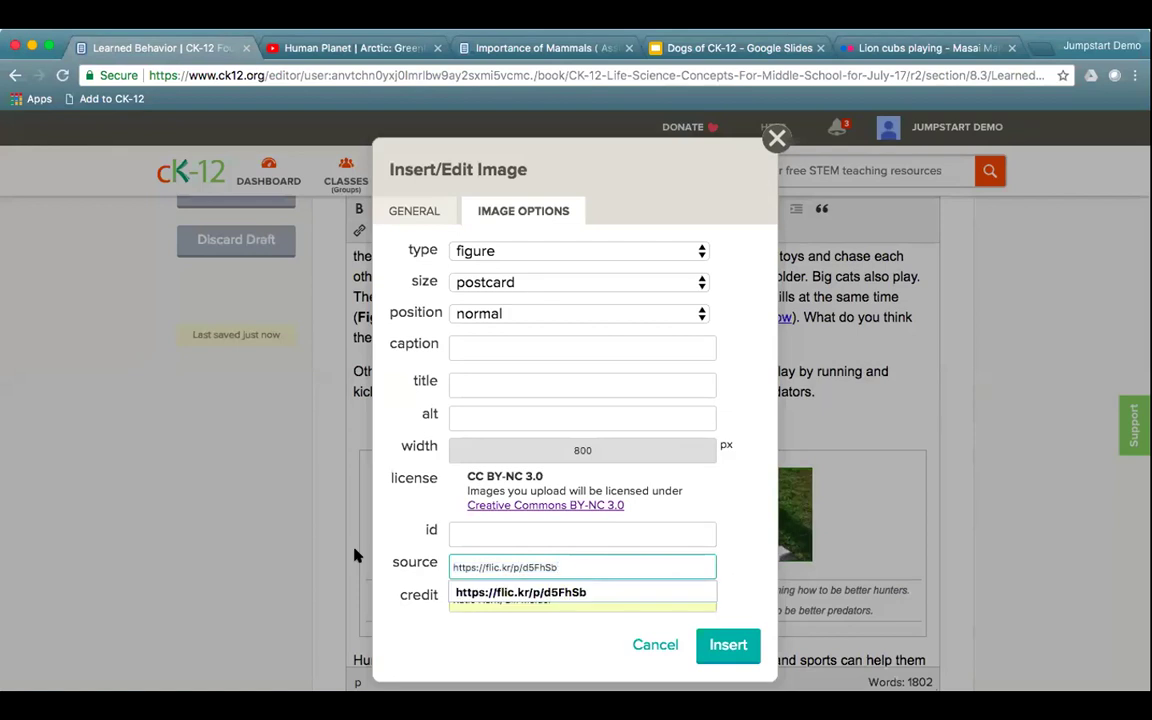
text(;)
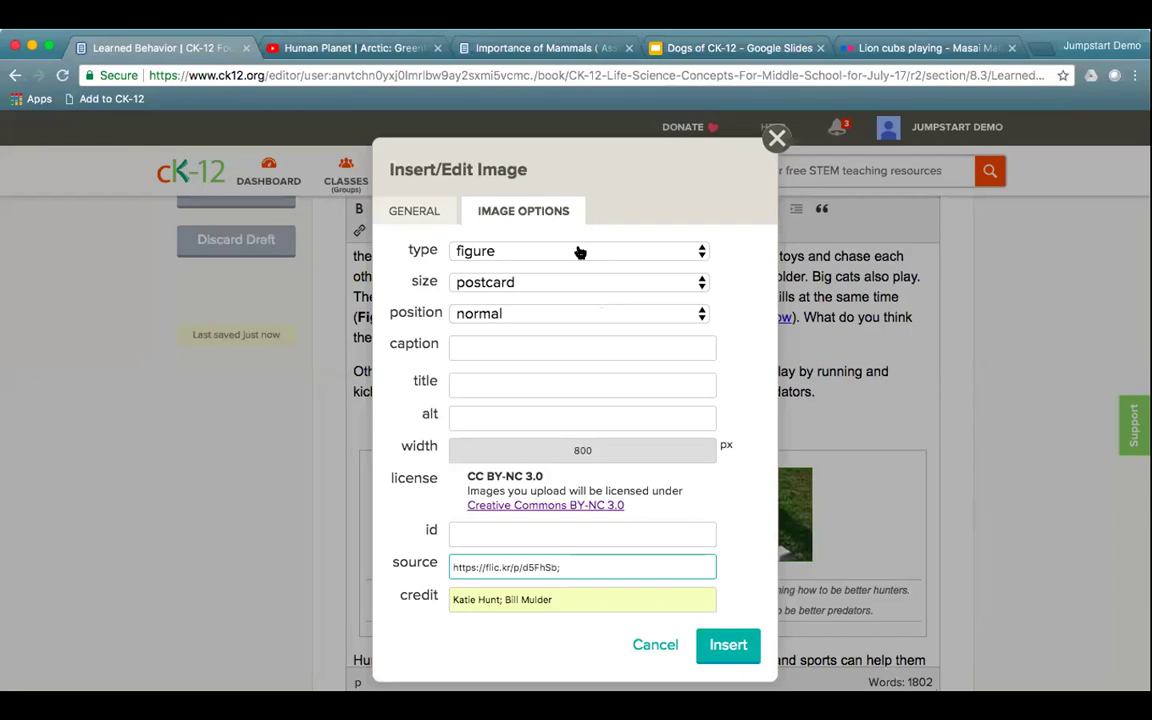
Set the new image's size to thumbnail and insert it into the section as a figure
click(561, 284)
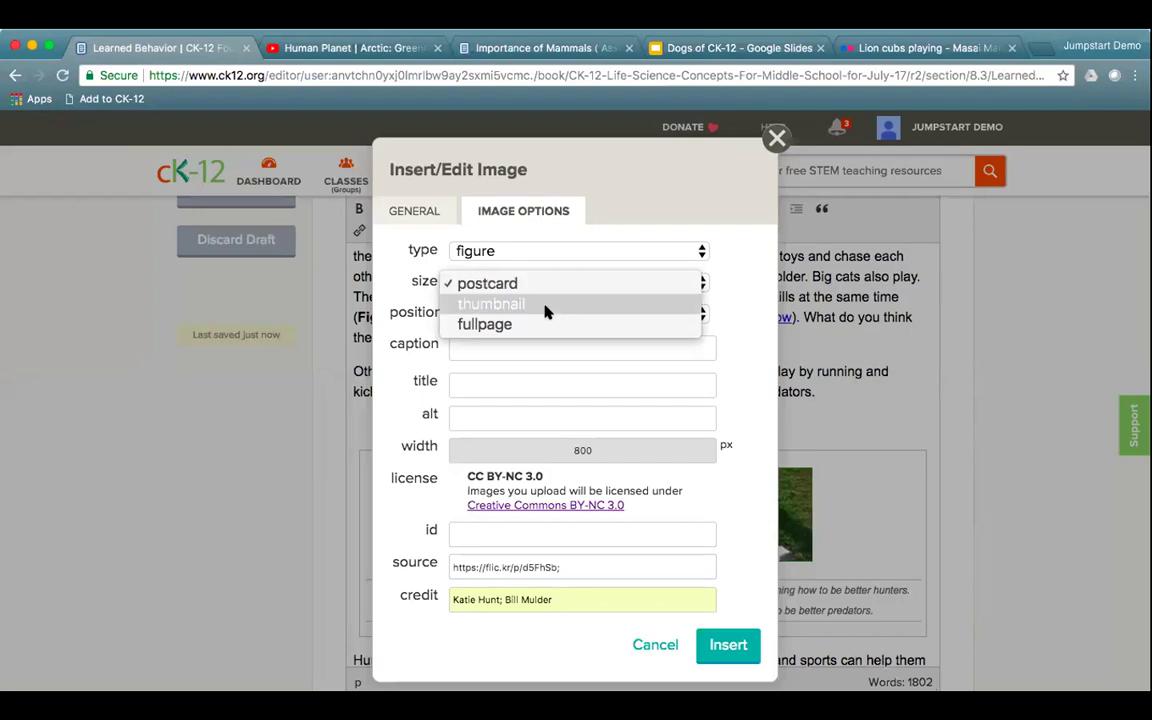
click(545, 311)
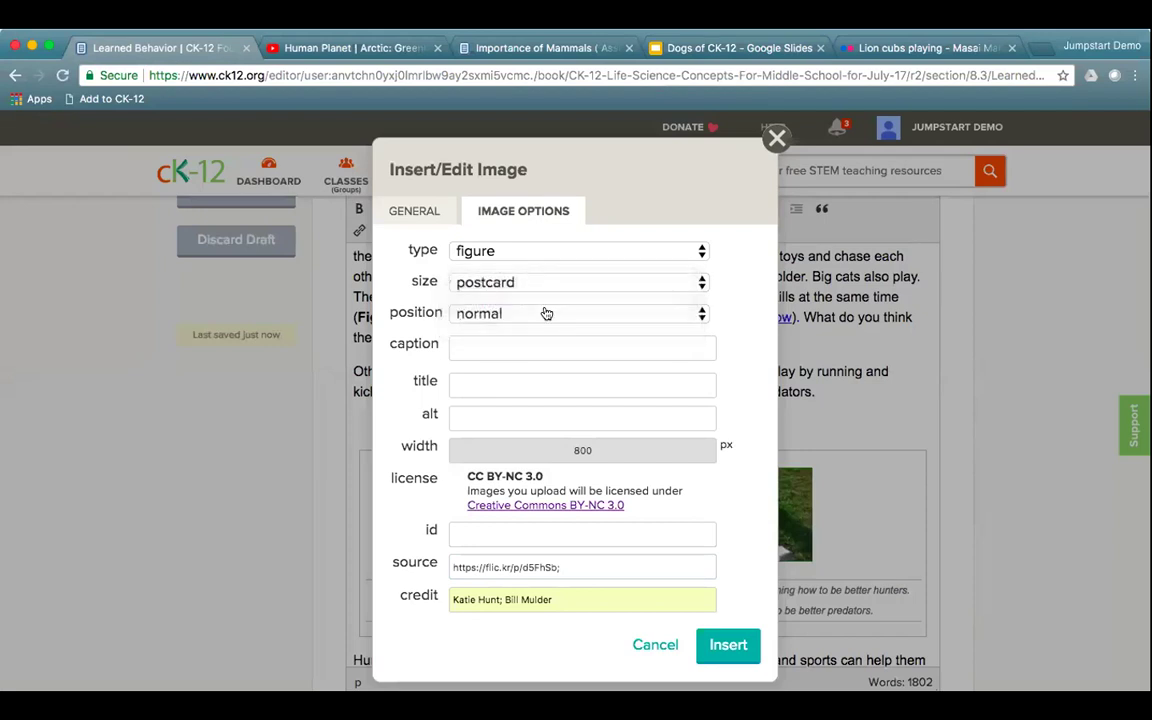
click(728, 646)
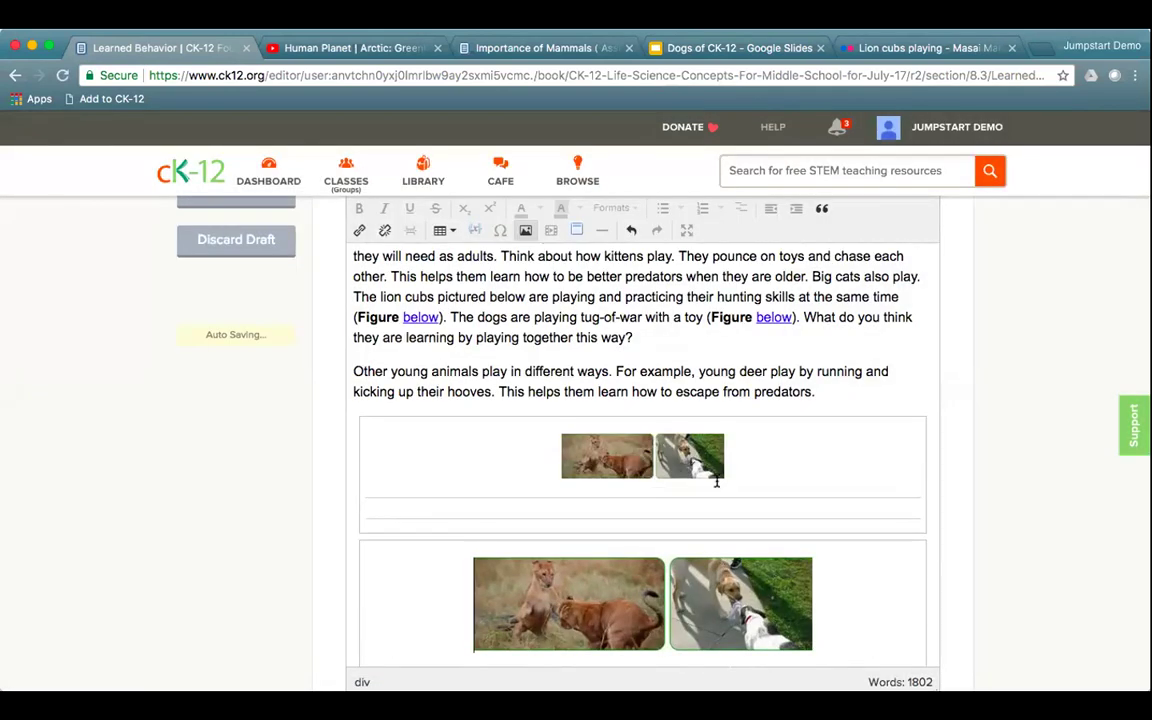
Change the size of the newly inserted lion cubs and dogs figure to fullpage
click(660, 452)
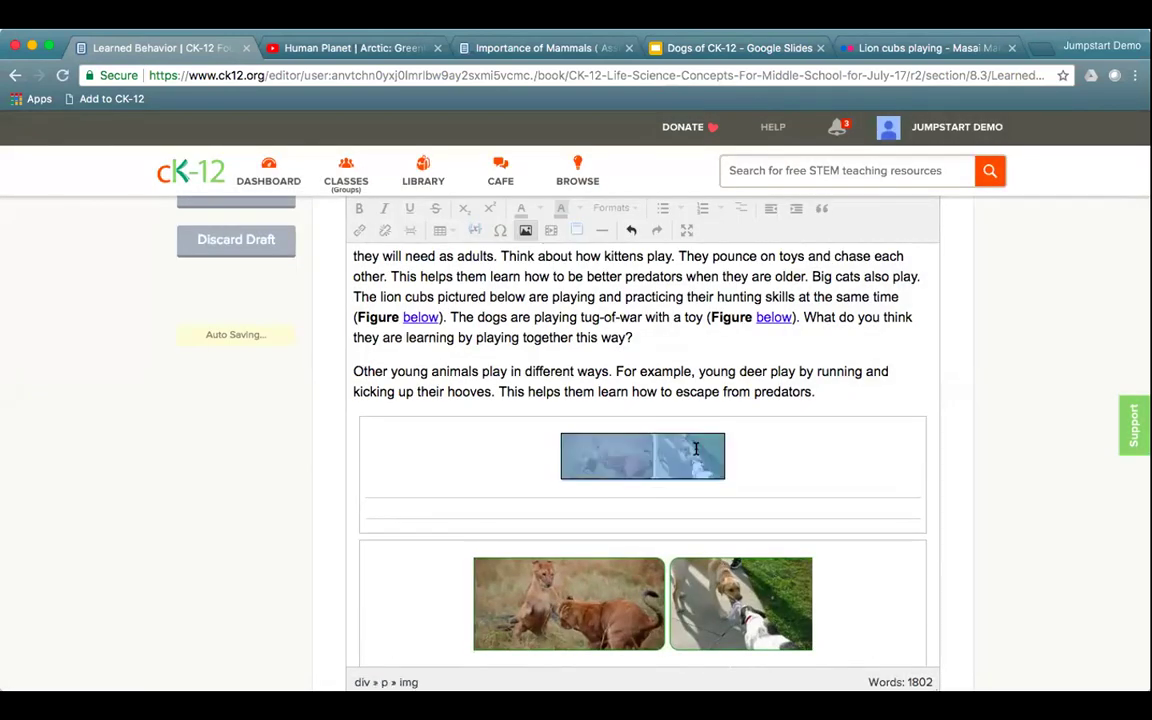
click(525, 230)
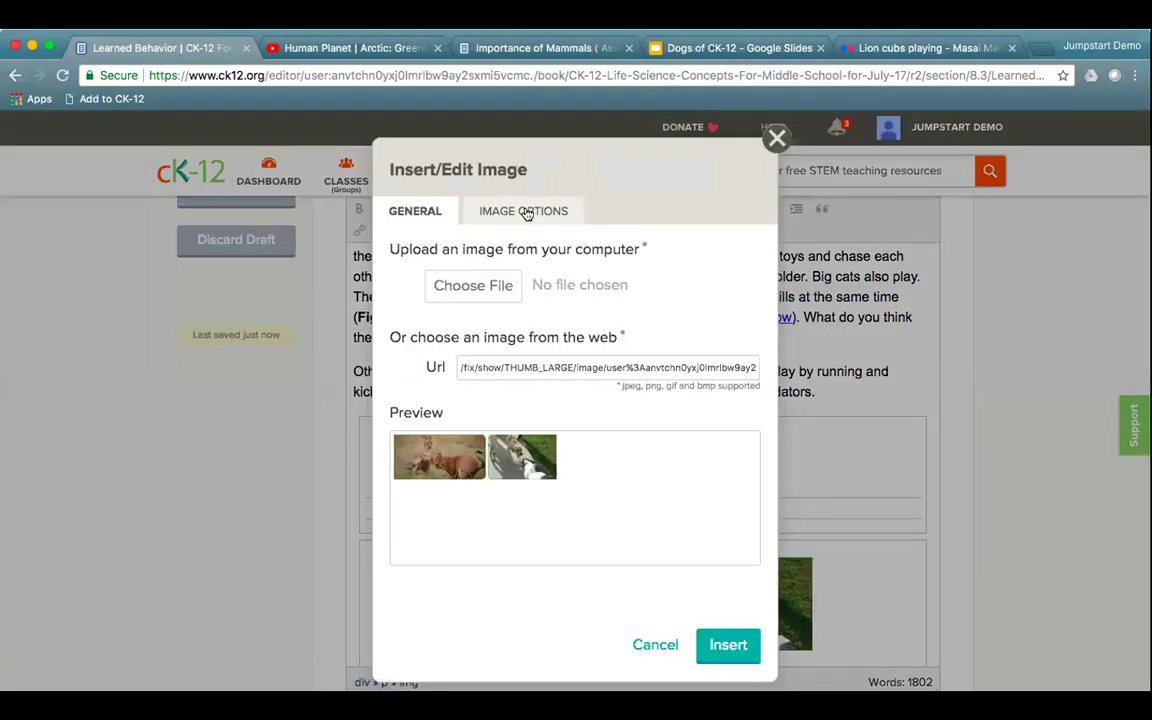
click(525, 212)
click(501, 283)
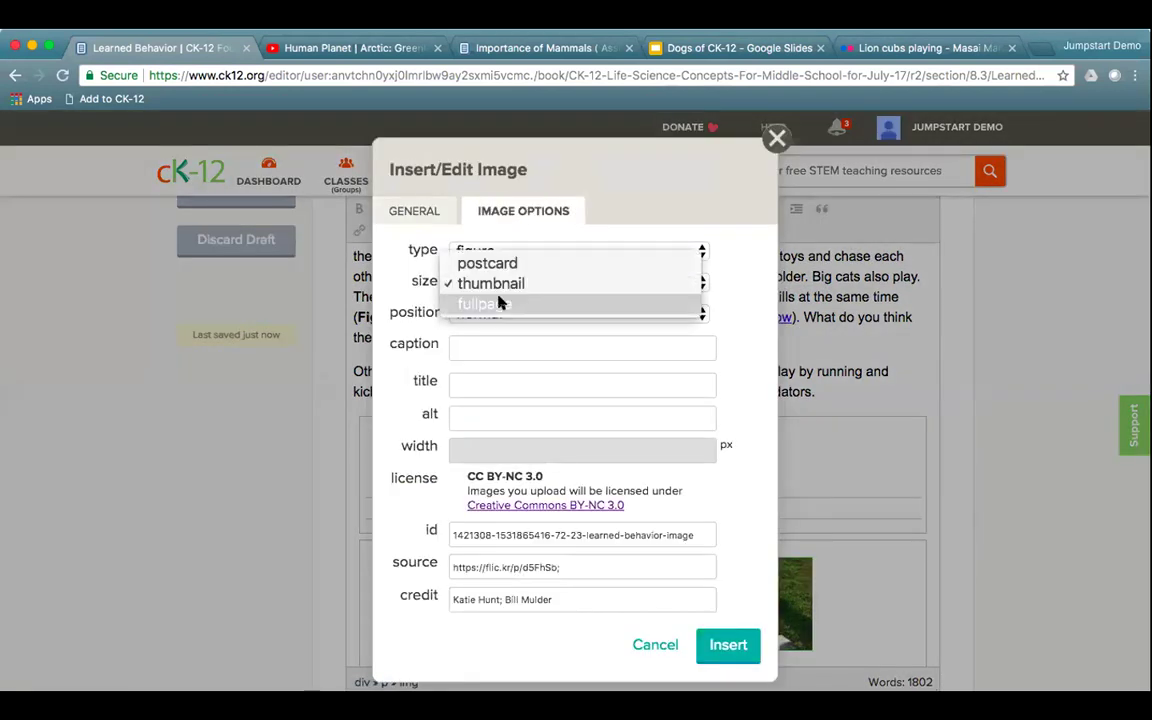
click(498, 302)
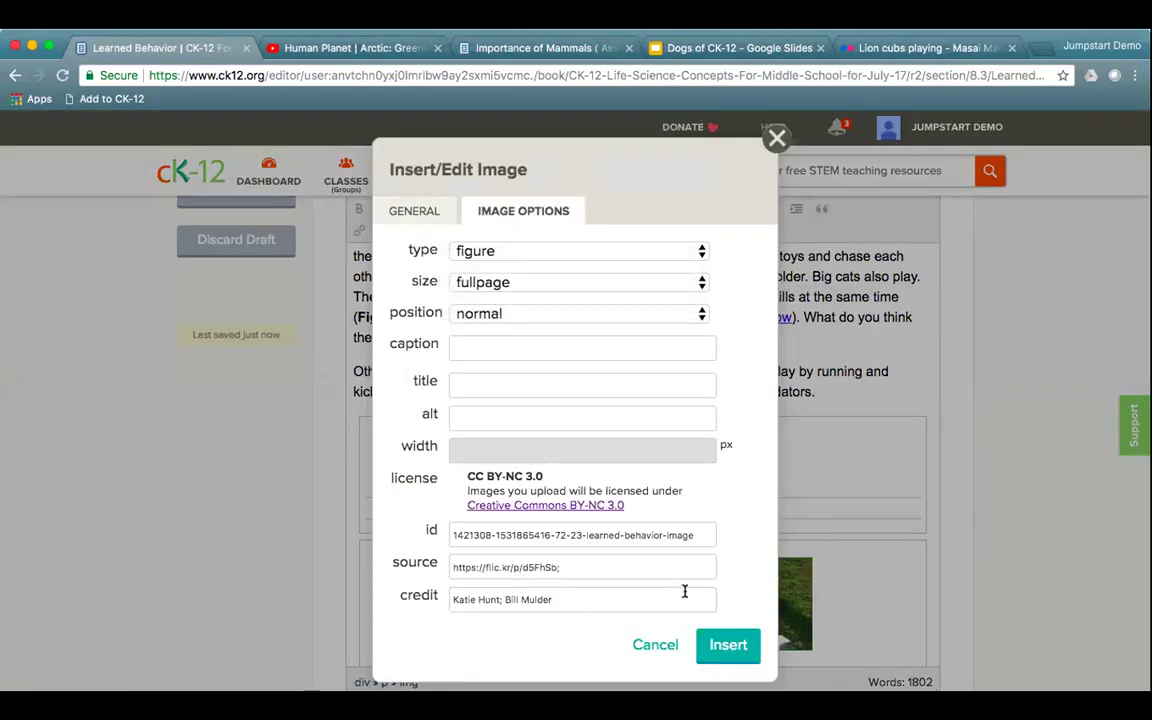
click(723, 641)
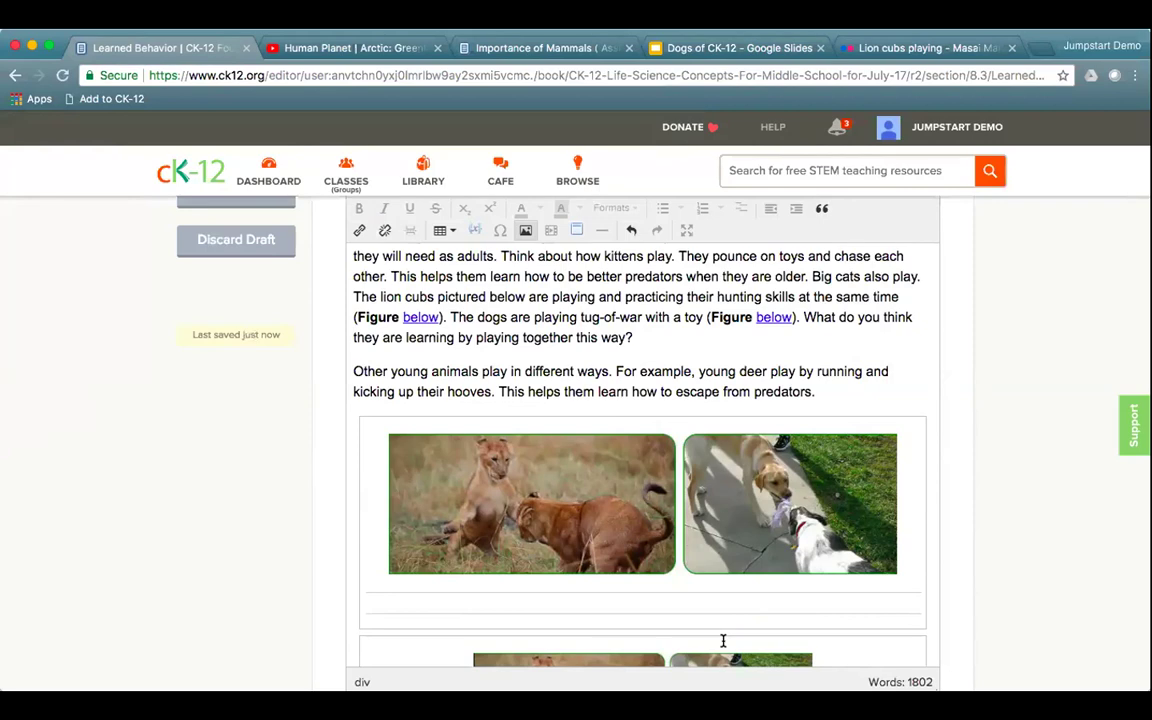
Change the size of the gorilla tool-use figure above the Summary to fullpage
scroll(739, 599, down, 10)
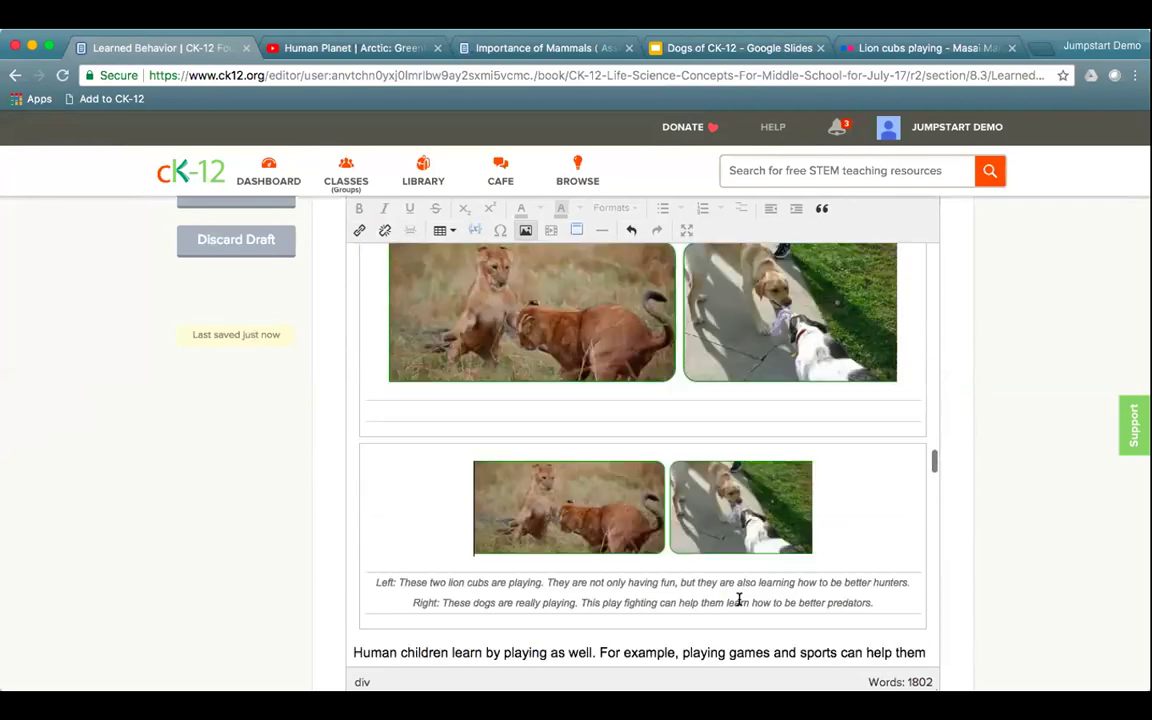
scroll(739, 599, down, 10)
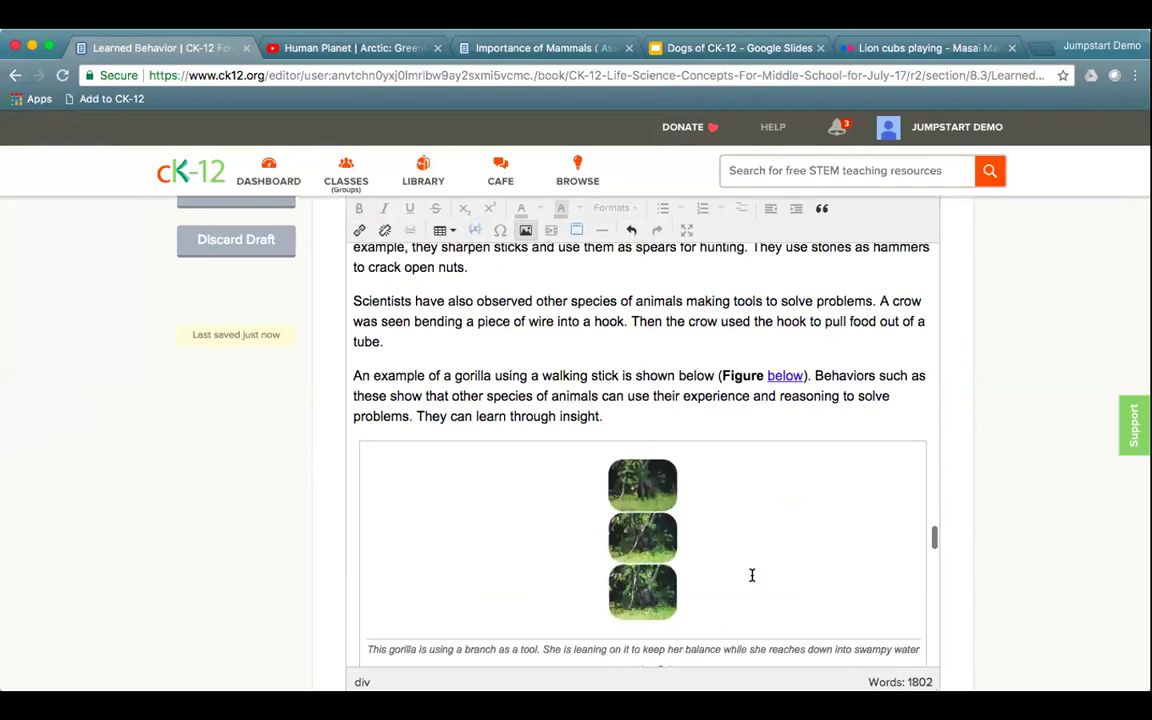
scroll(696, 519, up, 1)
click(635, 437)
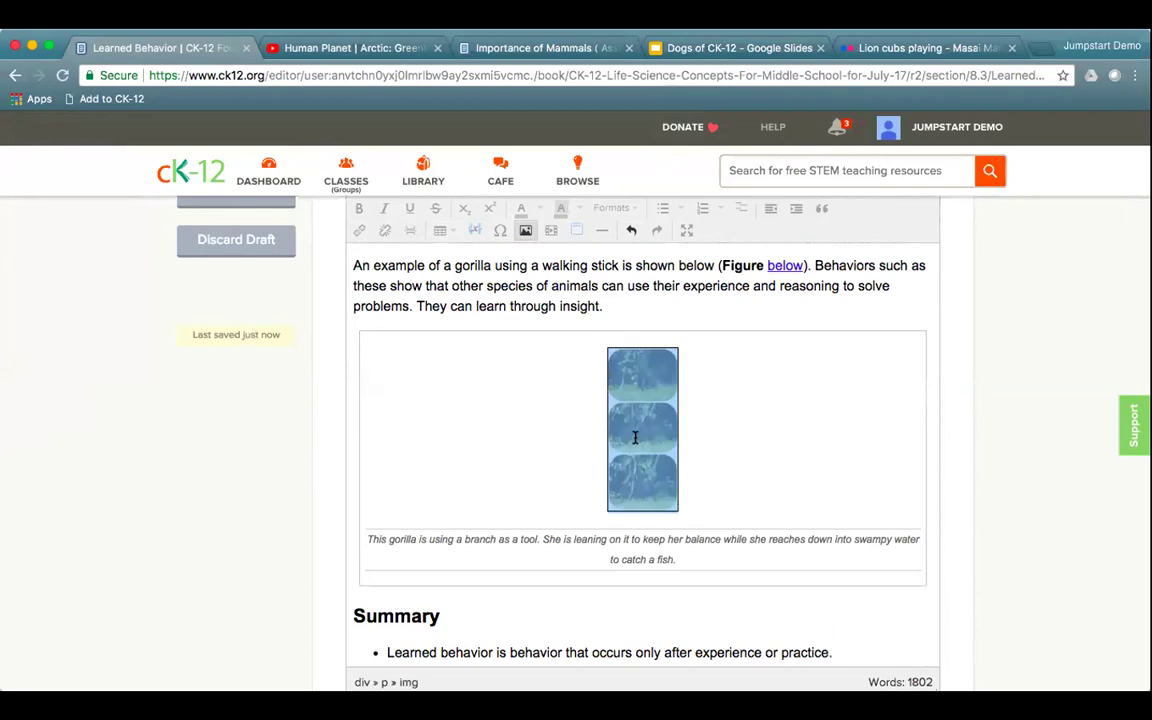
click(525, 231)
click(522, 213)
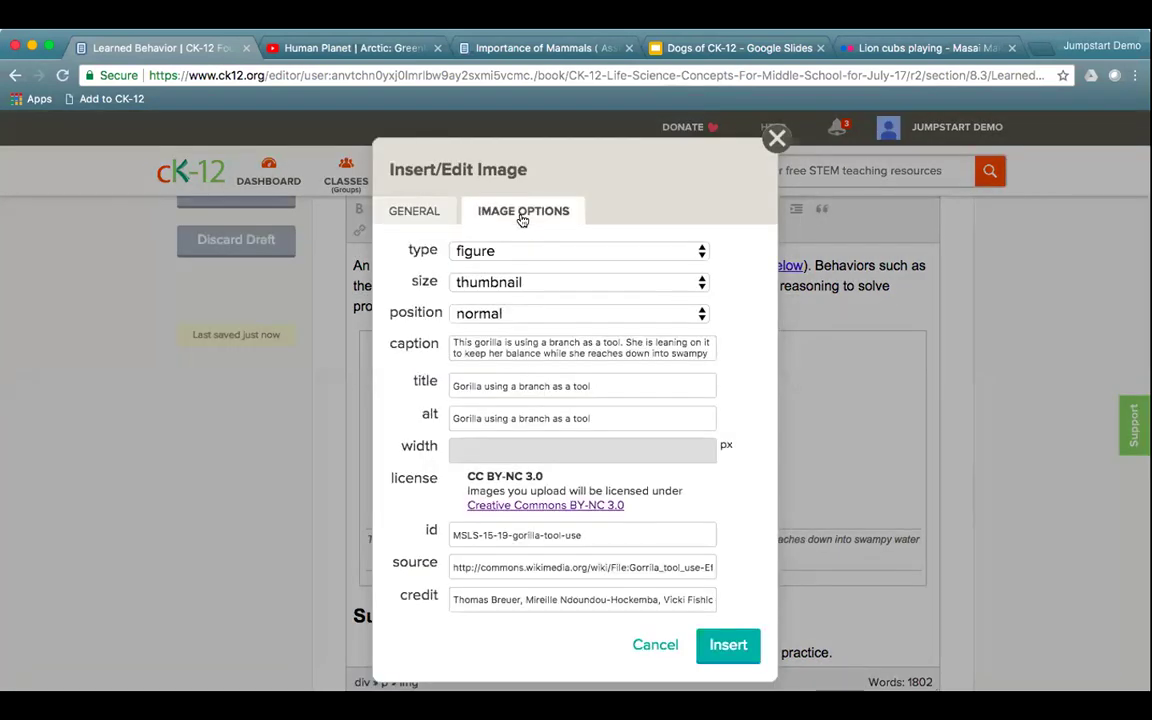
click(504, 282)
click(484, 305)
click(728, 645)
scroll(782, 548, down, 8)
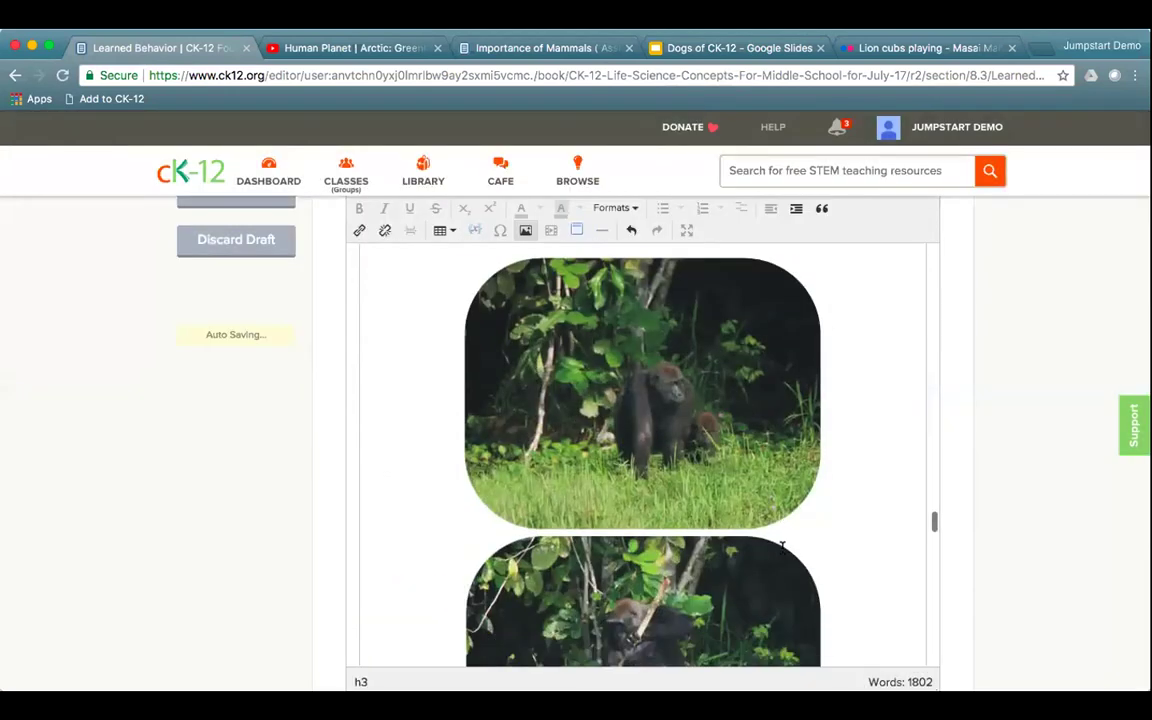
Change the captionless lion cubs and dogs figure to an inline image with a width of 600 px
scroll(782, 548, up, 5)
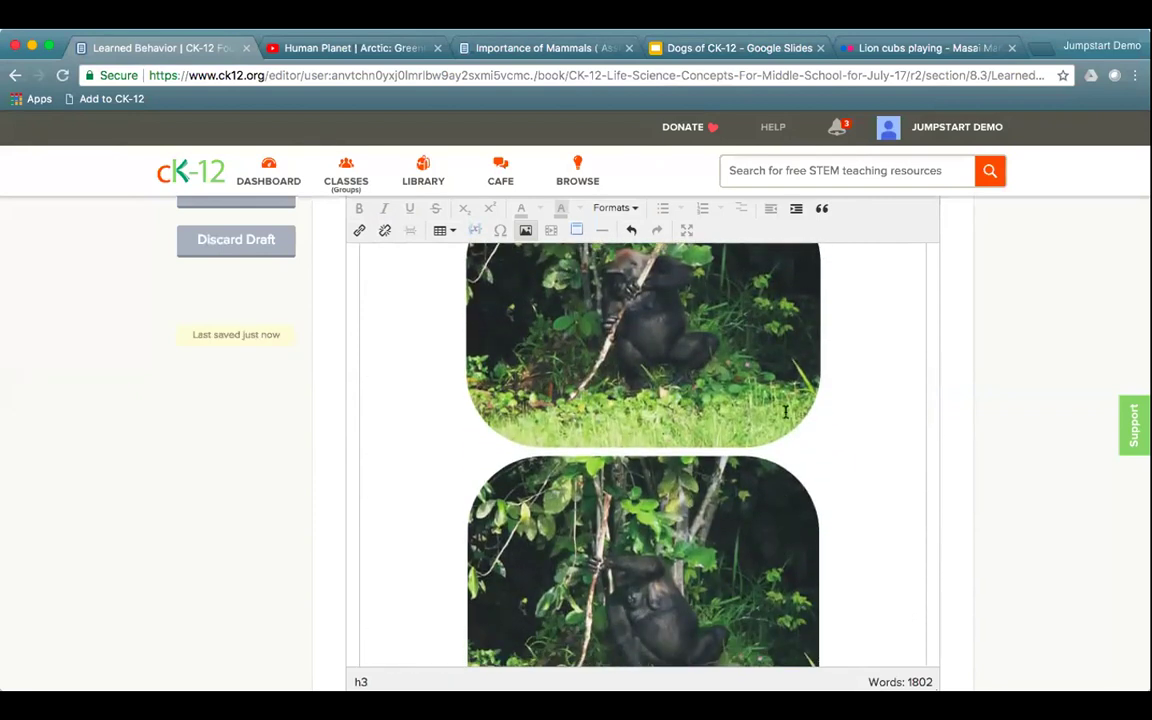
scroll(707, 370, up, 5)
scroll(785, 412, up, 6)
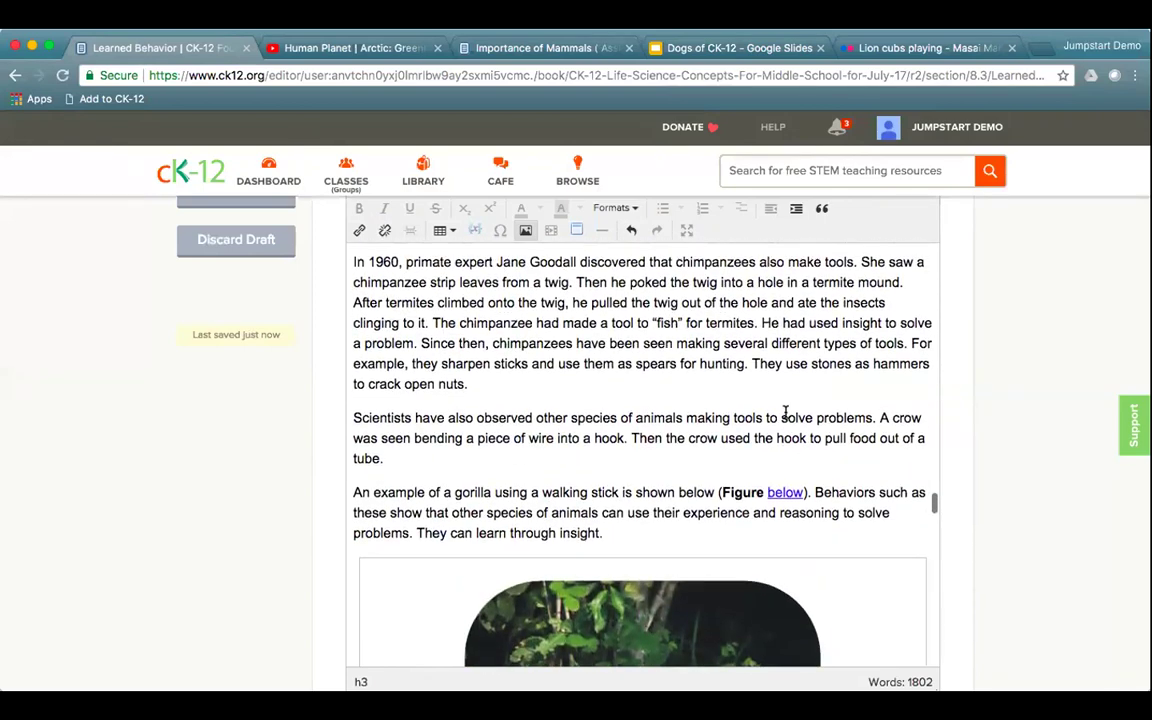
scroll(609, 300, up, 8)
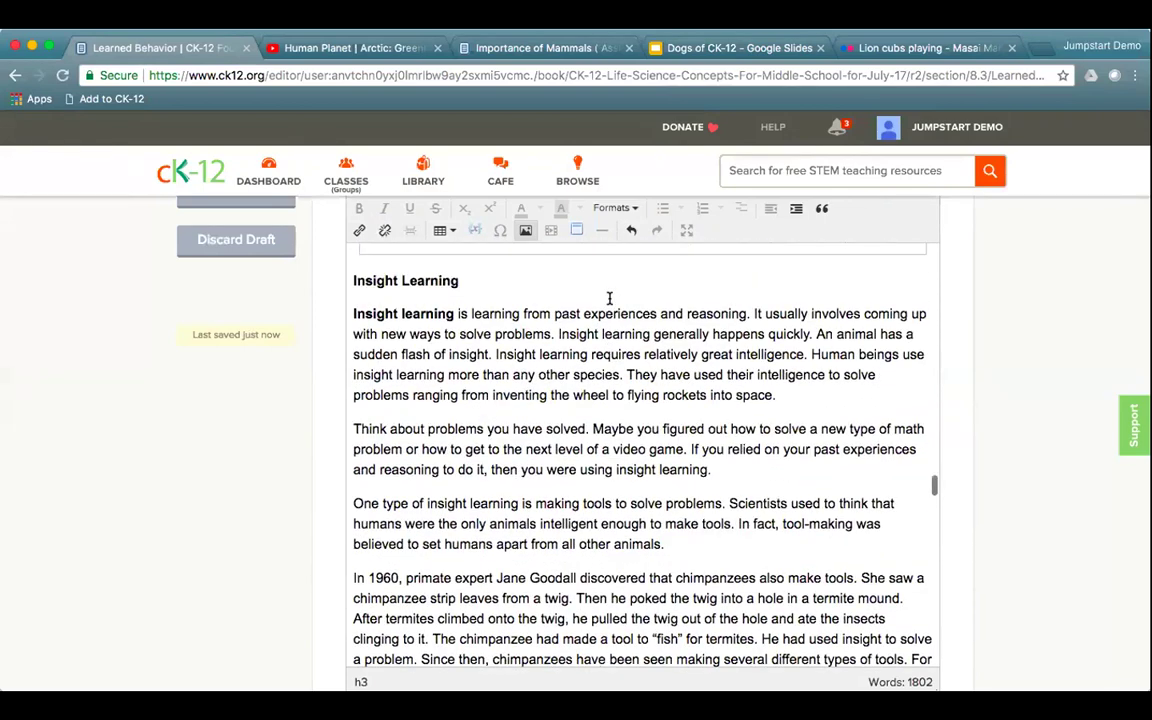
scroll(553, 334, up, 10)
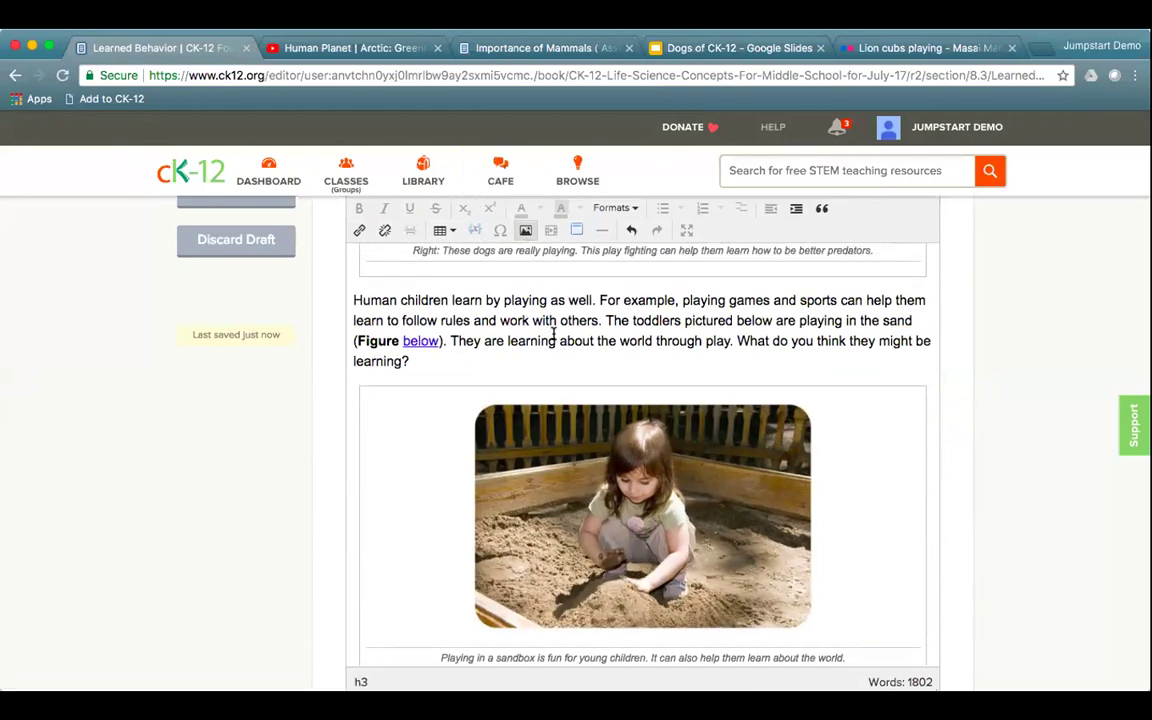
scroll(591, 488, down, 2)
click(591, 488)
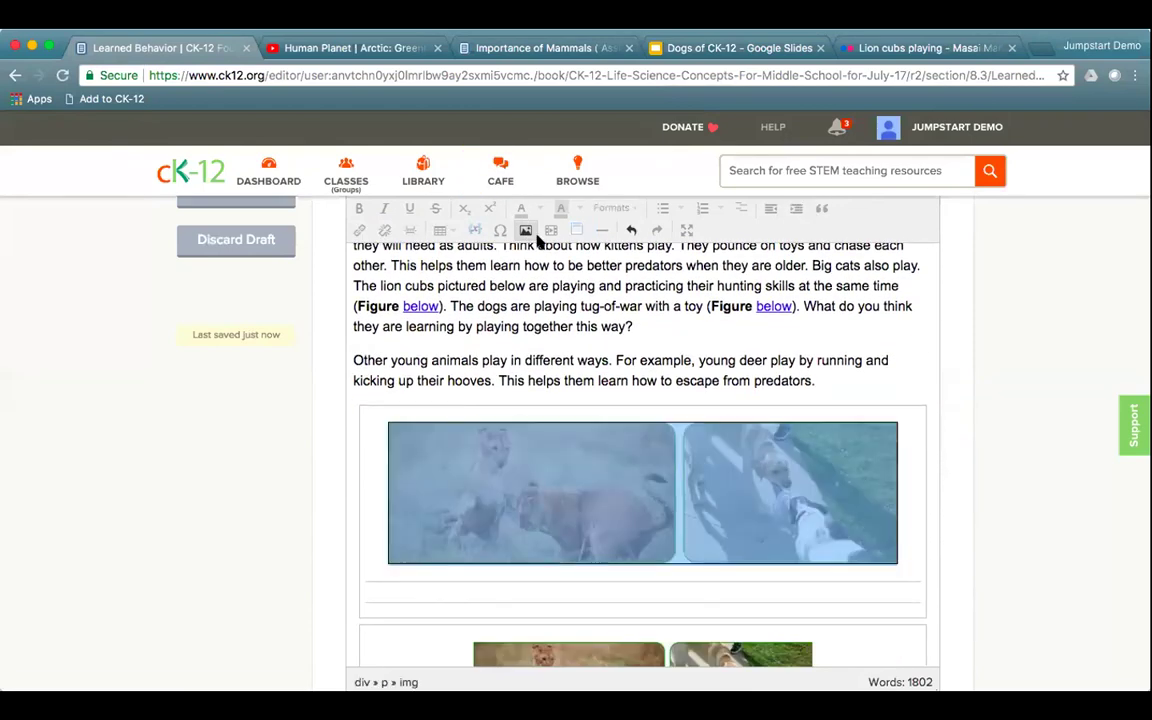
click(525, 230)
click(521, 212)
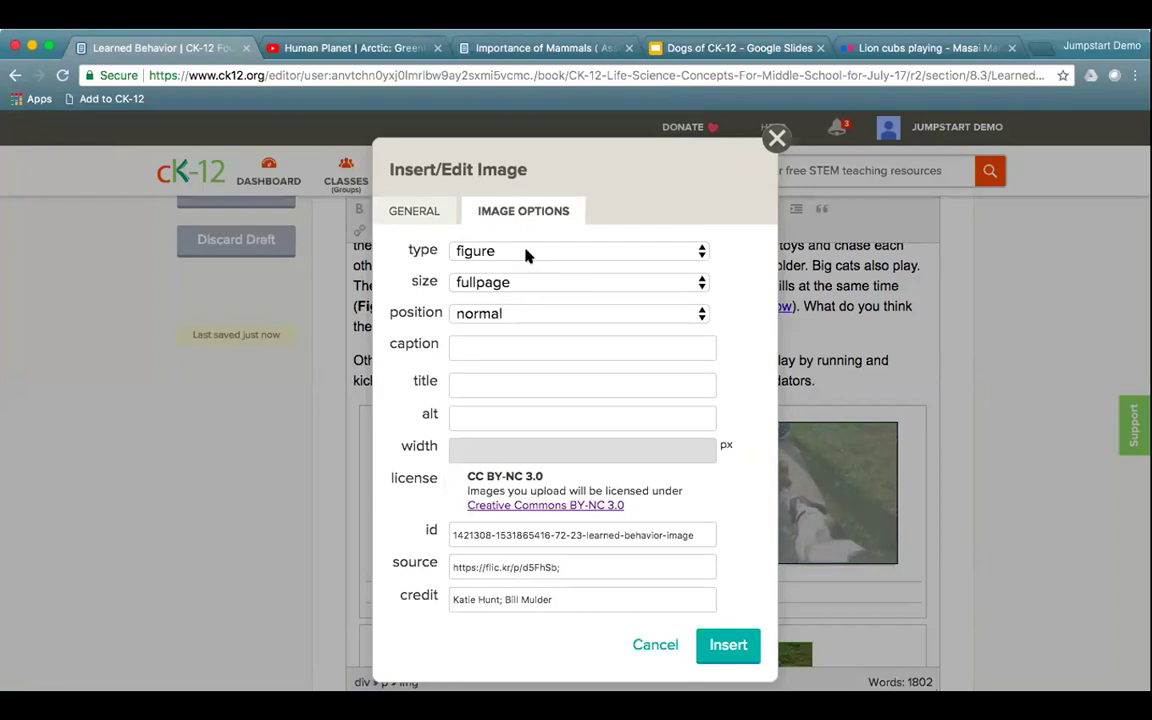
click(526, 252)
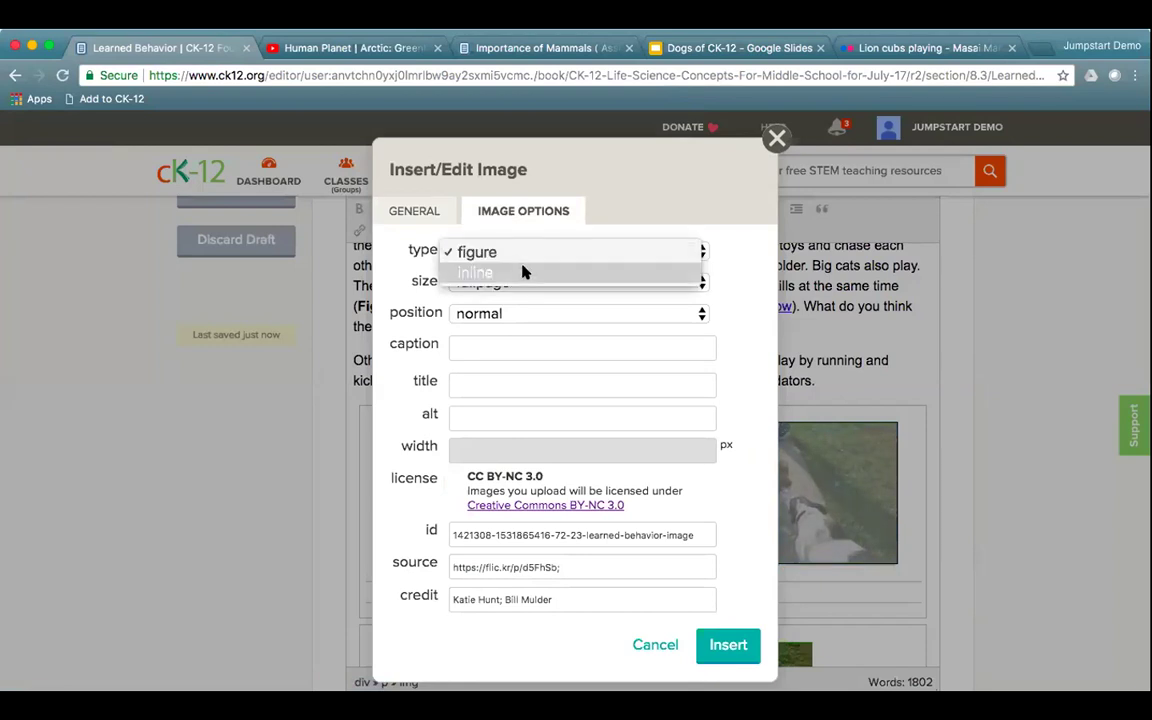
click(524, 272)
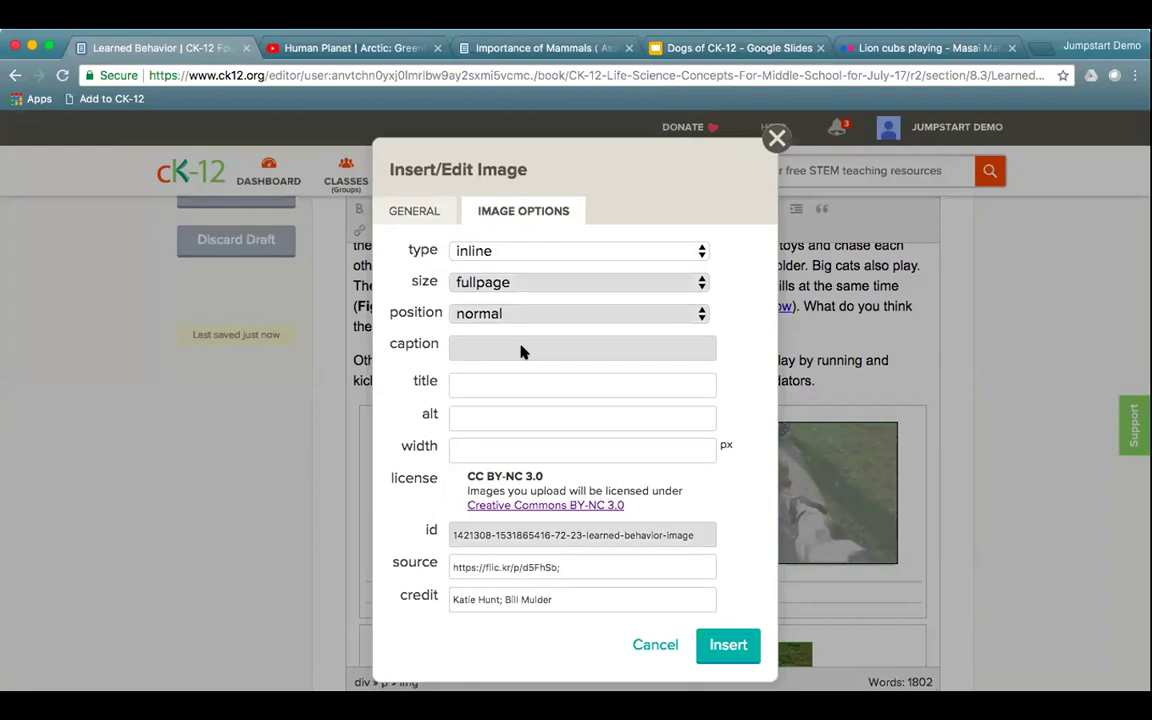
click(574, 449)
text(600)
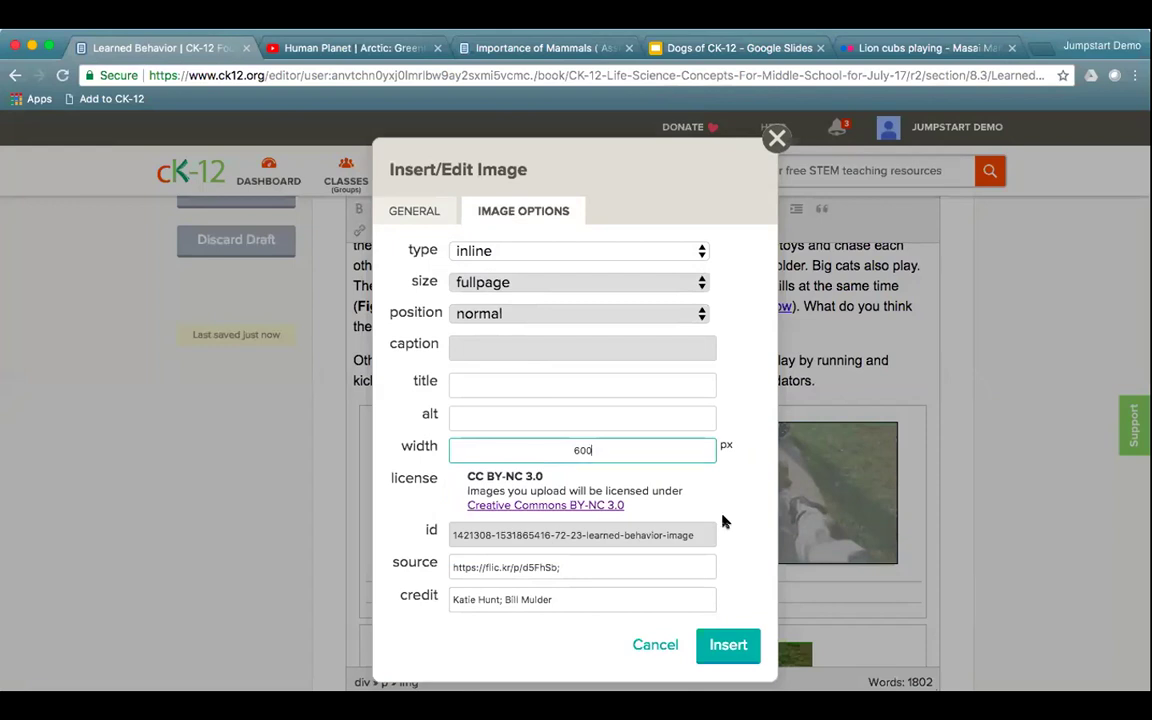
click(727, 646)
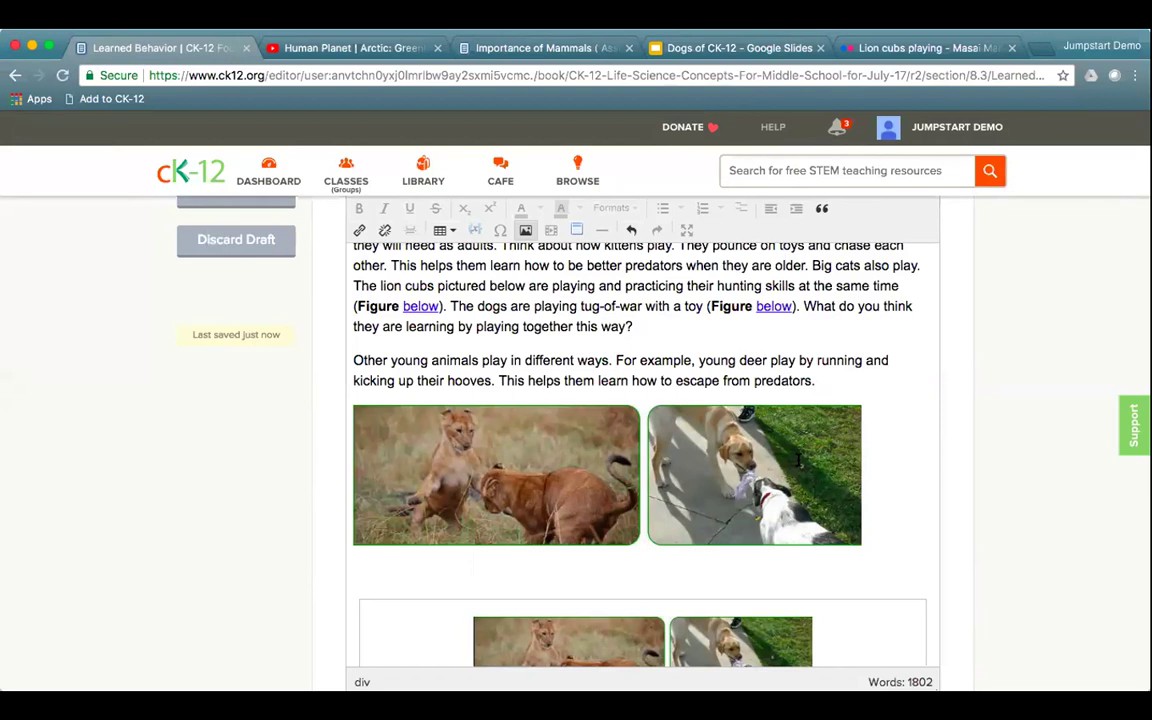
scroll(700, 470, down, 3)
scroll(702, 471, up, 1)
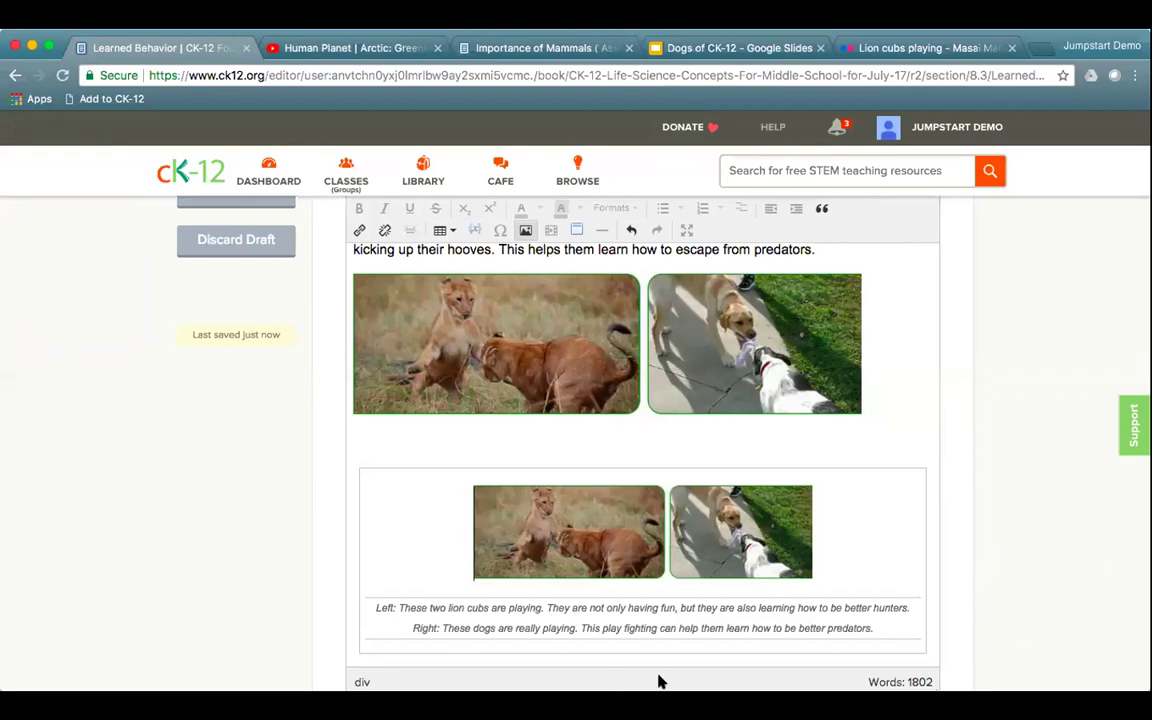
scroll(563, 419, up, 4)
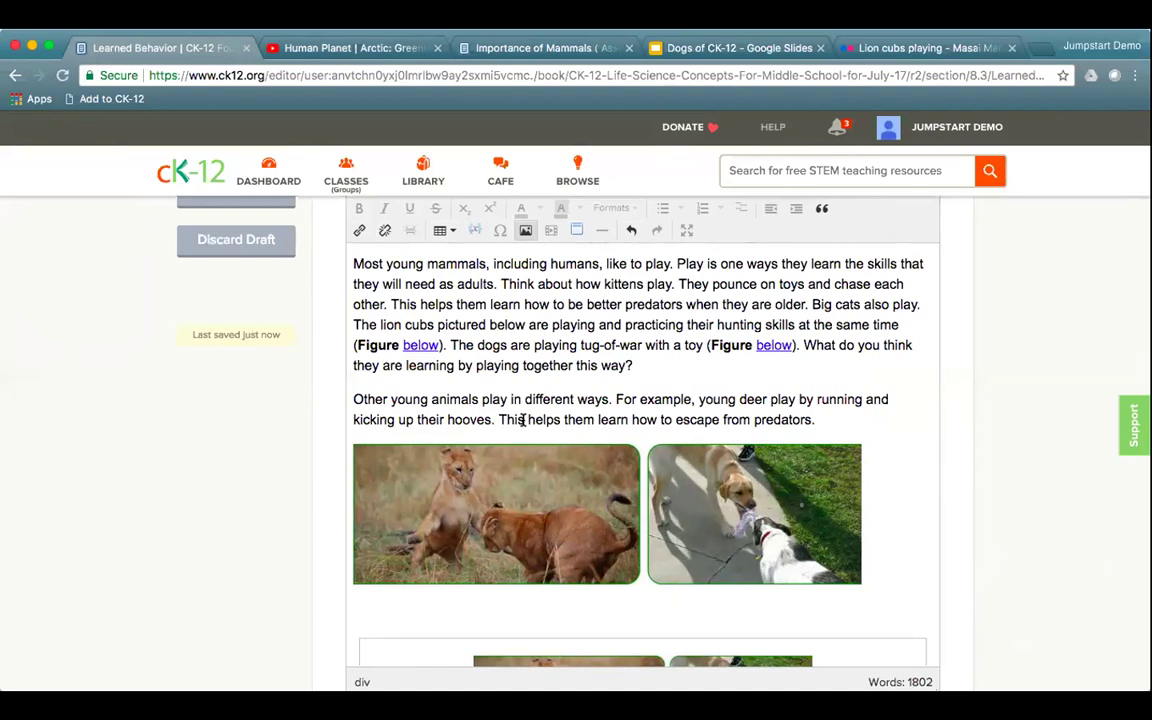
Give the inline lion cubs and dogs image the alt text "Lion cubs and dogs playing", keeping its type inline after trying figure
click(555, 505)
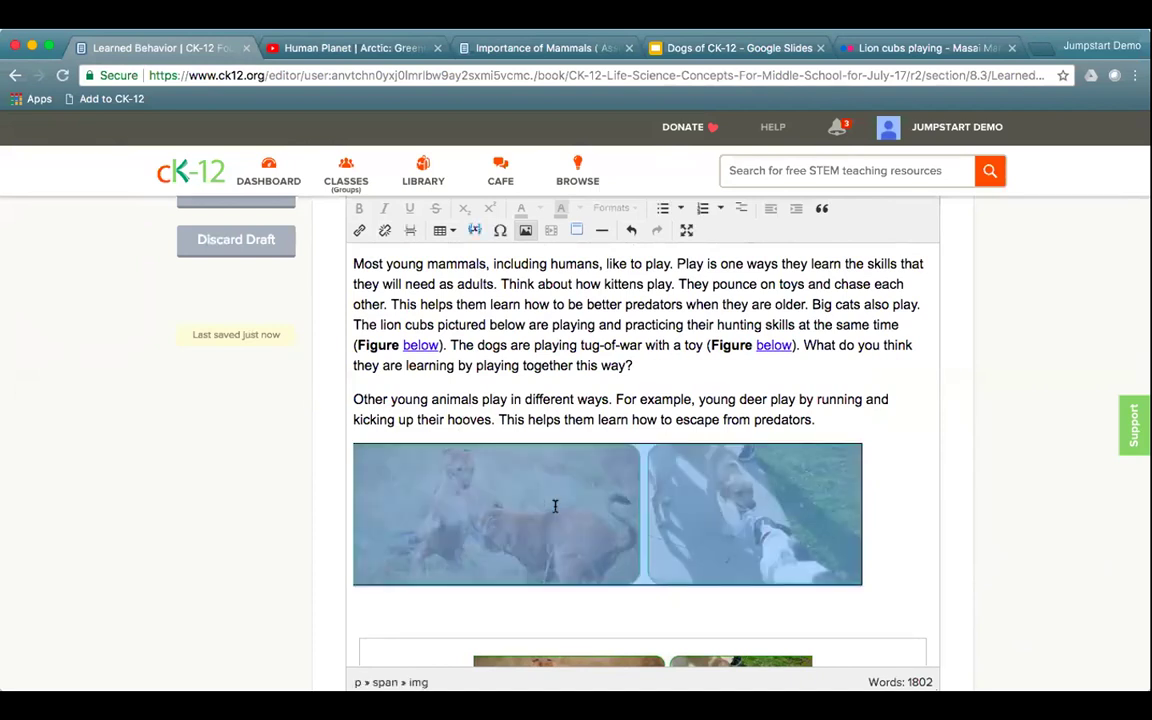
click(525, 231)
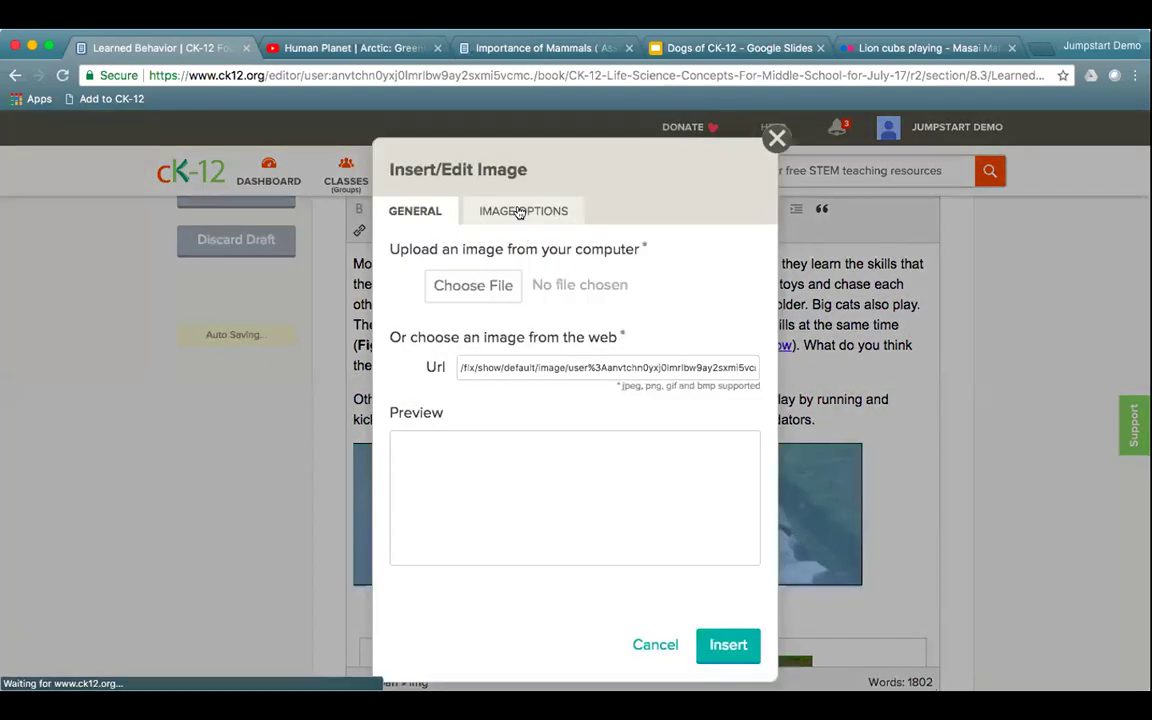
click(522, 210)
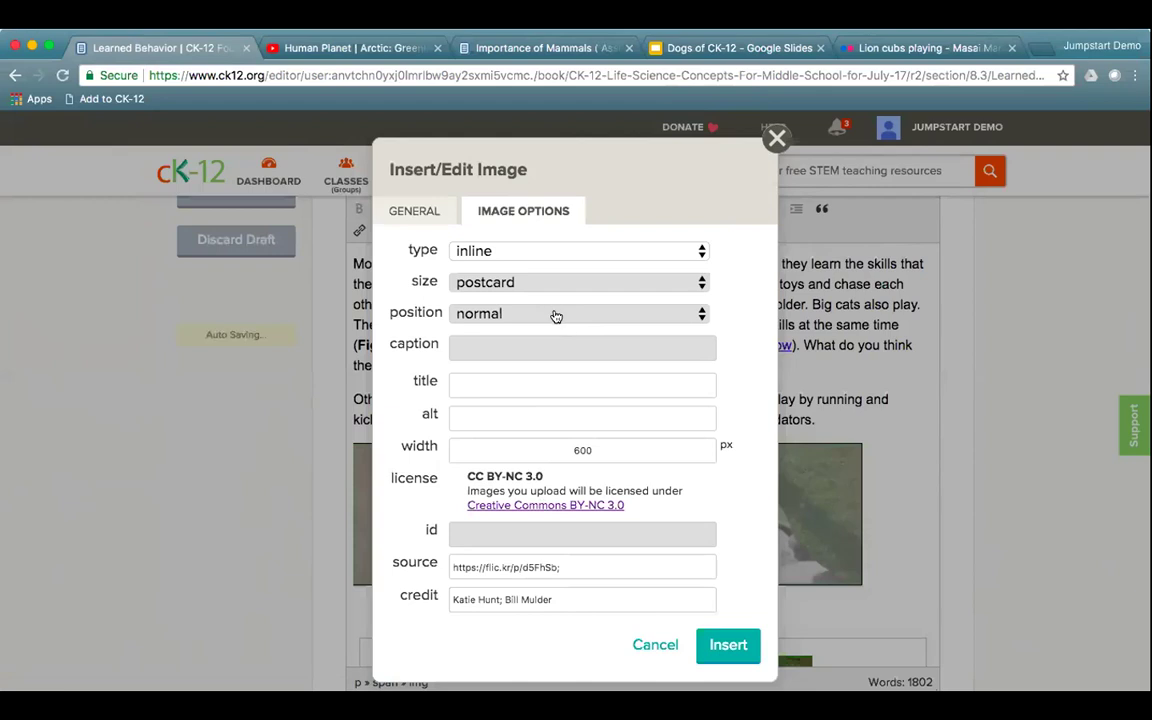
click(569, 252)
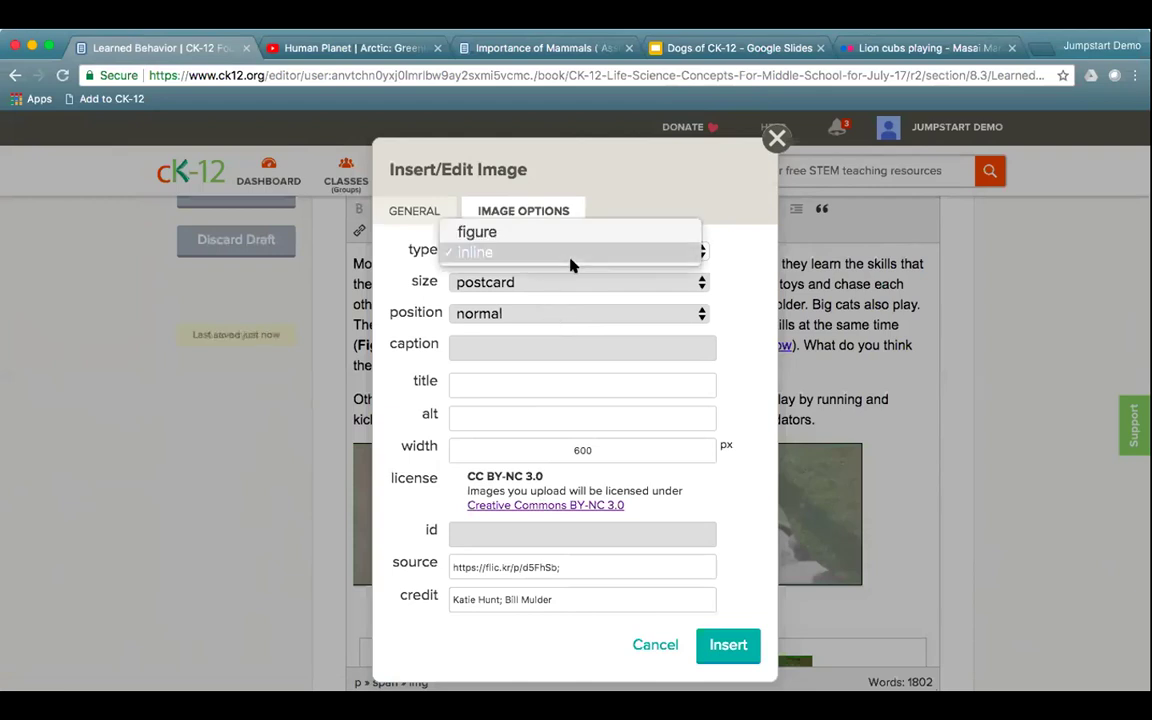
click(562, 233)
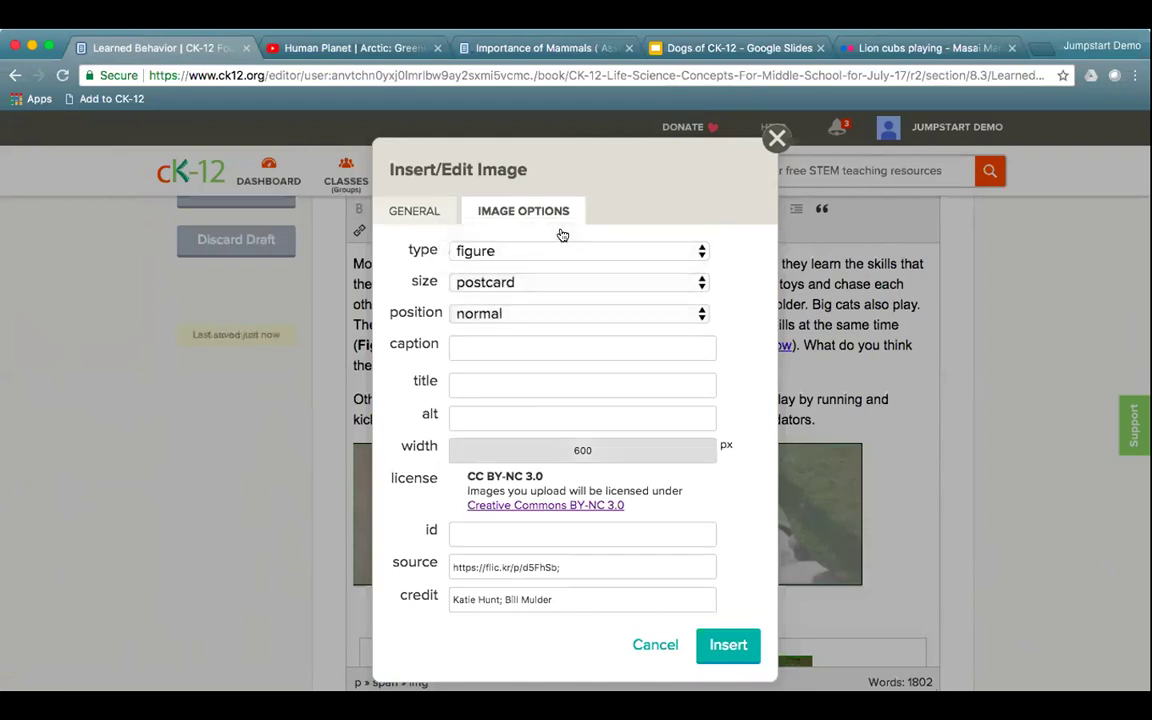
click(543, 315)
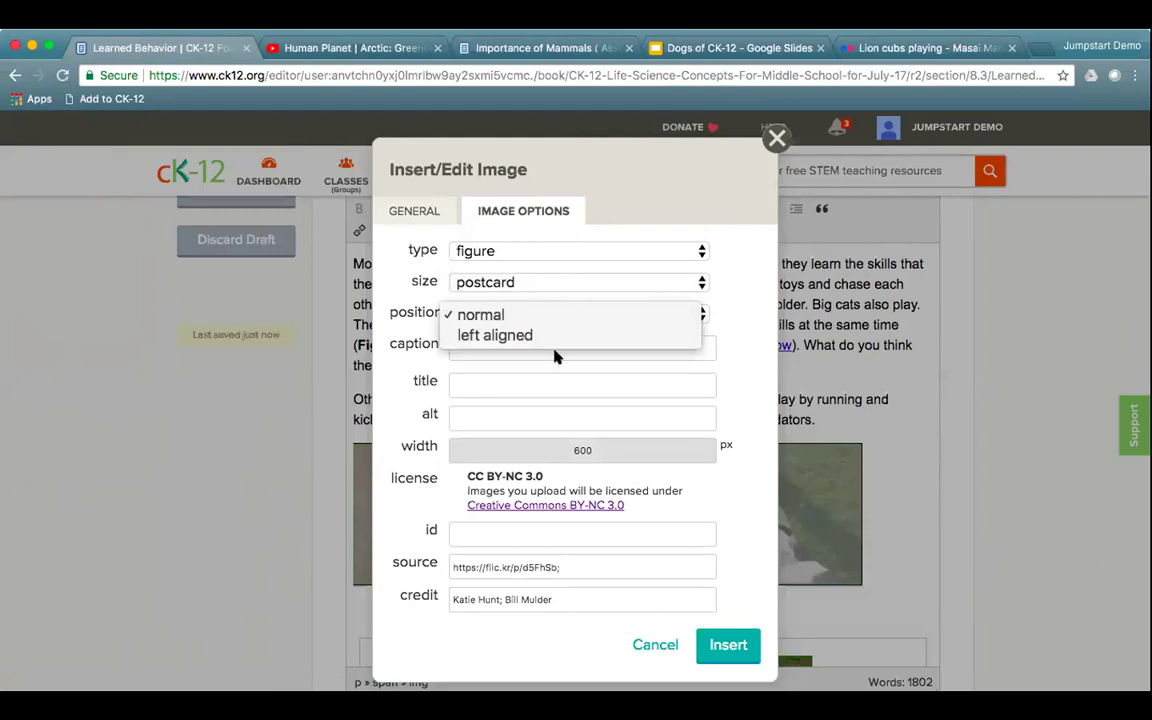
click(557, 352)
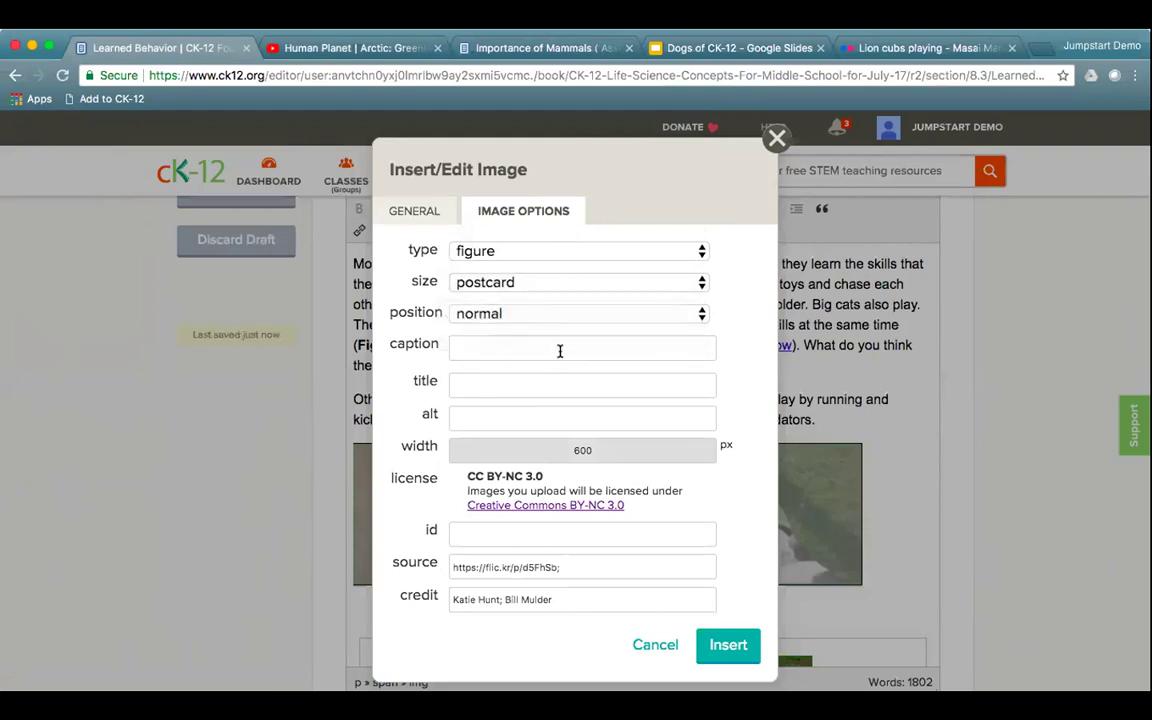
click(548, 256)
click(545, 270)
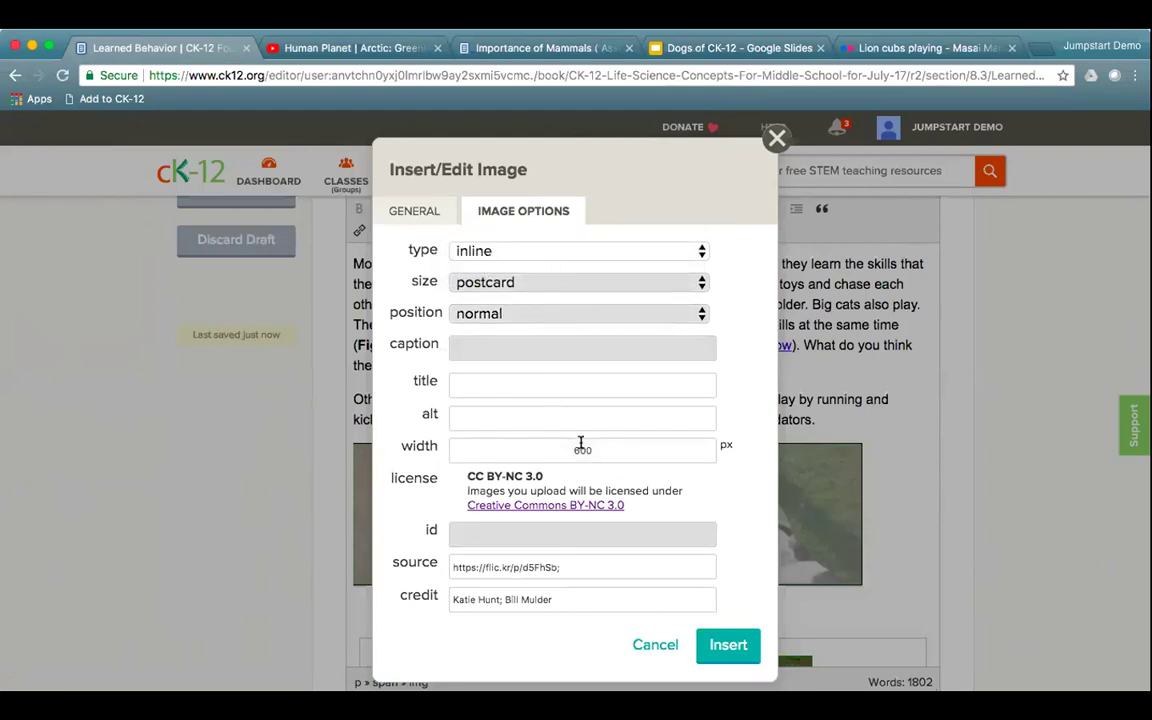
click(543, 419)
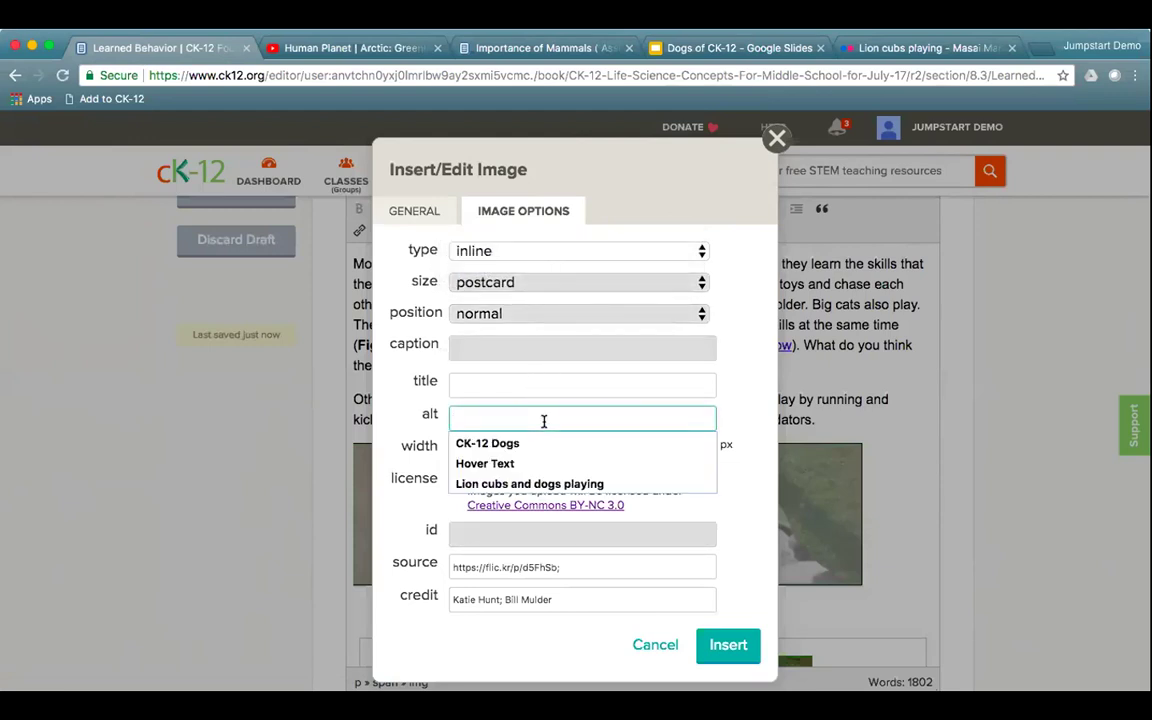
click(520, 483)
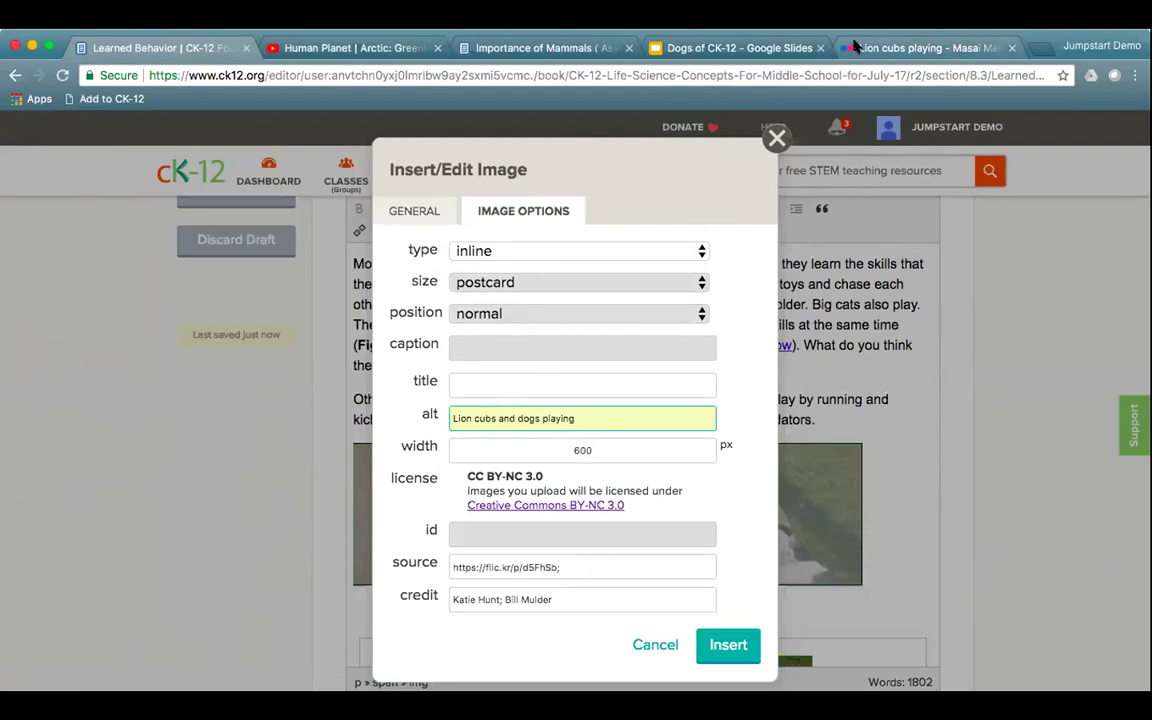
click(854, 47)
click(779, 77)
text(https://flic.kr/p/d5FhSb)
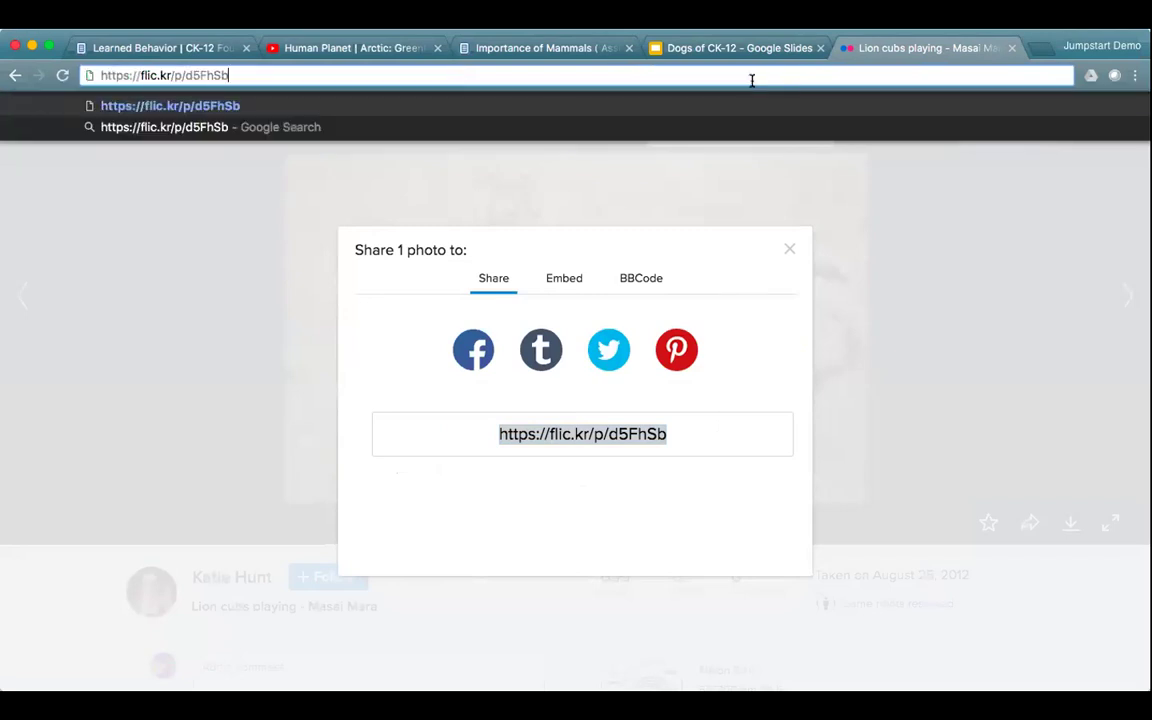
key(Escape)
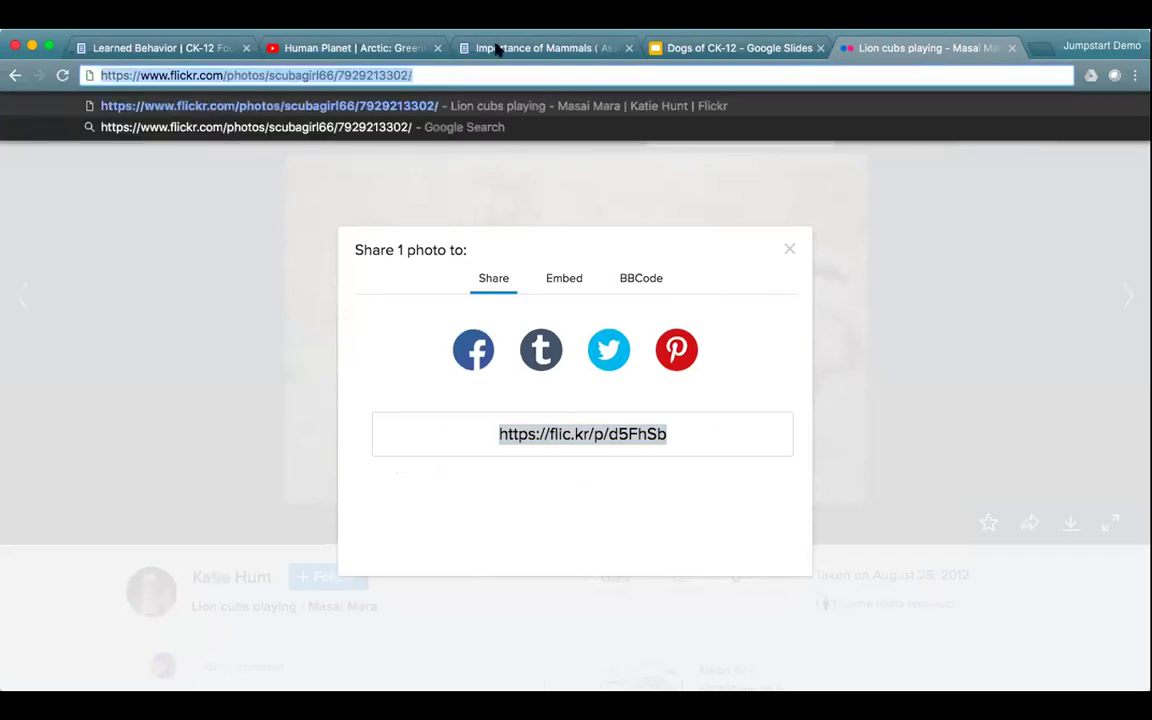
click(1011, 47)
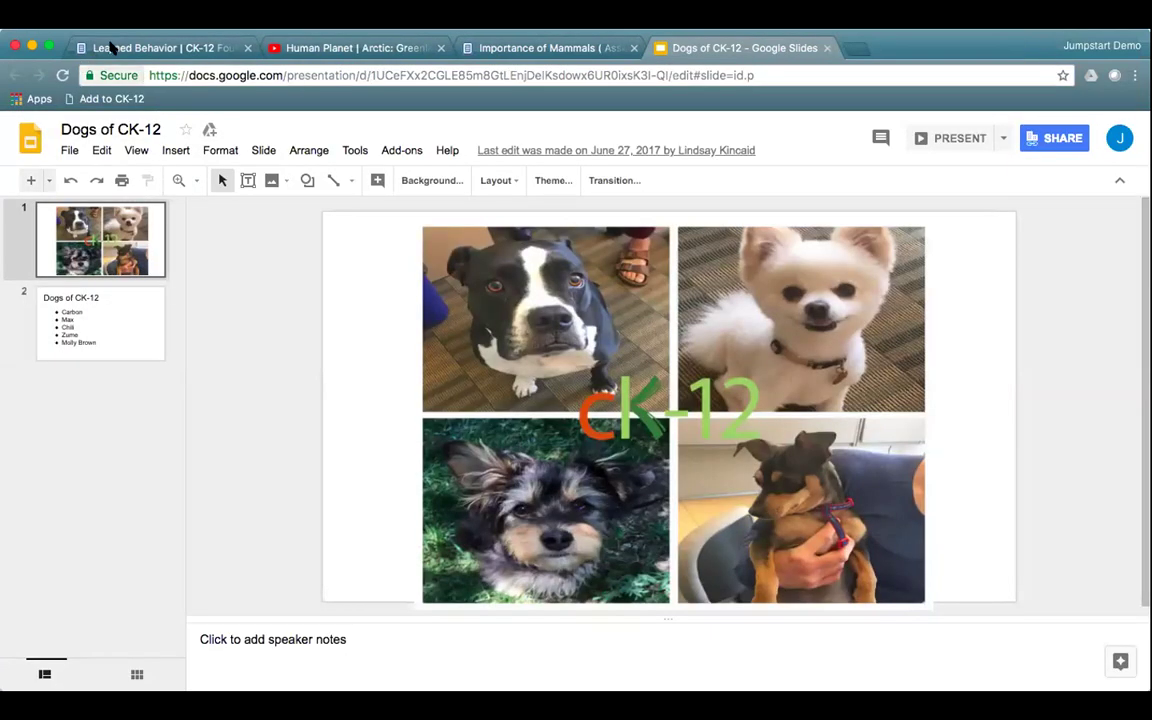
click(112, 47)
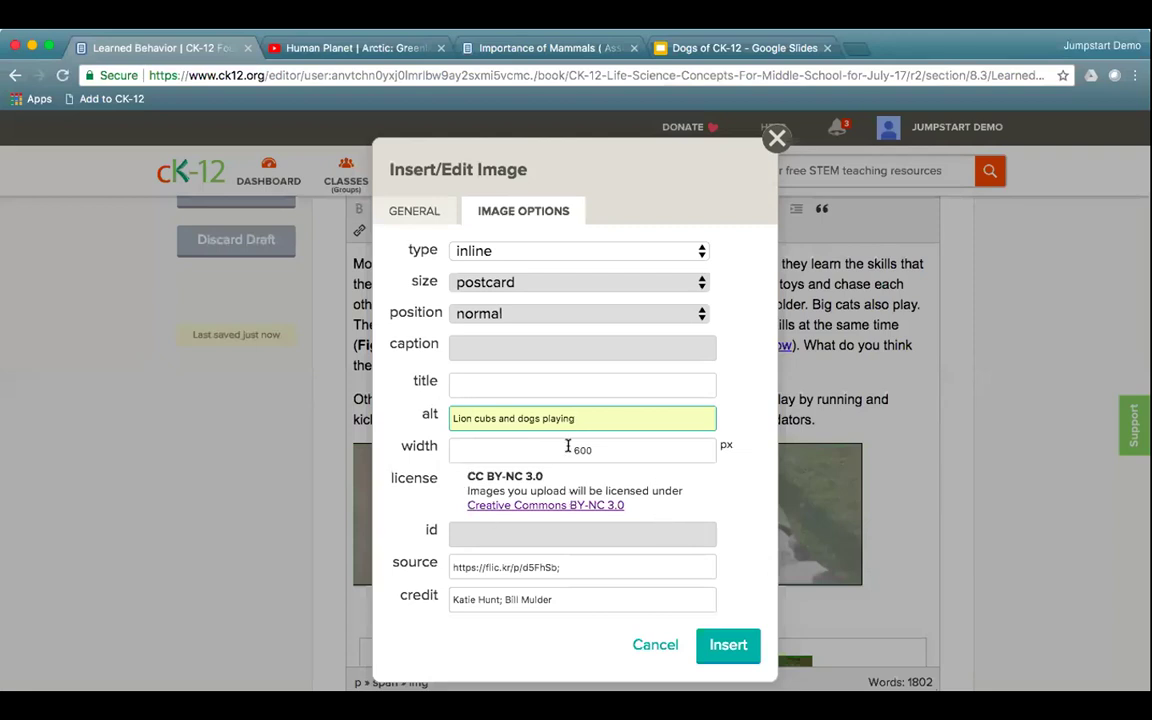
Examine the linked Creative Commons BY-NC 3.0 license page for its permissions and terms, and return to the image options
click(549, 506)
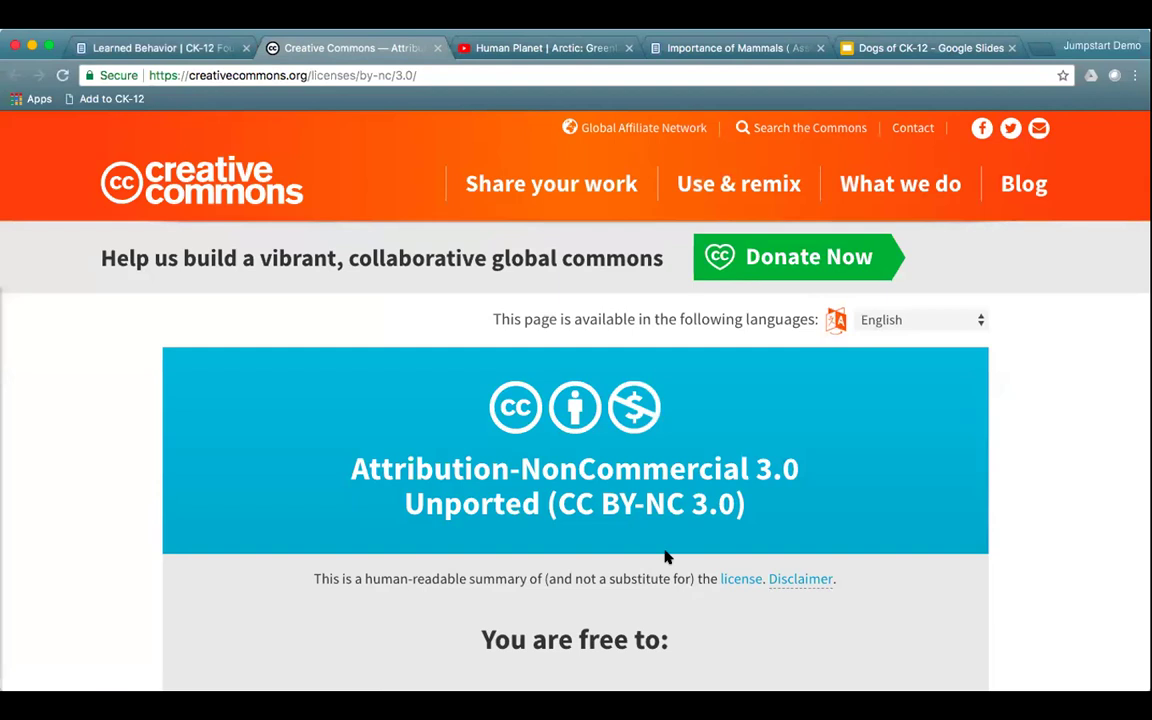
scroll(663, 553, down, 4)
scroll(665, 557, down, 2)
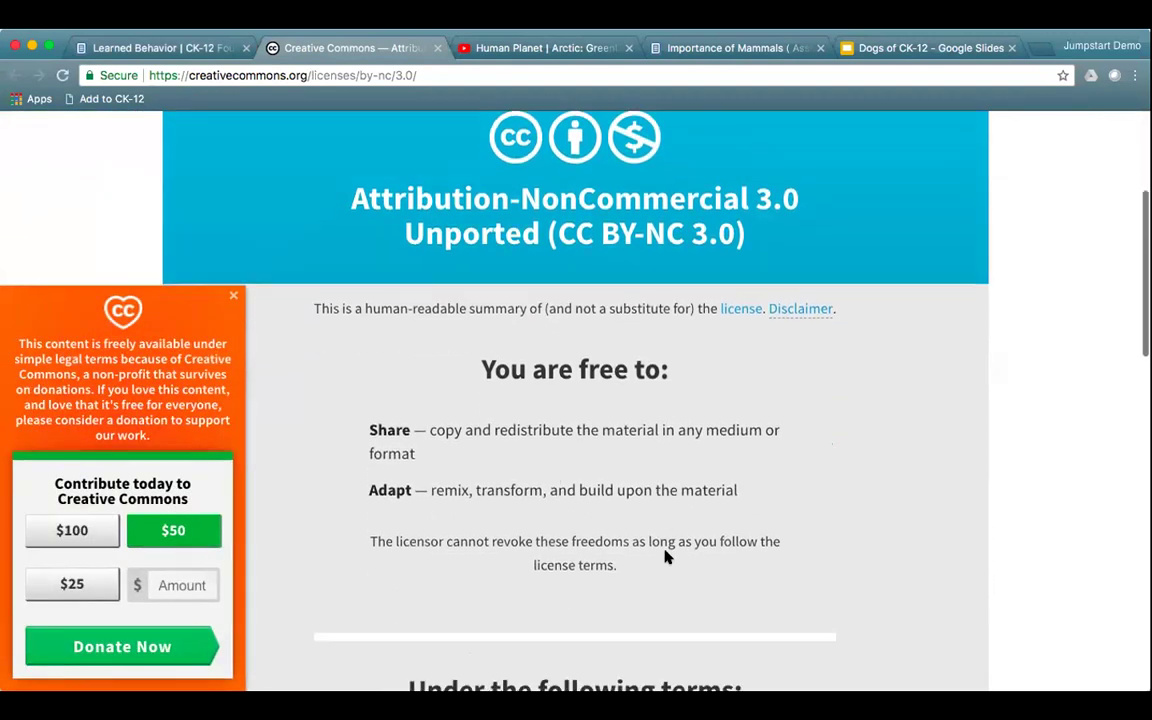
click(231, 295)
scroll(507, 579, down, 5)
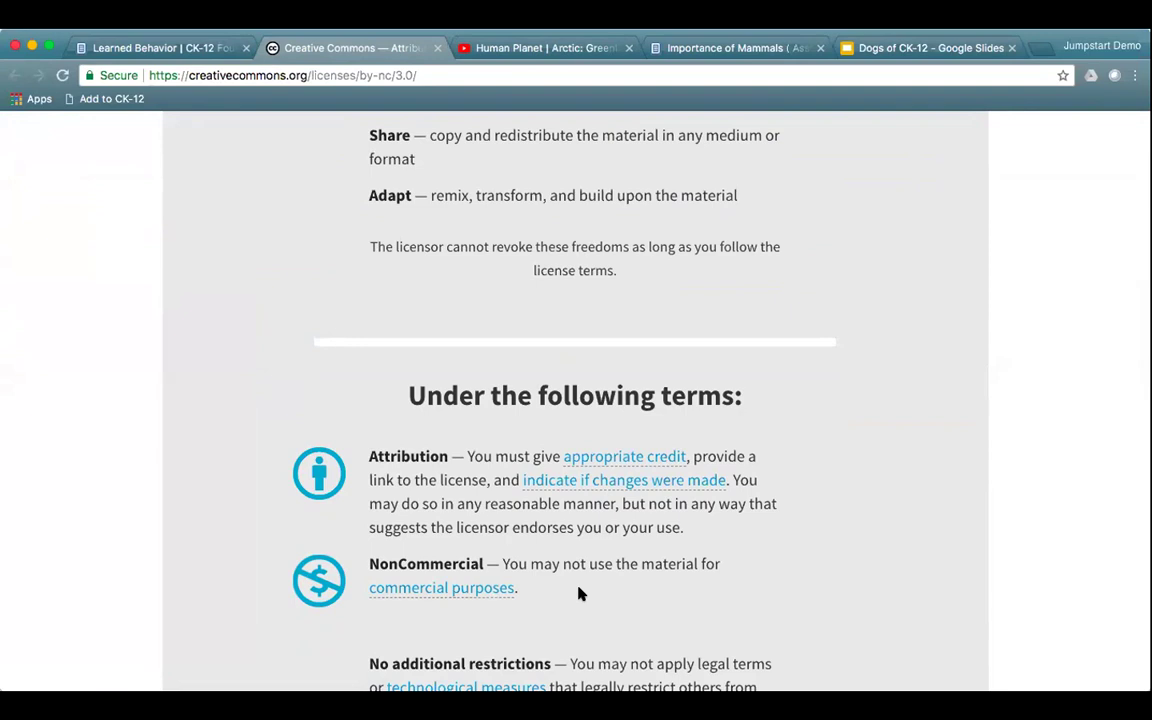
scroll(578, 594, up, 2)
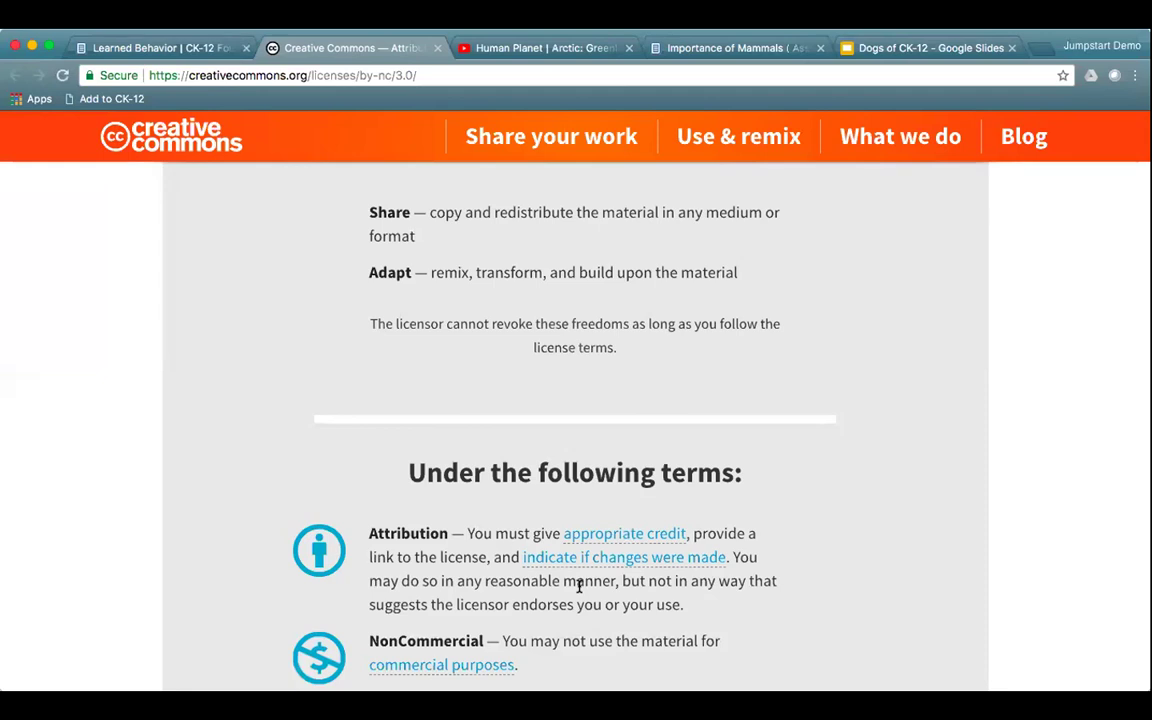
scroll(710, 556, up, 8)
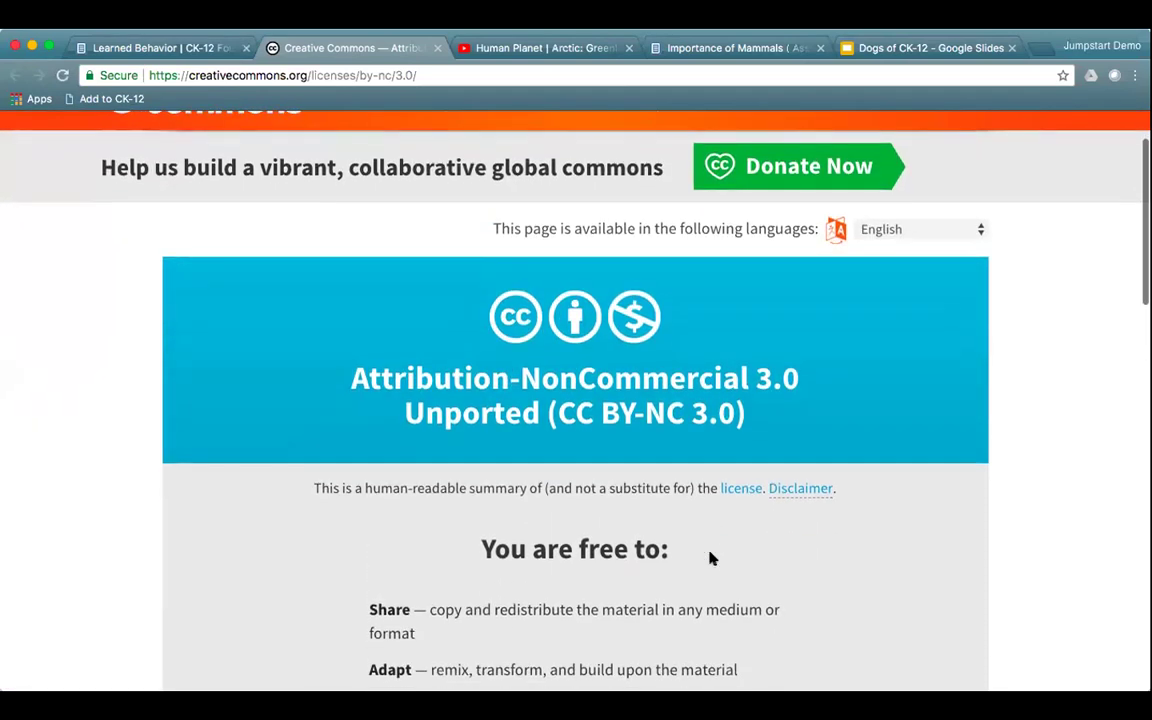
scroll(761, 540, down, 1)
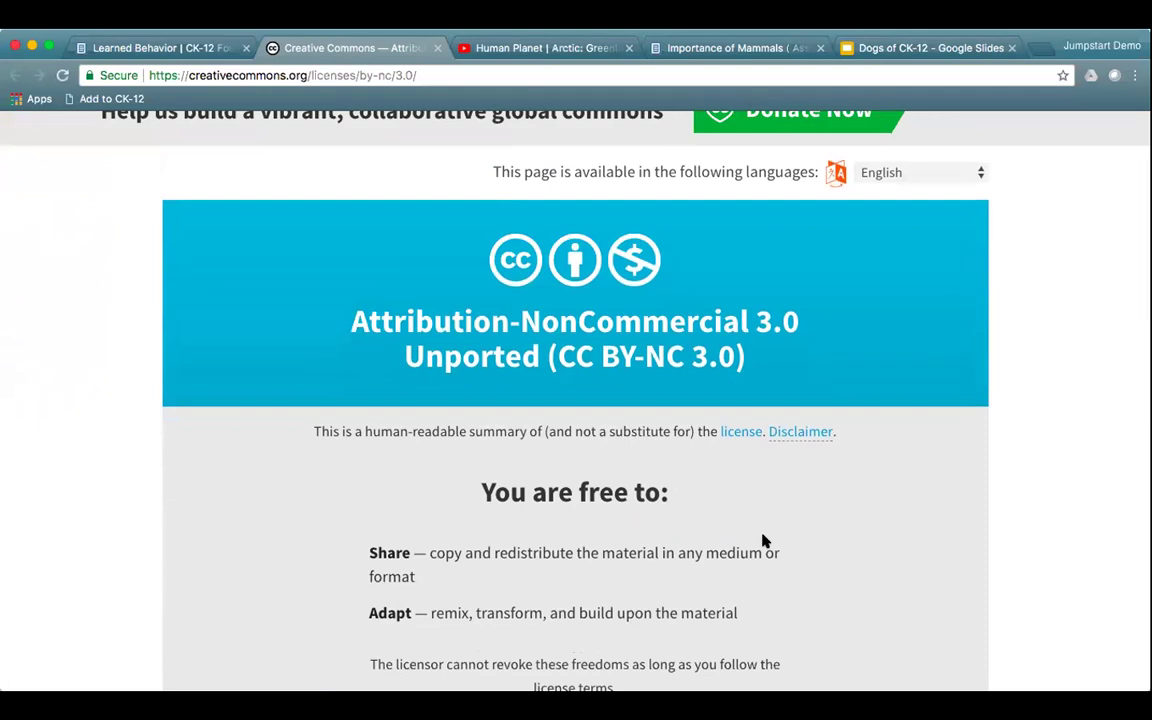
click(173, 52)
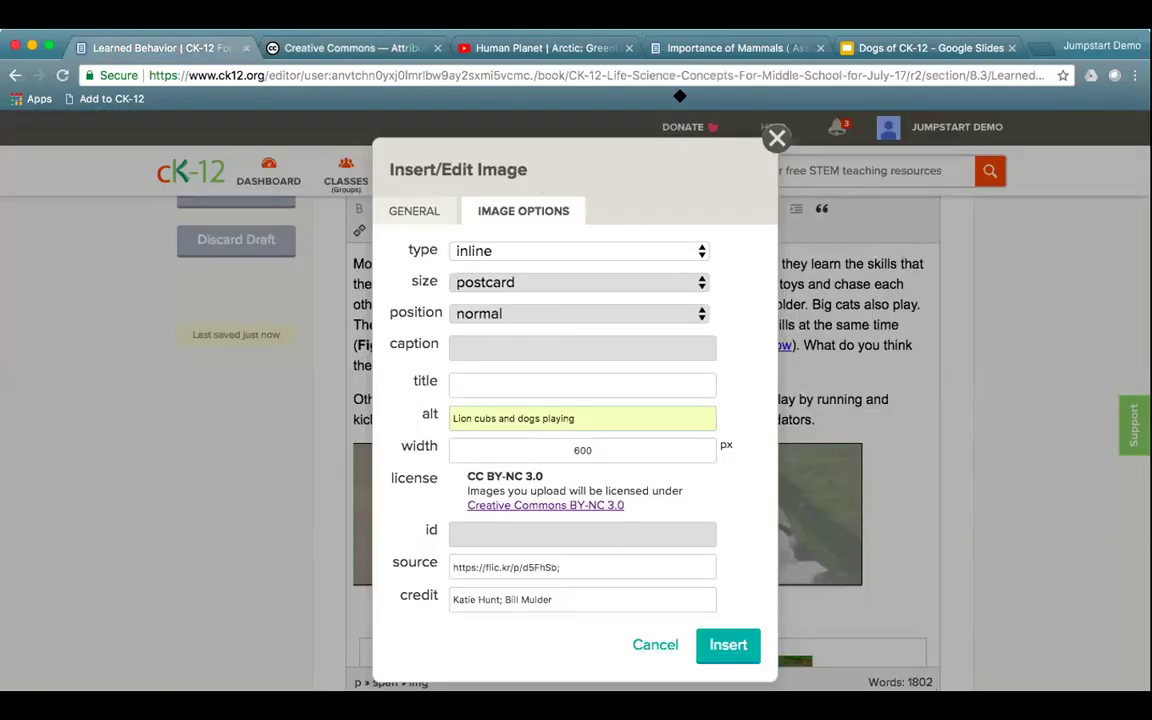
Apply the image options and delete the captionless inline lion cubs and dogs image with an empty line above the captioned figure
click(728, 647)
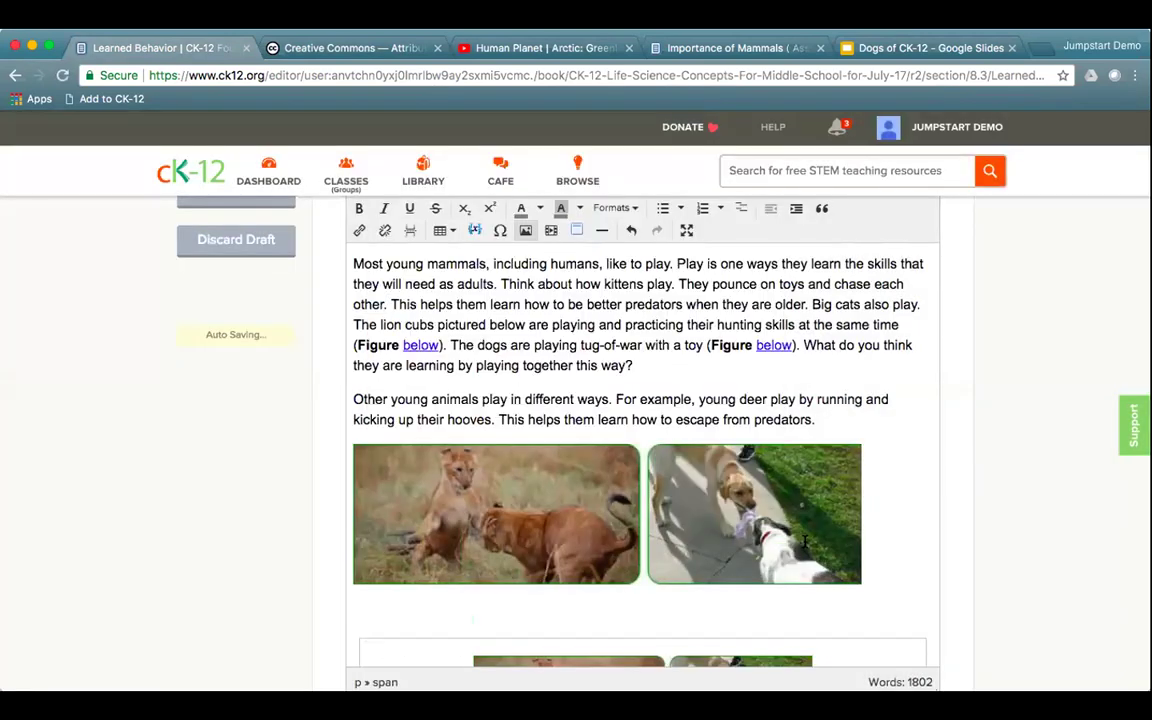
scroll(640, 450, down, 3)
click(748, 362)
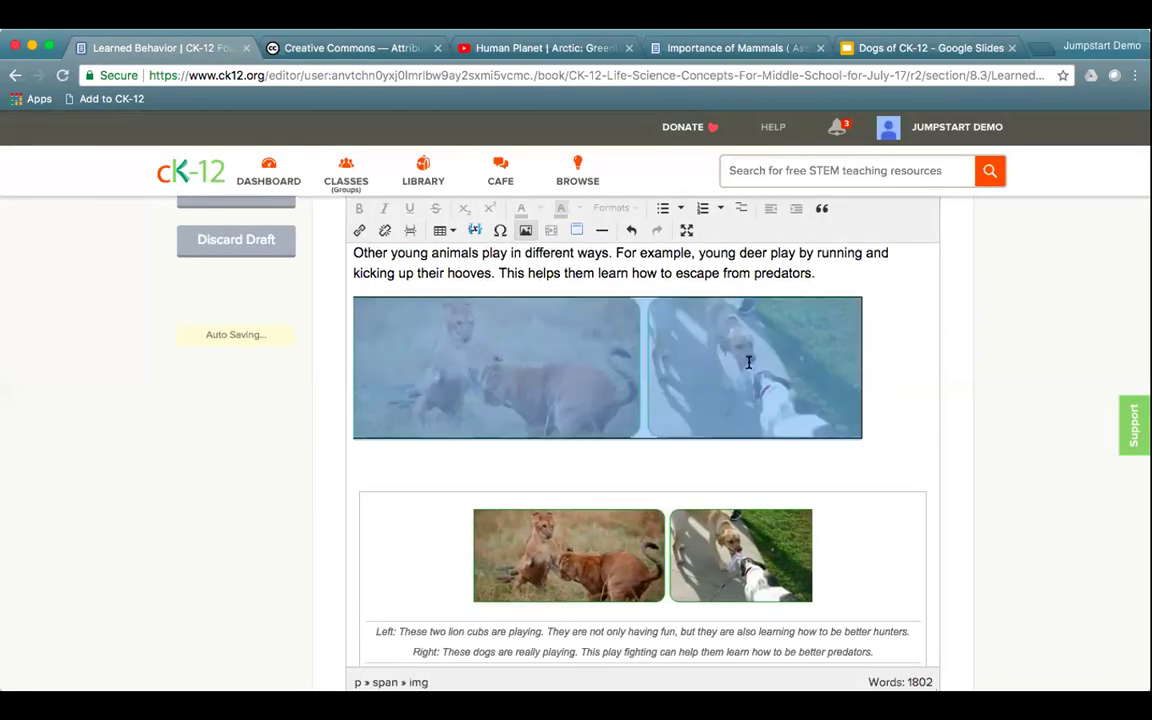
key(BackSpace)
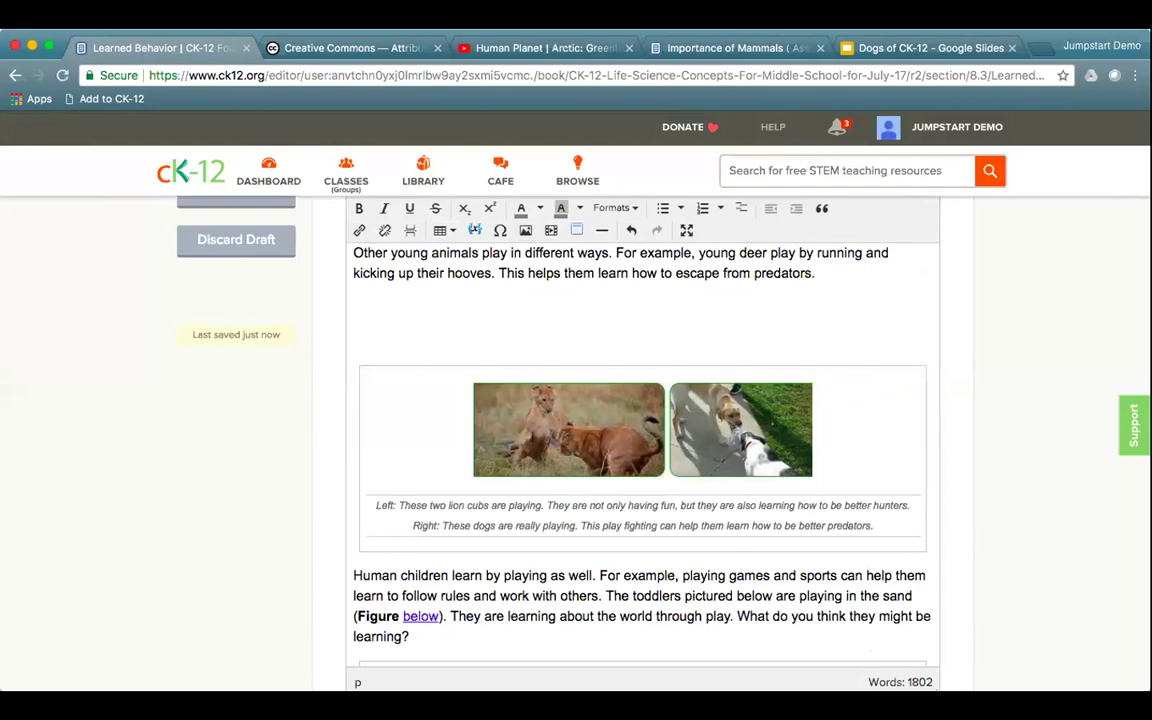
key(BackSpace)
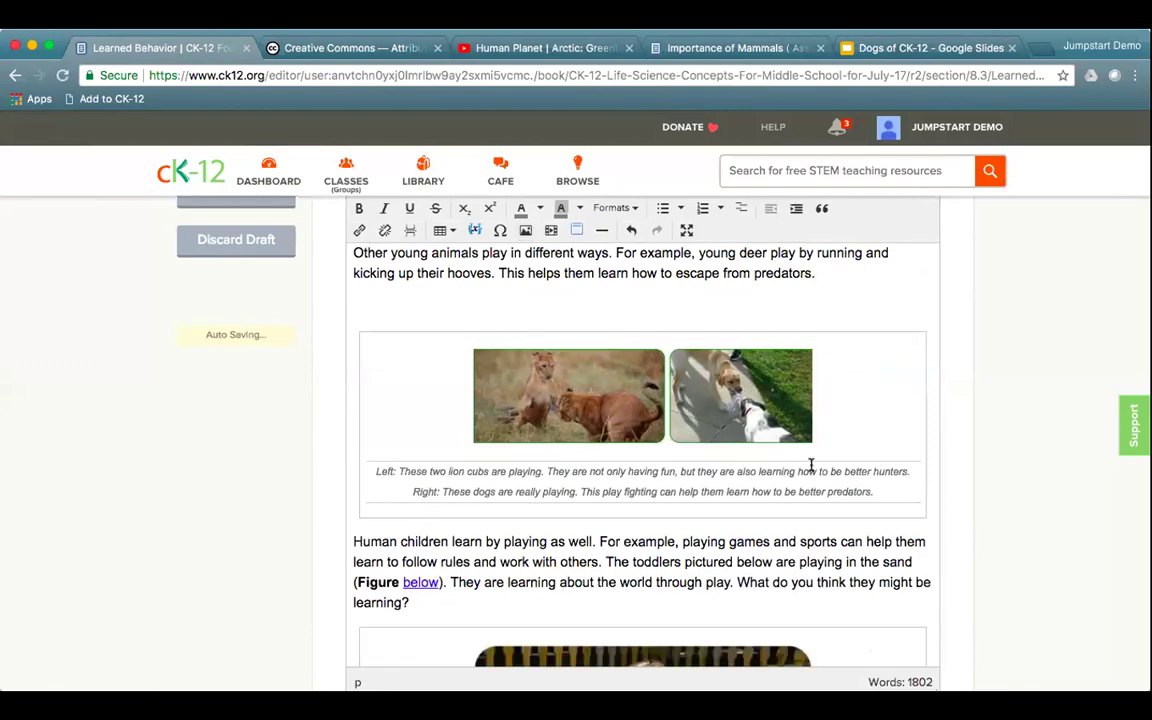
Change the gorilla tool-use figure above the Summary to postcard size with a left aligned position
scroll(805, 464, down, 5)
scroll(811, 464, down, 10)
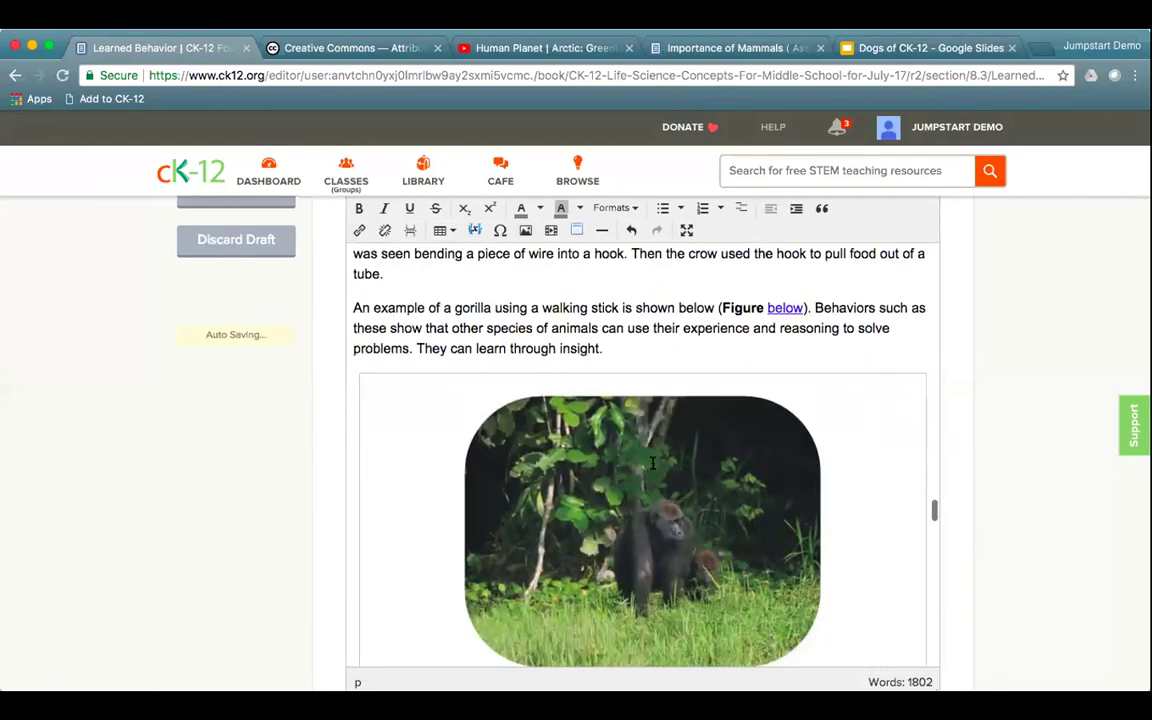
click(800, 462)
click(523, 231)
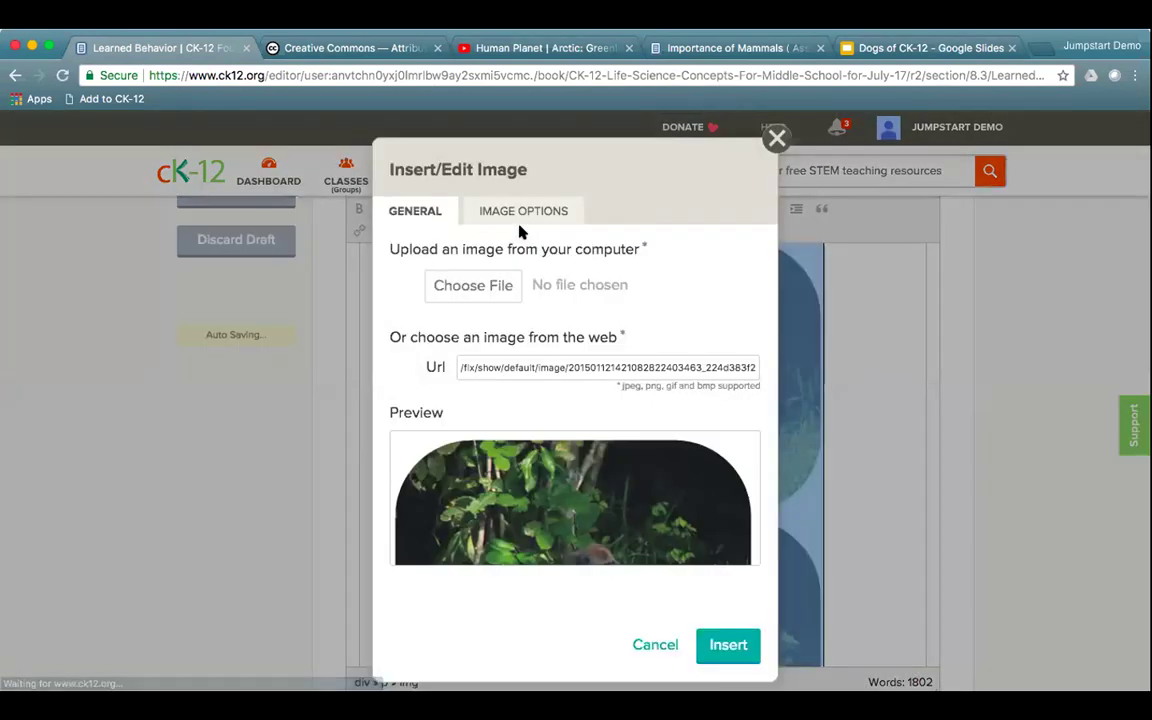
click(506, 211)
click(506, 283)
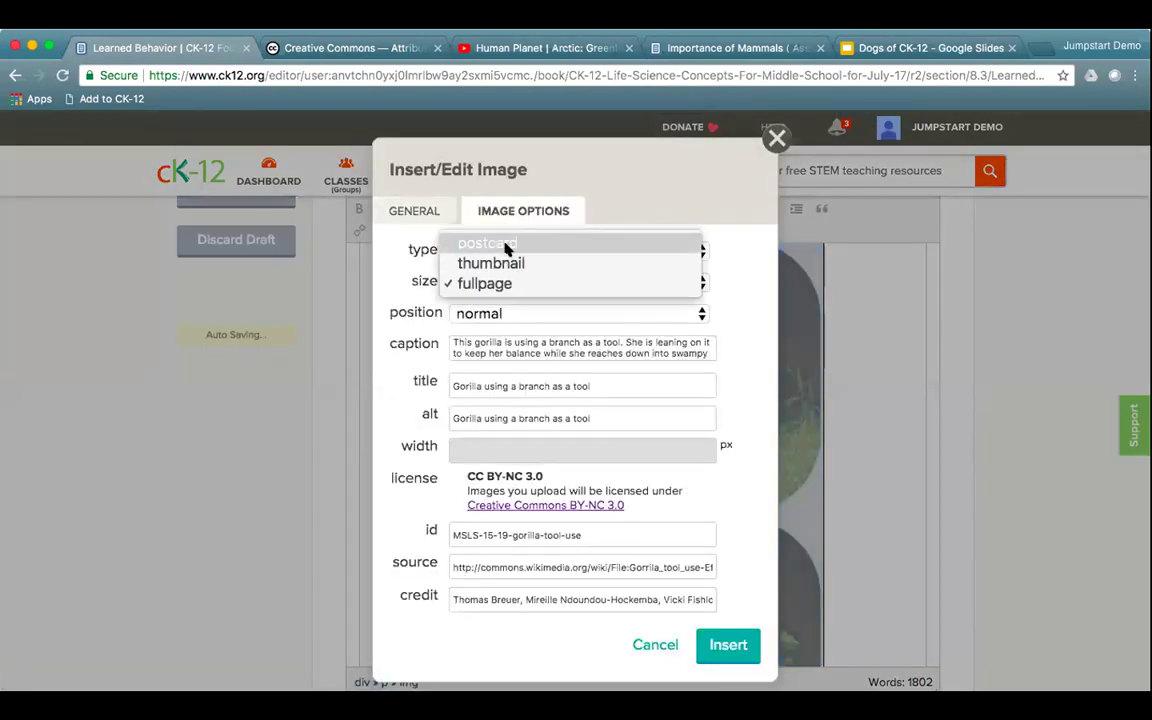
click(497, 248)
click(506, 313)
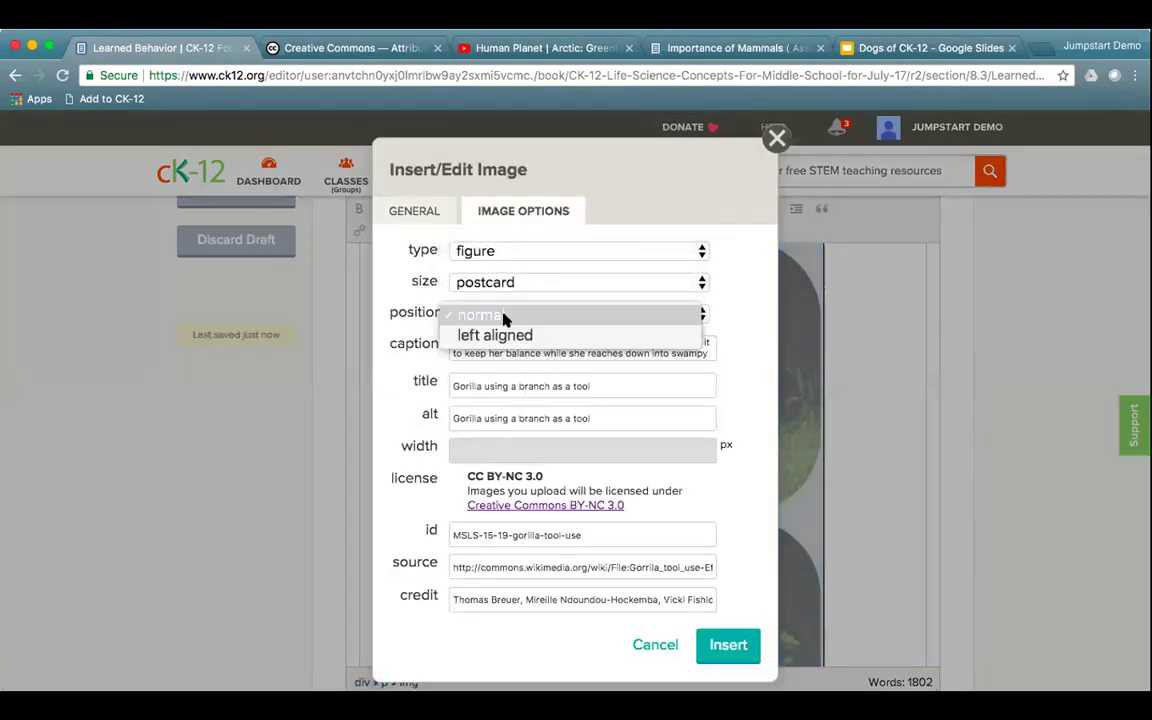
click(494, 334)
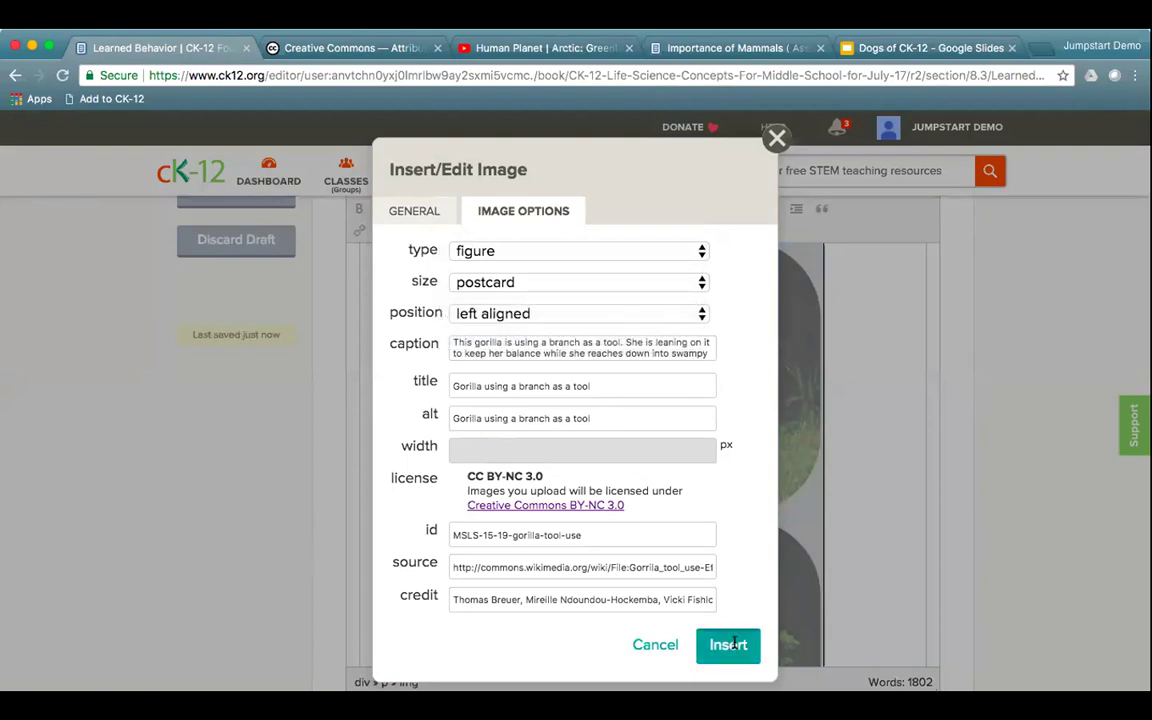
click(737, 644)
scroll(784, 496, up, 5)
scroll(784, 496, down, 5)
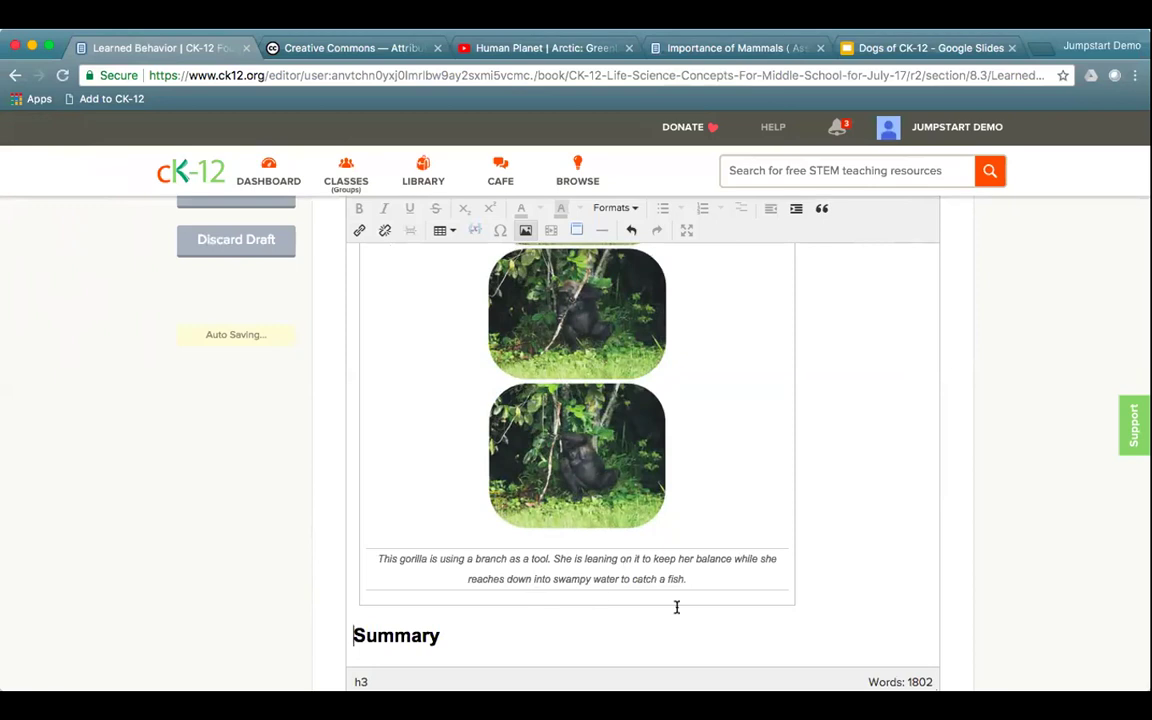
Examine the upload source, image option fields and type choices for a new image, and leave without inserting one
scroll(710, 573, up, 3)
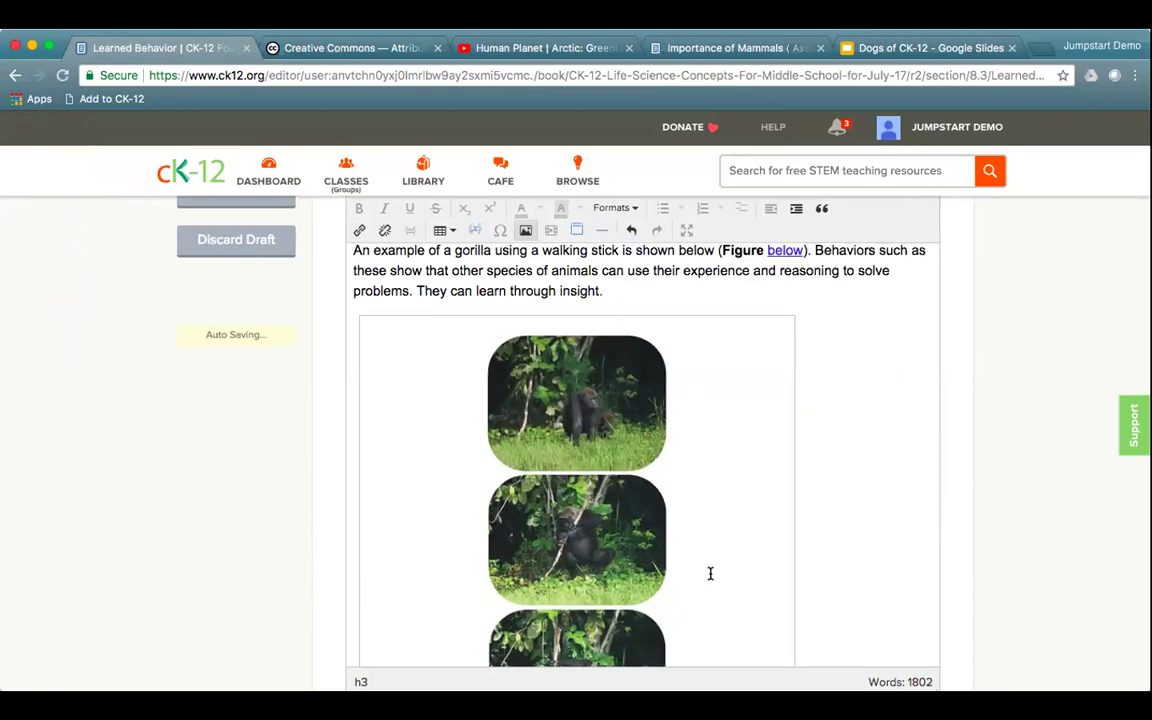
scroll(797, 477, up, 2)
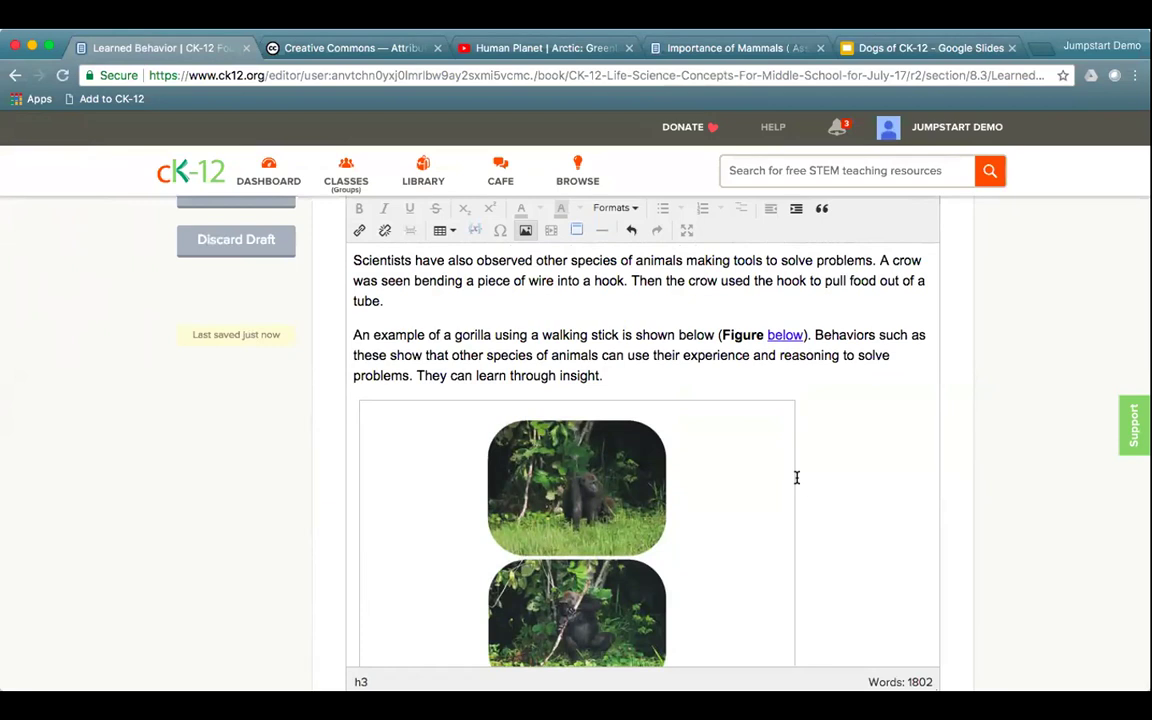
click(525, 230)
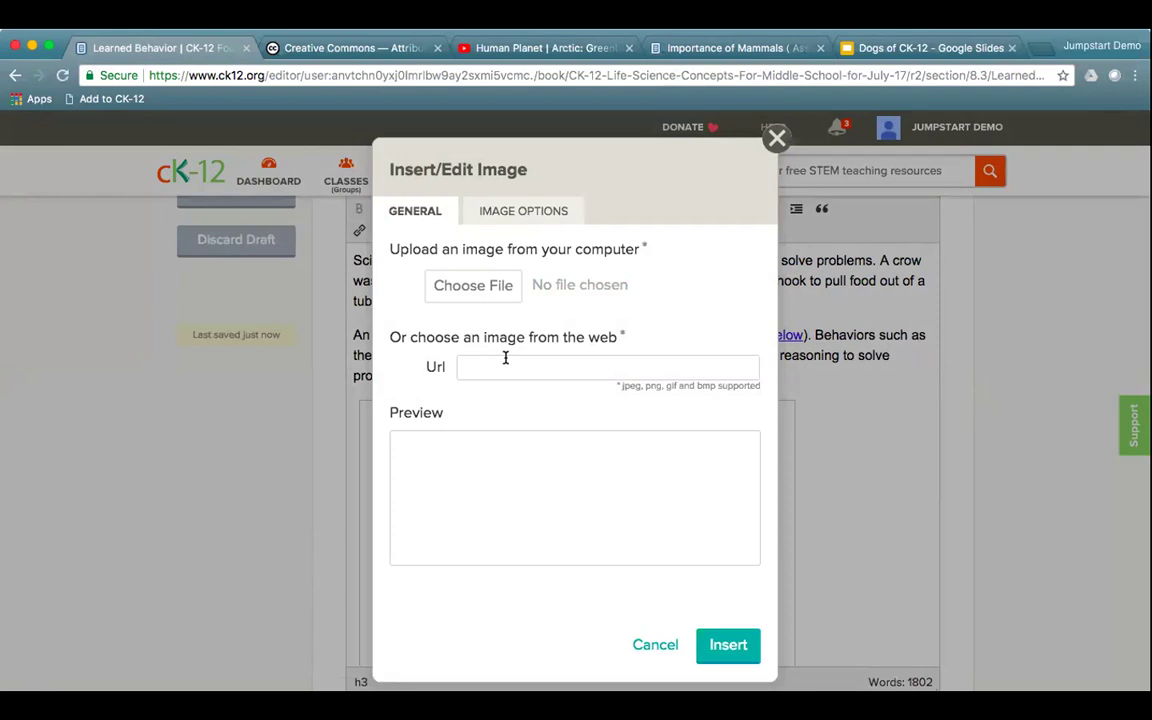
click(475, 288)
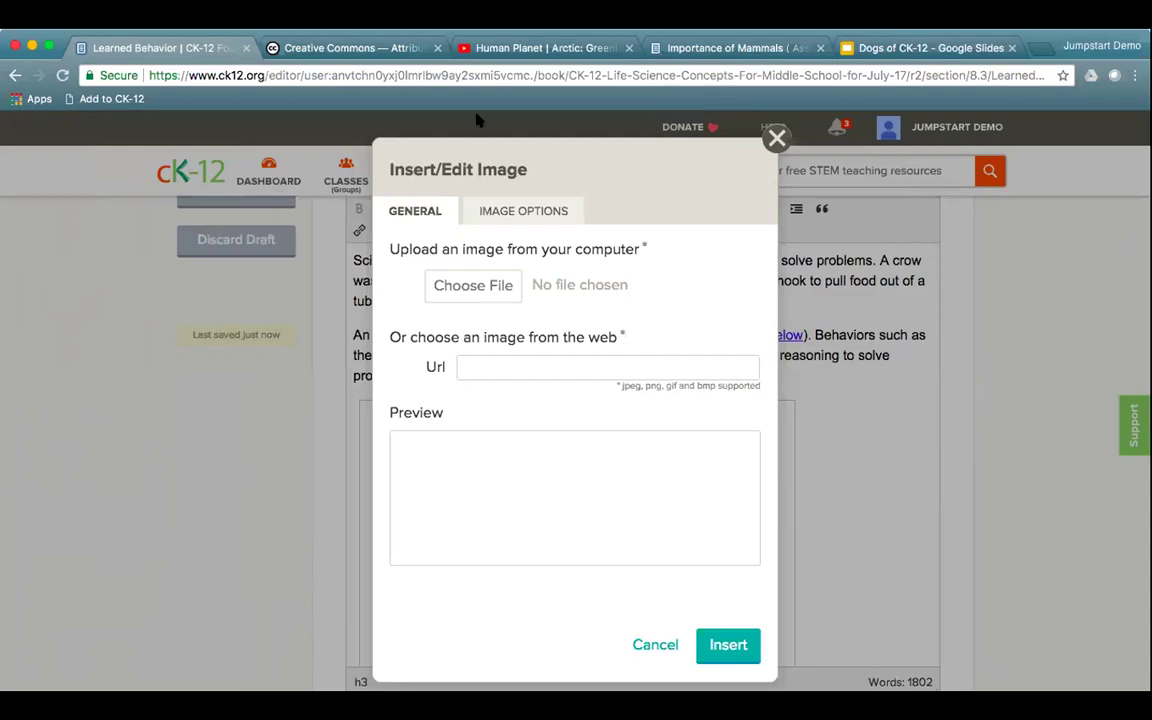
click(521, 204)
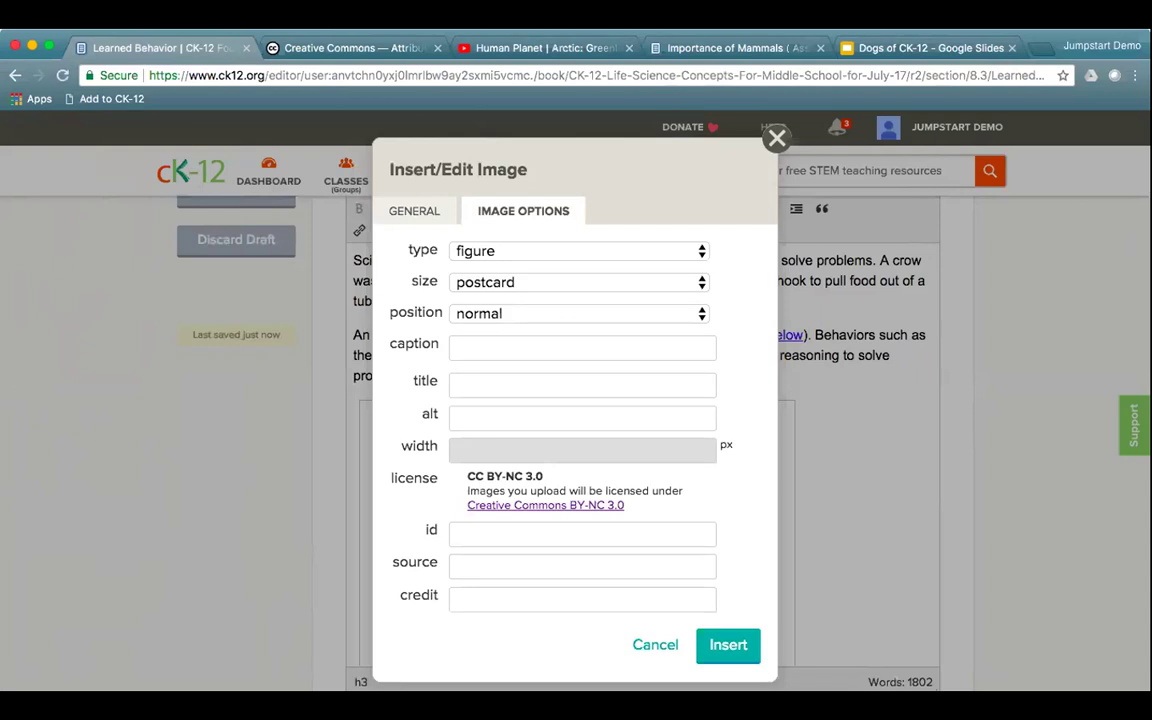
click(560, 254)
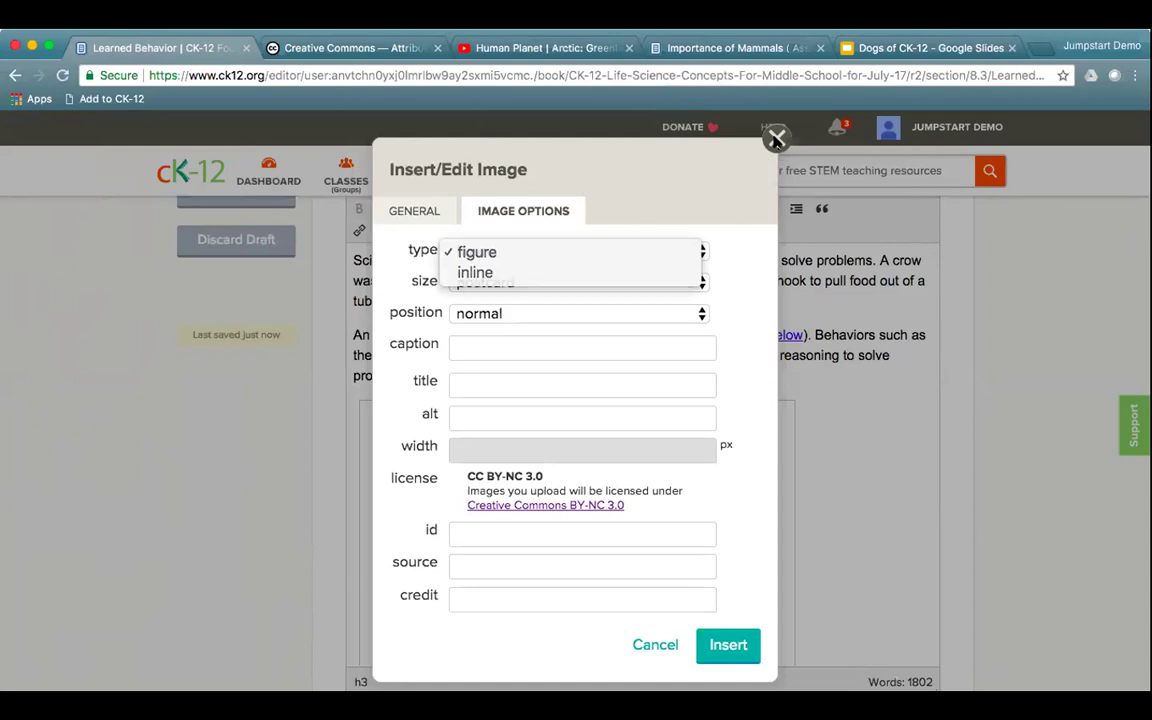
click(744, 397)
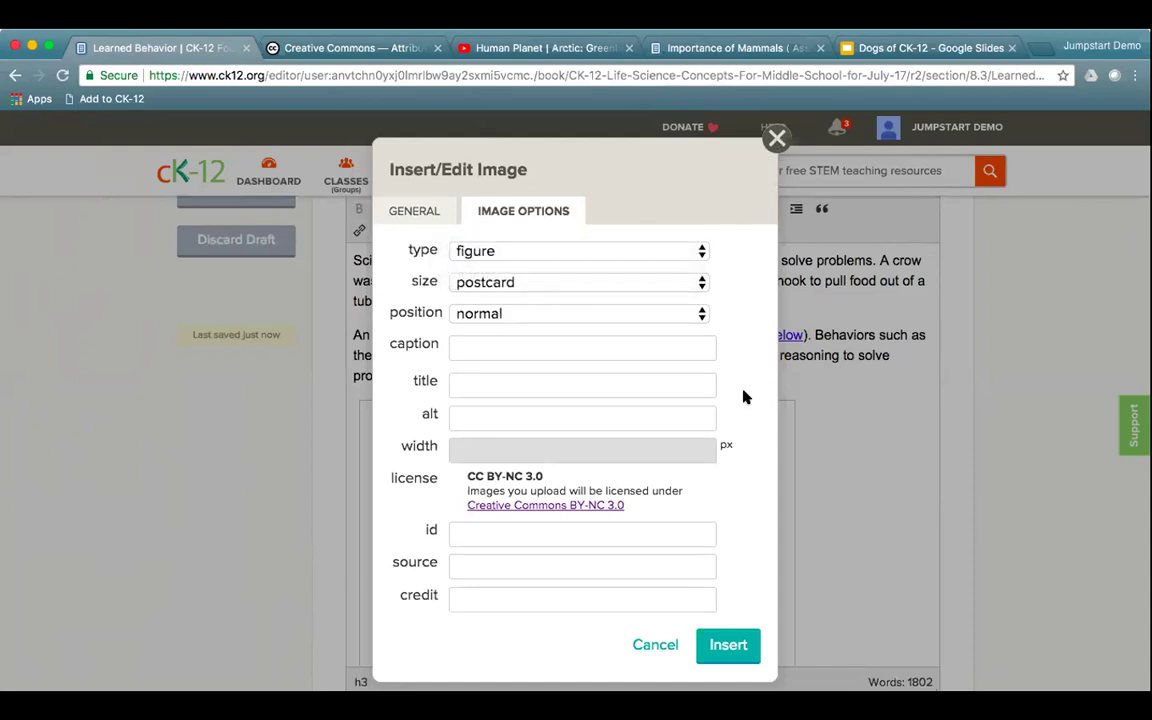
click(655, 644)
Look through the section from the crow tool-use paragraph to the sport introduction, and back to the lion cubs and dogs figure
scroll(667, 420, up, 1)
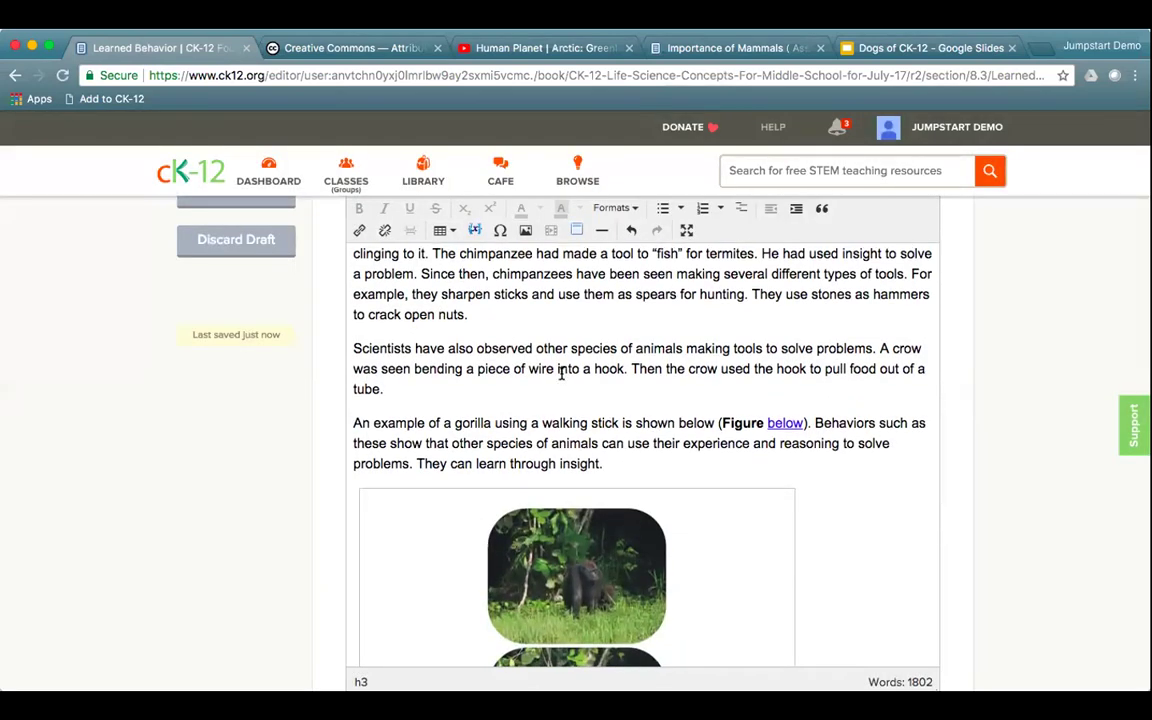
click(628, 368)
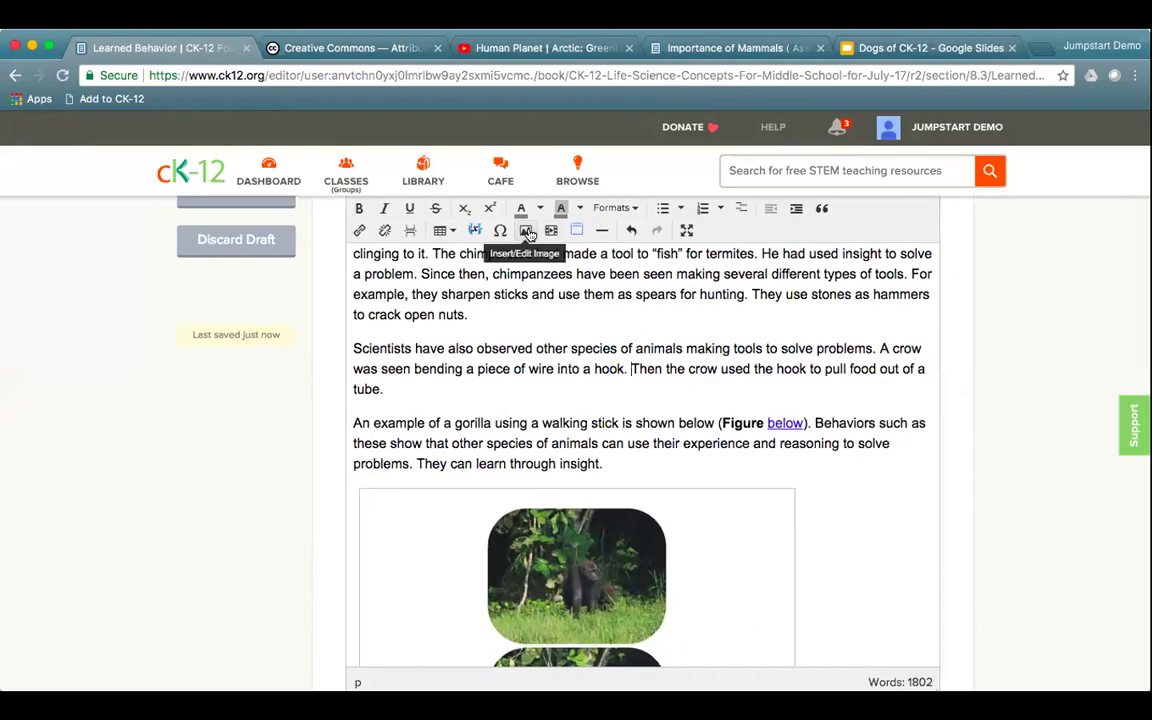
scroll(607, 315, up, 6)
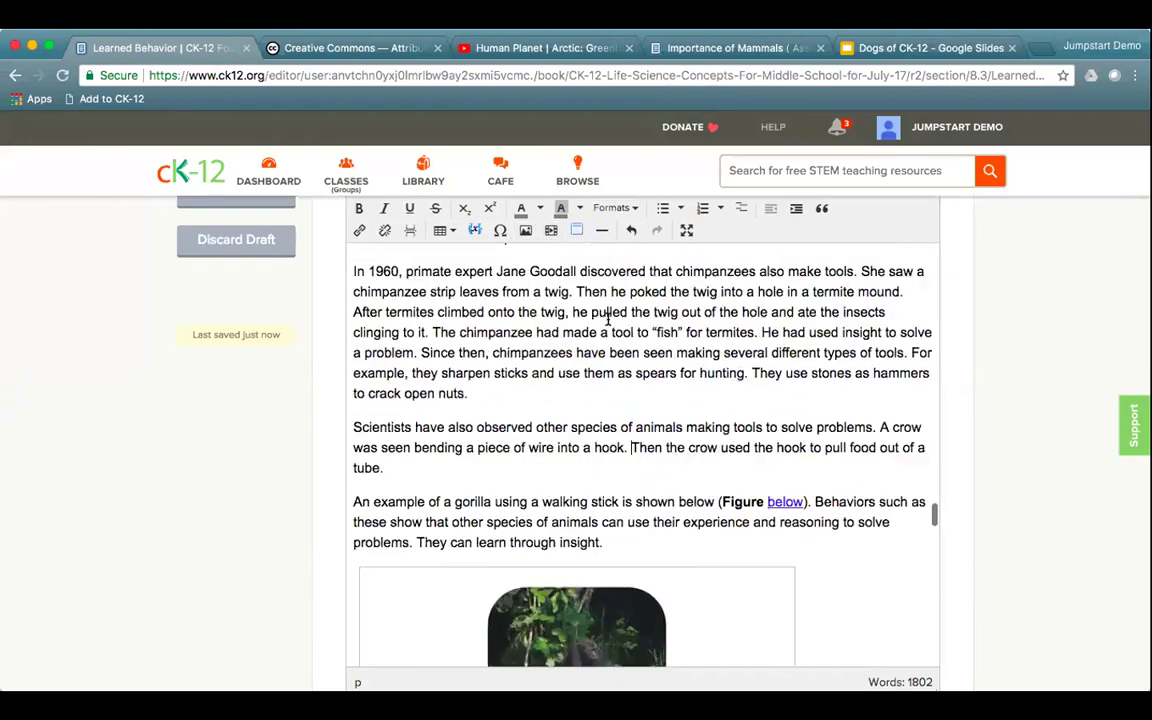
scroll(607, 318, up, 15)
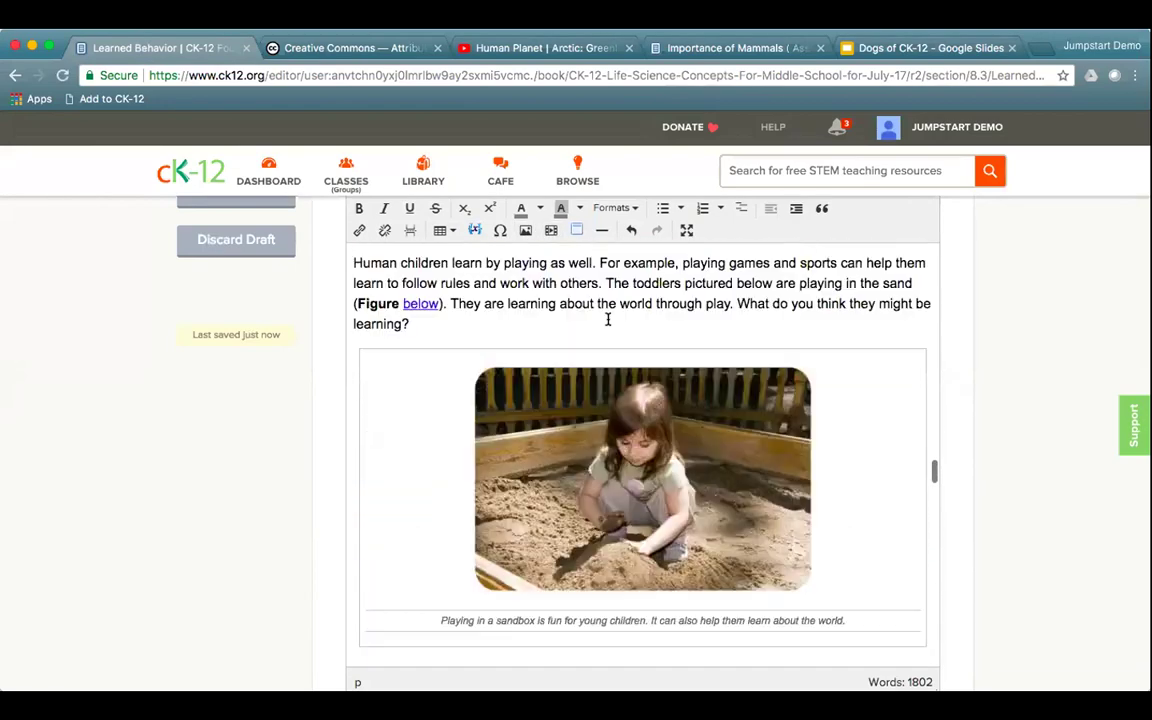
scroll(580, 380, up, 5)
scroll(548, 429, down, 3)
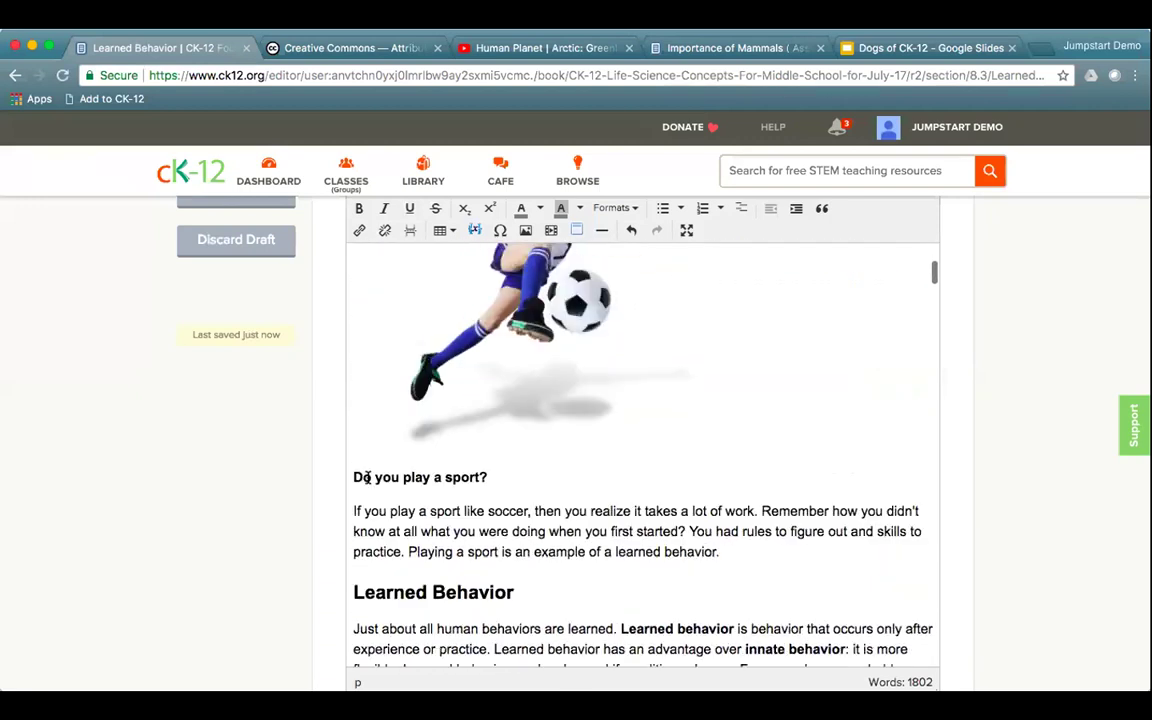
click(395, 429)
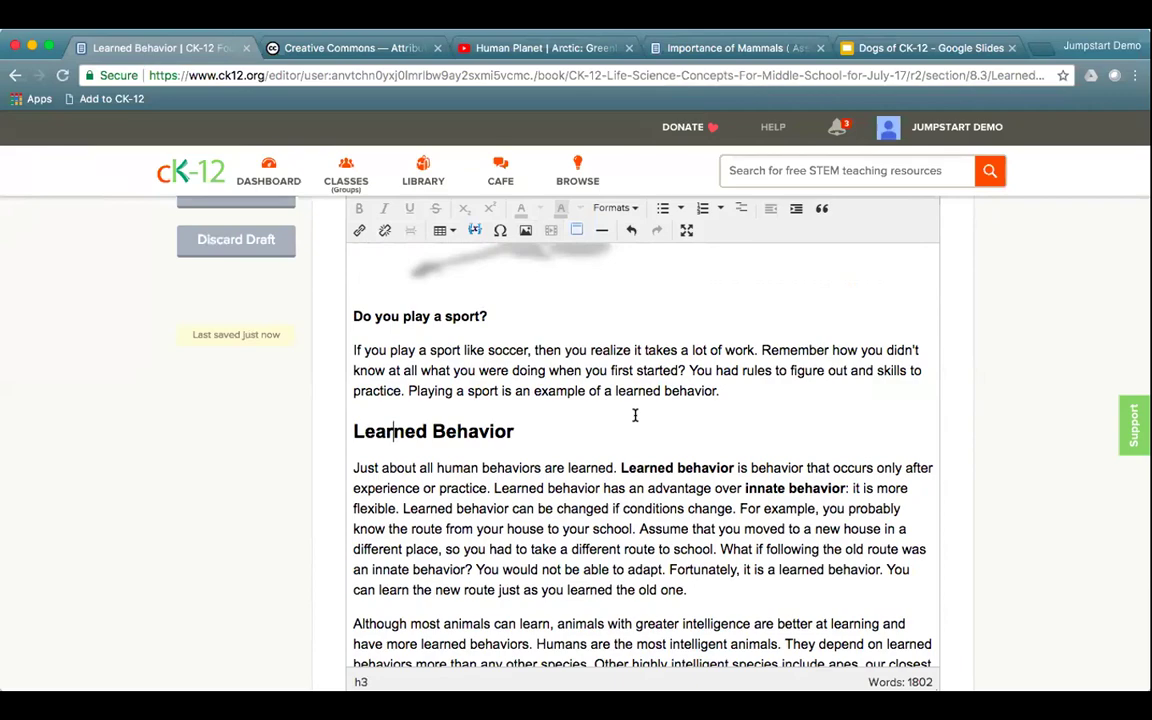
scroll(635, 411, down, 5)
scroll(635, 415, down, 15)
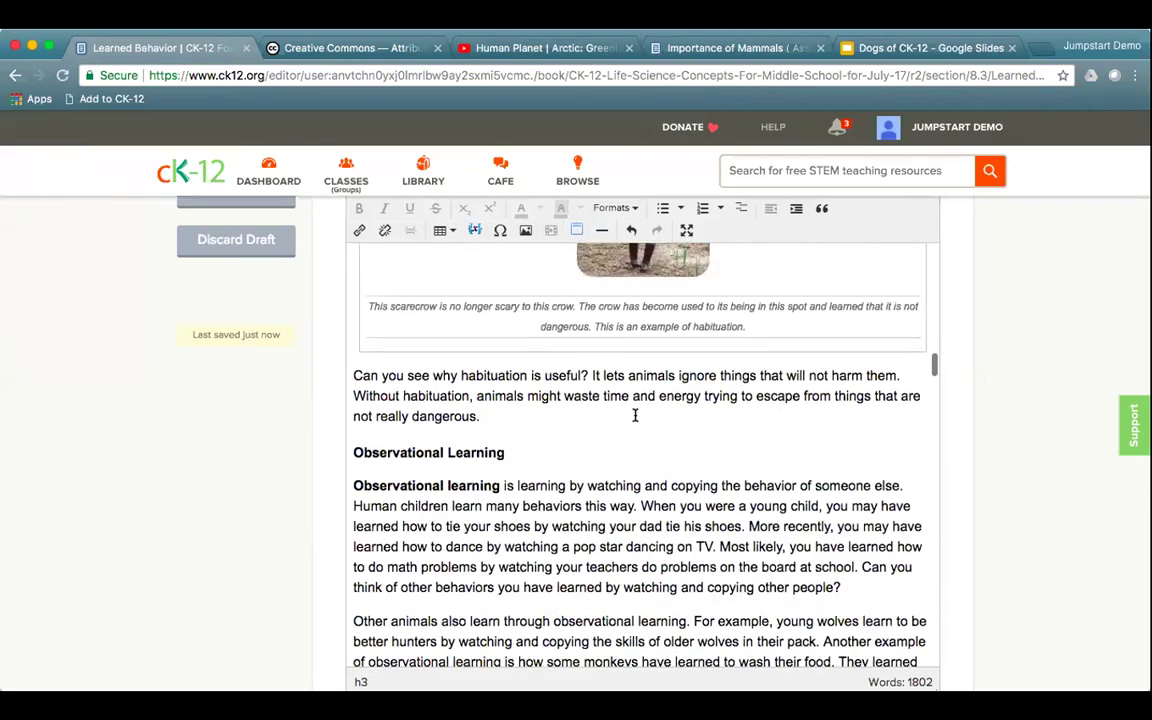
scroll(635, 415, down, 10)
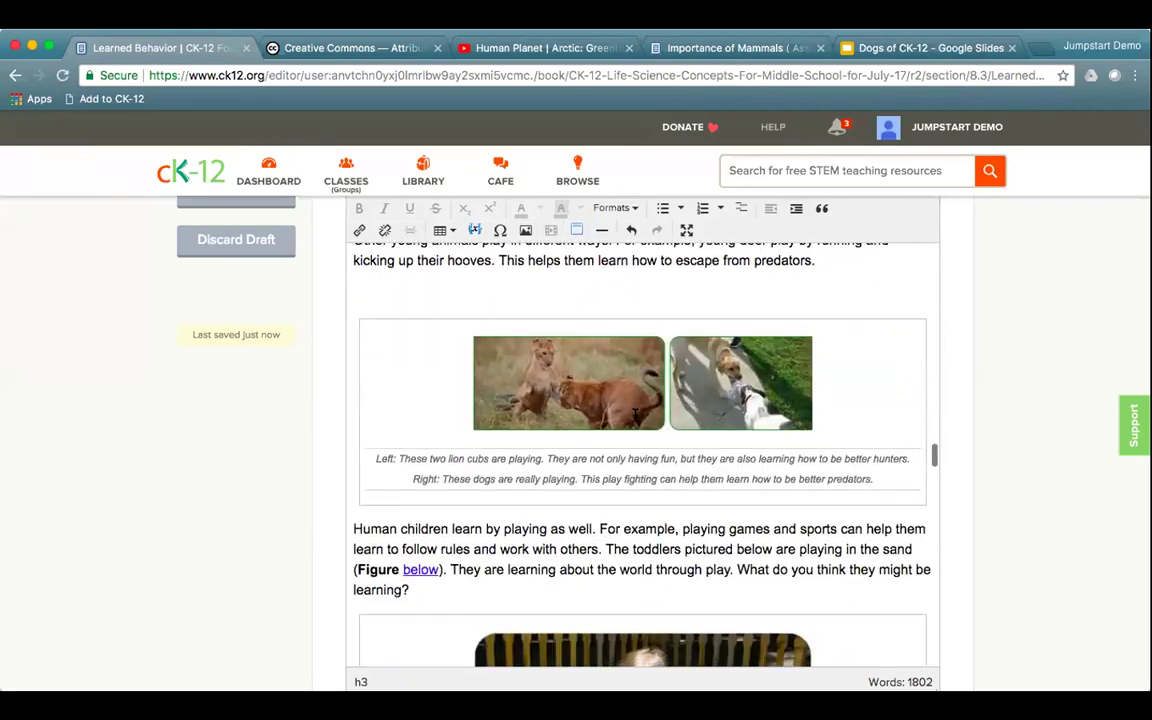
scroll(635, 415, up, 4)
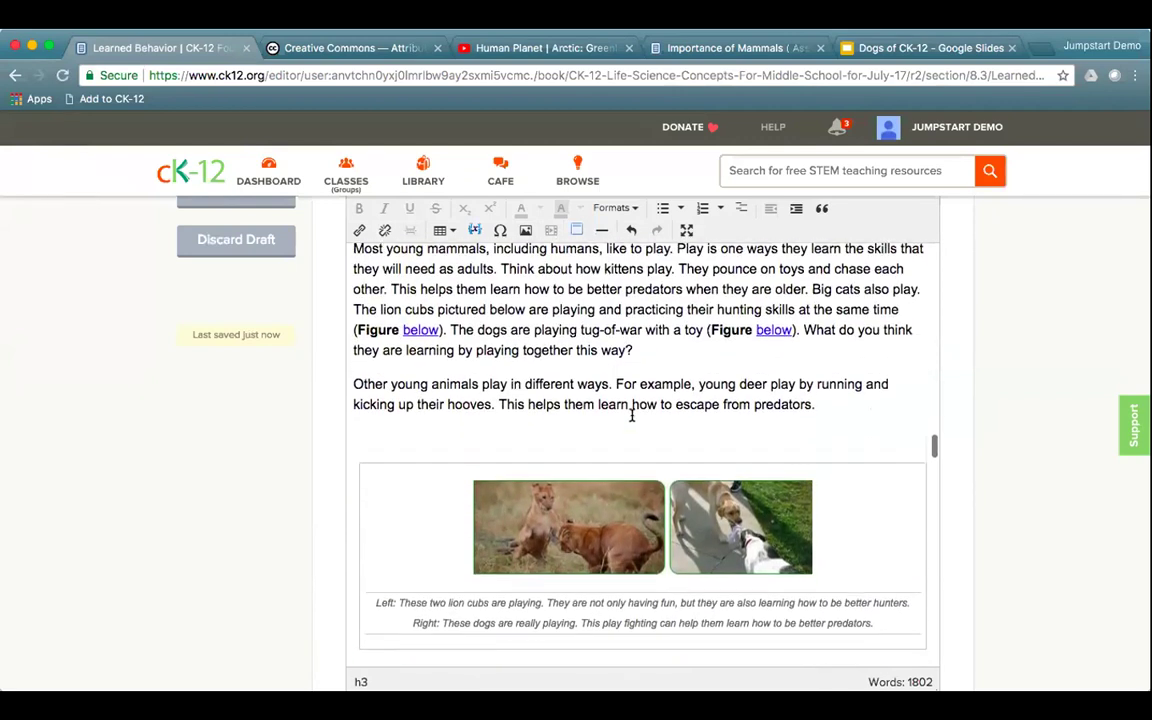
click(523, 231)
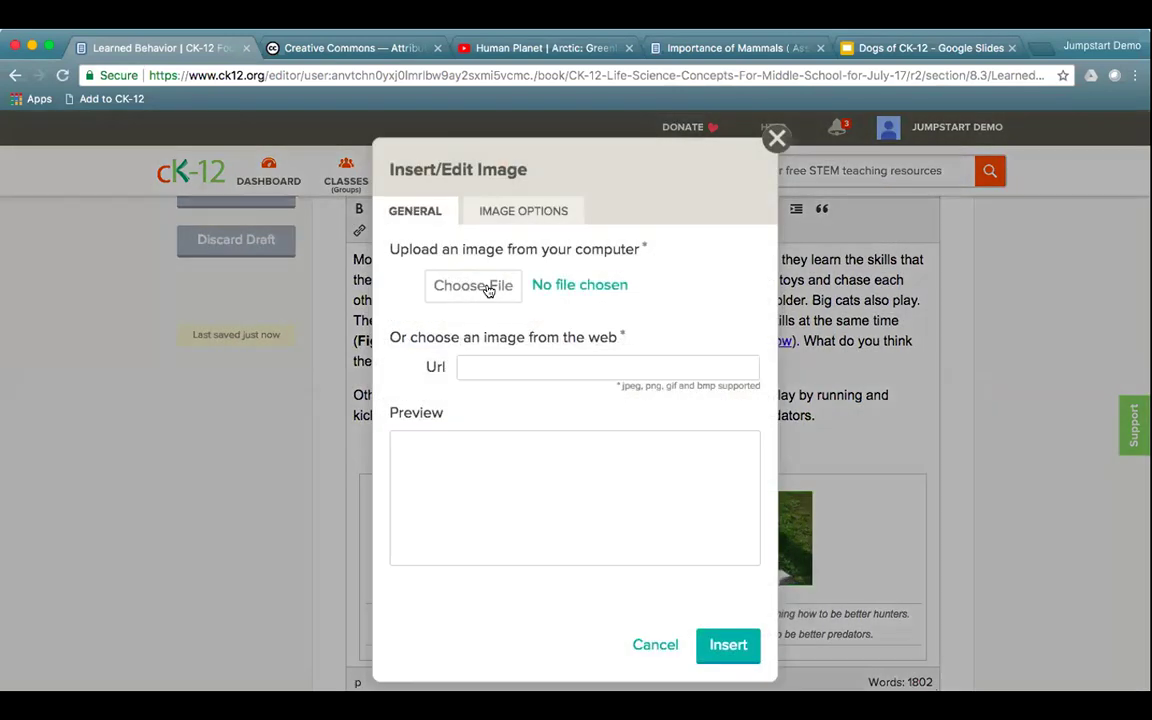
click(480, 287)
click(388, 221)
click(990, 412)
click(525, 212)
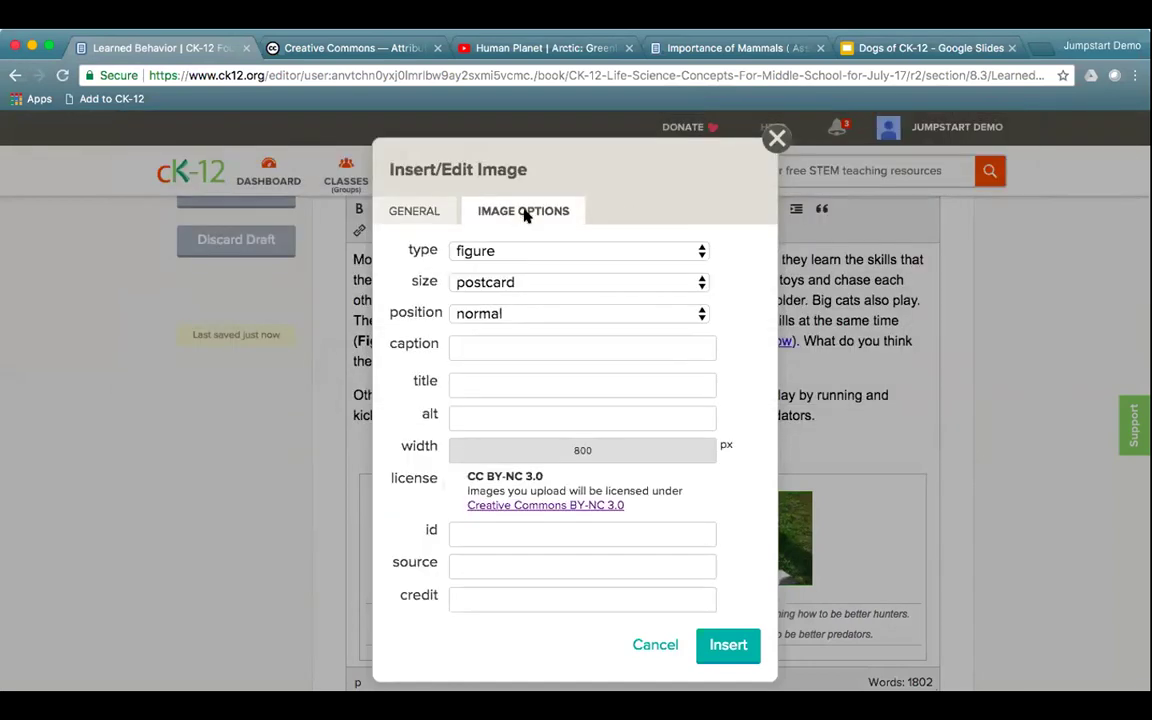
click(505, 598)
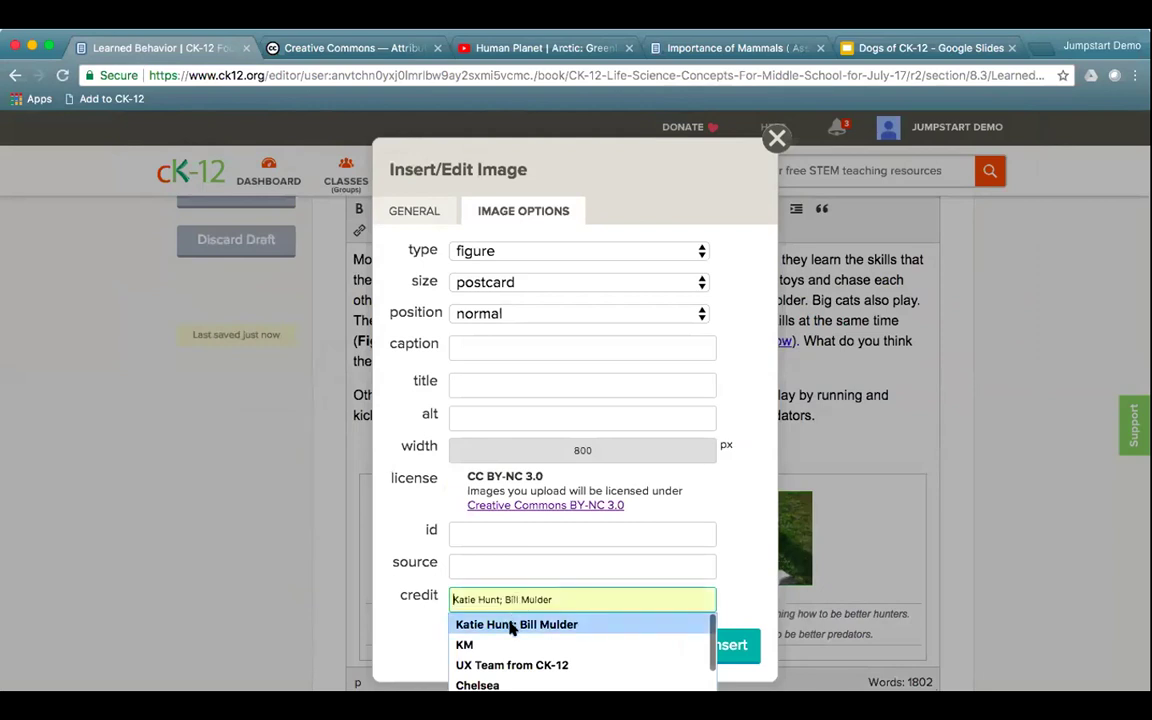
click(514, 623)
click(499, 568)
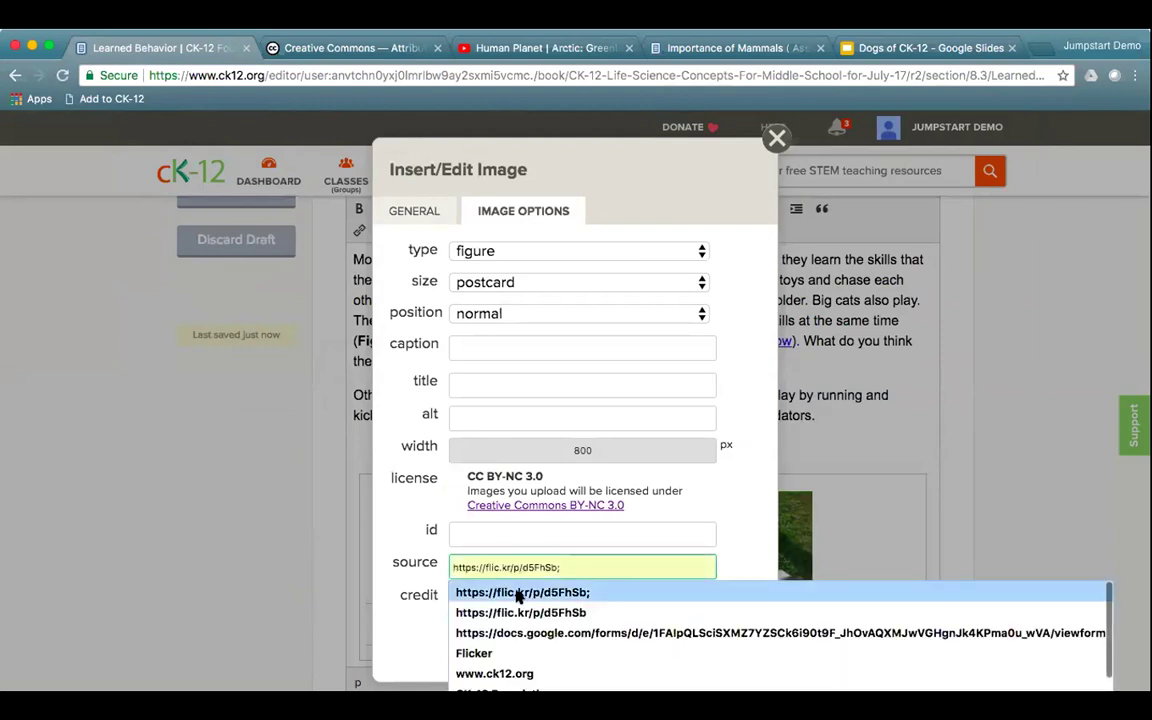
click(516, 592)
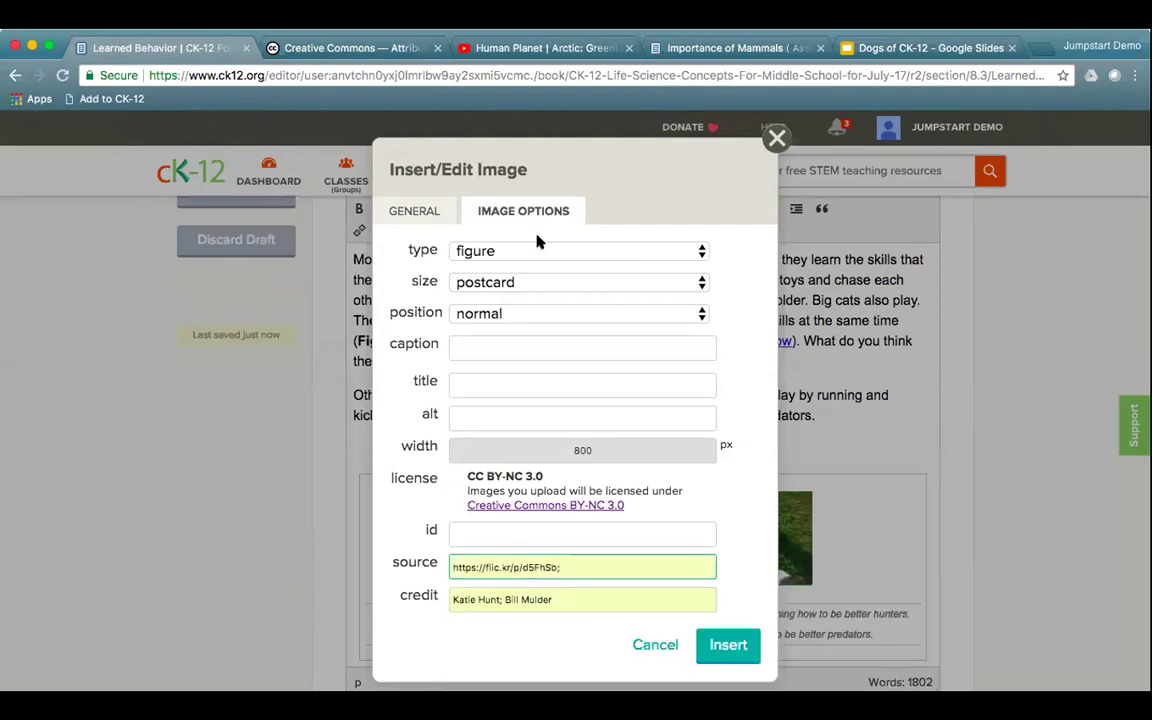
Insert the uploaded image as inline type with a width of 400 px, and add the sample text "a;sdfjasdf;" directly after it
click(500, 251)
click(527, 270)
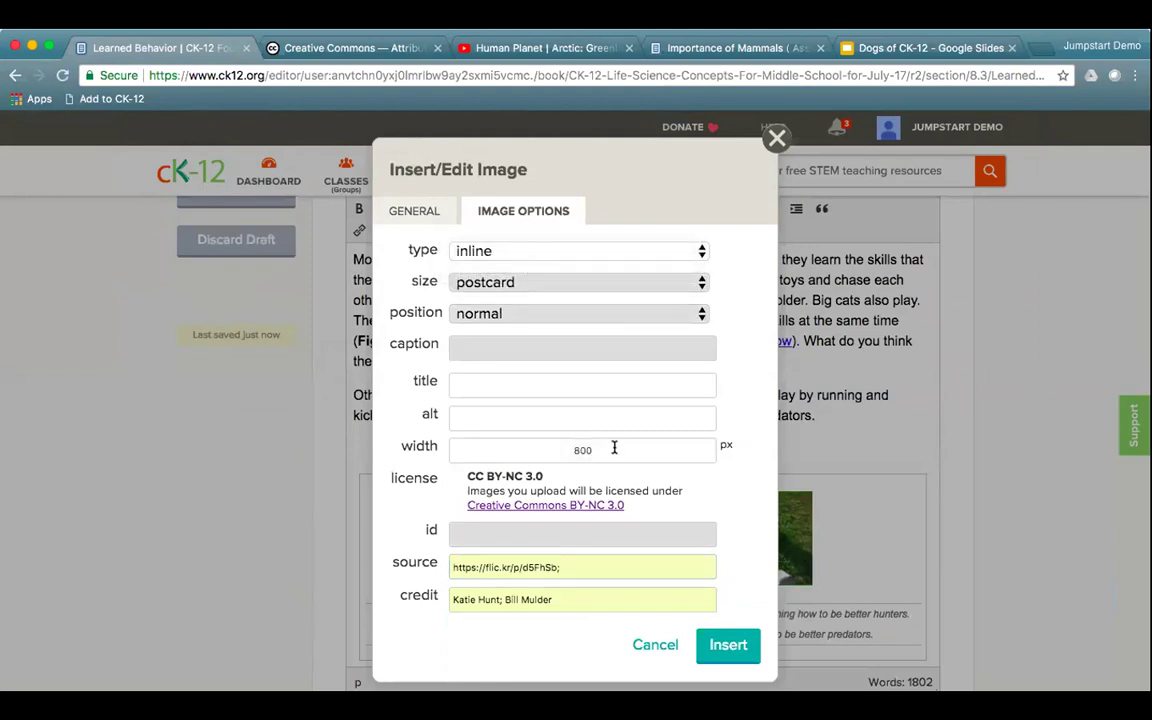
double_click(553, 449)
text(400)
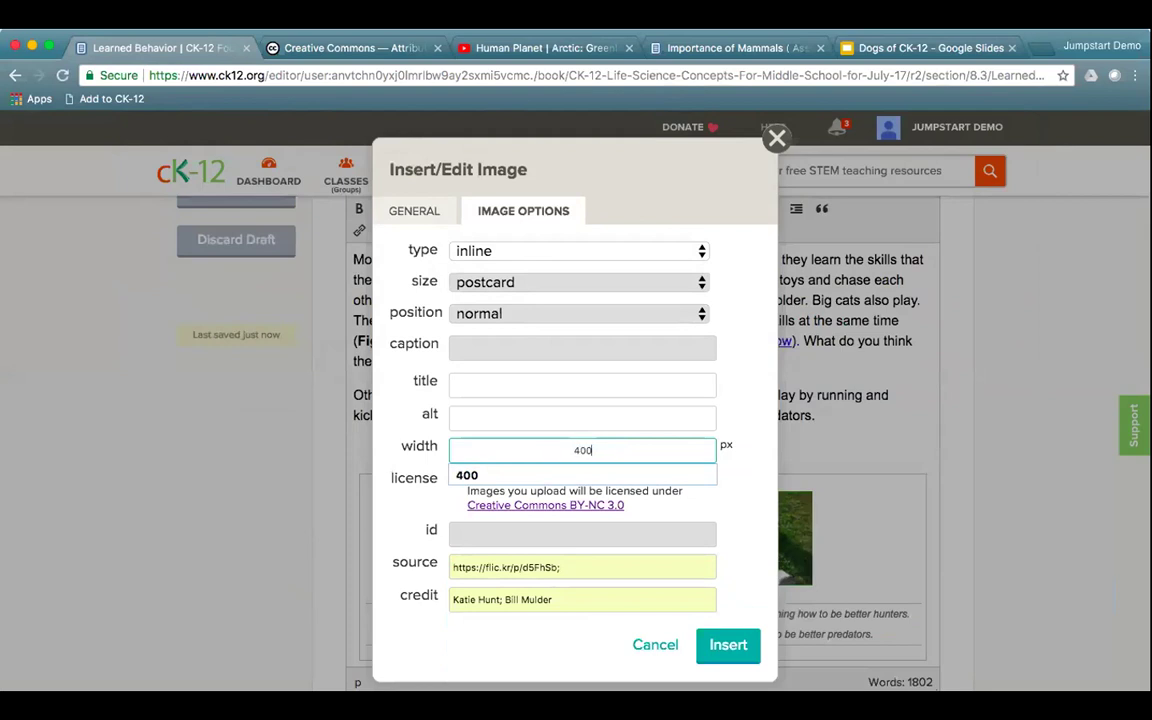
click(661, 476)
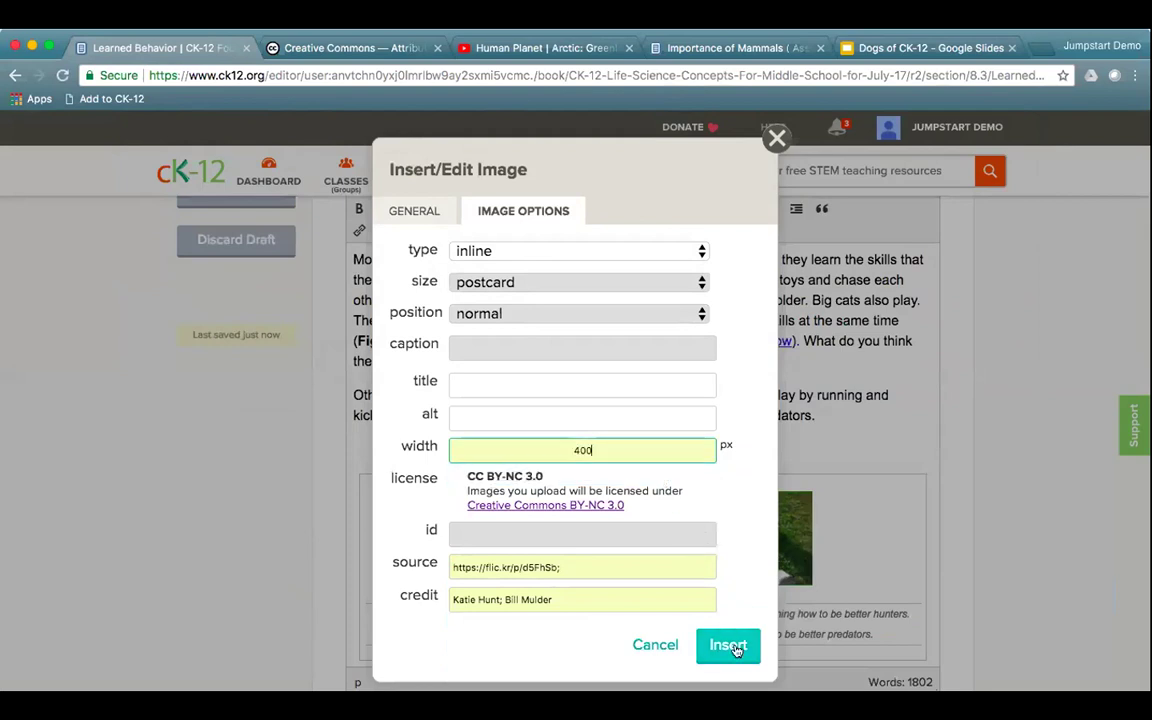
click(736, 648)
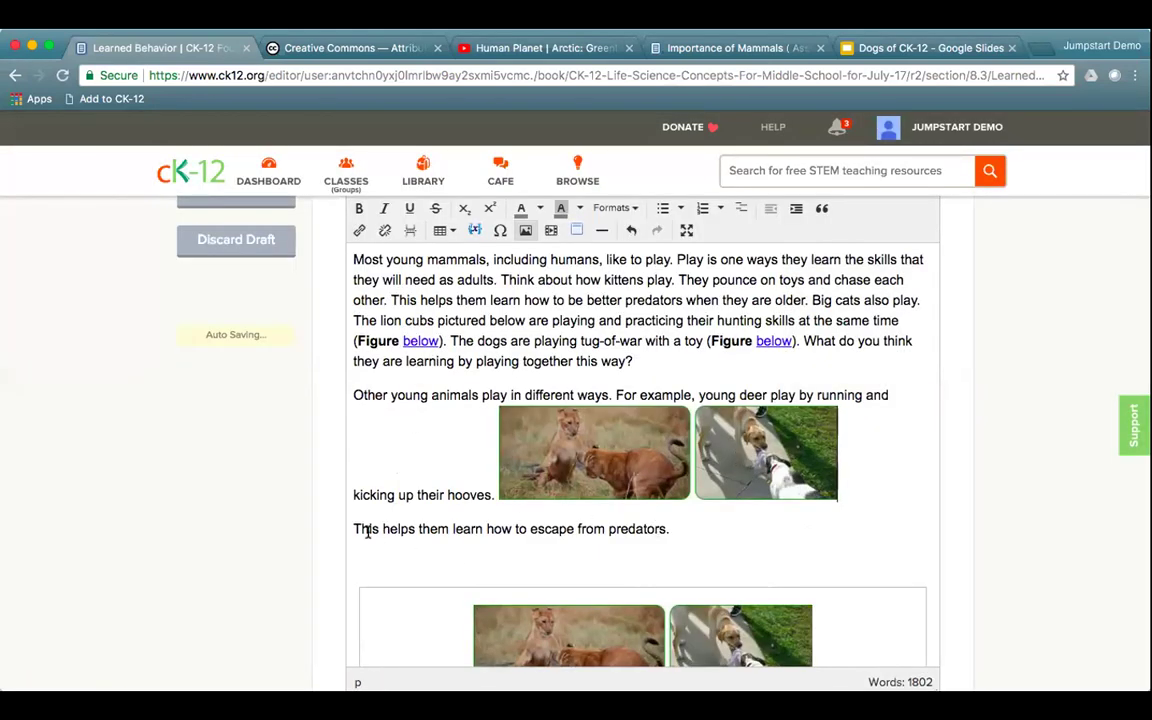
text(a;sdfjasdf;)
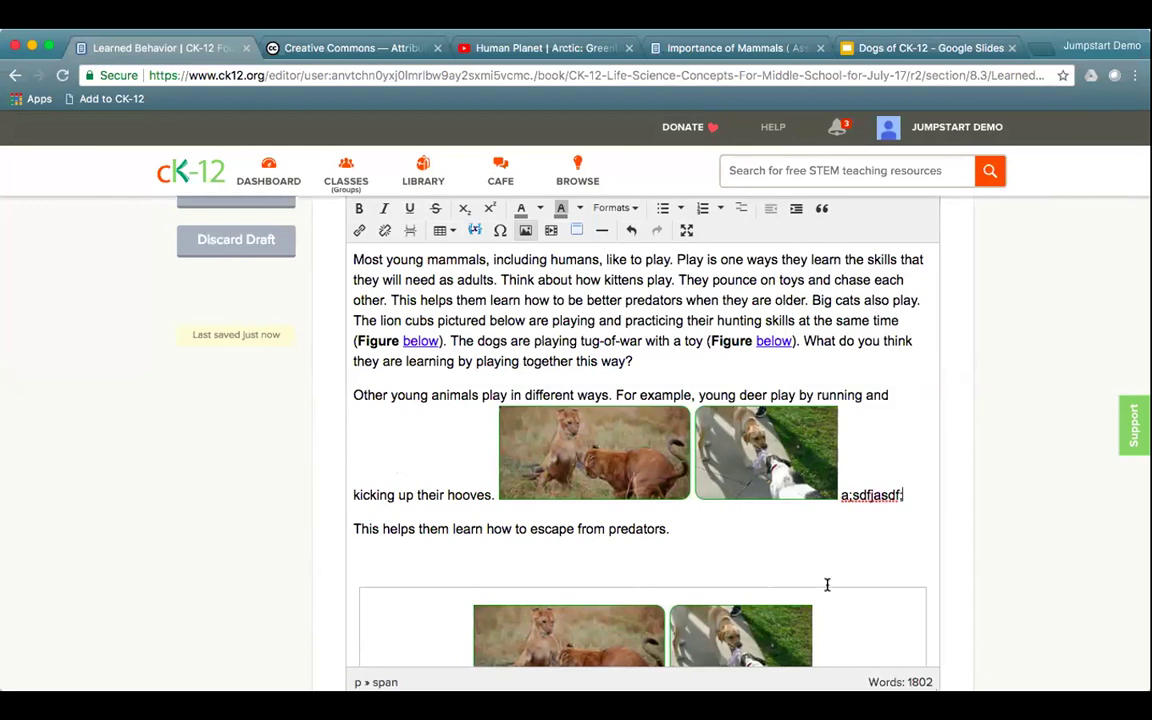
Compare the image options of the inline lion cubs and dogs image with those of the captioned figure below it
scroll(827, 584, down, 3)
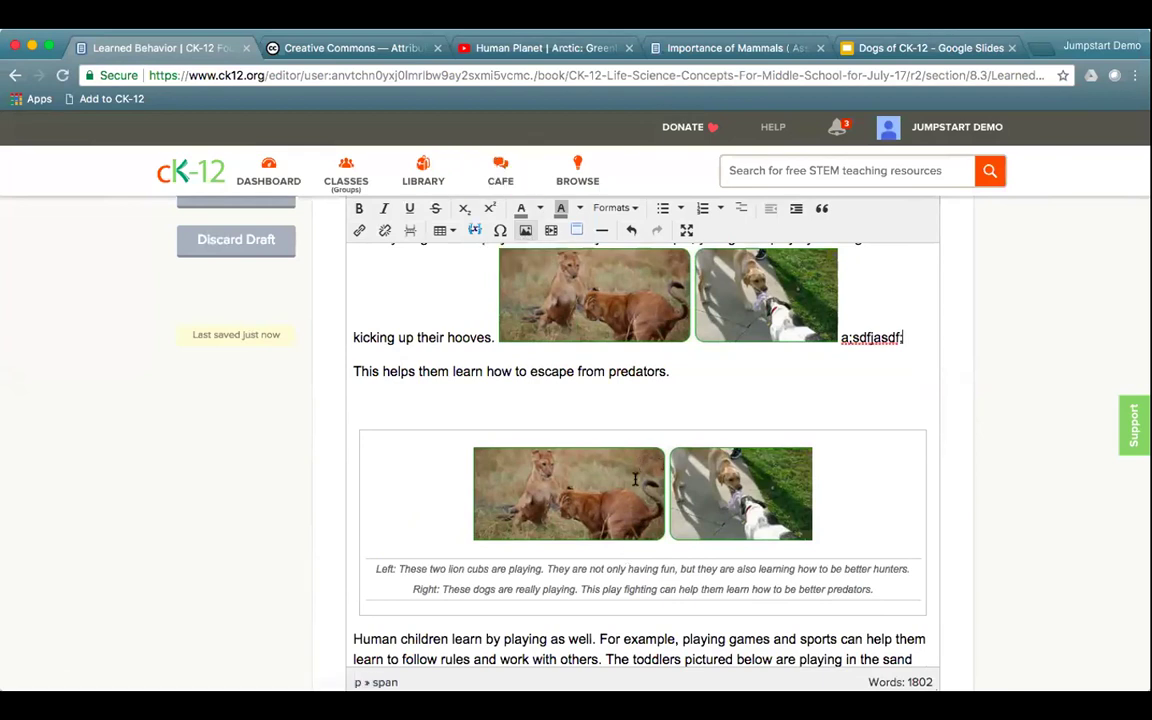
click(525, 231)
click(525, 231)
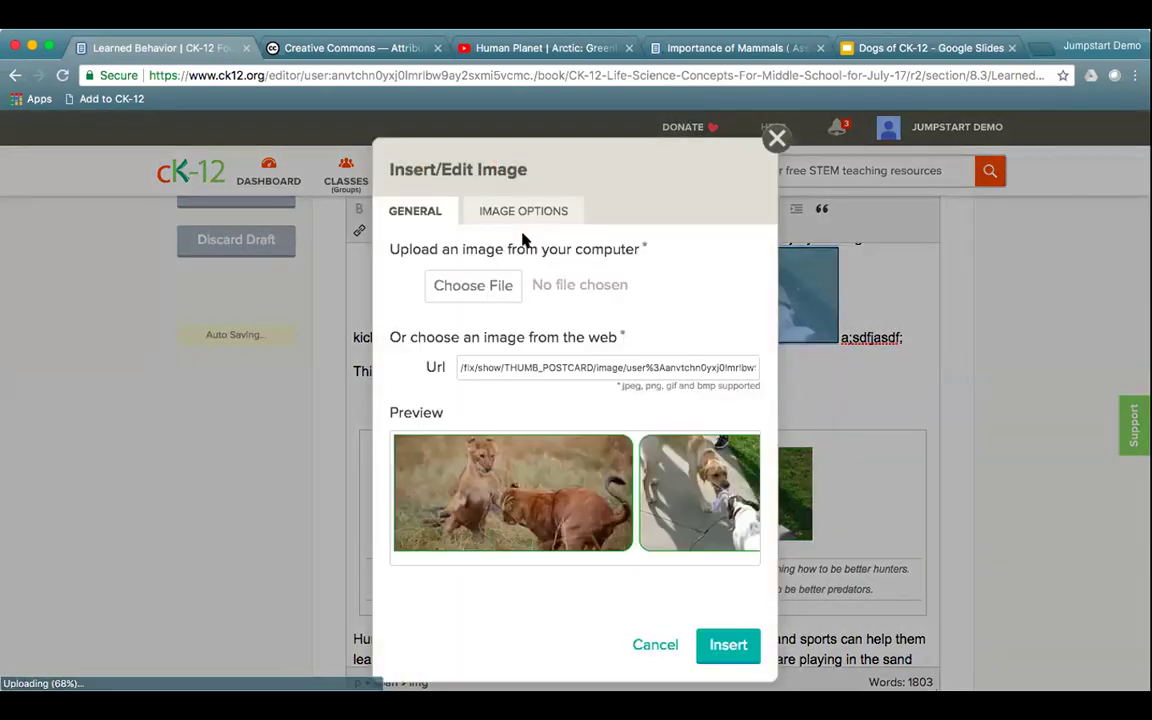
click(535, 207)
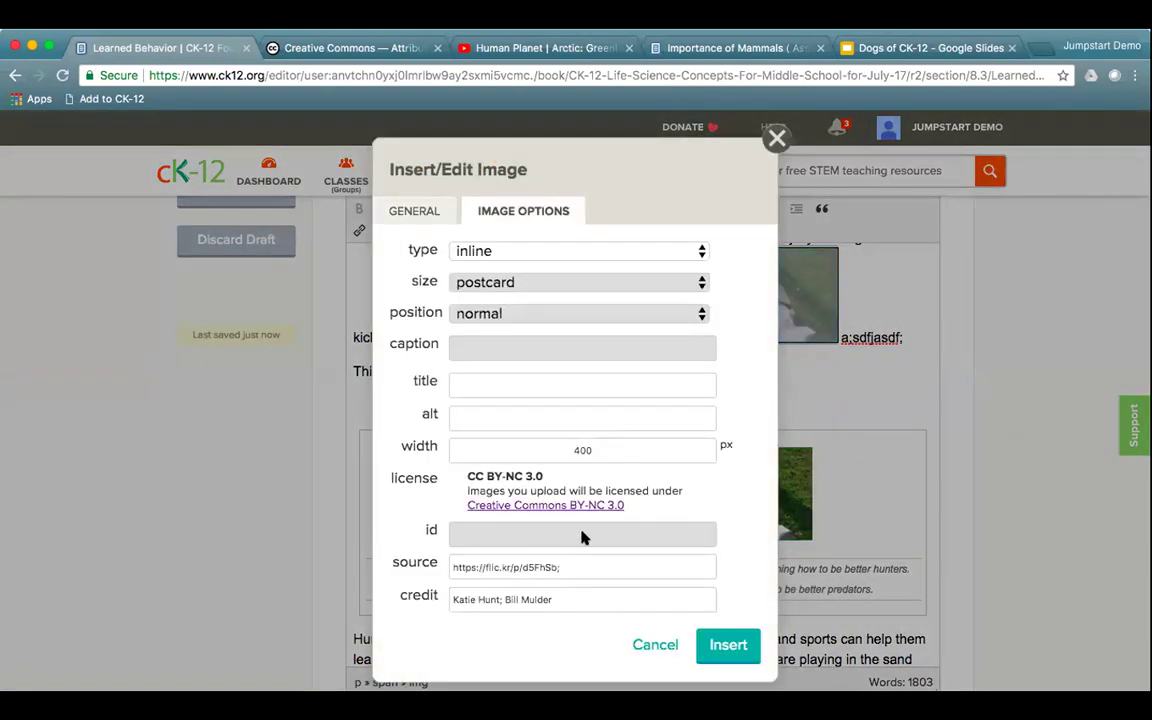
click(654, 645)
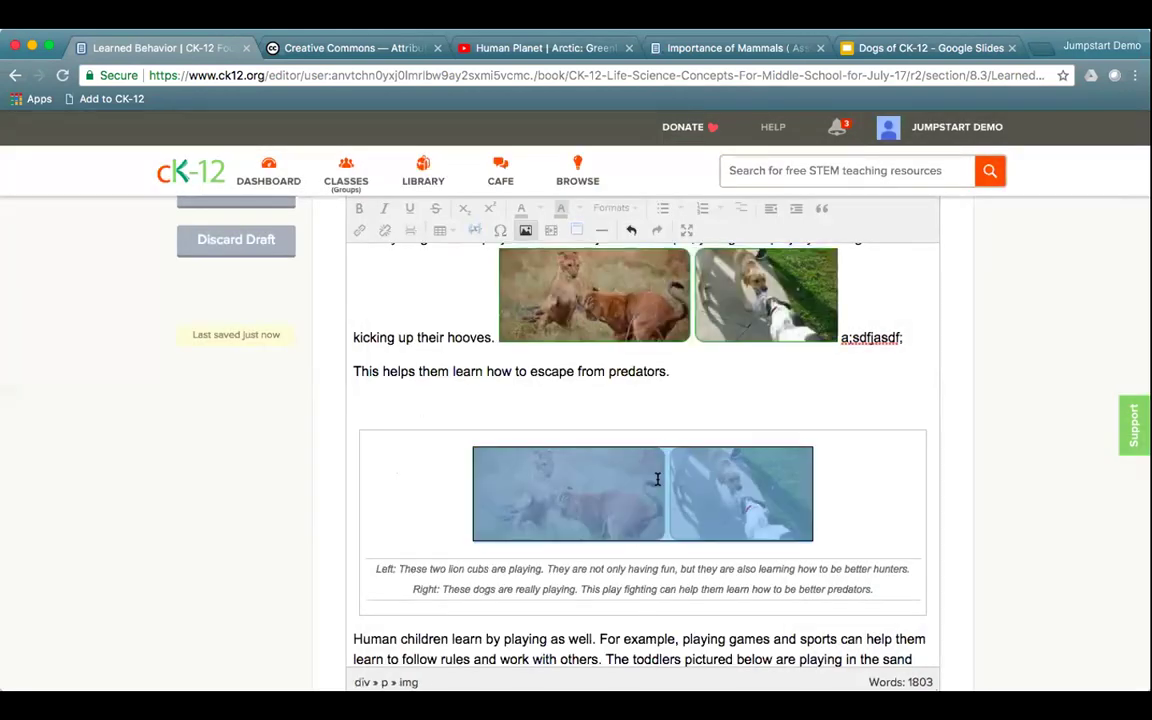
click(525, 232)
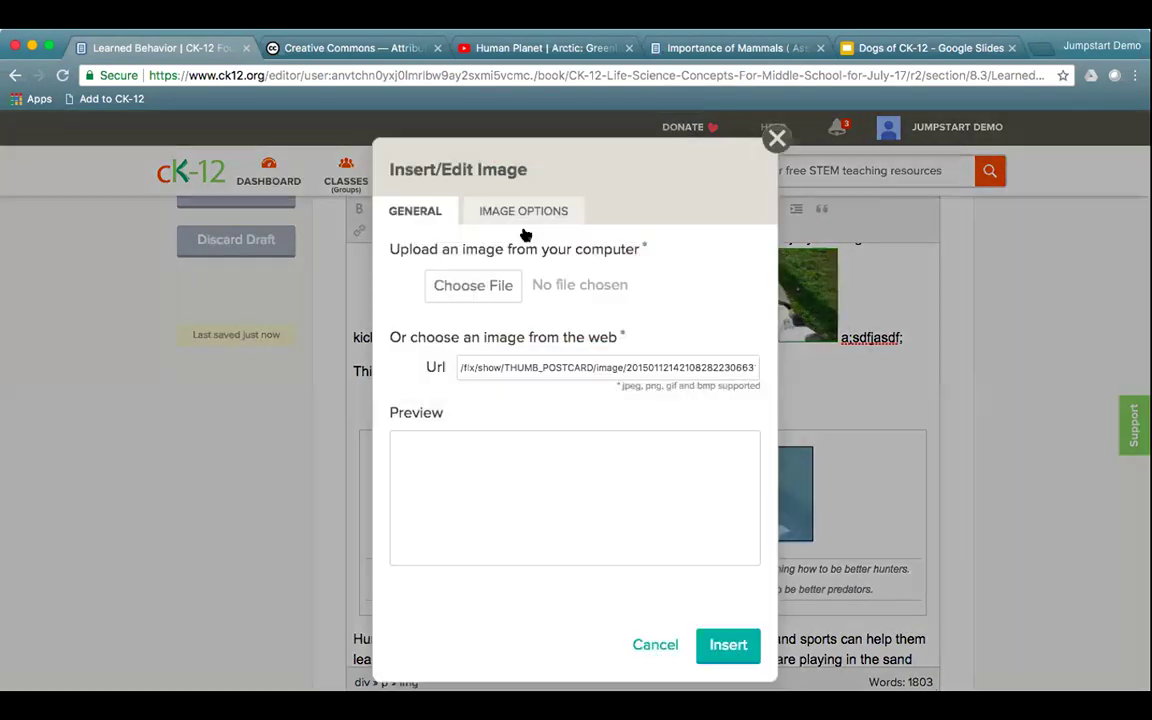
click(533, 213)
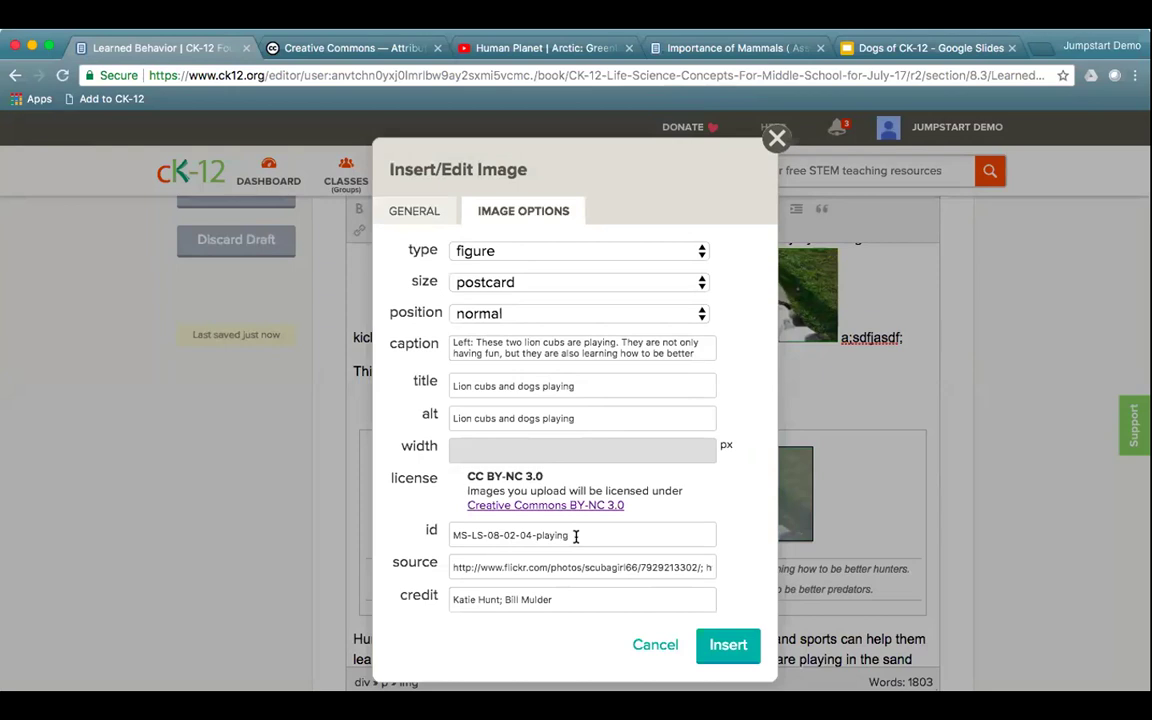
click(655, 646)
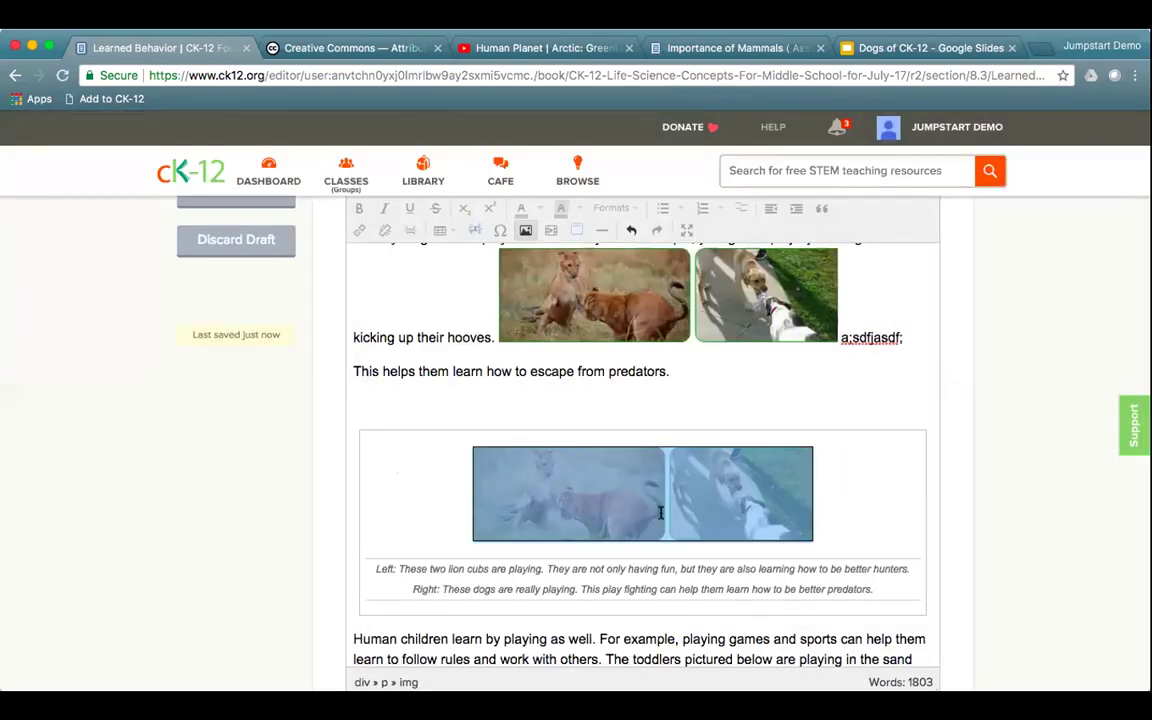
Add "Figure below" after "escape from predators." and link the word "below" to the Figure 2 anchor
click(673, 374)
text(Figure below)
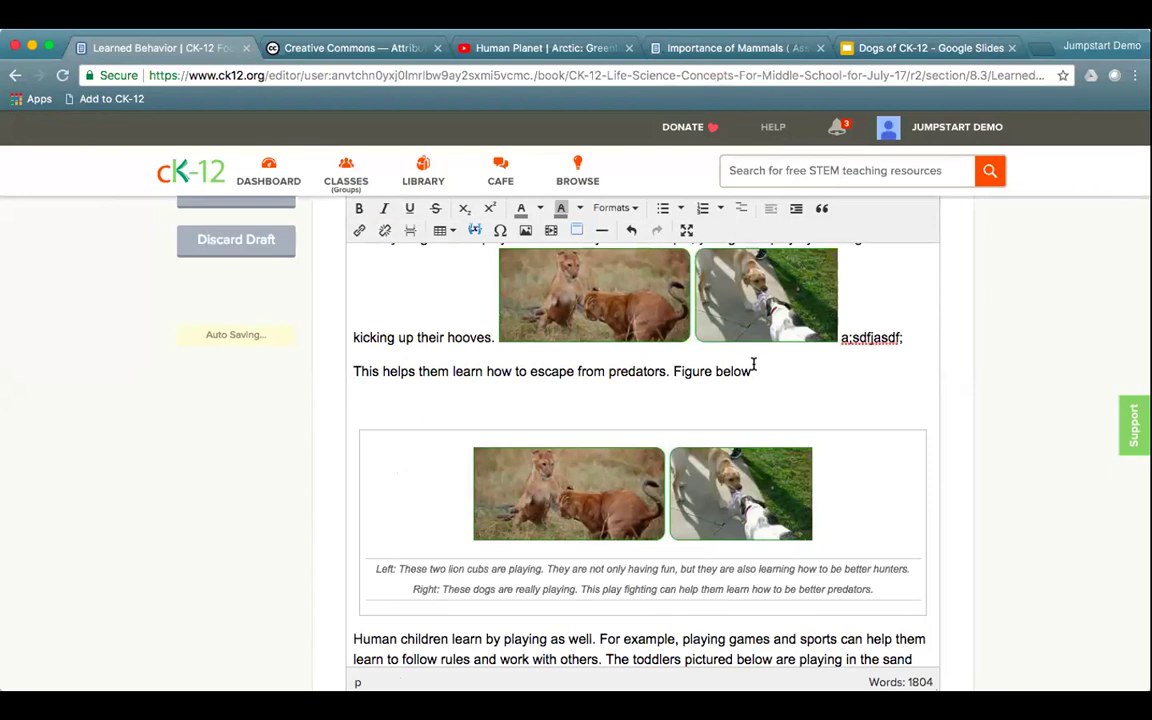
drag(752, 371, 716, 370)
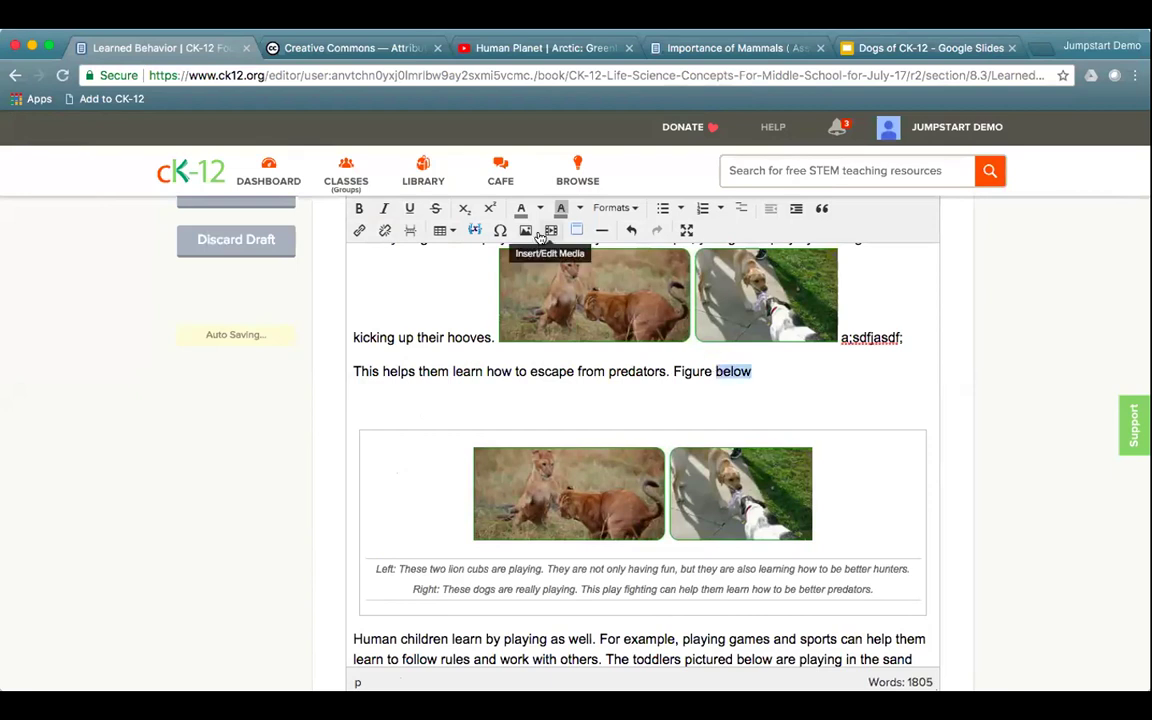
click(359, 230)
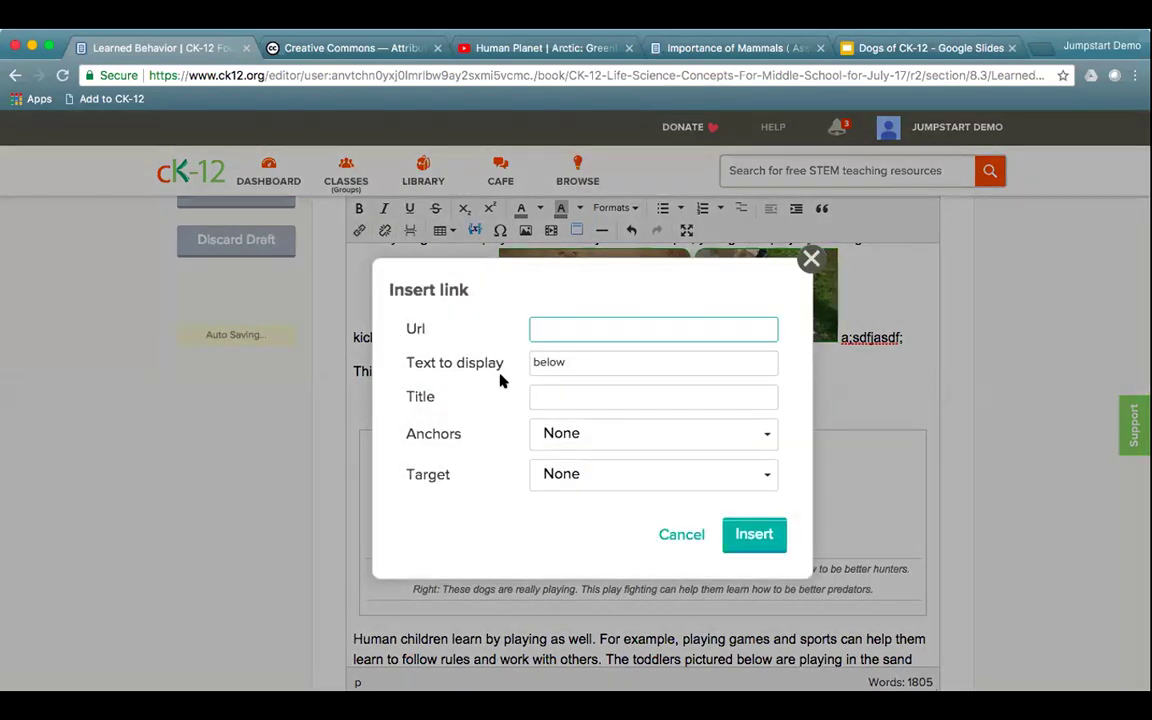
click(766, 437)
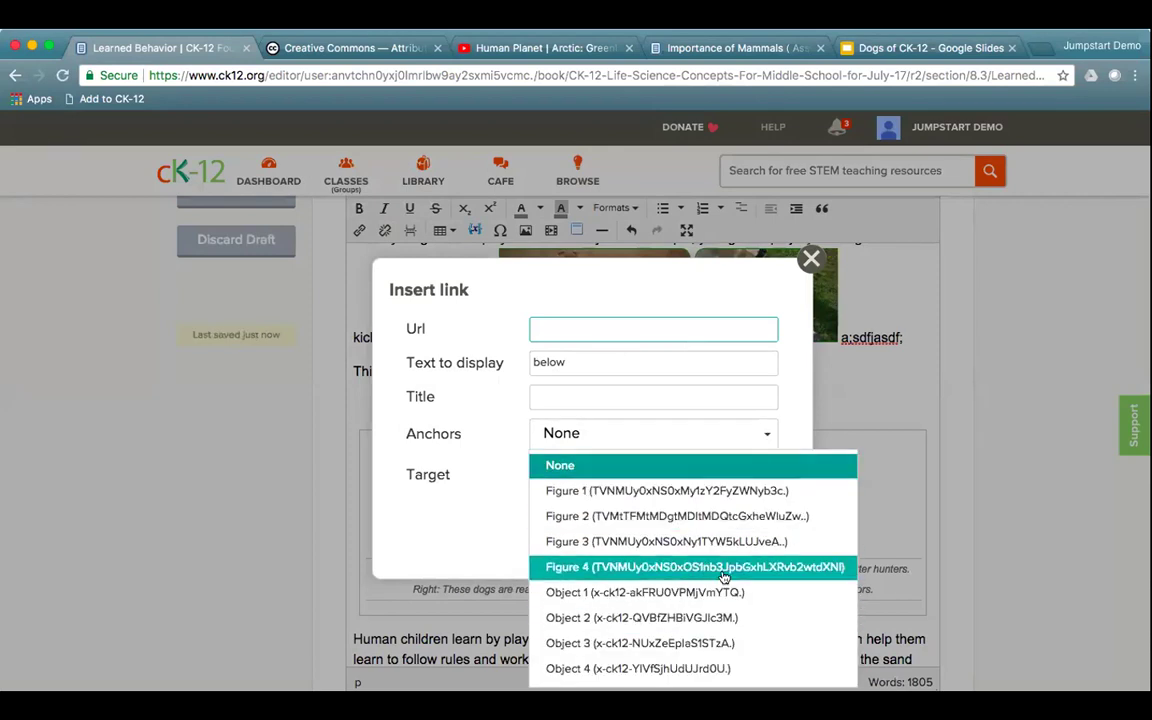
click(740, 517)
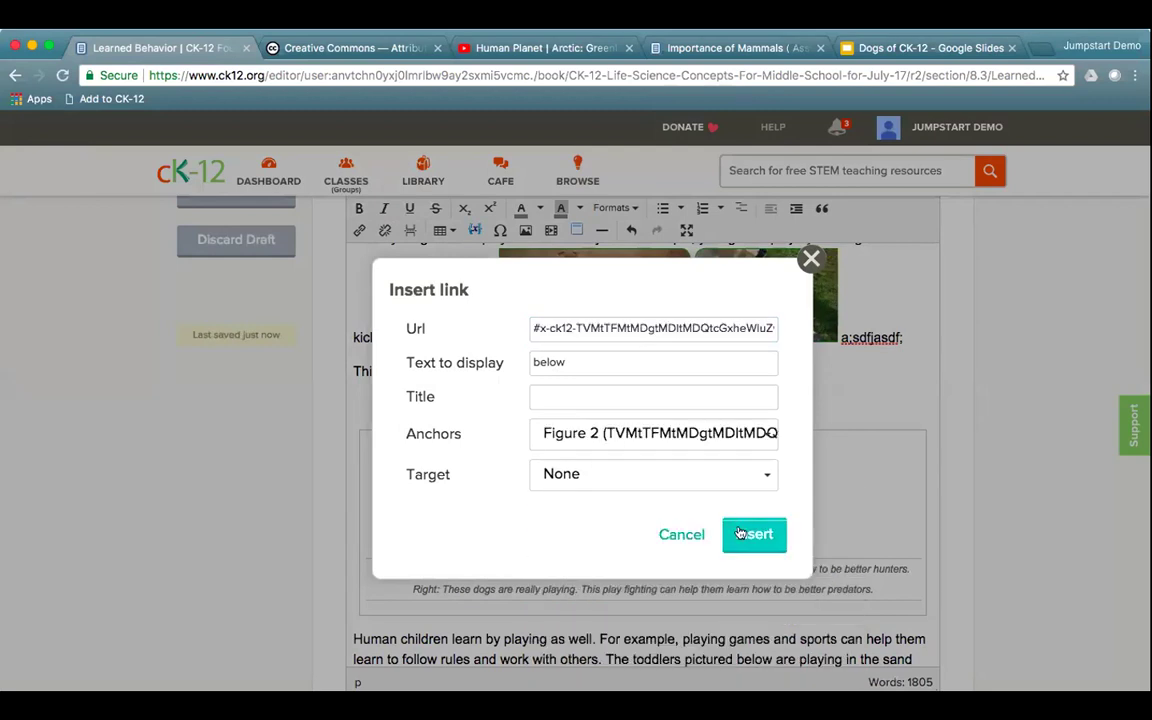
click(743, 533)
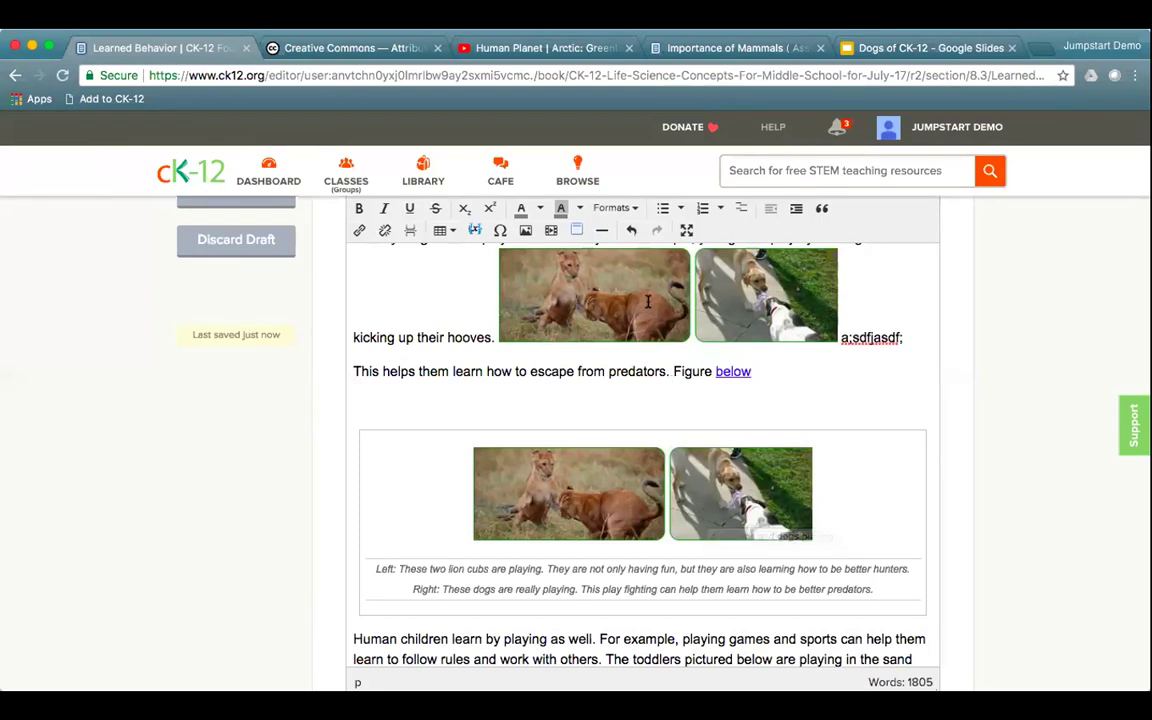
Change the inline lion cubs and dogs image after "kicking up their hooves." to the figure type
click(524, 229)
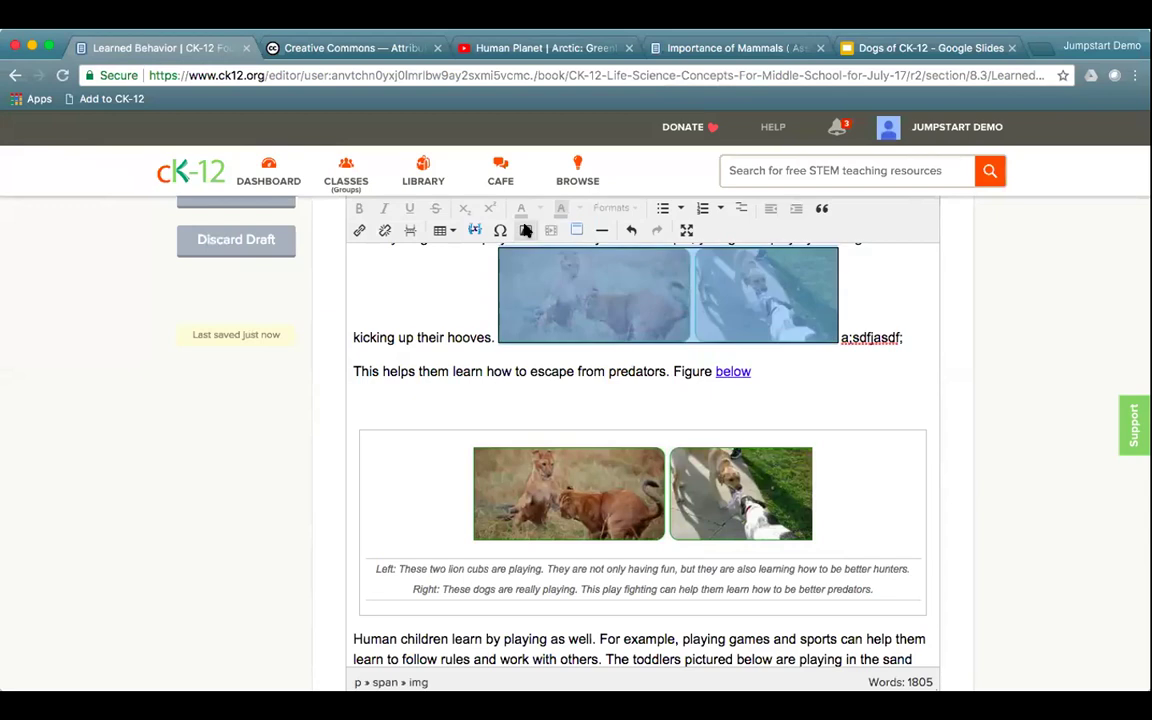
click(516, 219)
click(491, 251)
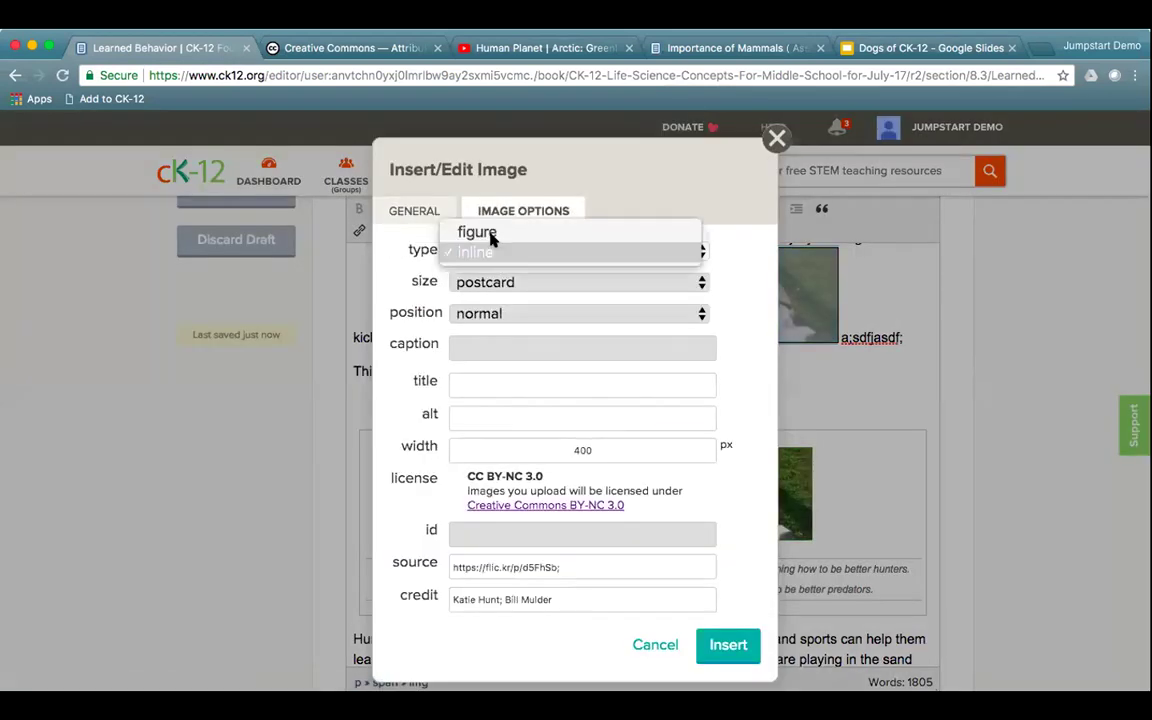
key(Up)
key(Return)
click(728, 644)
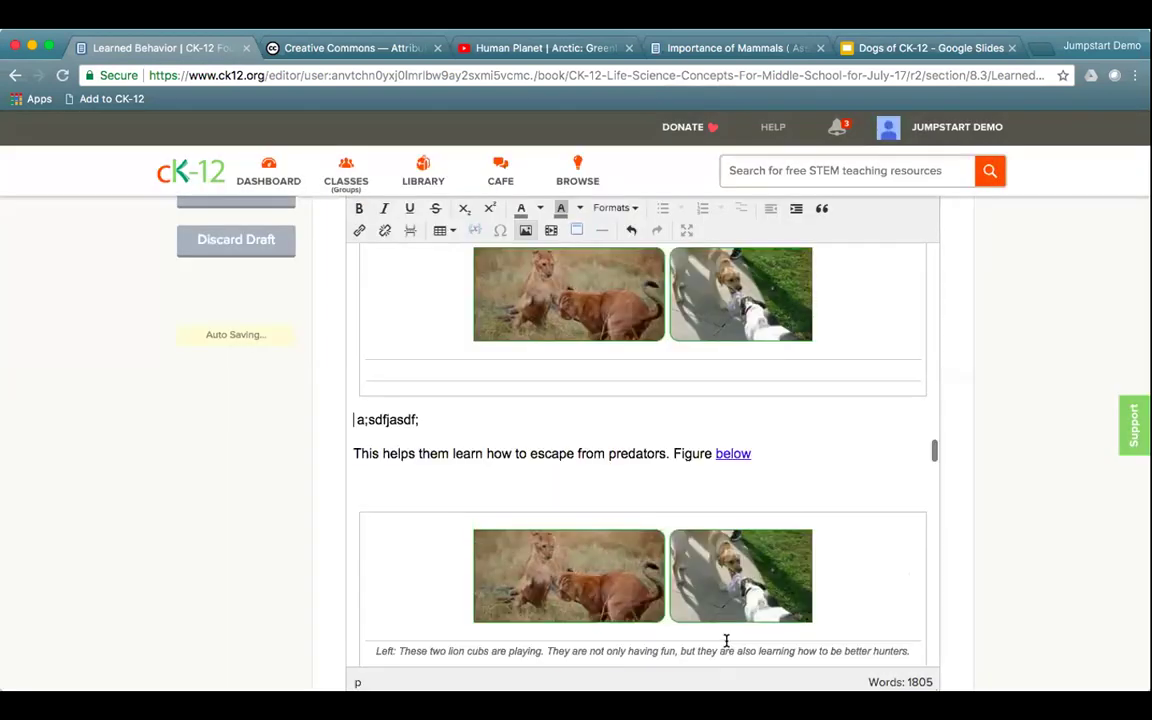
Review the image options of the converted lion cubs and dogs figure, including its id, source and credit, without changing them
scroll(707, 349, up, 2)
click(674, 388)
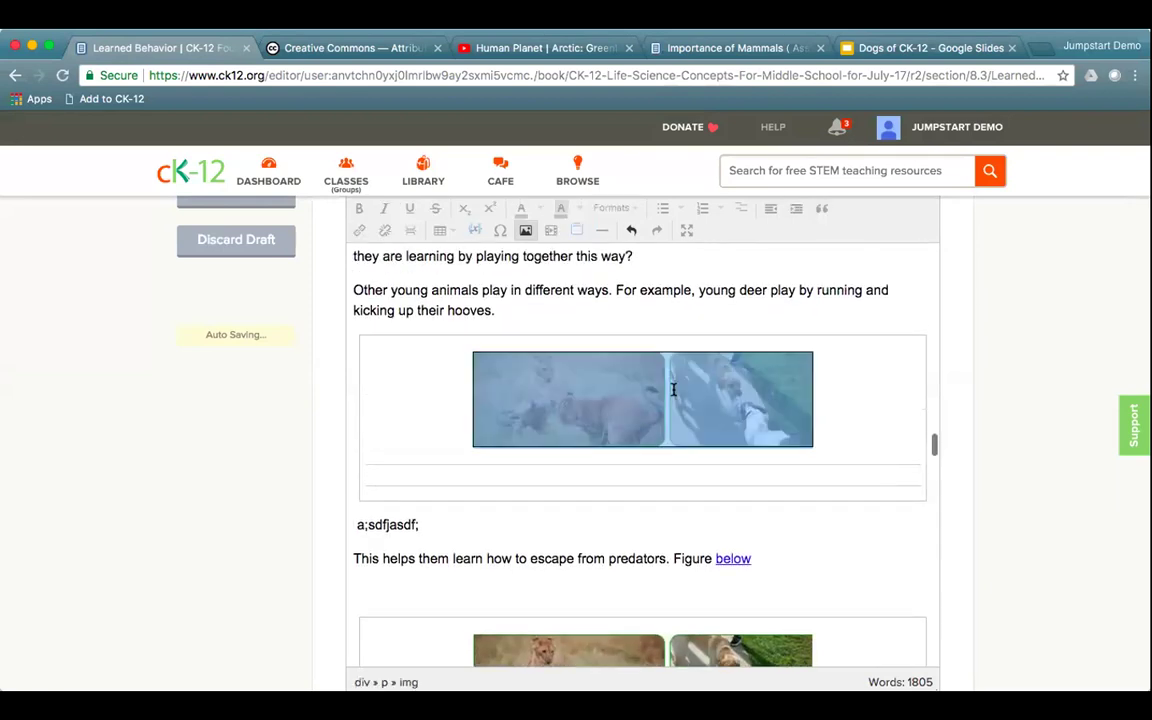
click(524, 231)
click(516, 208)
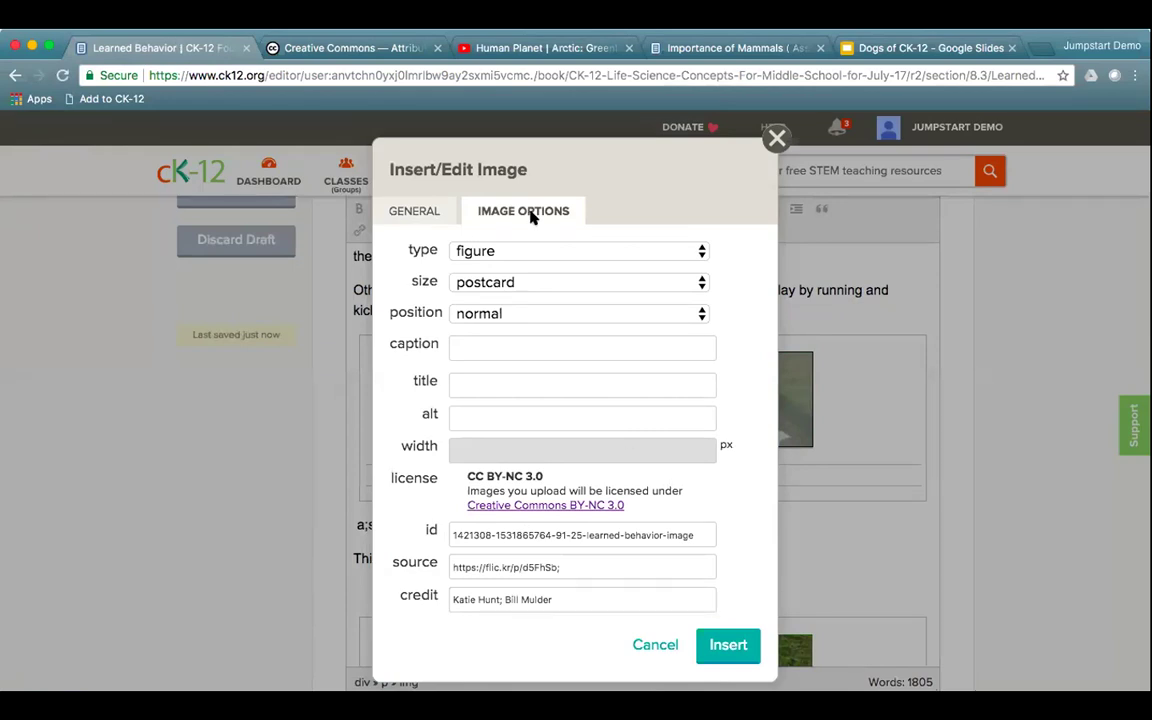
click(775, 138)
click(507, 277)
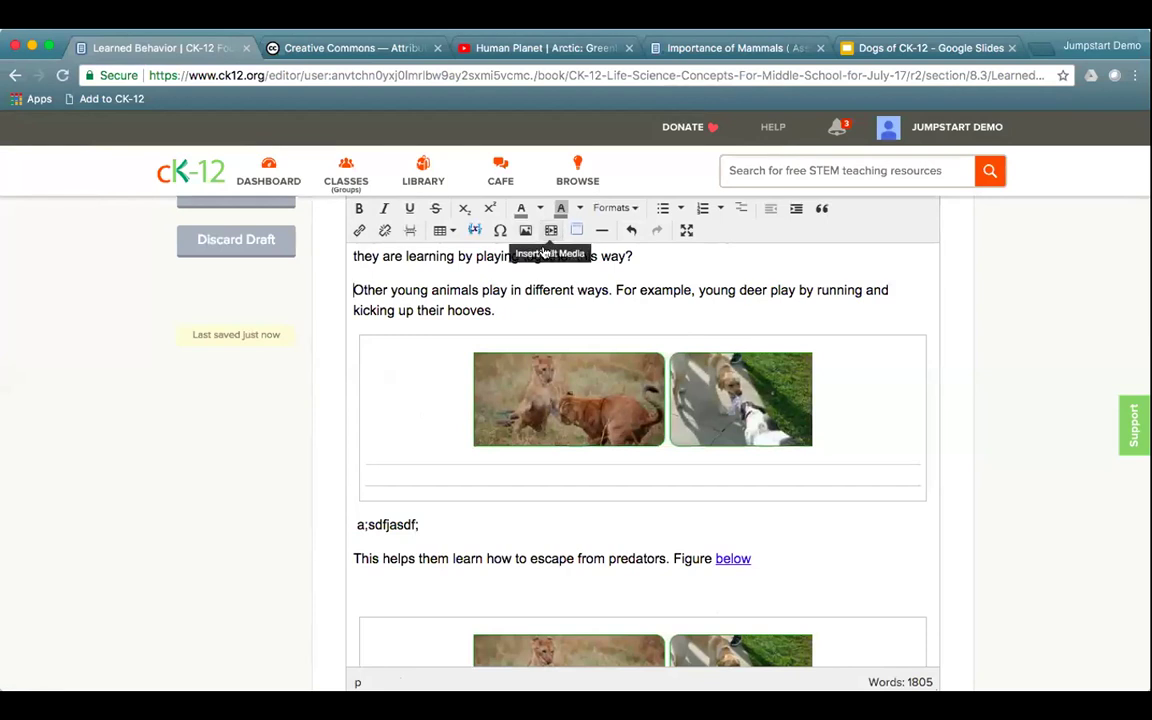
click(504, 416)
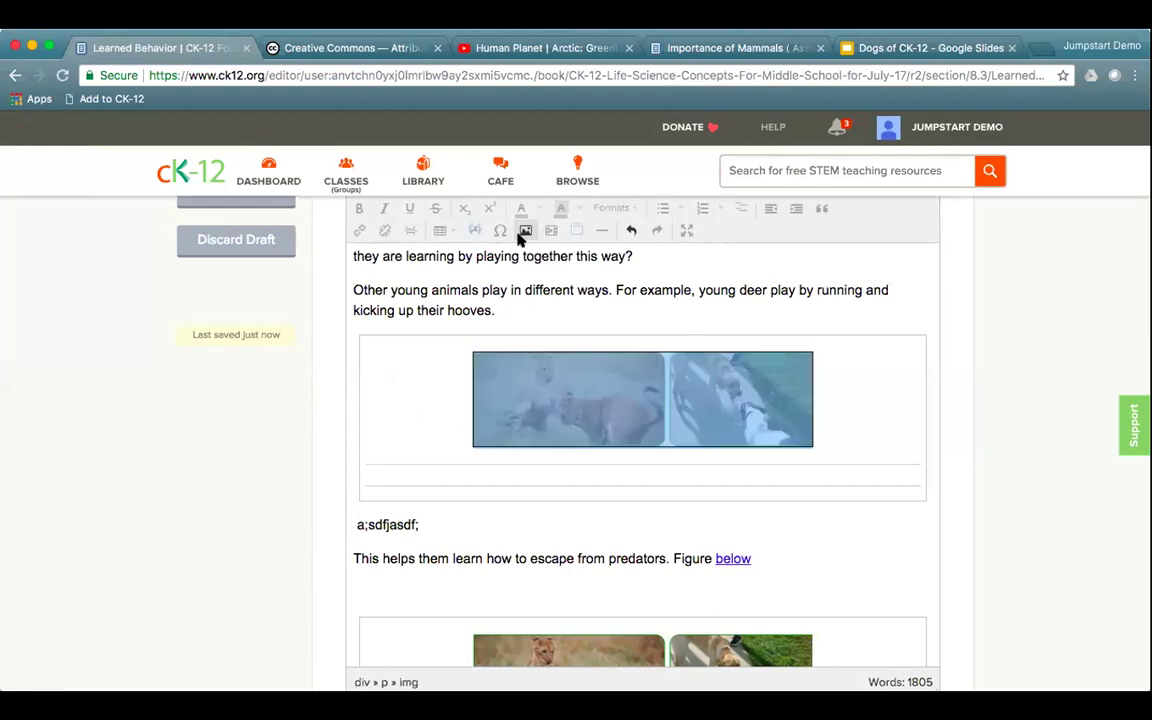
Look through the rest of the section, from the sandbox figure to the Summary and the Explore More video
scroll(643, 527, down, 3)
scroll(645, 527, down, 10)
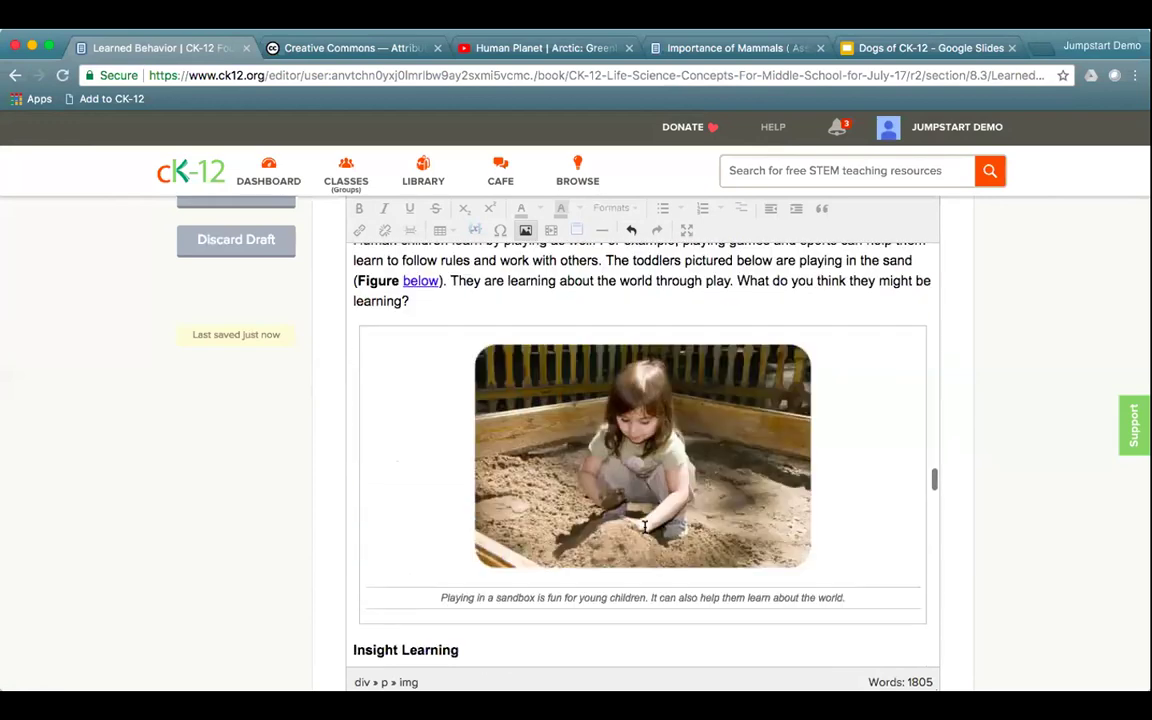
scroll(645, 527, down, 4)
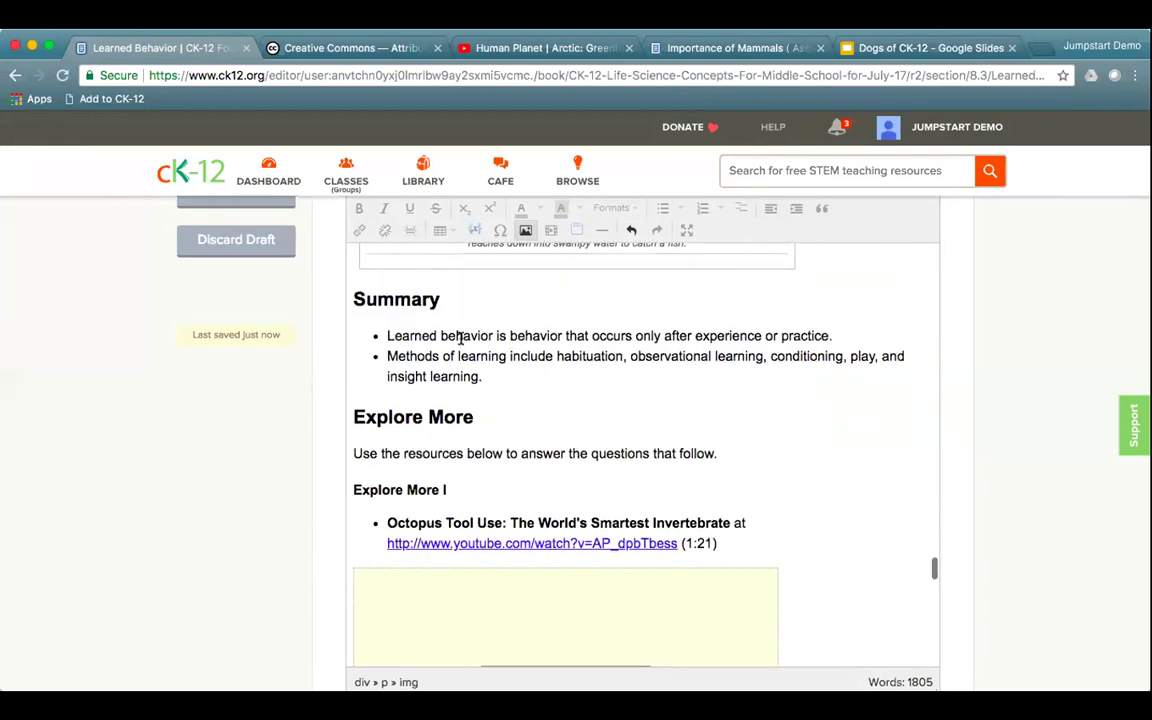
click(463, 330)
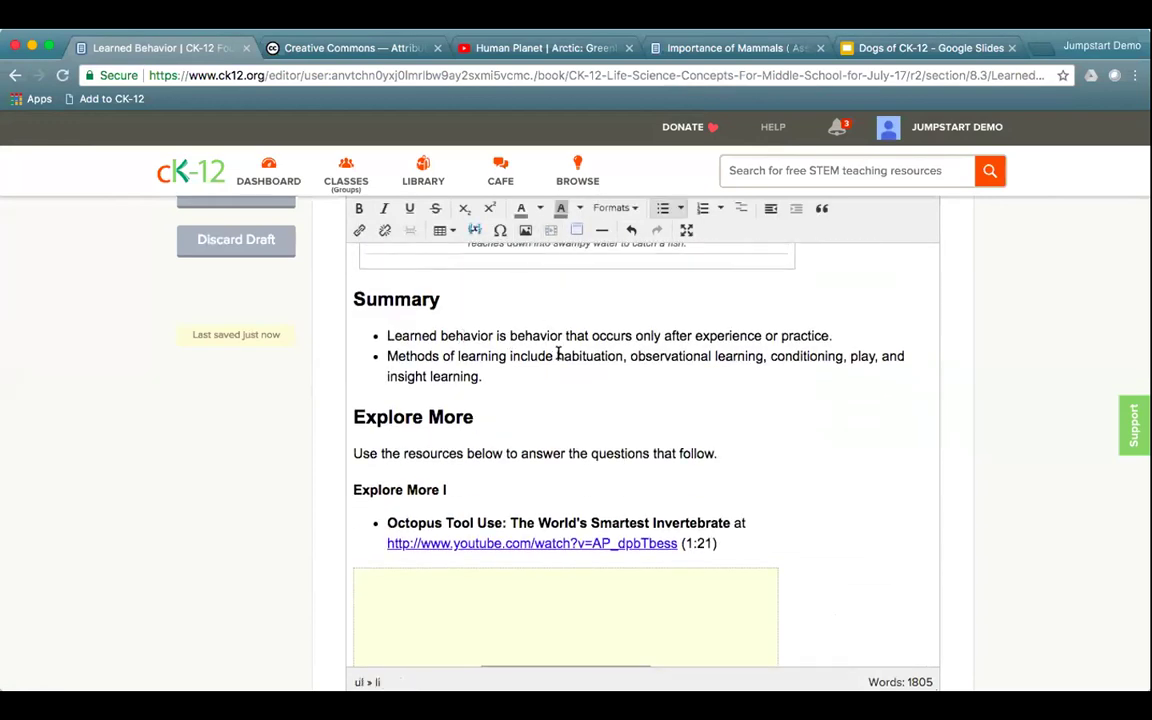
click(488, 257)
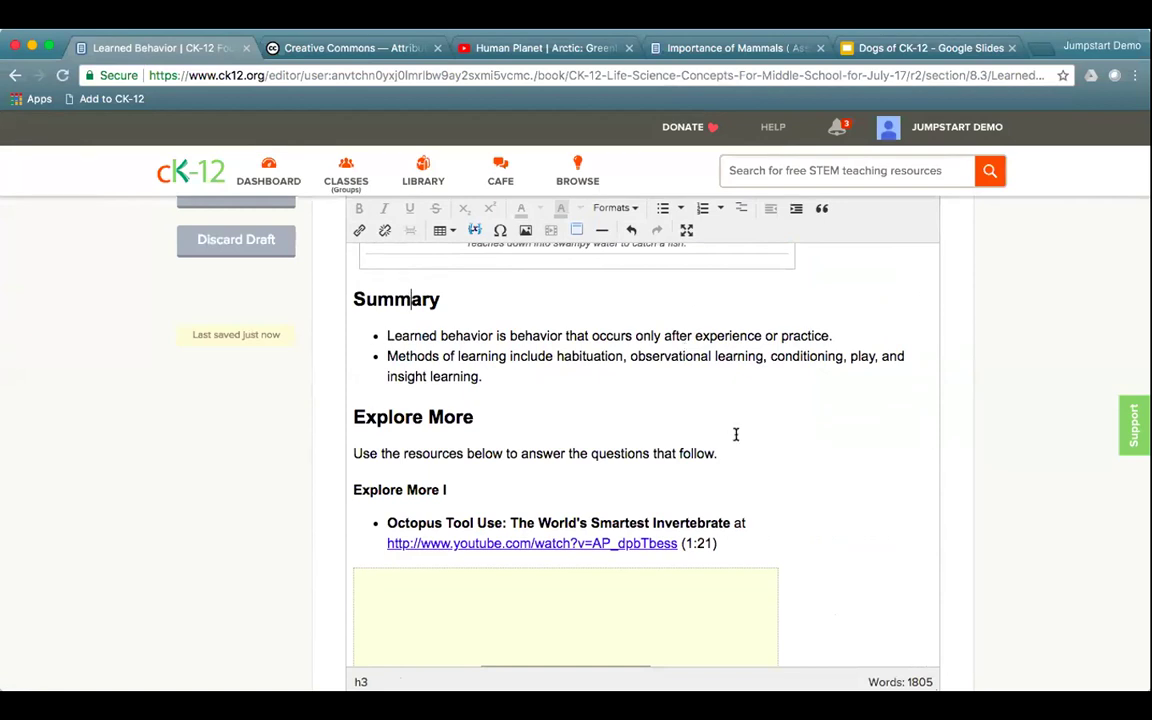
scroll(735, 434, down, 3)
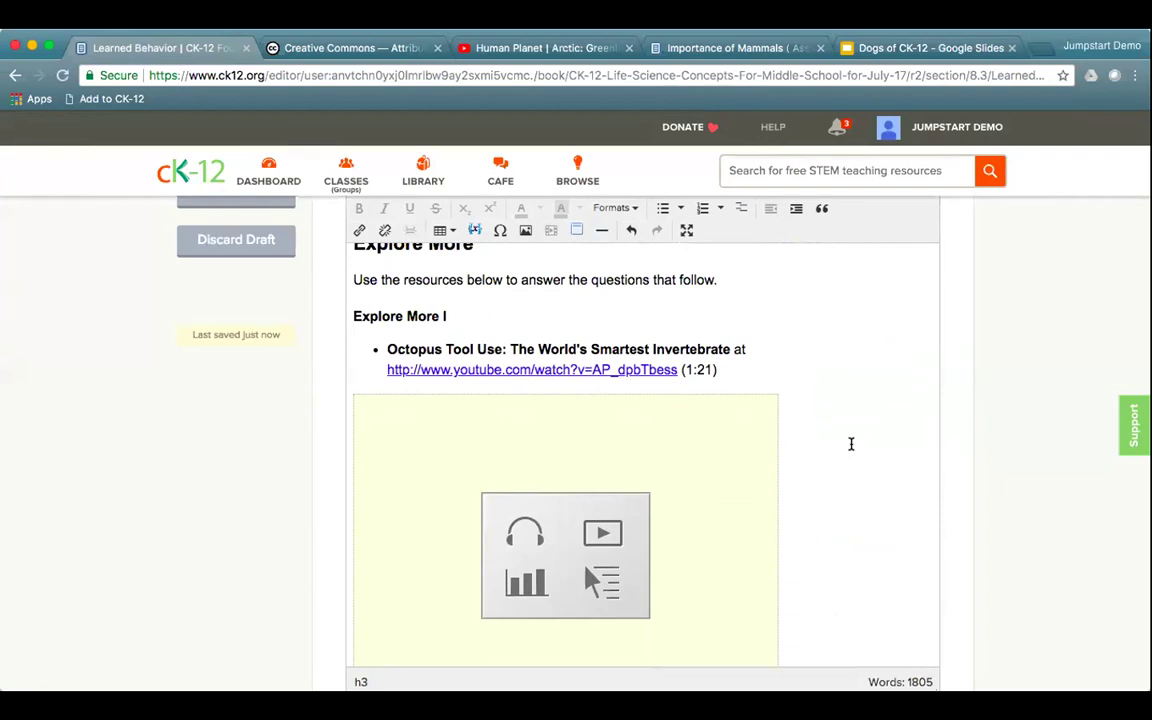
Keep the Learned Behavior section as a draft and return to the book's table of contents
scroll(255, 455, up, 5)
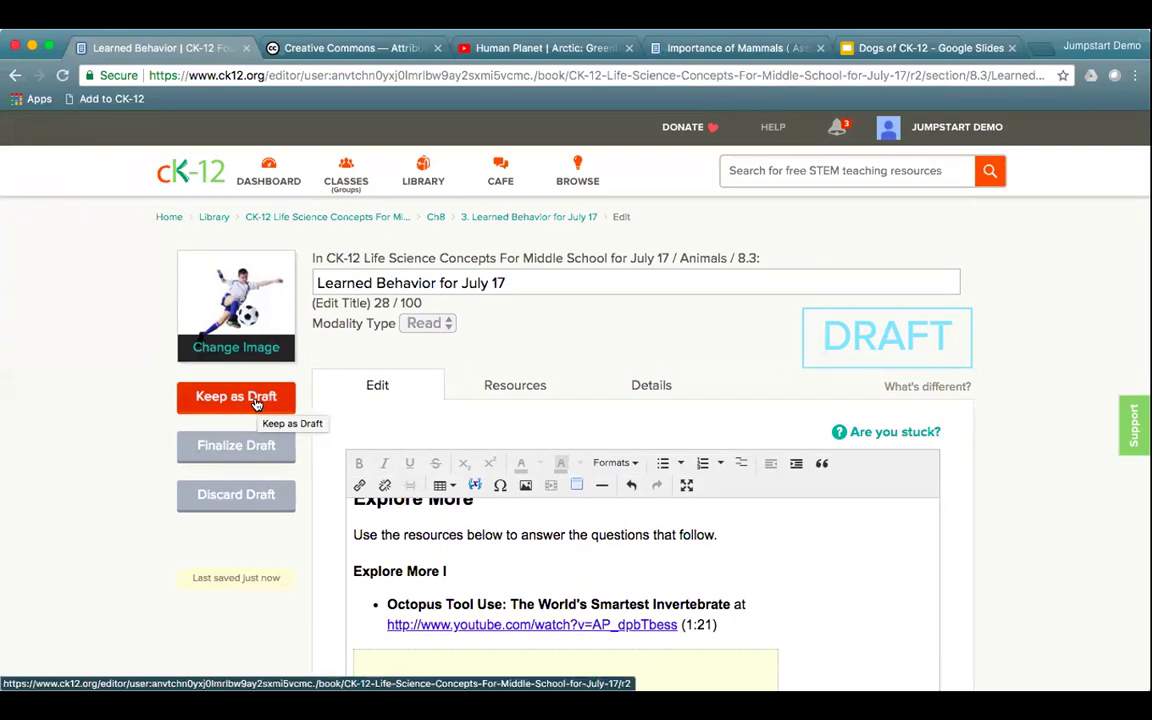
click(256, 400)
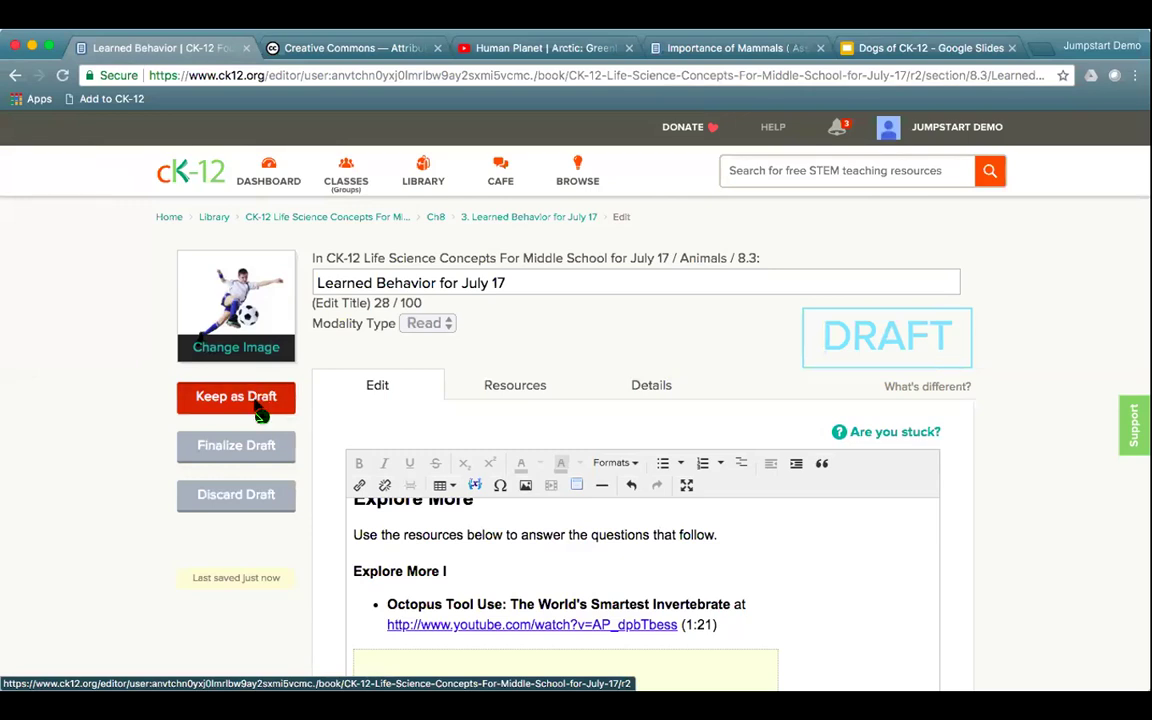
click(250, 398)
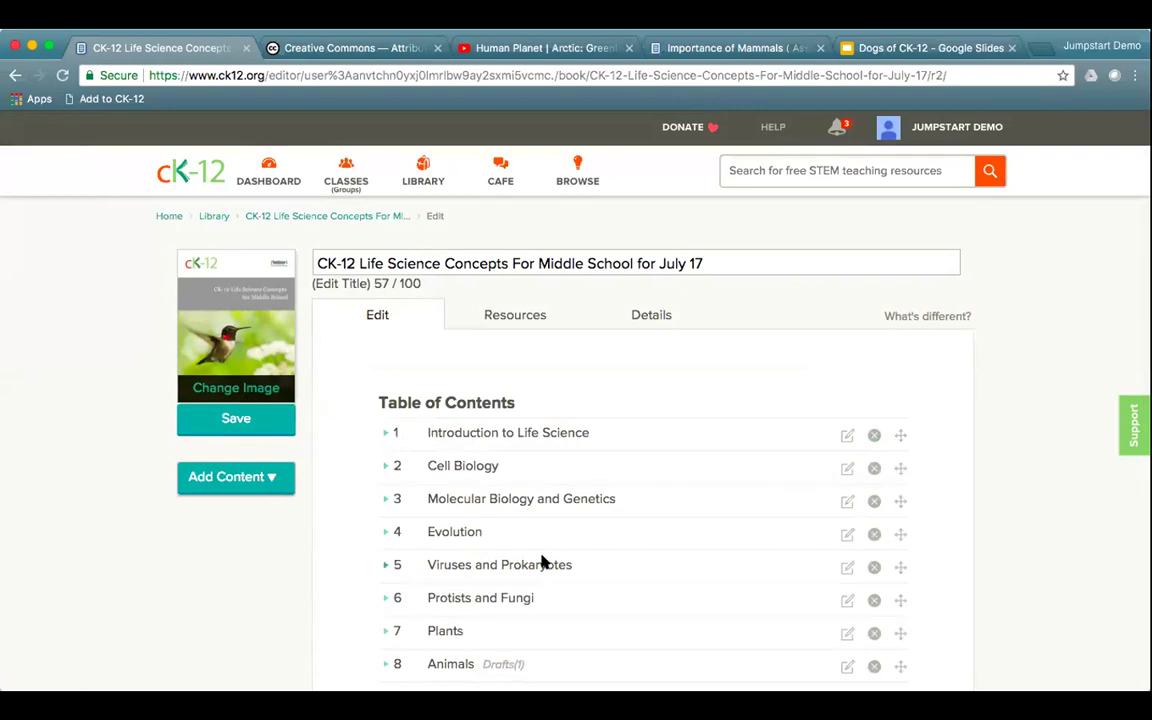
Open section 10.23 Importance of Mammals in the Vertebrates chapter for editing, saving it under its existing title
scroll(542, 559, down, 3)
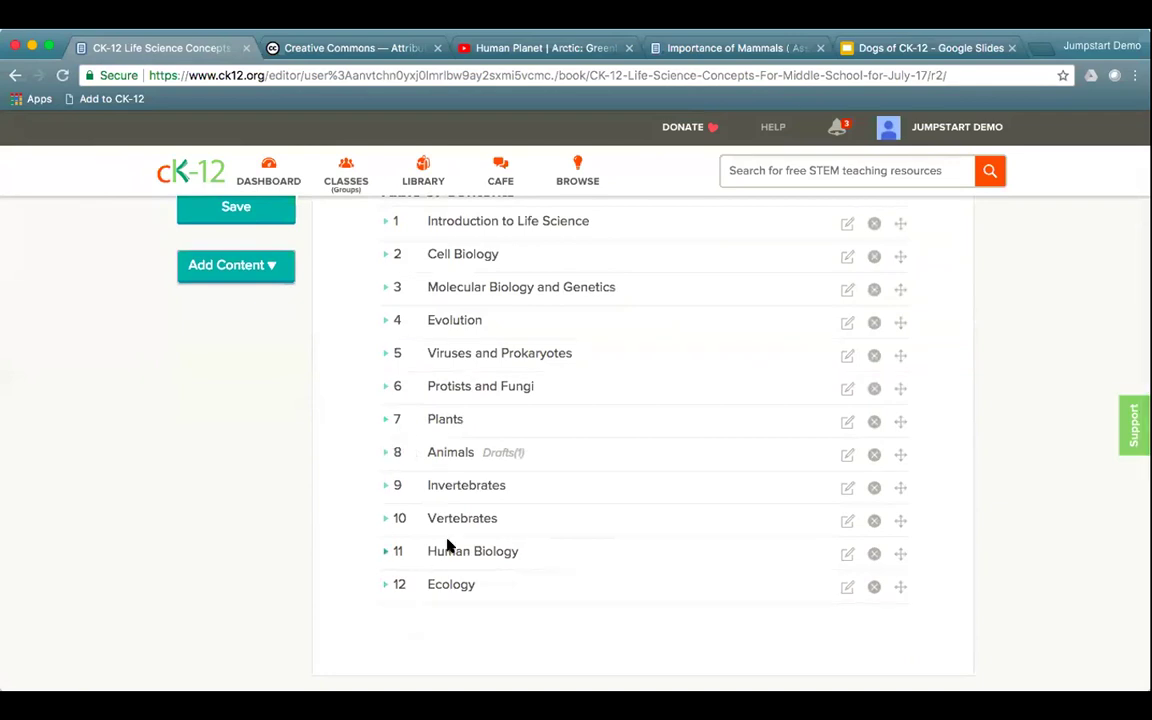
click(385, 519)
scroll(591, 567, down, 3)
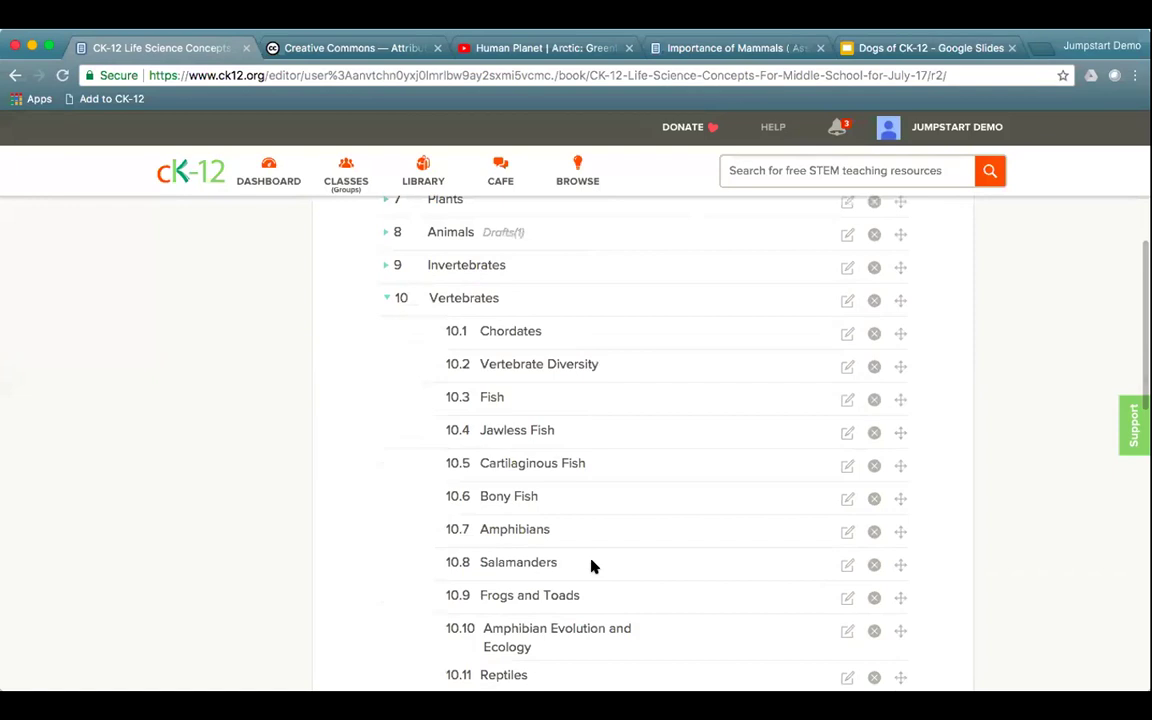
scroll(591, 567, down, 6)
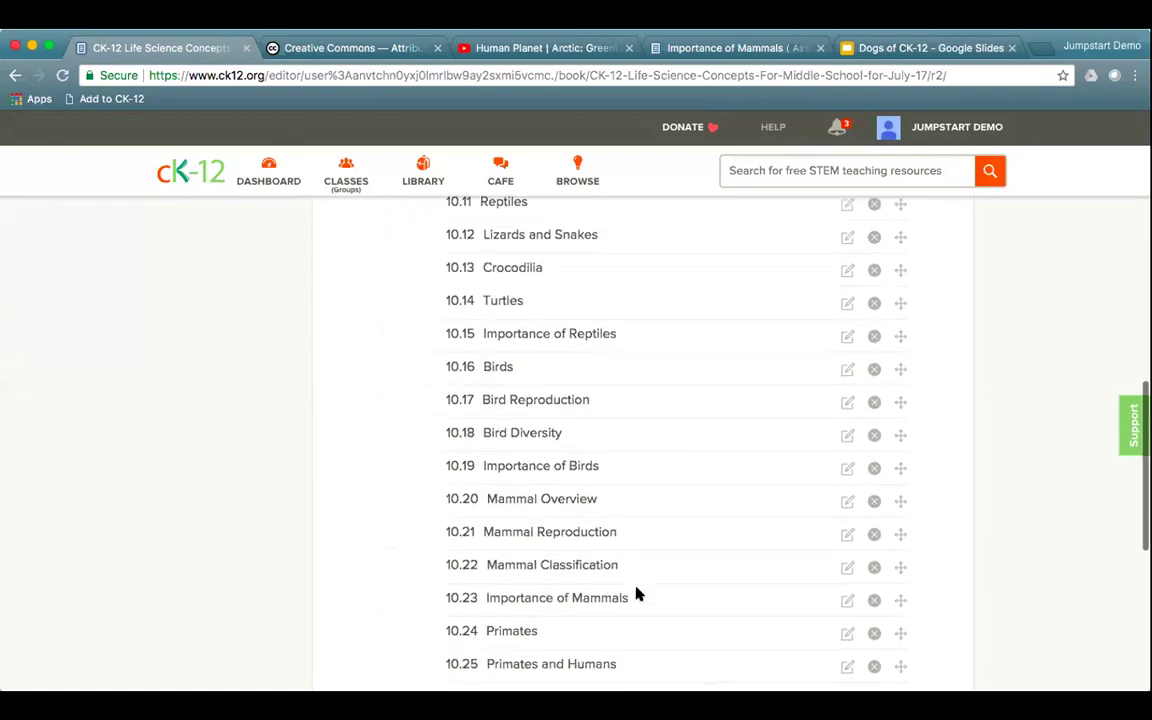
click(846, 600)
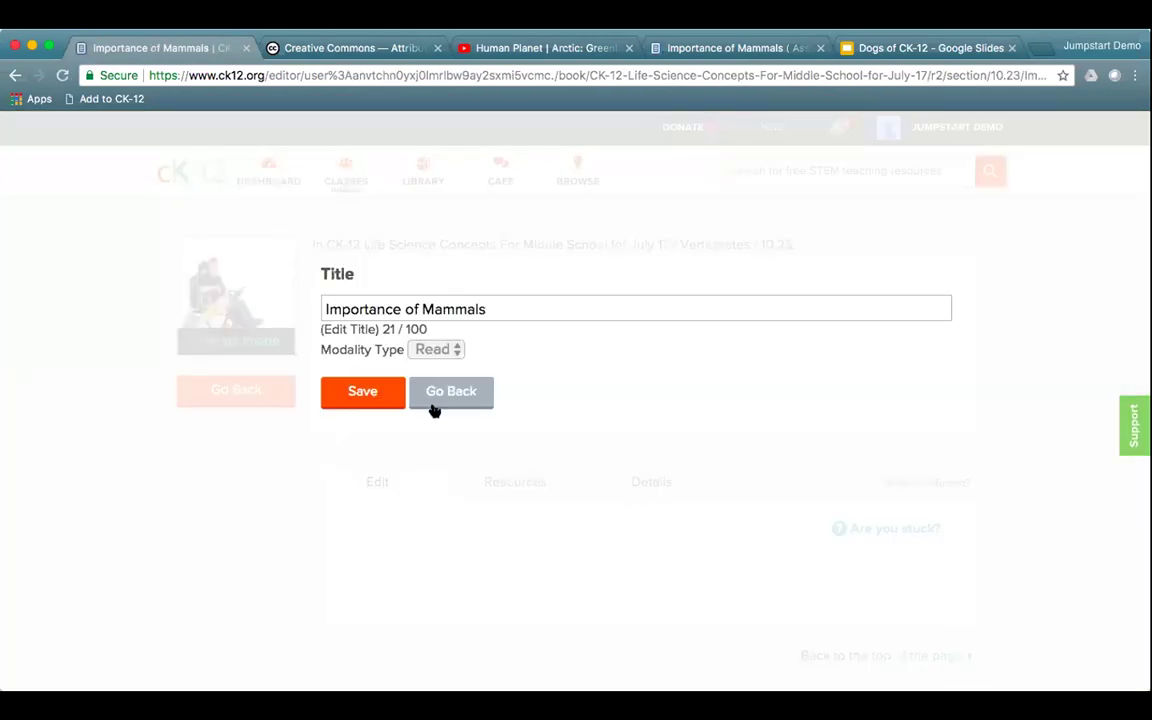
click(347, 401)
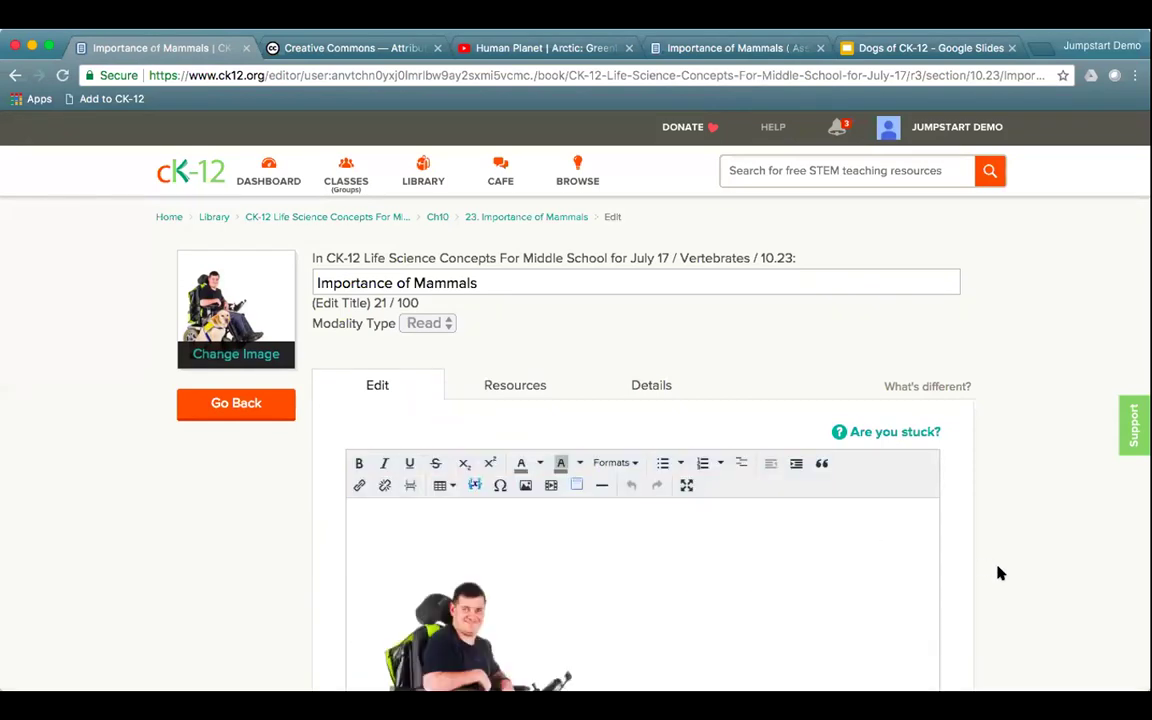
Delete the embedded media object below the Arctic: Greenland Sled Dogs link in Explore More II
scroll(784, 581, down, 2)
scroll(786, 581, down, 10)
scroll(785, 581, down, 15)
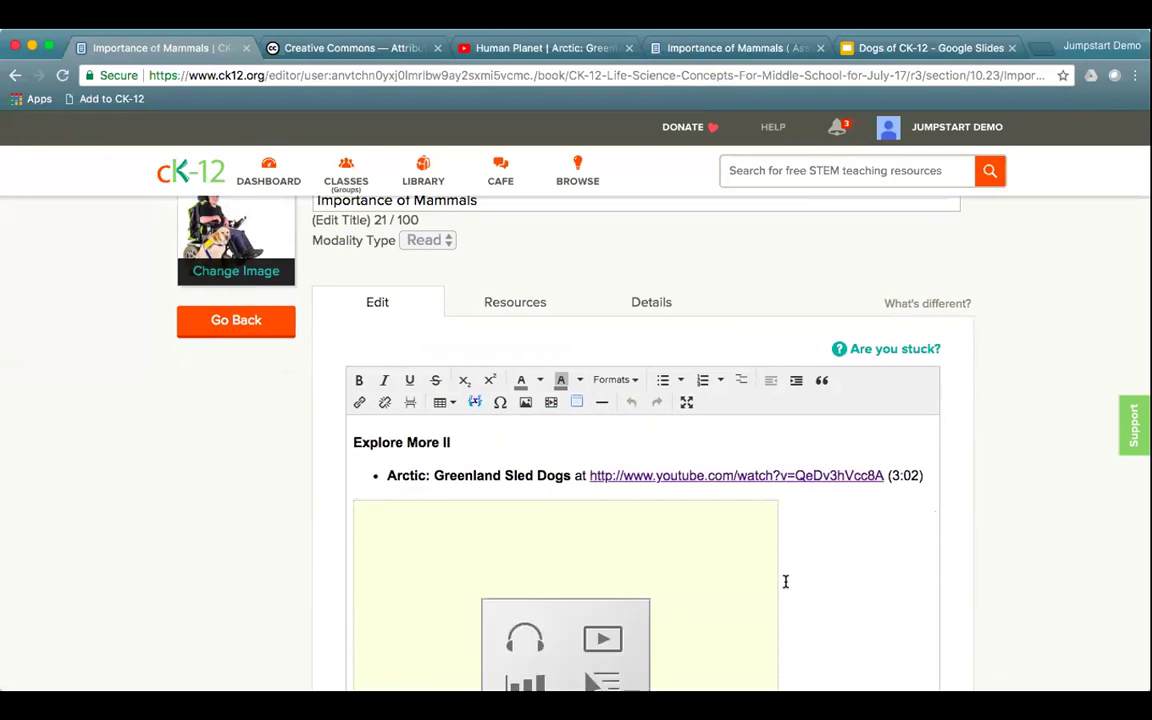
scroll(785, 581, down, 2)
scroll(1048, 512, down, 2)
scroll(897, 470, up, 1)
click(686, 470)
key(Delete)
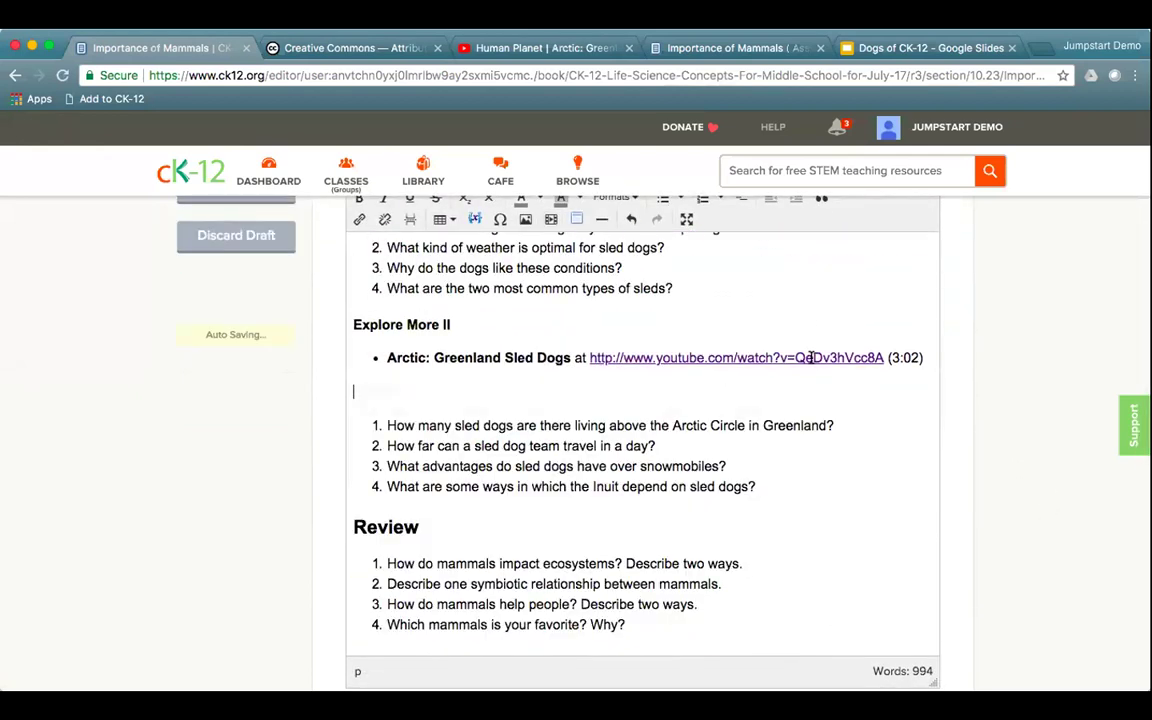
Copy the YouTube address of Arctic: Greenland Sled Dogs from Explore More II and open it in a new browser tab
click(805, 357)
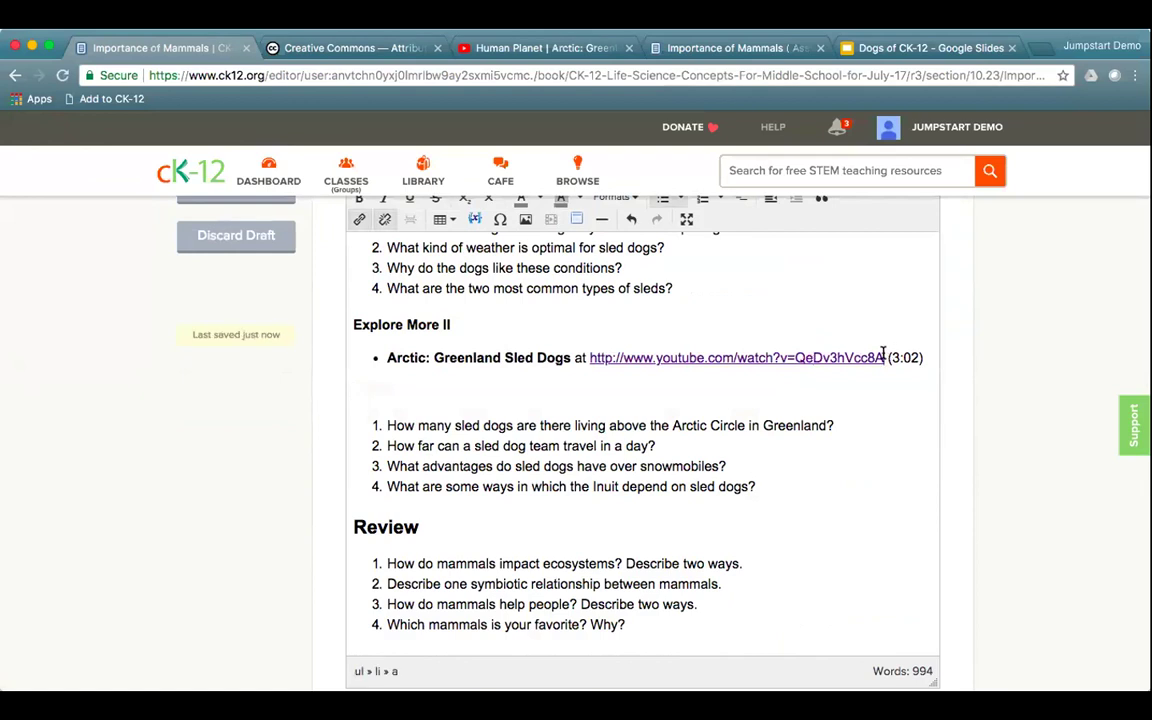
right_click(773, 357)
triple_click(717, 357)
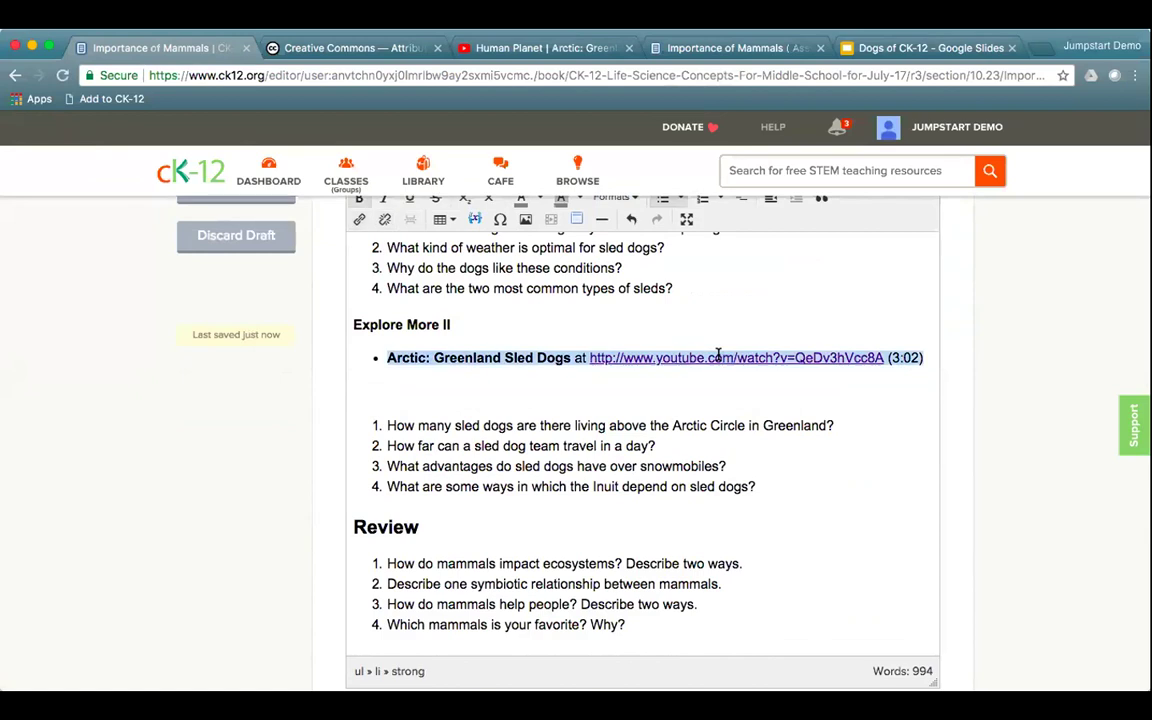
click(620, 357)
drag(590, 357, 879, 357)
key(ctrl+c)
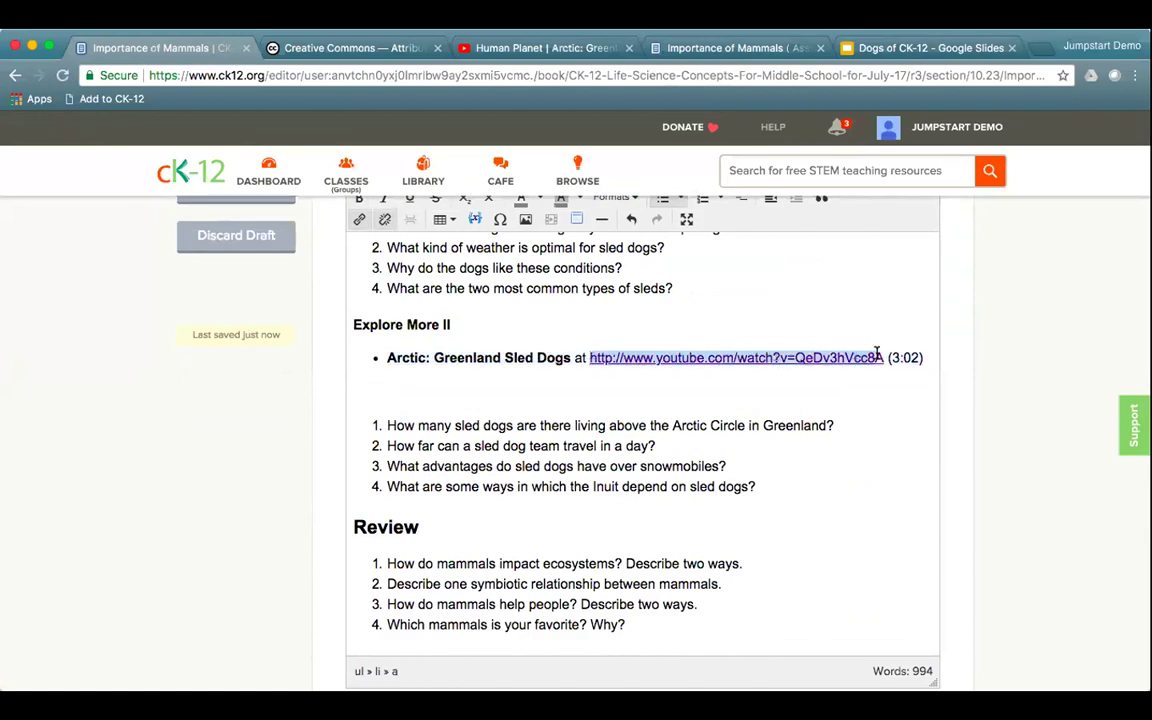
click(1040, 47)
key(ctrl+v)
key(Return)
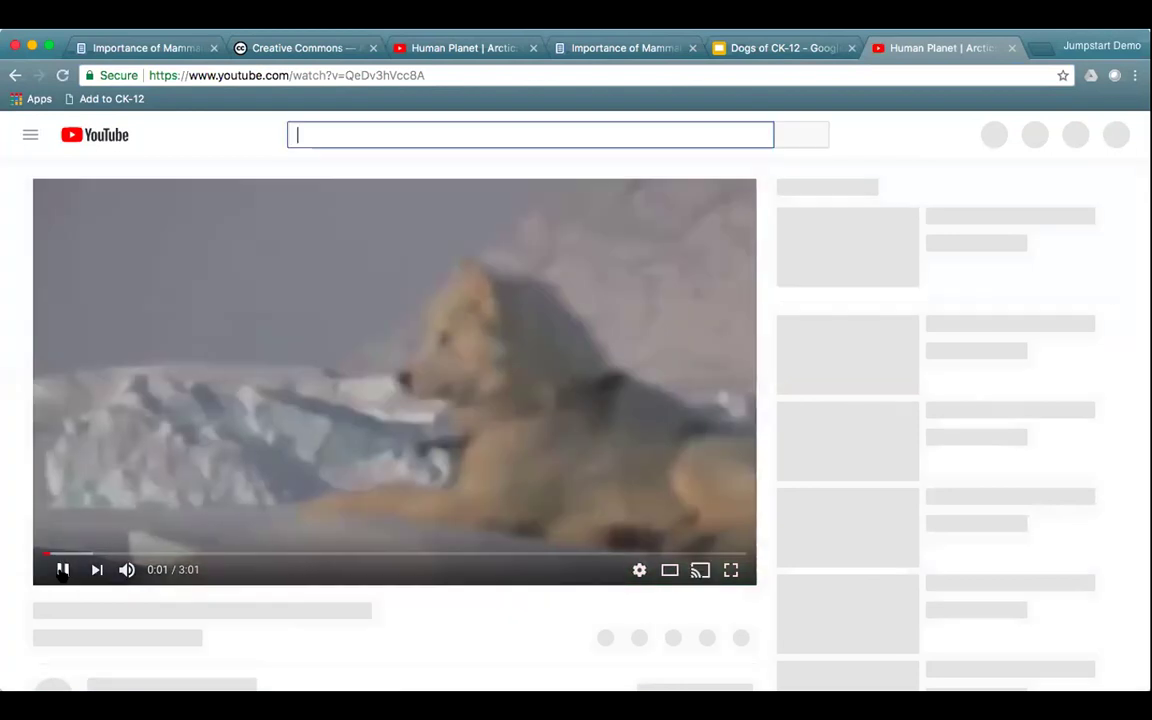
Pause the Greenland sled dogs video and copy its short share link
click(62, 570)
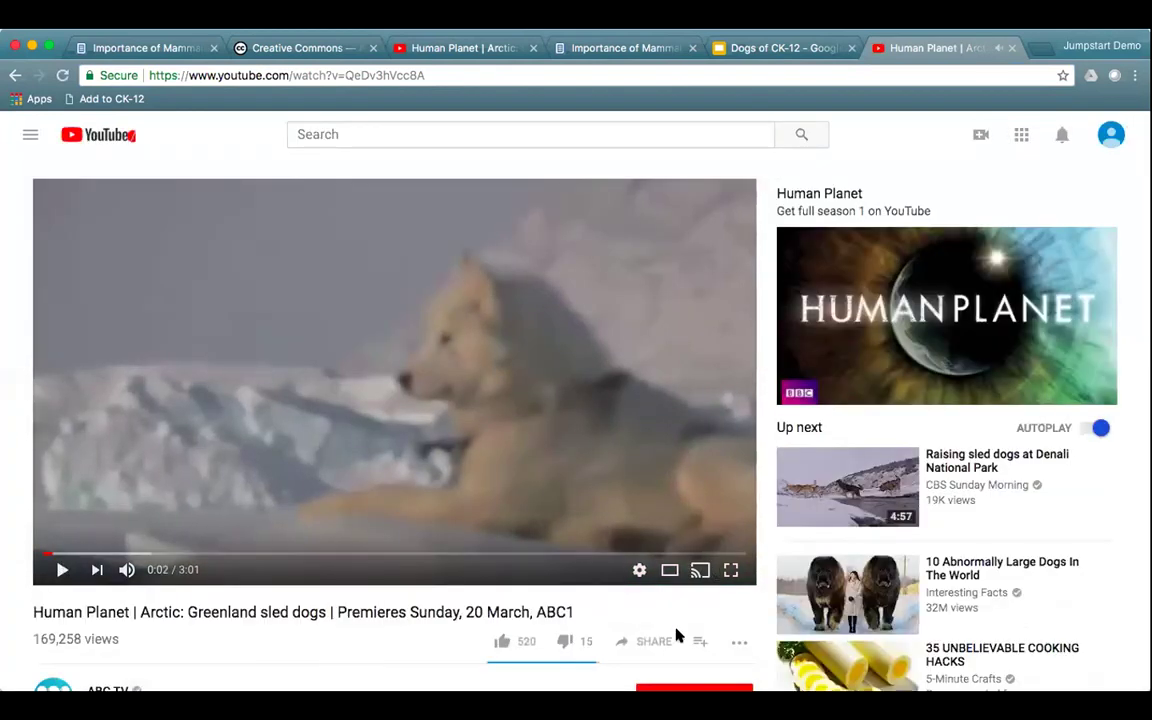
scroll(676, 636, down, 1)
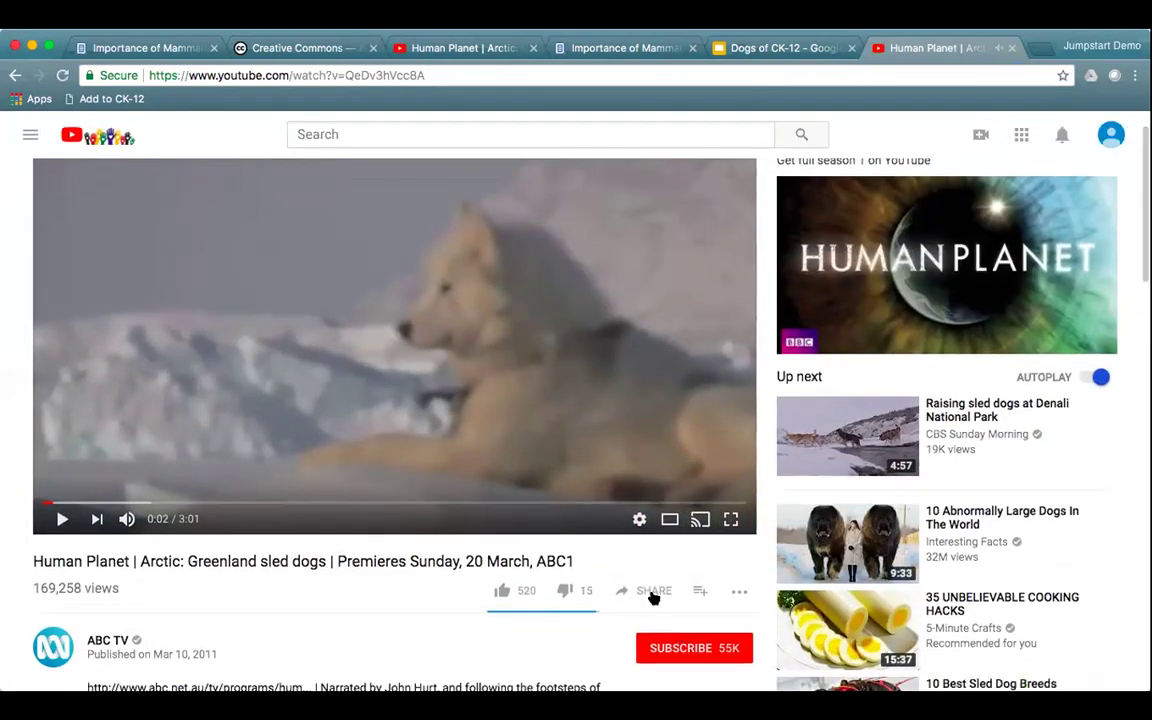
click(650, 590)
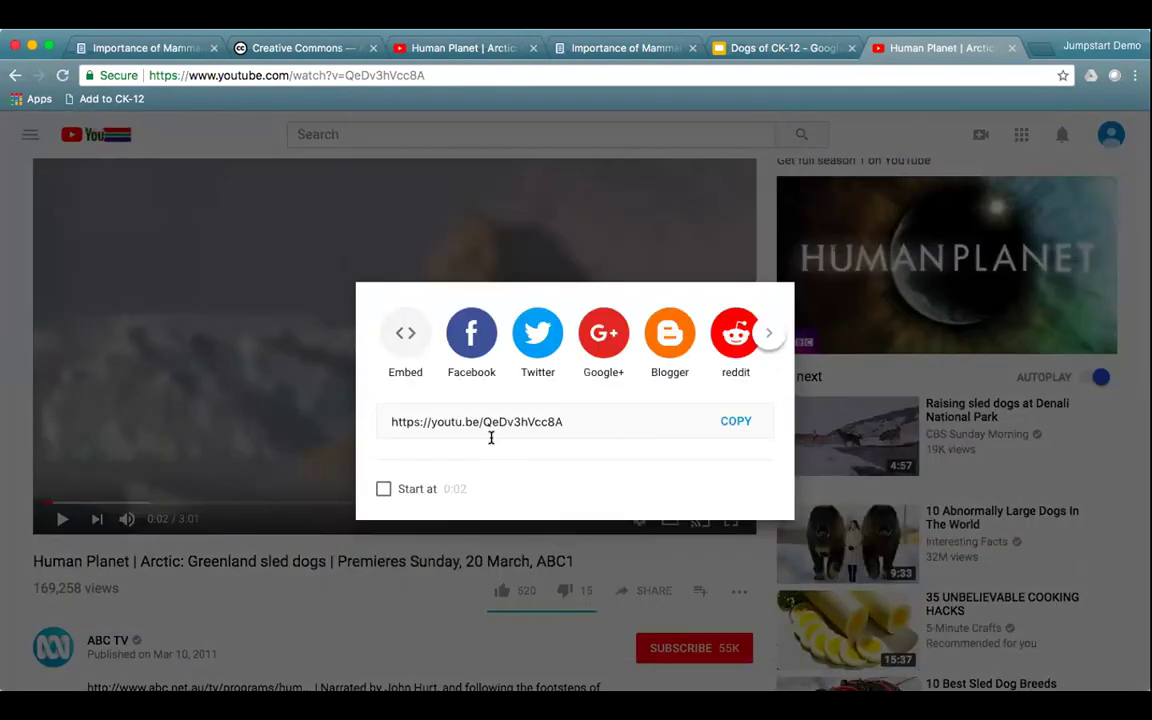
click(737, 419)
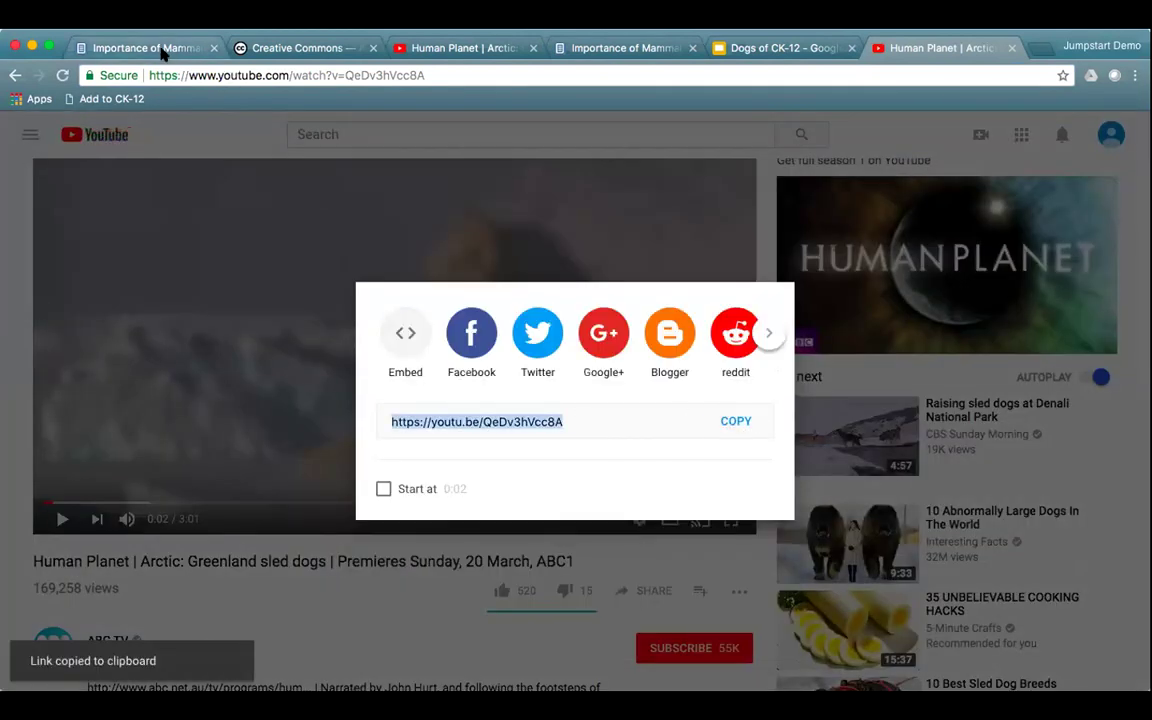
Switch back to the CK-12 editor and paste the share link on the empty line below the Arctic: Greenland Sled Dogs bullet
click(160, 49)
click(524, 380)
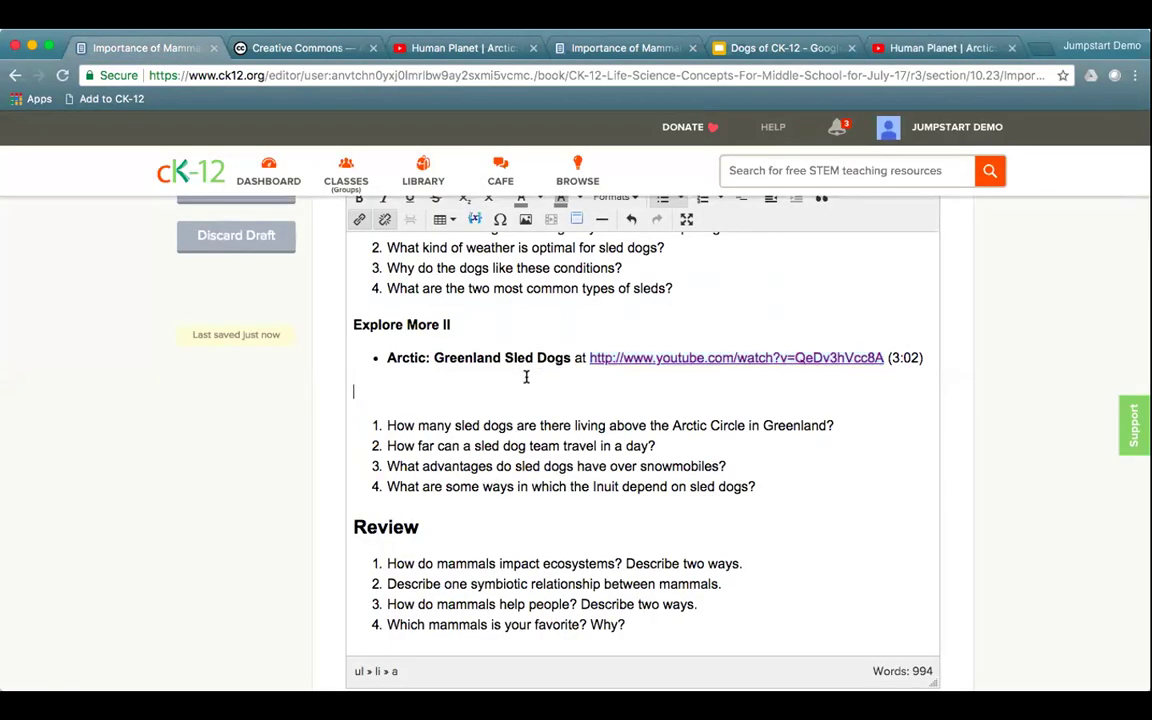
right_click(370, 392)
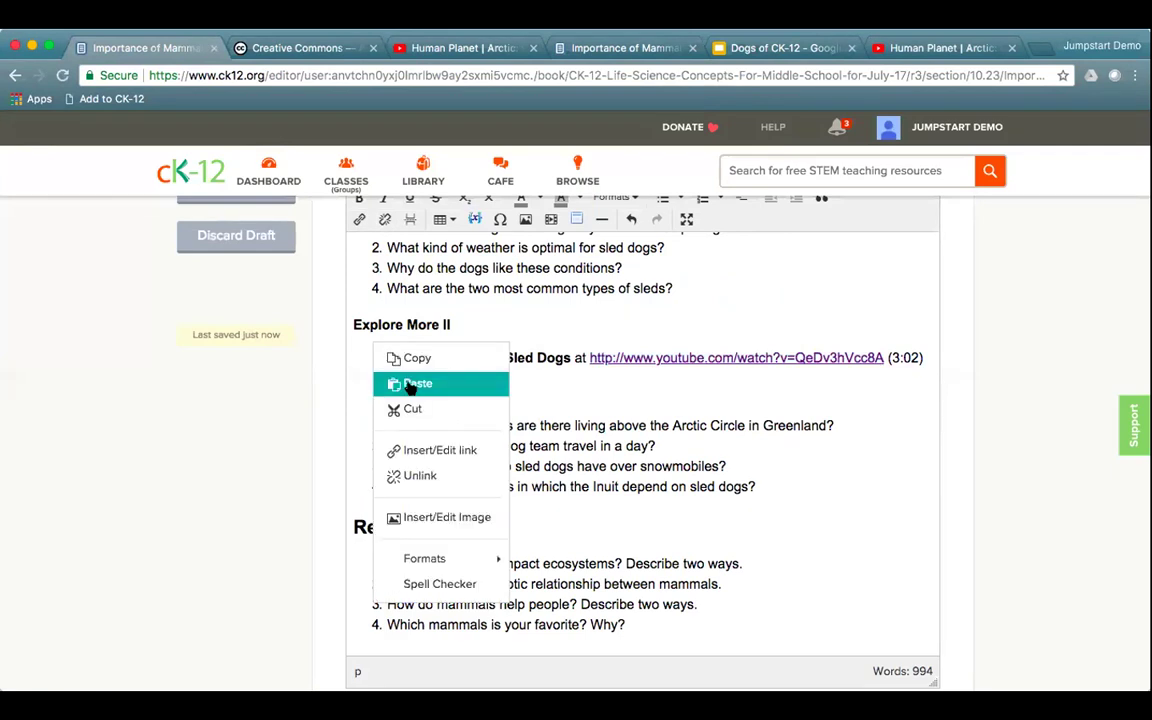
click(413, 386)
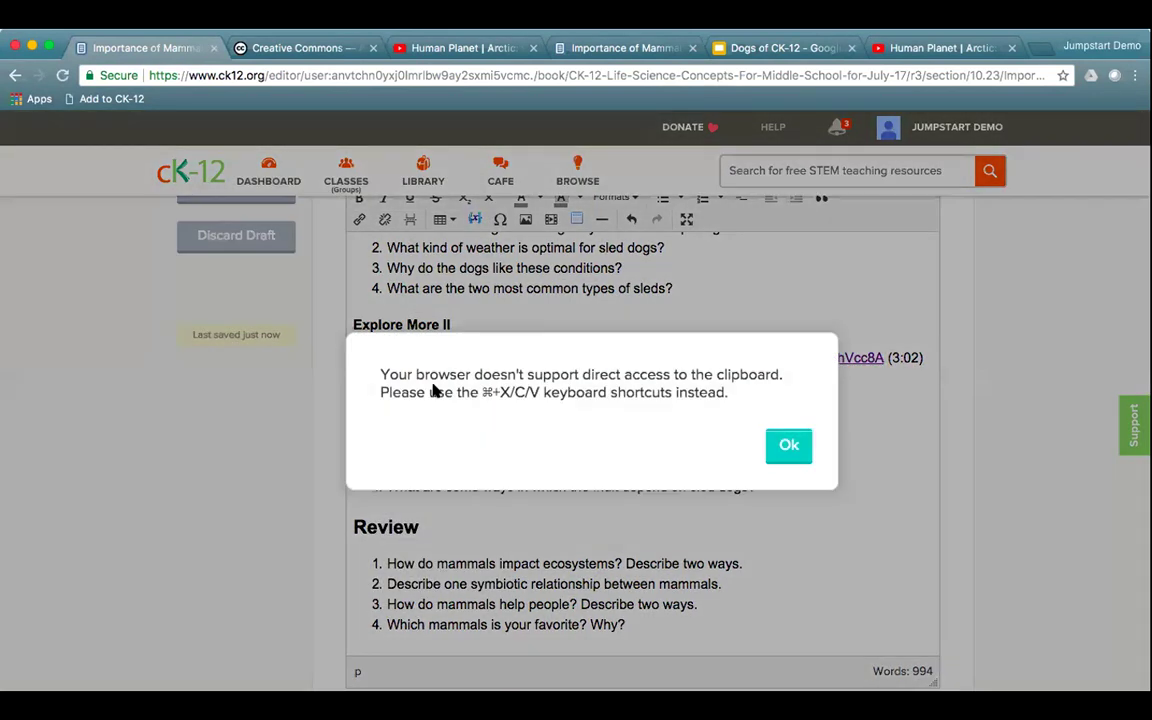
click(793, 451)
key(super+v)
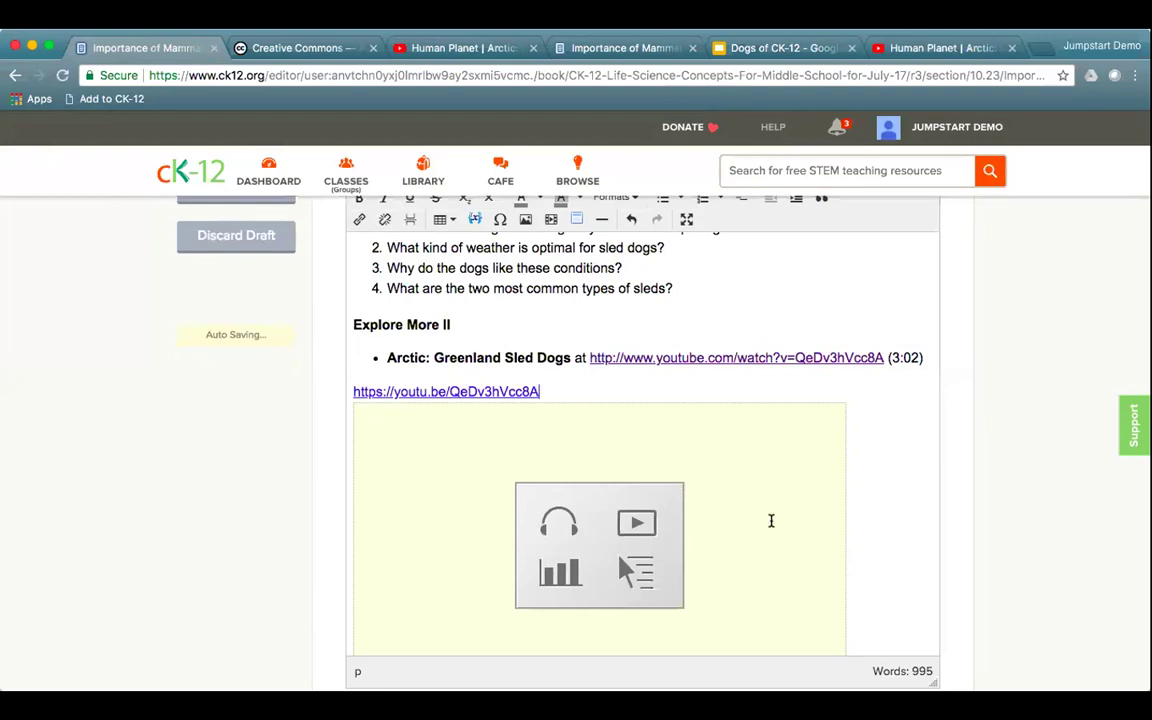
Select the media object under the pasted link and embed the copied video address in its place, previewing it before inserting
click(702, 465)
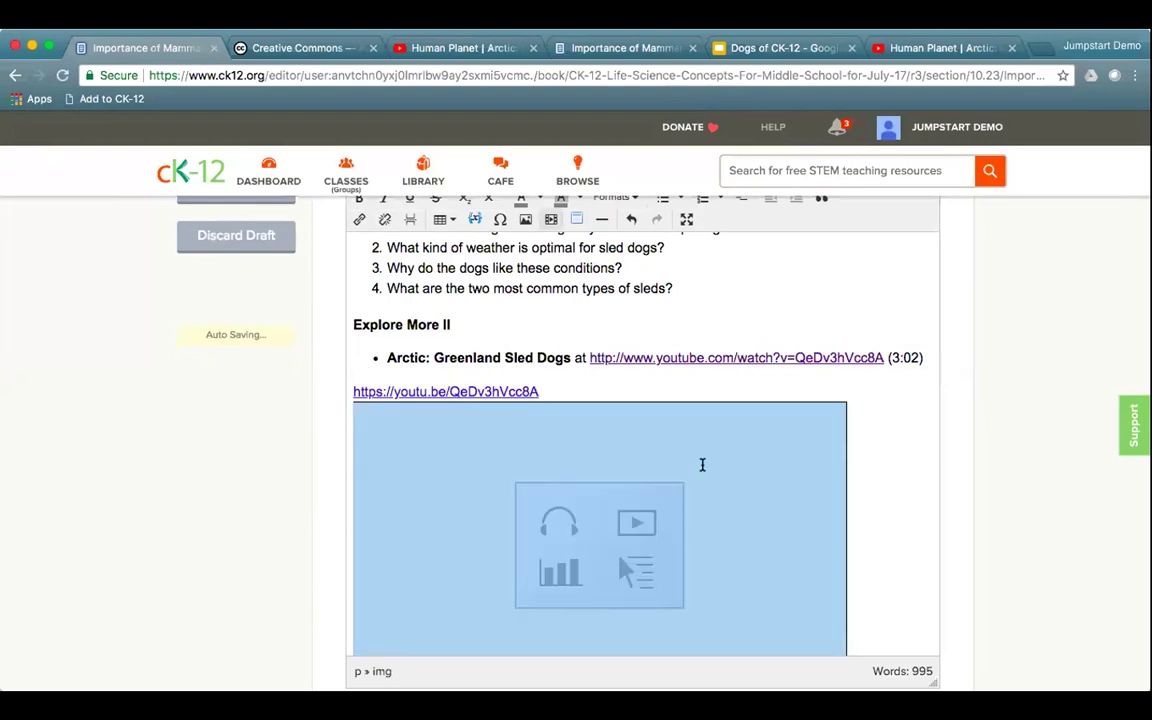
click(549, 220)
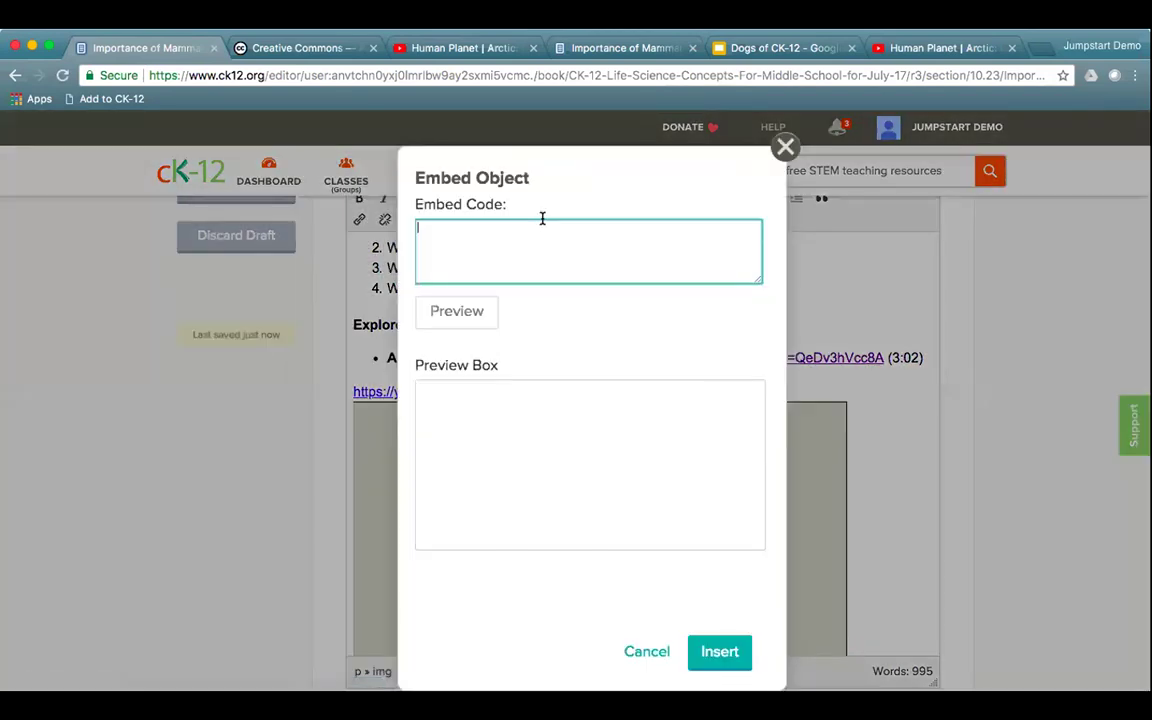
key(super+v)
click(470, 313)
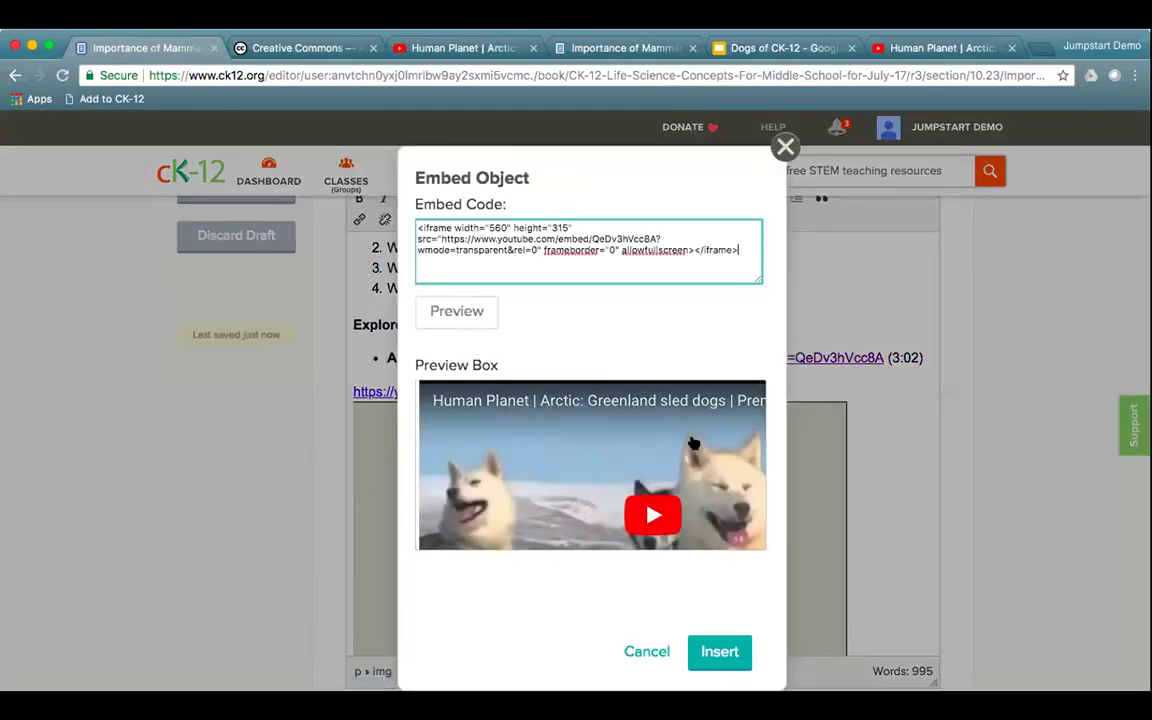
click(720, 652)
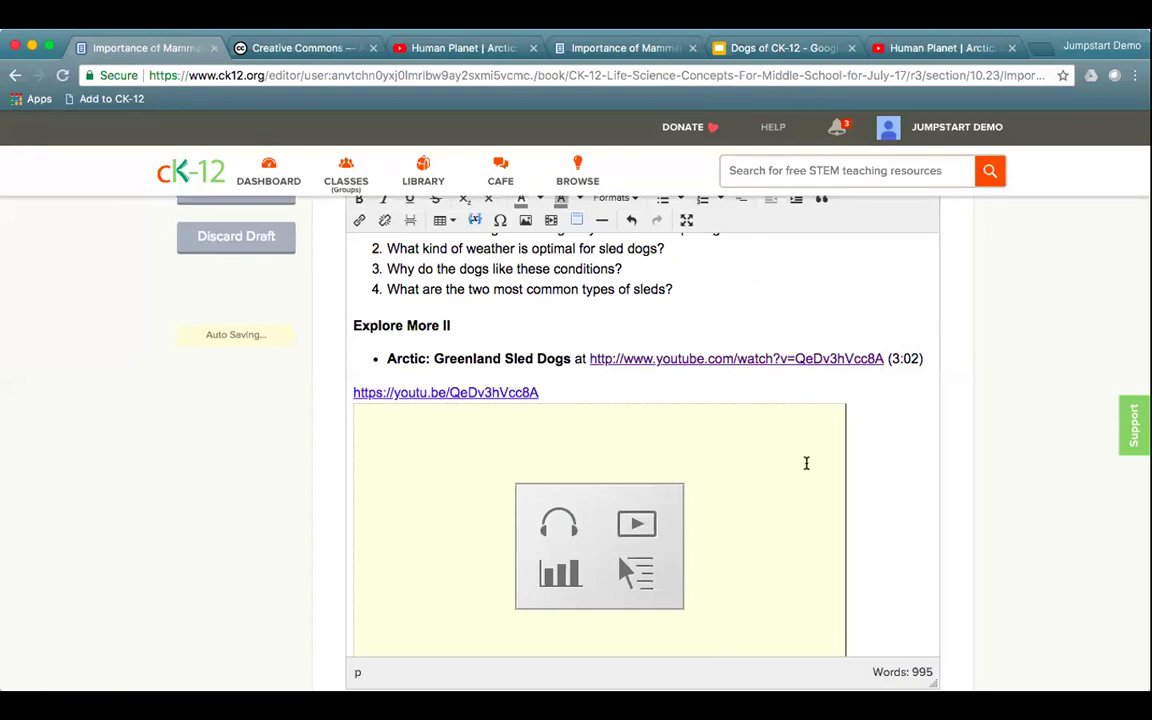
Undo the media embedding and delete the pasted youtu.be link in Explore More II
key(super+z)
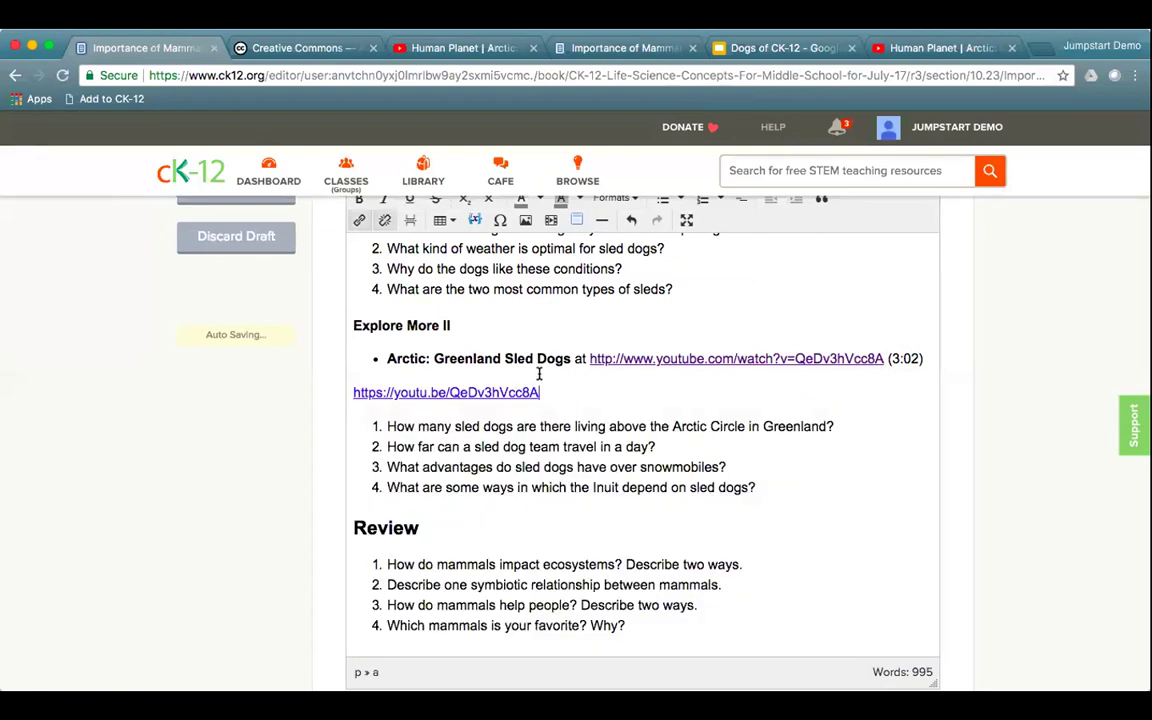
drag(545, 390, 329, 393)
key(BackSpace)
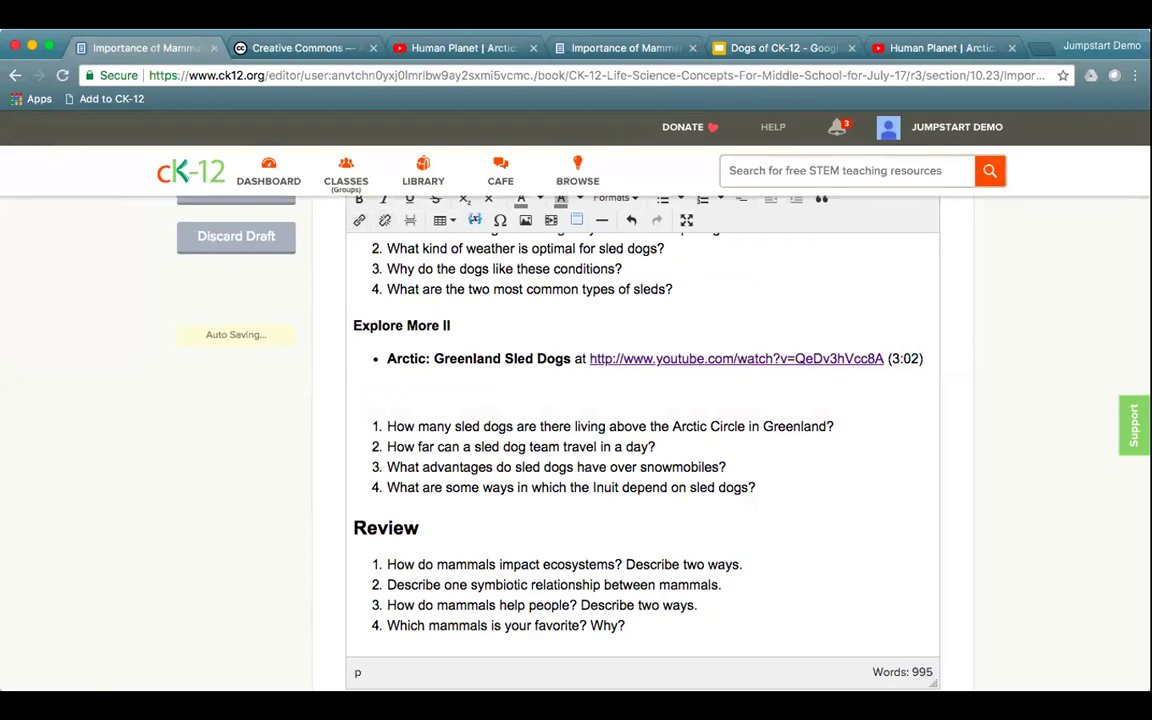
Switch to the YouTube video, open its embed sharing option and select the embed code
click(930, 46)
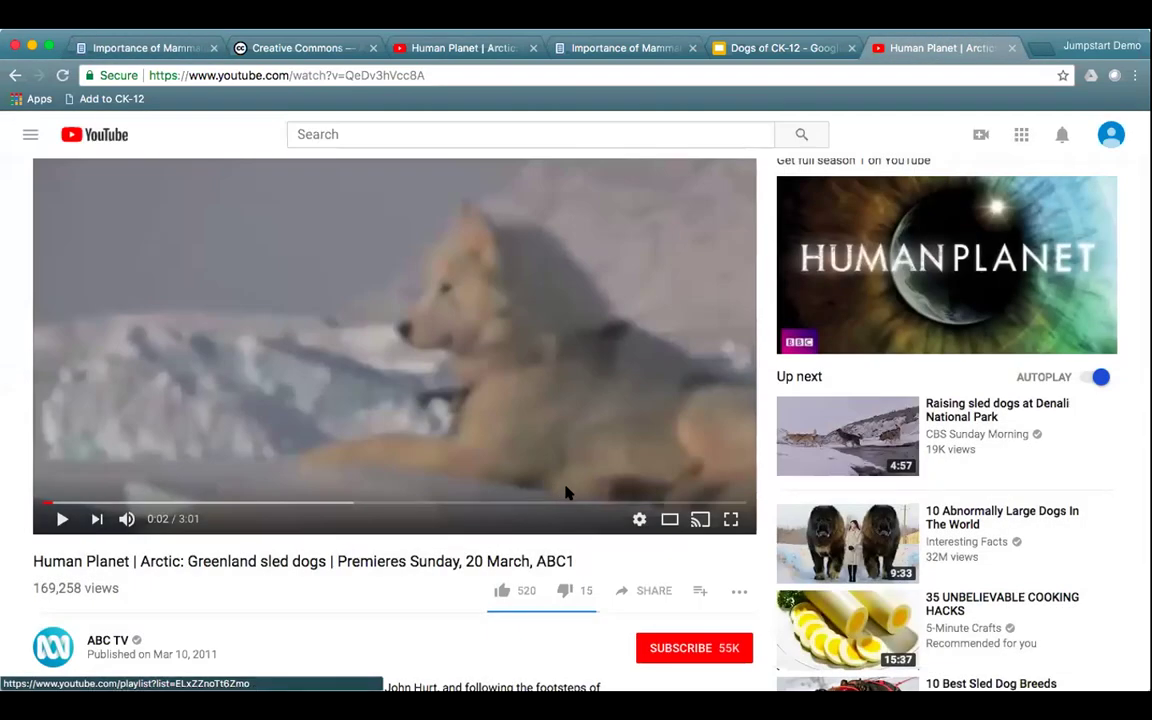
click(649, 594)
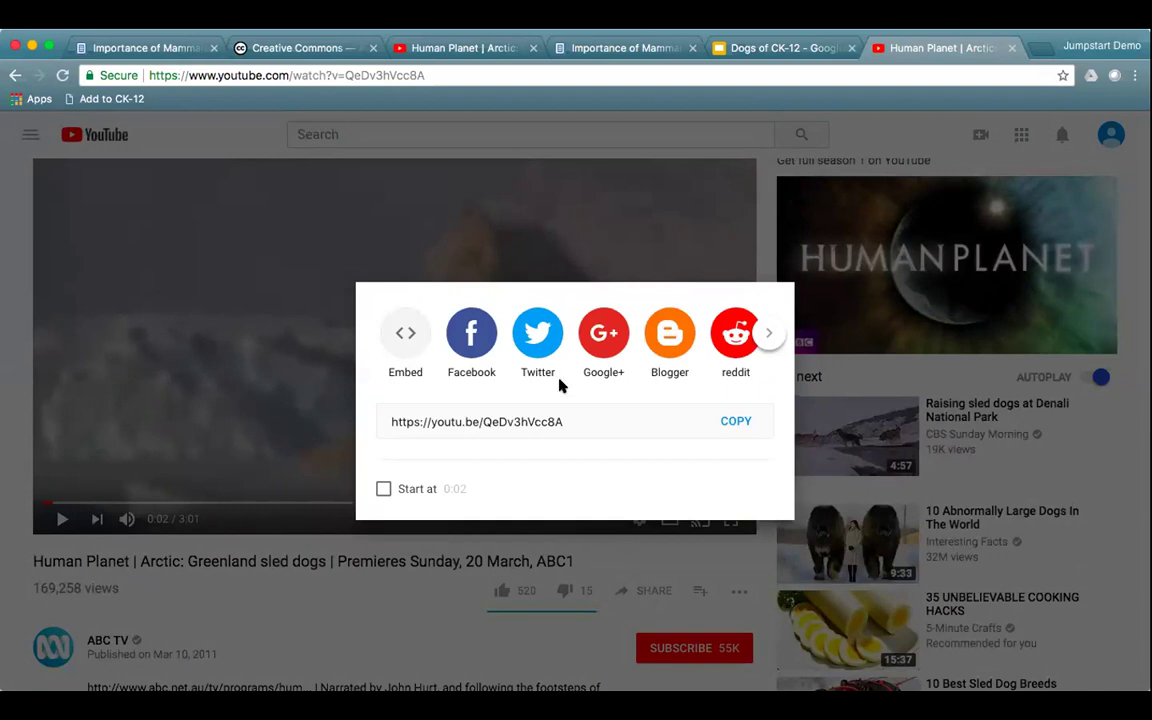
click(402, 345)
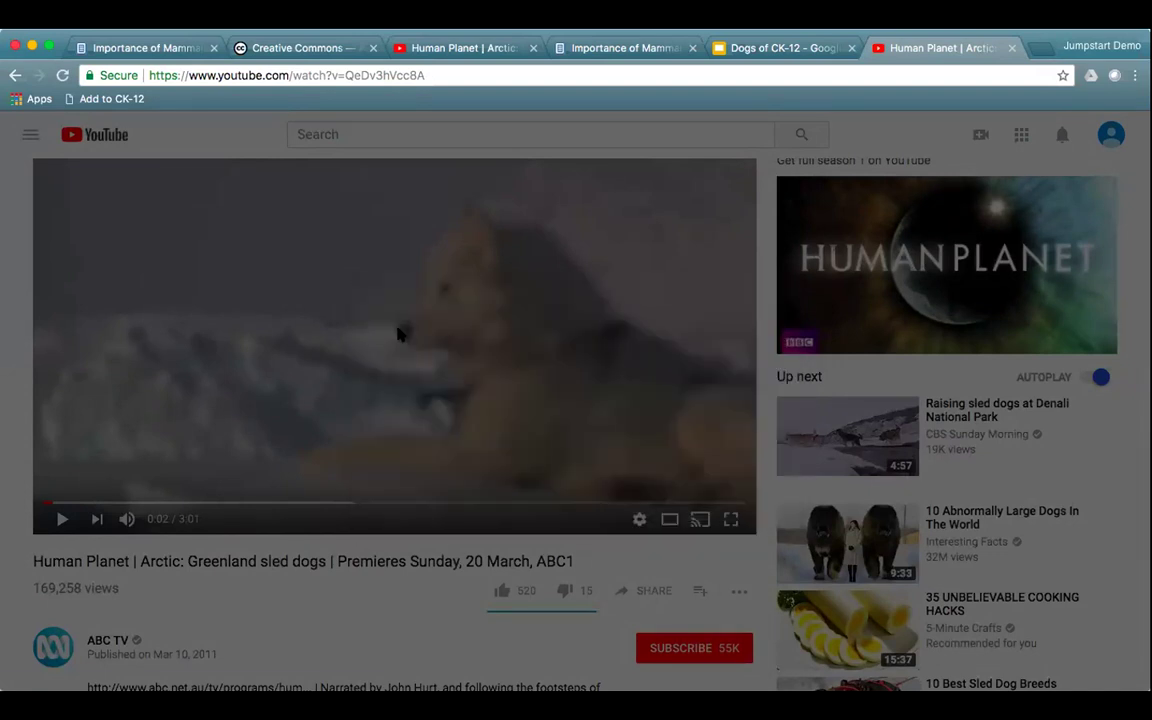
drag(865, 402, 648, 320)
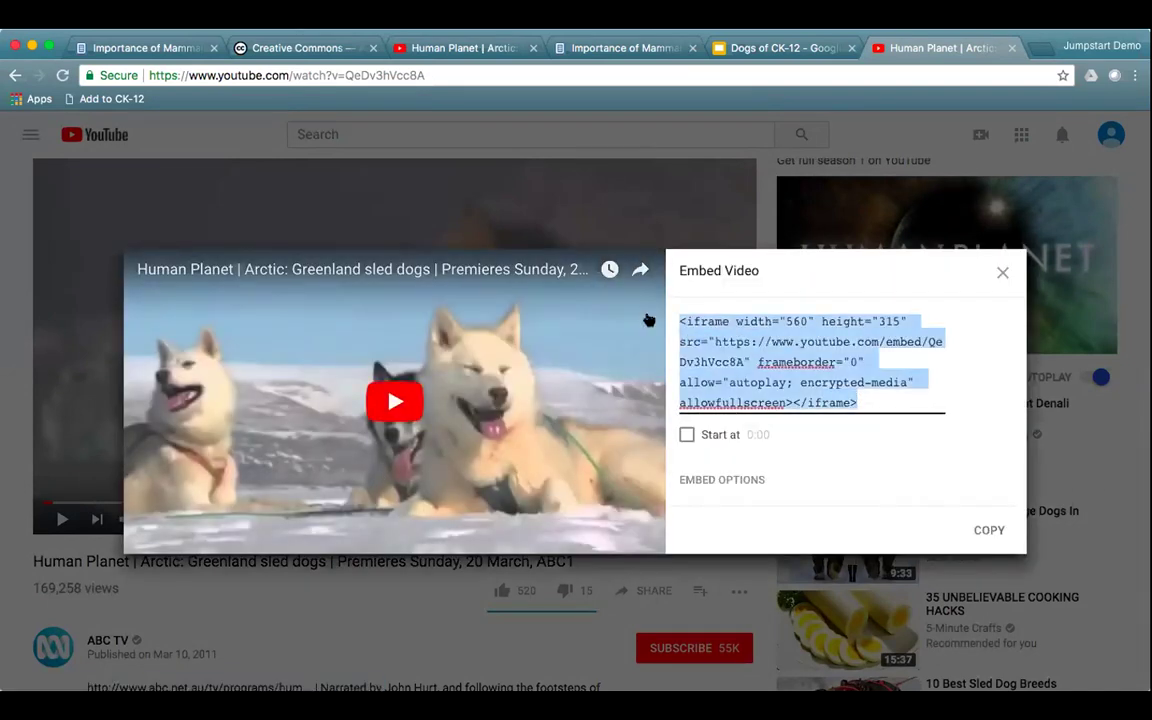
Set the embedded video to start at 0:20 and copy the updated iframe code
click(687, 437)
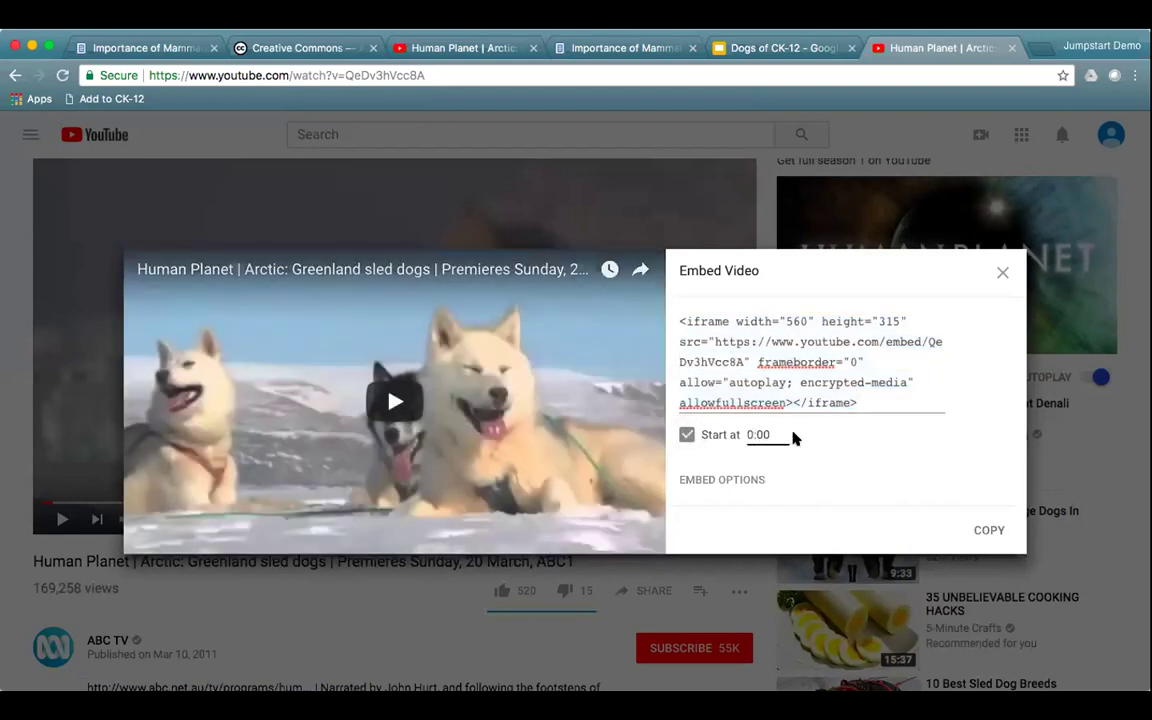
click(766, 436)
key(BackSpace)
key(BackSpace)
key(BackSpace)
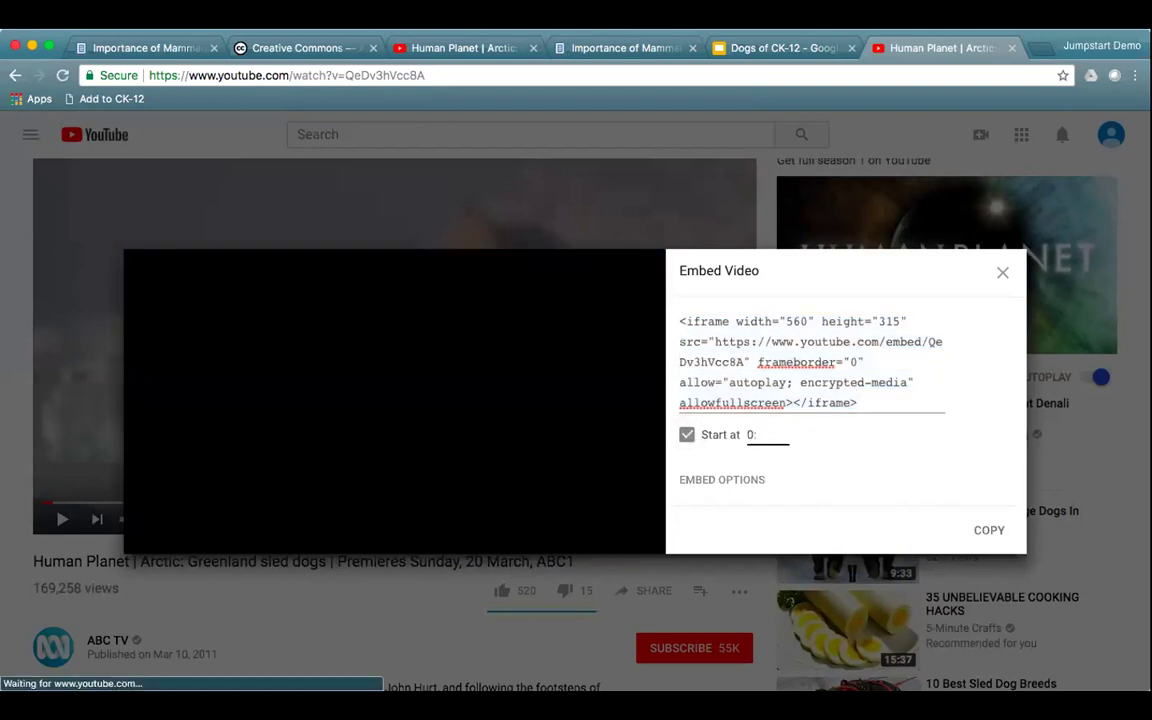
text(:20)
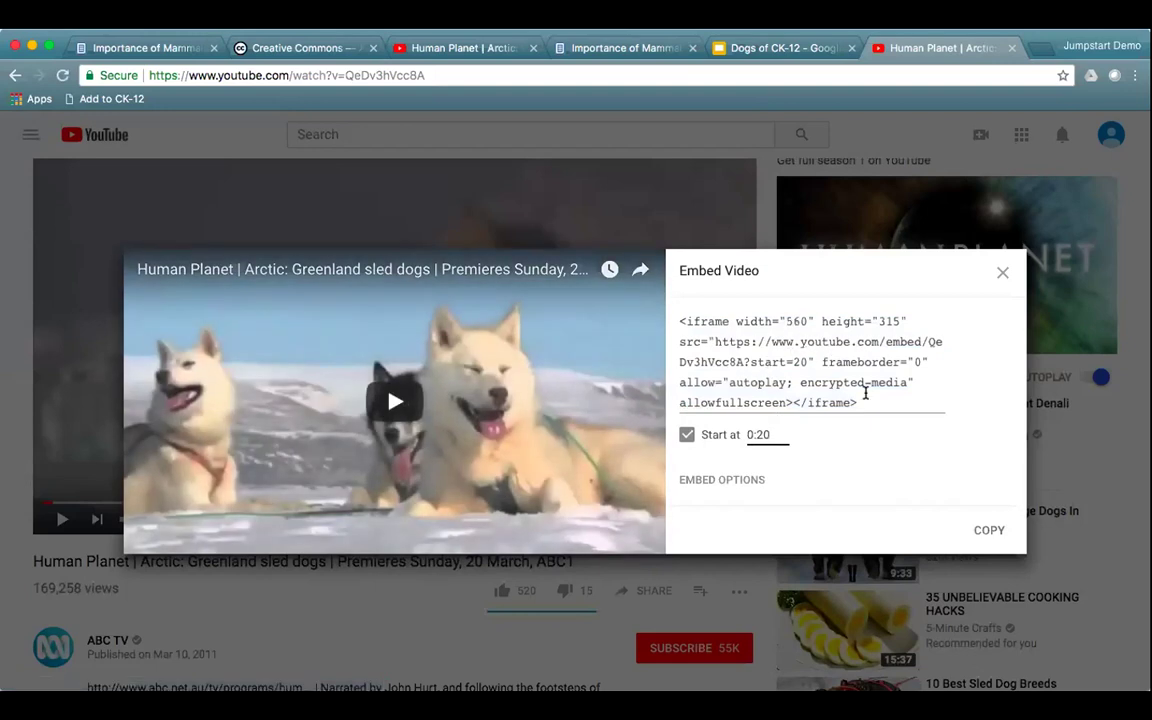
drag(883, 403, 664, 313)
key(ctrl+c)
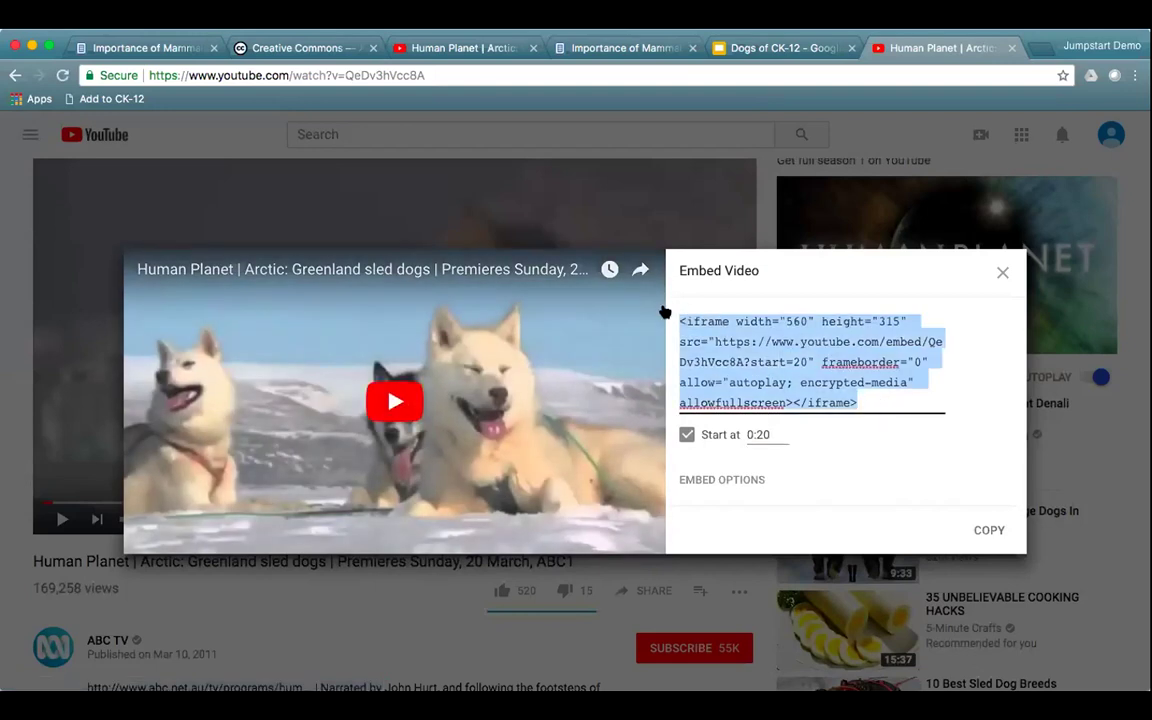
Back in the CK-12 editor, embed the copied iframe code below the Arctic: Greenland Sled Dogs bullet, previewing it before inserting
click(152, 48)
click(411, 378)
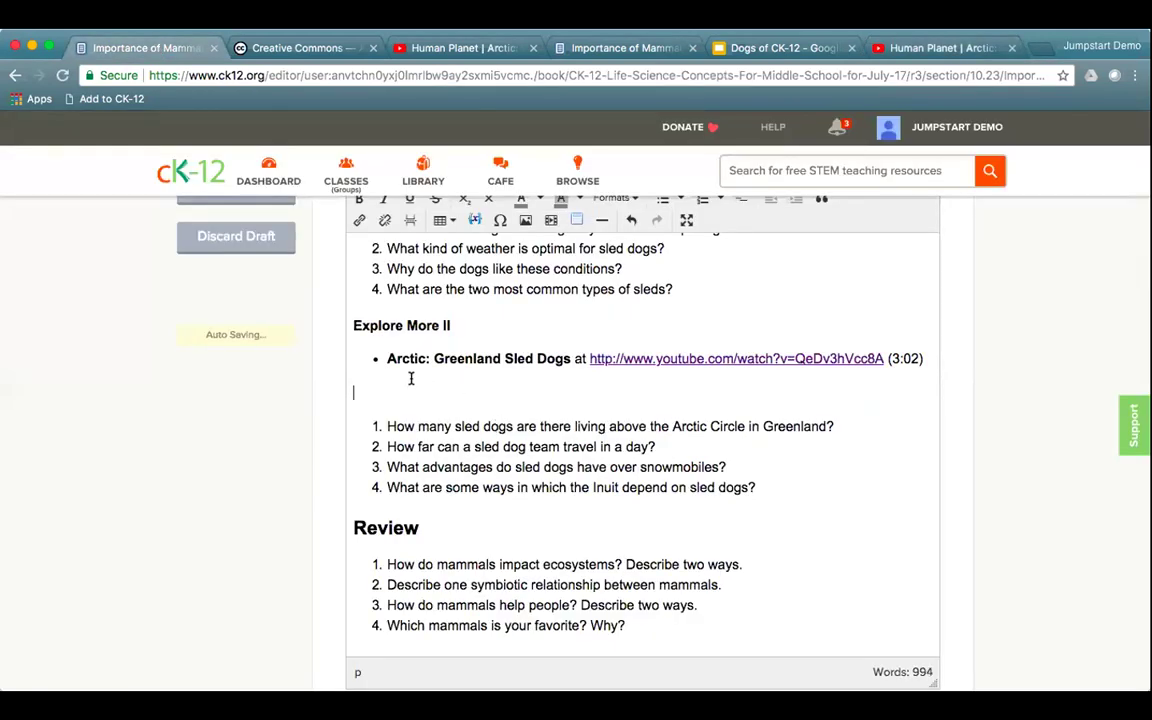
click(549, 222)
drag(417, 201, 514, 206)
click(481, 232)
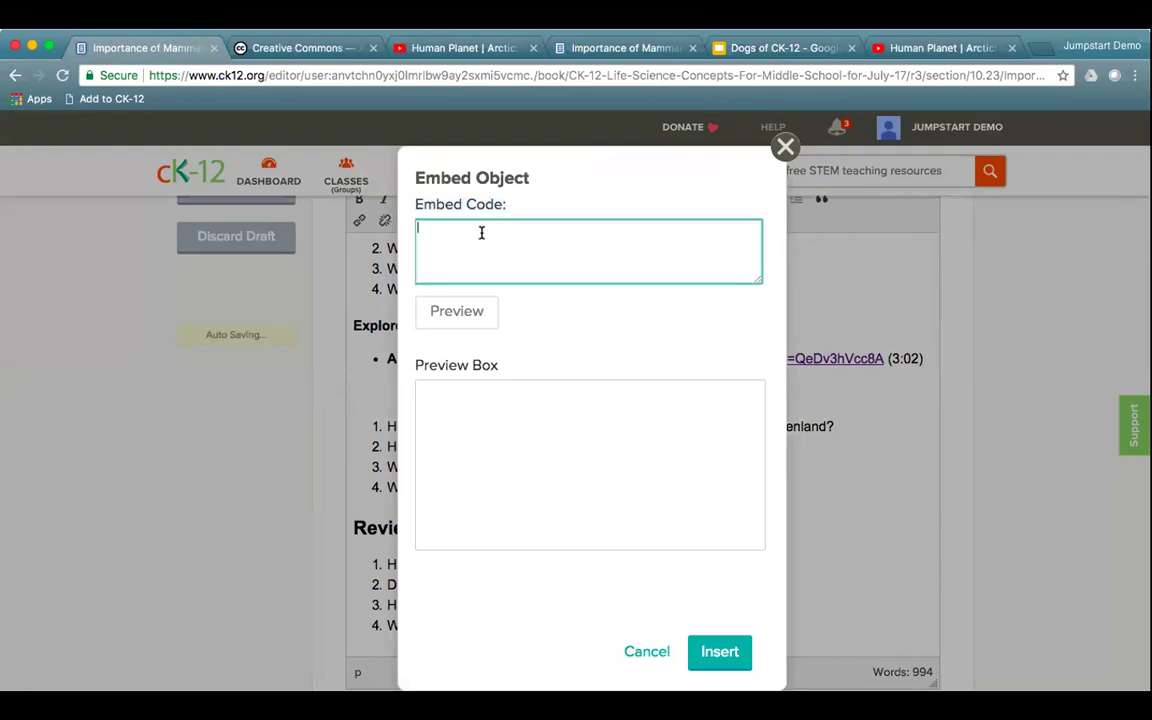
key(ctrl+v)
click(456, 318)
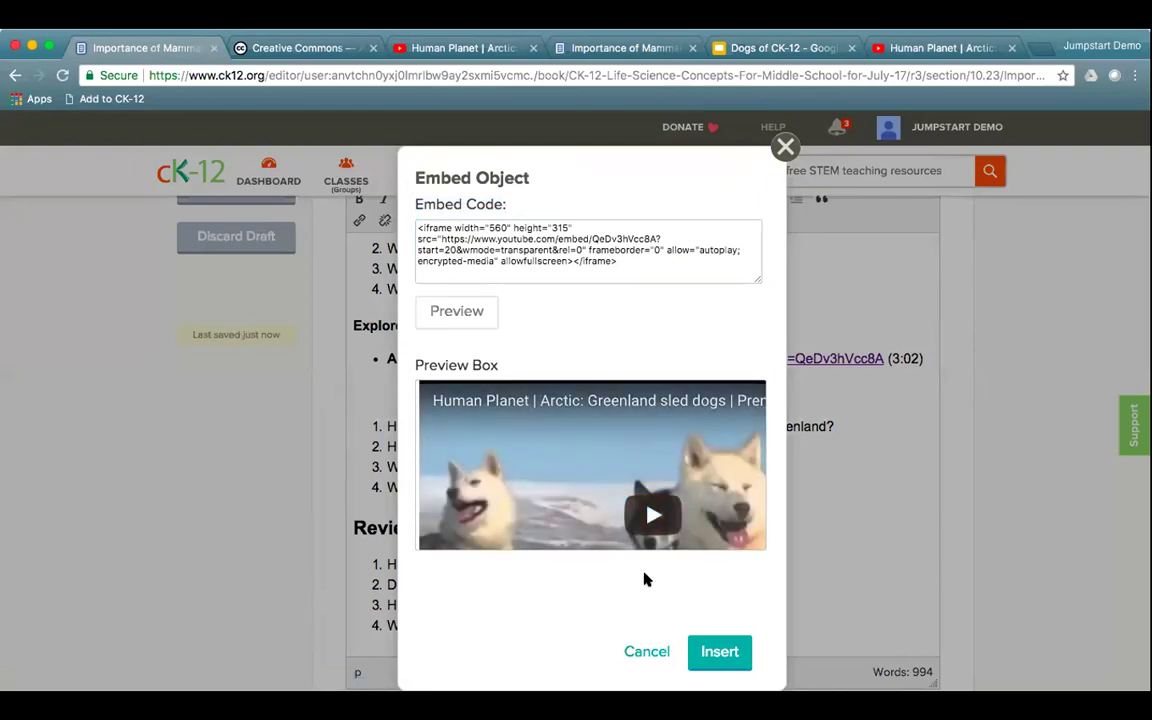
click(718, 653)
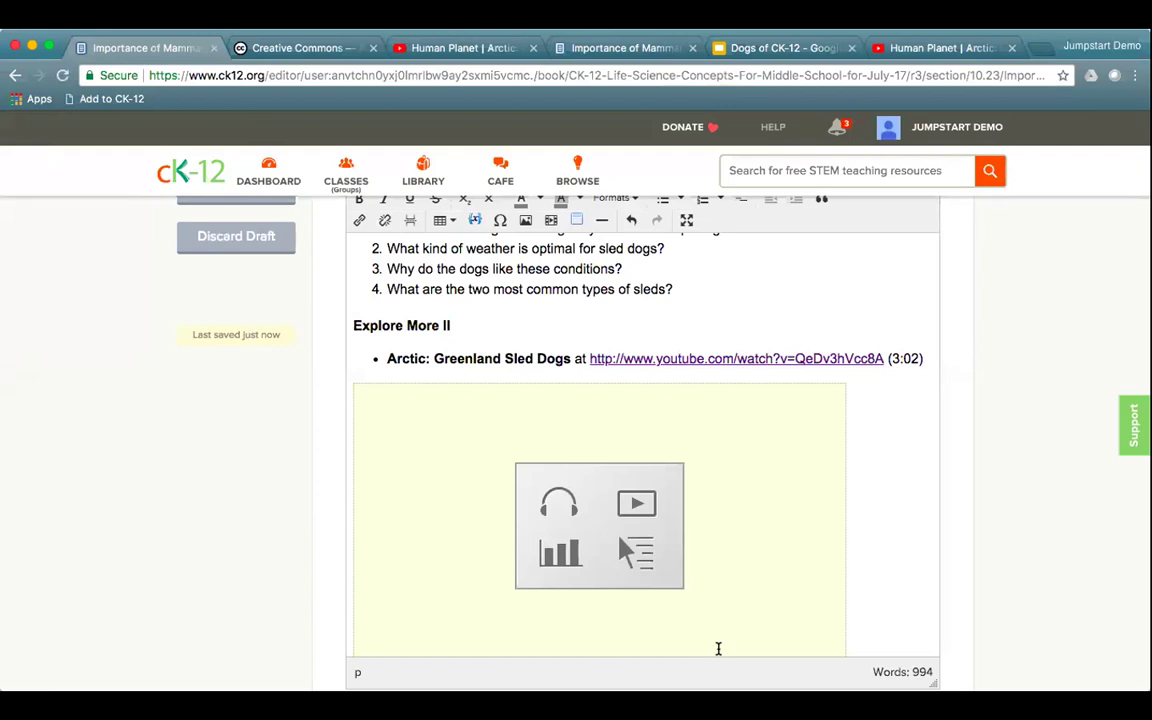
Add the paragraph "Also, try this practice:" below the numbered Review questions, followed by an empty line
scroll(792, 548, down, 4)
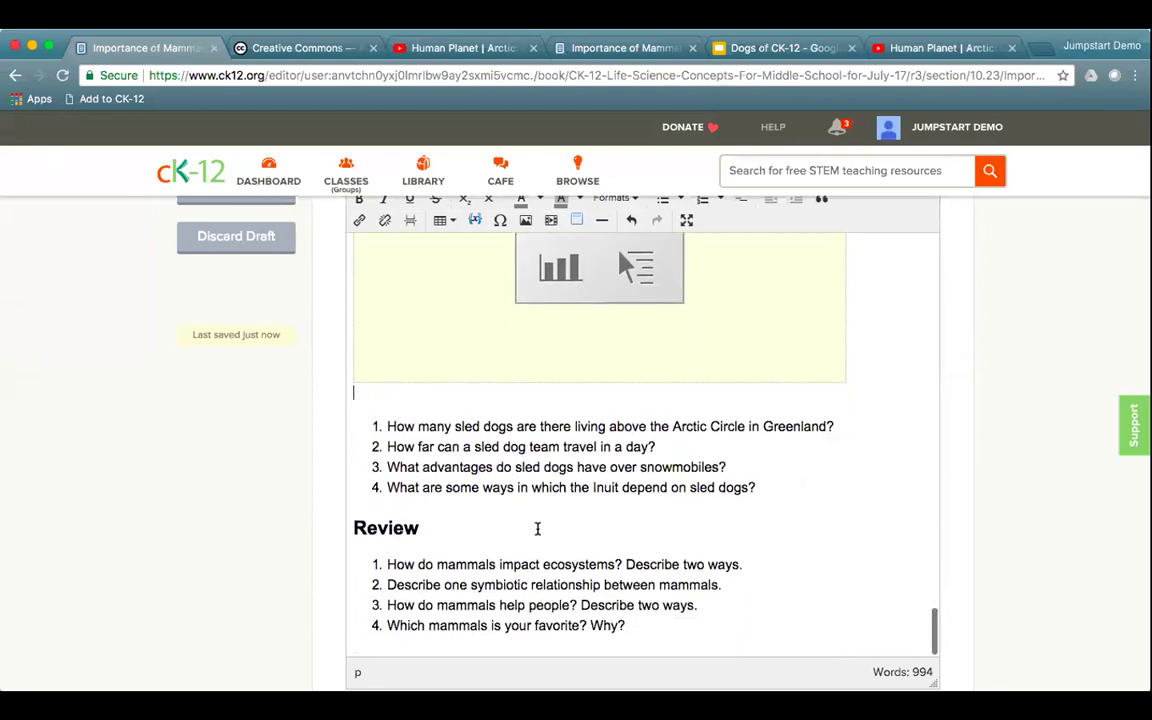
click(652, 624)
key(Return)
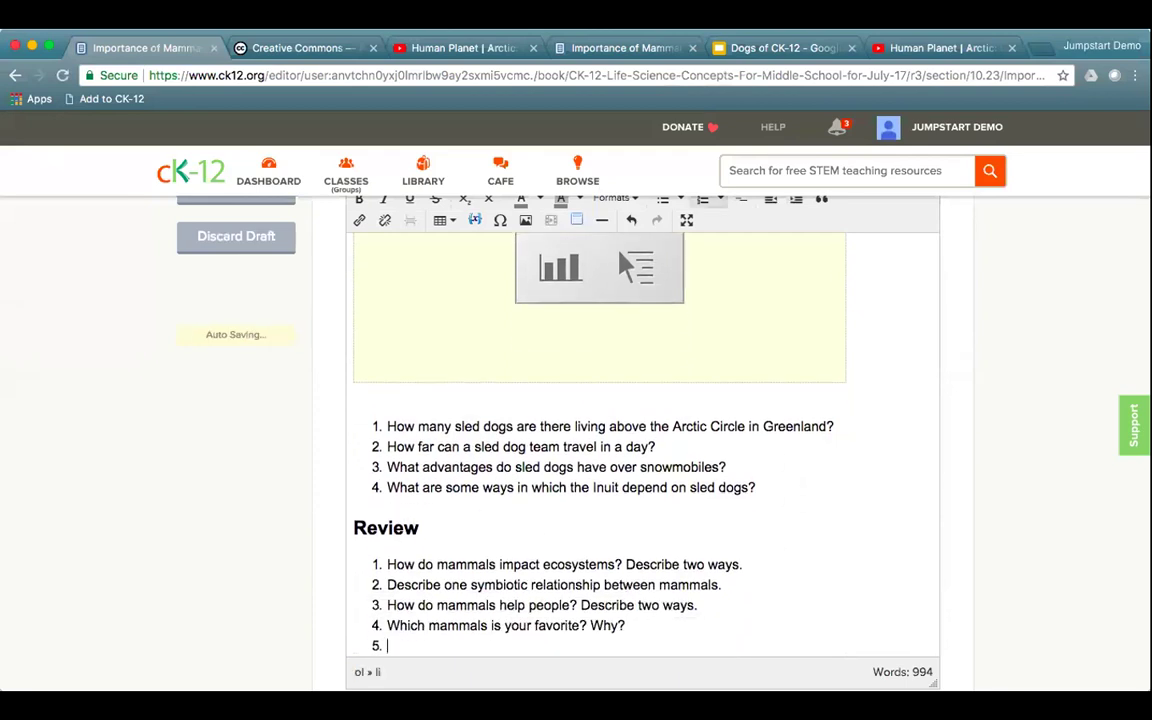
key(Return)
text(Also, try this practice:)
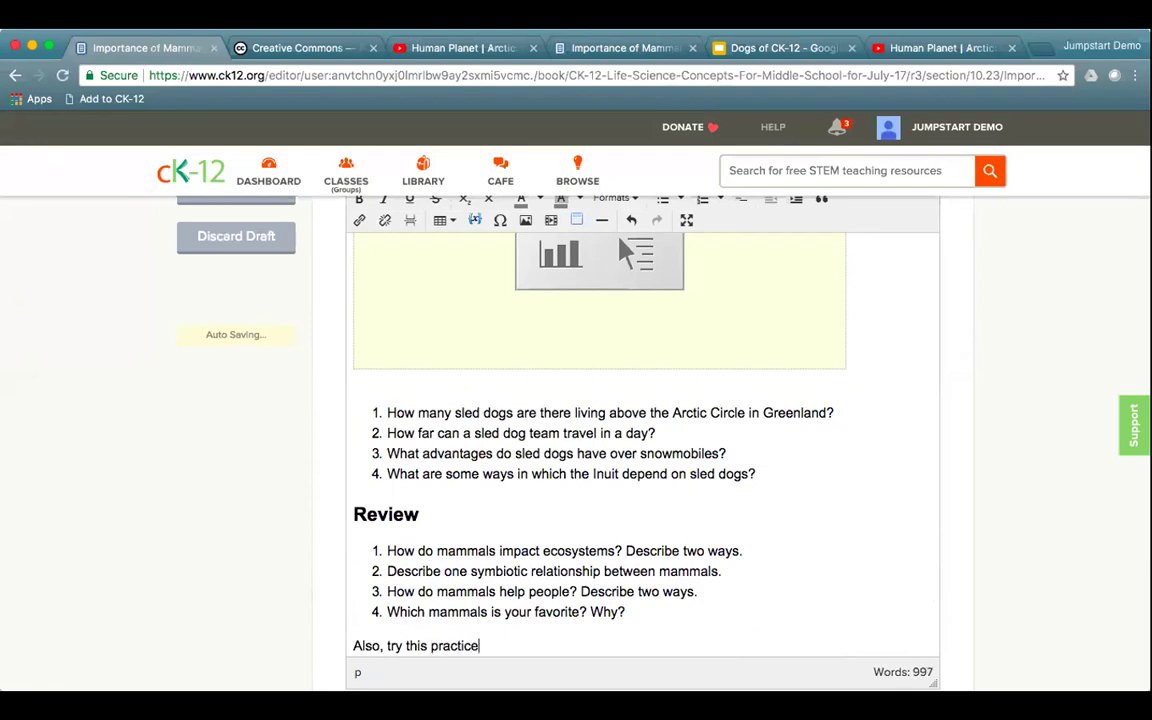
key(Return)
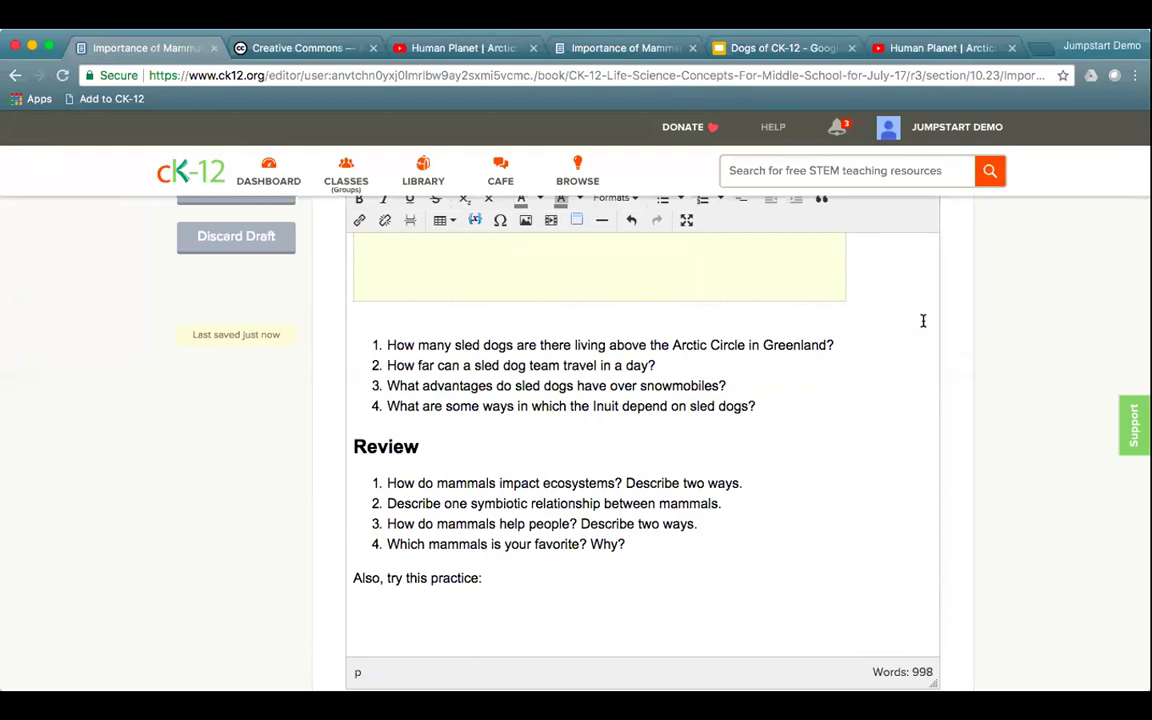
Review the section's details, from description and learning objectives down to tags and concept node, and return to editing the content
scroll(985, 563, down, 2)
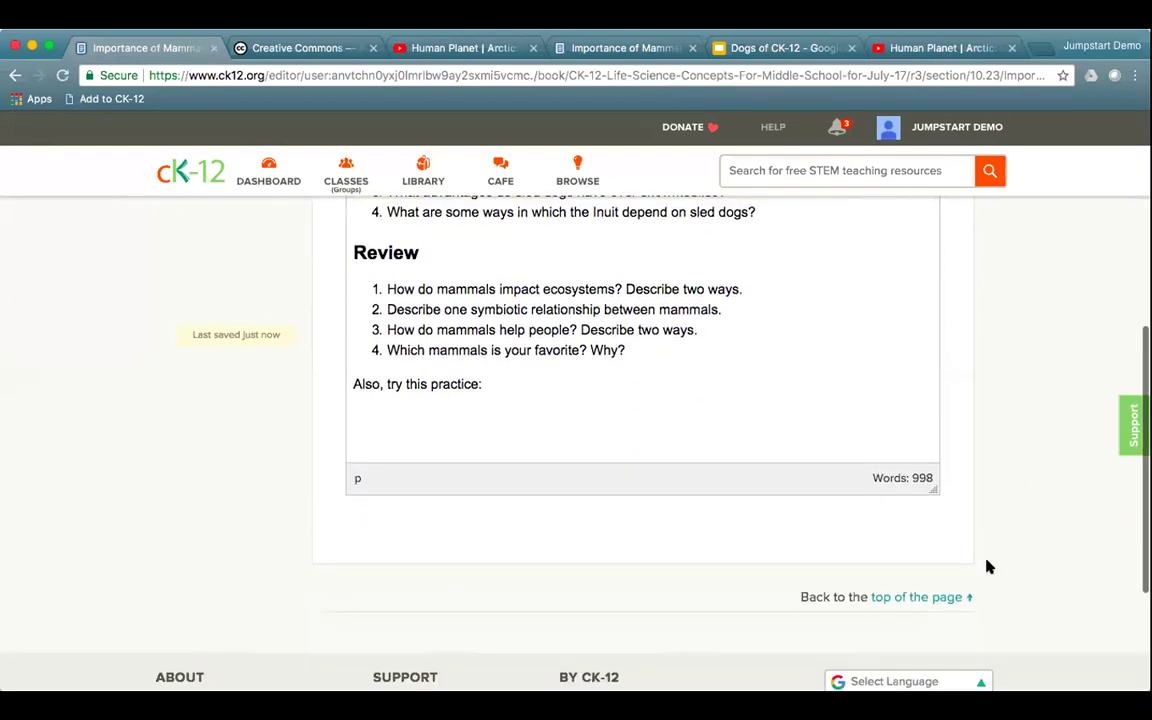
scroll(985, 563, up, 5)
scroll(986, 567, down, 5)
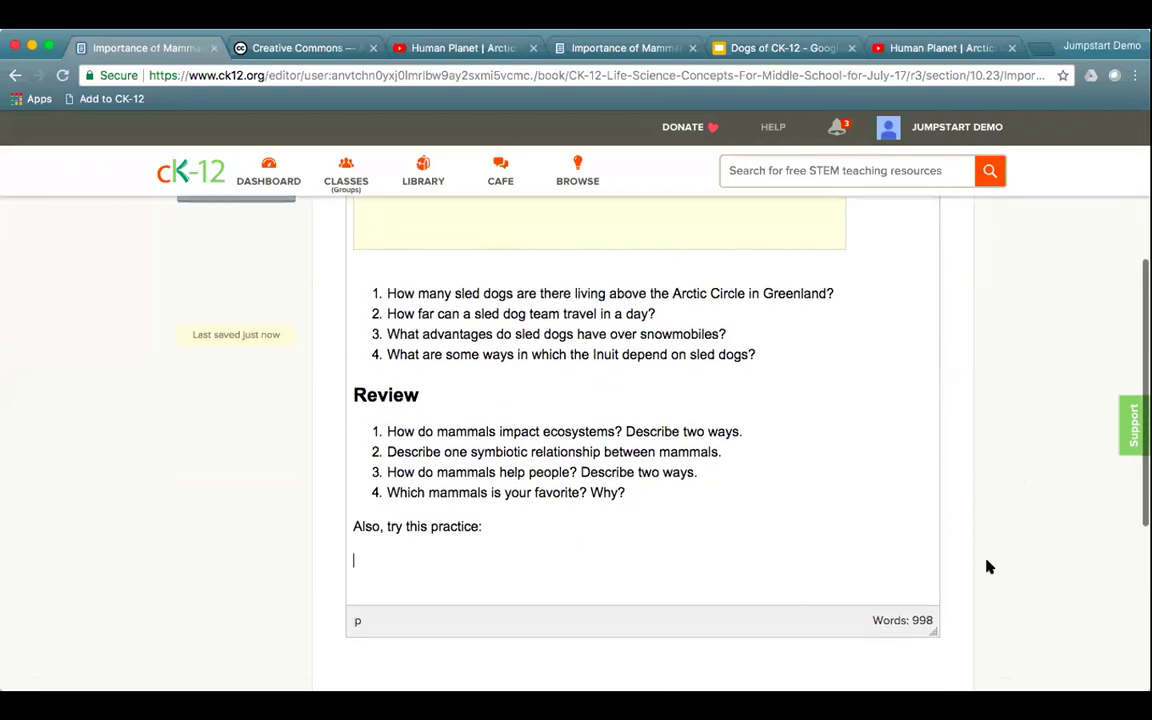
scroll(986, 567, up, 5)
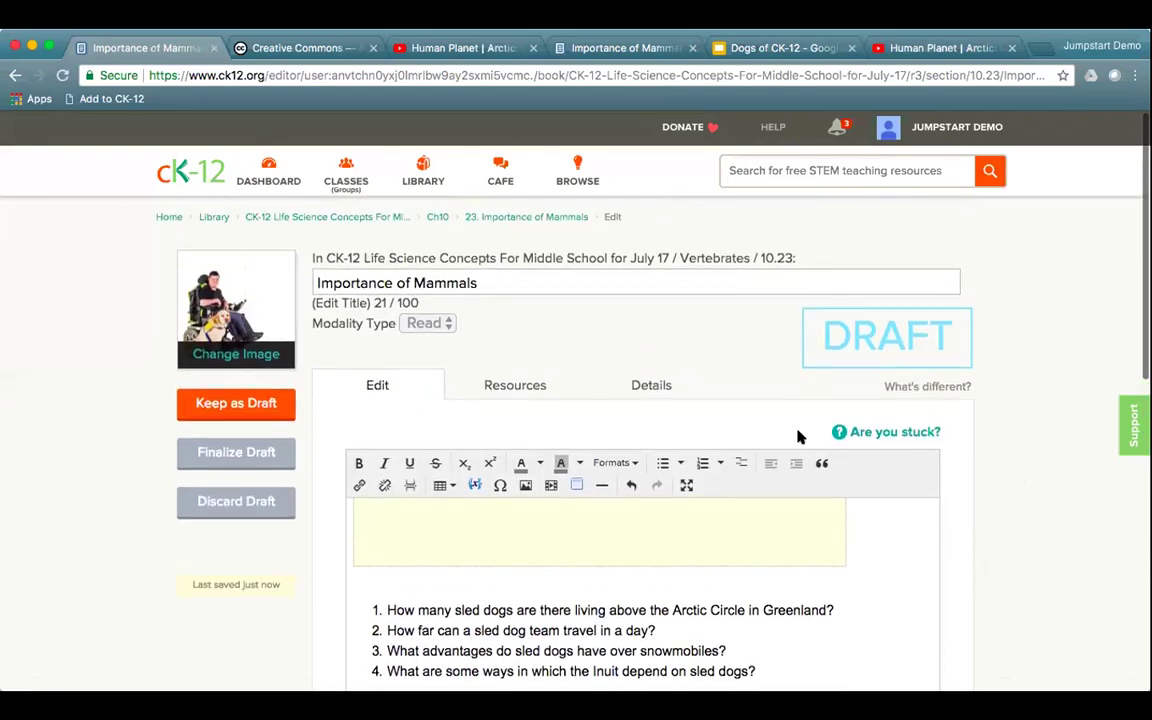
click(645, 386)
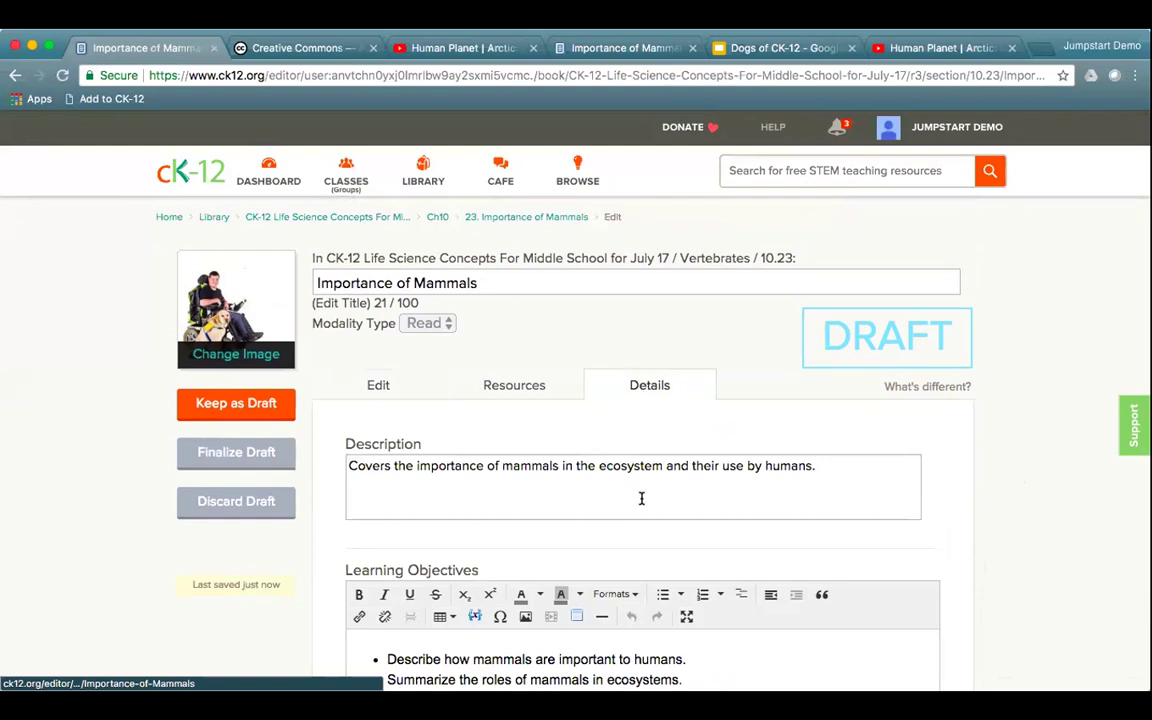
scroll(641, 498, down, 5)
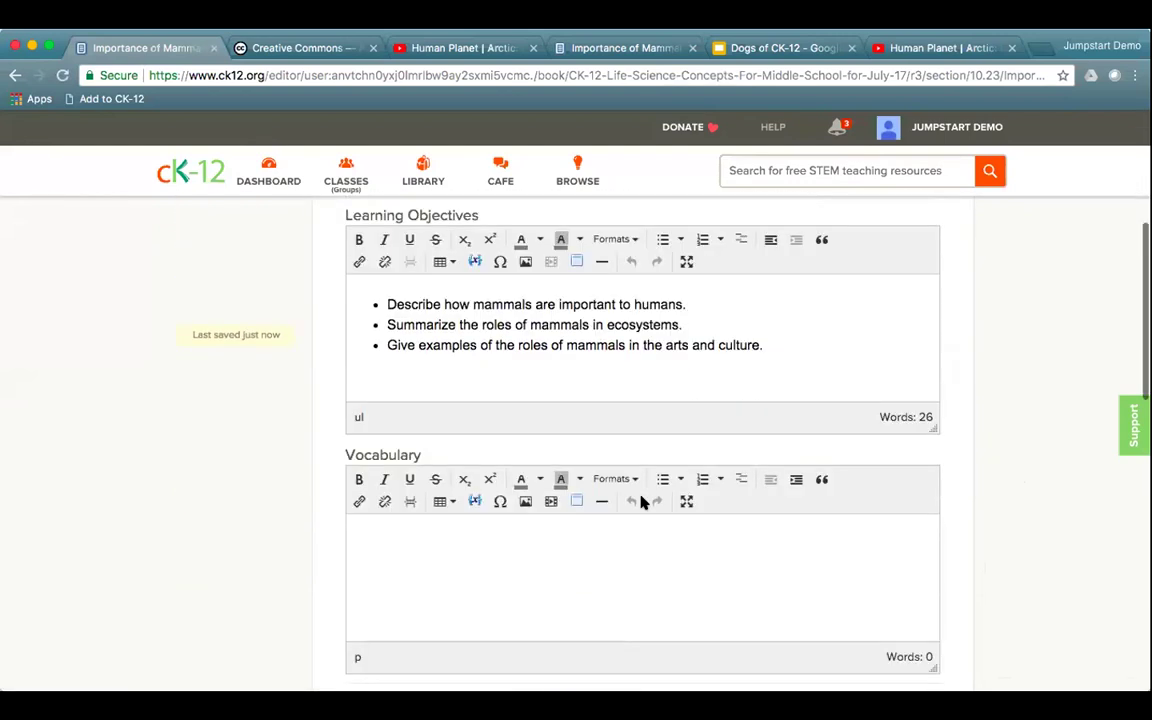
scroll(641, 501, down, 10)
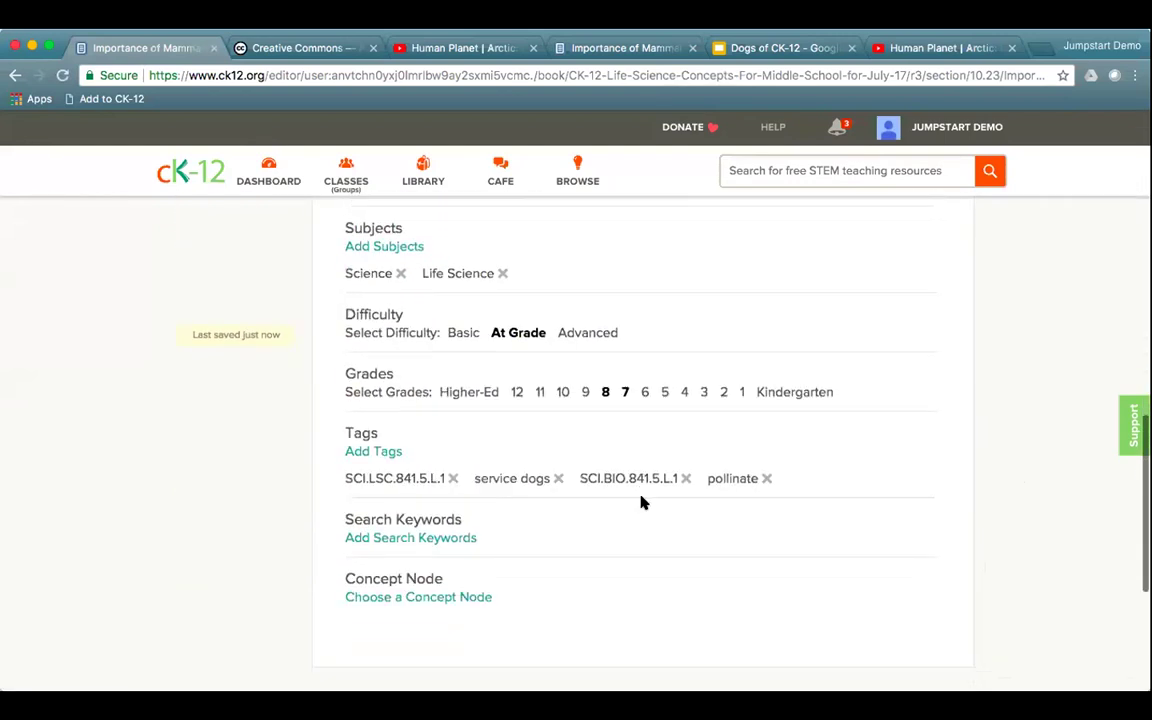
scroll(643, 502, down, 1)
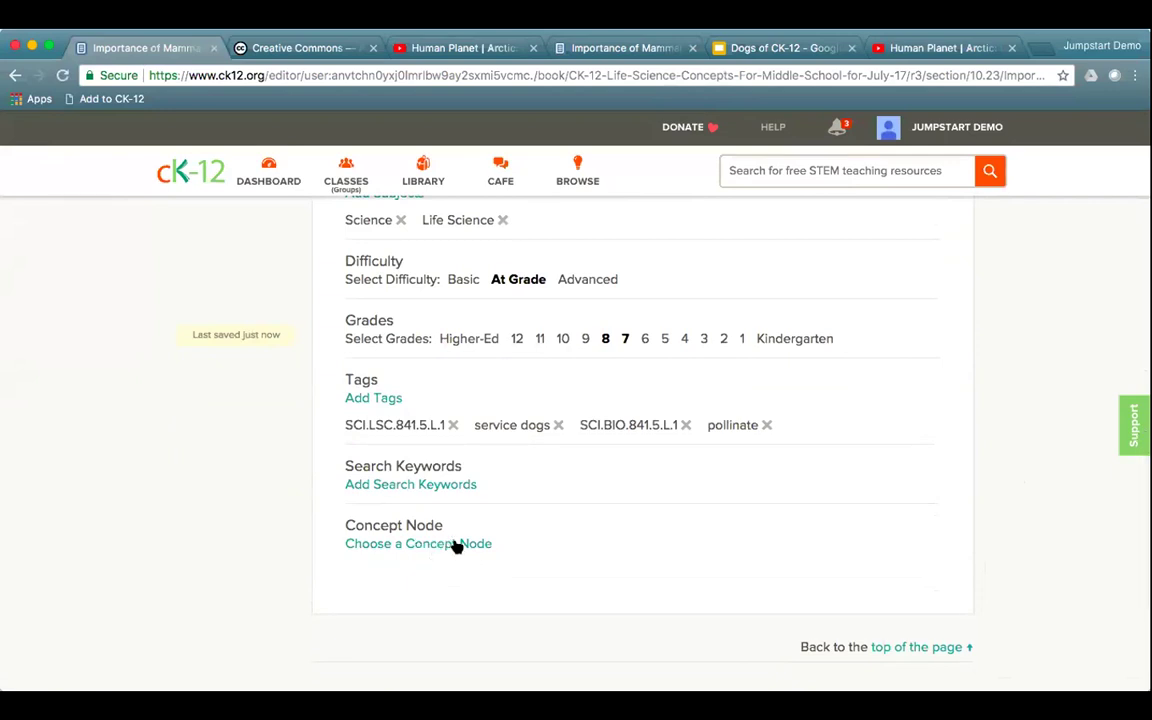
scroll(488, 542, up, 15)
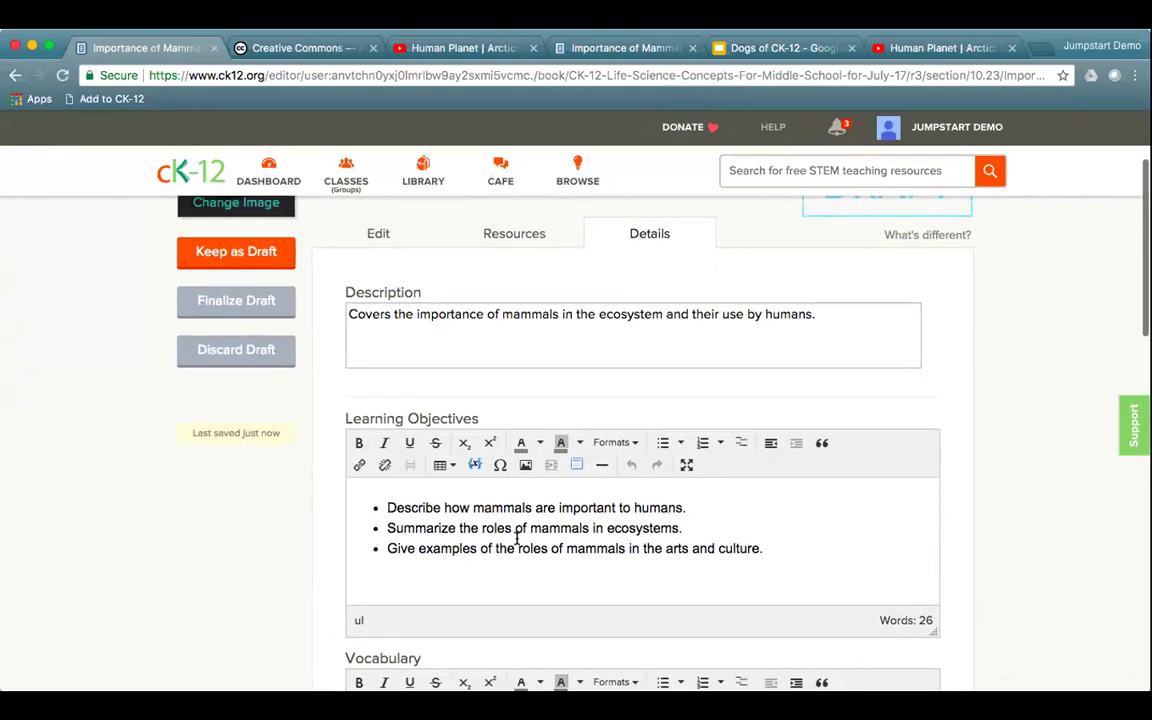
click(377, 228)
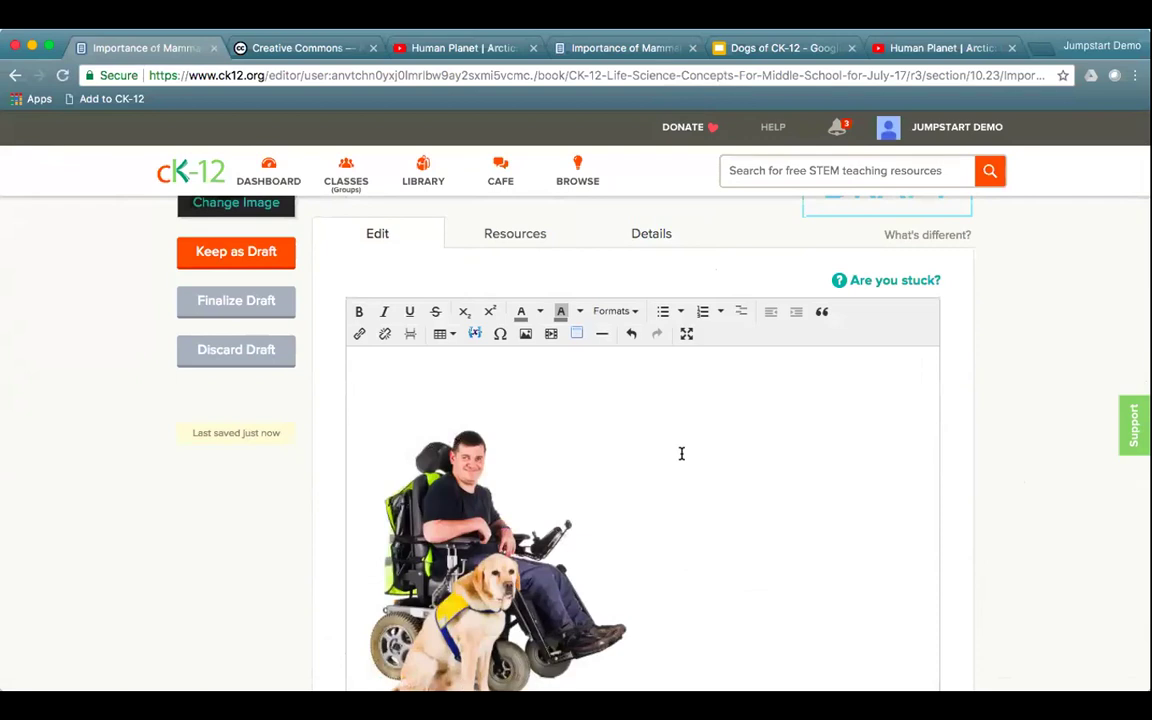
scroll(681, 453, down, 5)
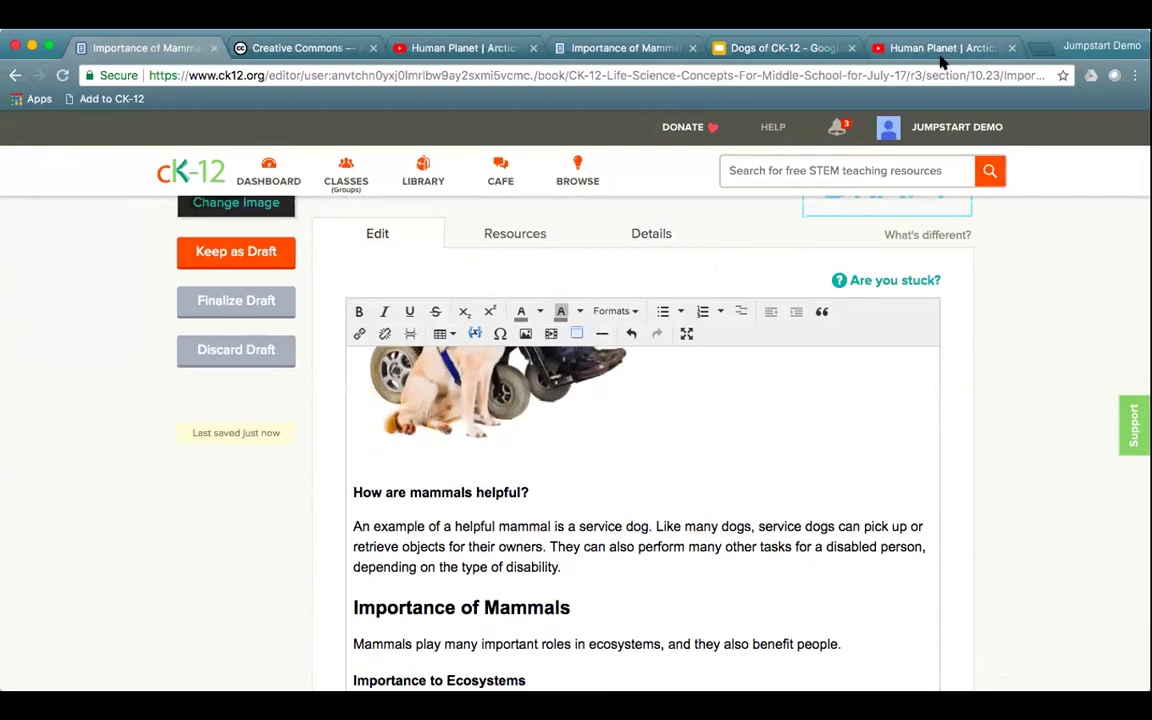
Open the CK-12 site in a new browser tab and search it for "importance of mammal"
click(1041, 47)
text(ck)
key(Return)
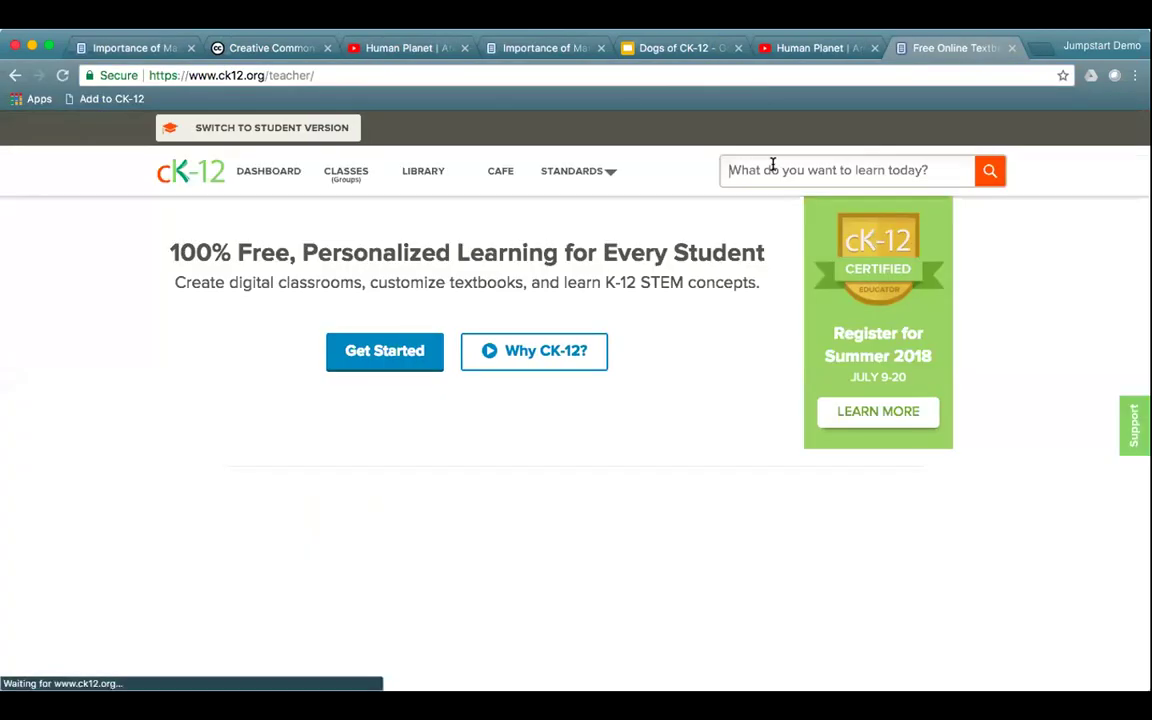
click(771, 162)
text(im)
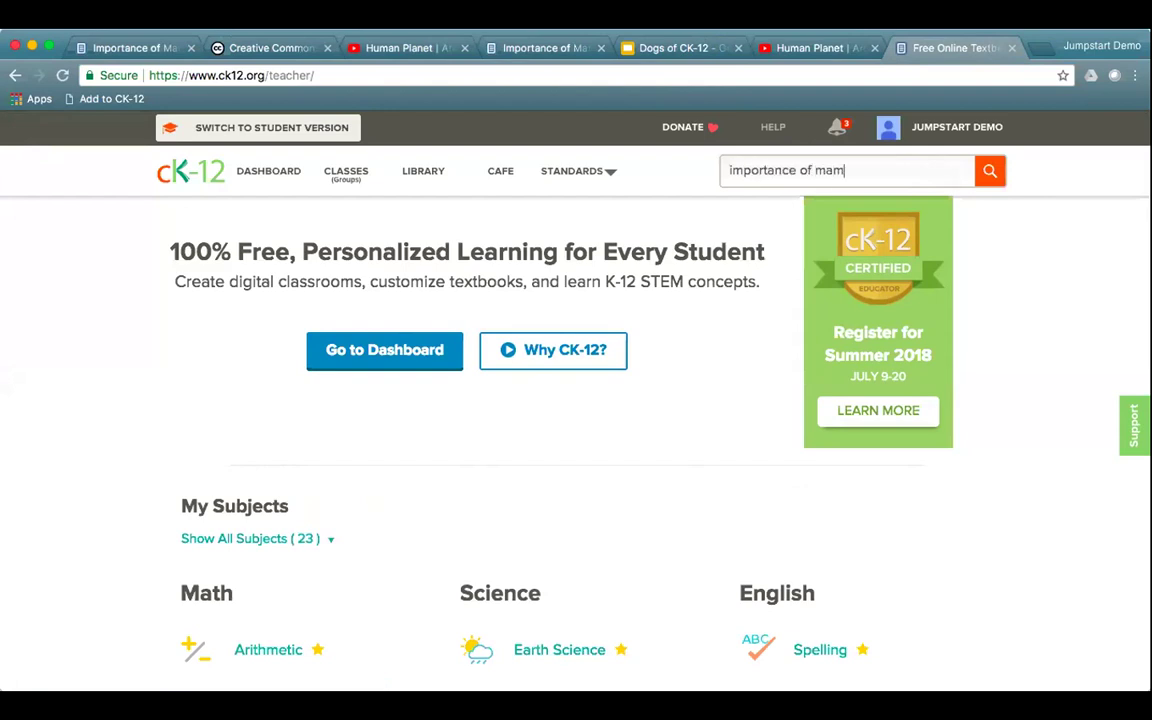
text(portance of mam)
key(BackSpace)
text(al)
key(Return)
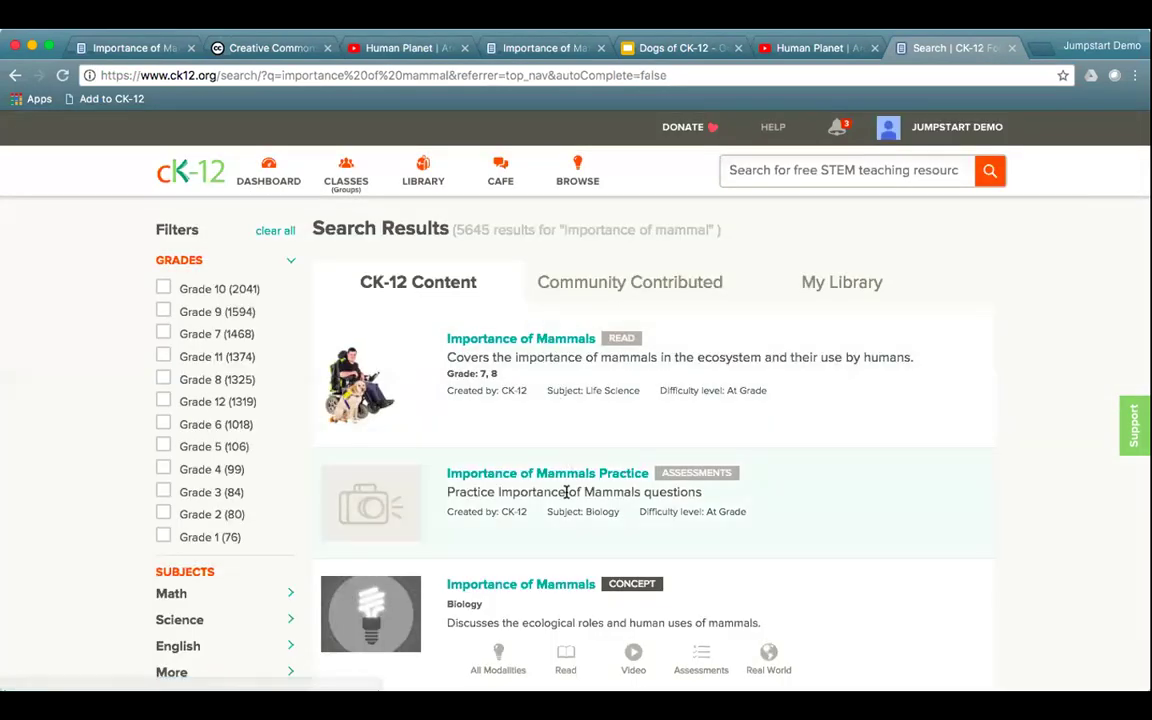
Open the Importance of Mammals biology concept from the search results and go to its practice
scroll(570, 512, down, 1)
scroll(560, 490, down, 1)
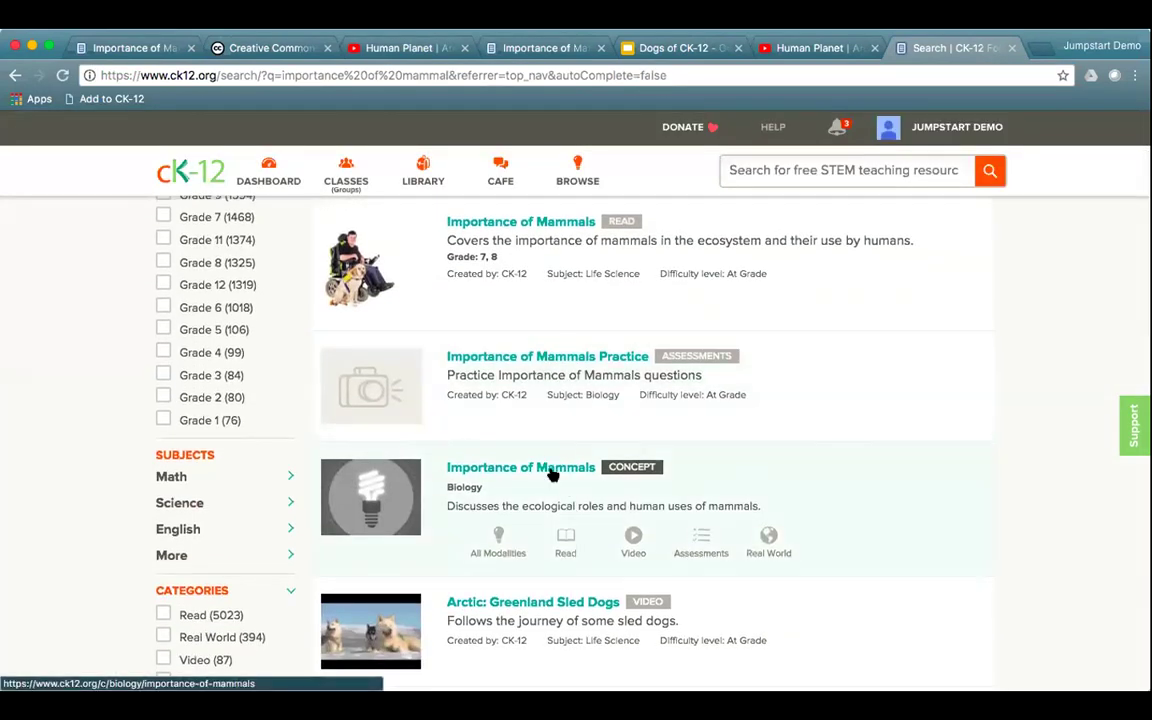
click(553, 470)
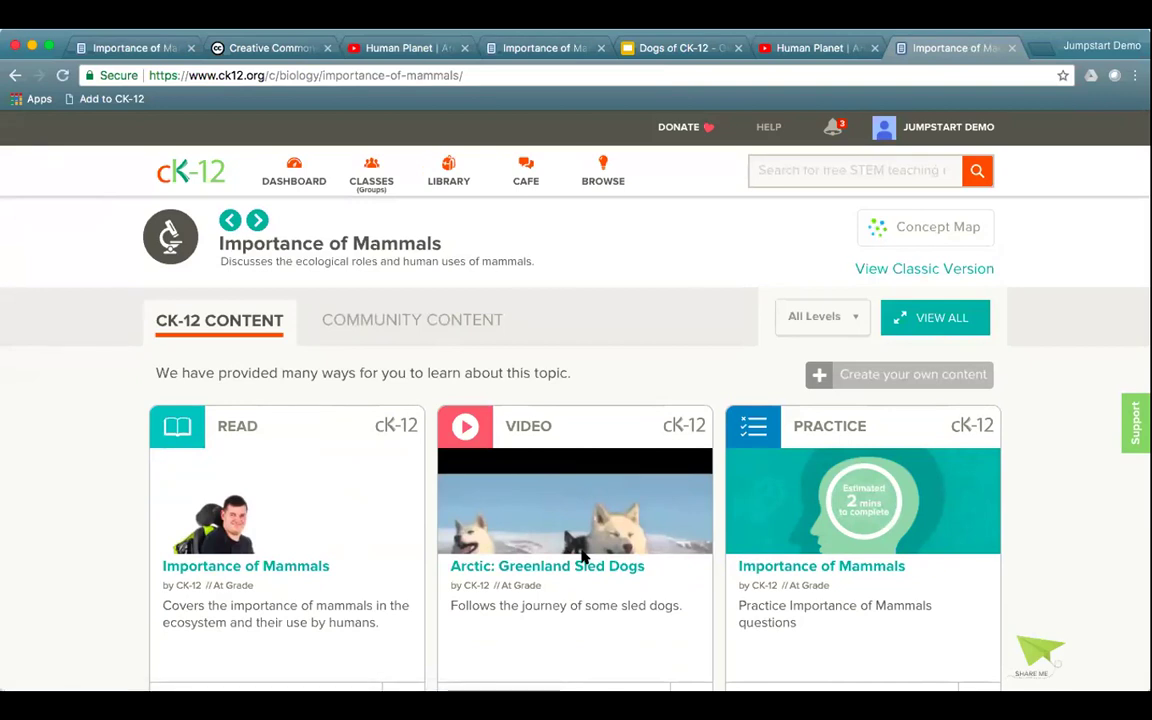
scroll(597, 558, down, 2)
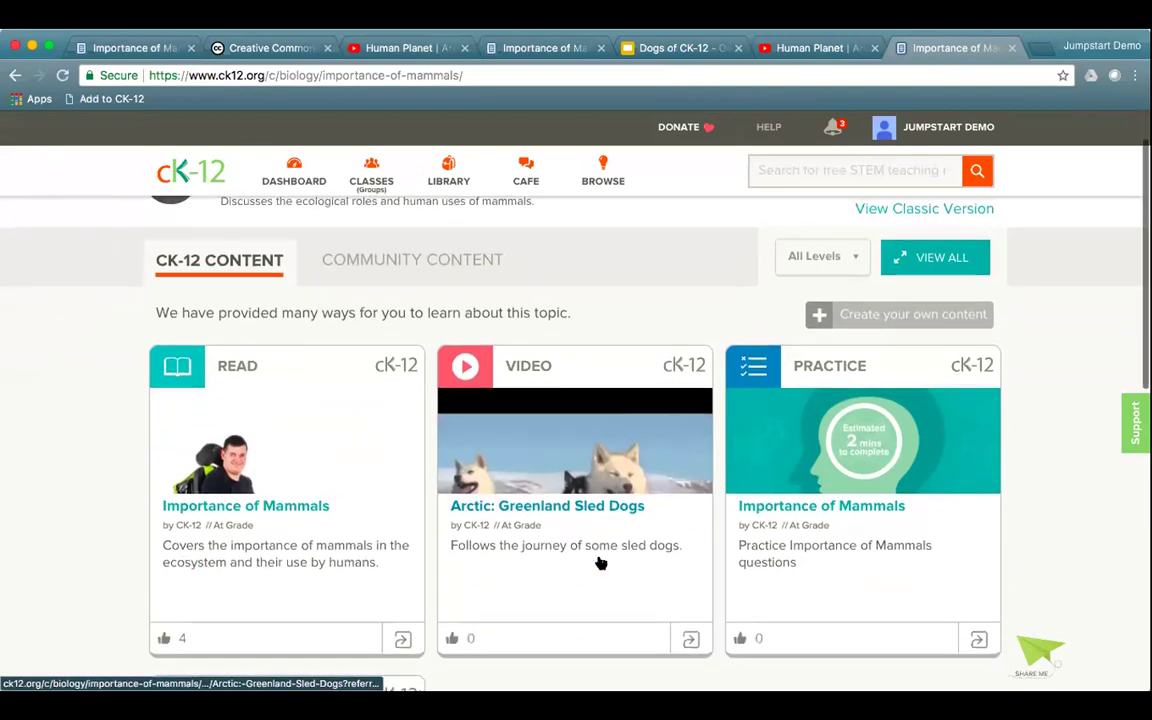
click(806, 496)
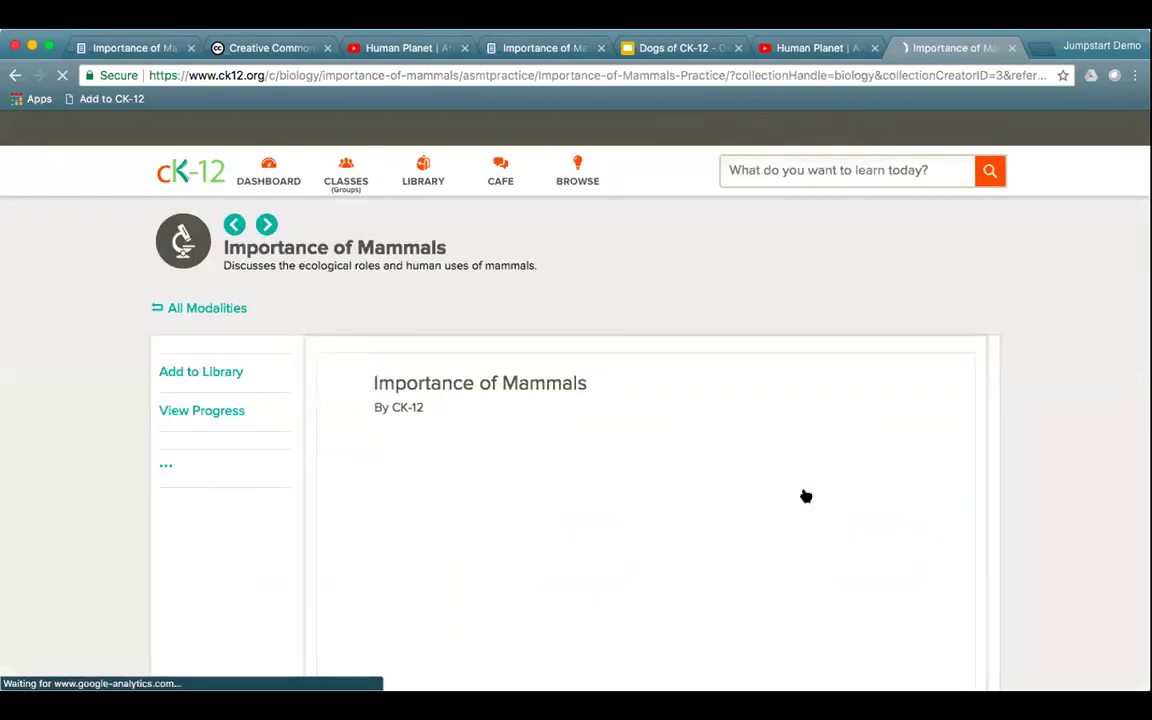
Show the embed code of the Importance of Mammals practice and copy the whole iframe code
scroll(247, 558, down, 2)
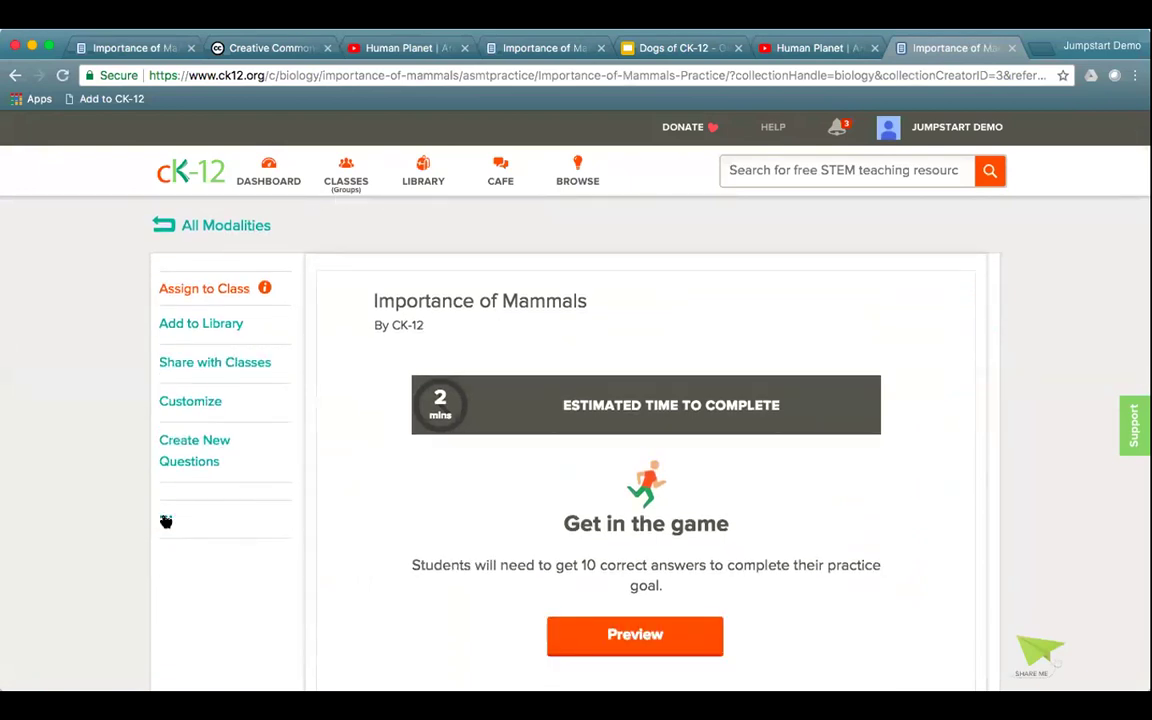
click(166, 518)
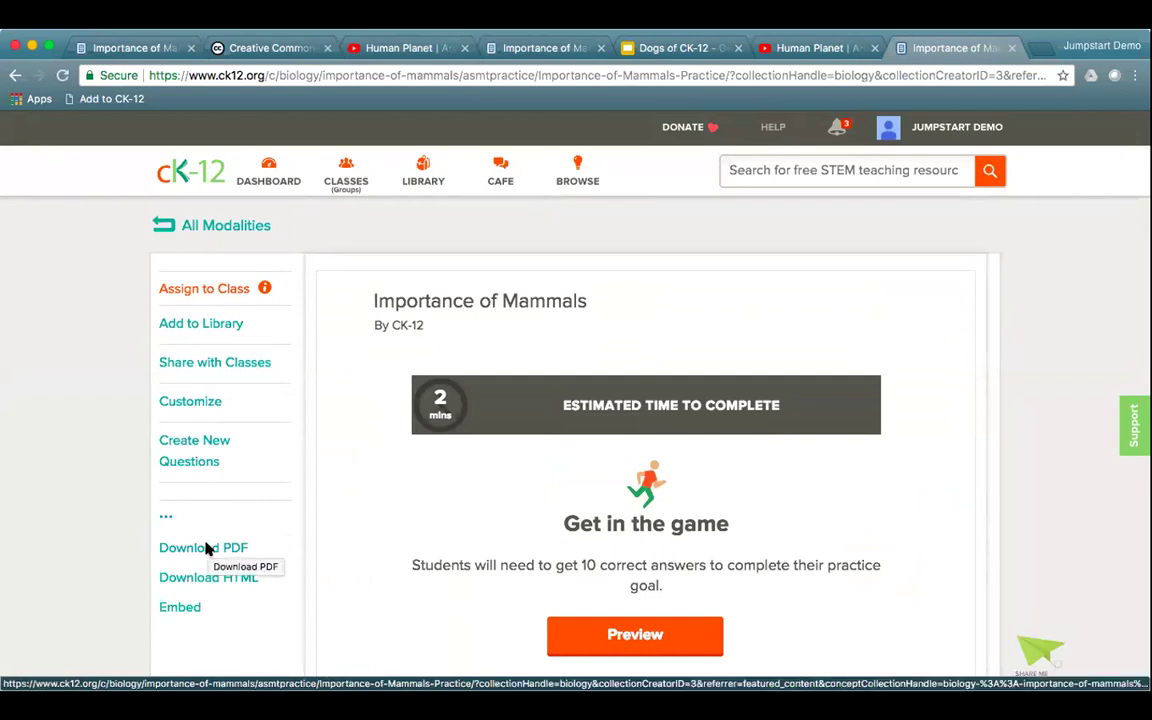
click(172, 608)
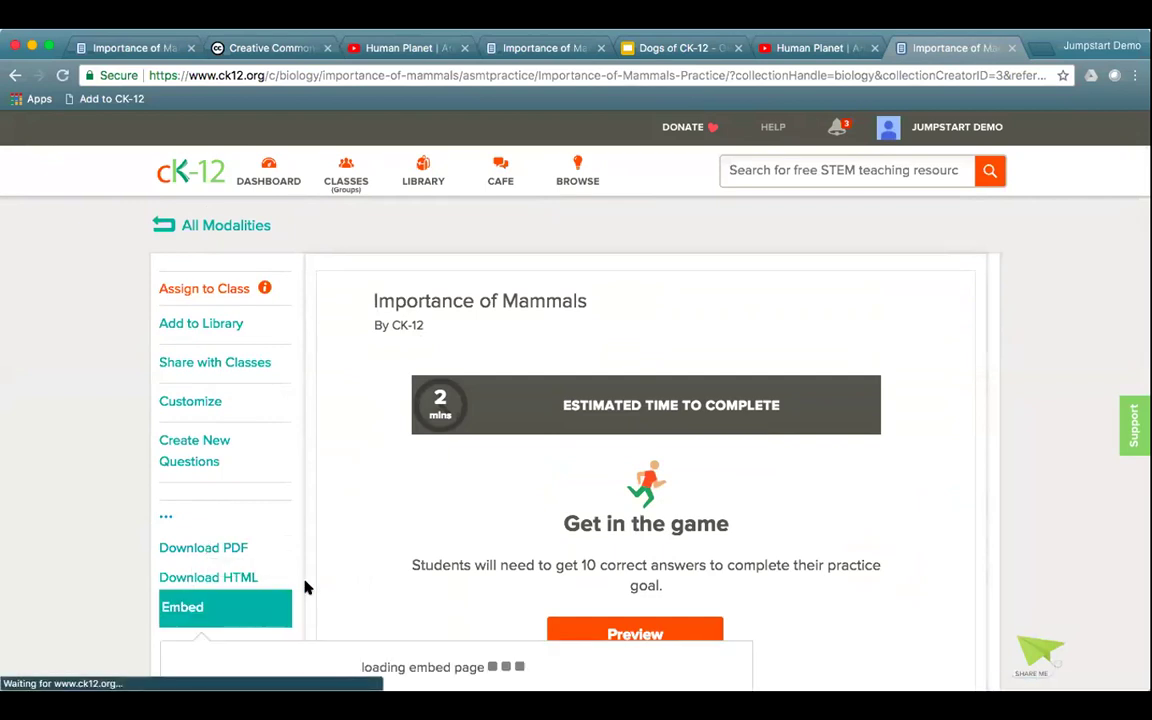
drag(514, 571, 188, 540)
key(super+c)
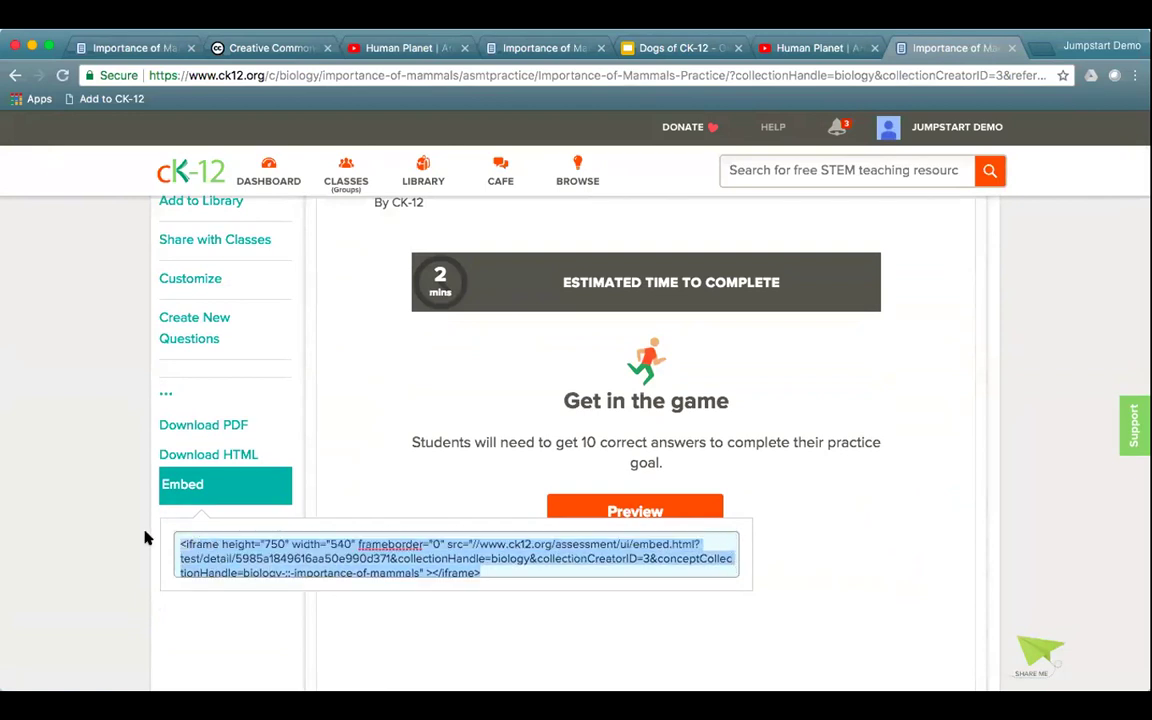
Back in the section editor, embed the copied practice iframe below "Also, try this practice:", previewing it before inserting
click(130, 47)
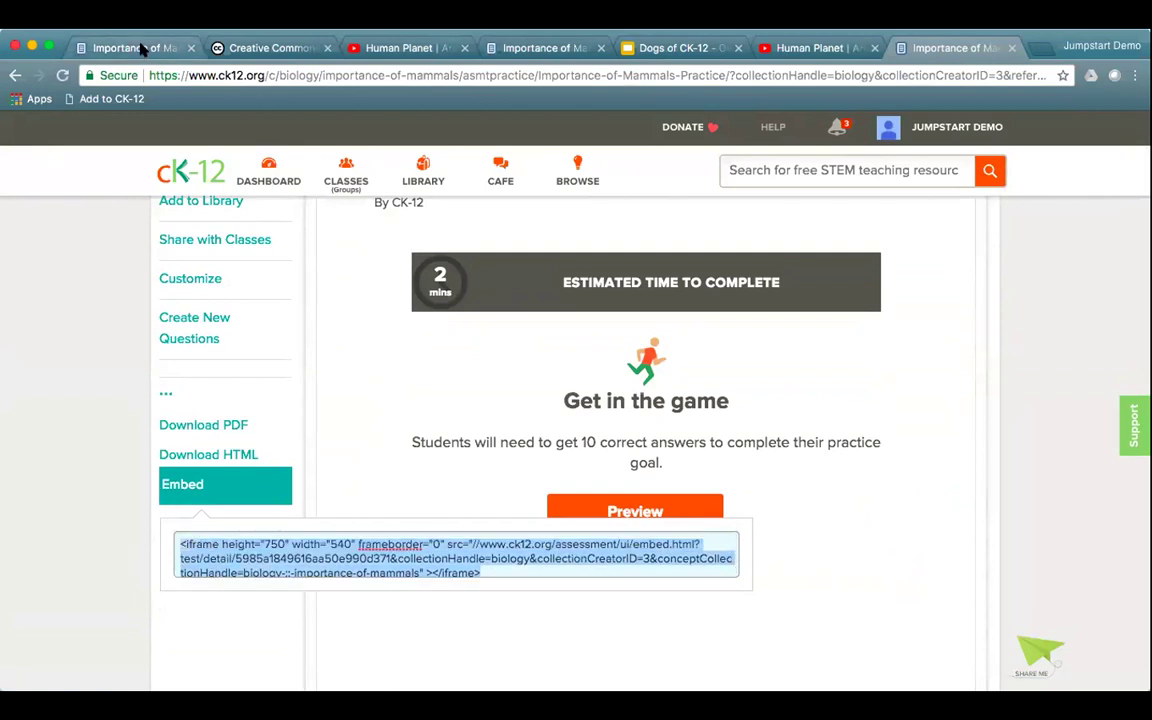
scroll(646, 495, down, 20)
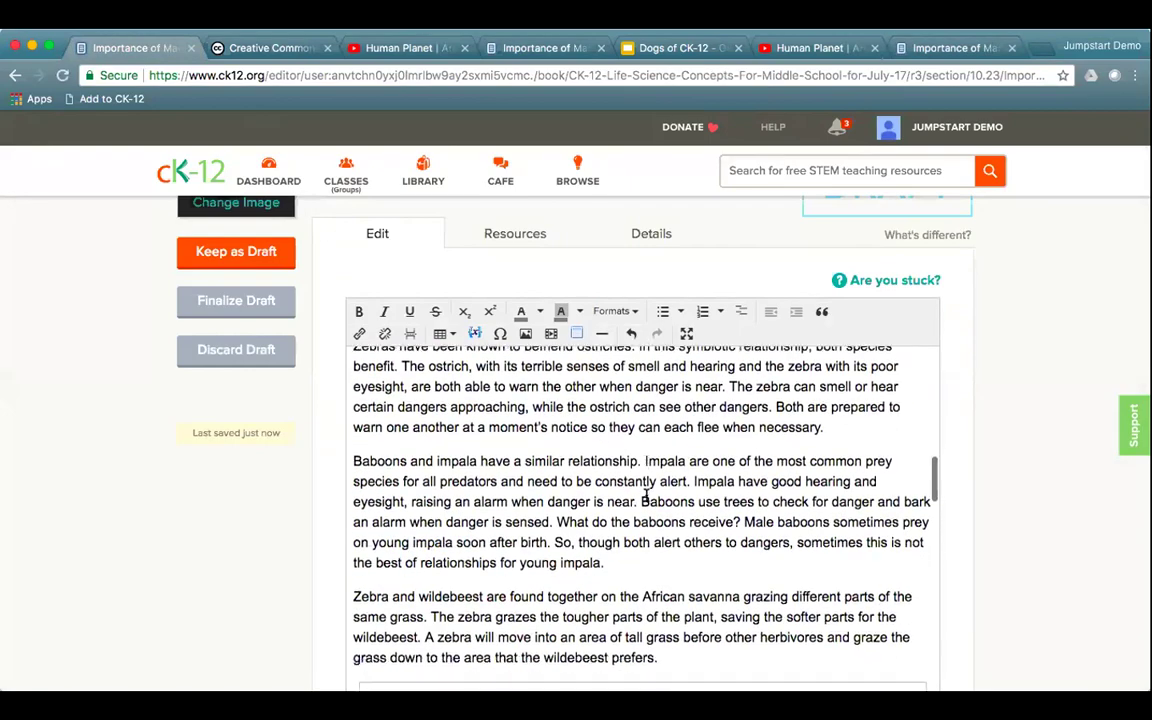
scroll(646, 495, down, 20)
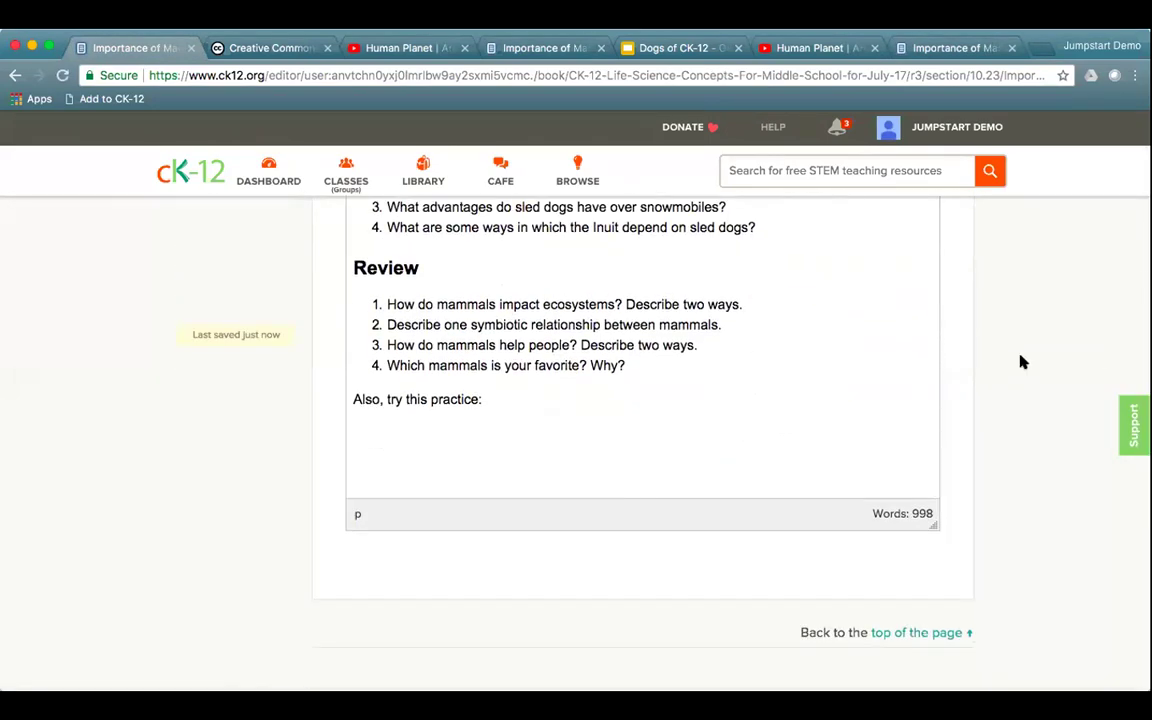
scroll(1021, 360, up, 2)
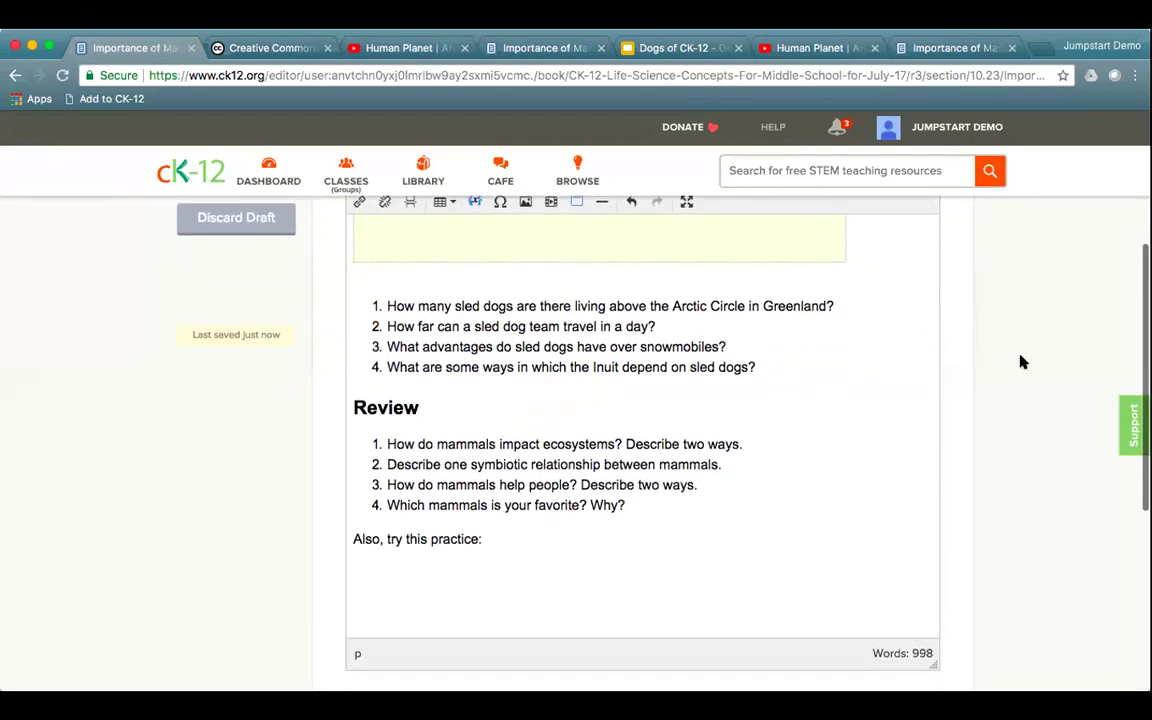
click(551, 201)
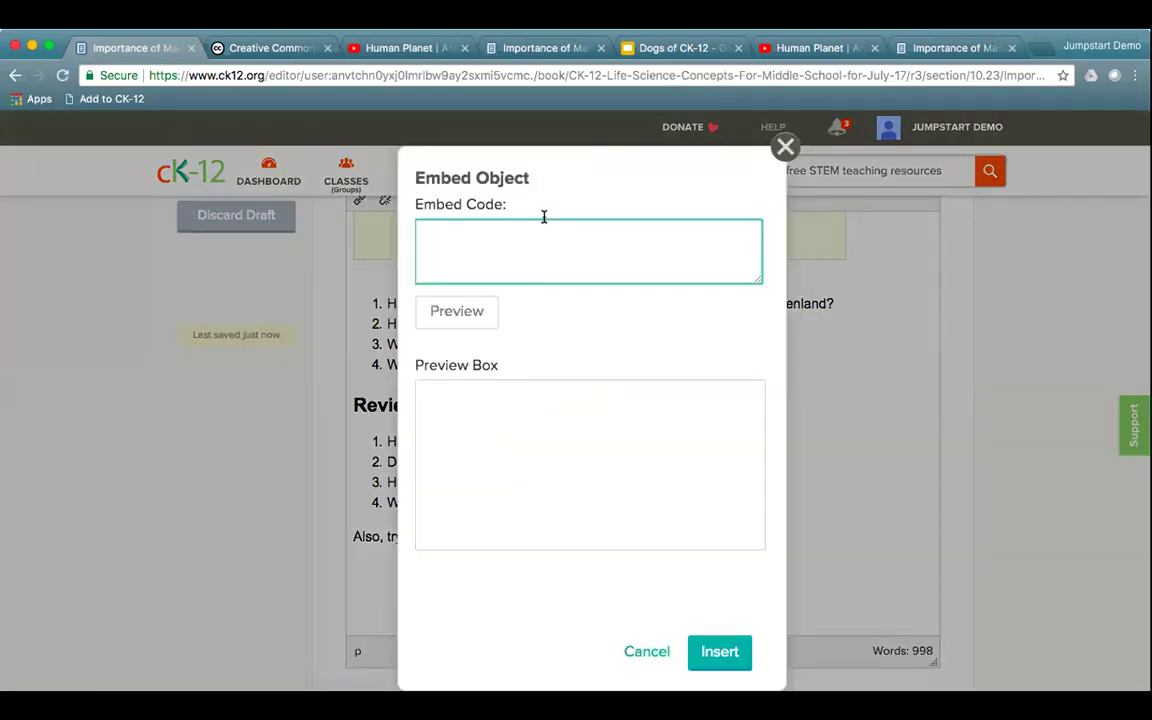
key(super+v)
click(458, 312)
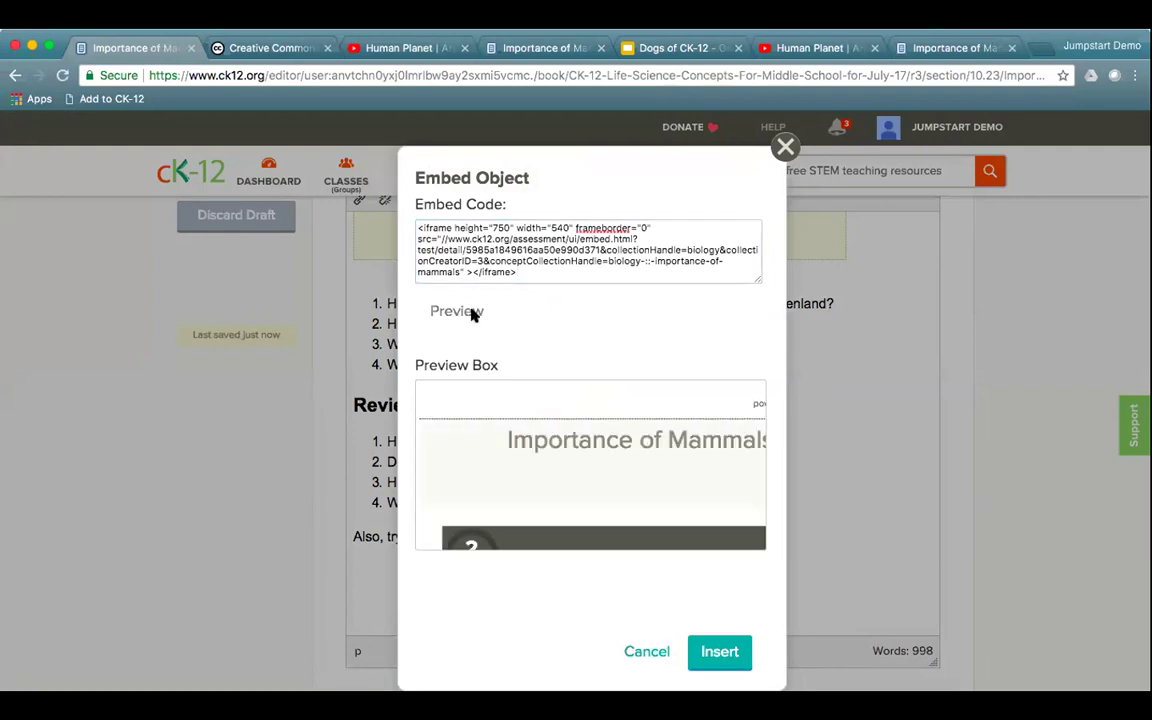
scroll(609, 507, down, 5)
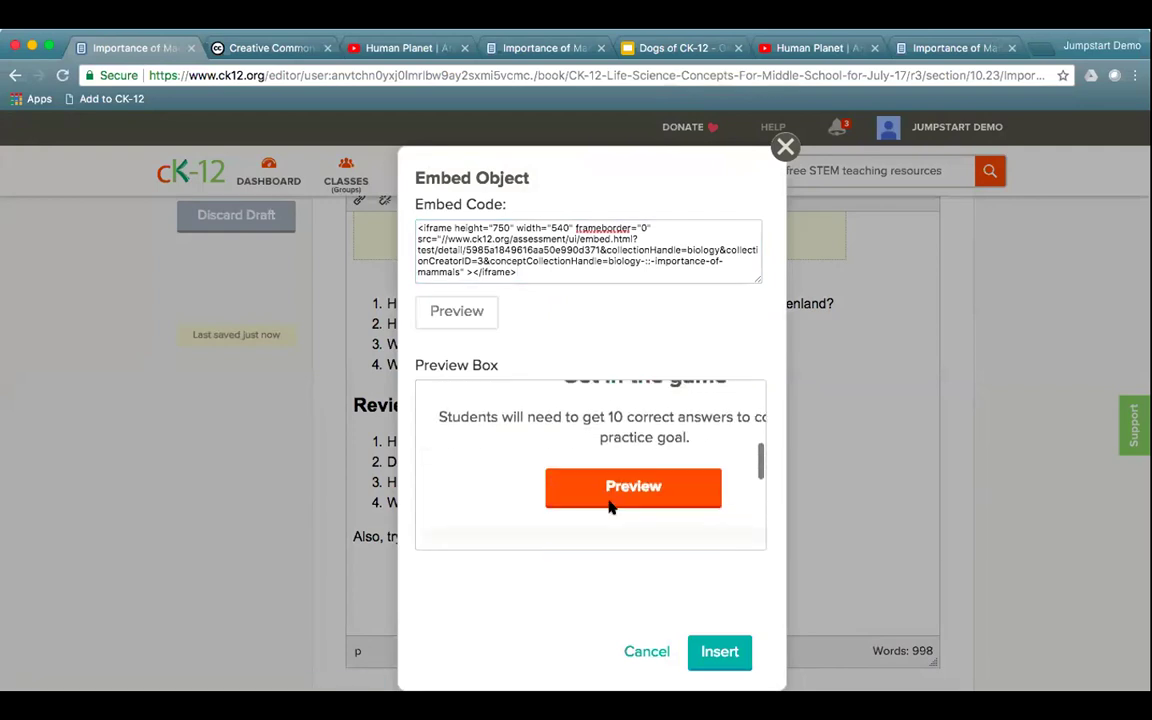
click(722, 650)
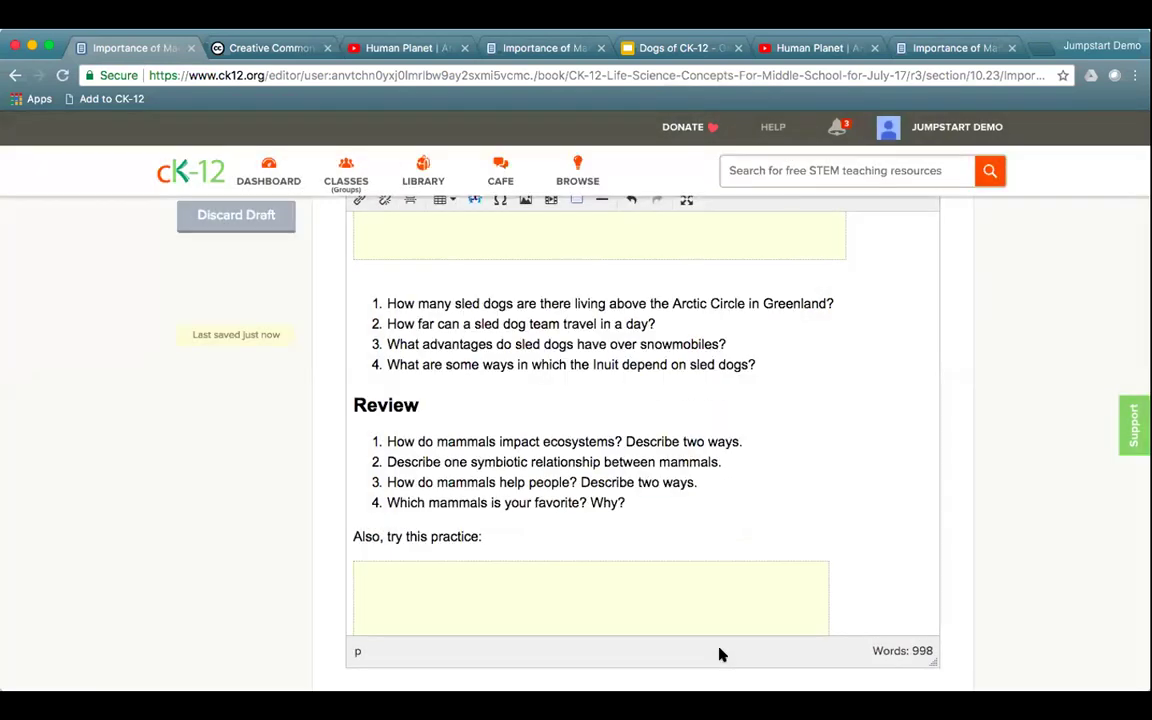
scroll(838, 479, down, 4)
scroll(836, 476, up, 3)
Return to the Importance of Mammals practice page and, from the concept's list of all modalities, open its CK-12 reading
click(946, 47)
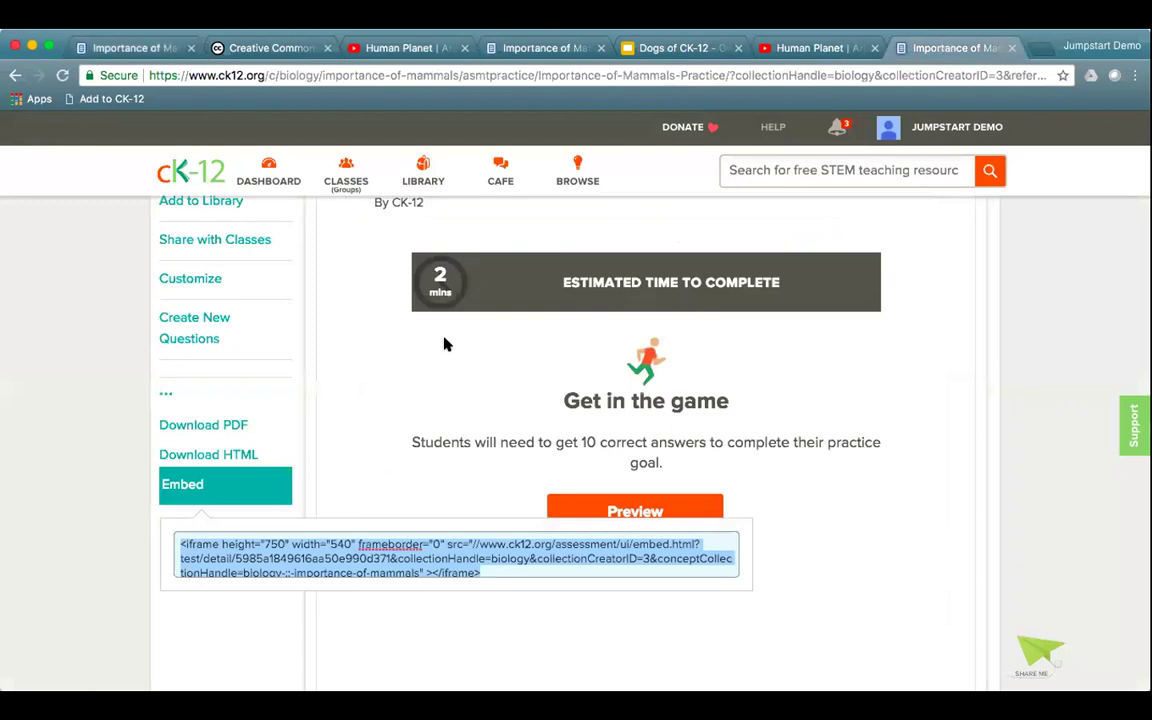
scroll(440, 346, up, 3)
click(230, 226)
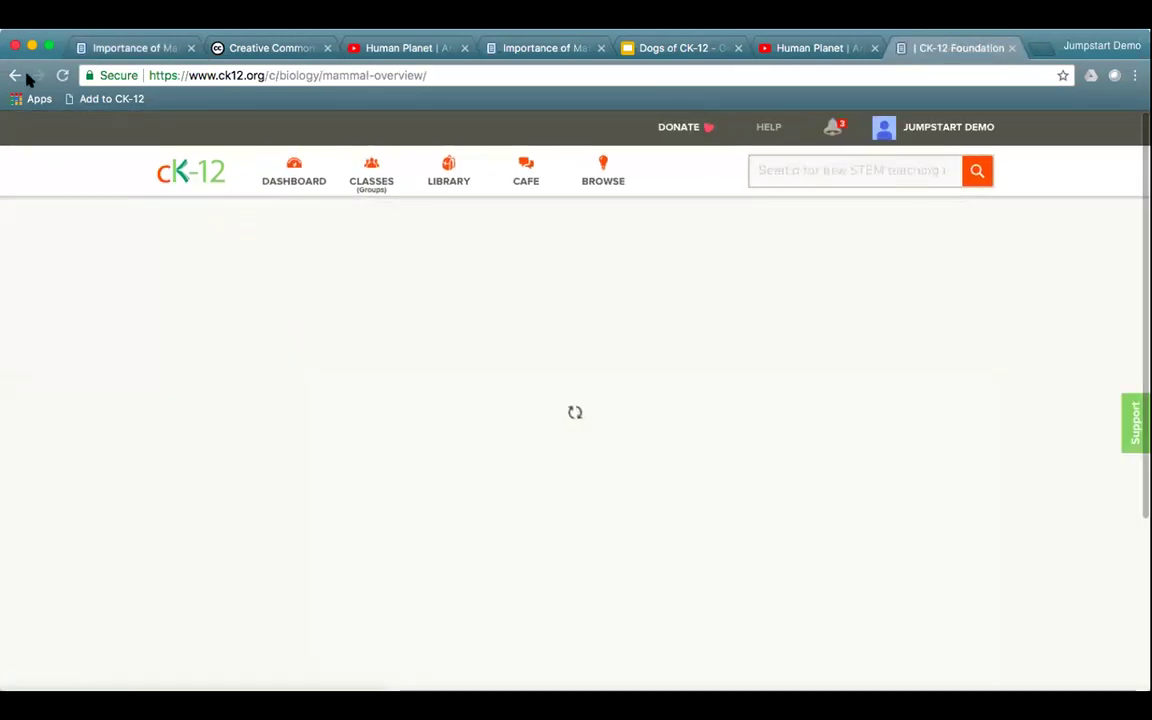
click(14, 75)
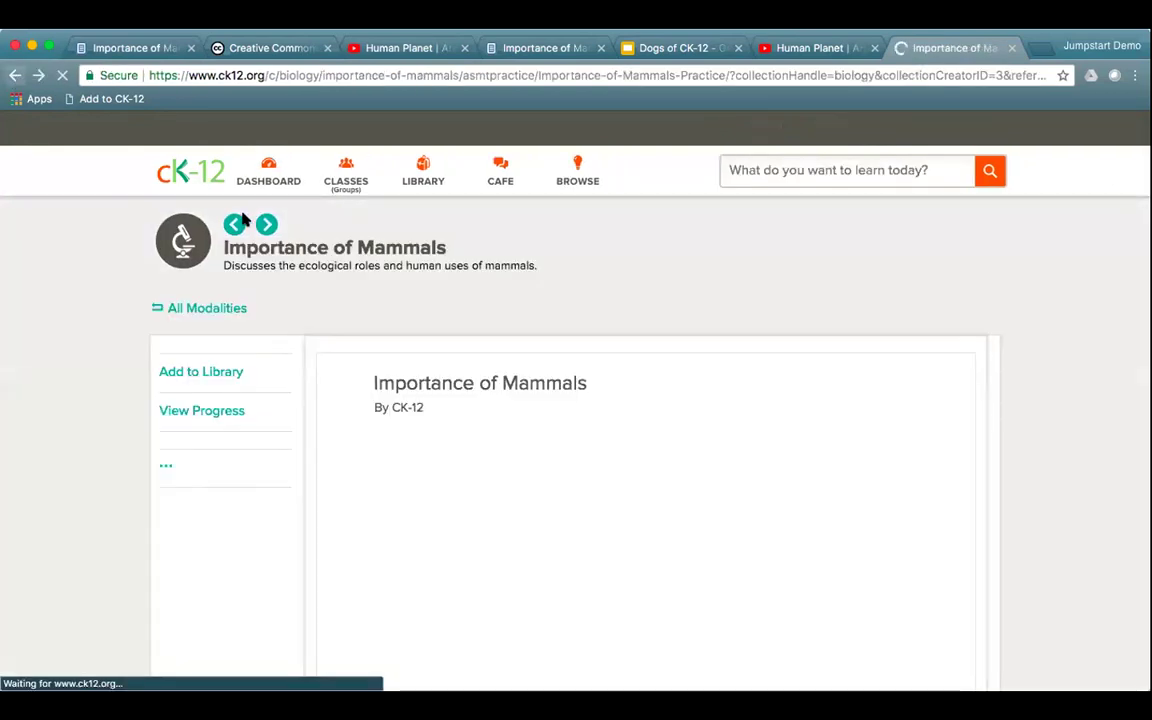
click(219, 320)
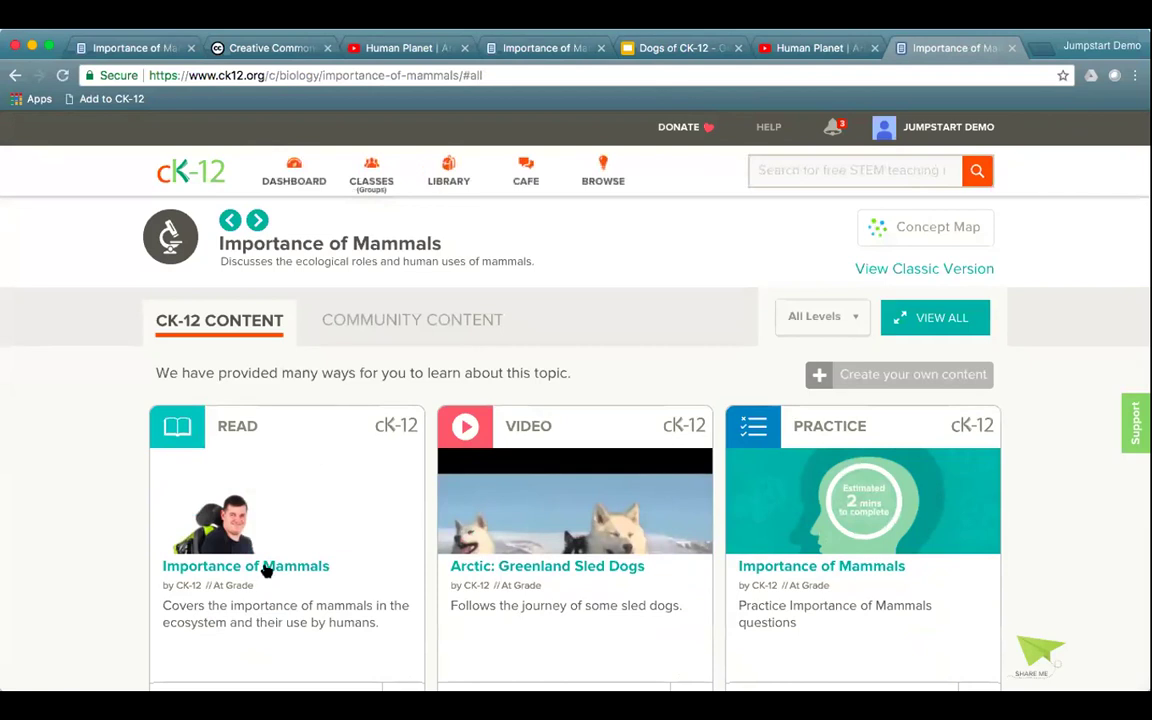
click(266, 567)
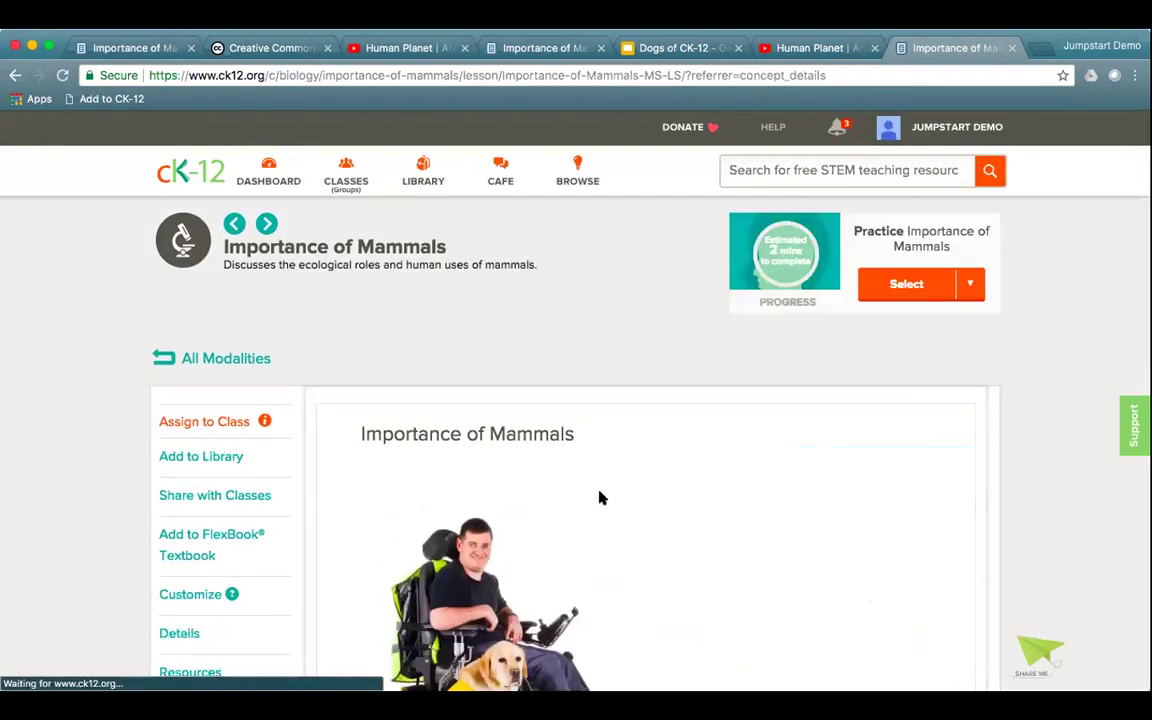
Show the details of the Importance of Mammals reading and examine its metadata, highlighting the Concept Nodes entries
scroll(600, 497, down, 5)
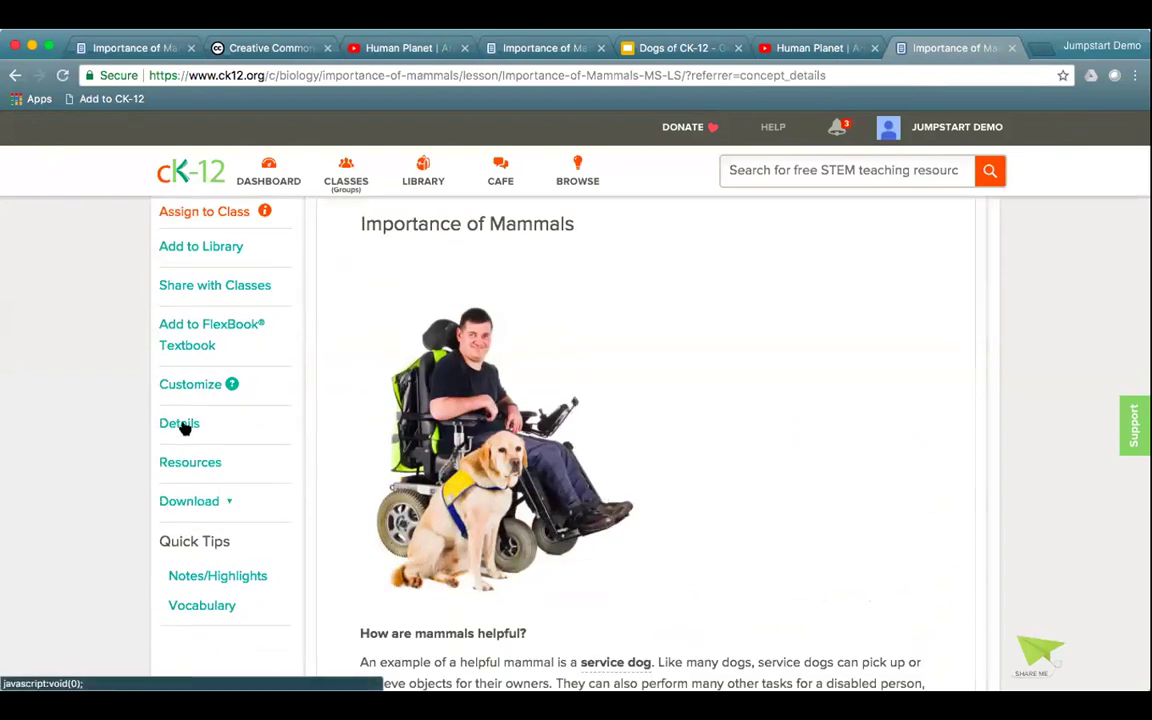
click(183, 426)
scroll(630, 501, down, 4)
scroll(630, 502, up, 5)
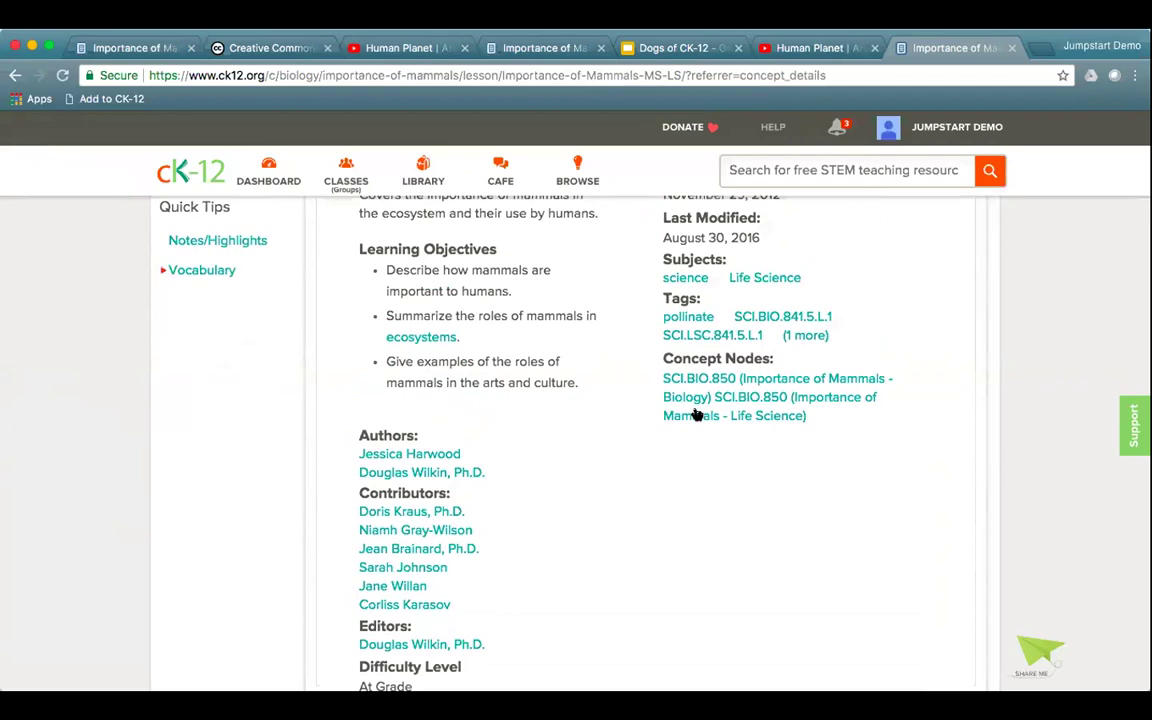
drag(726, 358, 828, 418)
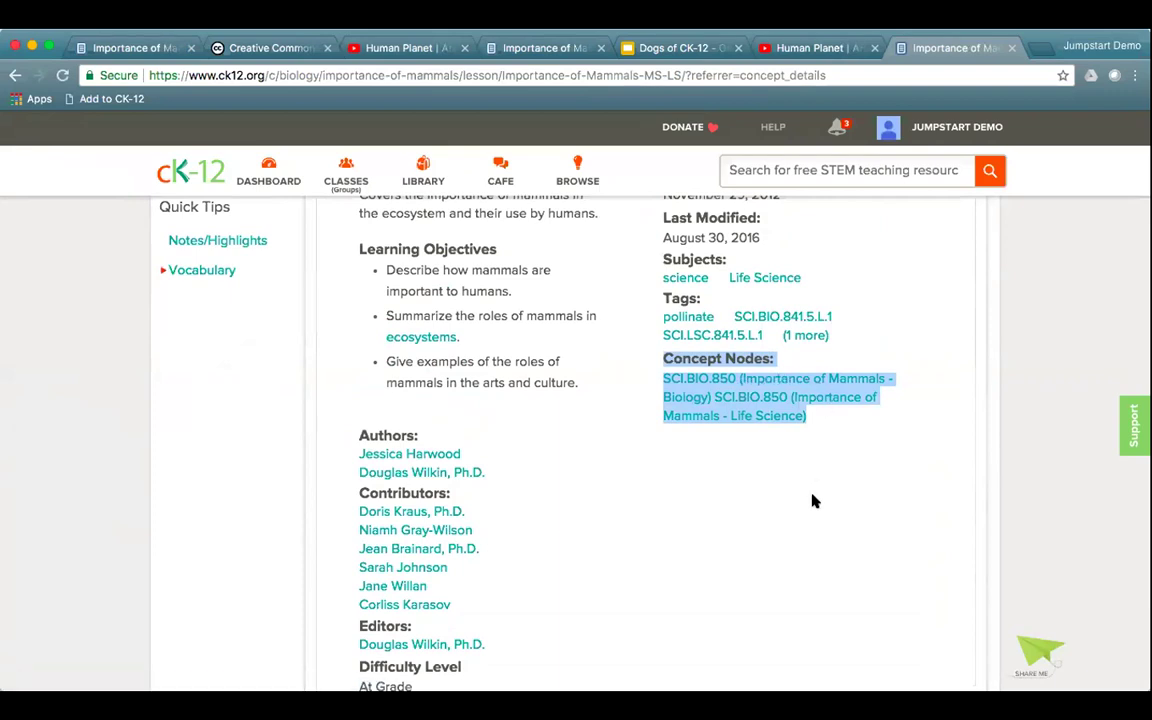
scroll(812, 500, up, 2)
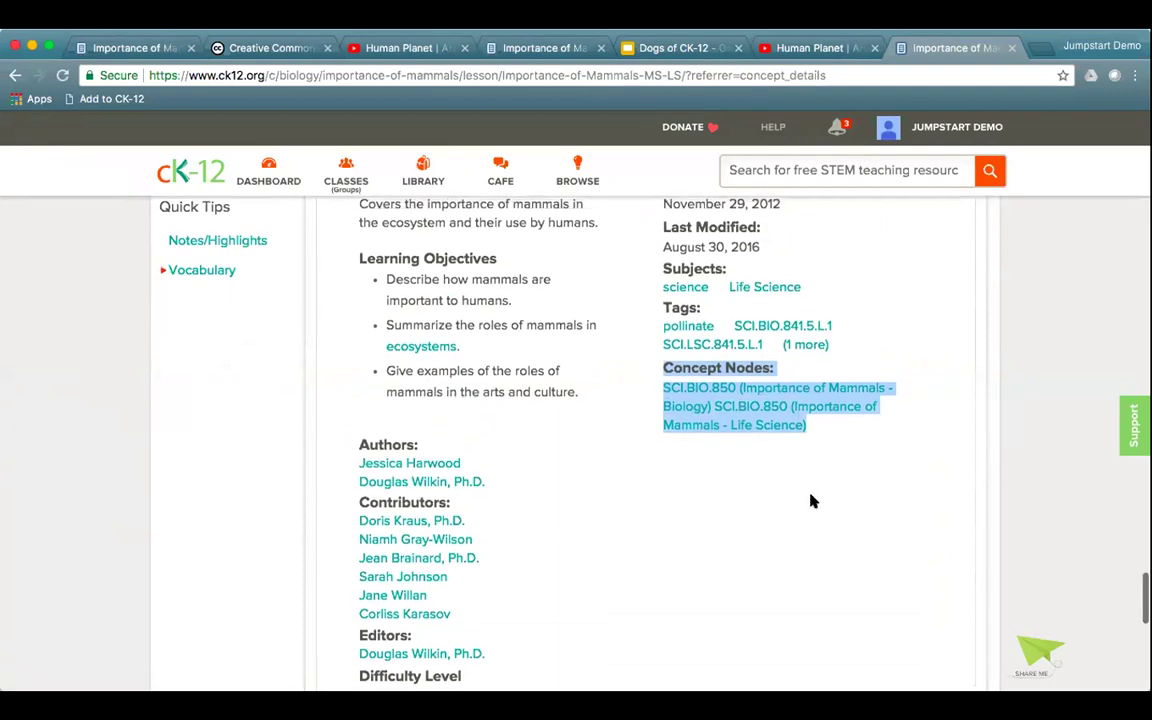
scroll(812, 500, down, 10)
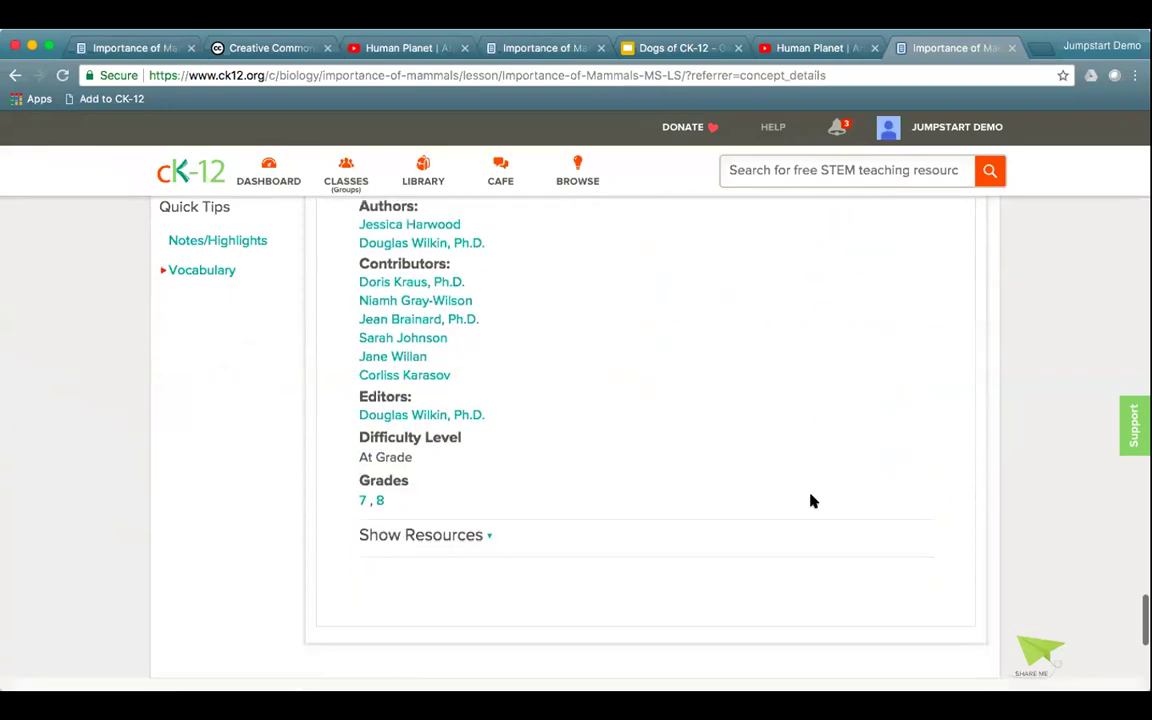
scroll(812, 500, up, 10)
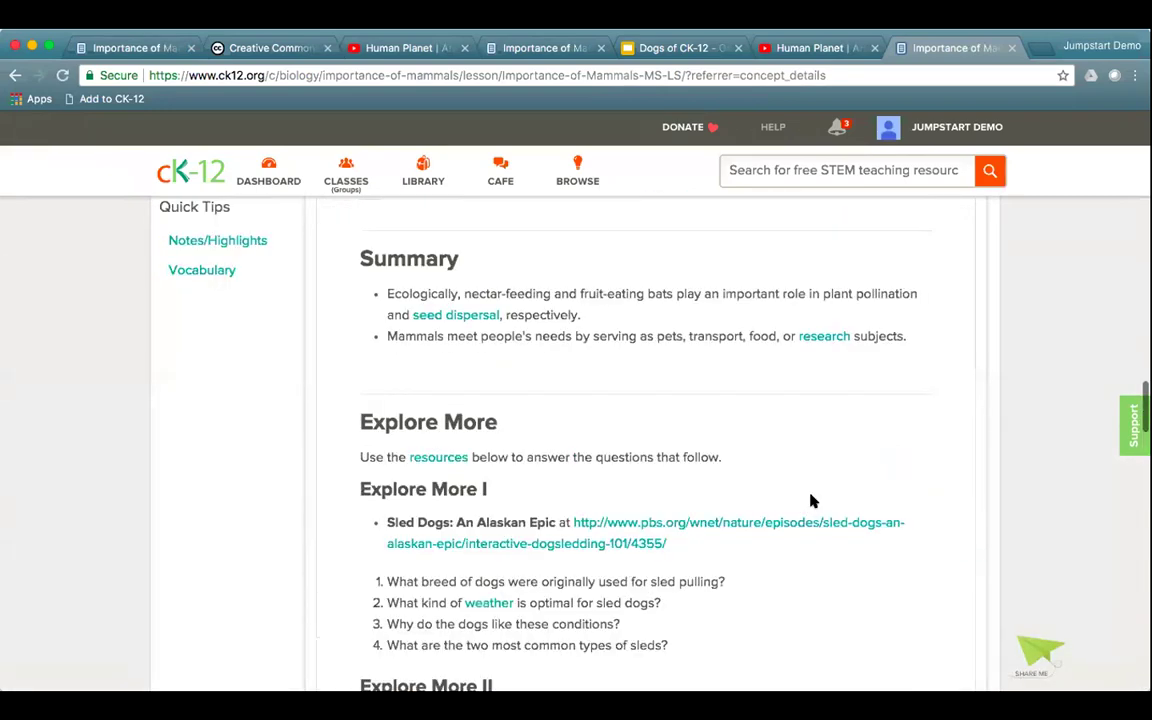
Back in the section editor, add the line "And check out these CK-12 dogs:" below the embedded practice and start a new line
click(133, 50)
scroll(682, 445, down, 4)
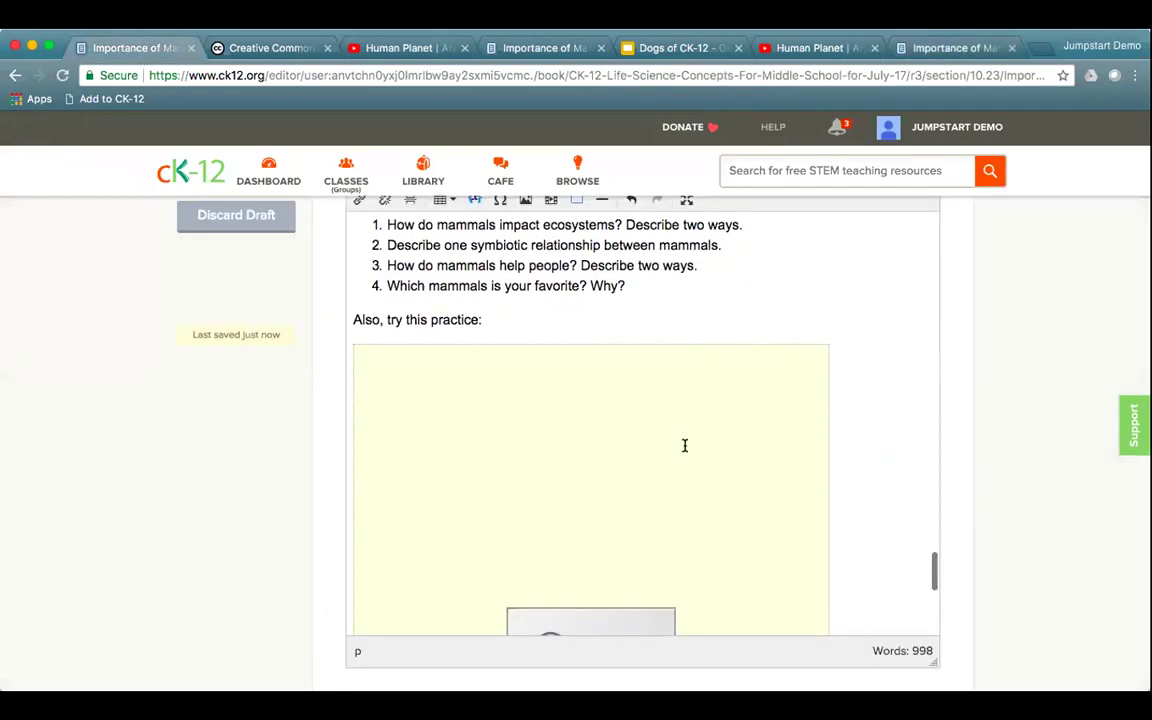
scroll(685, 445, down, 3)
key(Down)
text(And check out these CK-12 dogs:)
key(Return)
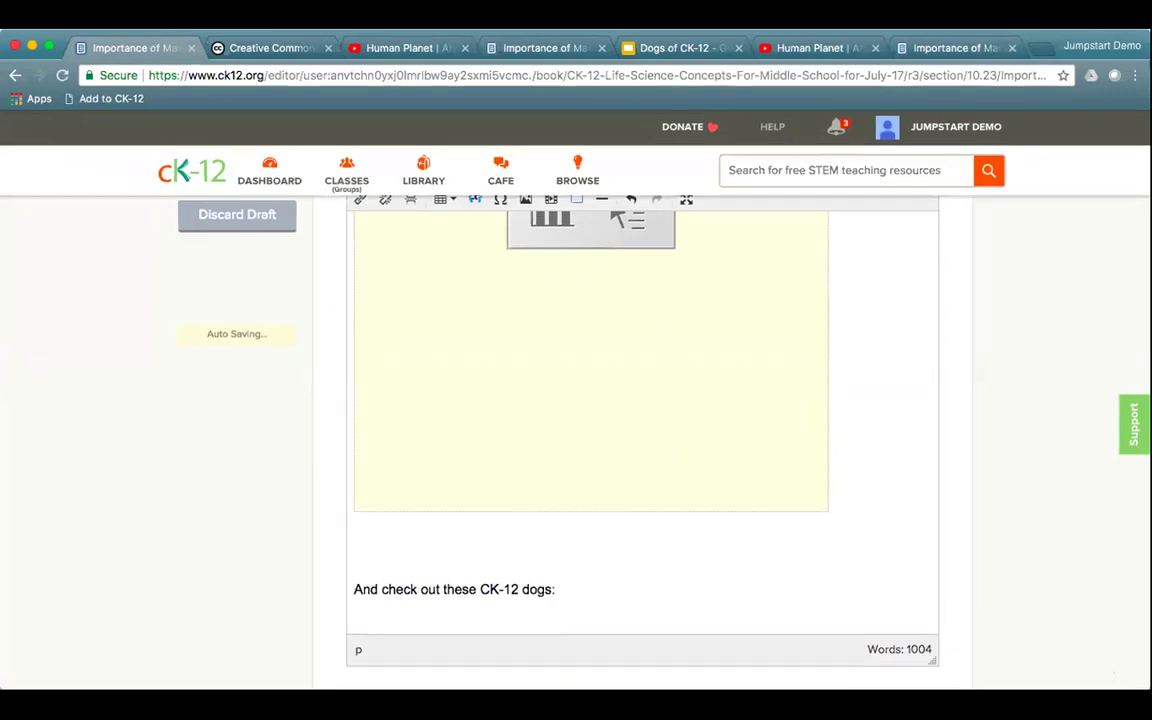
Switch to the Dogs of CK-12 presentation in Google Slides and copy its embed code from the web publishing options
click(681, 54)
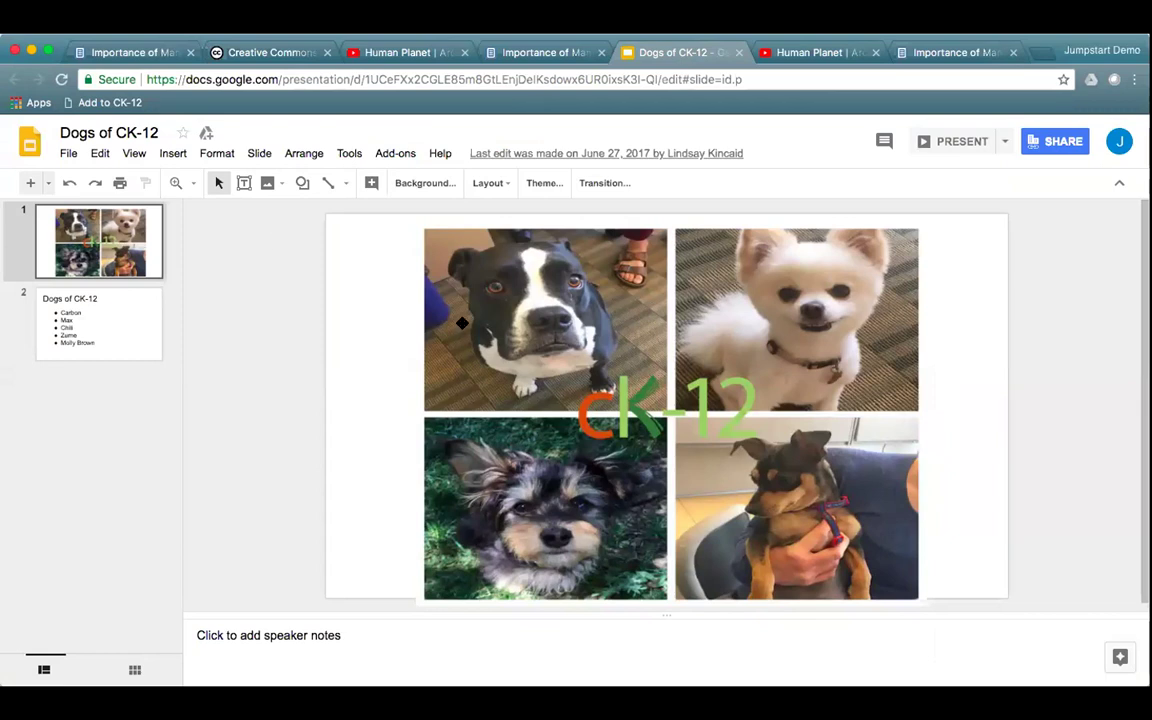
click(69, 154)
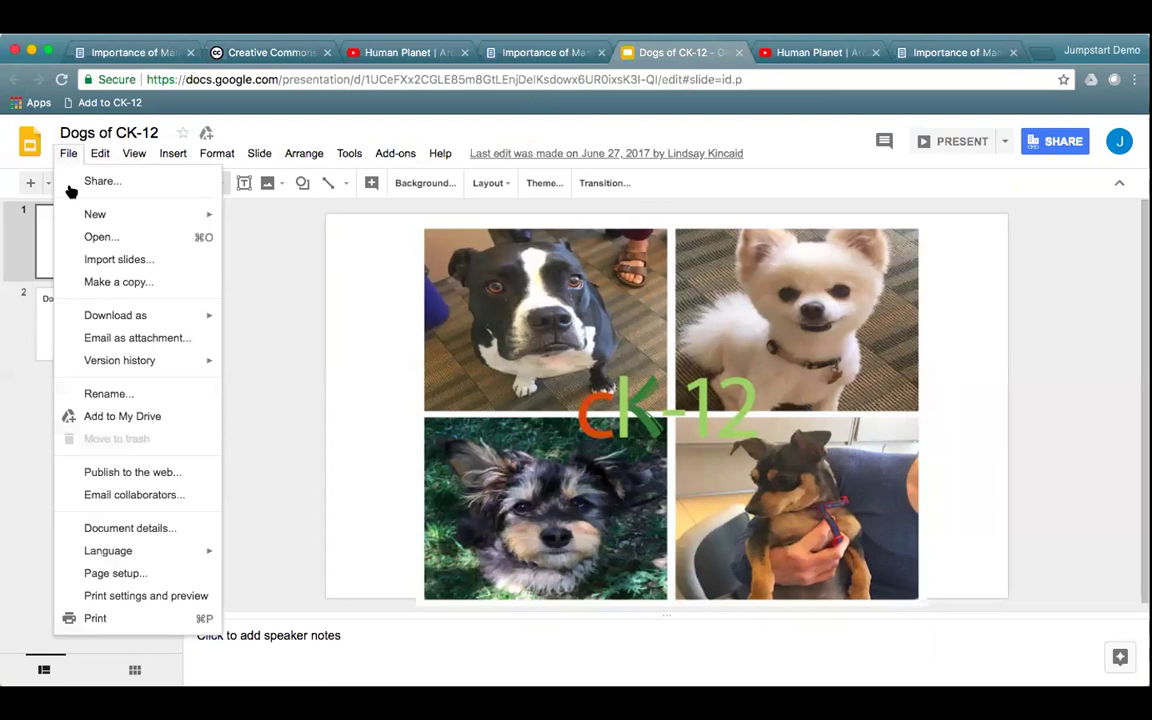
click(149, 473)
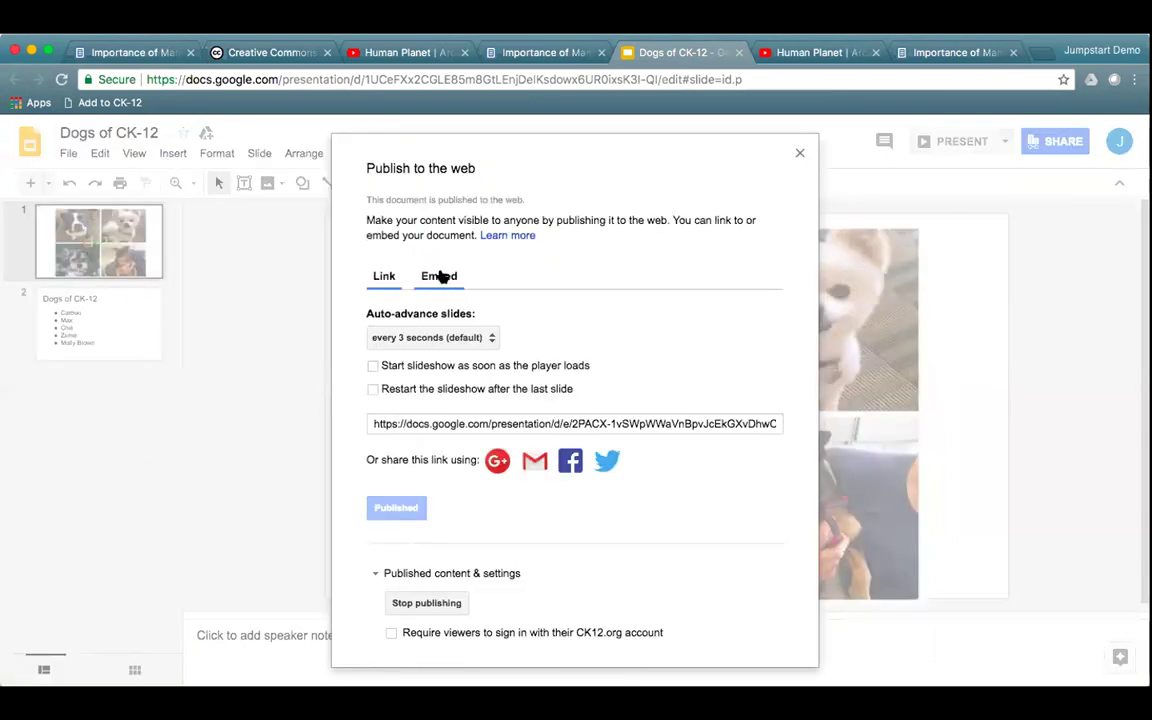
click(440, 277)
click(504, 455)
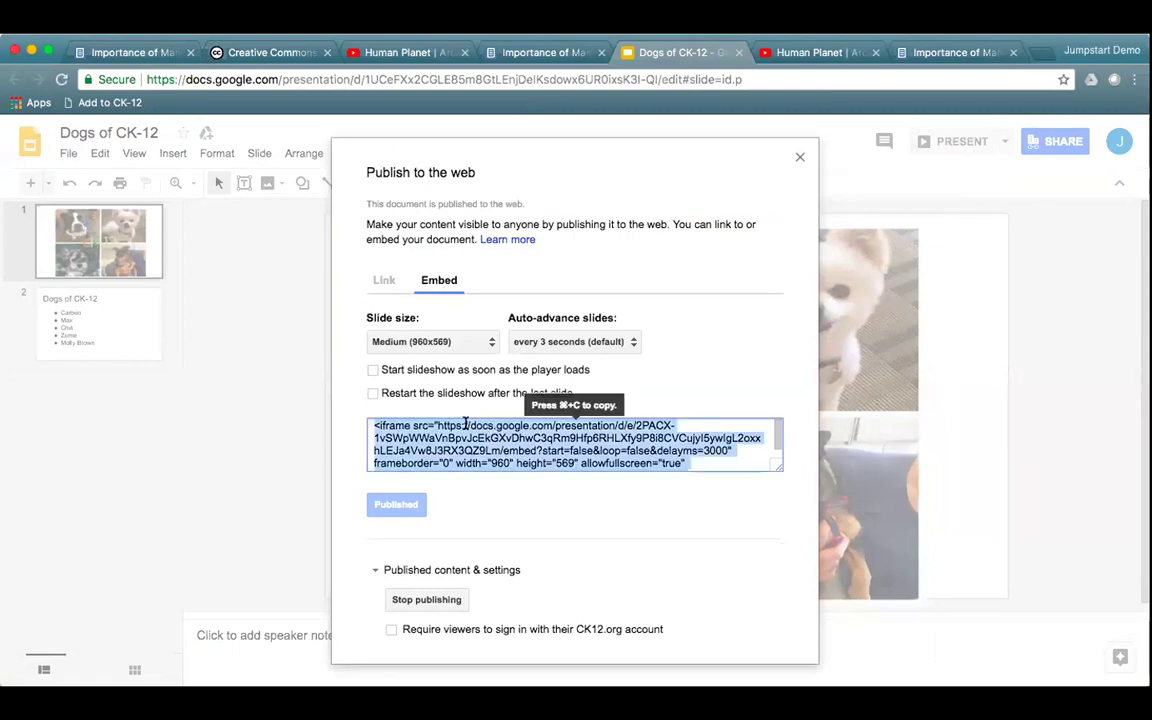
key(super+c)
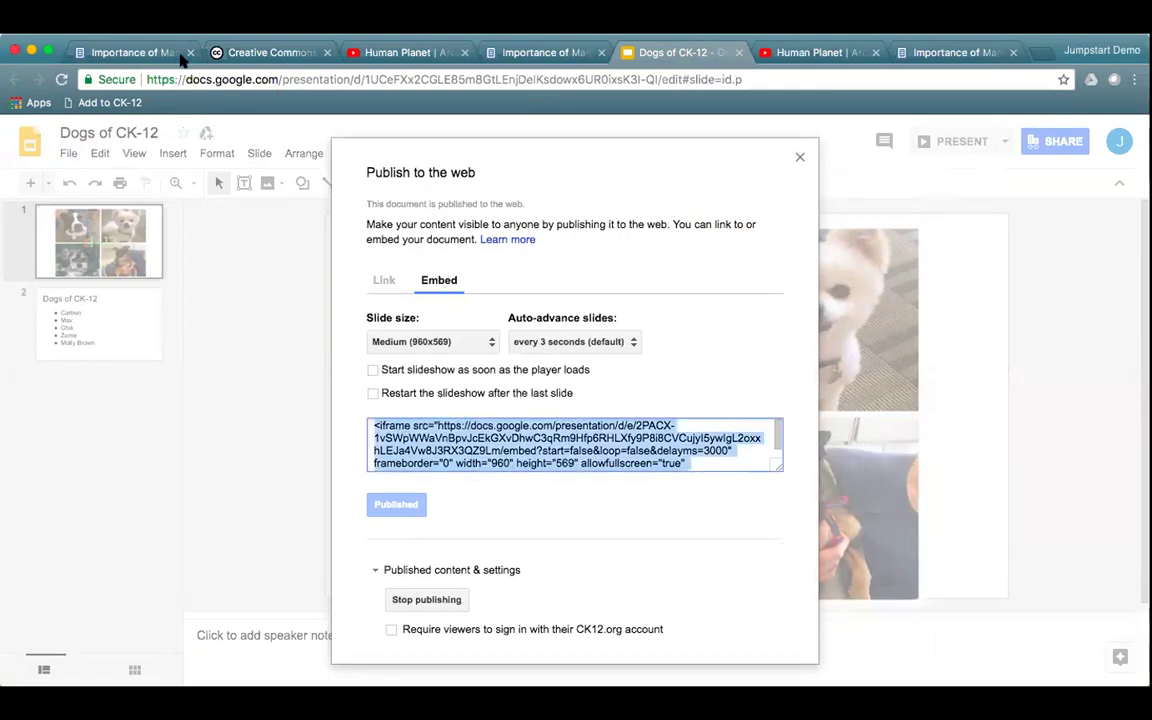
Back in the section editor, embed the copied slideshow iframe below "And check out these CK-12 dogs:", previewing it before inserting
click(140, 53)
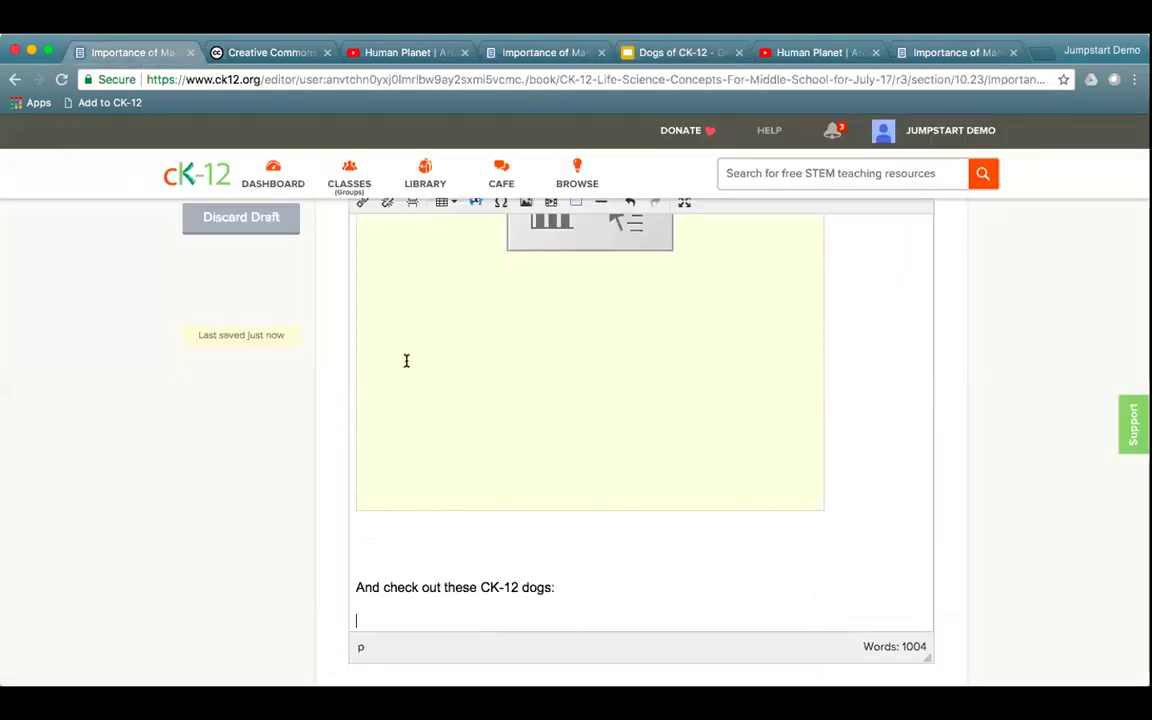
click(551, 208)
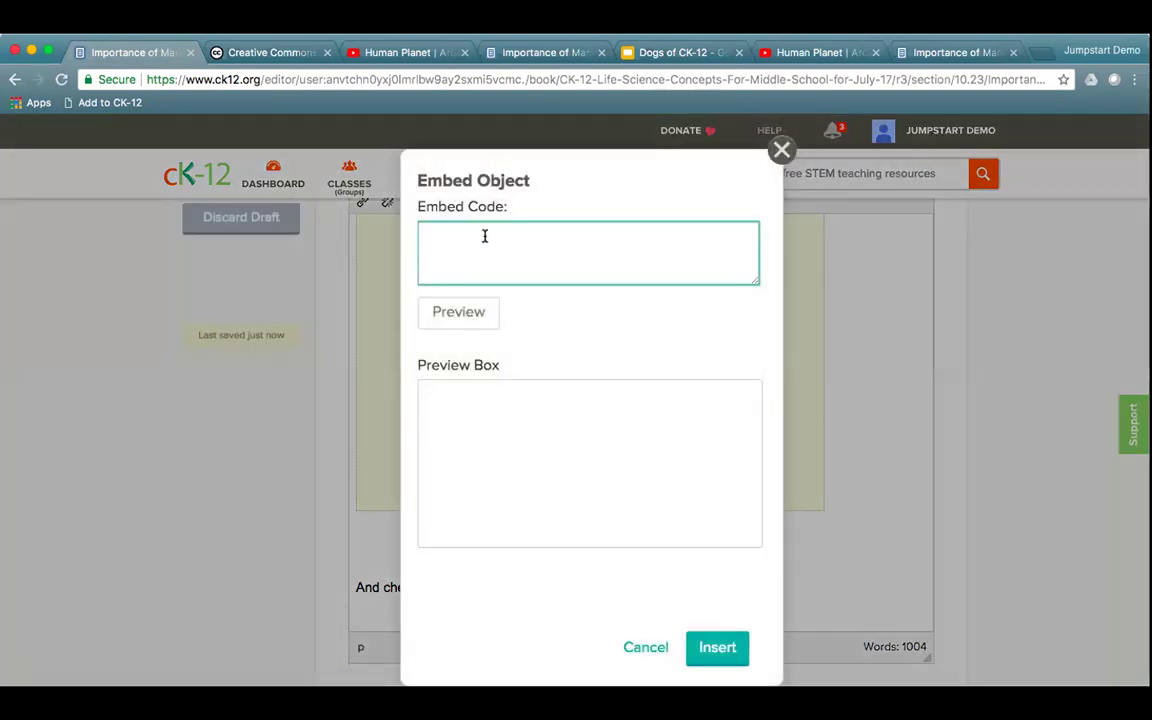
key(super+v)
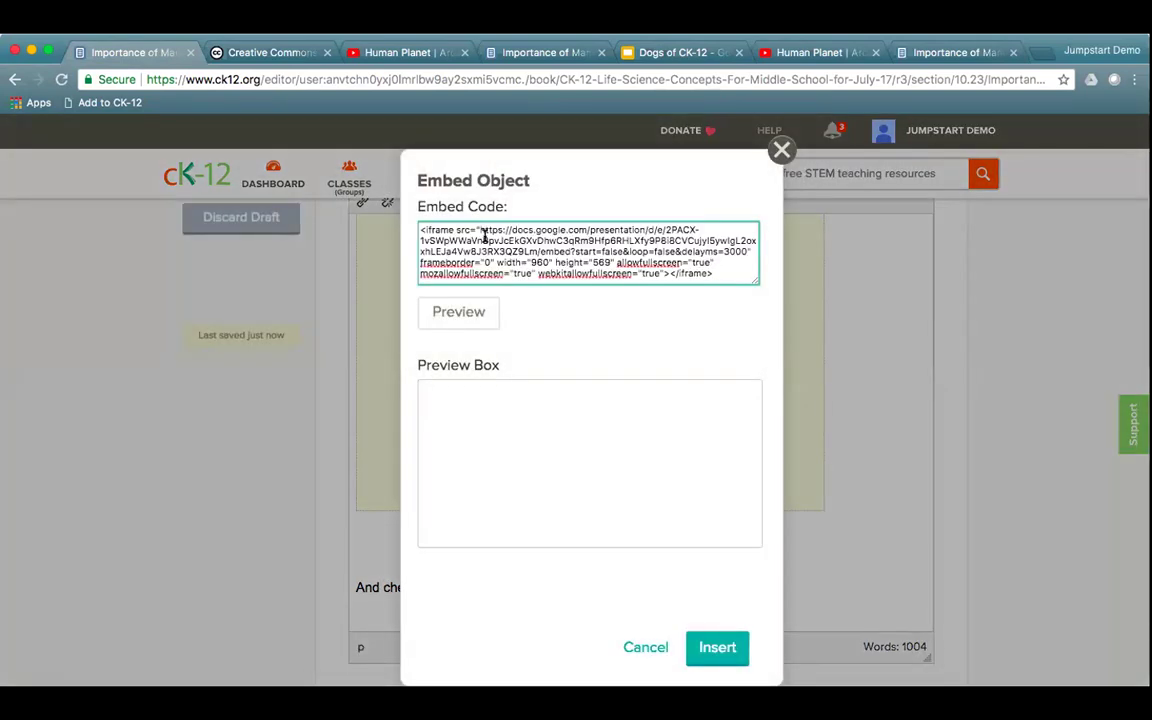
click(459, 314)
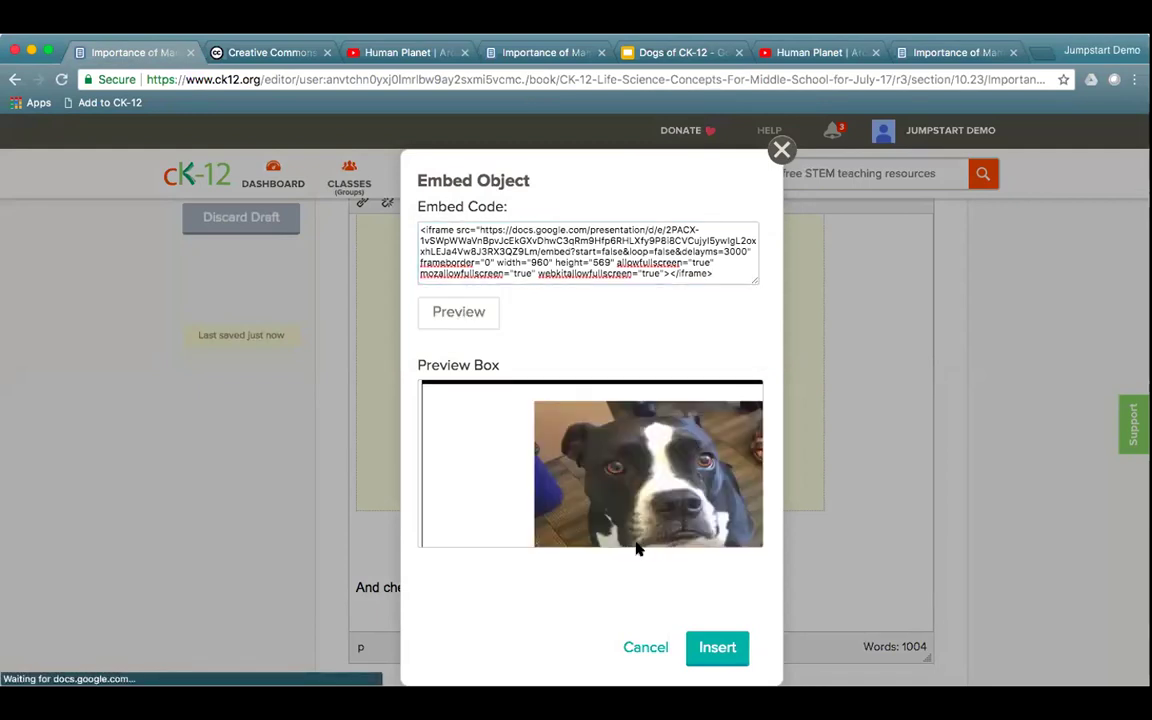
click(718, 647)
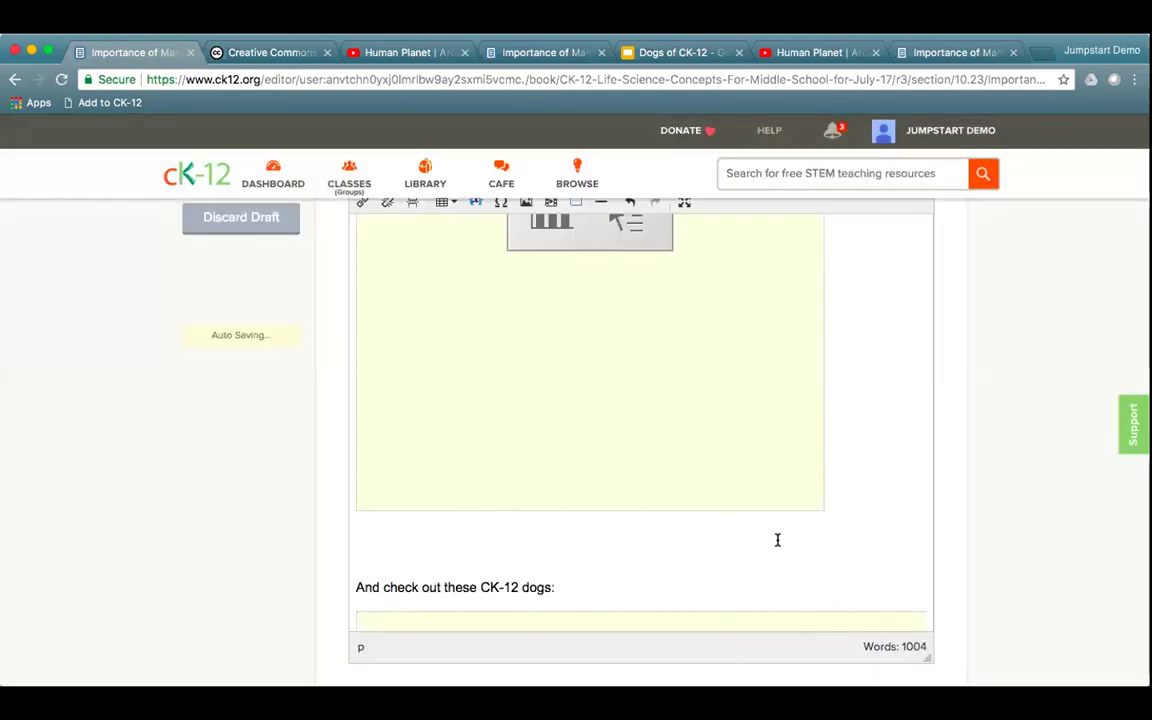
scroll(777, 540, up, 1)
scroll(777, 540, down, 4)
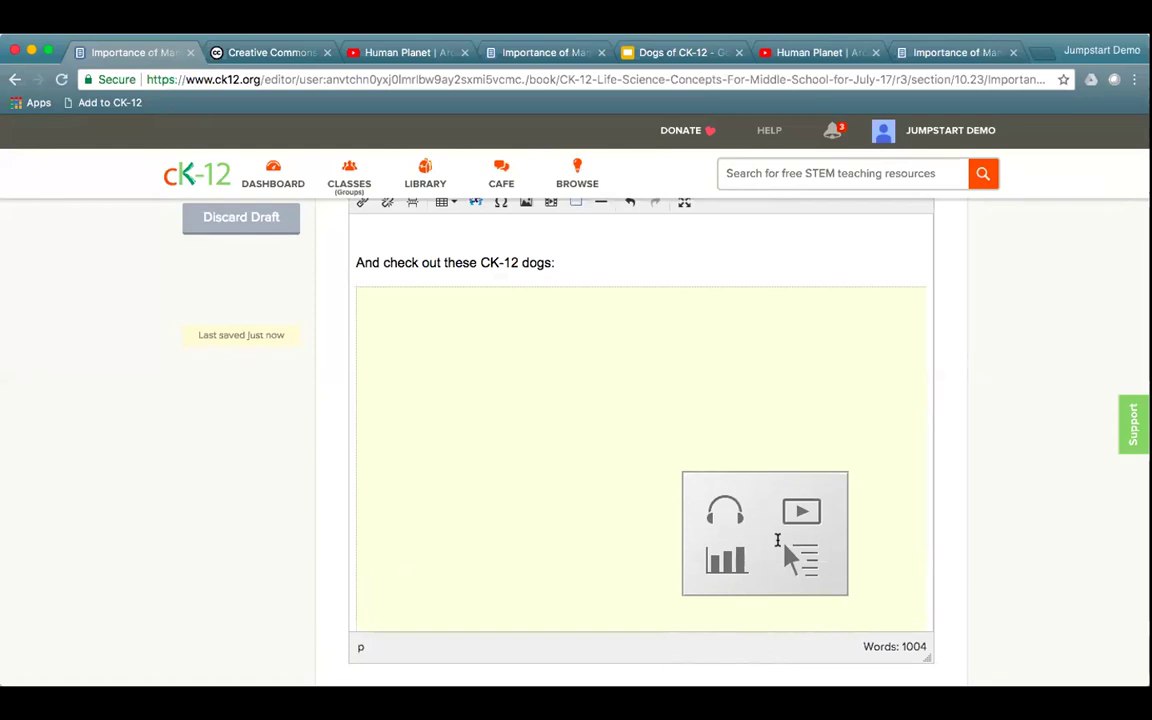
scroll(1021, 411, up, 3)
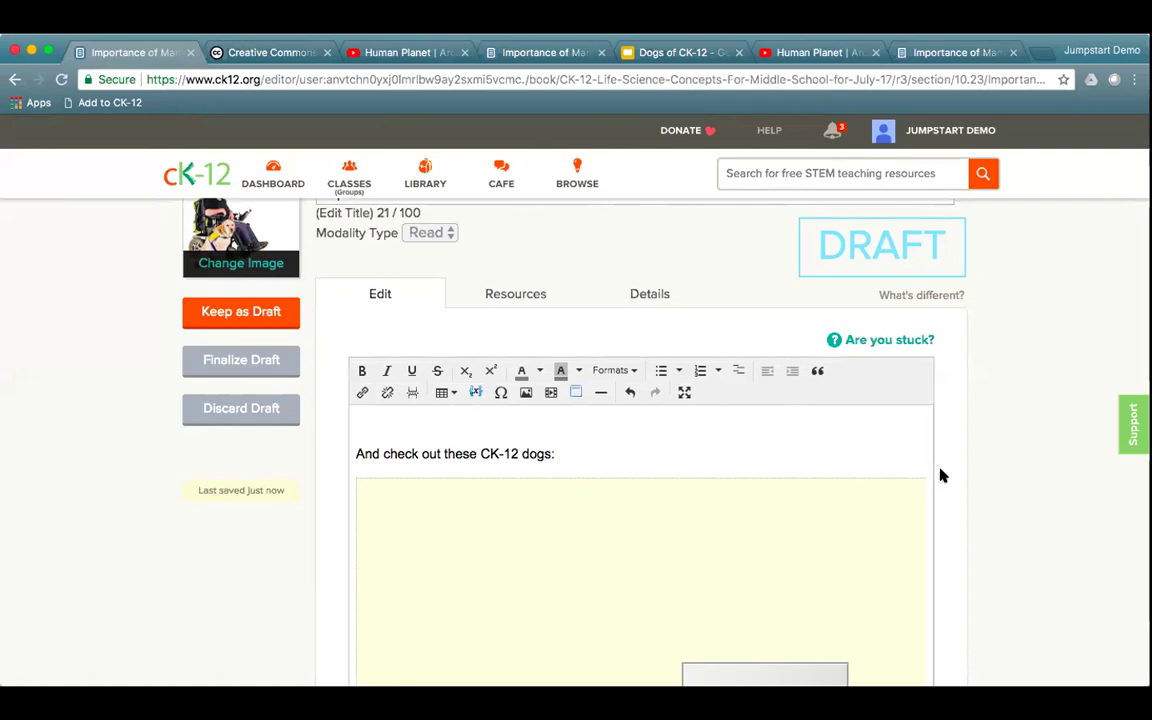
scroll(969, 497, down, 1)
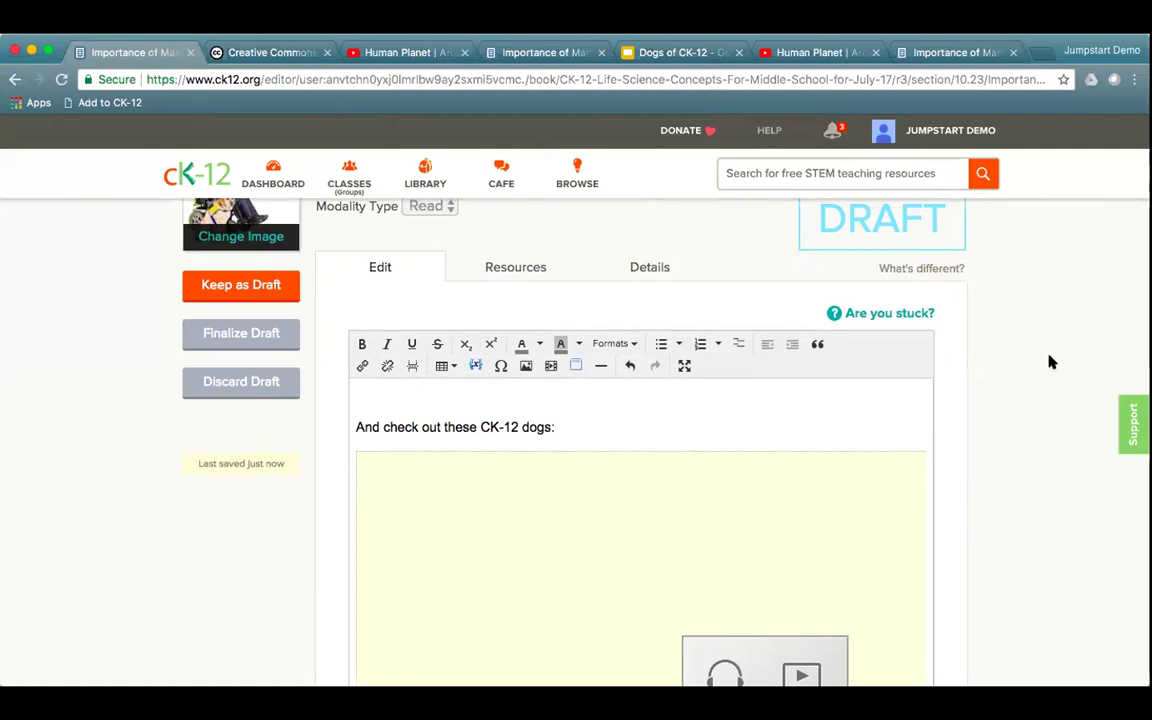
scroll(1052, 411, up, 3)
scroll(1052, 411, down, 2)
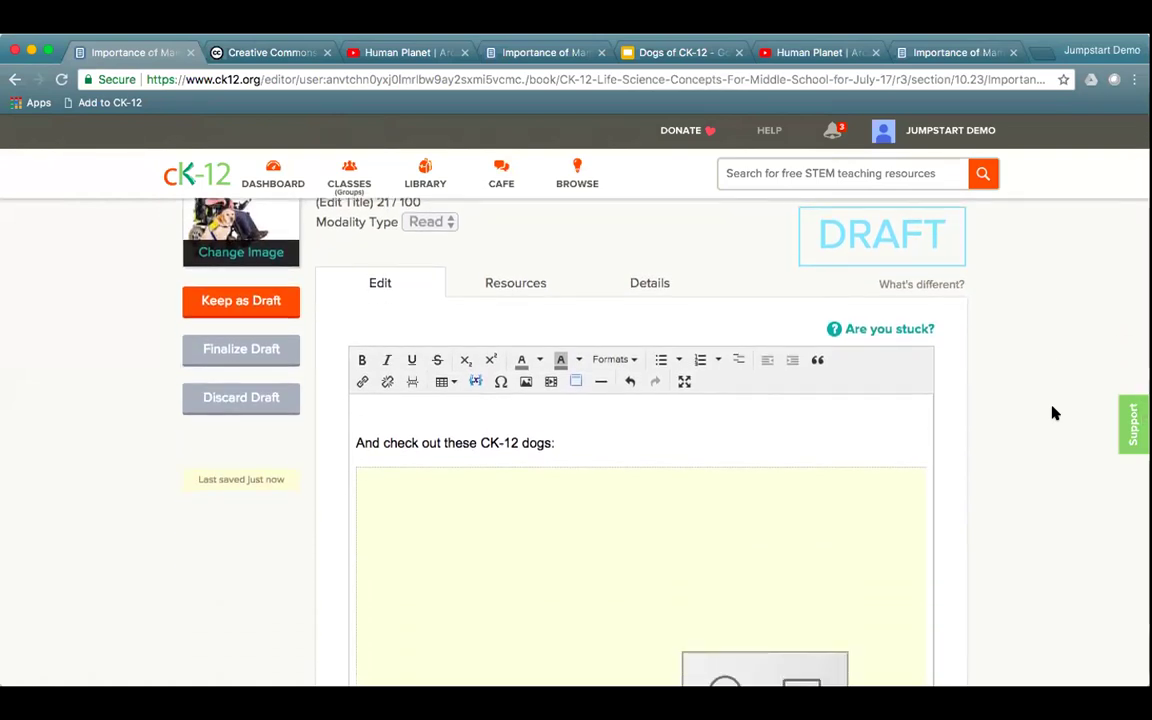
Reopen all modalities of the Importance of Mammals concept on the CK-12 site and look through the available CK-12 resources
click(936, 52)
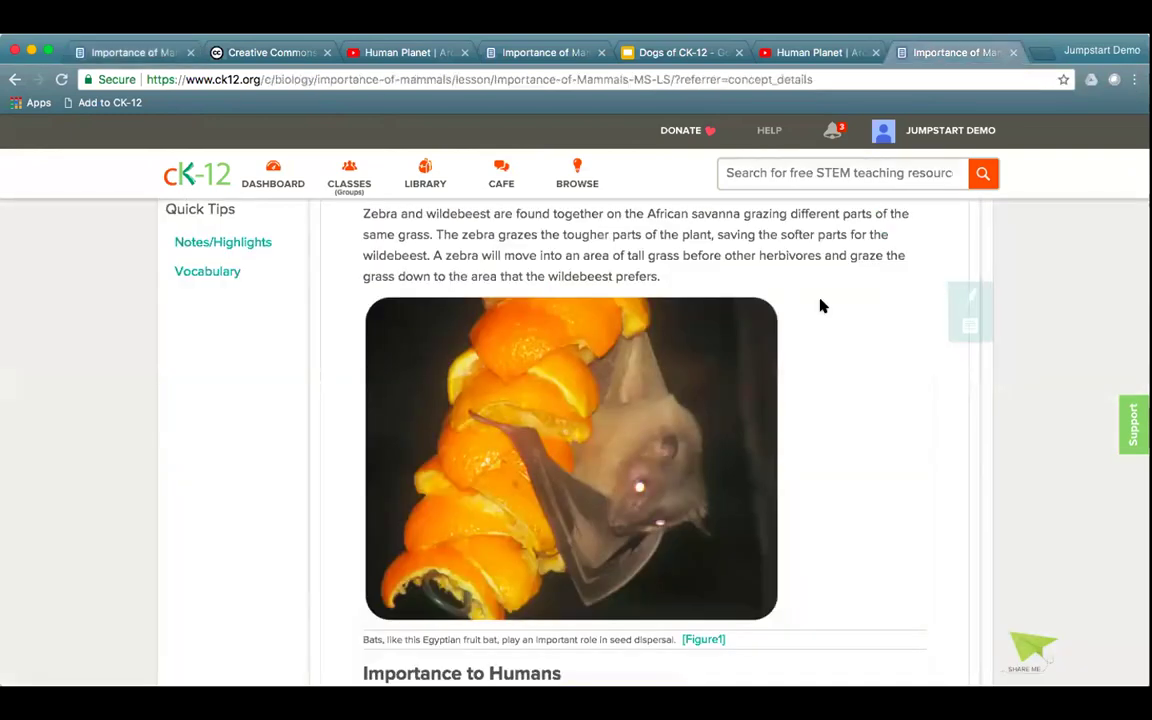
scroll(820, 305, up, 5)
scroll(820, 305, up, 5)
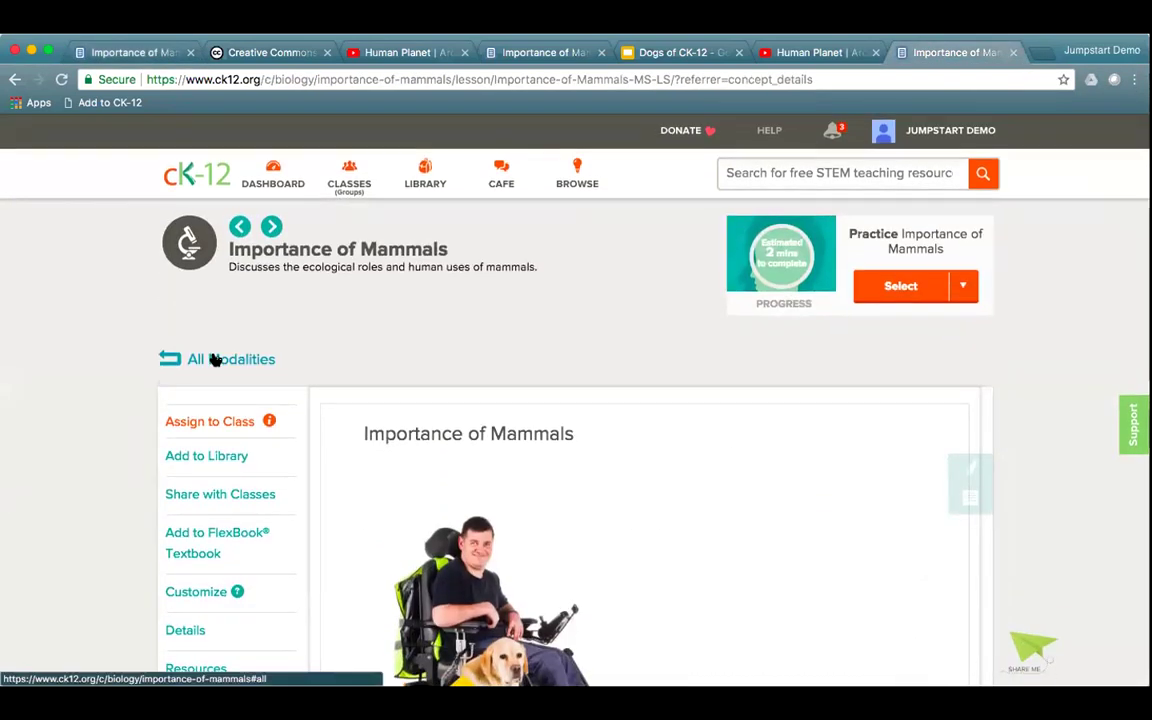
click(213, 360)
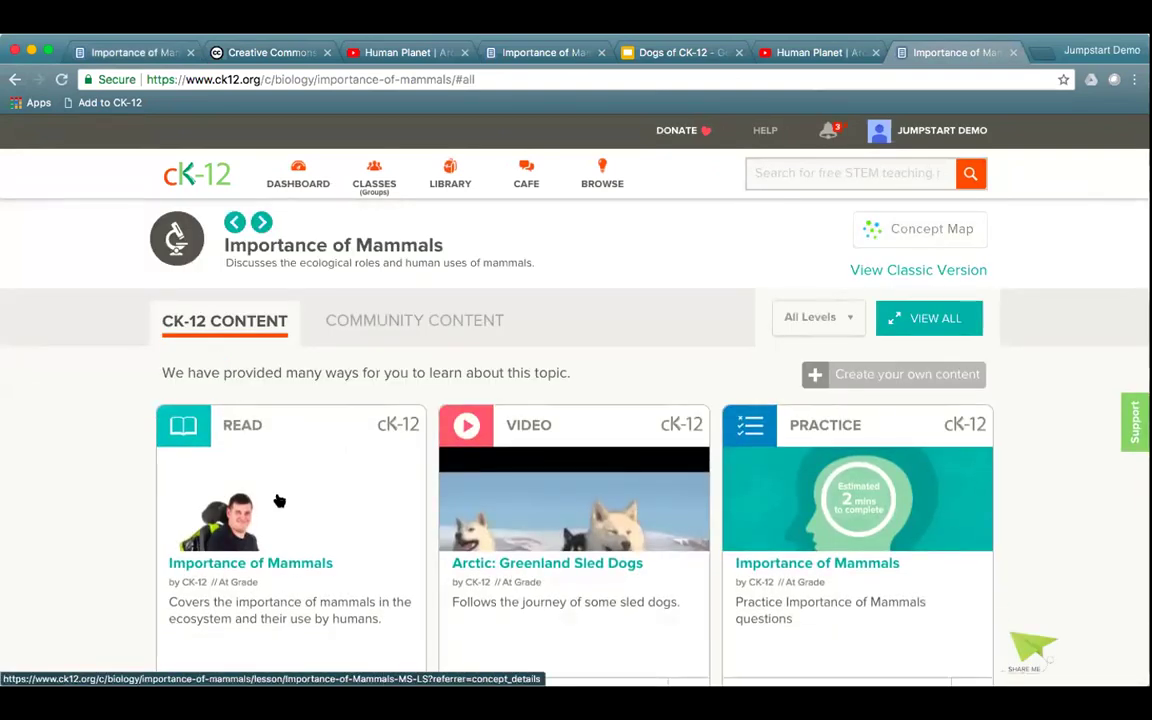
scroll(611, 559, down, 2)
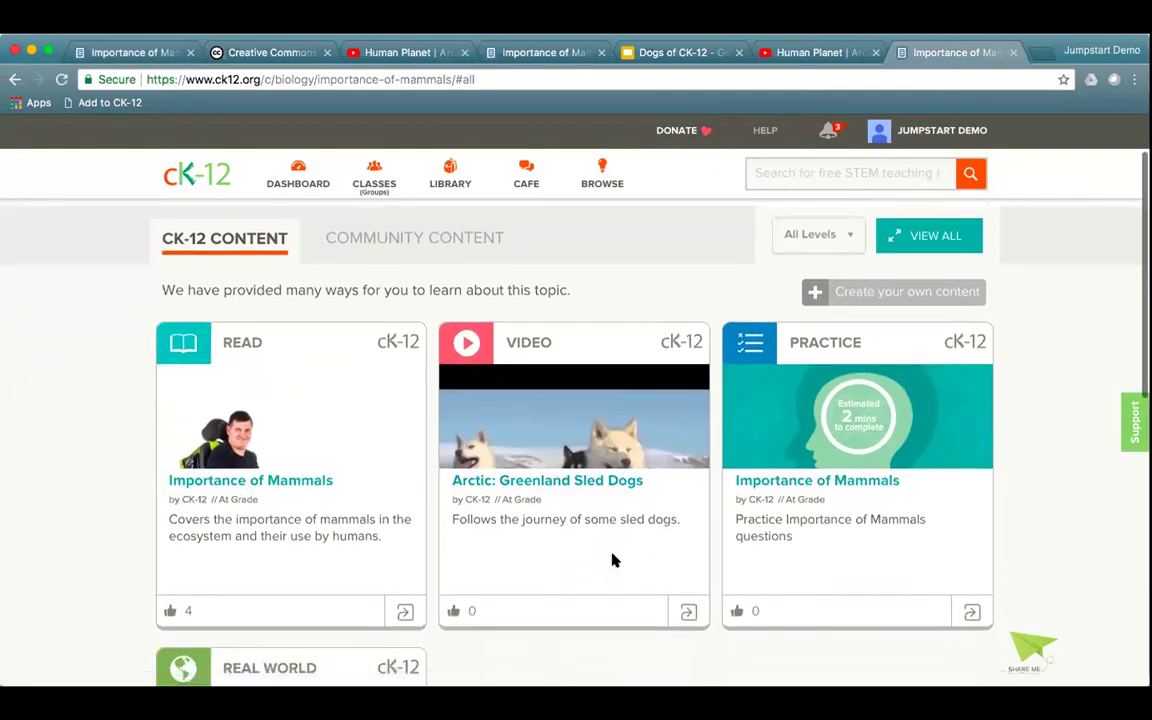
scroll(740, 535, down, 3)
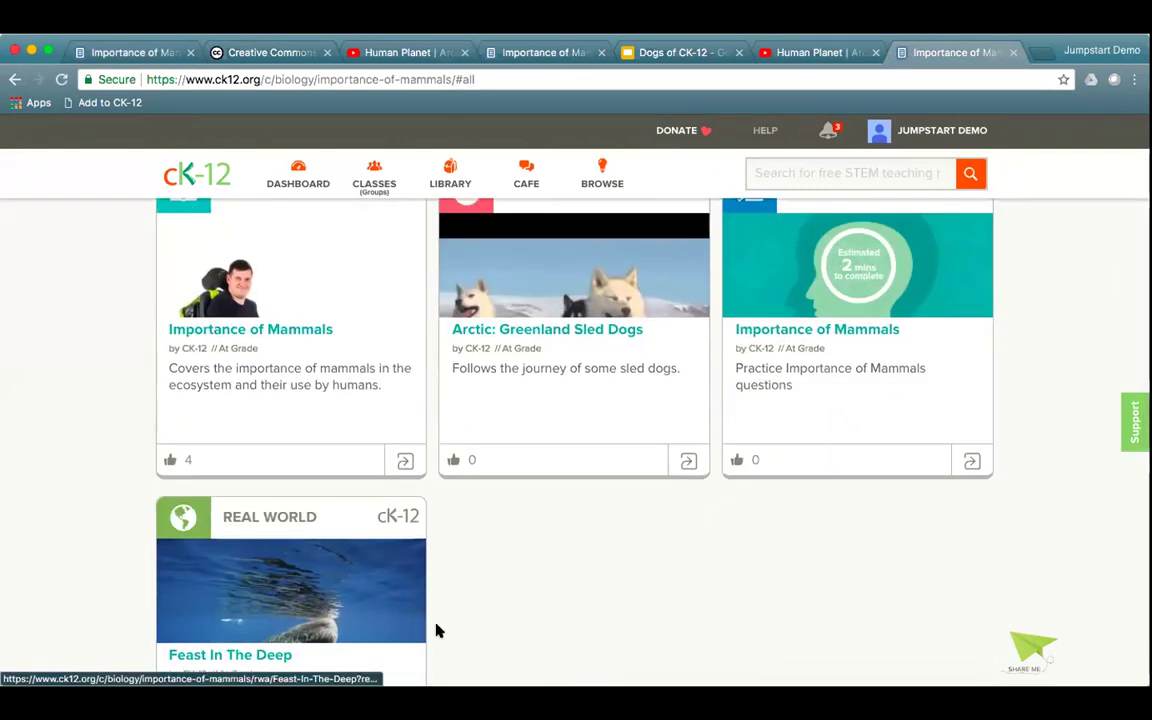
scroll(535, 620, up, 2)
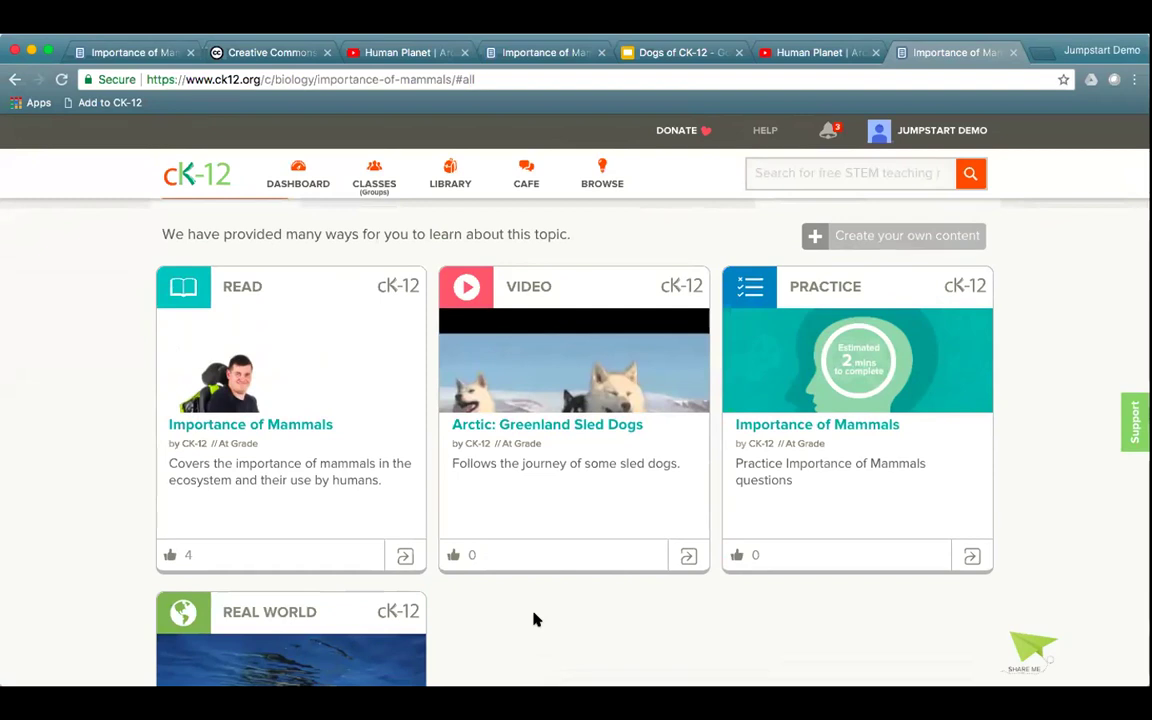
scroll(575, 584, up, 1)
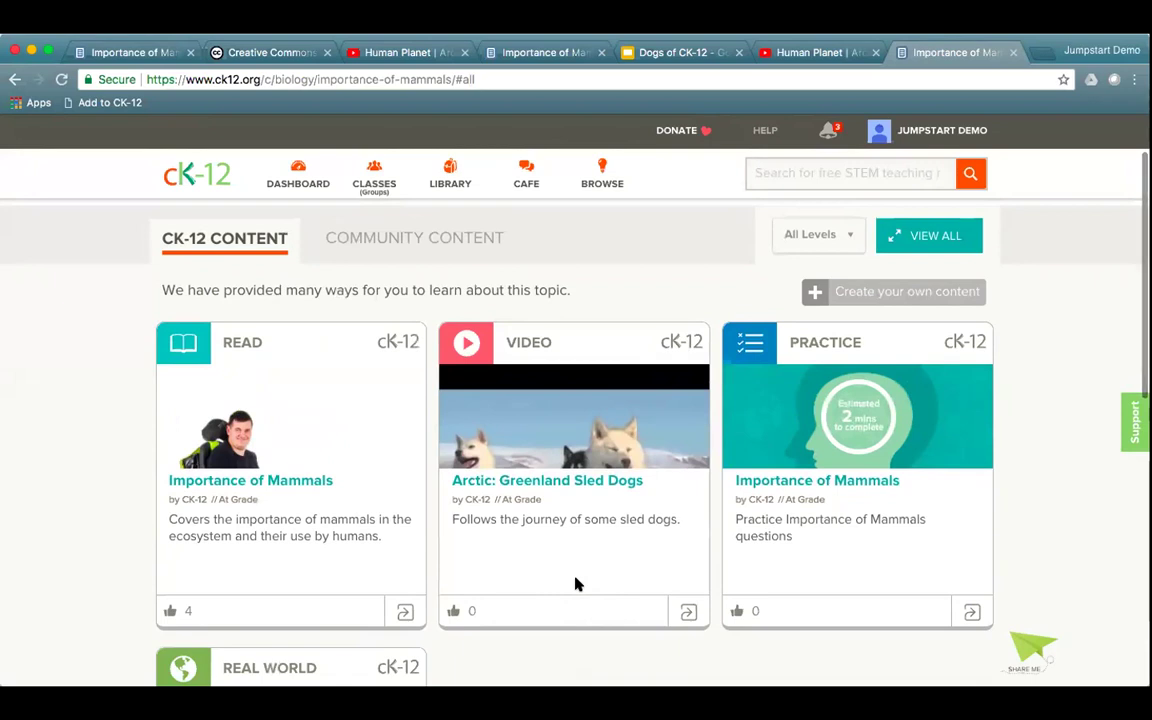
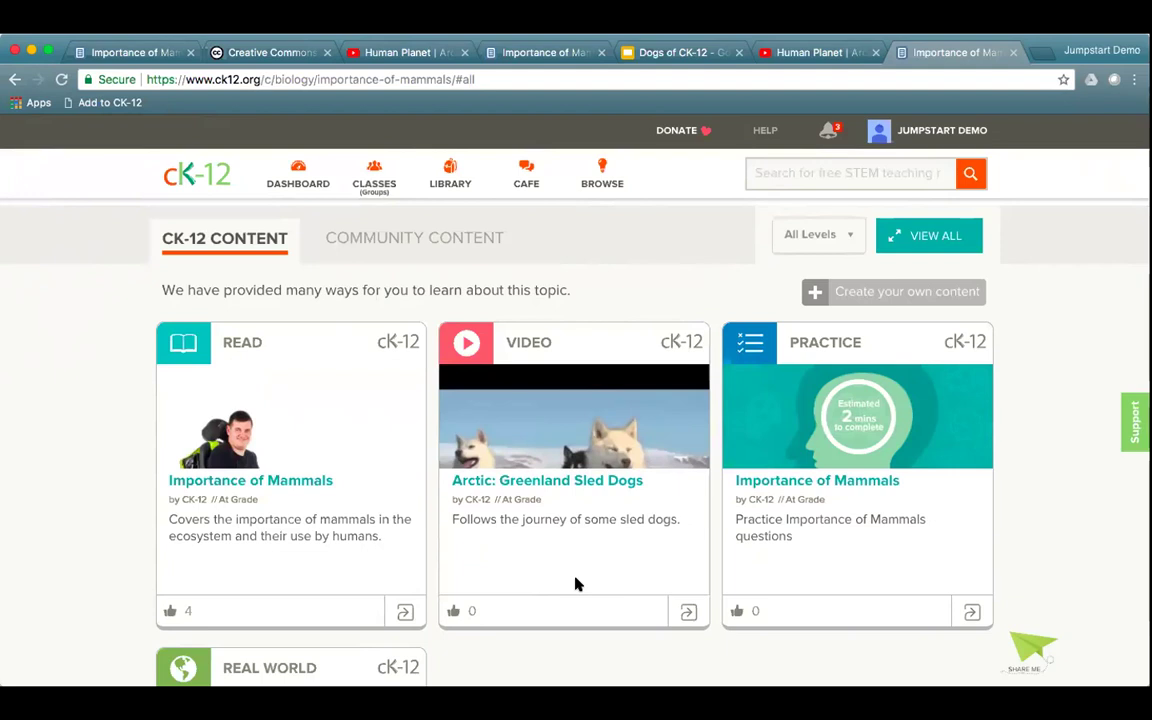
Return to the Importance of Mammals section editor and keep the edited section as a draft
click(115, 54)
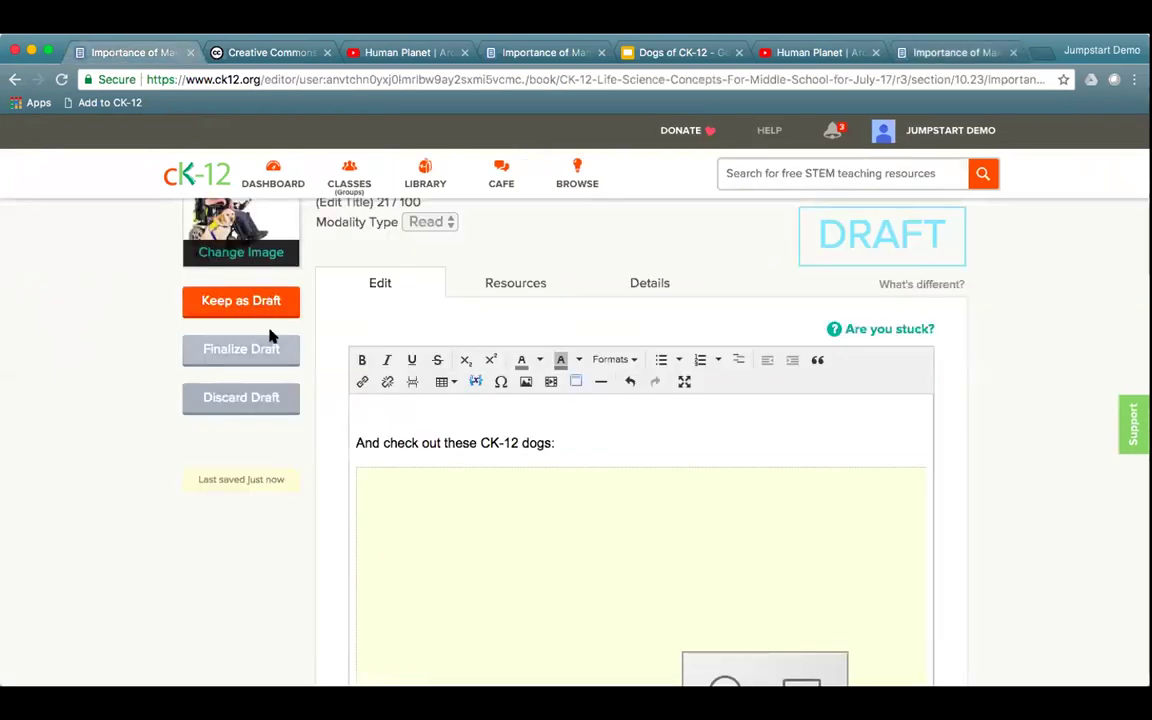
click(246, 305)
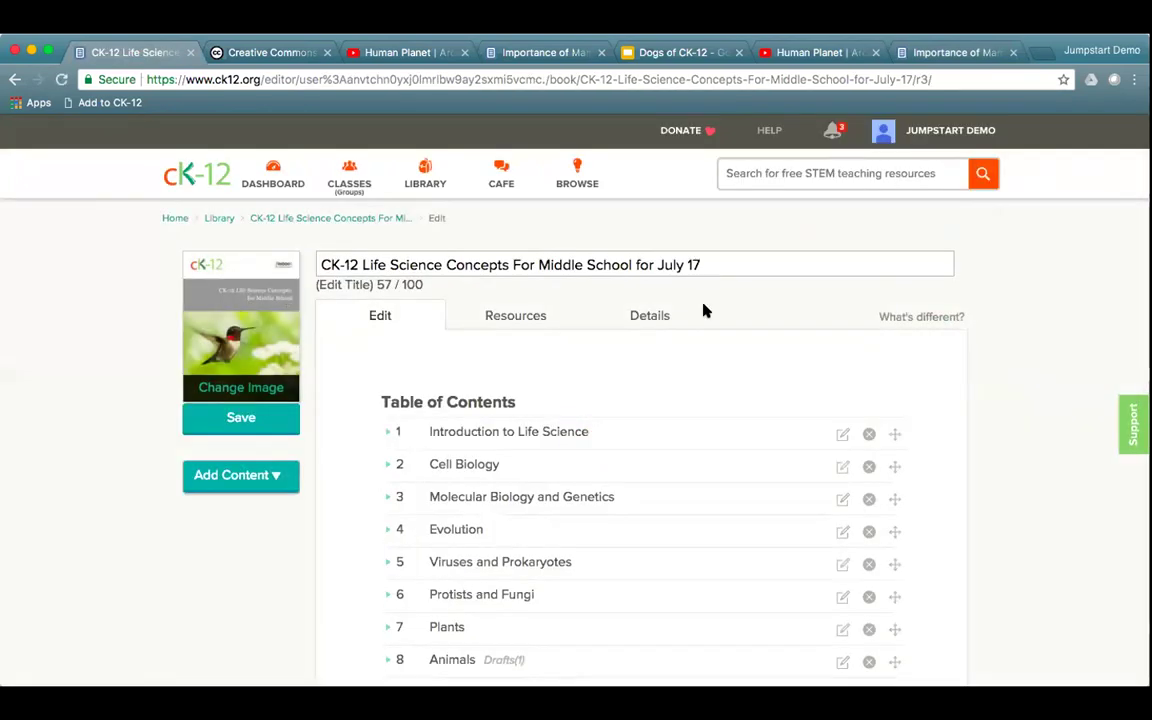
In the Introduction to Life Science chapter, move Microscope above Basic and Applied Science and remove it from the book
scroll(967, 500, down, 3)
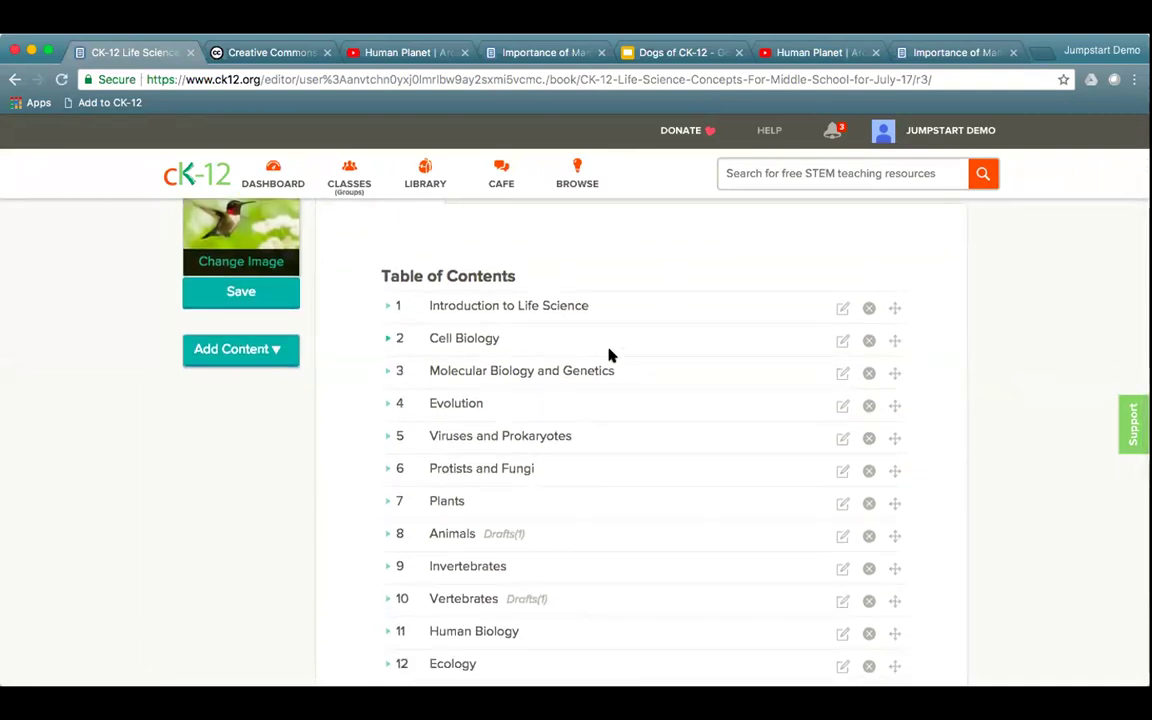
click(387, 308)
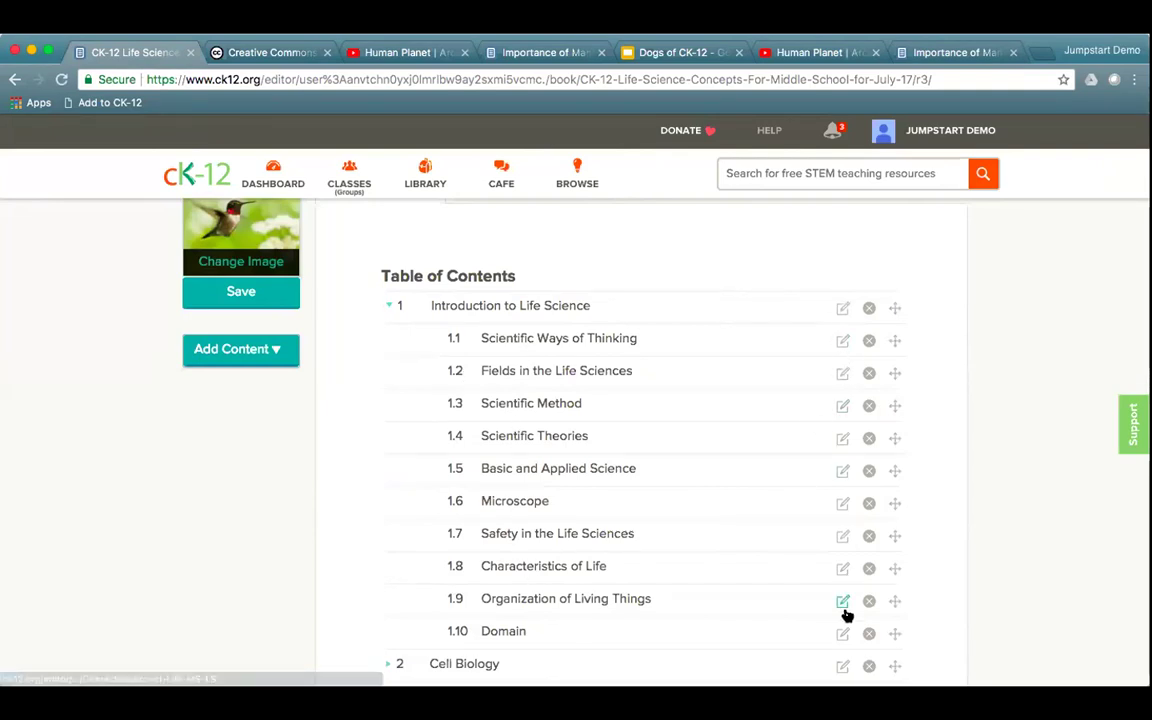
drag(894, 502, 895, 463)
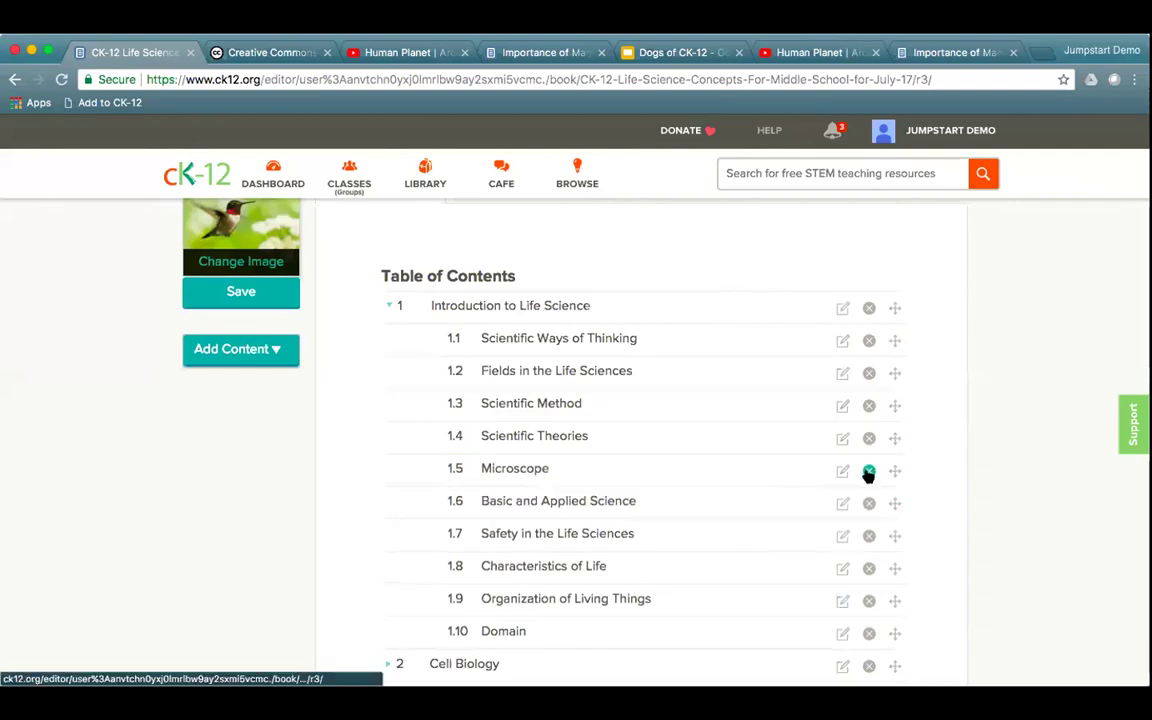
click(869, 472)
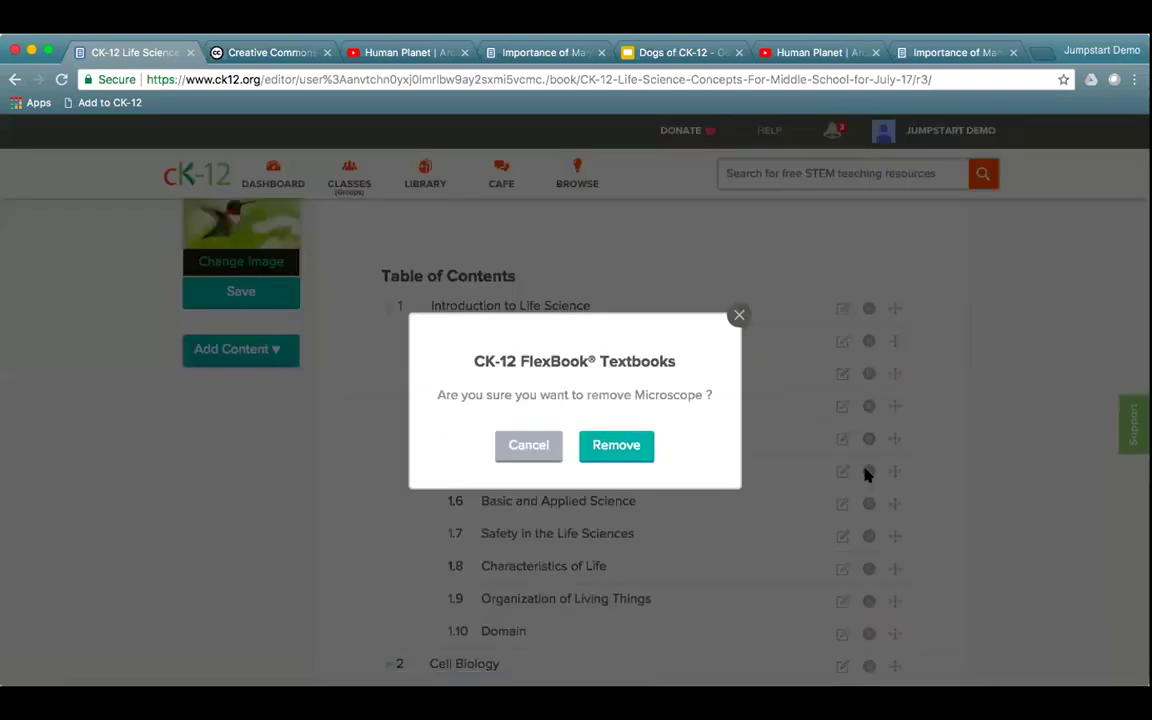
click(610, 447)
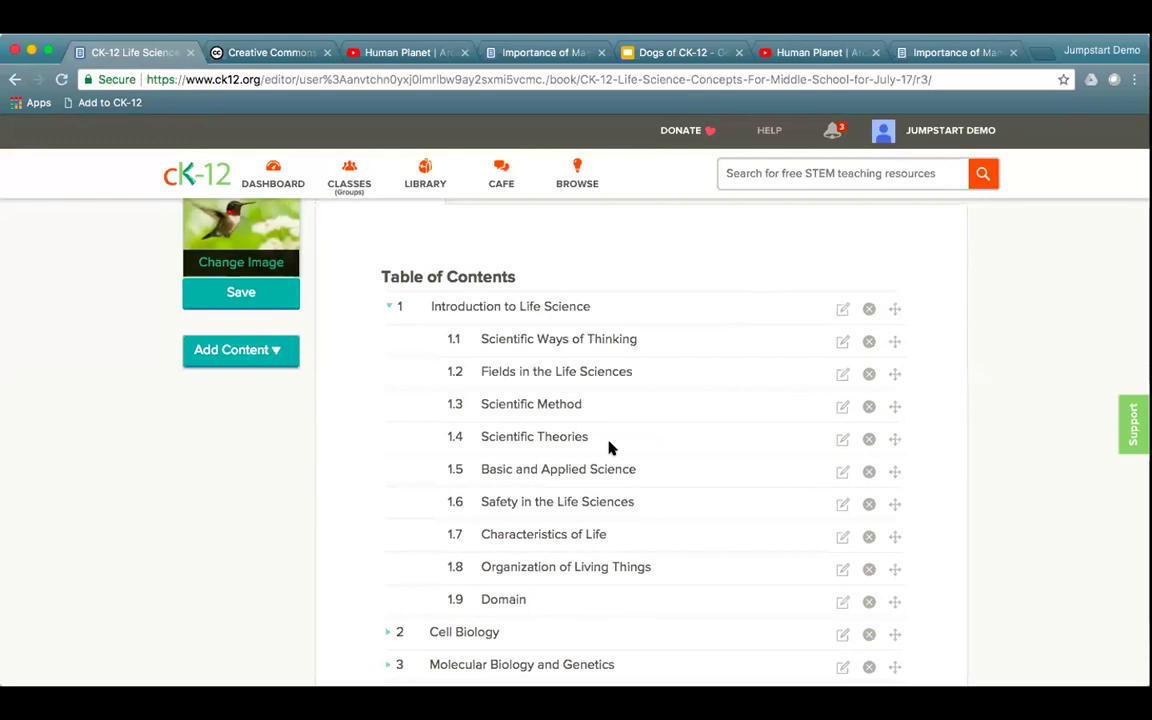
scroll(611, 447, down, 5)
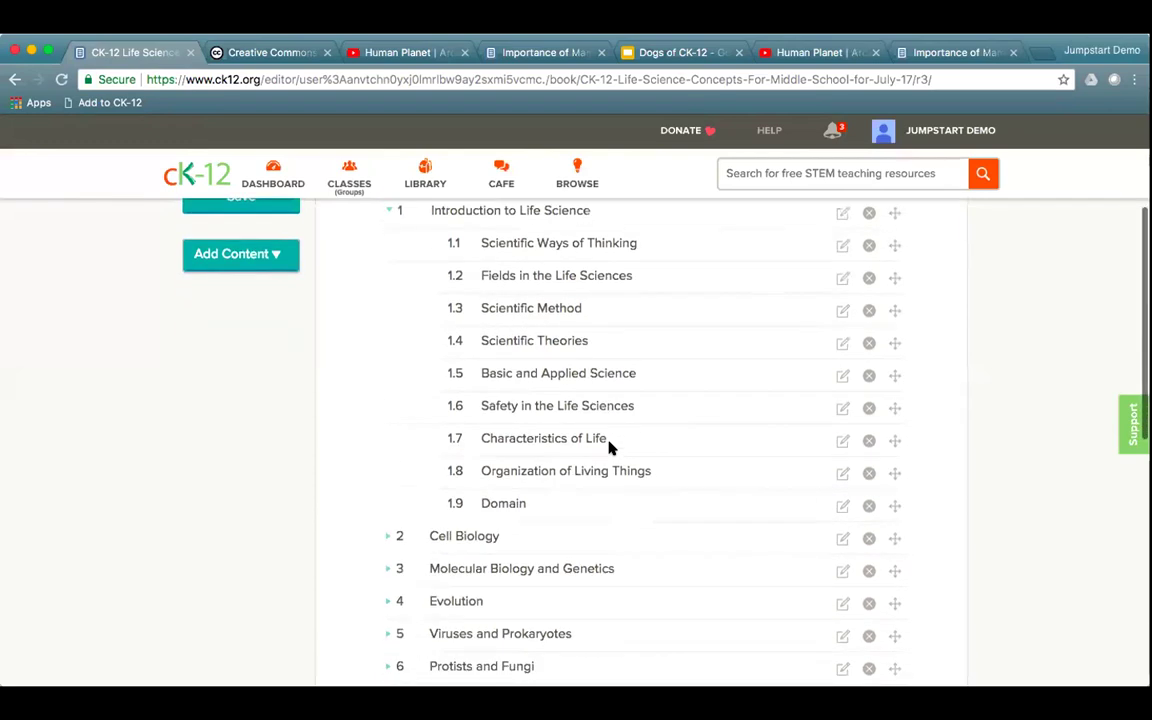
scroll(611, 447, down, 2)
scroll(640, 445, up, 10)
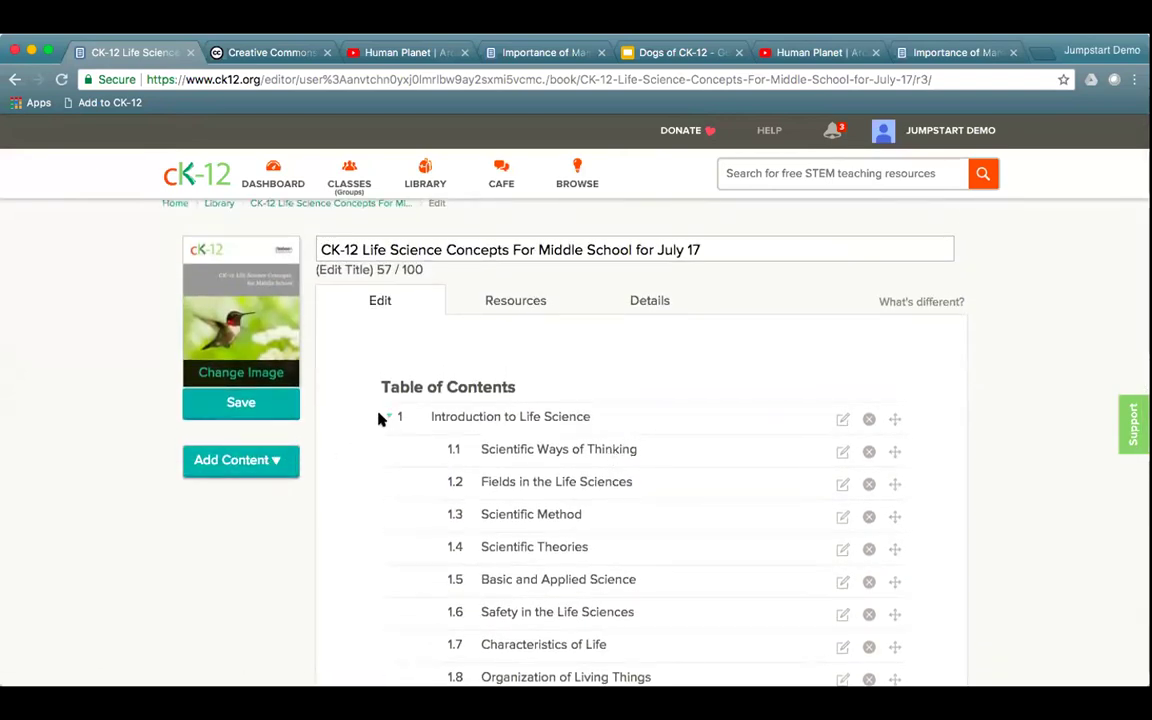
click(389, 416)
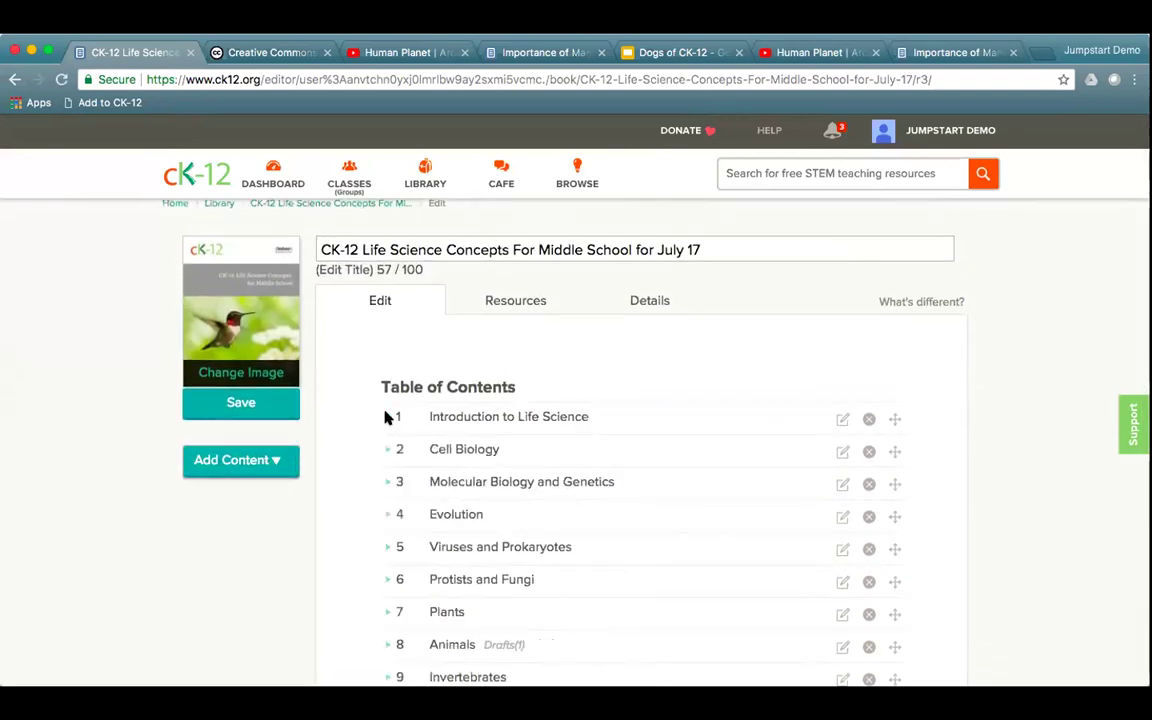
Add a new chapter titled "All the things I forget to cover..." to the FlexBook and save it
click(266, 462)
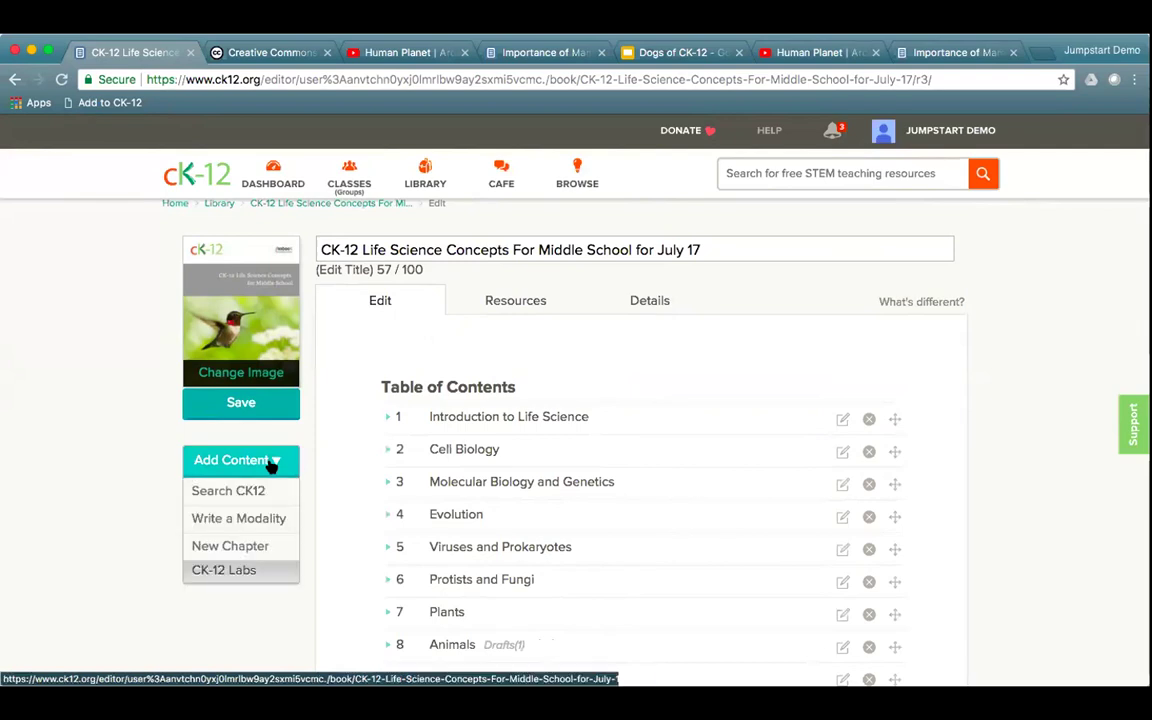
click(248, 546)
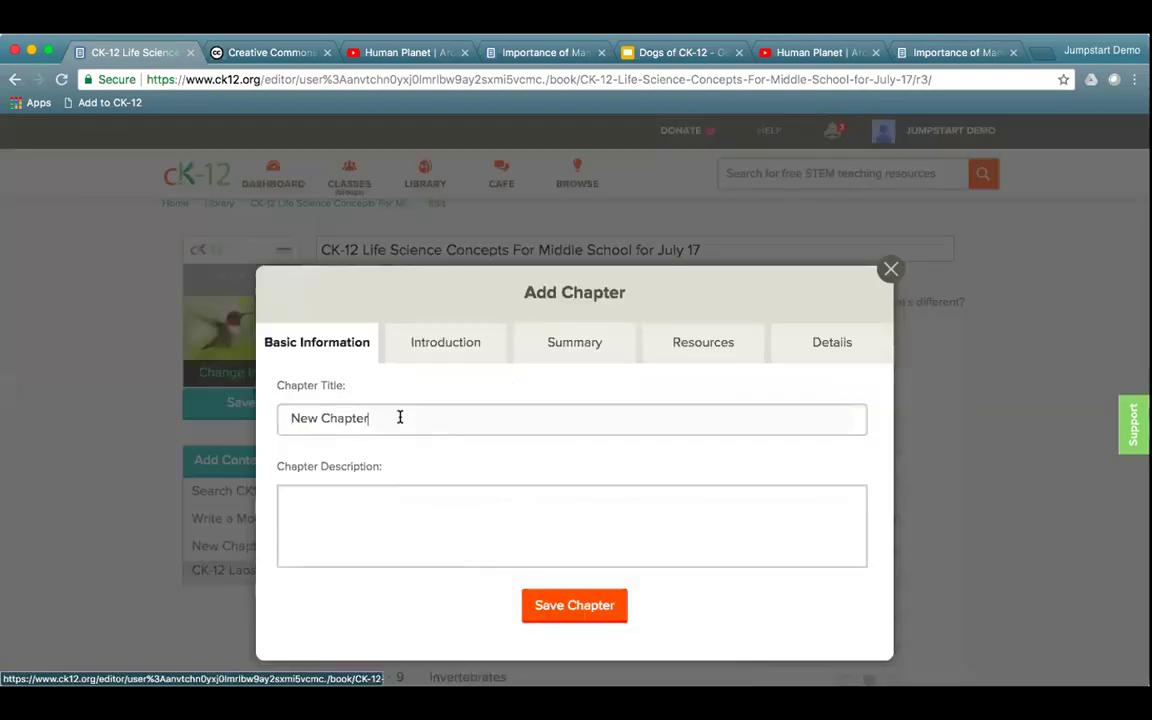
drag(399, 418, 255, 418)
text(All the tings)
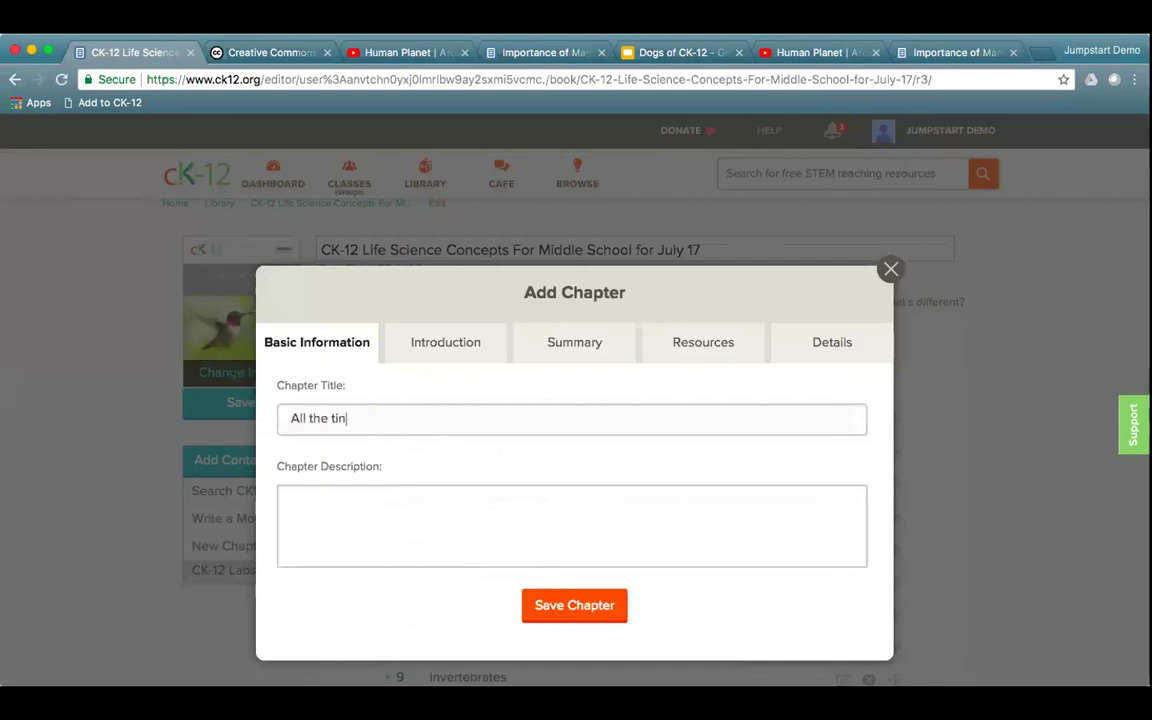
key(BackSpace)
key(BackSpace)
key(BackSpace)
text(ngs I )
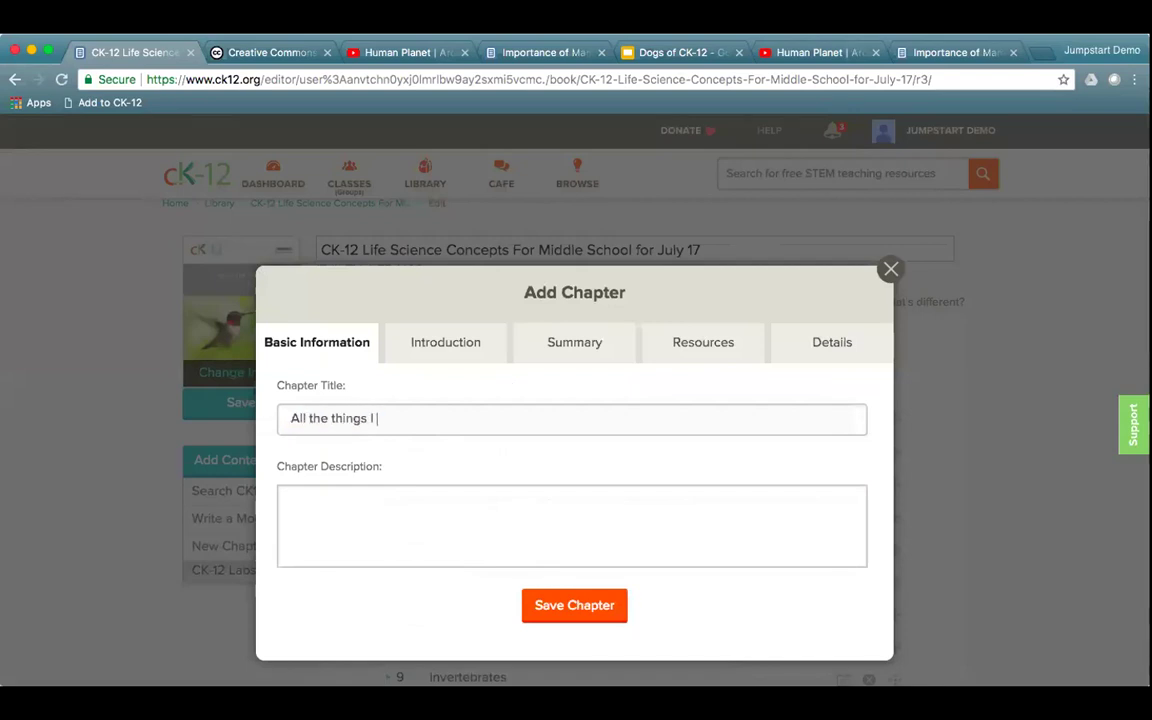
text(forget to cover...)
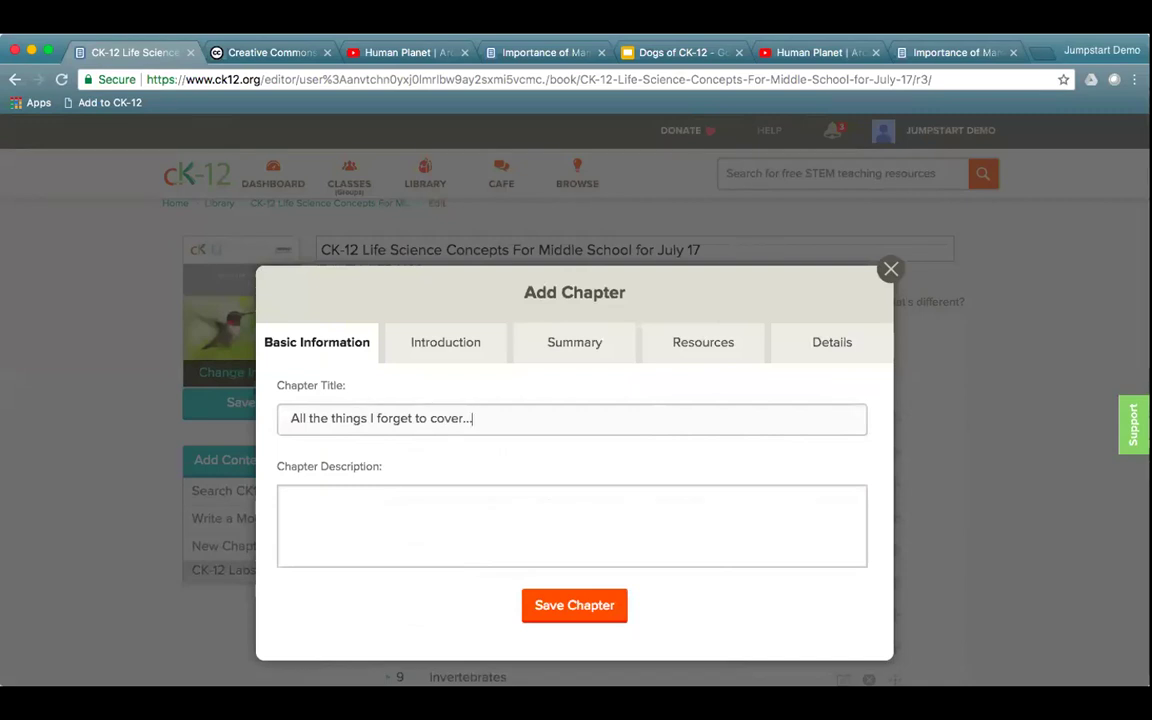
click(591, 612)
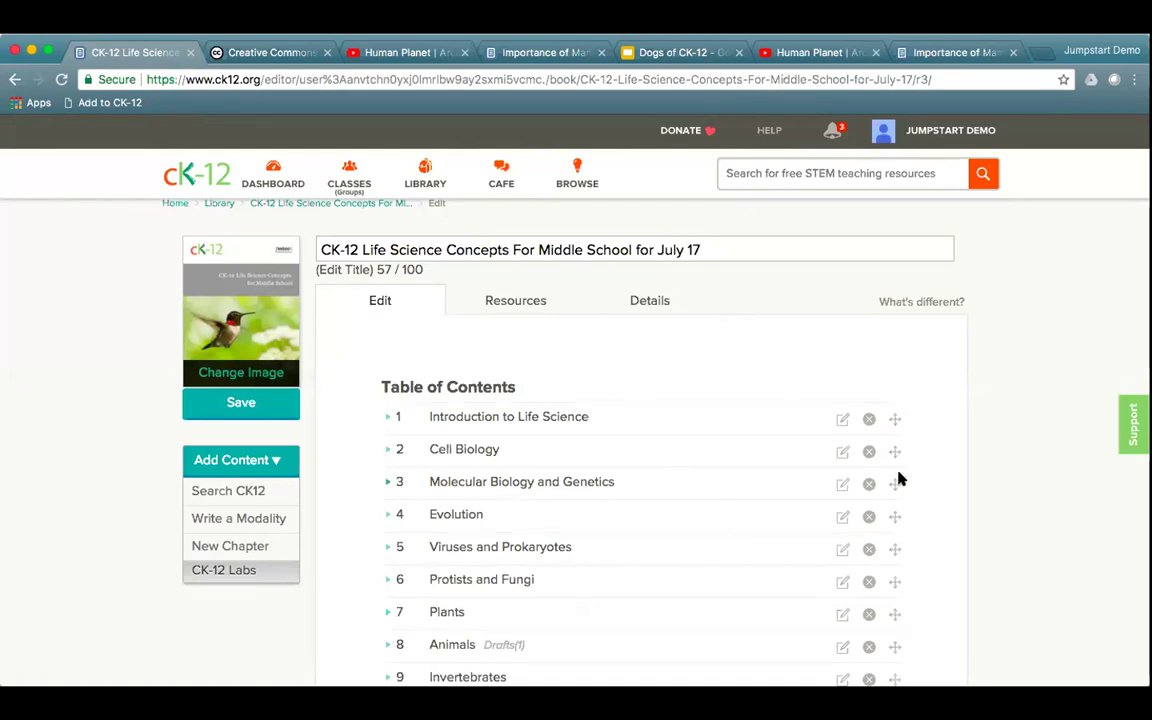
Move the "All the things I forget to cover..." chapter up to the first place in the table of contents
scroll(990, 519, down, 5)
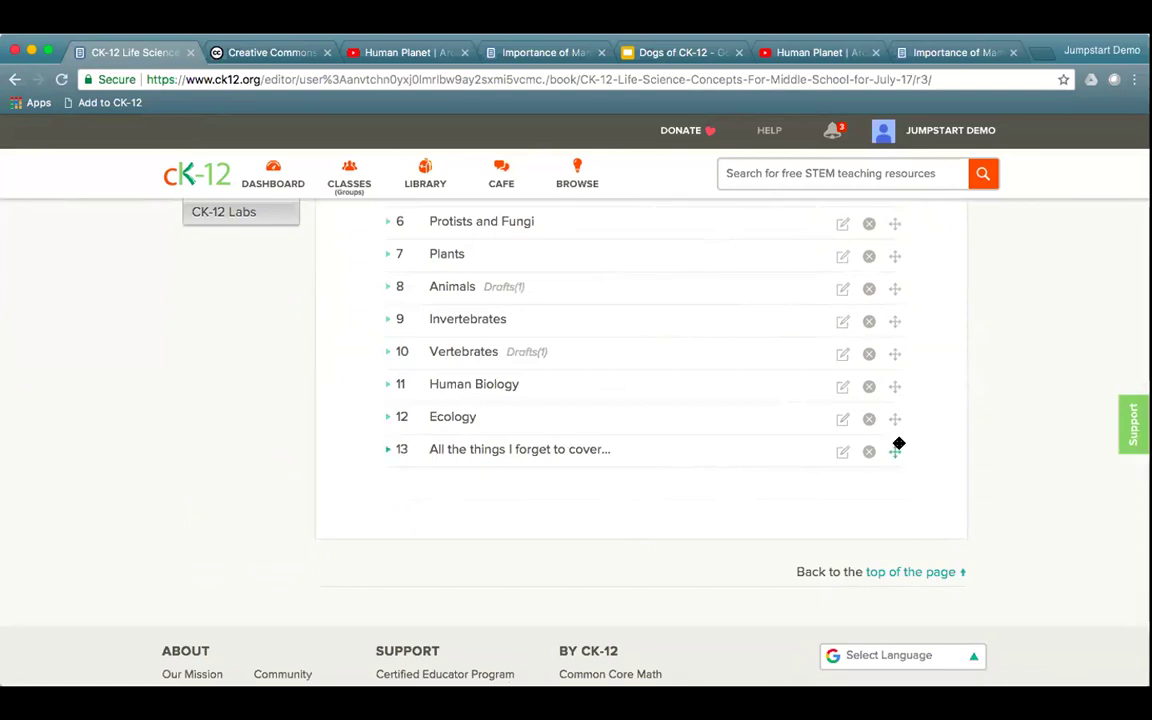
drag(897, 450, 897, 348)
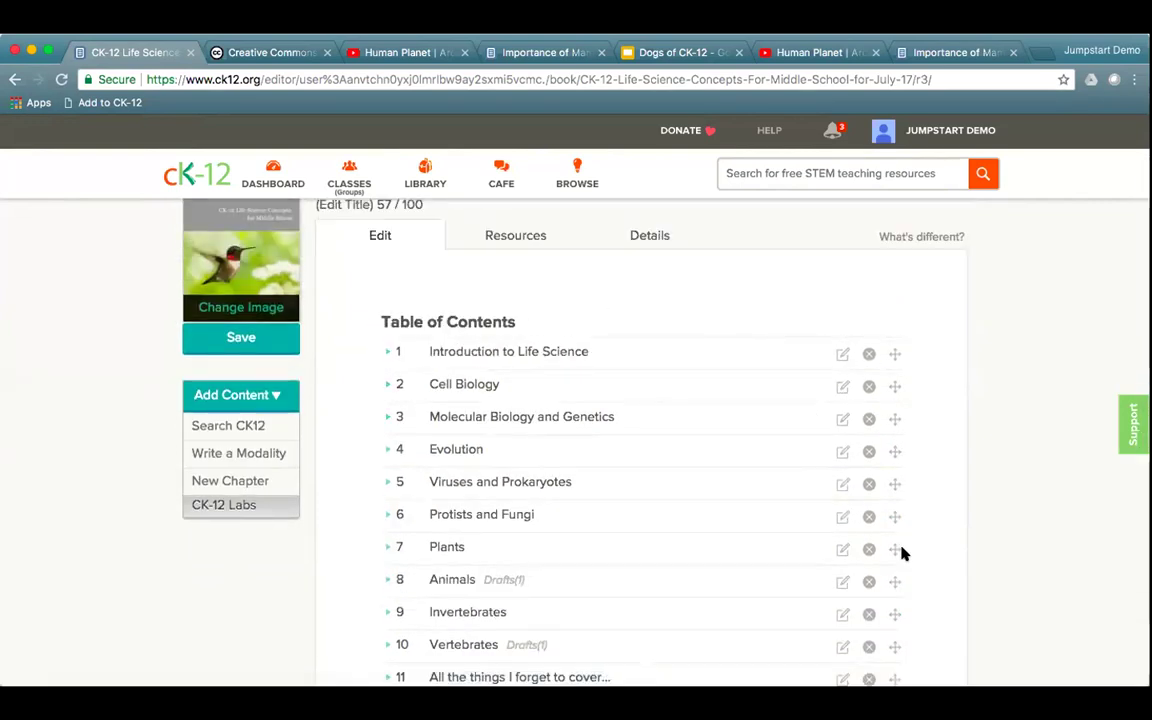
scroll(900, 550, down, 5)
drag(892, 309, 926, 255)
scroll(925, 256, up, 5)
scroll(926, 256, up, 2)
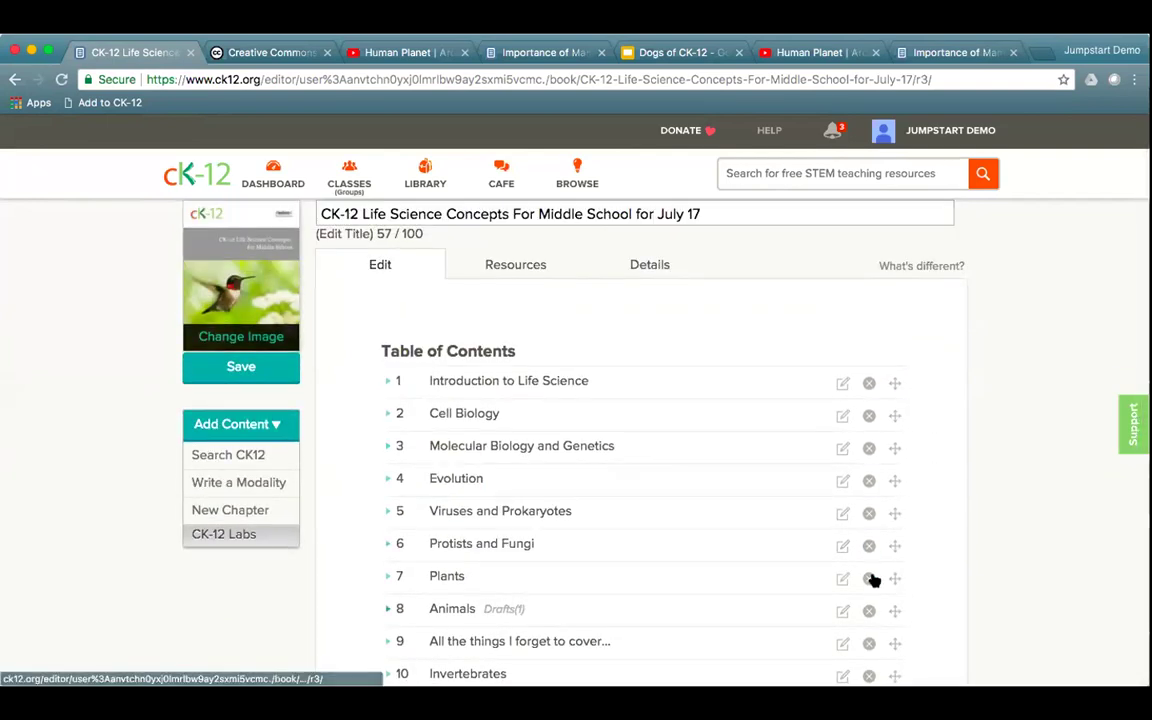
drag(893, 640, 895, 419)
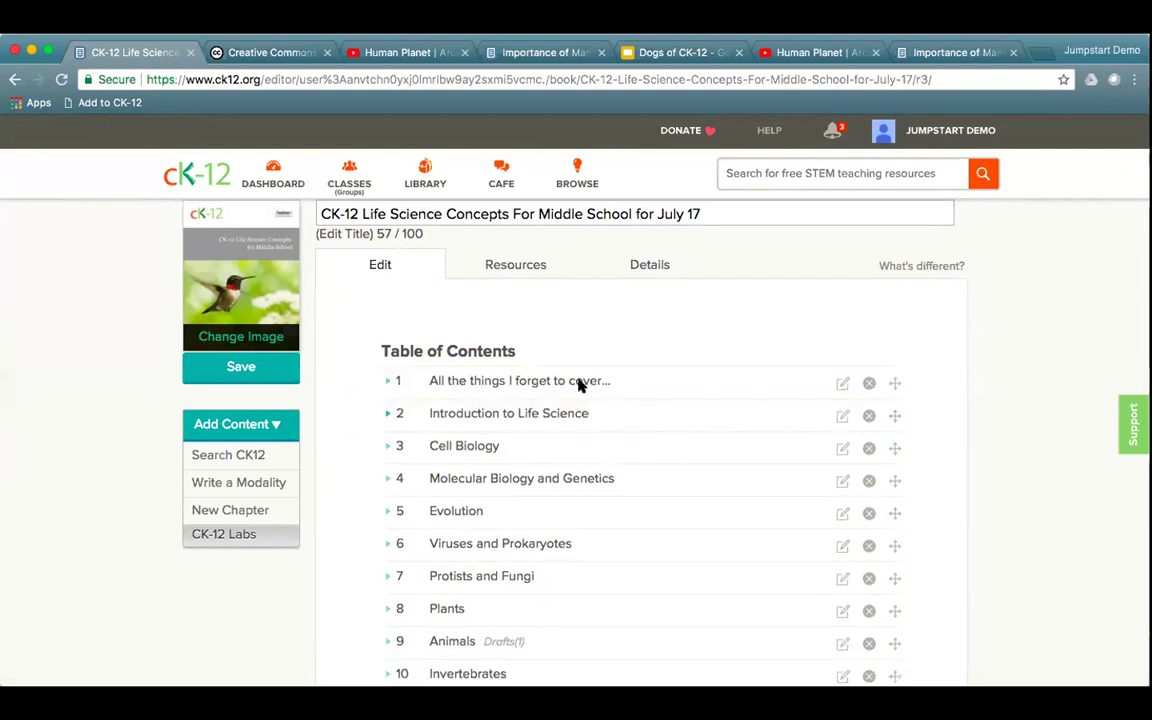
Expand the first two chapters and move Scientific Ways of Thinking into "All the things I forget to cover..."
click(386, 383)
click(387, 455)
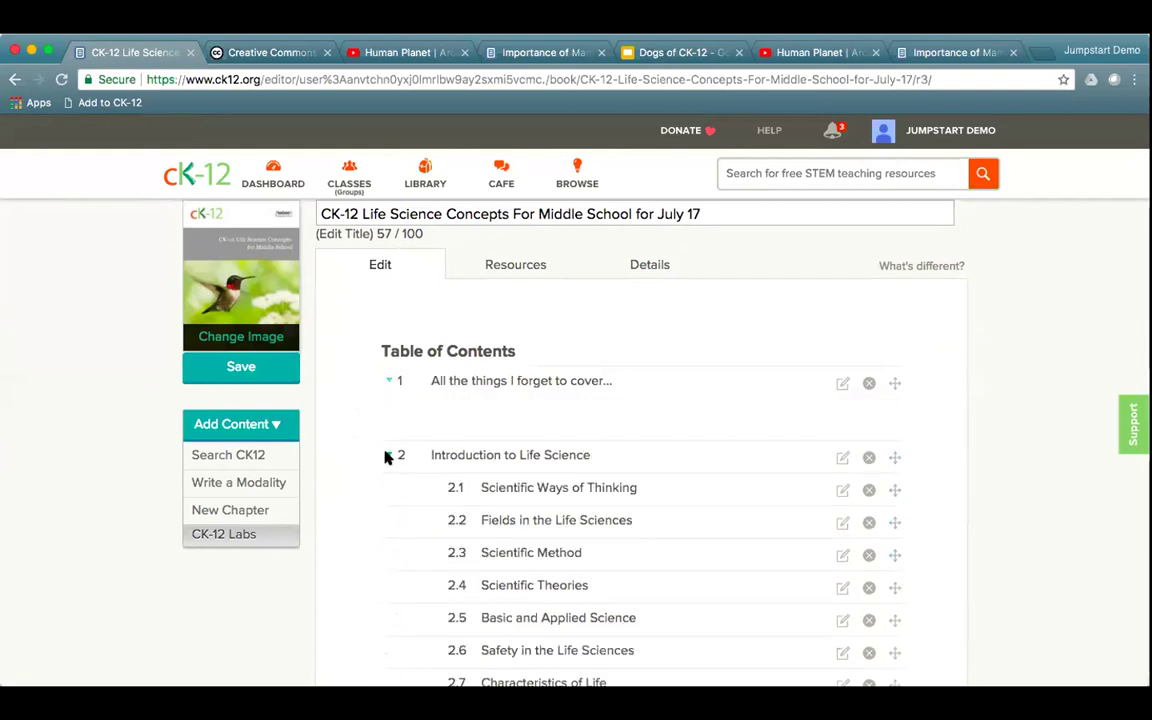
drag(892, 487, 918, 413)
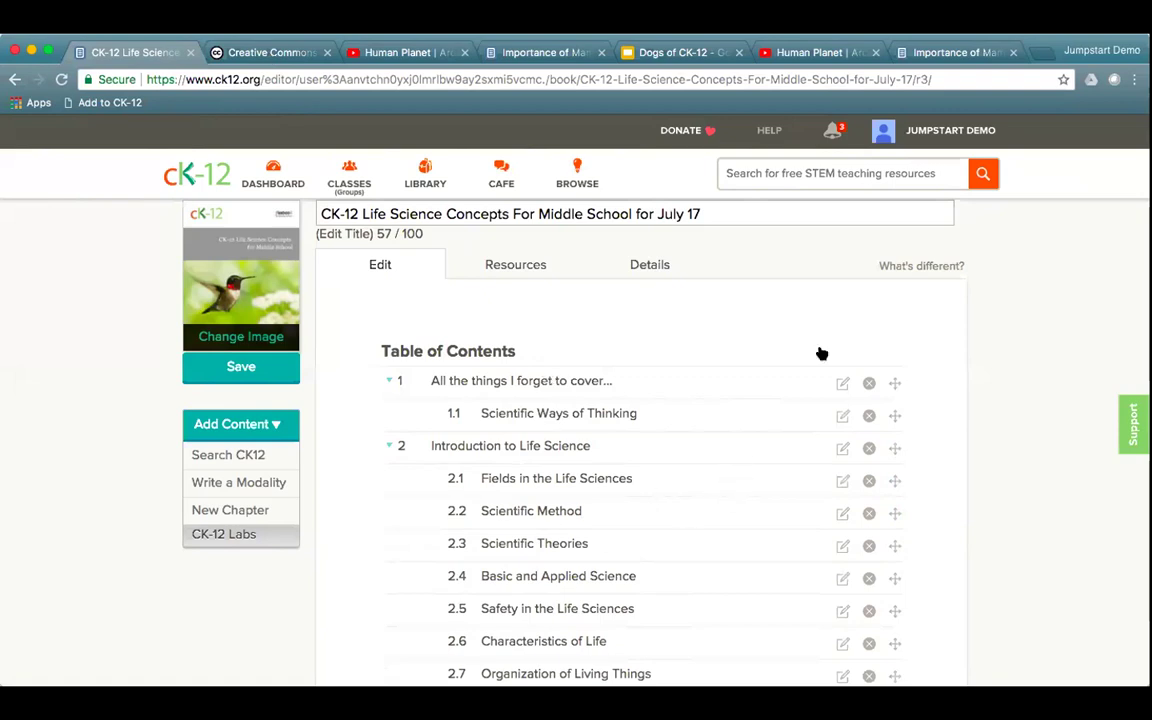
drag(930, 80, 912, 84)
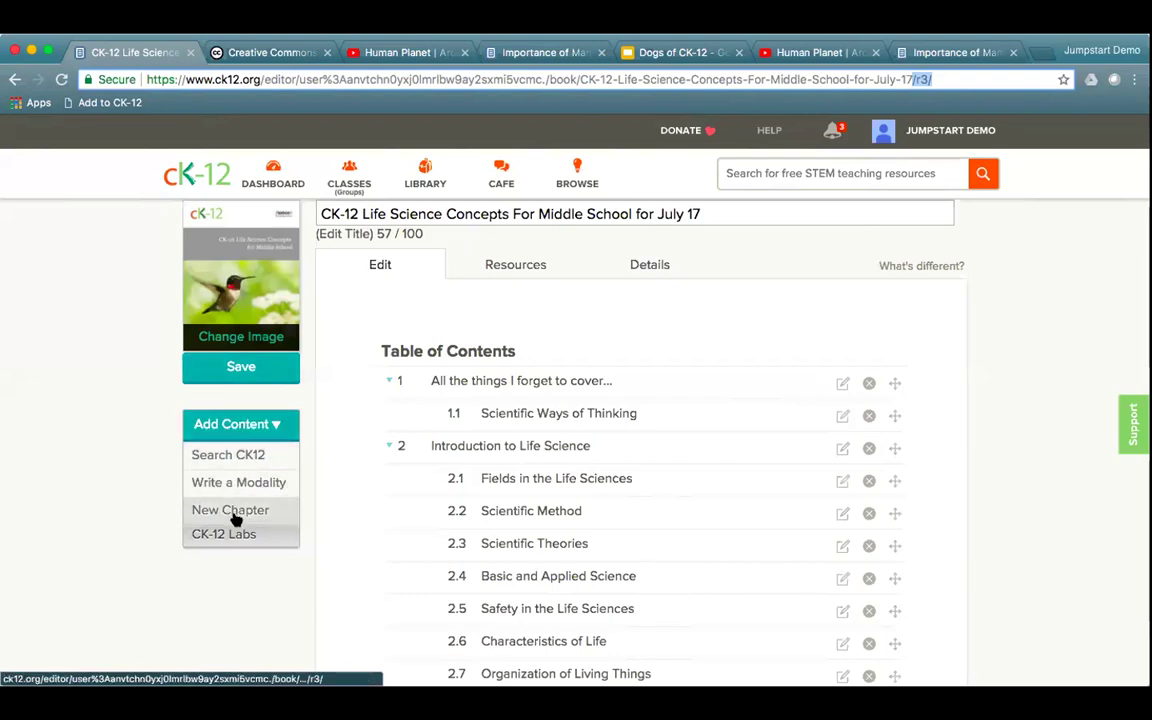
Search the CK-12 library for "mammals" and add the Importance of Mammals concept to the FlexBook
click(248, 455)
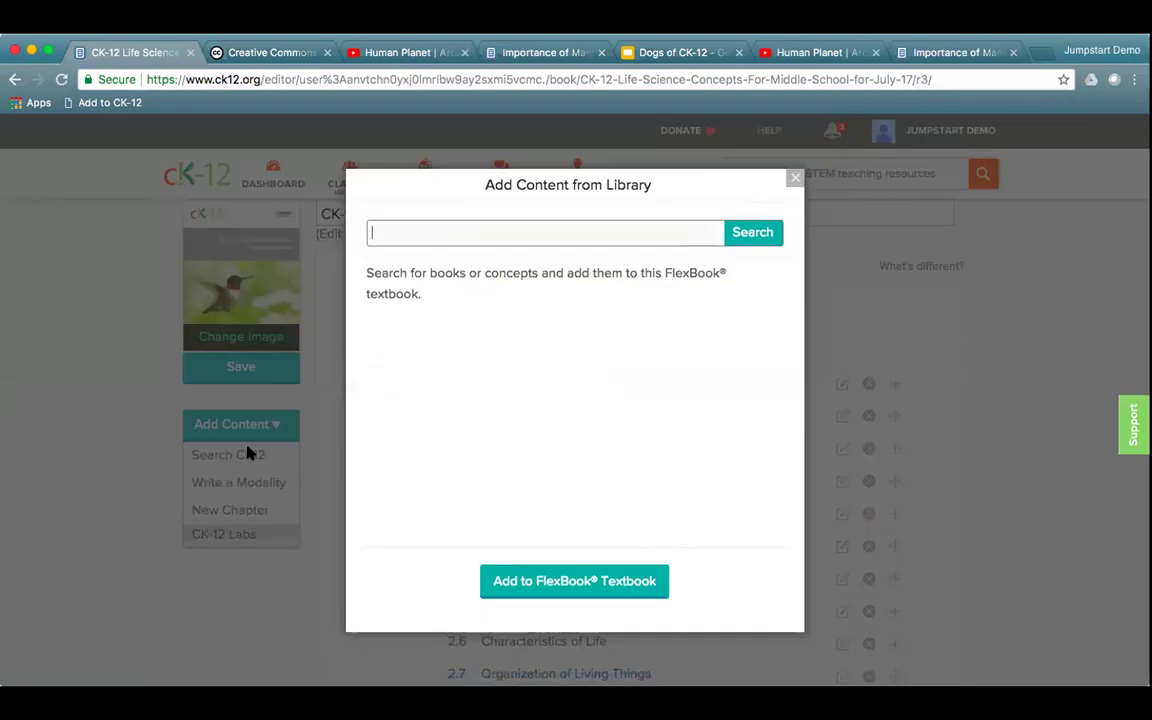
click(478, 235)
text(mam)
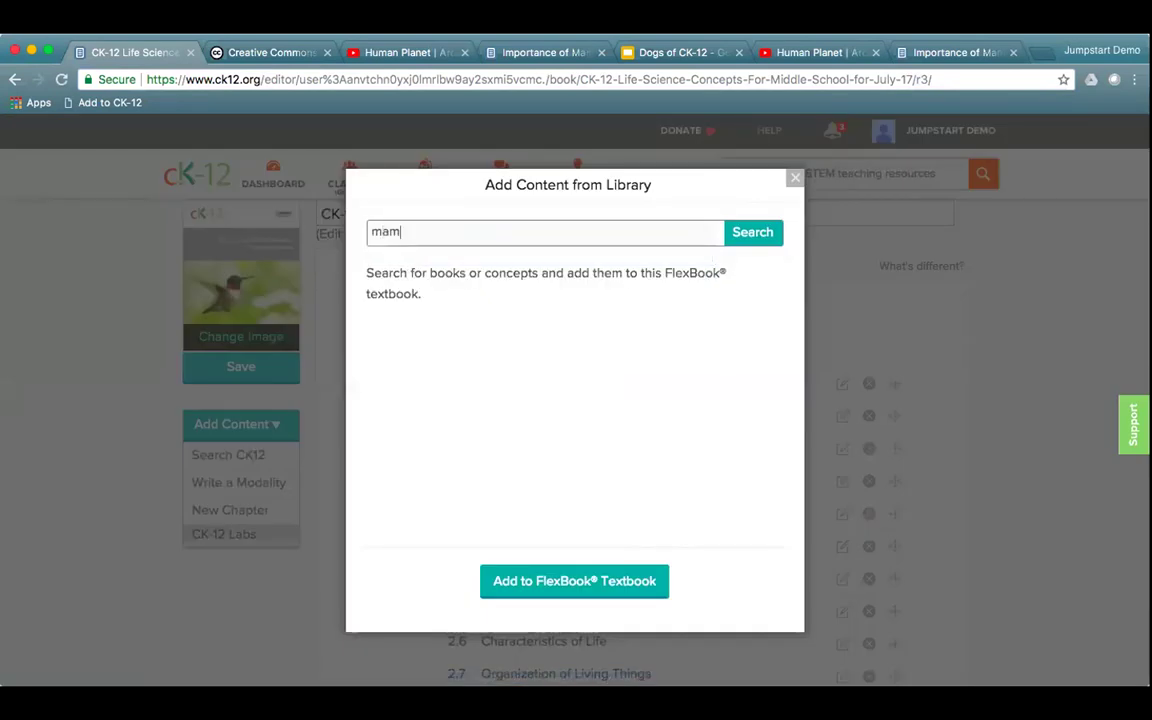
text(mals)
click(752, 232)
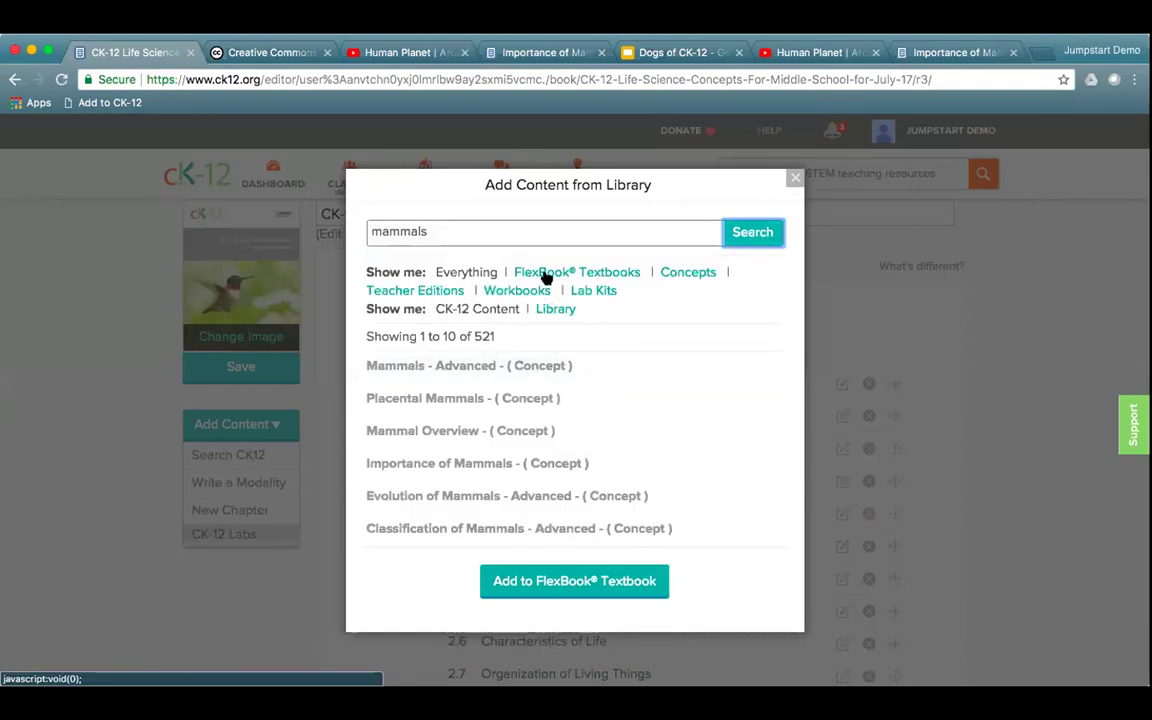
click(450, 465)
click(555, 585)
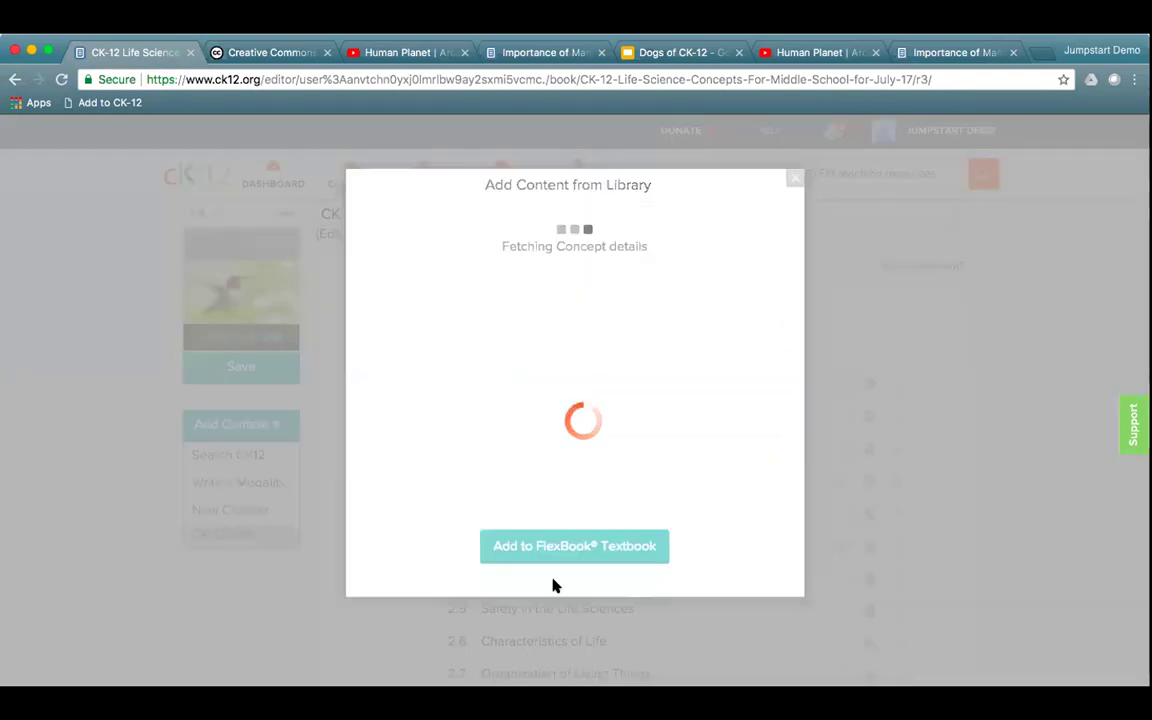
Expand the Ecology chapter and move the added Importance of Mammals concept into it, just above Mass Extinction
scroll(608, 577, down, 15)
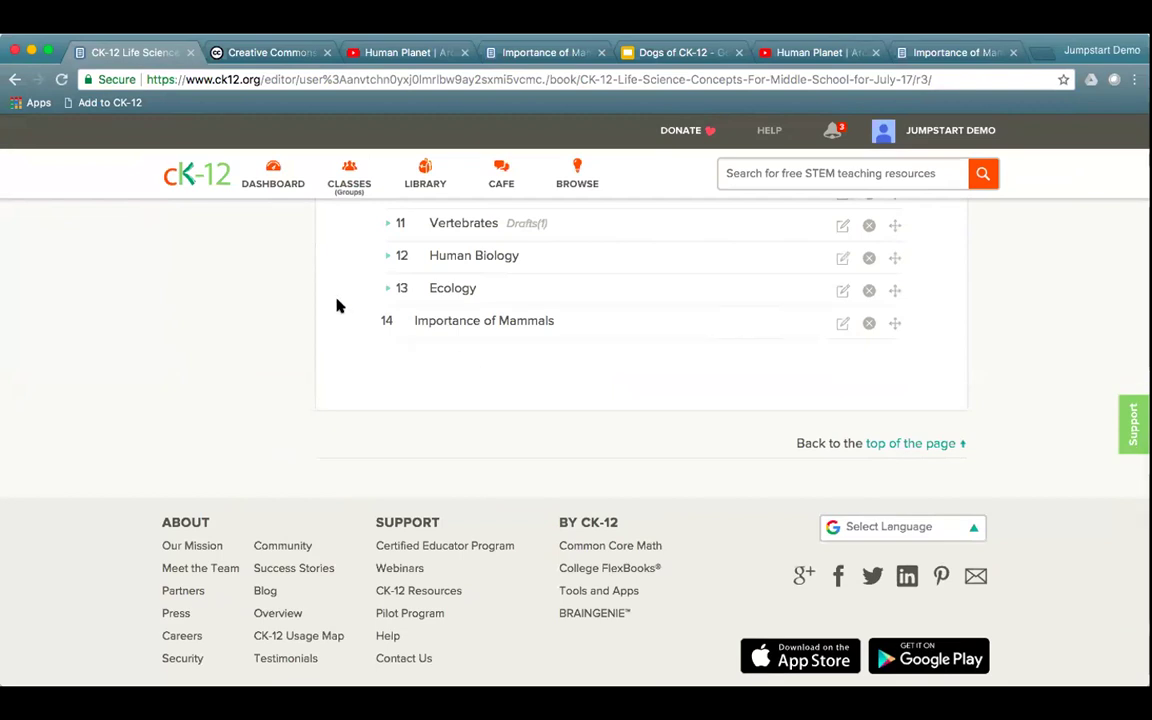
click(387, 291)
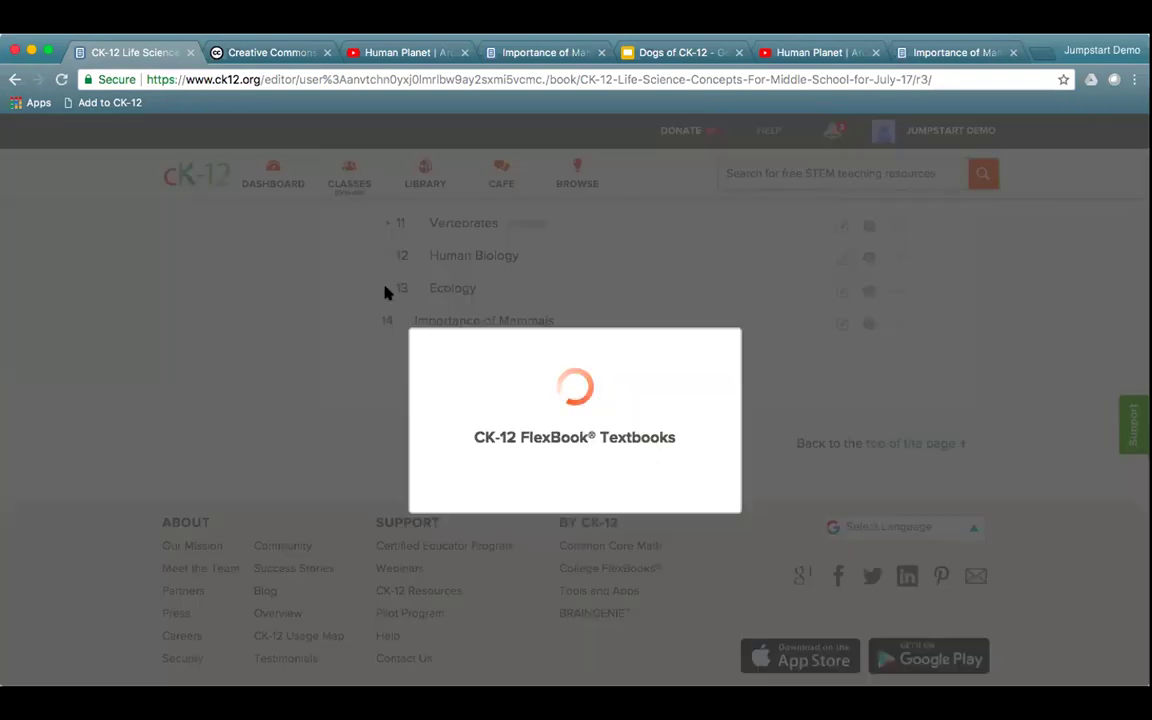
scroll(478, 334, down, 6)
scroll(480, 336, down, 5)
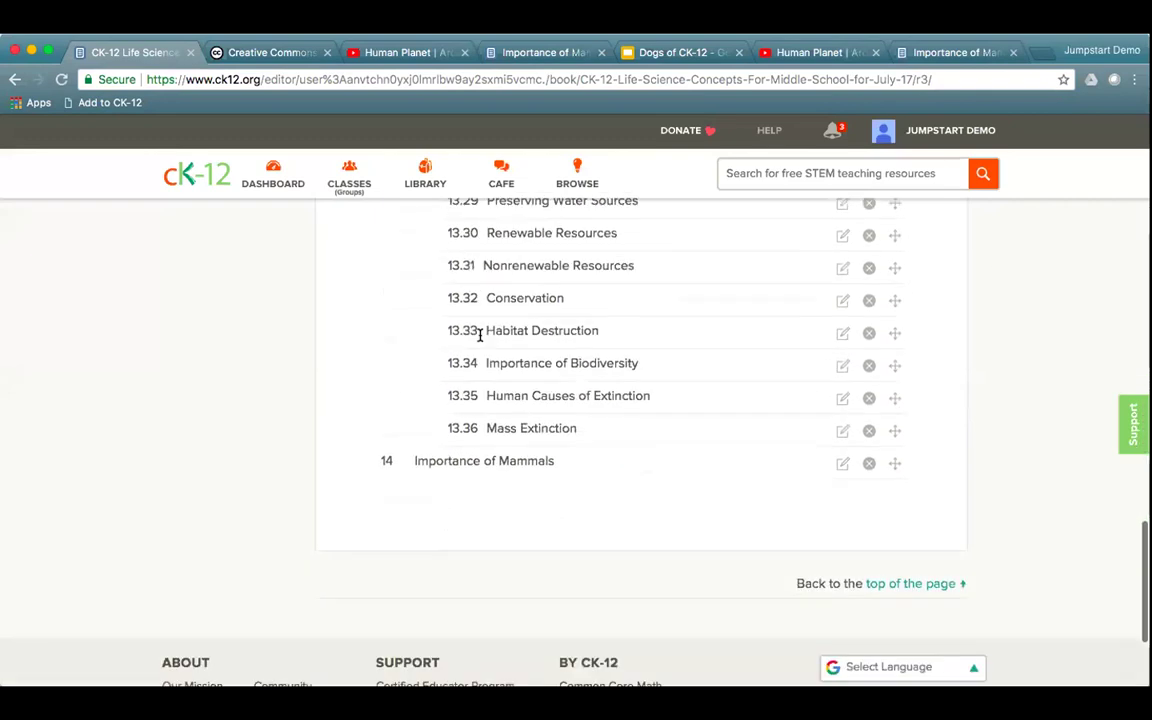
drag(895, 459, 918, 383)
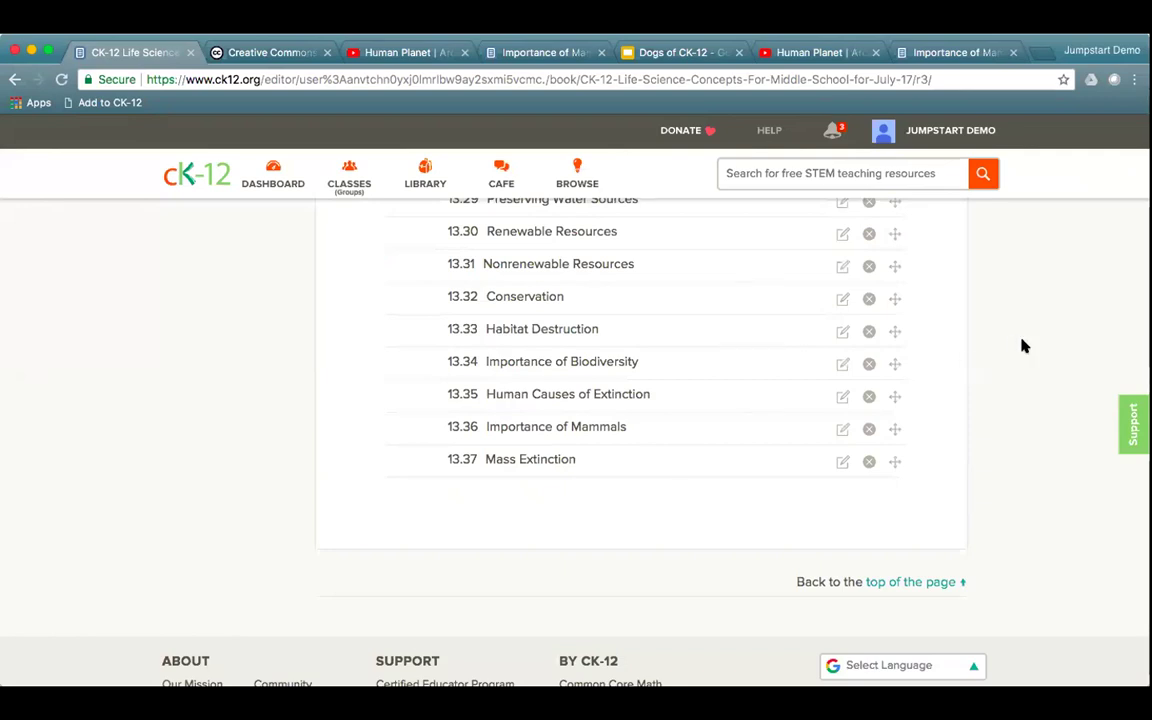
Save the customized FlexBook with its rearranged table of contents
scroll(1022, 345, up, 20)
scroll(1022, 345, up, 2)
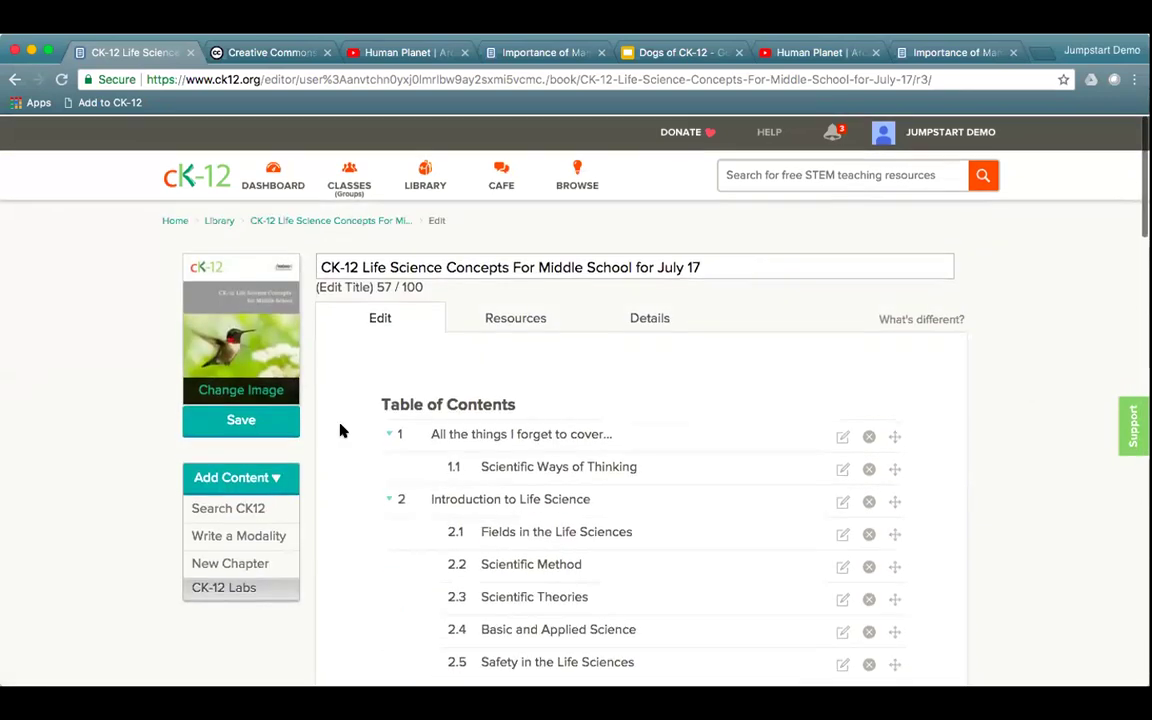
click(205, 427)
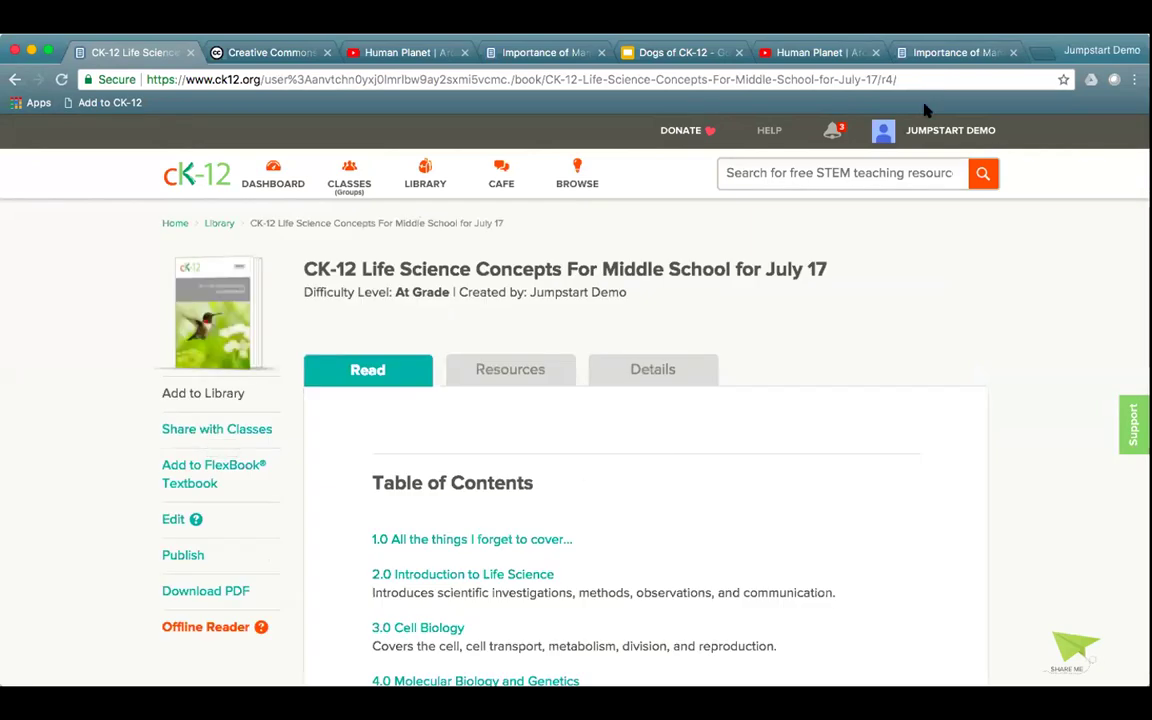
click(916, 52)
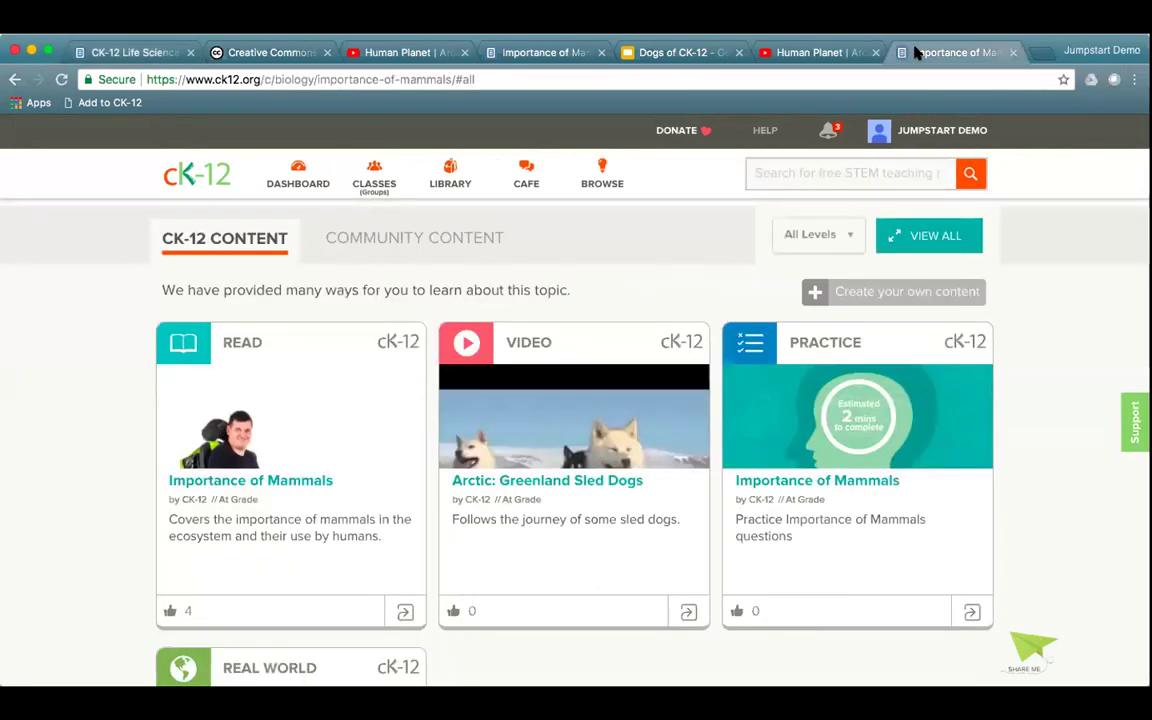
click(283, 482)
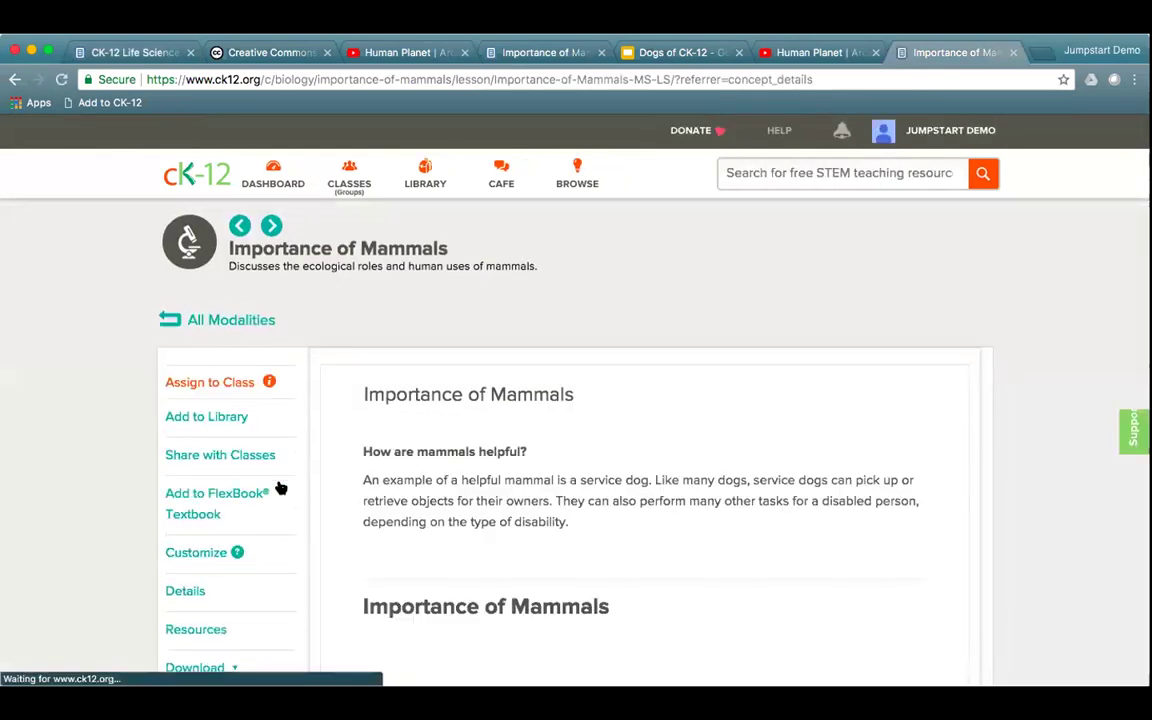
click(208, 537)
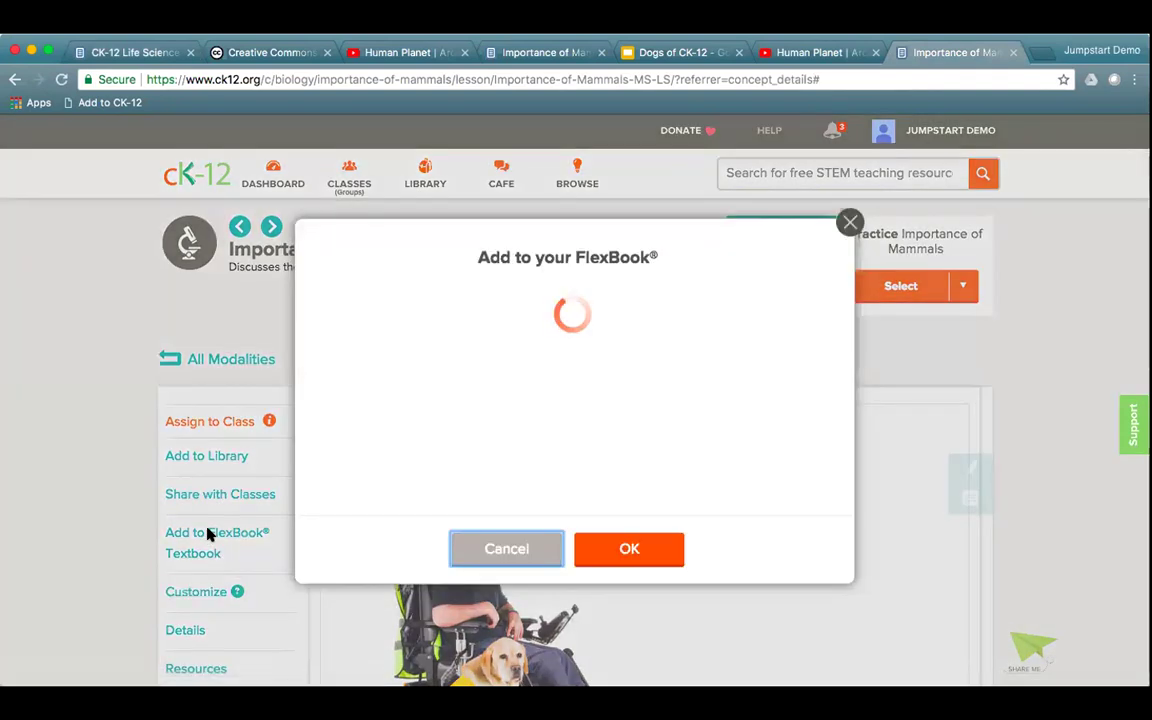
click(324, 361)
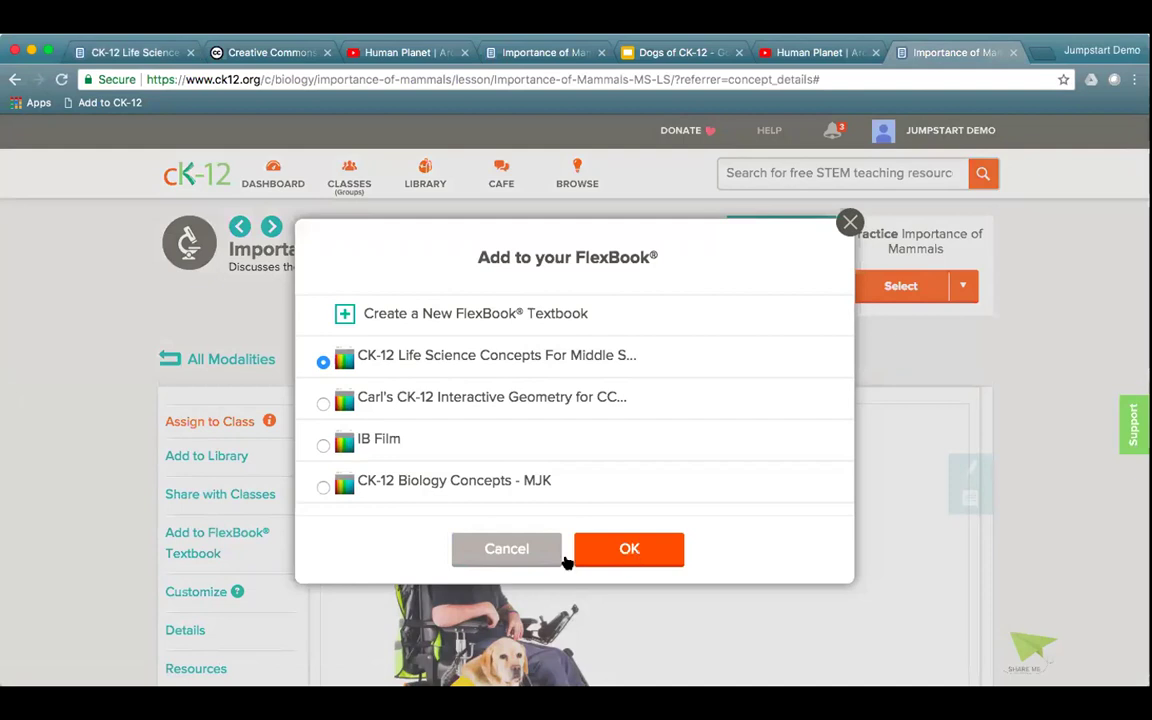
click(510, 553)
Search CK-12 for "triangles" and open the advanced-level Triangles reading for grades 9 and 10
click(781, 170)
text(t)
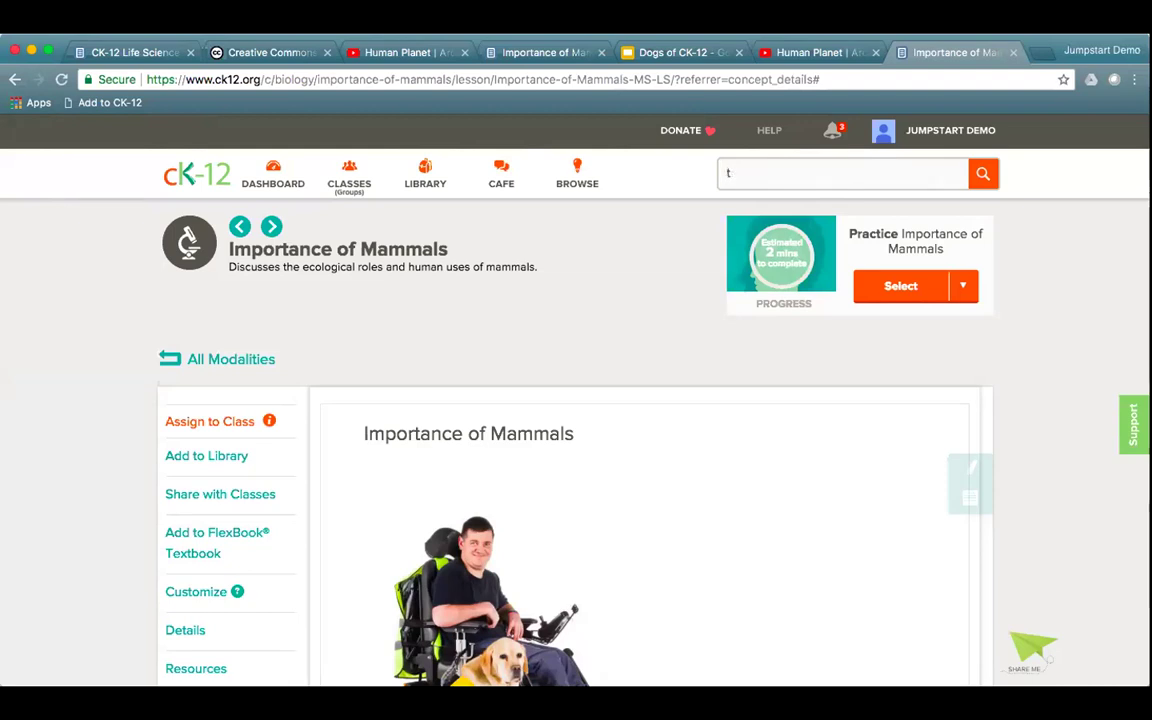
text(riangles)
key(Return)
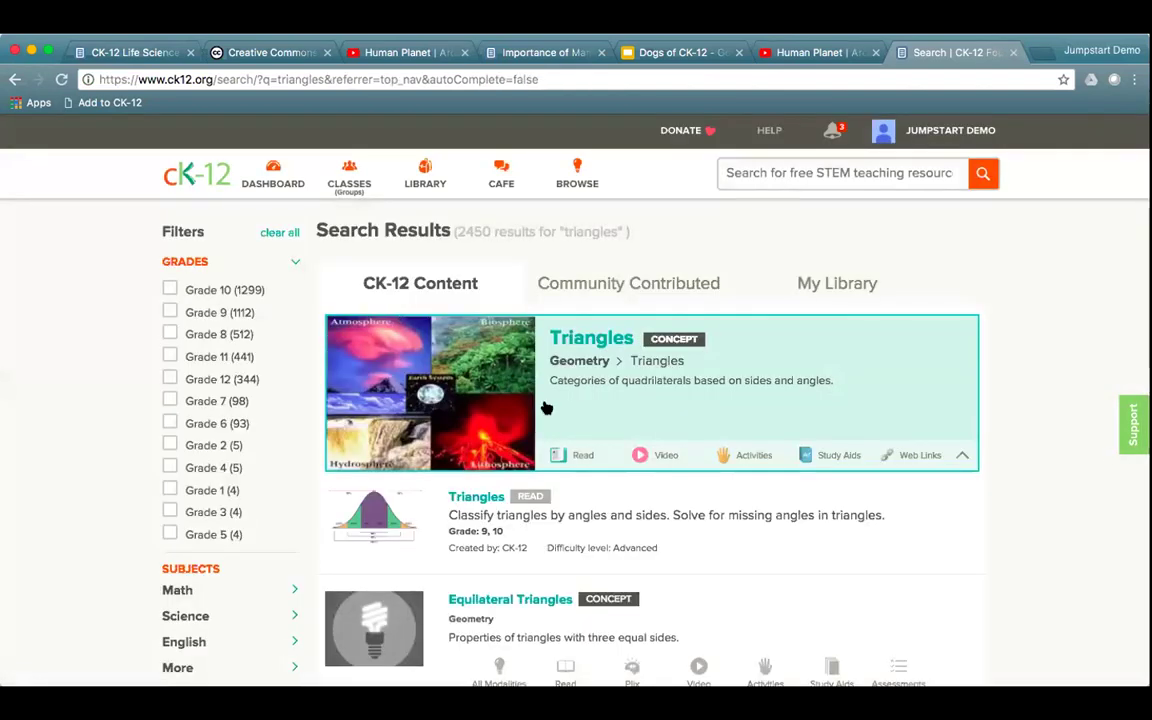
click(480, 498)
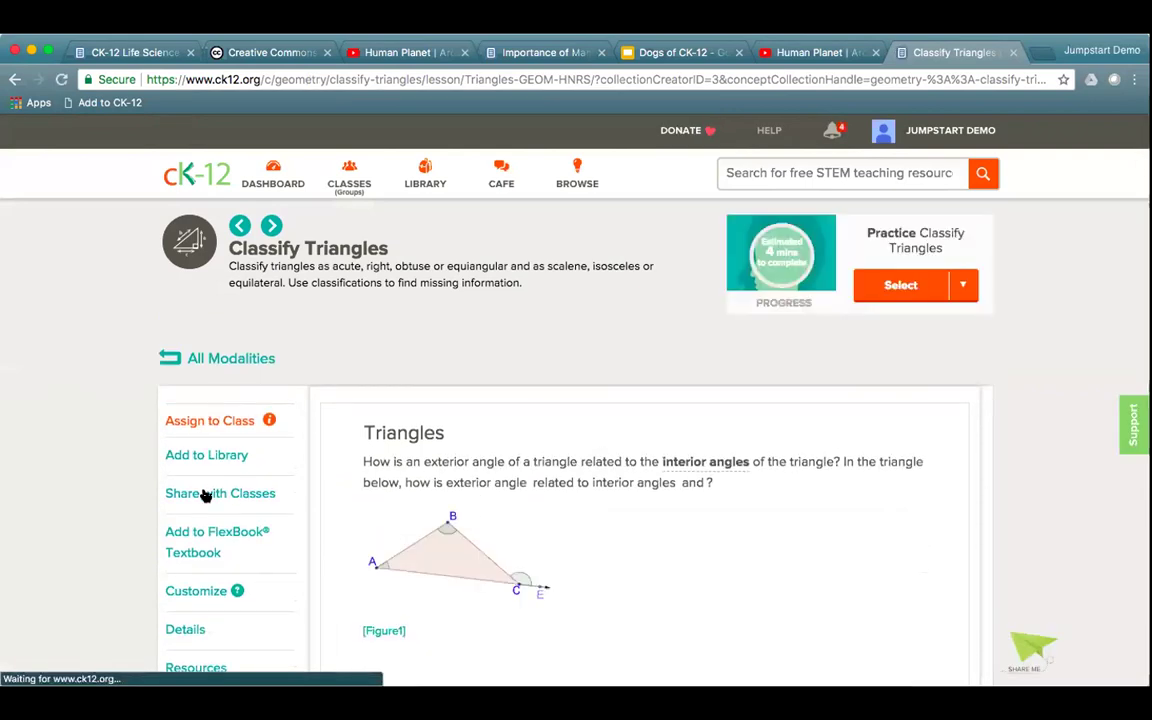
Start adding the Triangles reading to a FlexBook, choosing the CK-12 Life Science Concepts For Middle School book as the destination
click(204, 533)
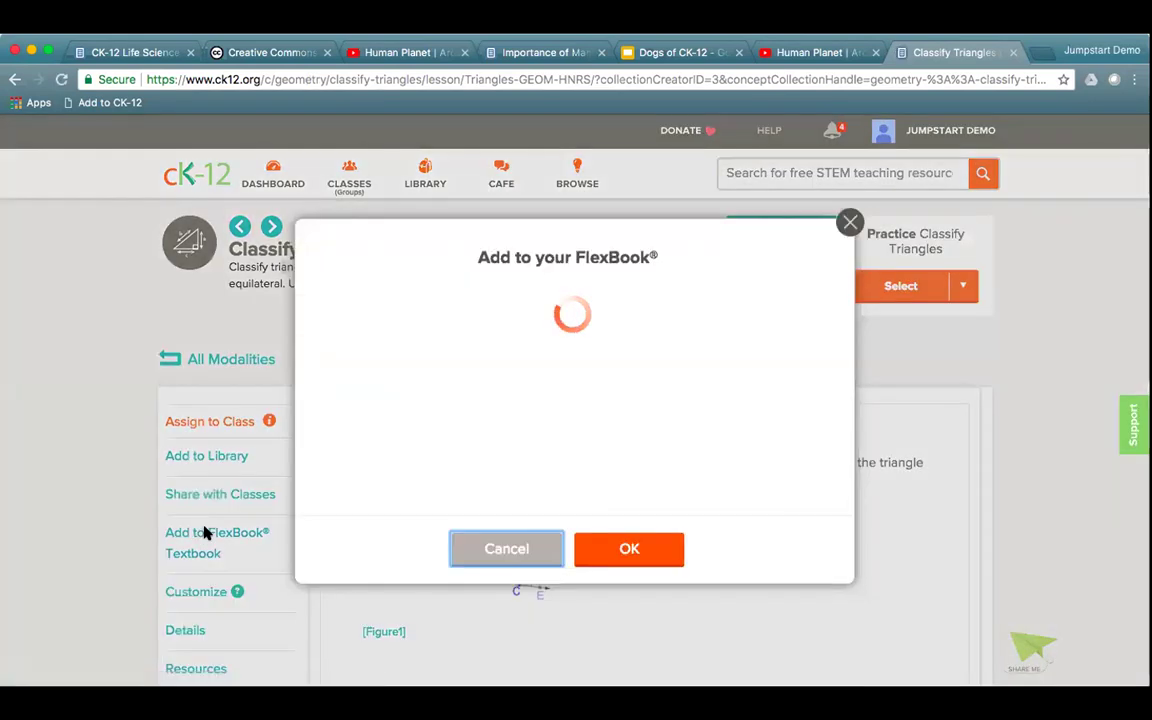
click(368, 353)
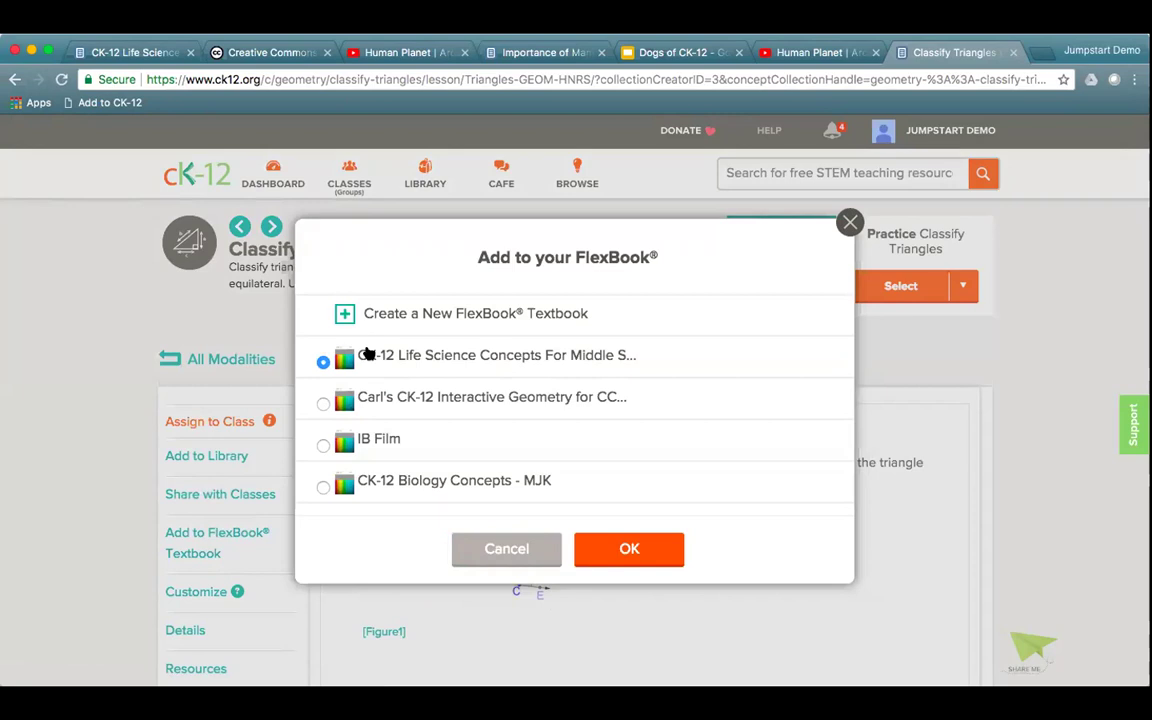
Add the Classify Triangles lesson to the CK-12 Life Science Concepts FlexBook and look through that book's already open page
click(630, 550)
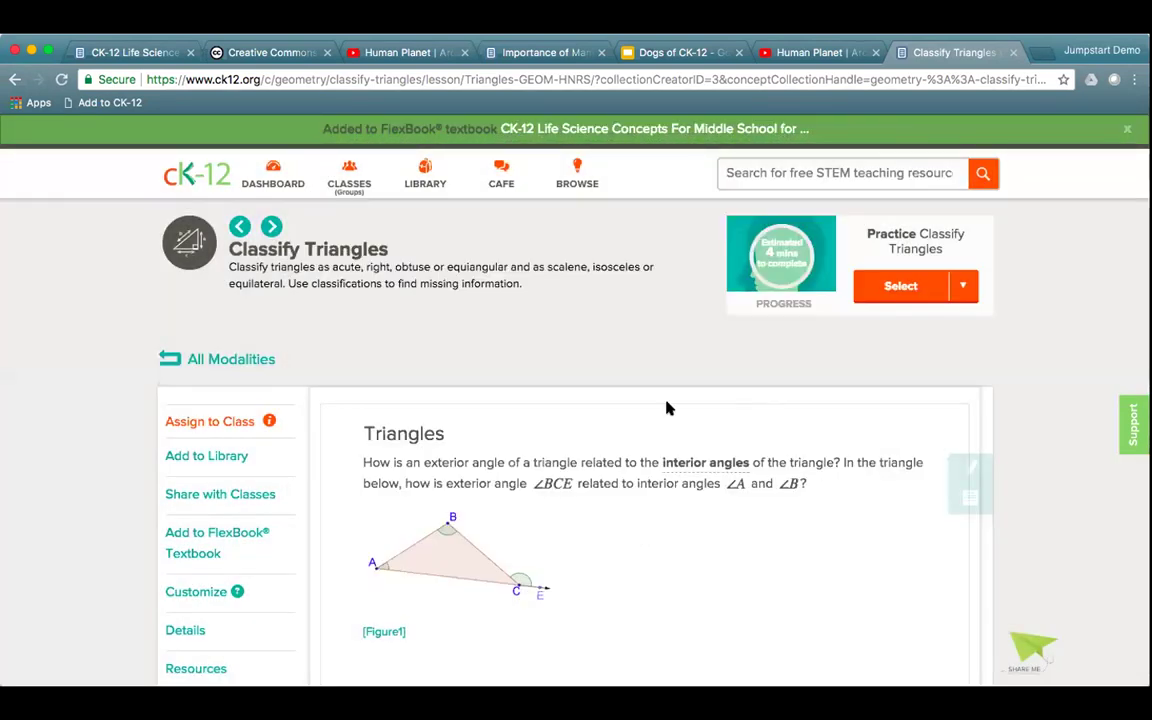
click(130, 53)
scroll(645, 514, down, 15)
scroll(645, 514, up, 2)
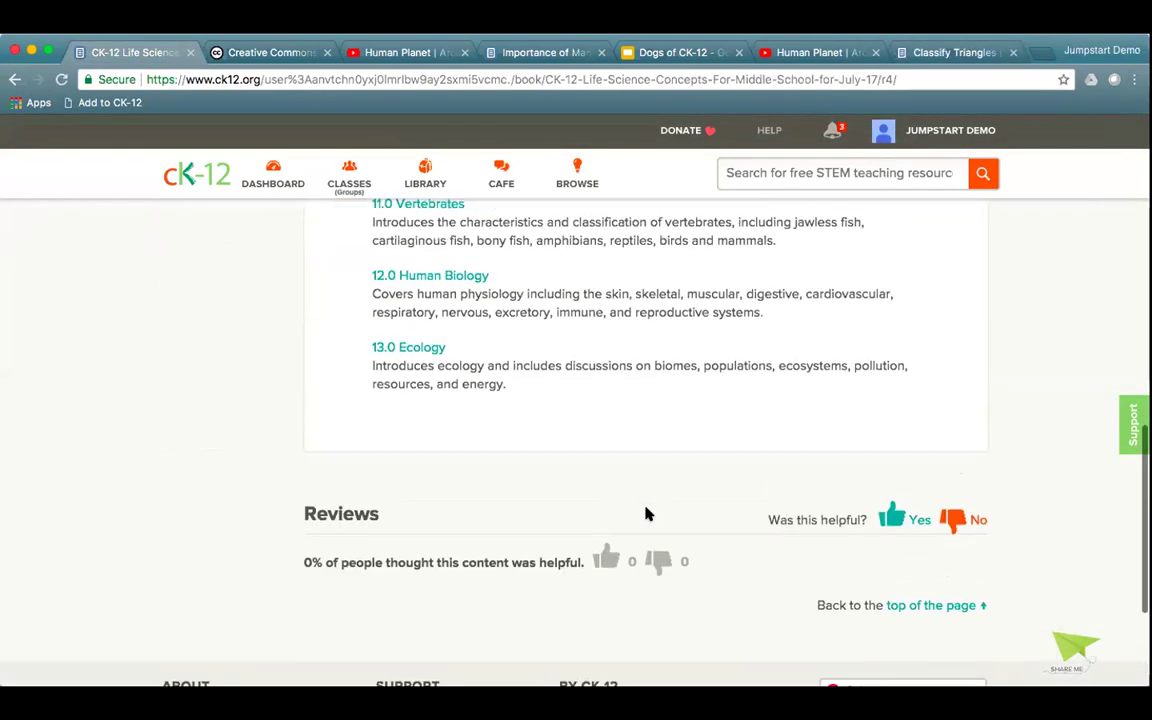
scroll(645, 514, up, 5)
scroll(645, 514, up, 5)
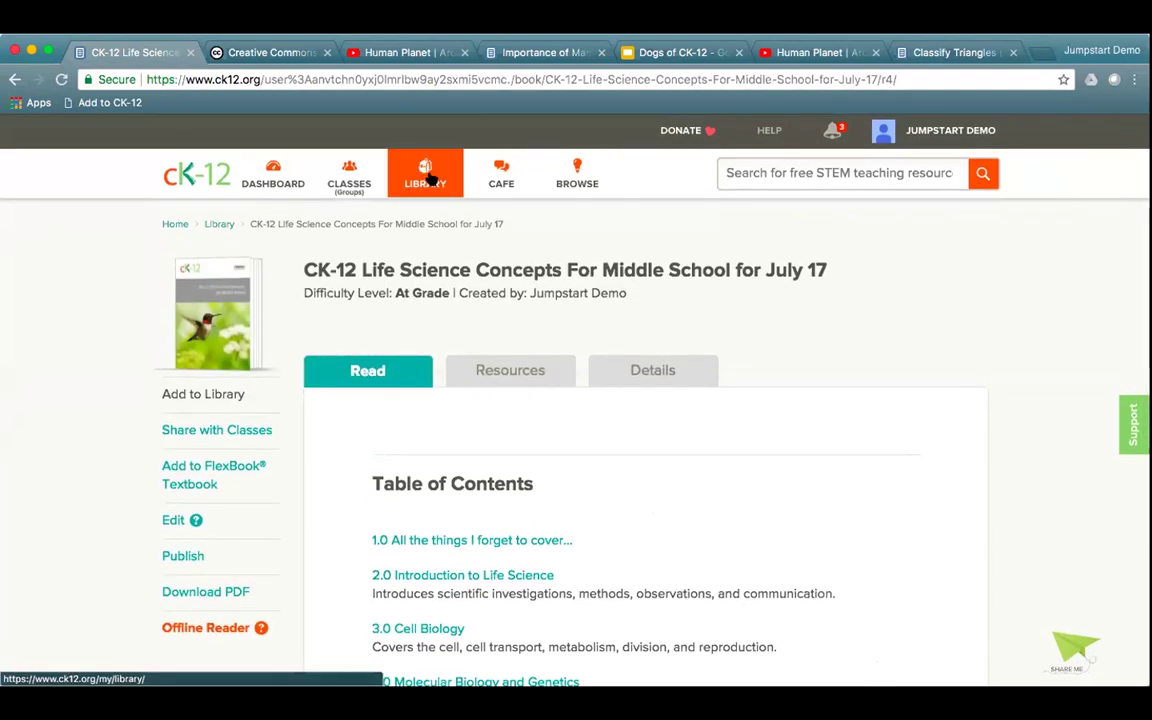
Reopen CK-12 Life Science Concepts For Middle School for July 17 from the library and check its table of contents for Triangles
click(428, 178)
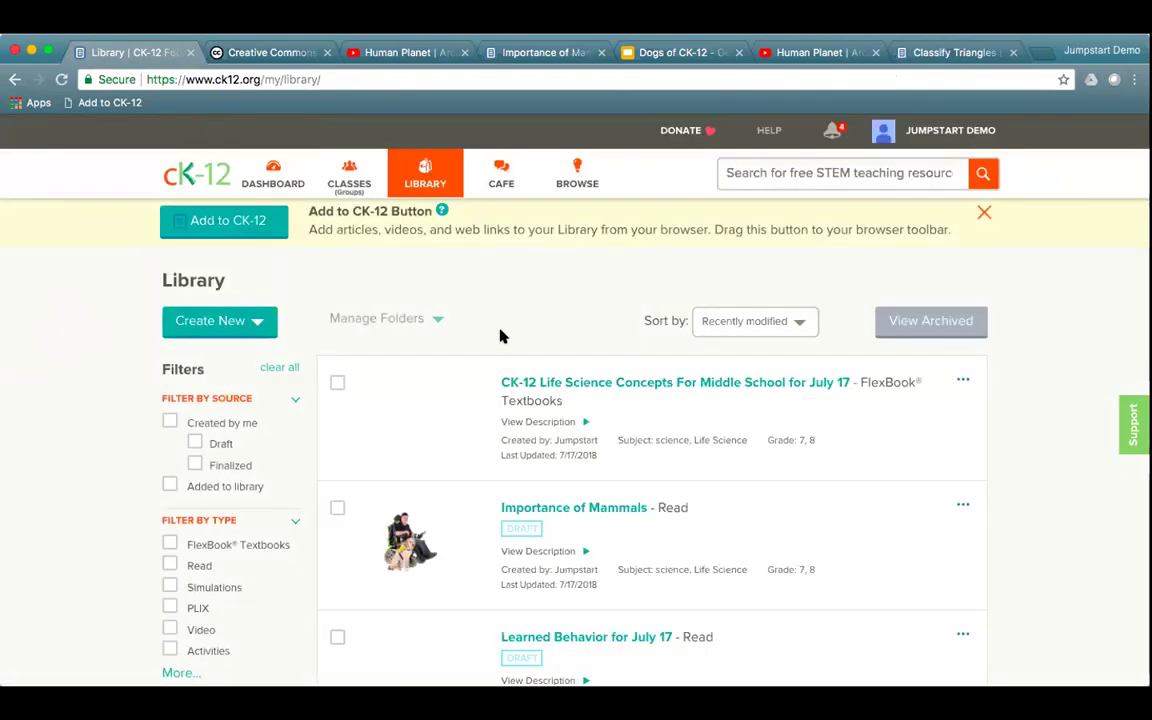
click(614, 383)
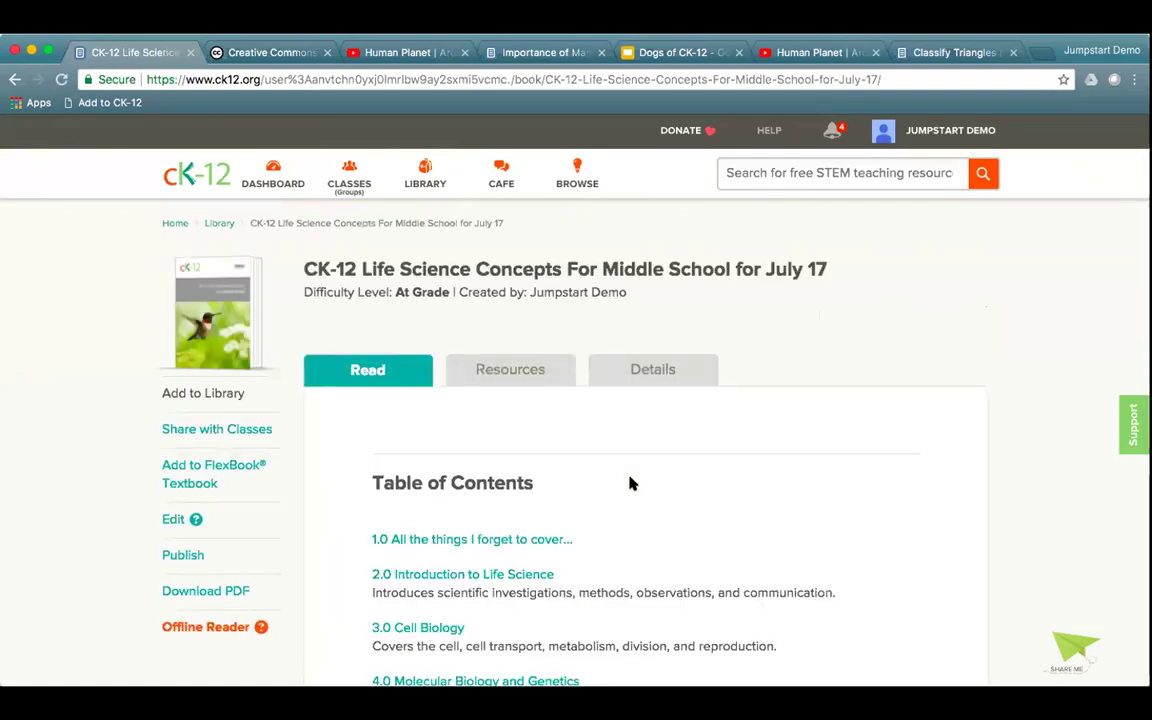
scroll(630, 484, down, 15)
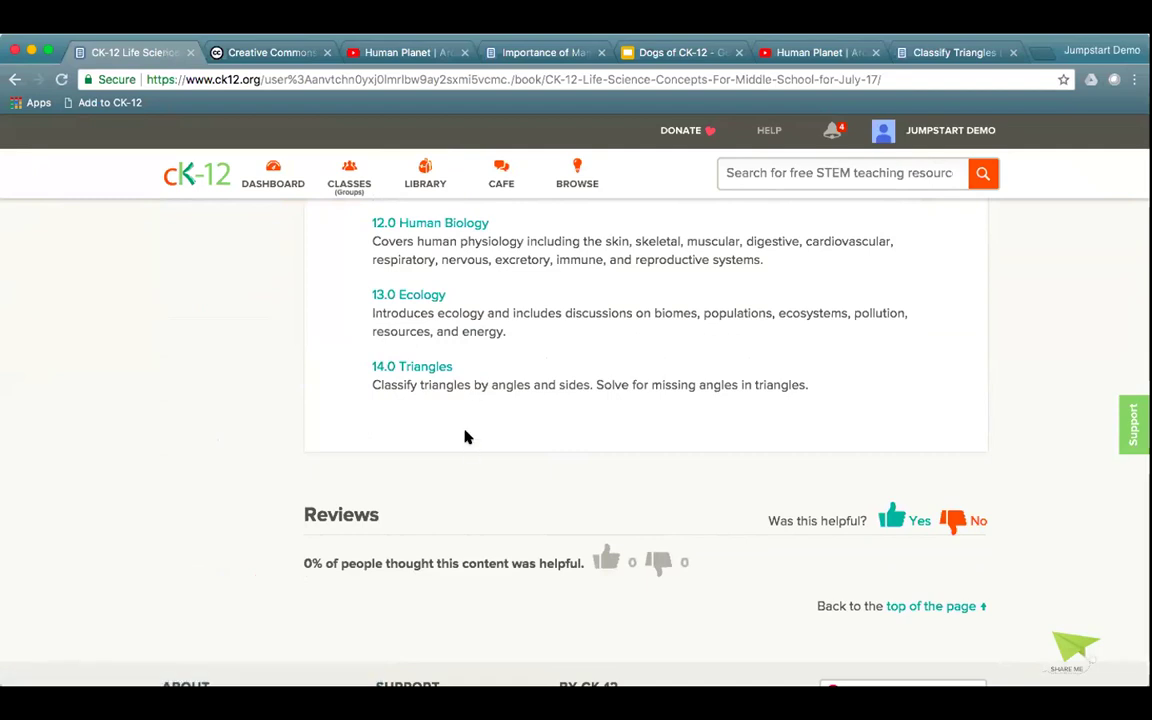
scroll(475, 378, up, 12)
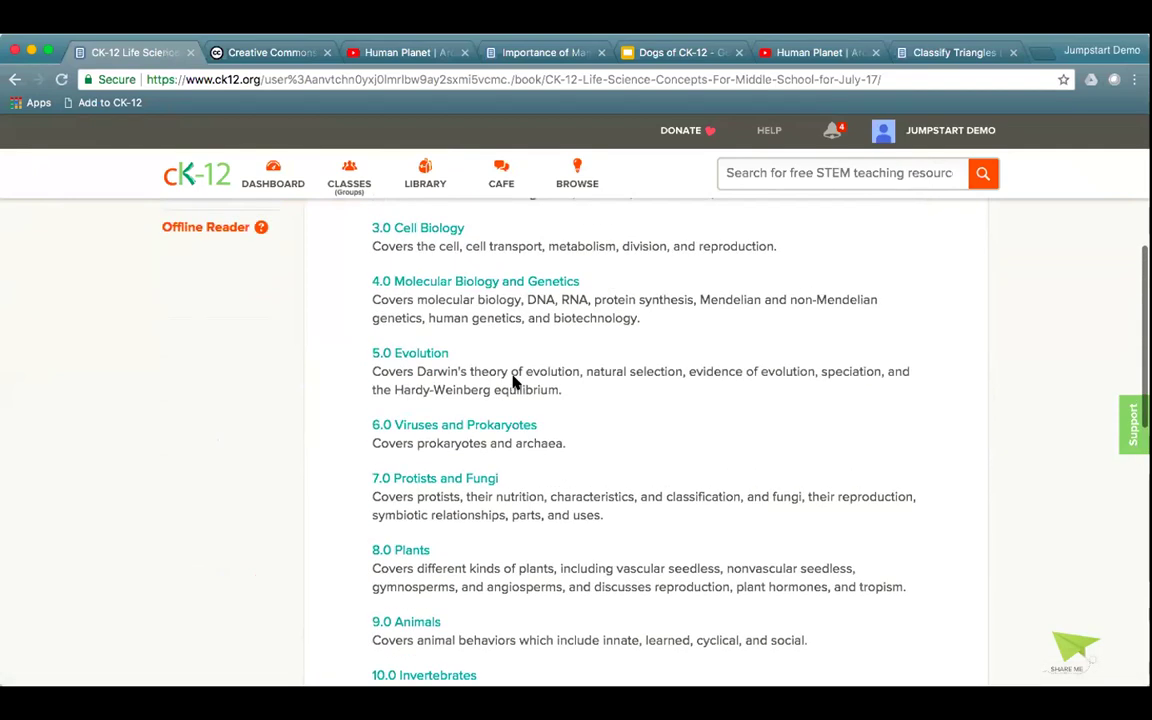
Open the FlexBook for editing and expand the Ecology chapter in its table of contents
click(173, 327)
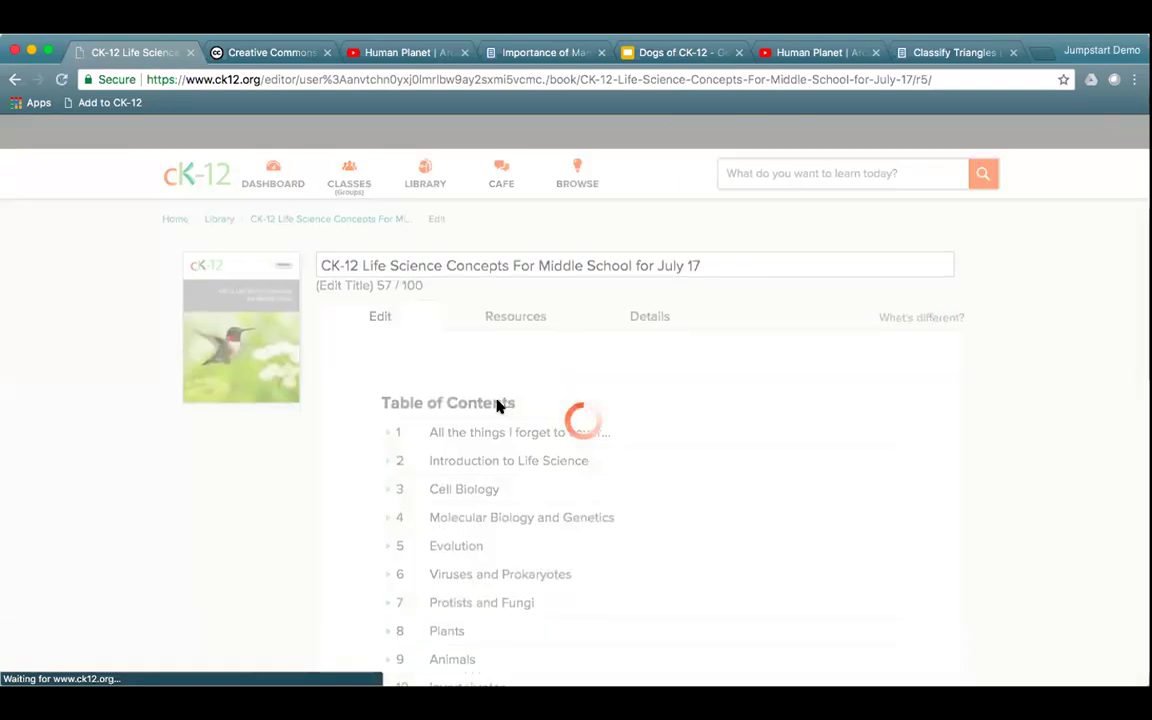
scroll(581, 450, down, 5)
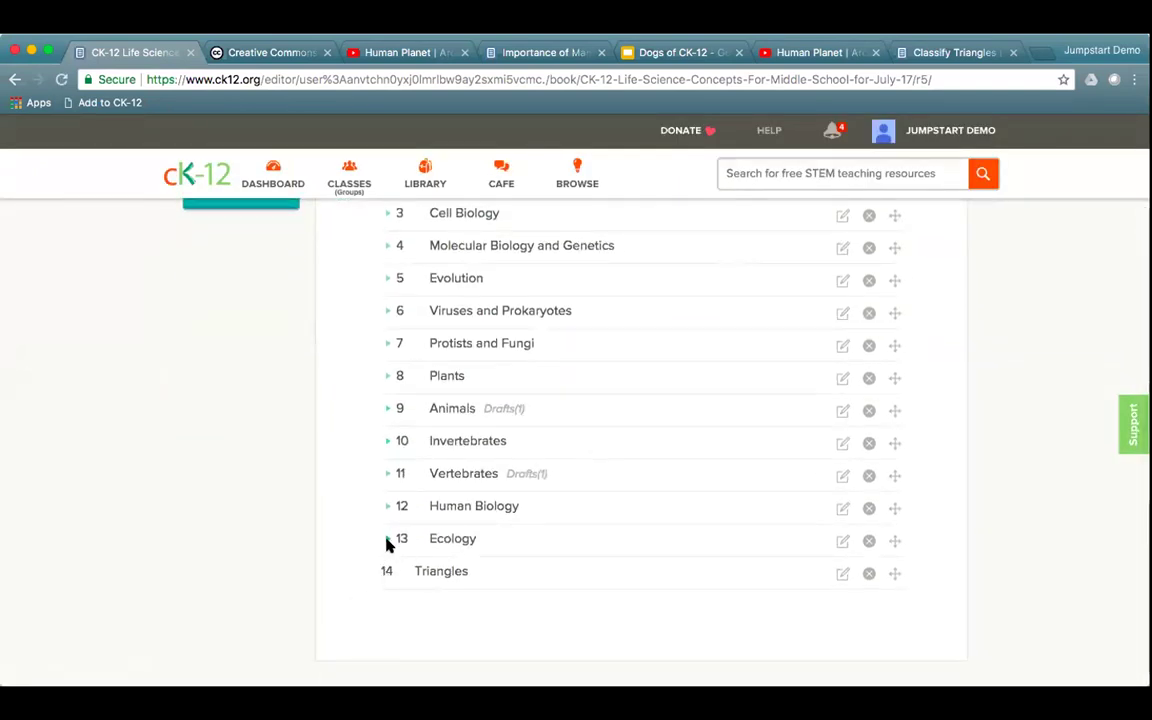
click(388, 541)
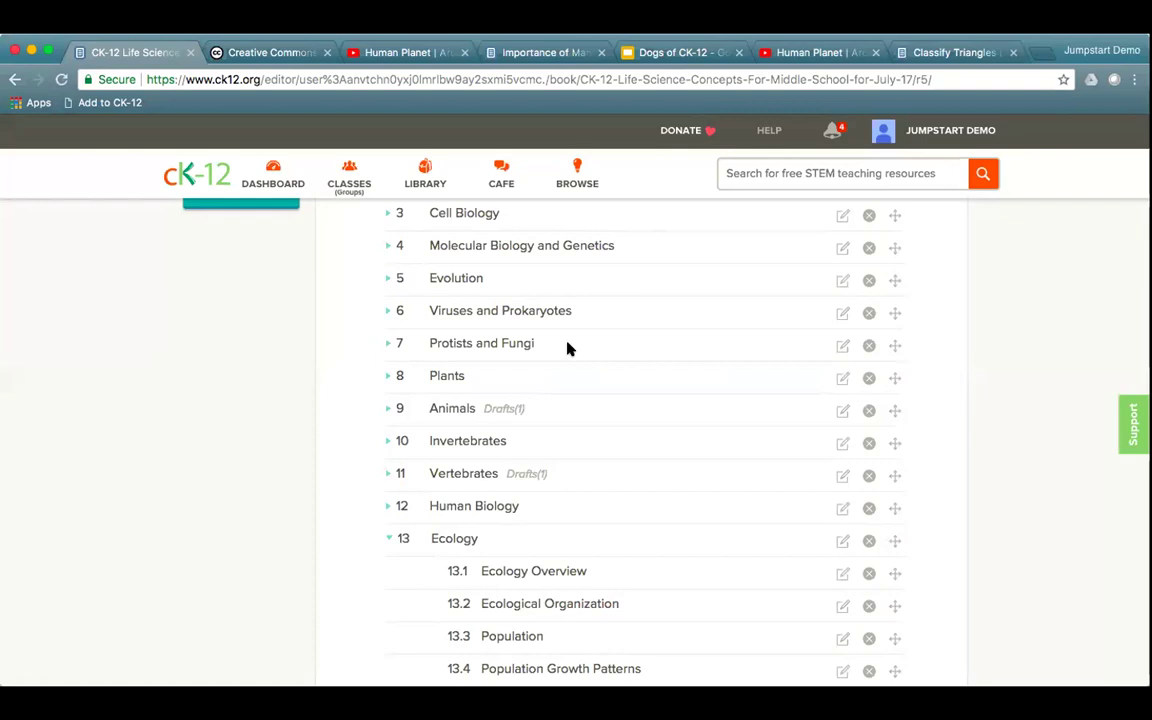
scroll(688, 489, down, 15)
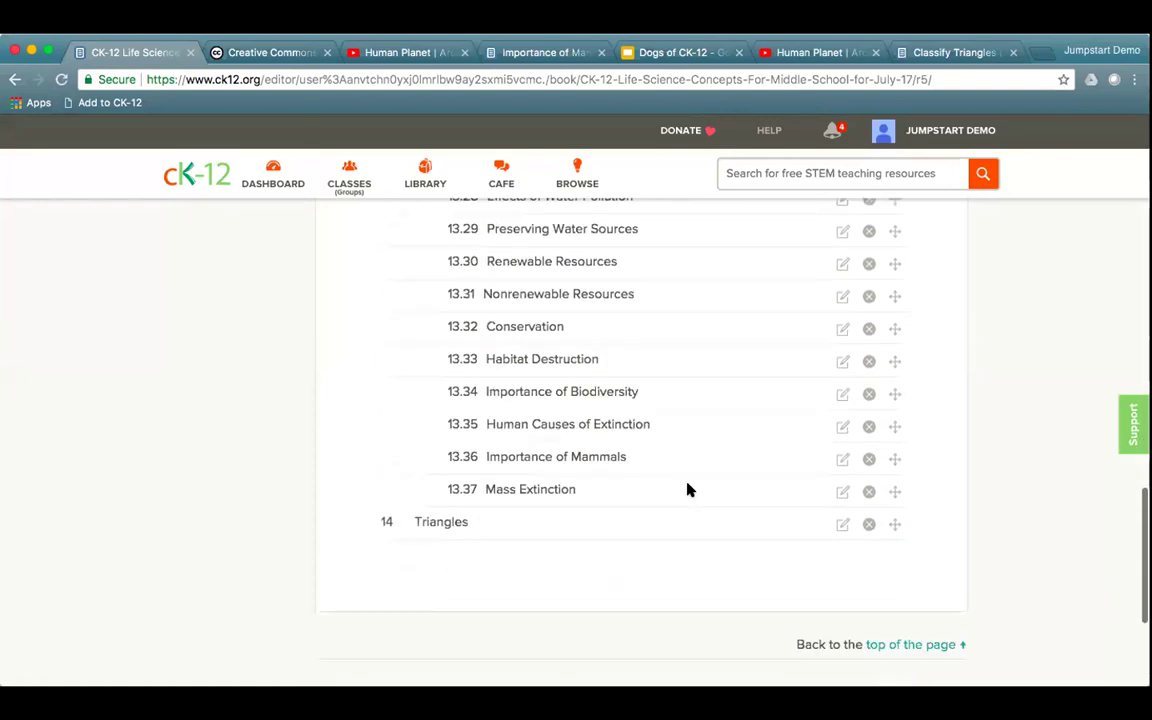
Move Triangles into the Ecology chapter, between Importance of Mammals and Mass Extinction
click(895, 401)
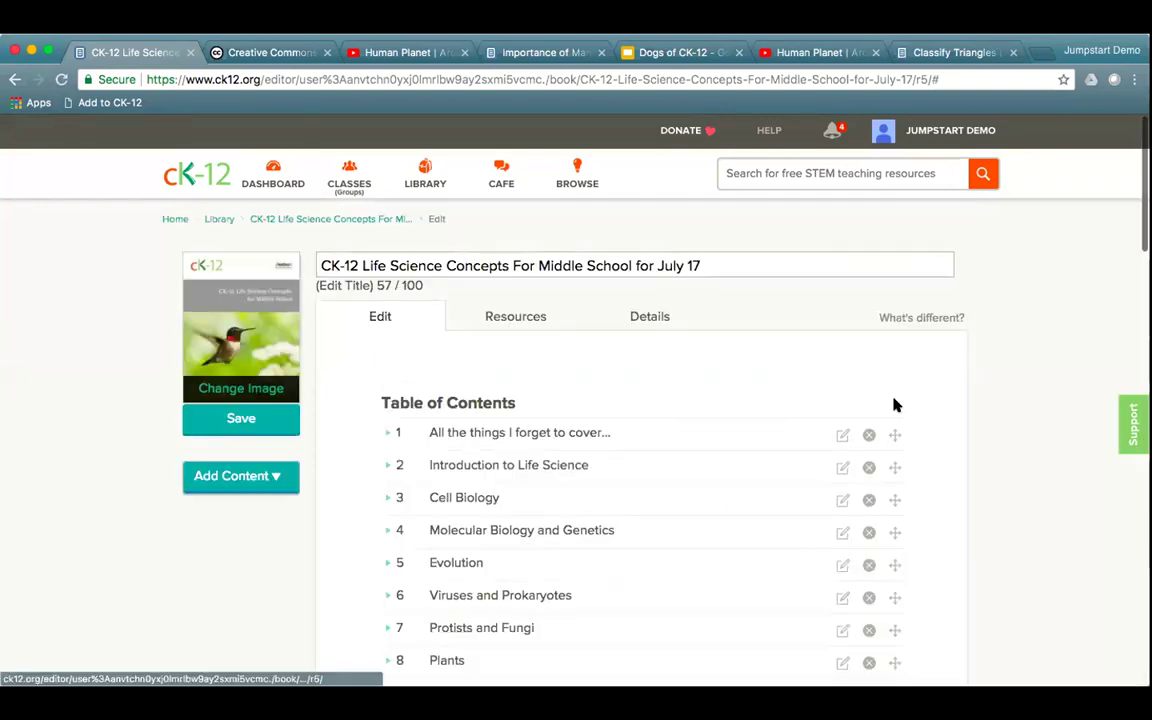
scroll(936, 532, down, 15)
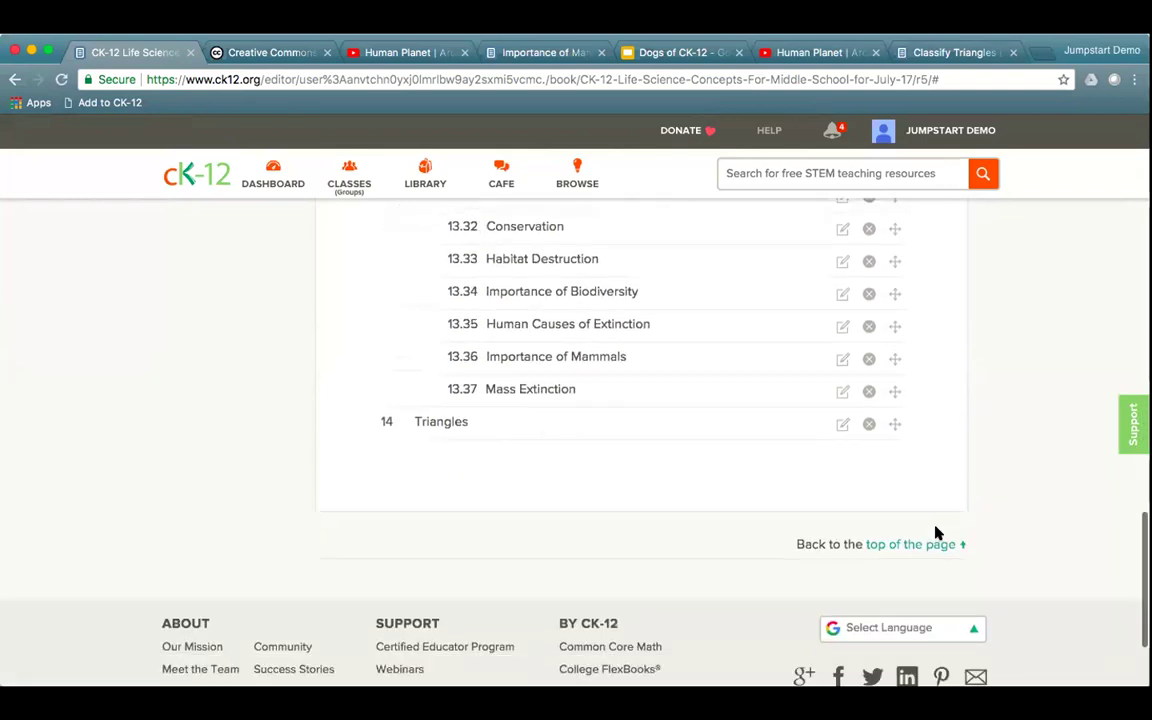
drag(895, 424, 905, 352)
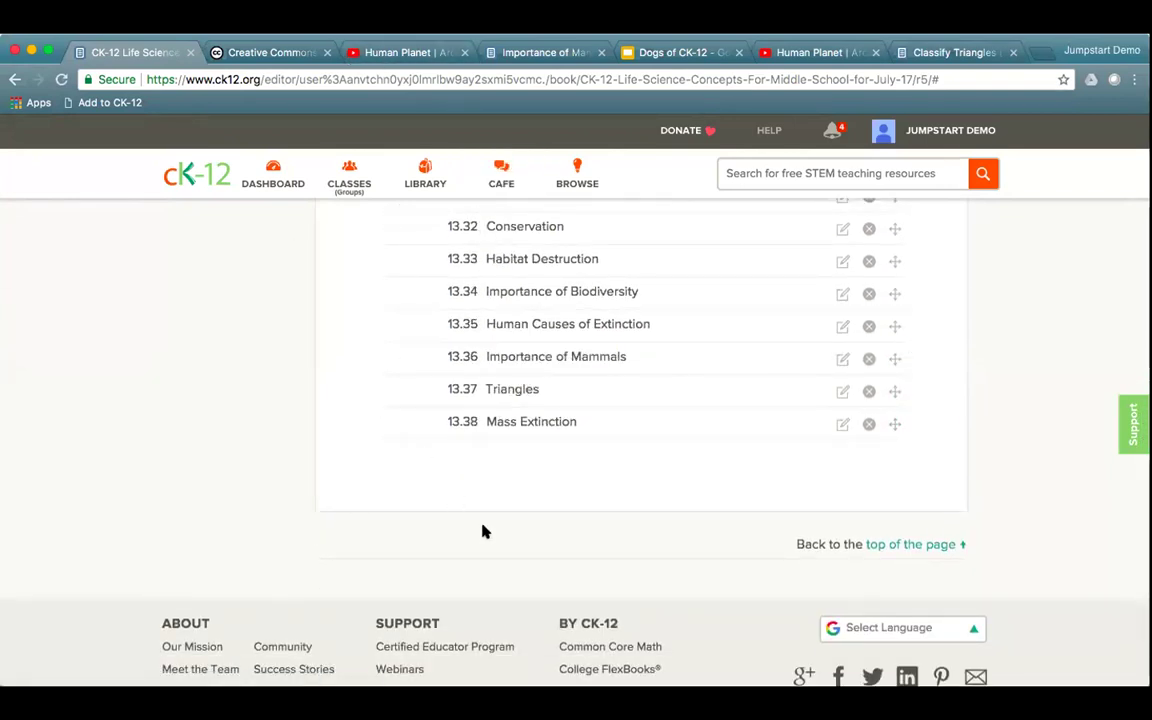
scroll(483, 530, up, 10)
scroll(483, 530, up, 10)
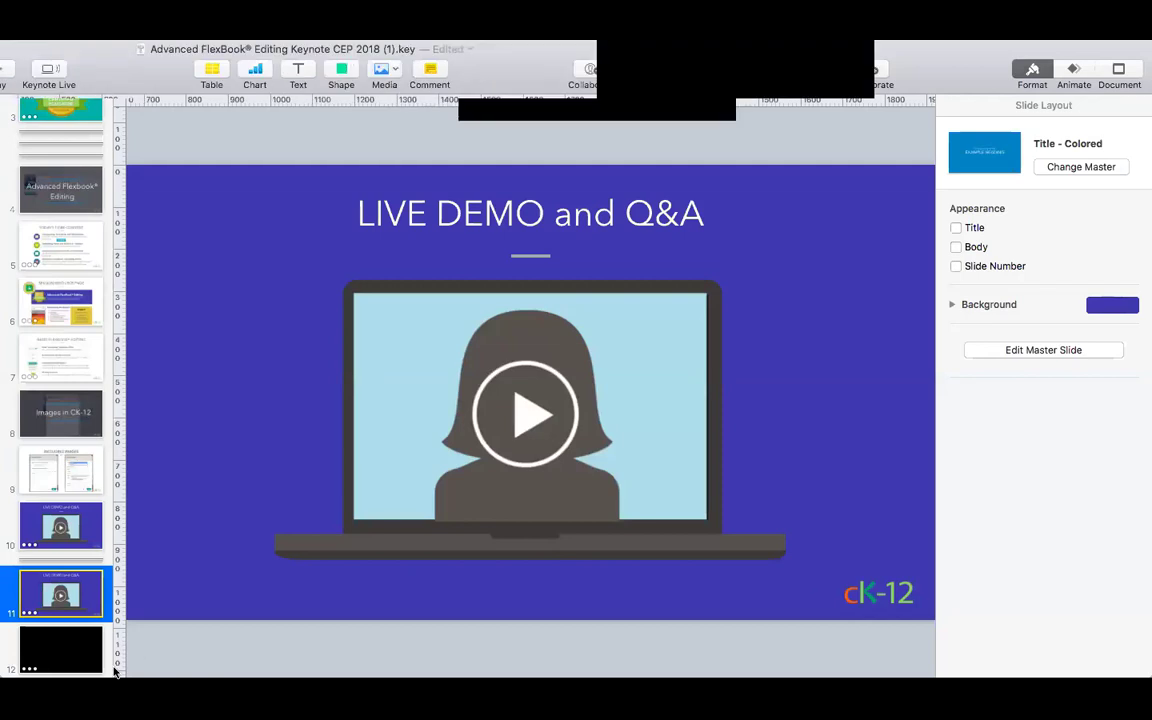
In the Advanced FlexBook Editing Keynote presentation, select the black slide 12 and start the slideshow
key(Down)
click(274, 70)
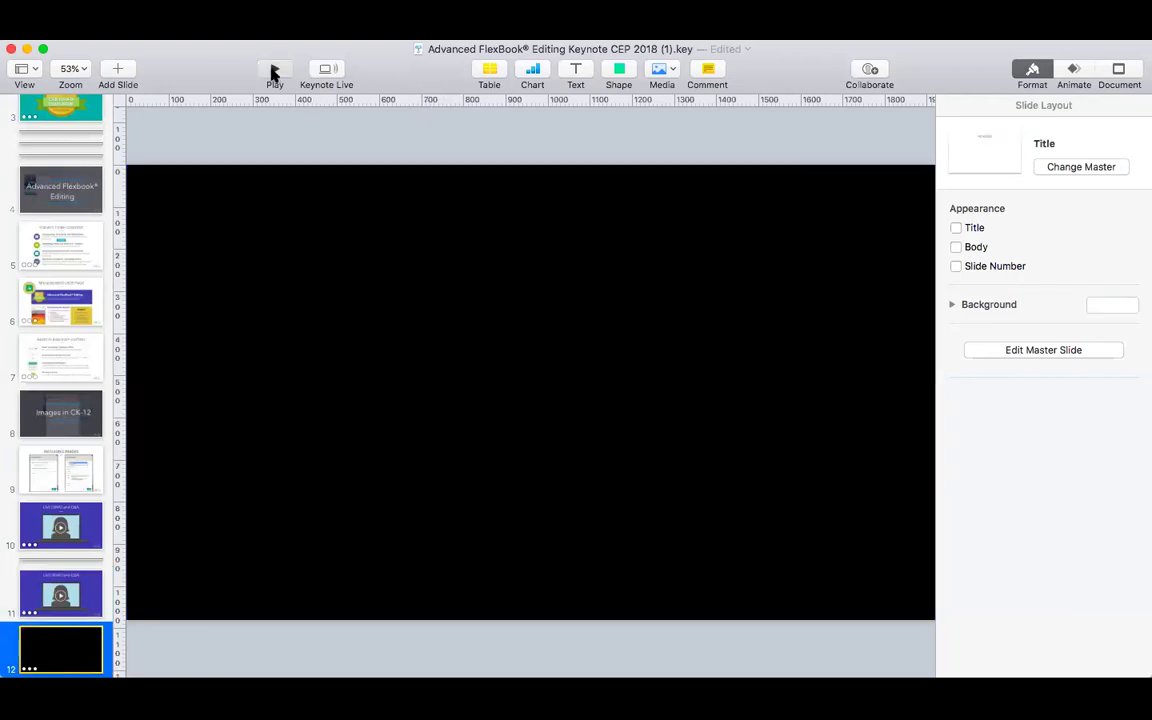
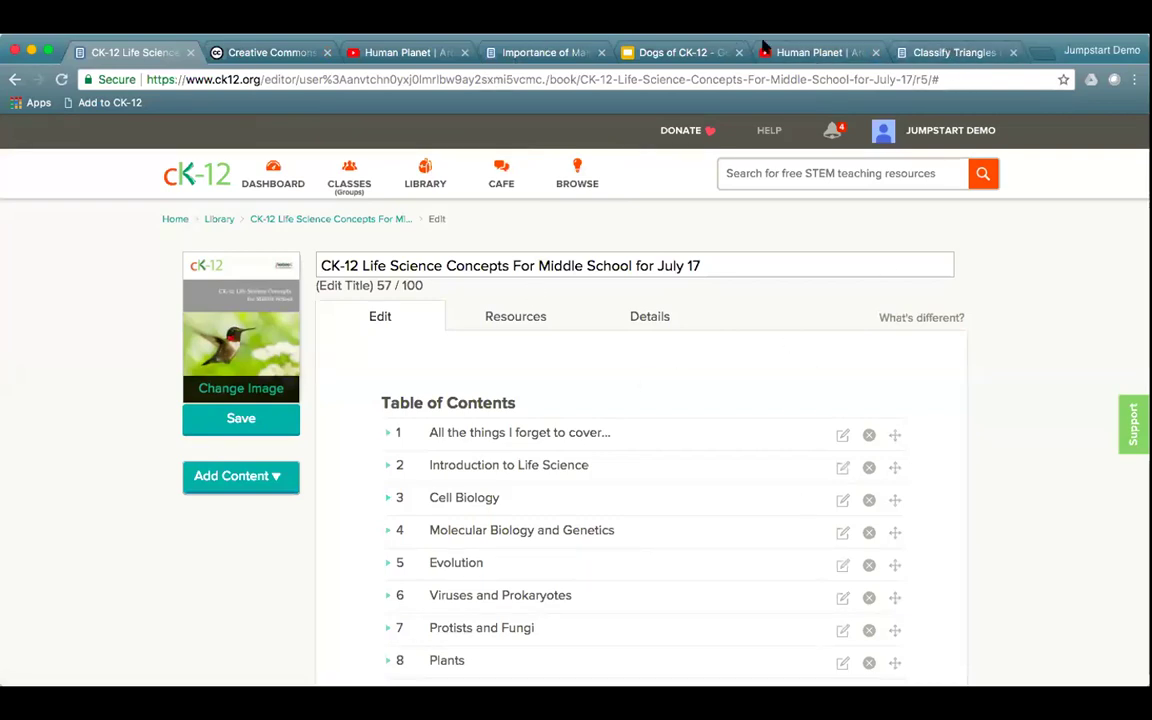
Load ck12.org in the browser in place of the Classify Triangles page and search the site for "hardy weinberg"
click(966, 55)
click(818, 77)
text(ck12.org)
key(Return)
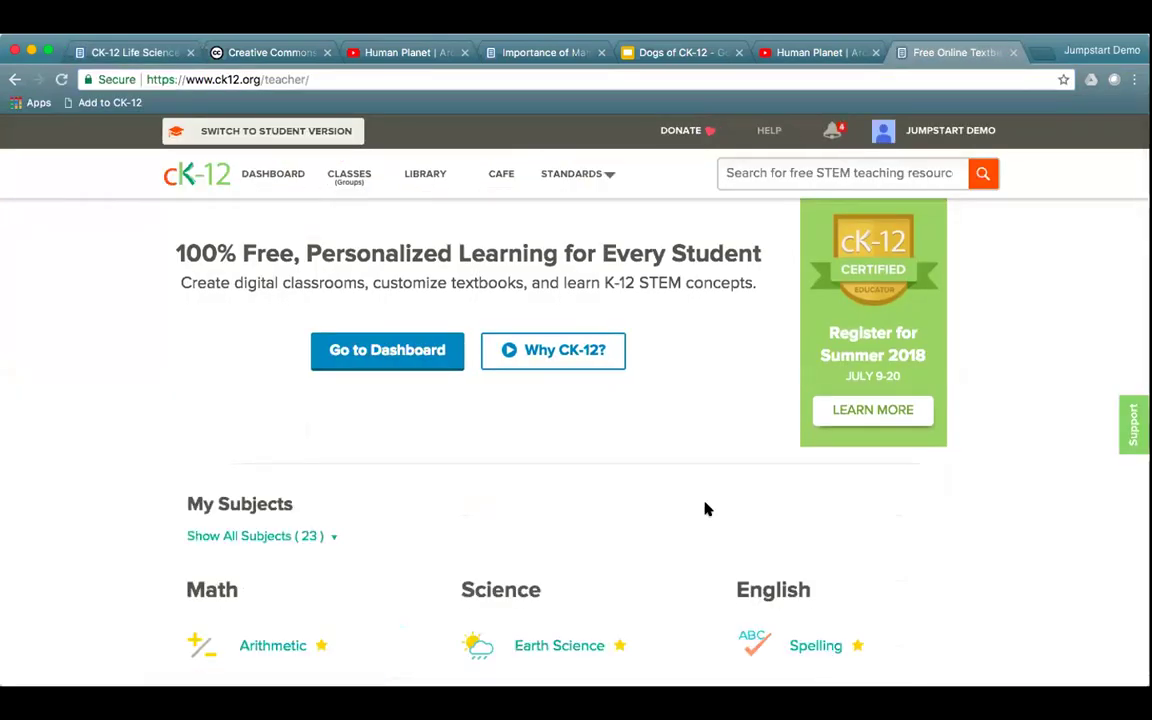
click(757, 180)
text(hardy)
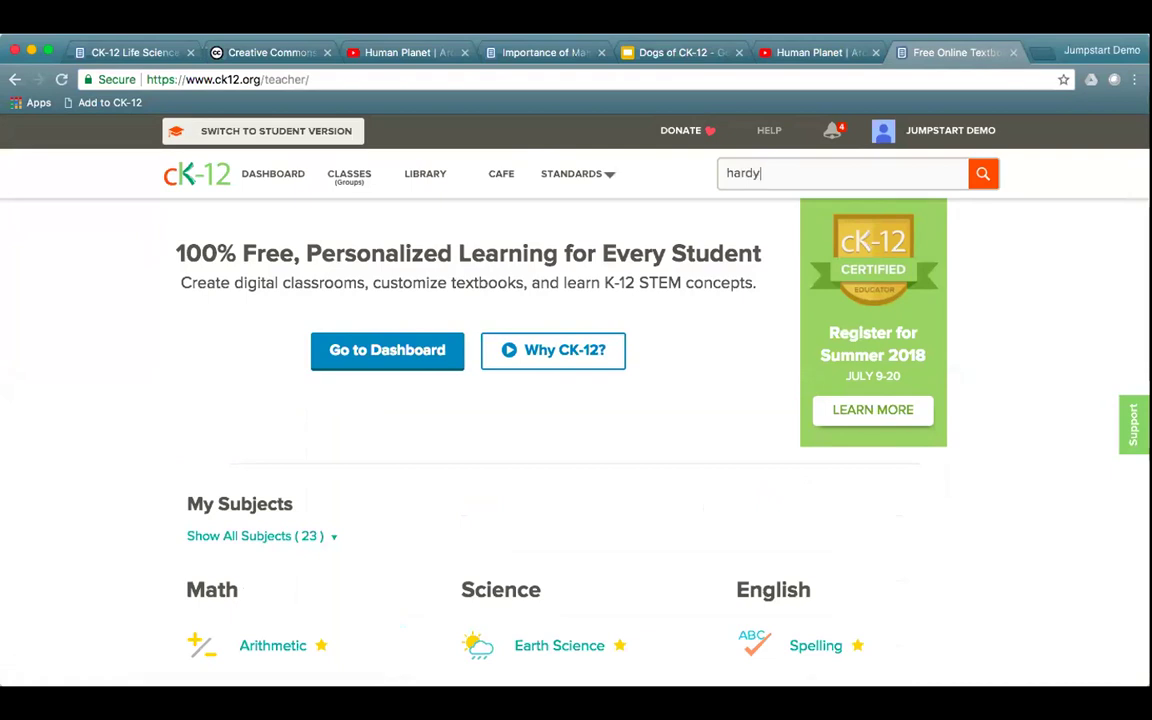
text( weinberg)
key(Return)
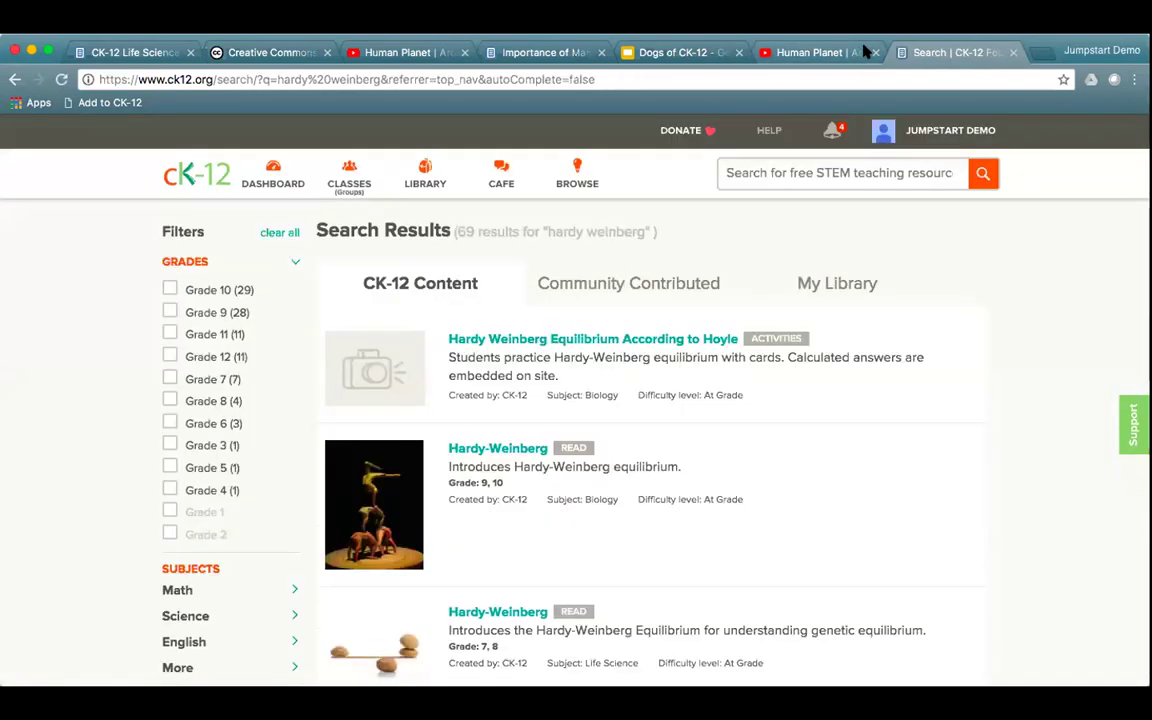
Close the second Human Planet page and open the Life Science Hardy-Weinberg reading for grades 7 and 8
click(874, 52)
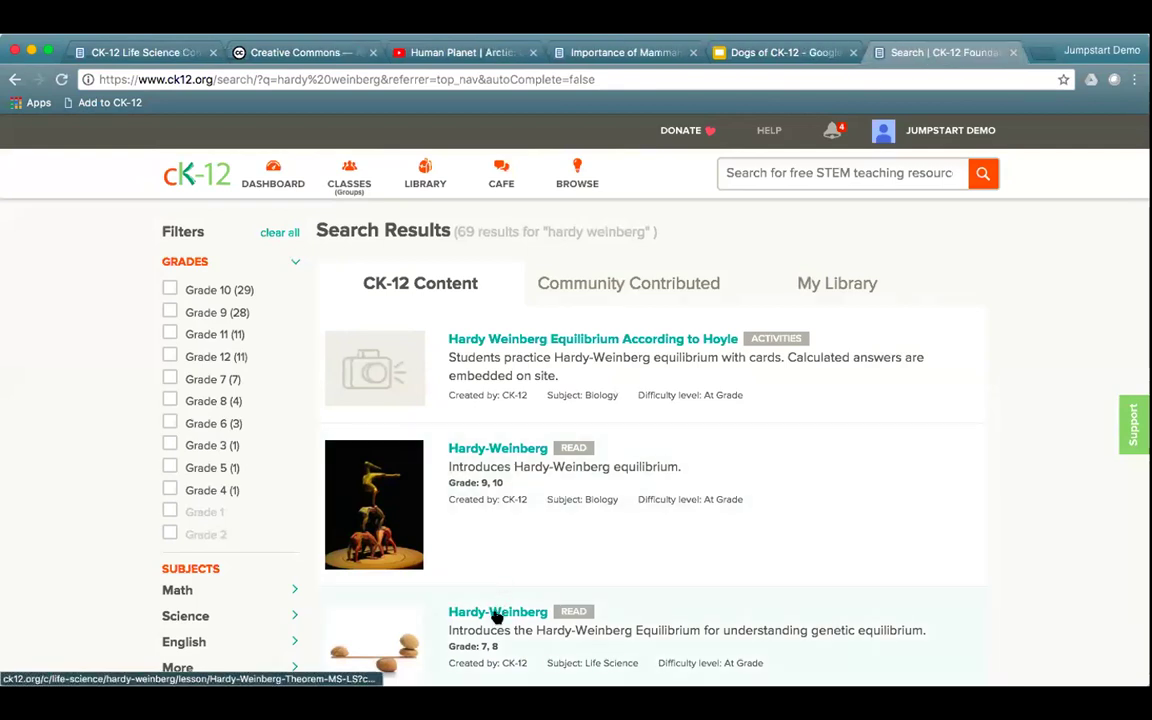
scroll(497, 614, down, 2)
click(496, 545)
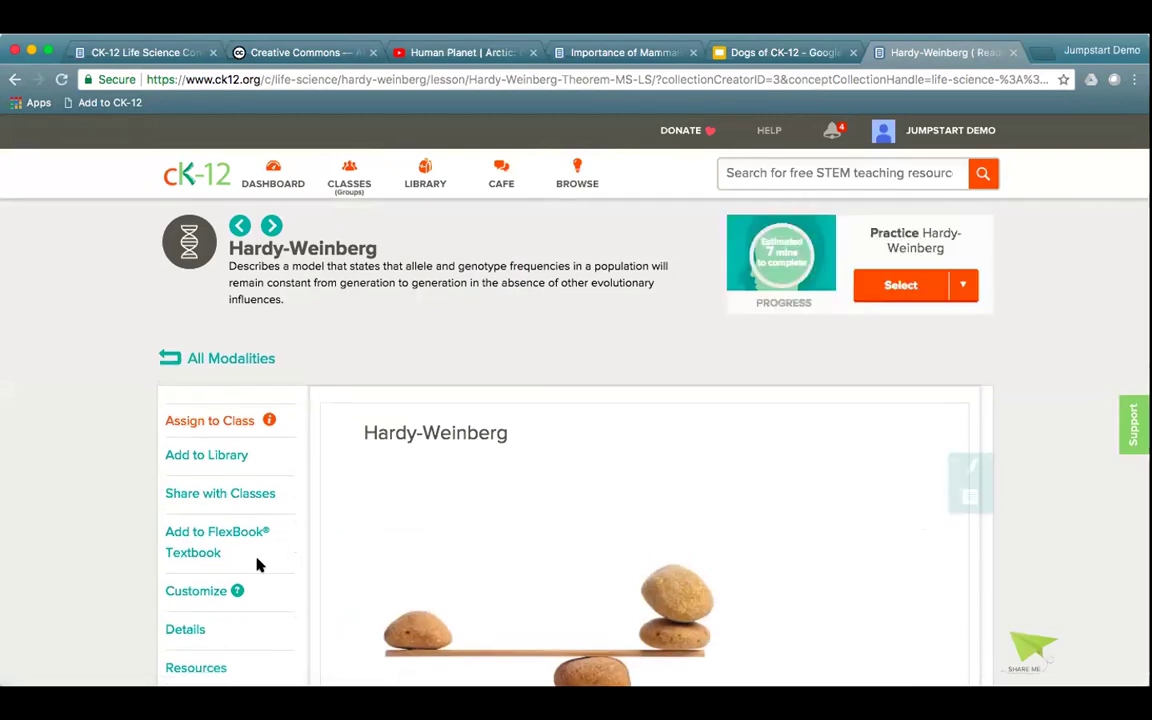
Customize the Hardy-Weinberg reading and save the copy under the title "Hardy-Weinberg for july 17"
click(212, 595)
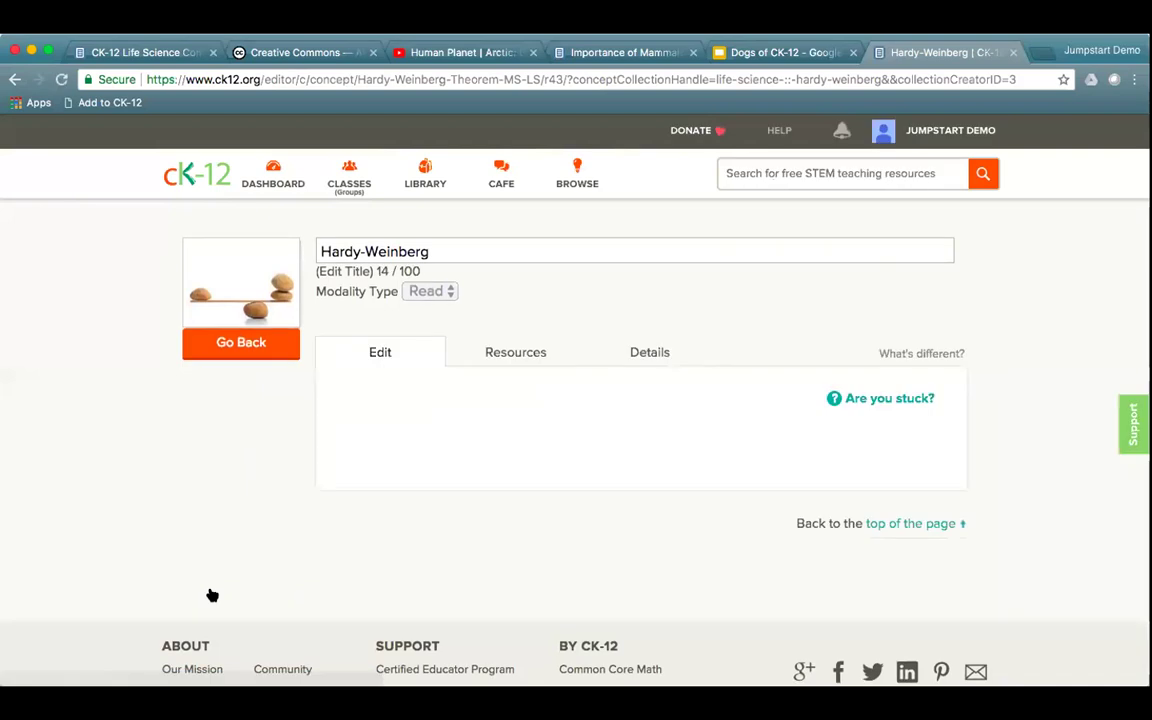
click(468, 289)
text(for july 17)
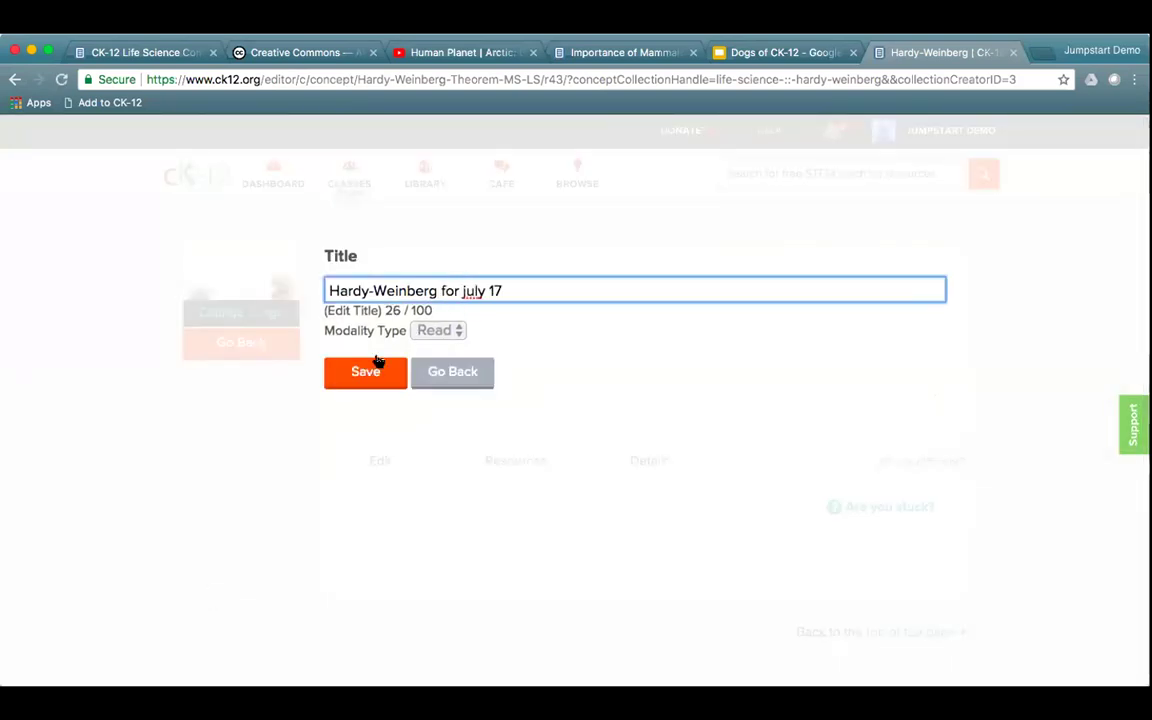
click(390, 370)
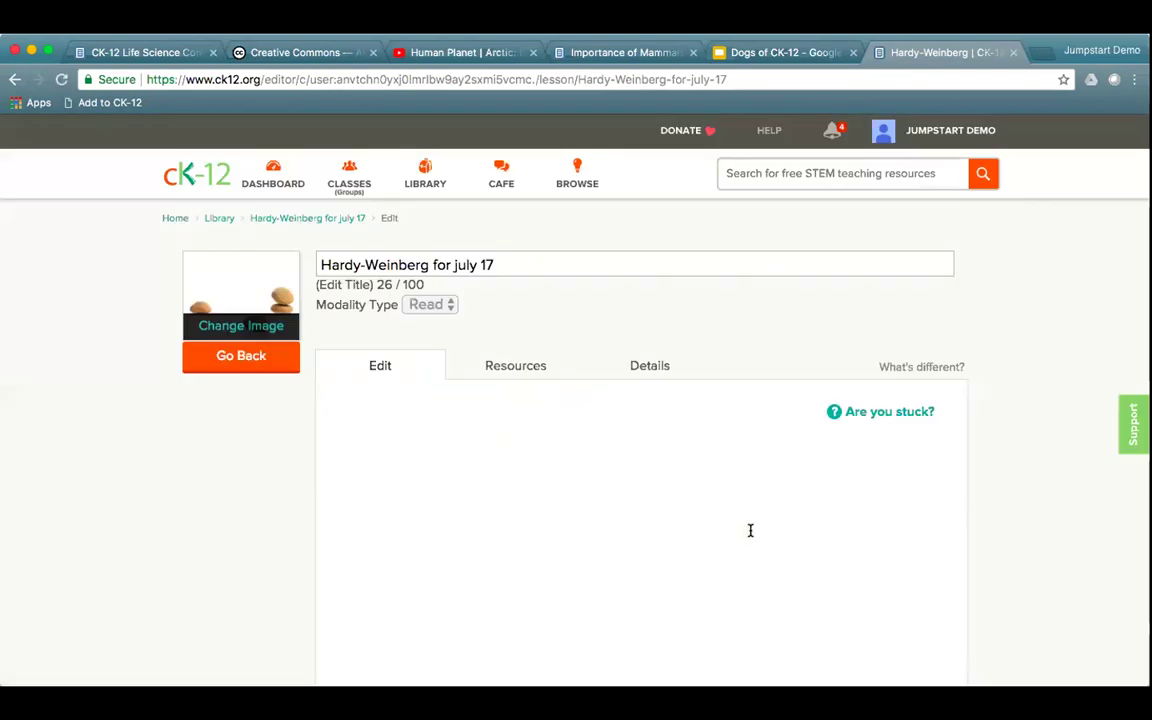
View the special characters available for the lesson text and close the selection without inserting any
scroll(1050, 515, down, 4)
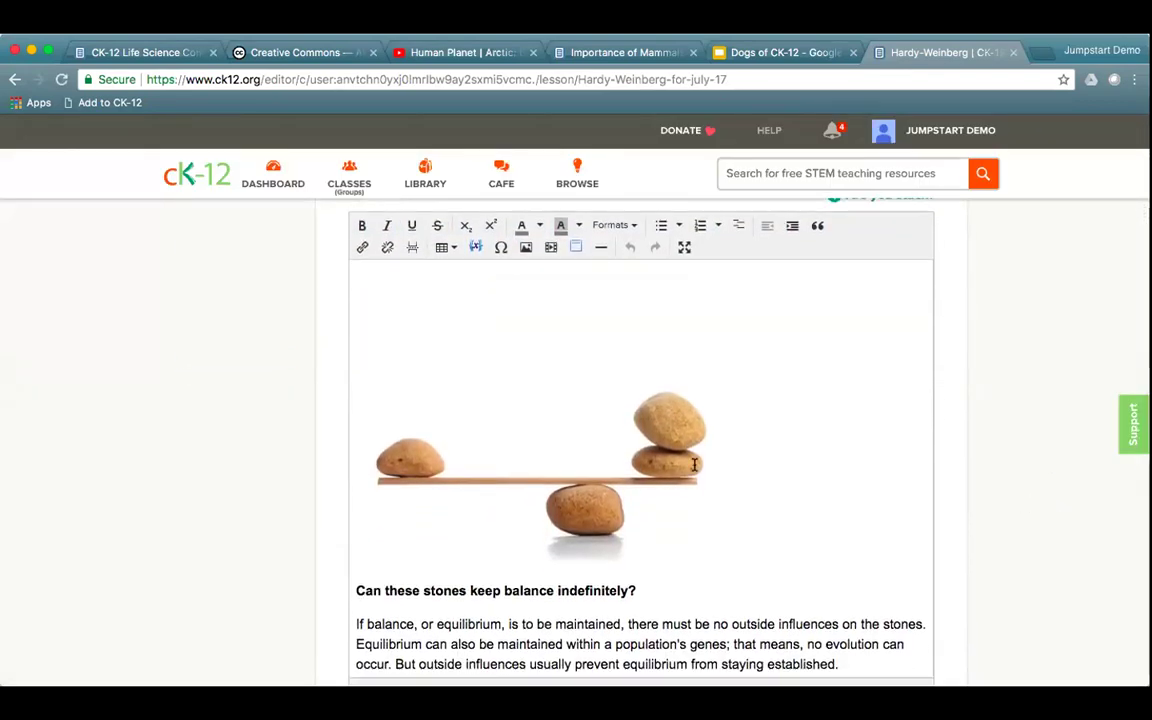
click(622, 622)
click(499, 250)
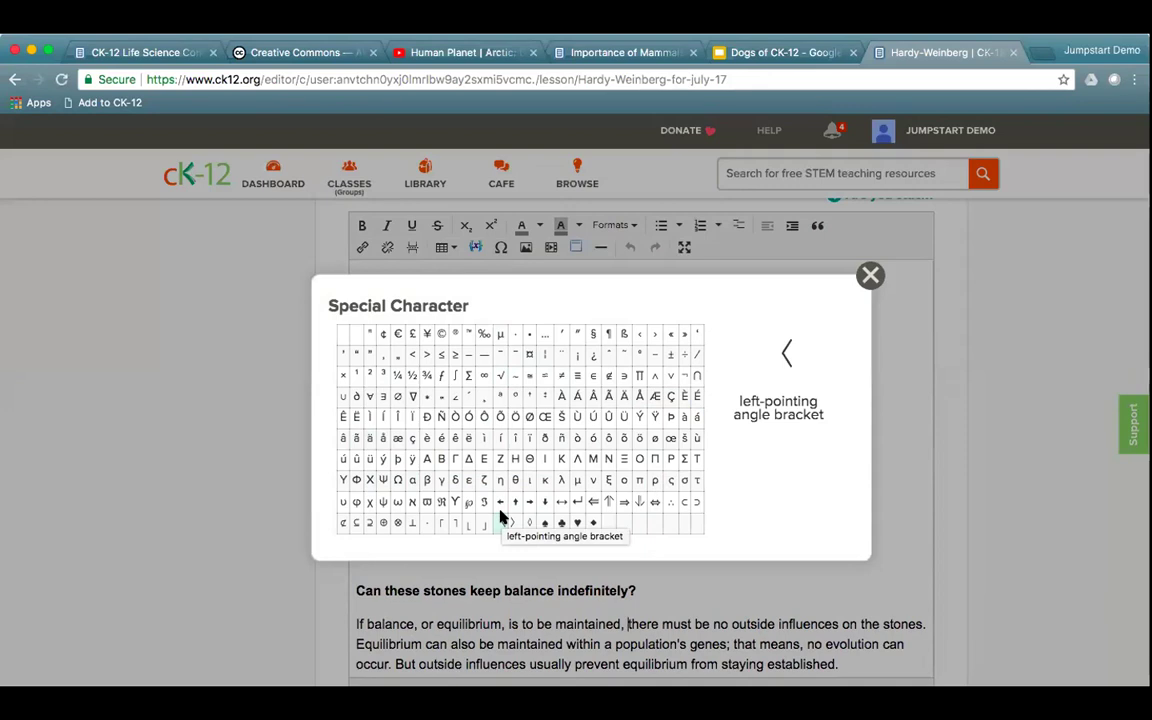
click(870, 276)
Insert an empty paragraph after the Hardy-Weinberg model paragraph, before the sentence introducing the five conditions
scroll(810, 499, down, 5)
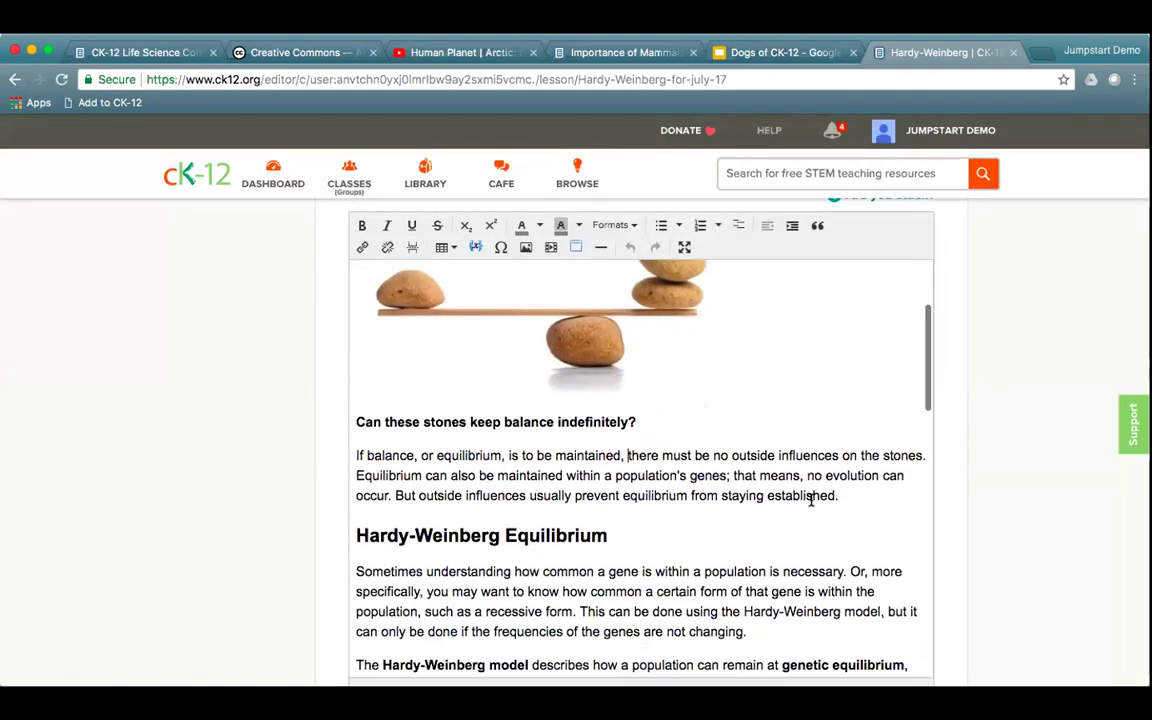
scroll(810, 499, down, 4)
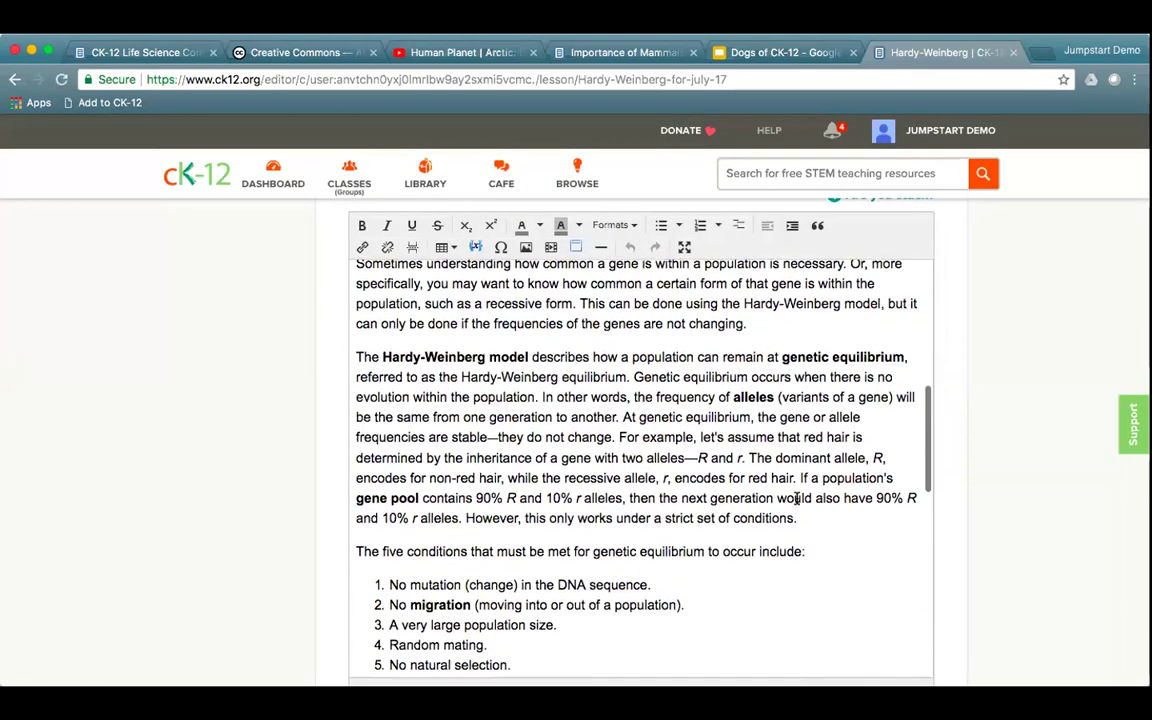
click(799, 518)
key(Return)
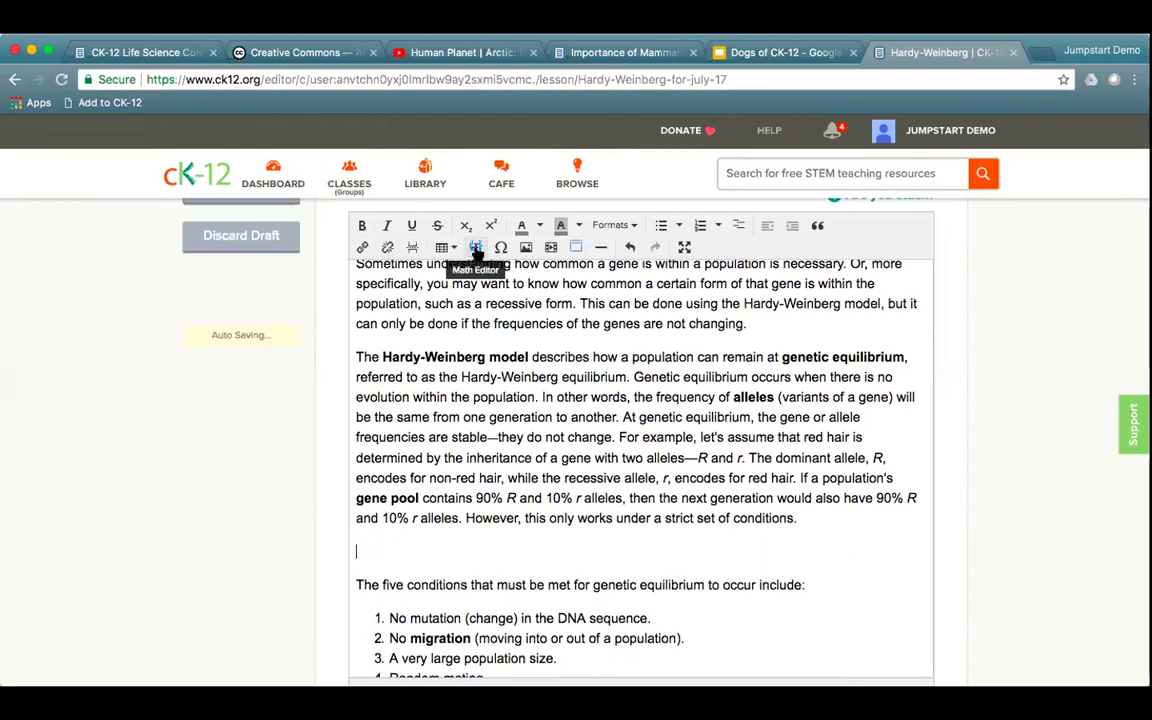
Start a new equation in the empty paragraph, inserting the f(x) function template followed by an equals sign
click(476, 248)
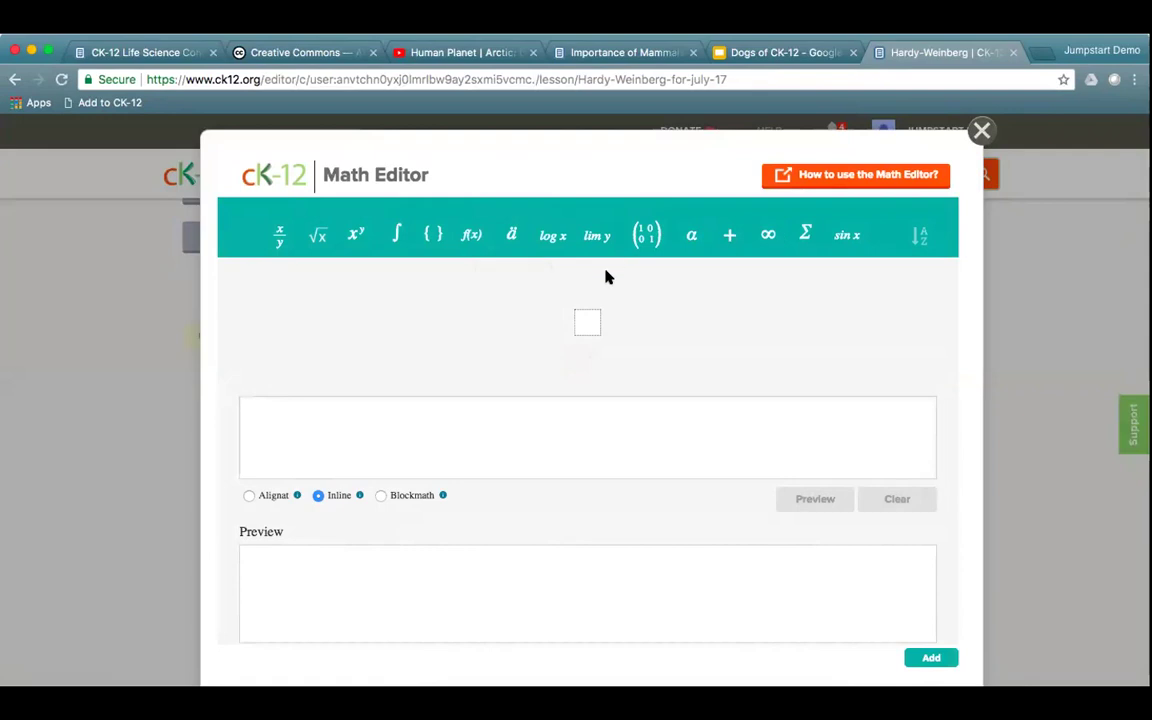
click(584, 321)
click(469, 236)
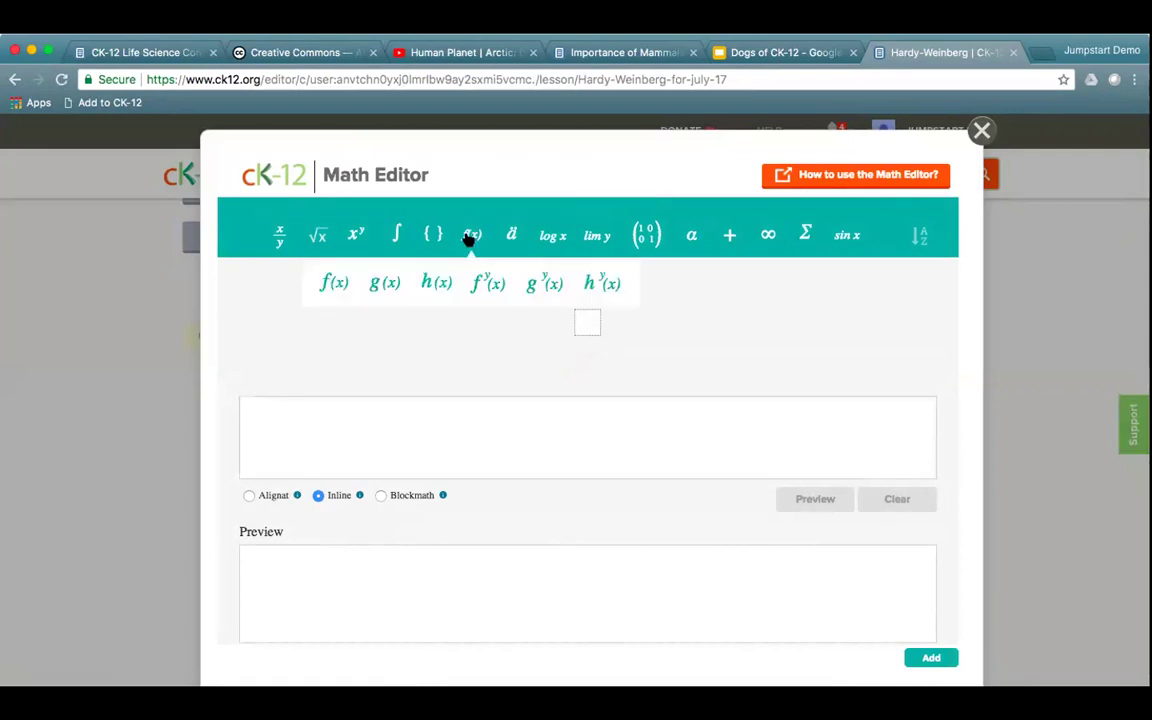
click(328, 284)
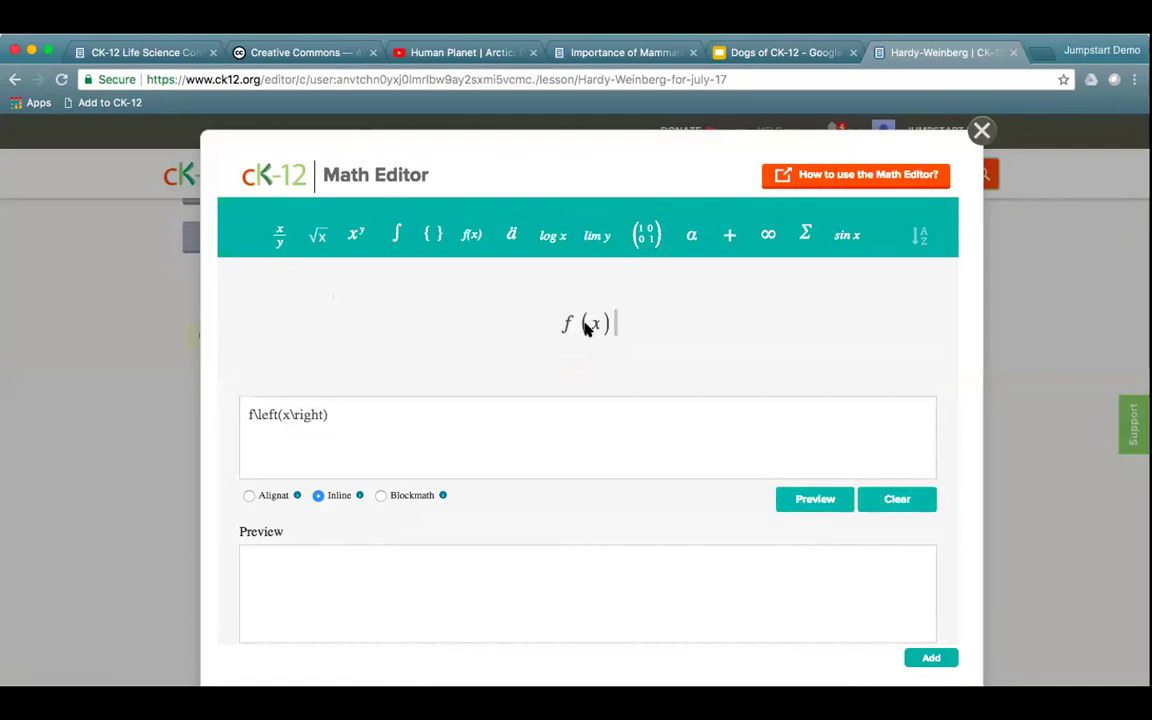
click(729, 235)
click(723, 309)
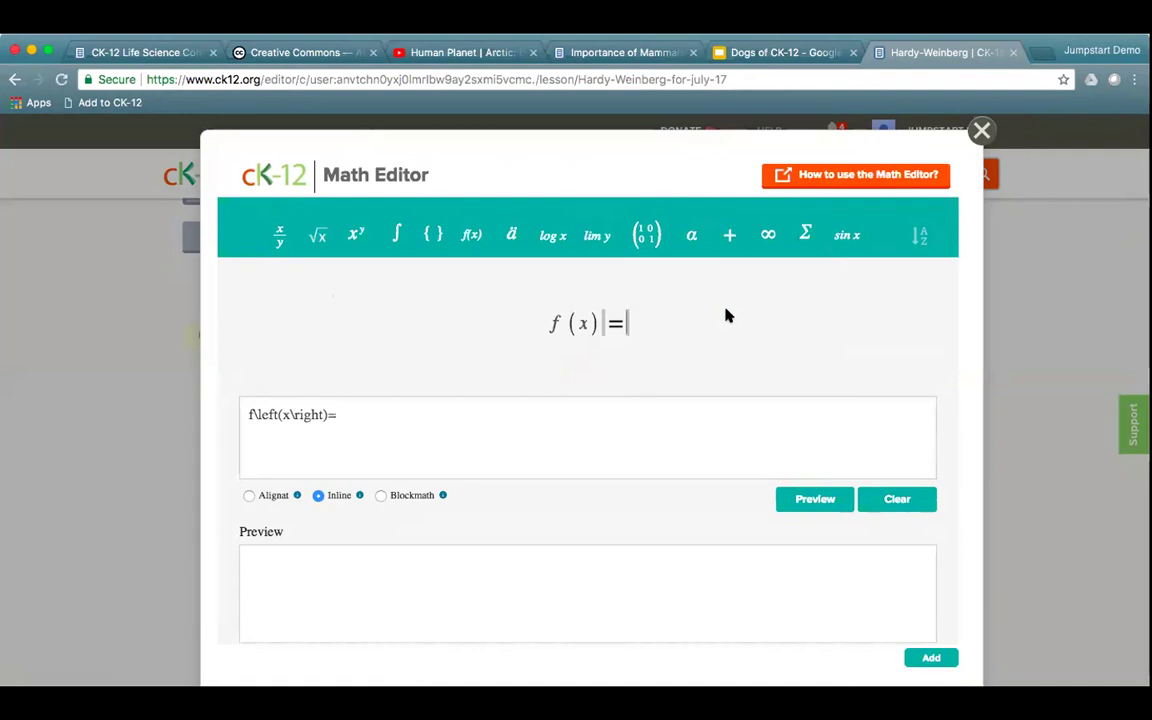
Complete the equation's other side with an exponent template containing p squared
click(357, 236)
click(311, 287)
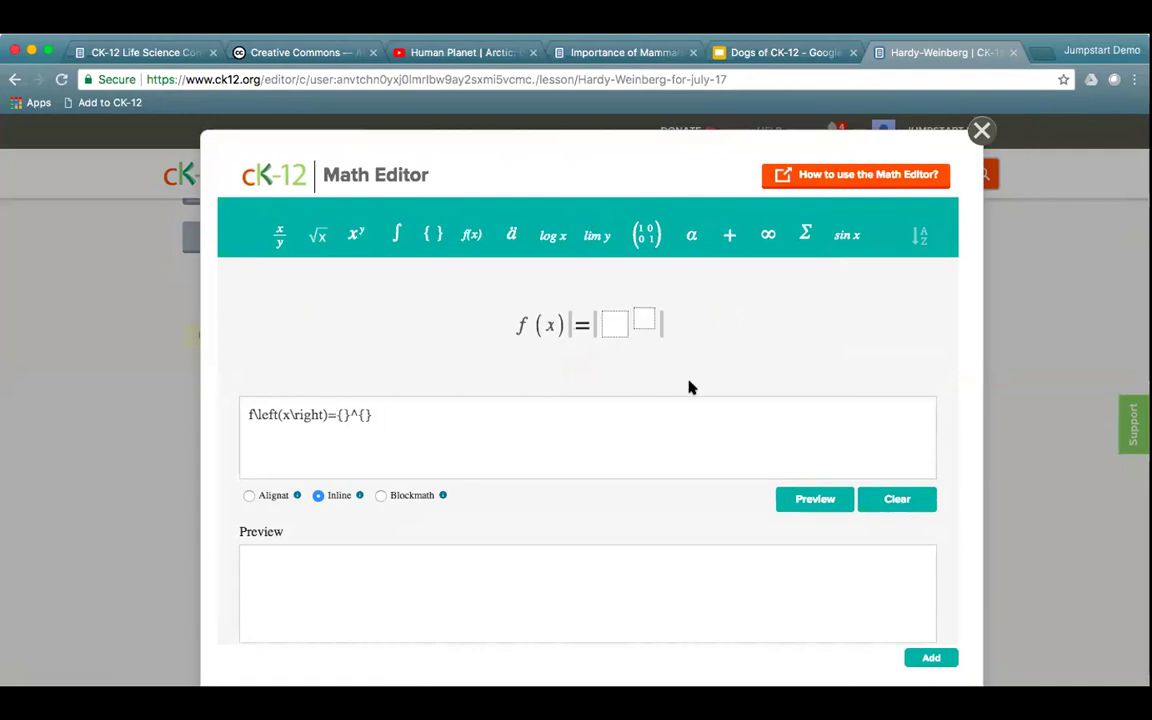
text(p)
click(643, 319)
text(2)
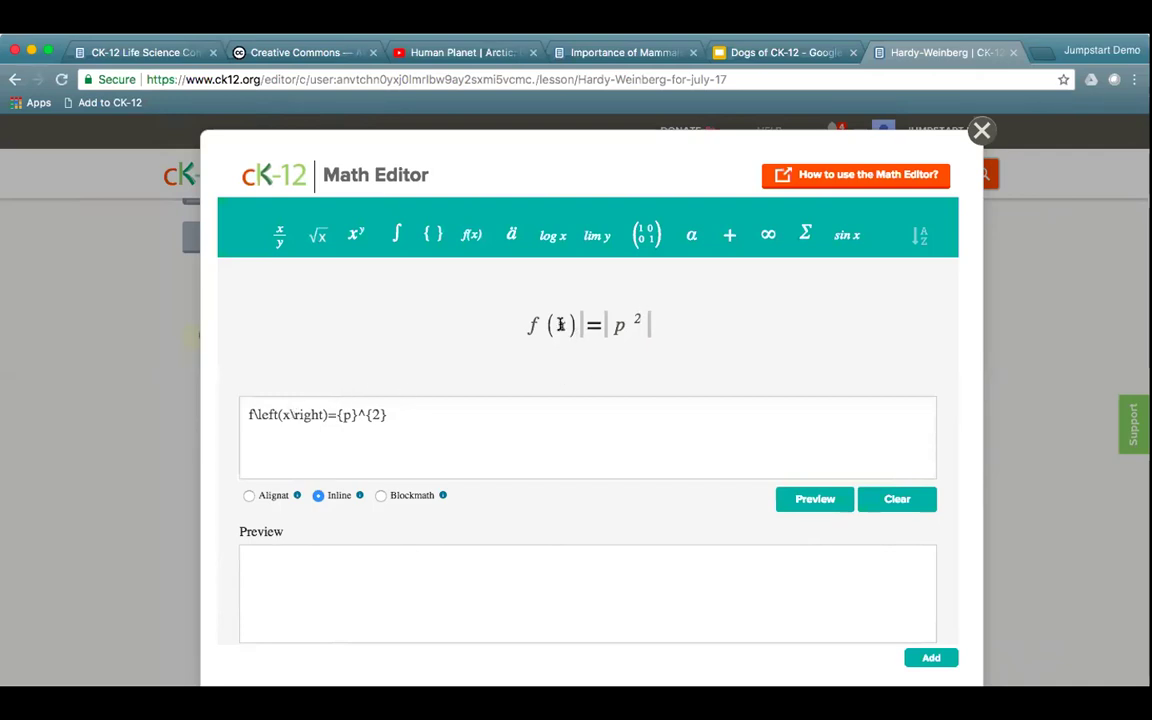
Replace the function variable x with BB in the equation's LaTeX code
click(286, 414)
key(BackSpace)
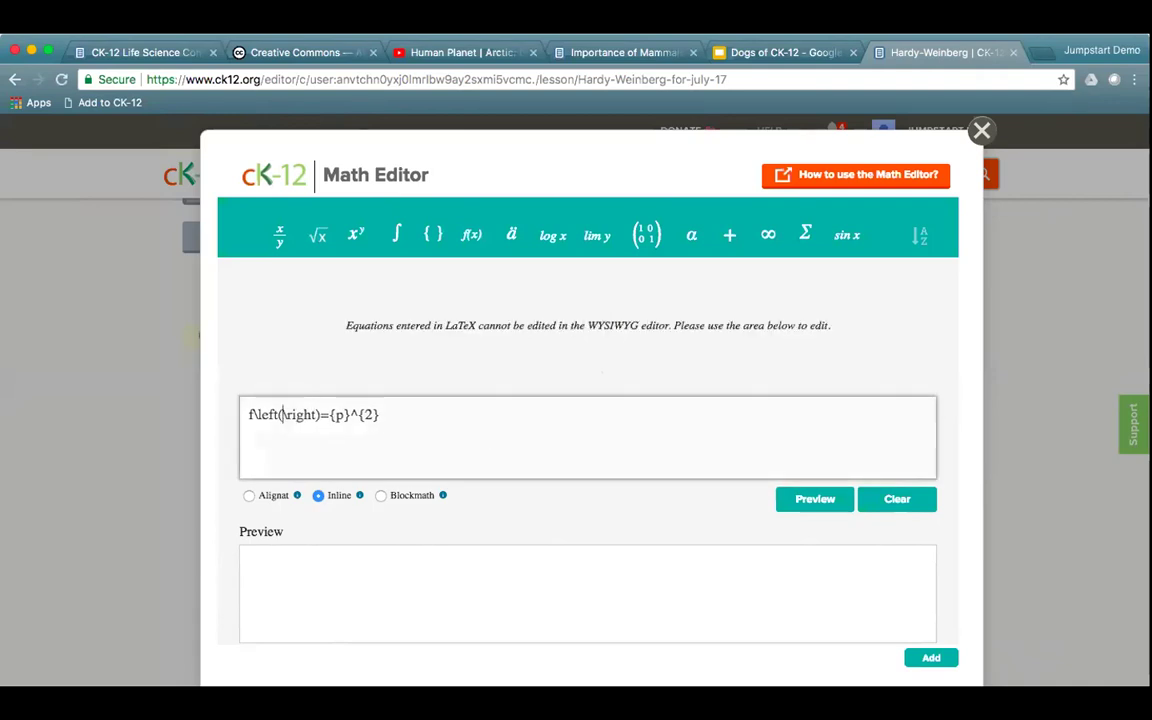
text(BB)
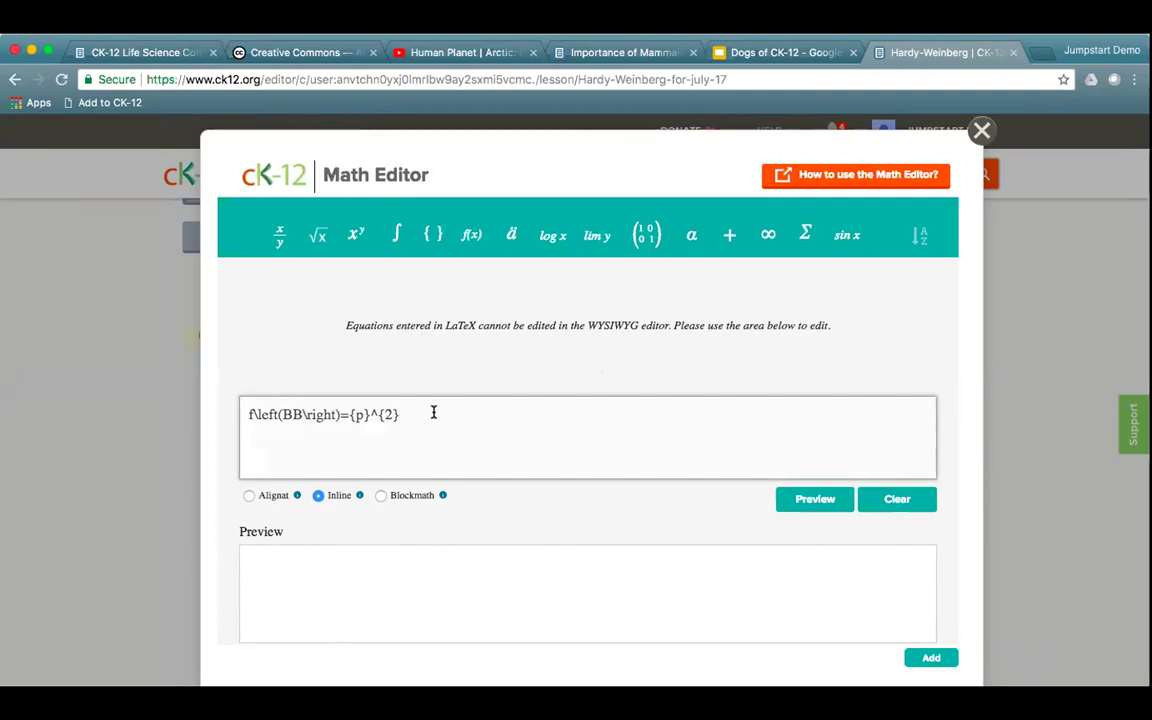
Try extending the equation with a plus sign and an empty fraction, then remove both additions after browsing other symbol templates
text(+)
click(279, 236)
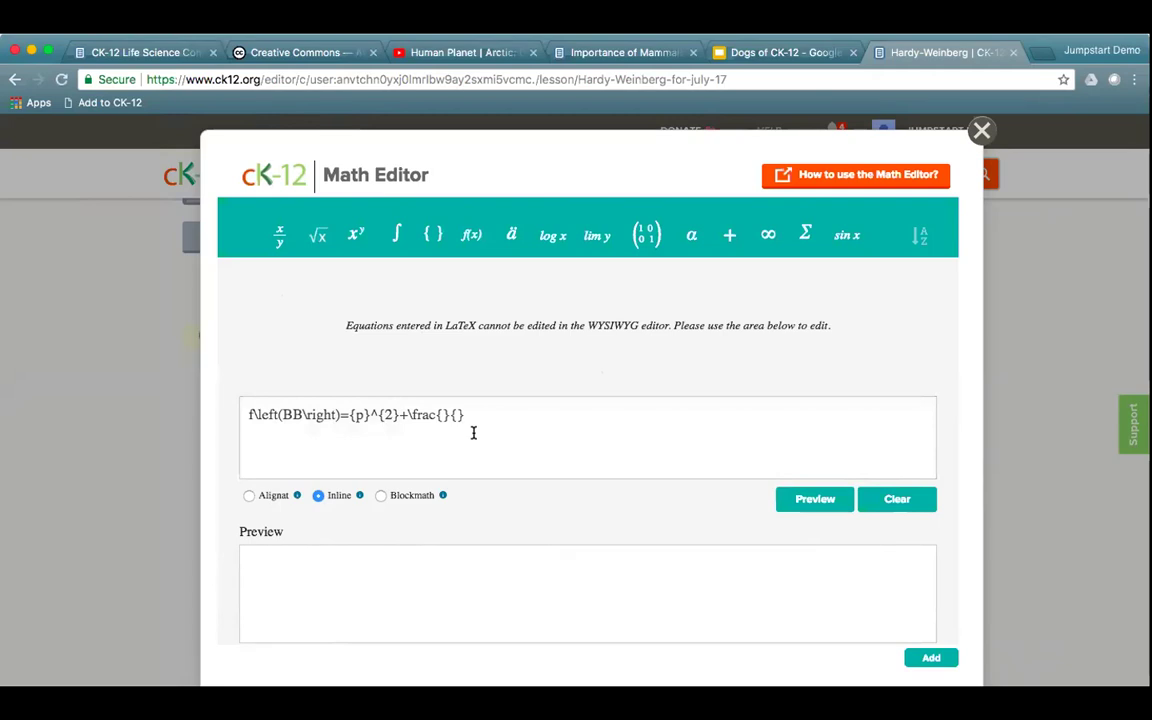
click(810, 503)
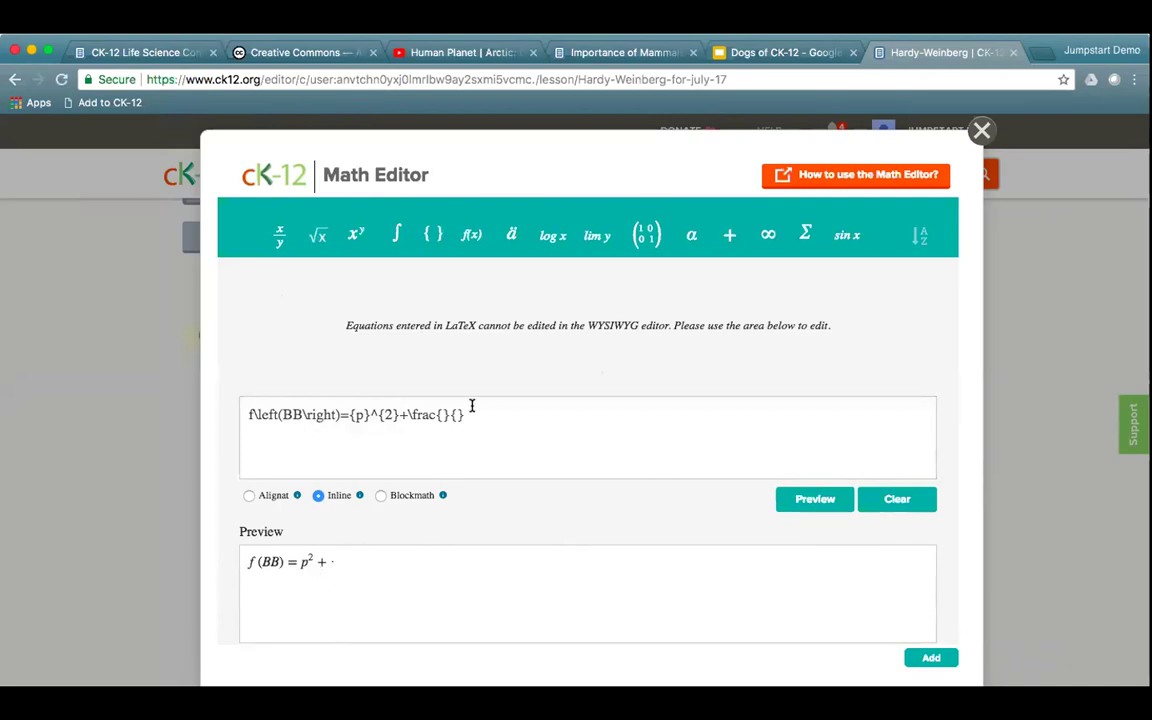
drag(466, 416, 408, 415)
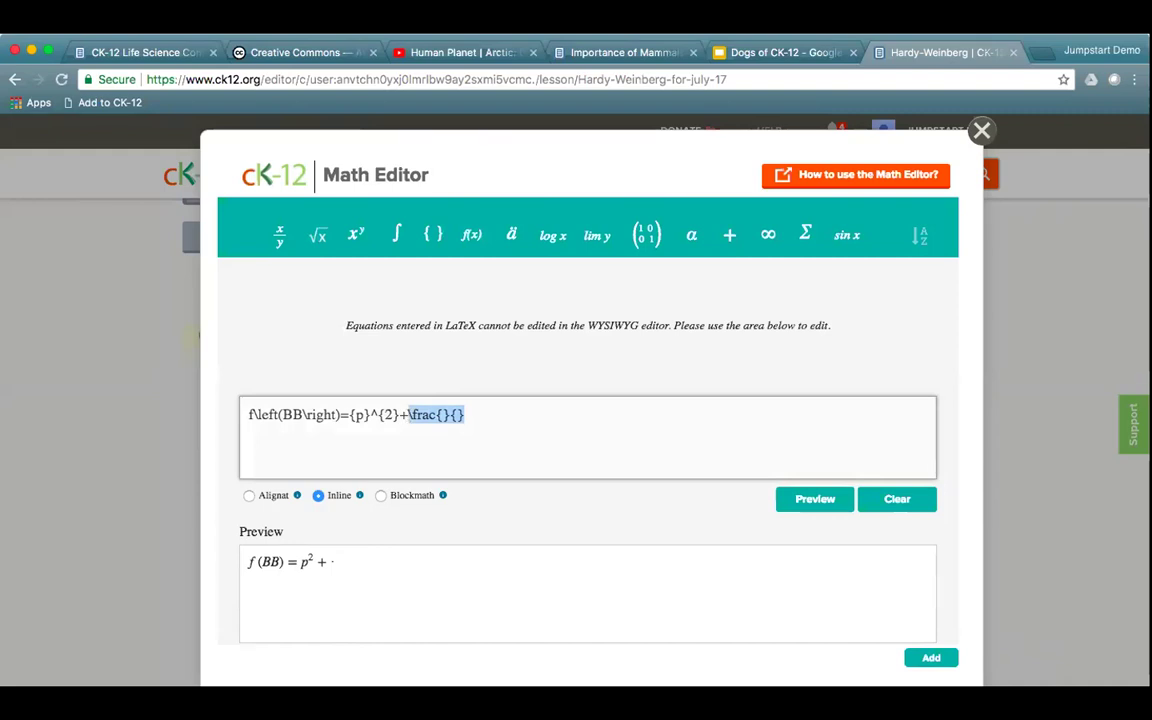
key(BackSpace)
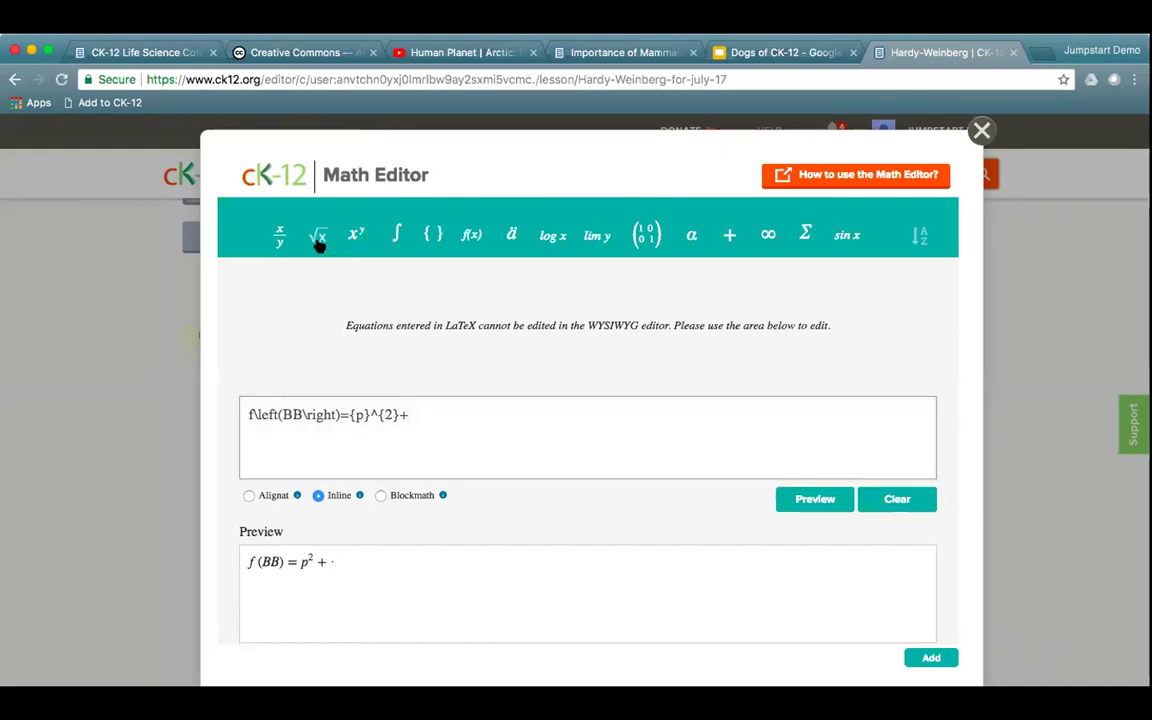
mouse_move(395, 233)
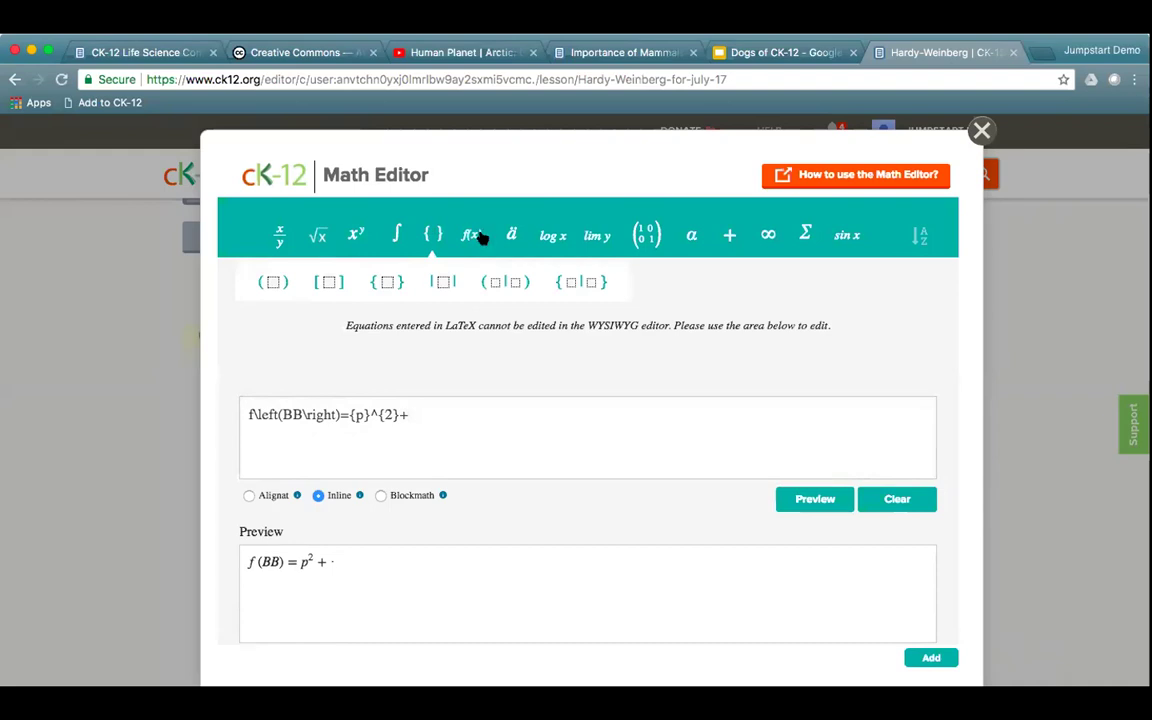
mouse_move(513, 236)
mouse_move(551, 238)
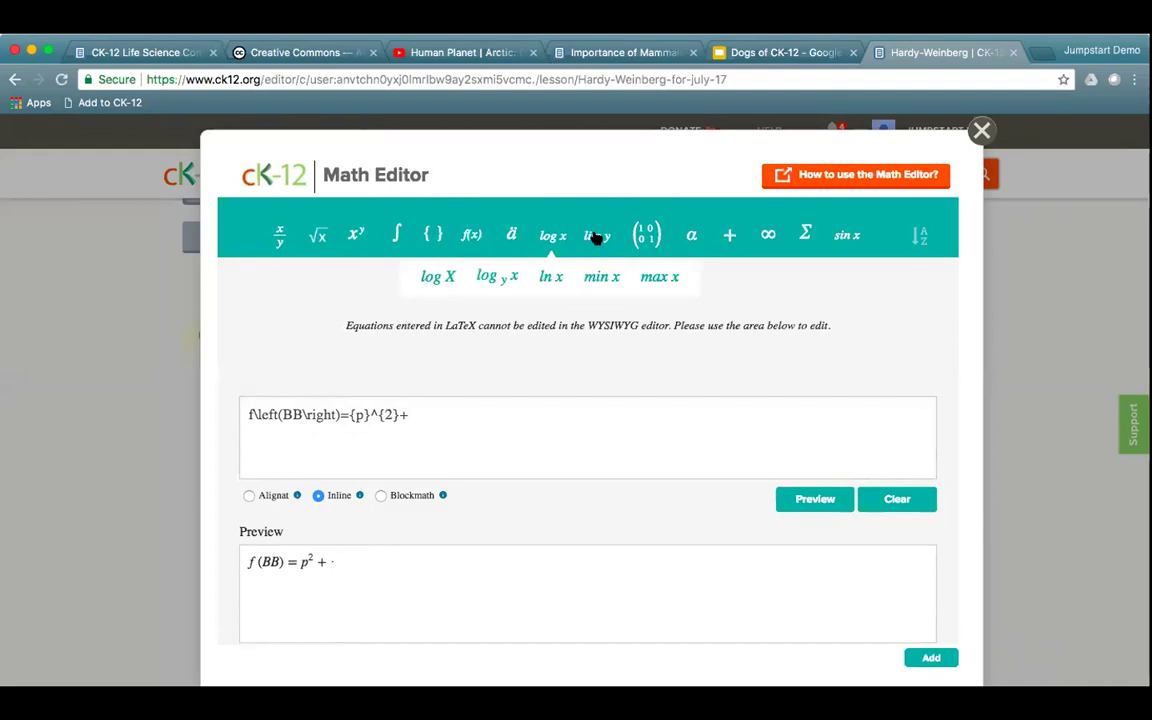
click(597, 237)
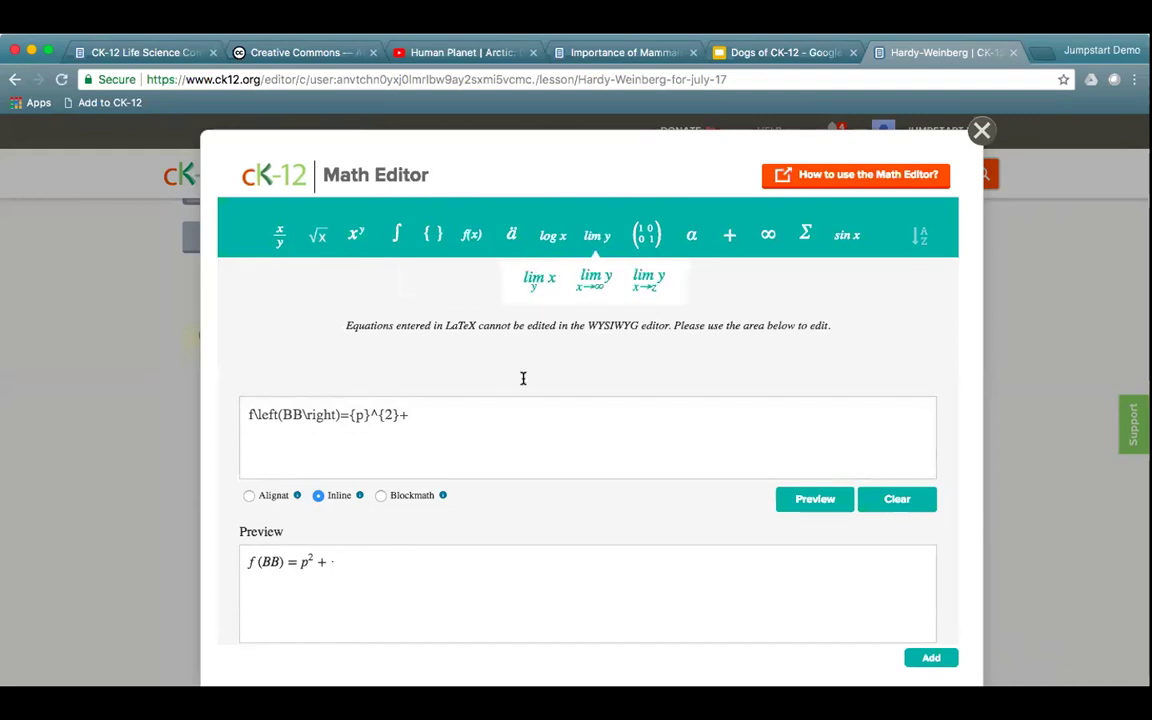
click(455, 415)
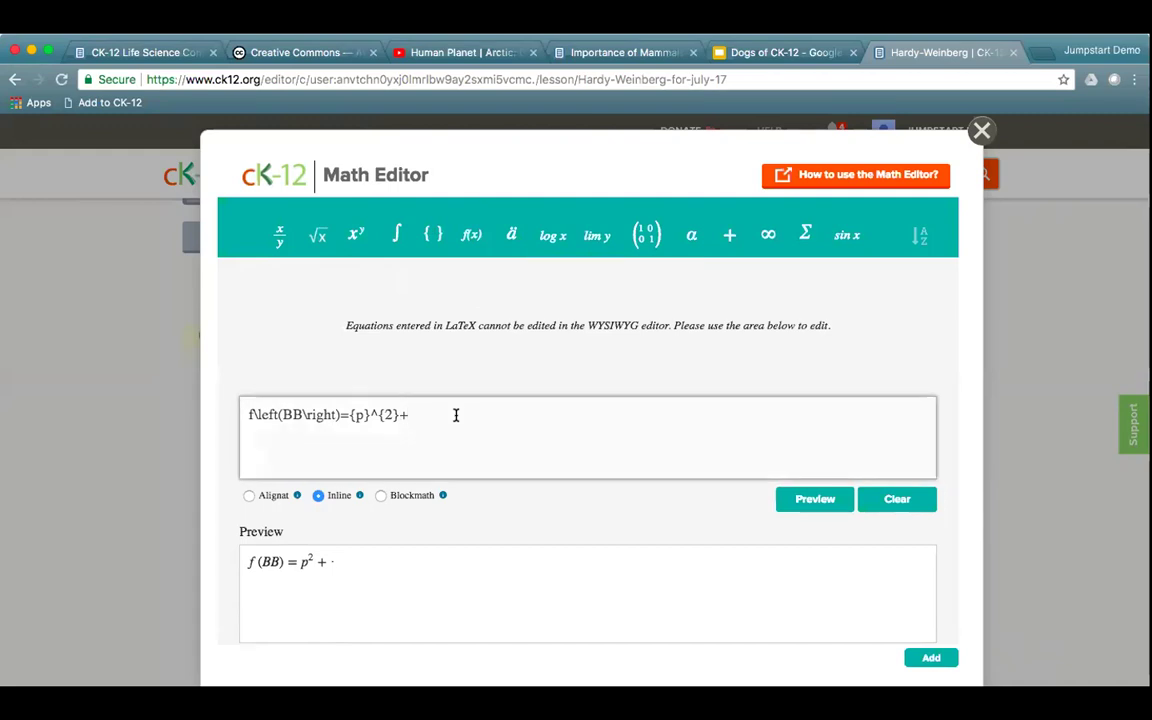
key(BackSpace)
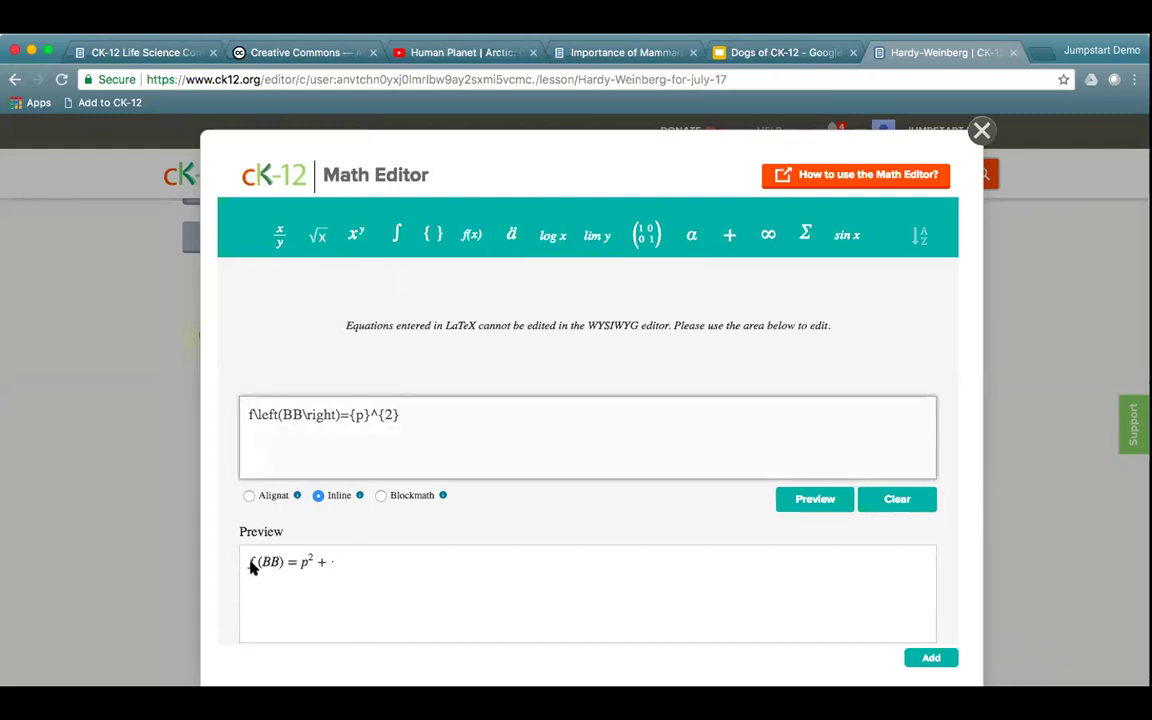
Preview the equation in the Alignat and Blockmath layouts and add it to the lesson as Blockmath
click(808, 497)
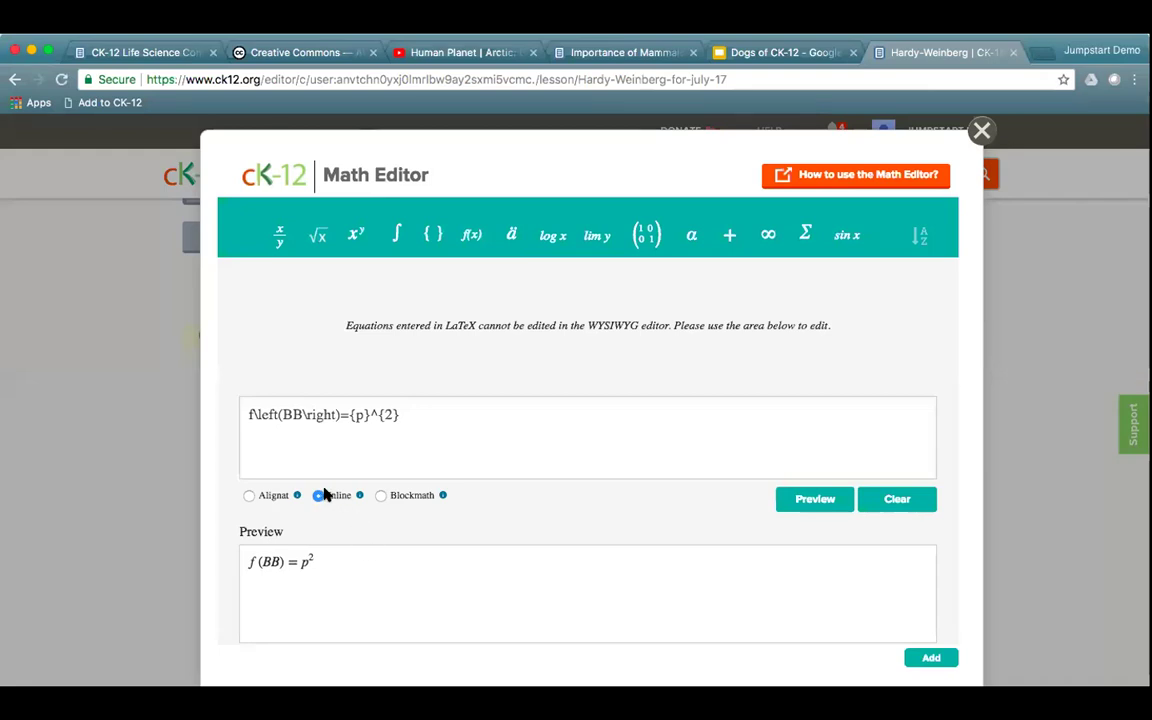
click(249, 495)
click(380, 496)
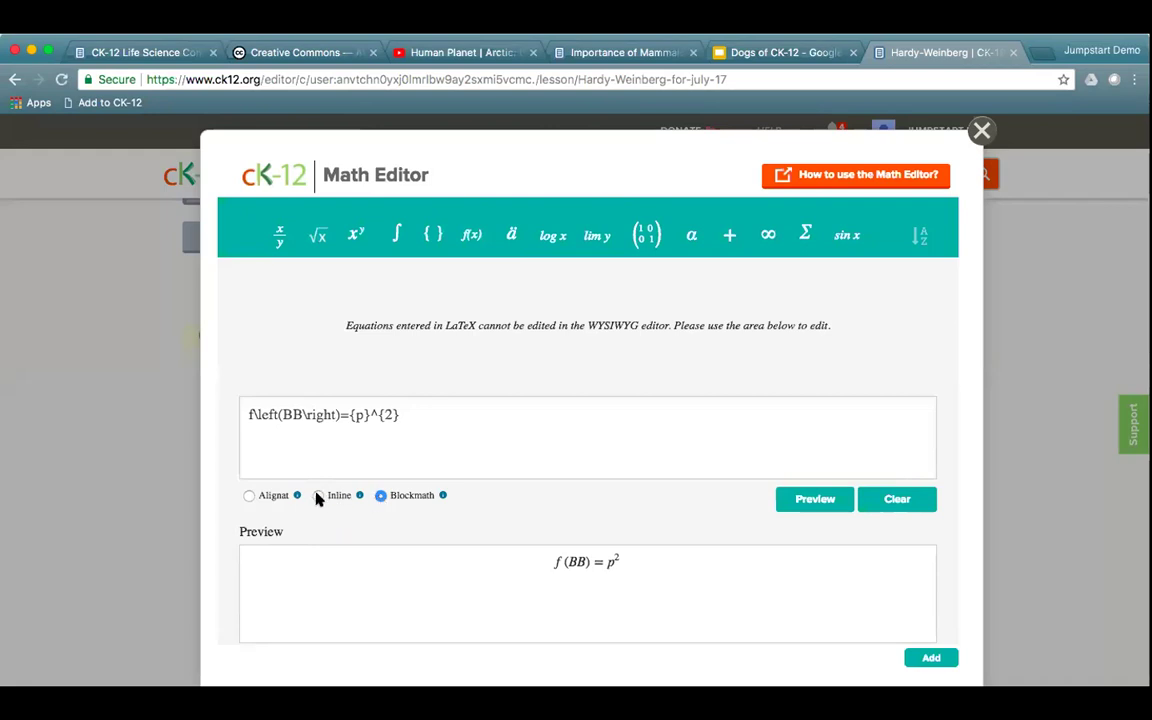
click(455, 415)
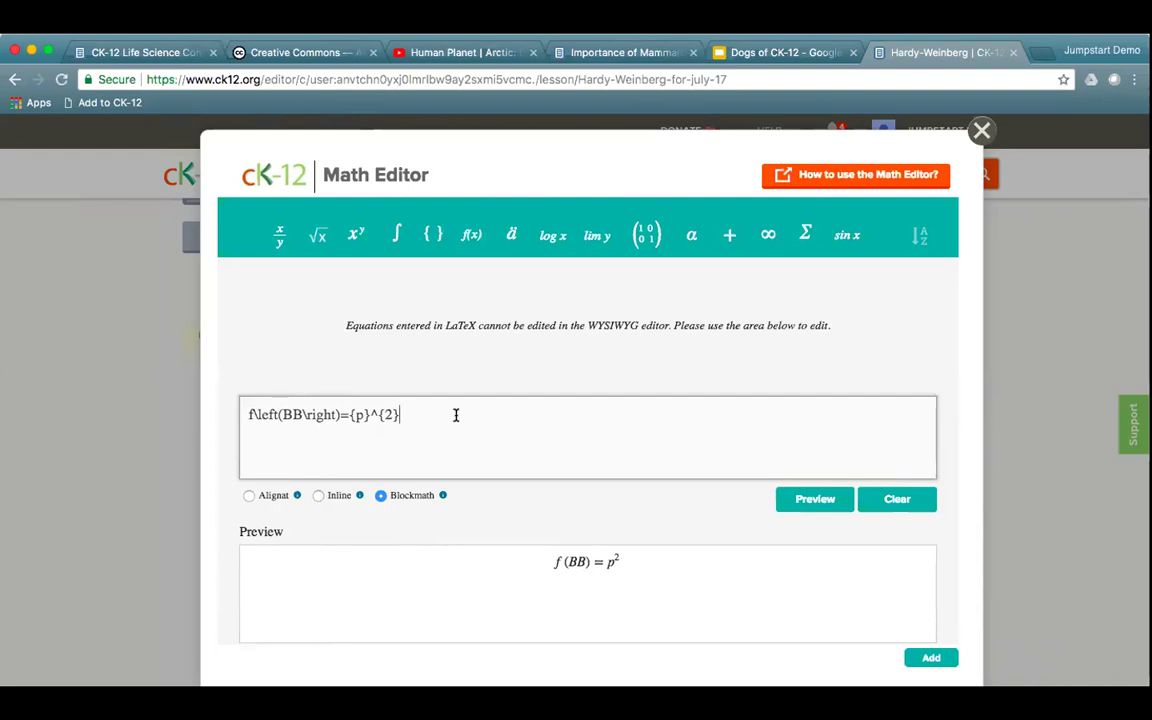
click(930, 659)
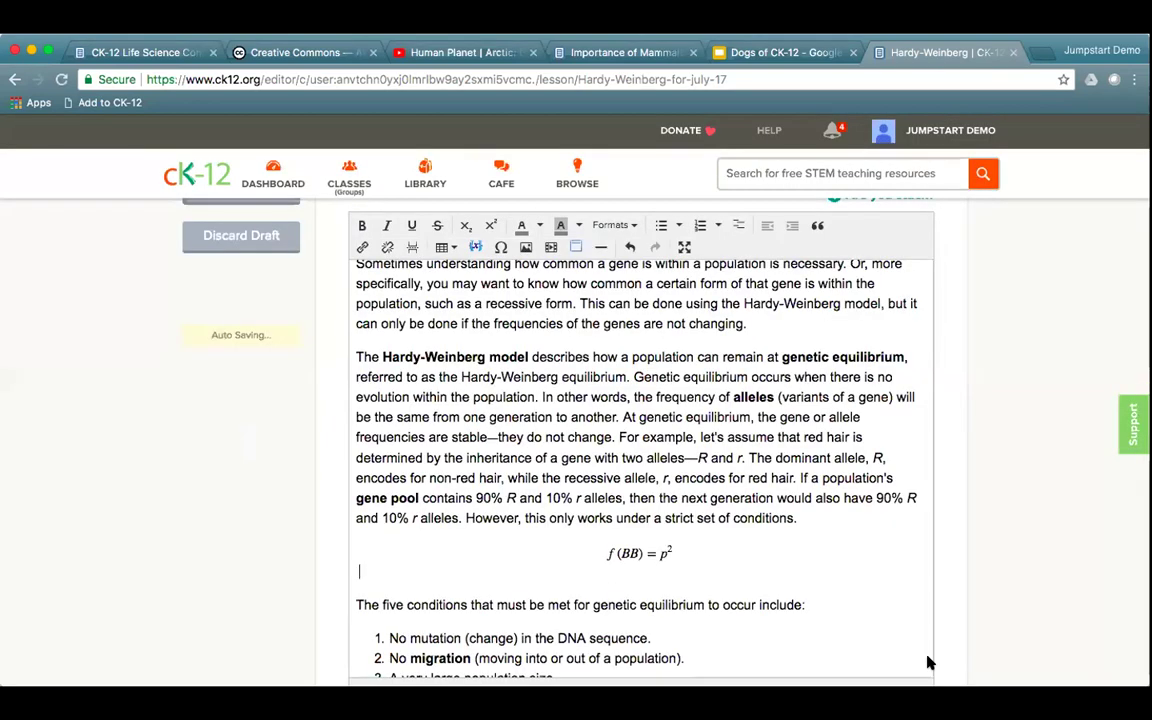
Reopen the inserted f(BB) equation in the Math Editor and close it without making changes
double_click(650, 552)
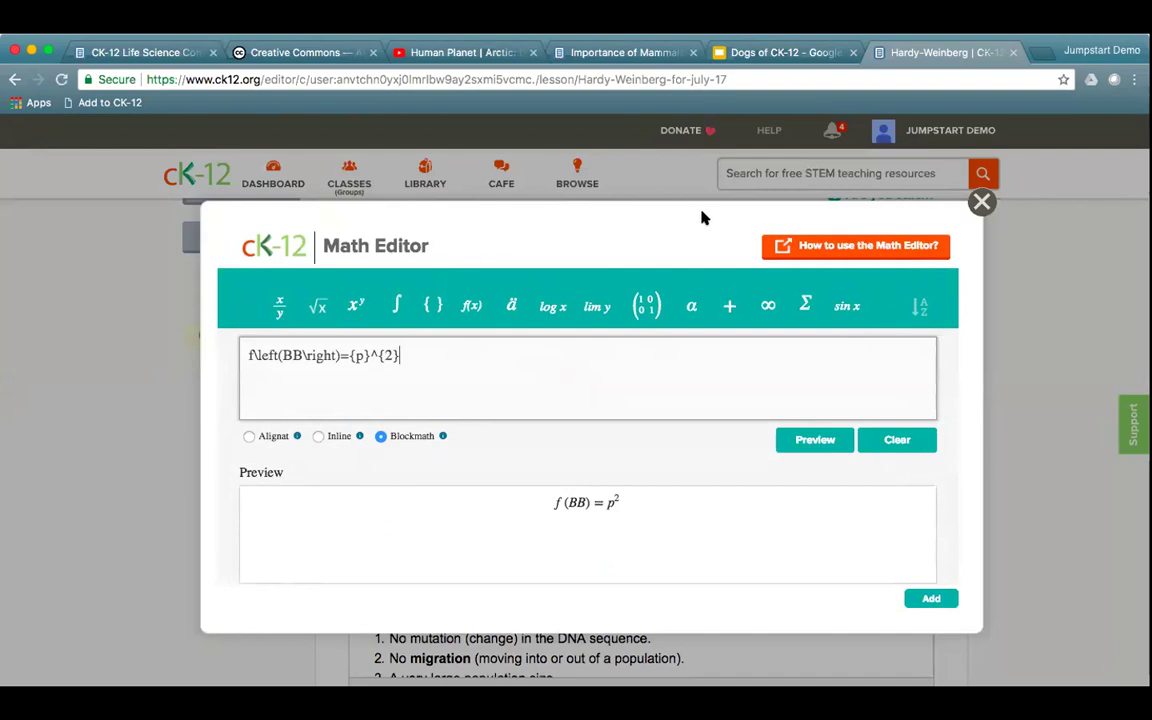
click(981, 202)
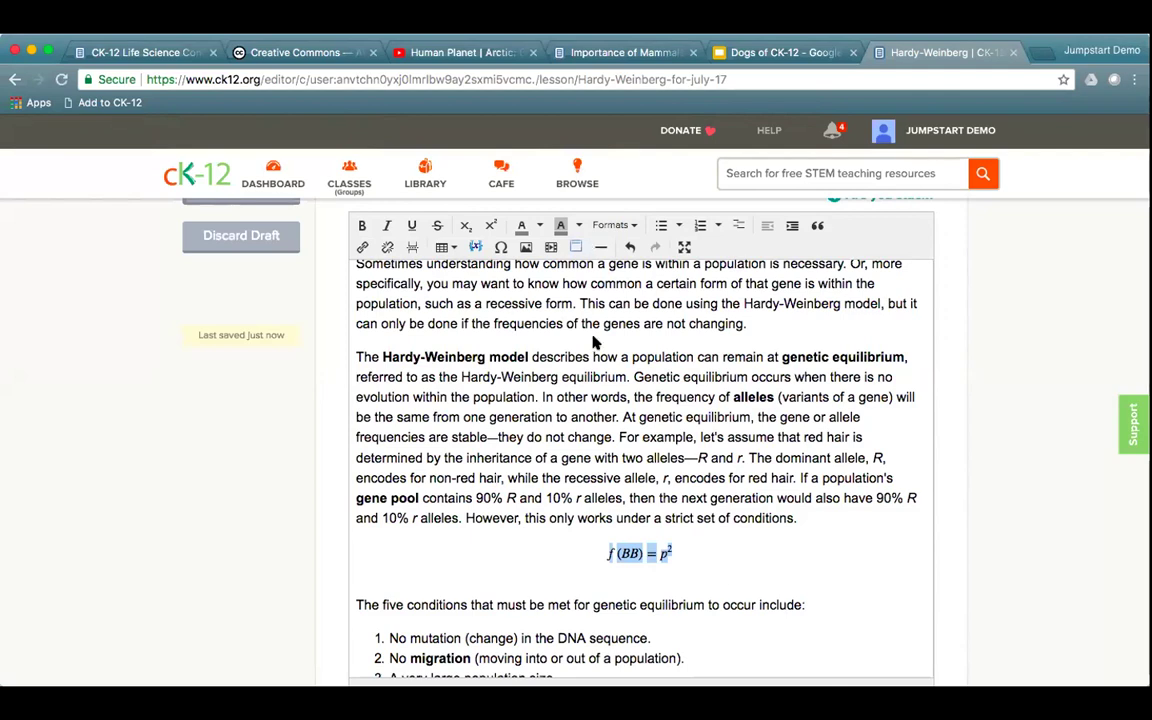
click(658, 552)
Start another equation below the first, enter y = 2x + 5 directly as code, preview it and select its text
click(679, 581)
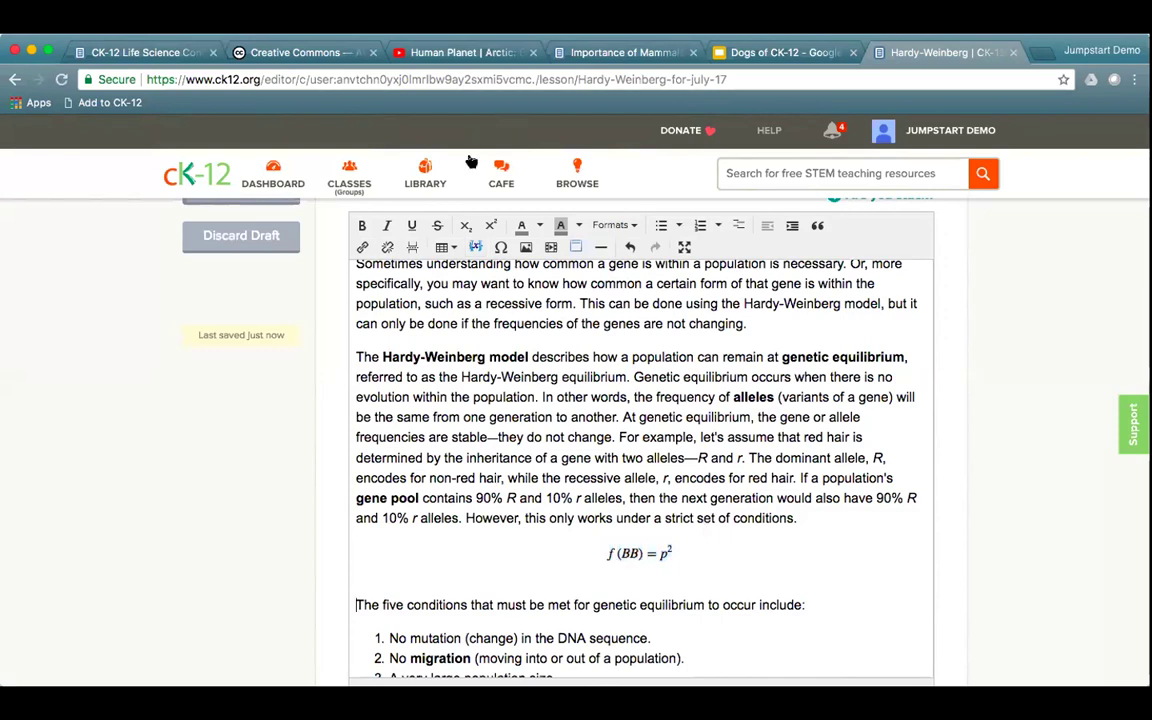
click(475, 247)
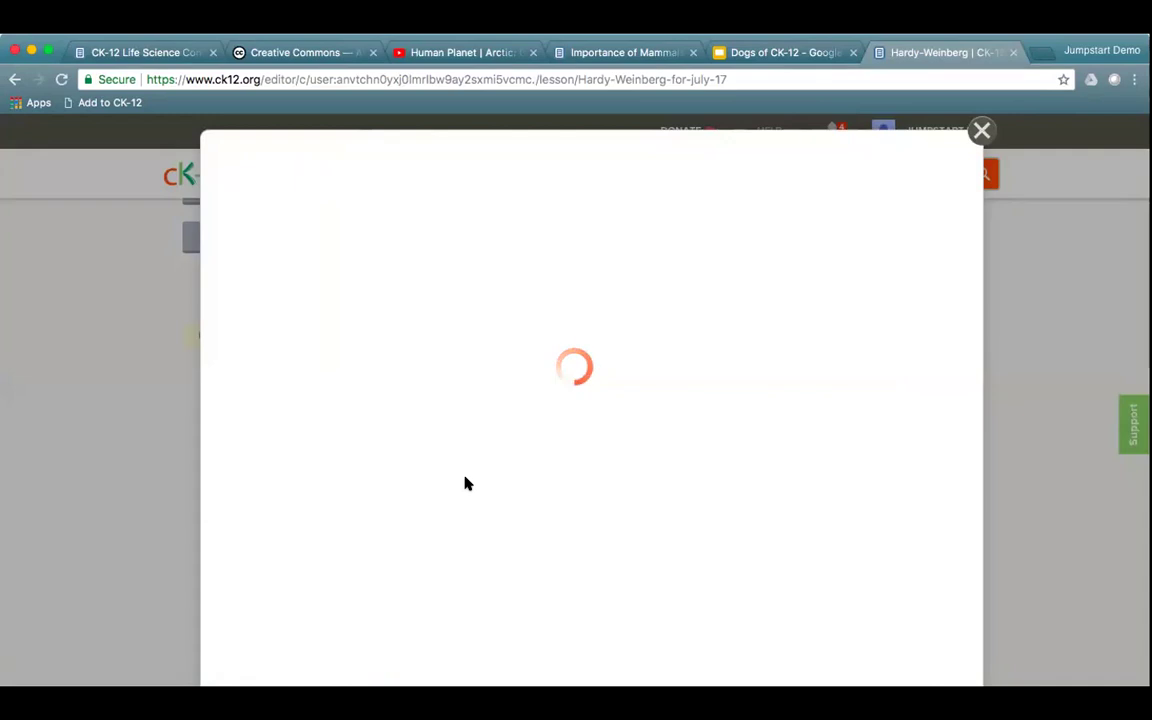
click(329, 414)
text(y = 2x + 5)
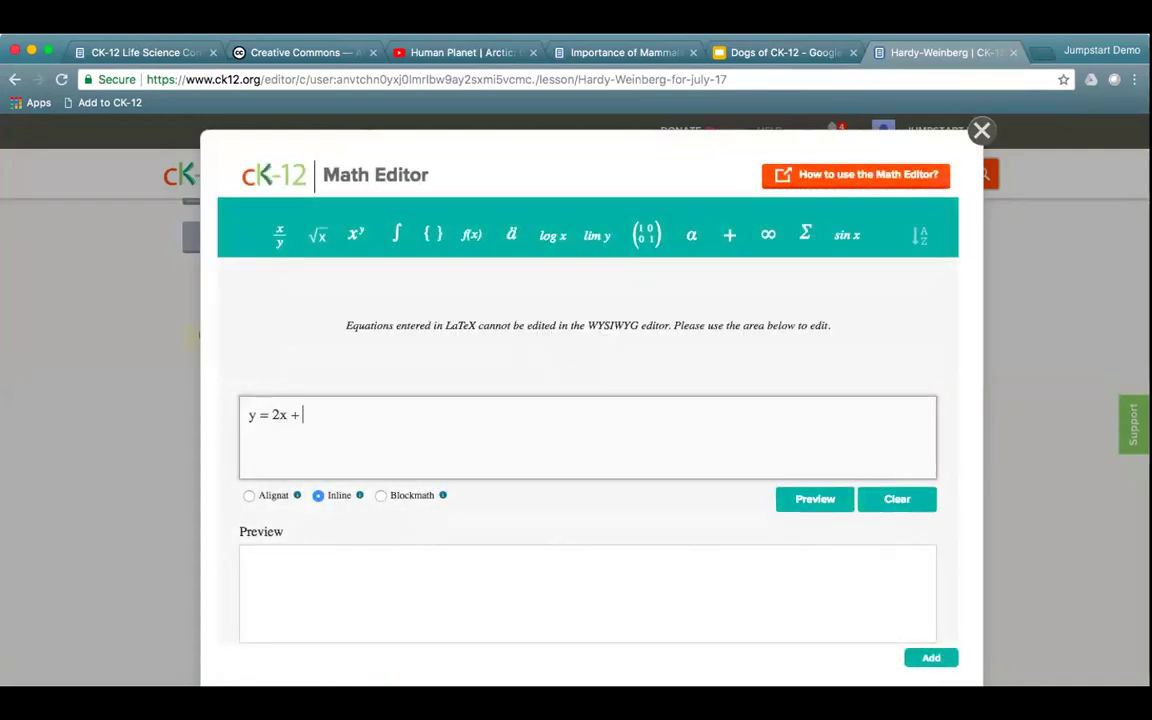
click(810, 499)
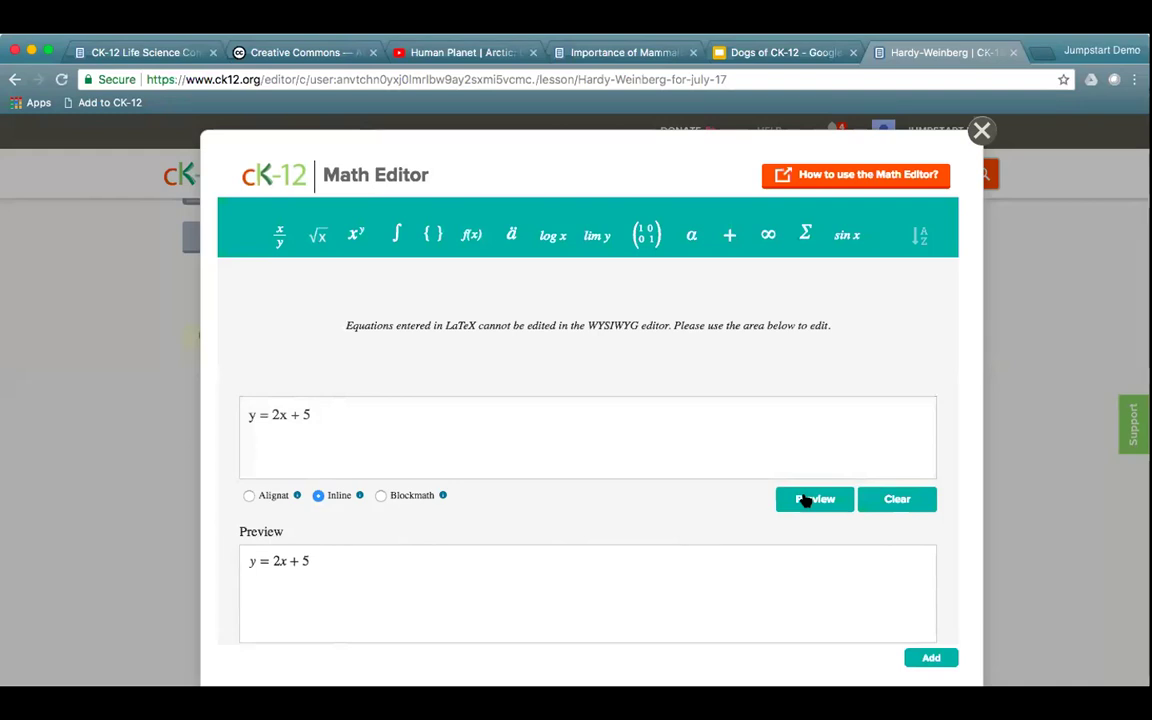
click(327, 411)
key(super+a)
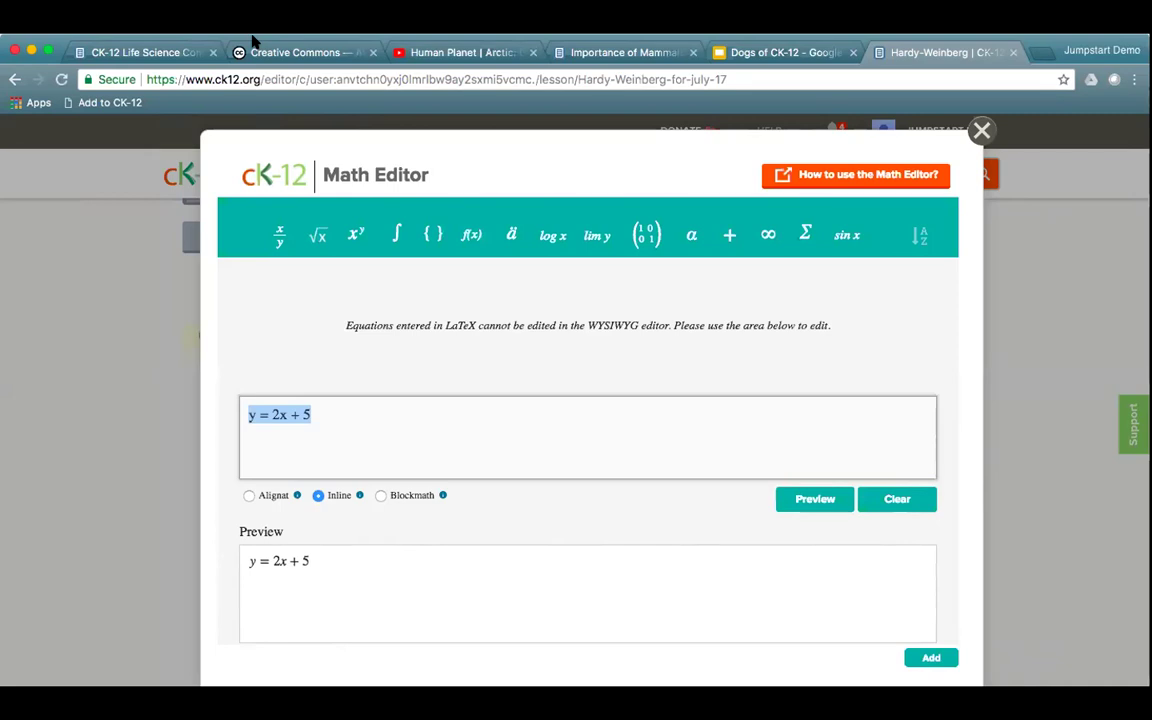
Switch to the open book CK-12 Life Science Concepts For Middle School for July 17 and save its changes
click(126, 51)
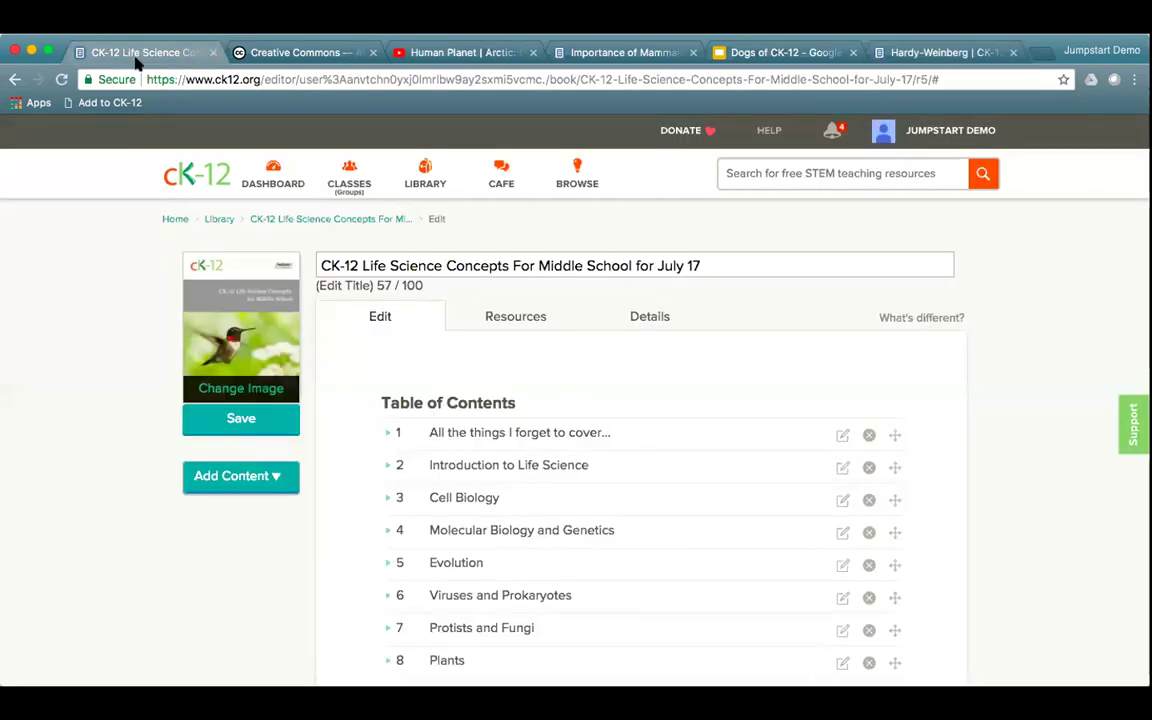
click(266, 422)
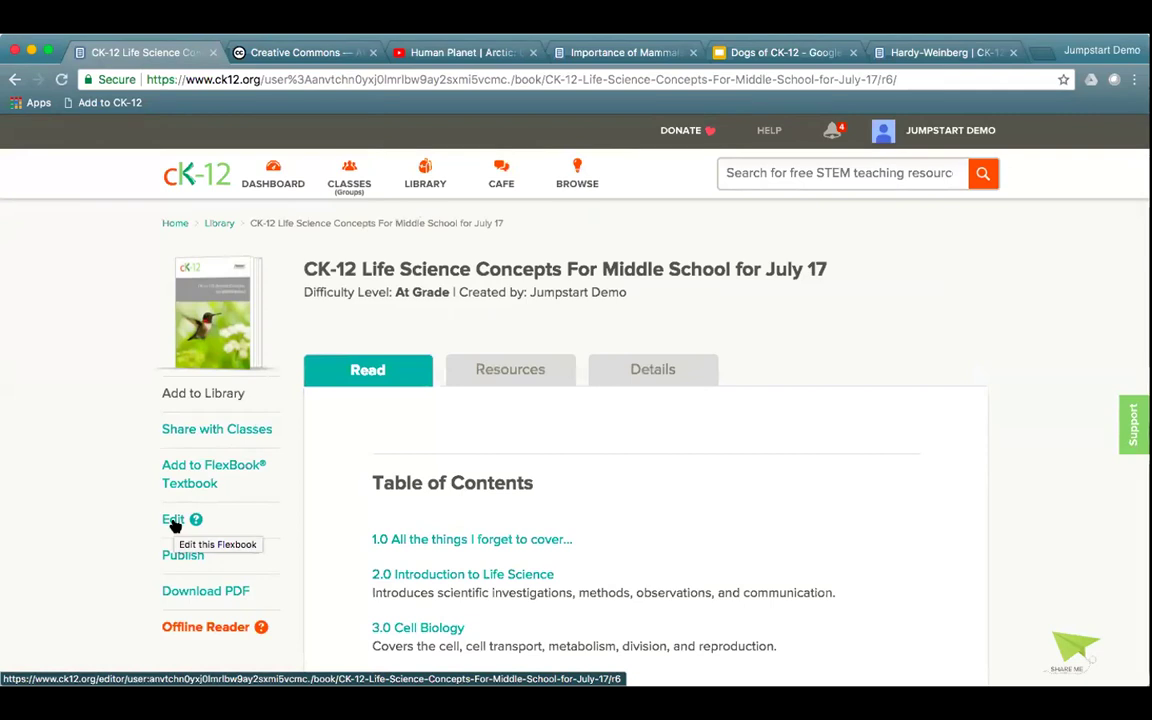
click(174, 522)
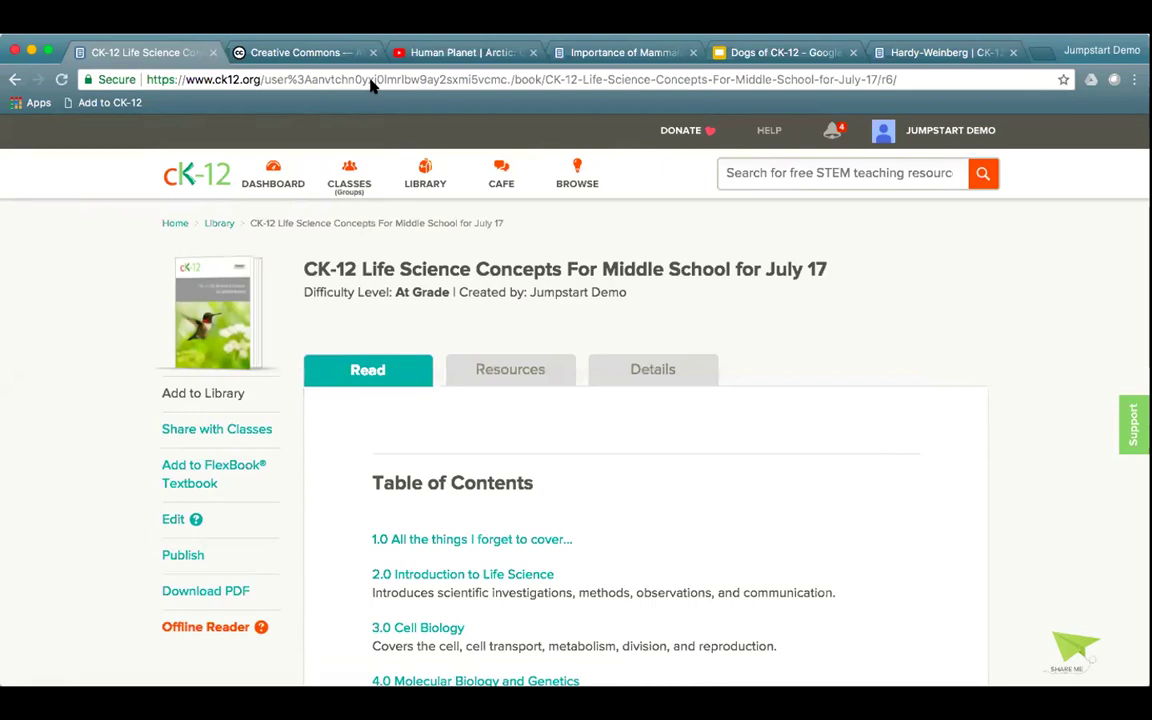
Return to the Hardy-Weinberg reading and close the Math Editor without adding the second equation
click(933, 52)
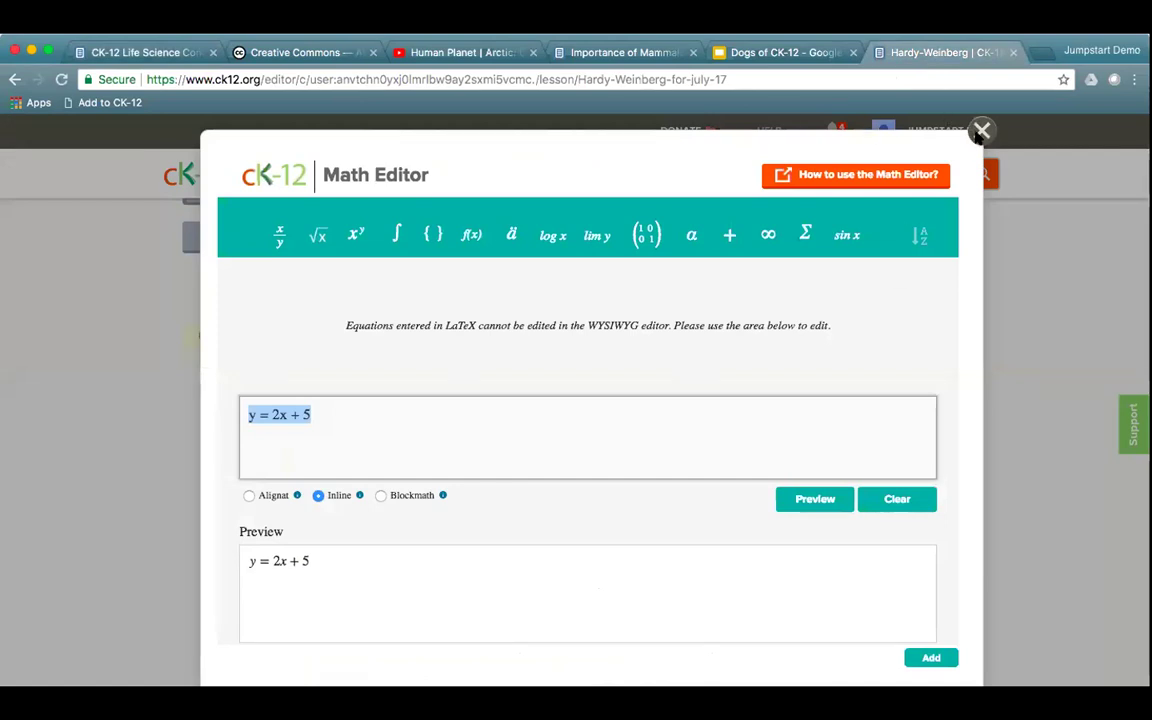
click(982, 131)
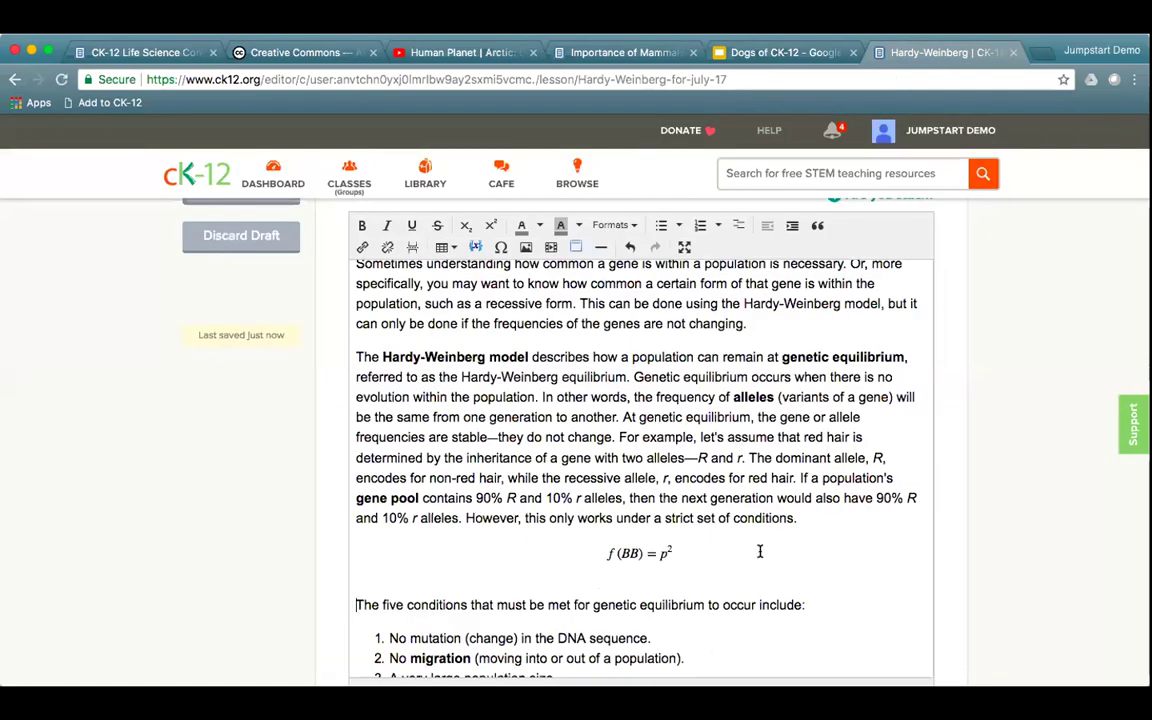
Look through the text color, highlight color and section format choices, checking formats for the question line and the Hardy-Weinberg Equilibrium heading
scroll(760, 551, down, 1)
scroll(760, 551, up, 6)
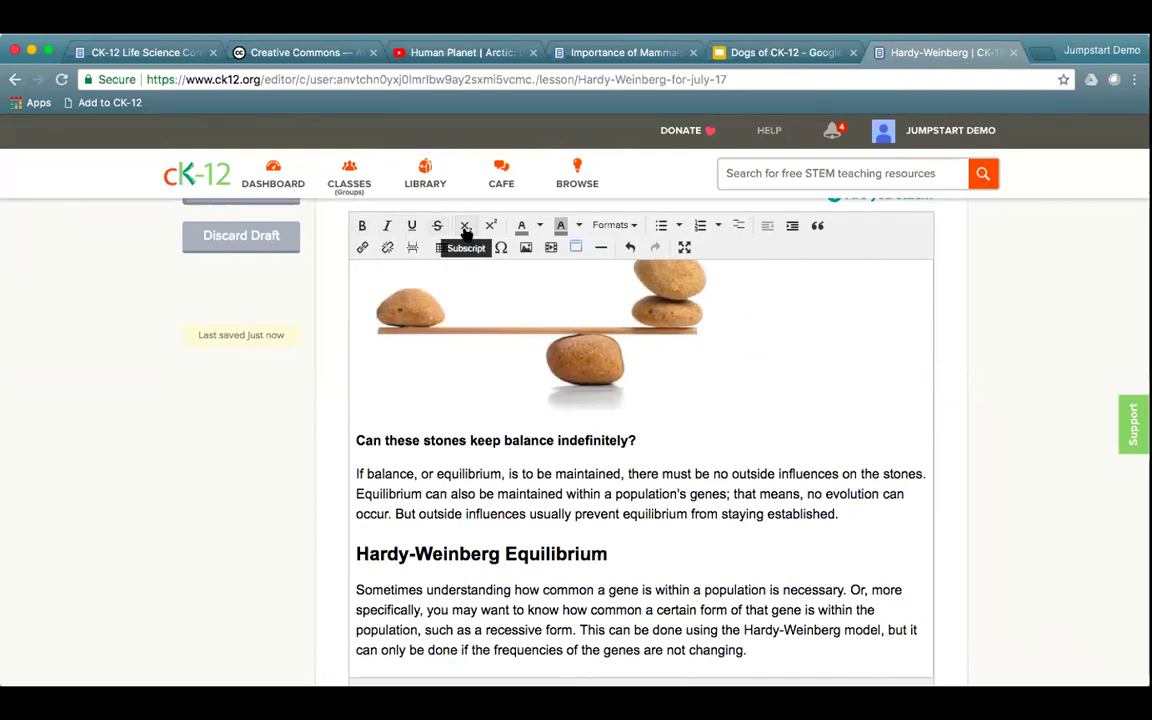
click(539, 226)
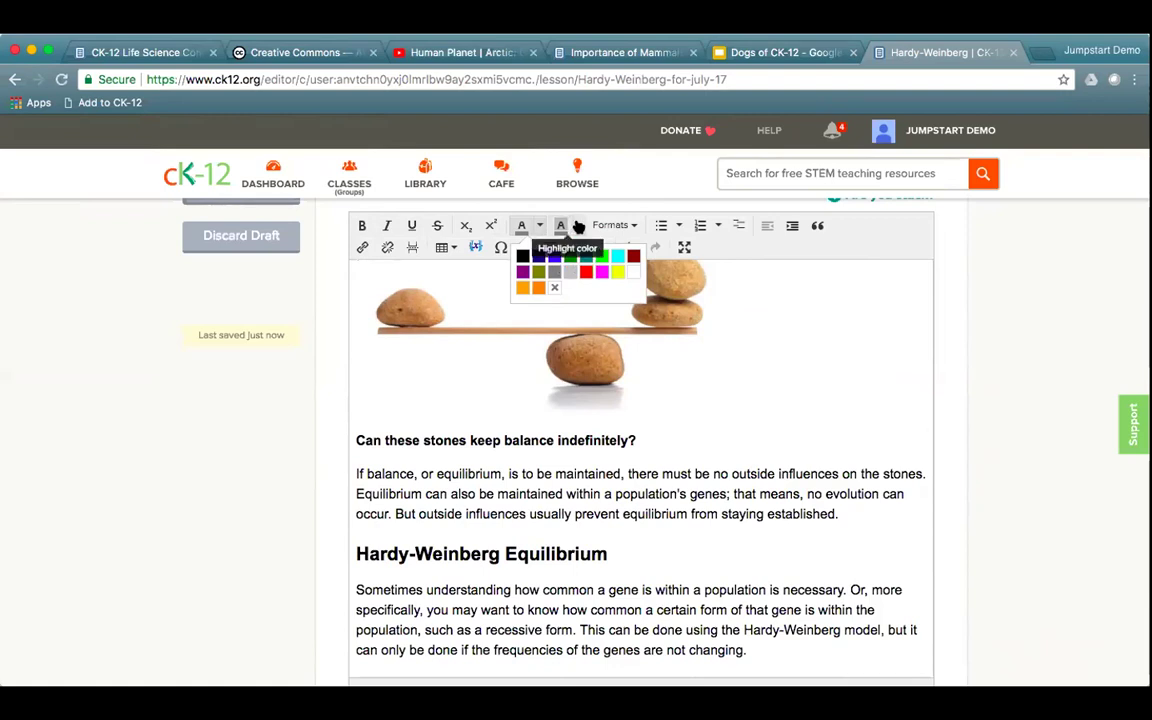
click(578, 226)
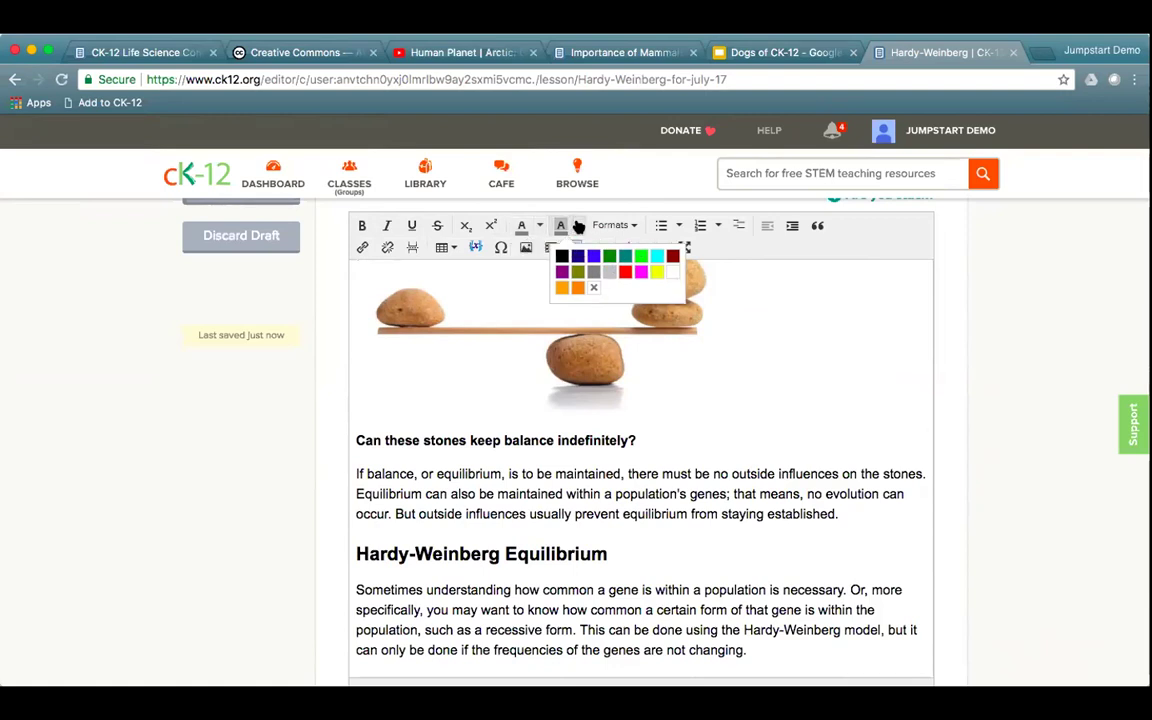
click(619, 226)
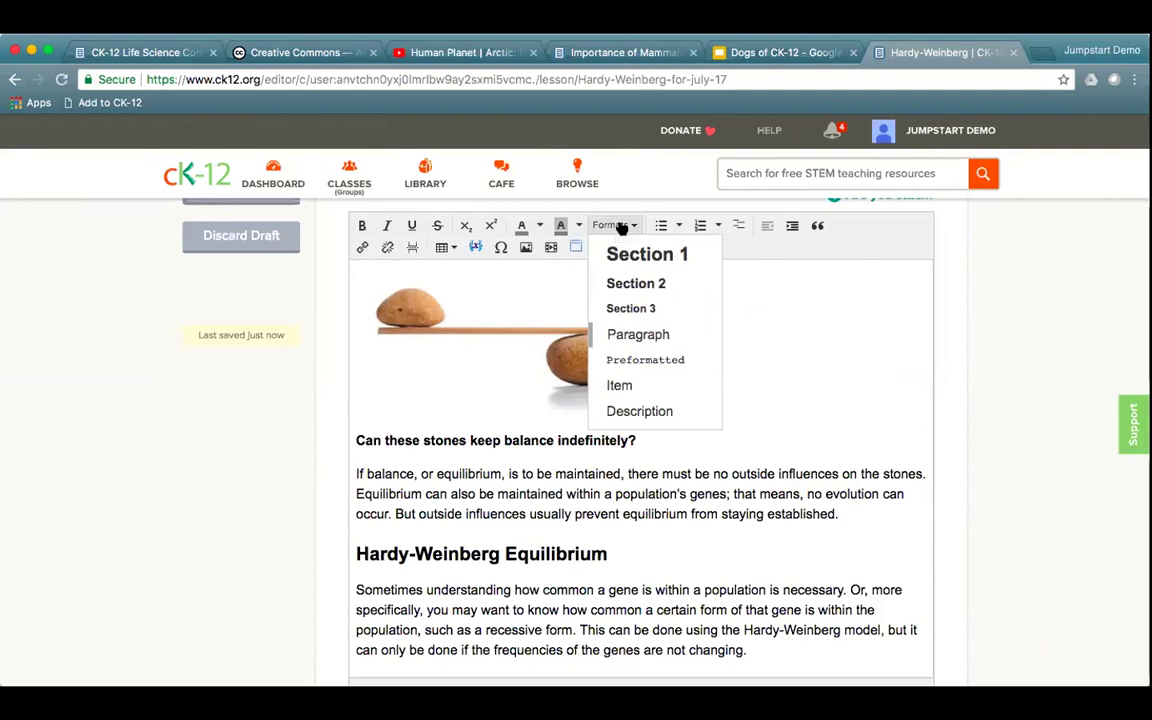
click(504, 440)
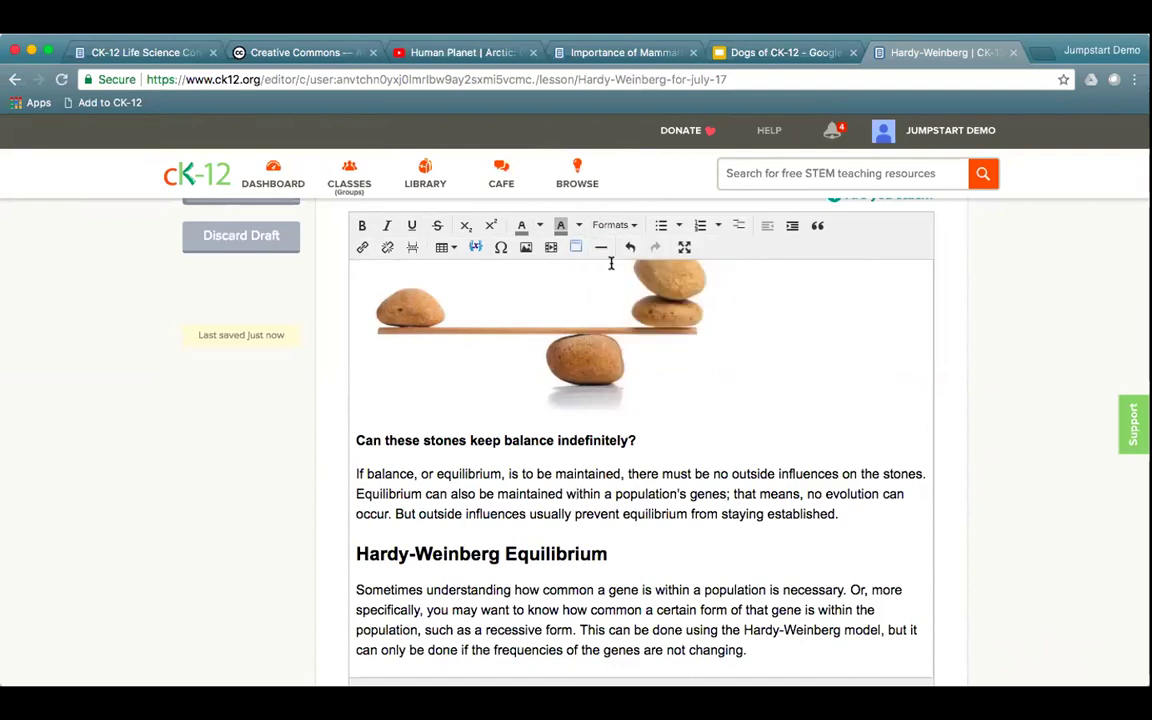
click(620, 226)
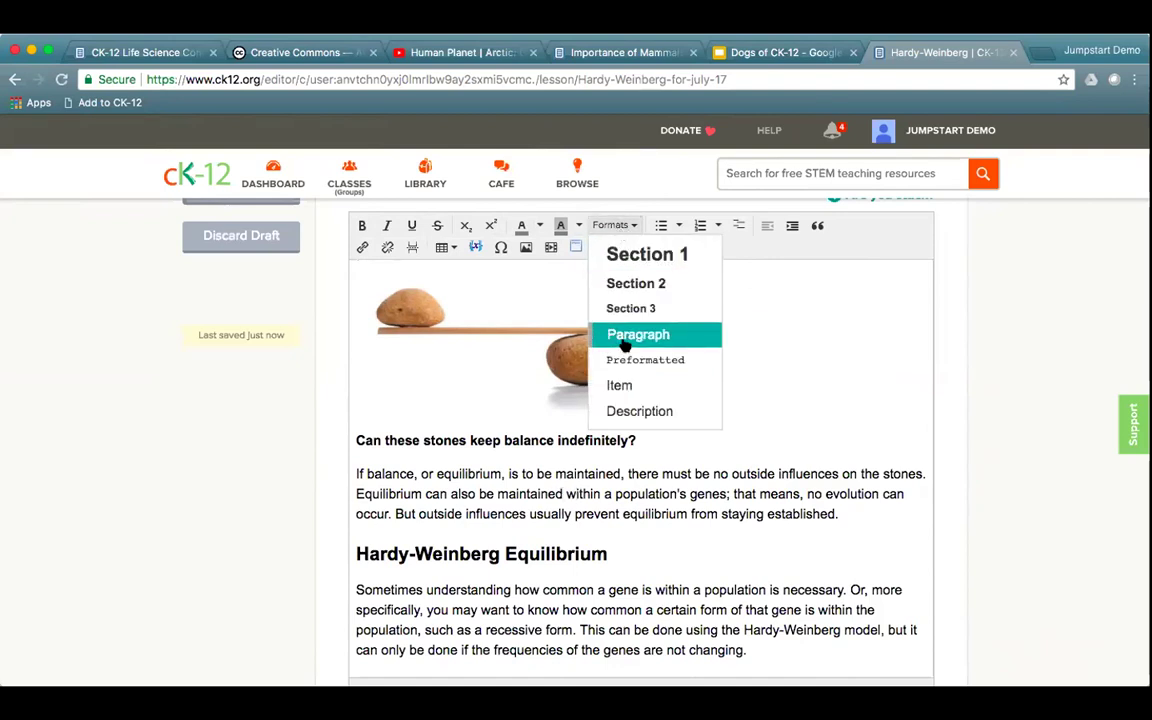
click(489, 546)
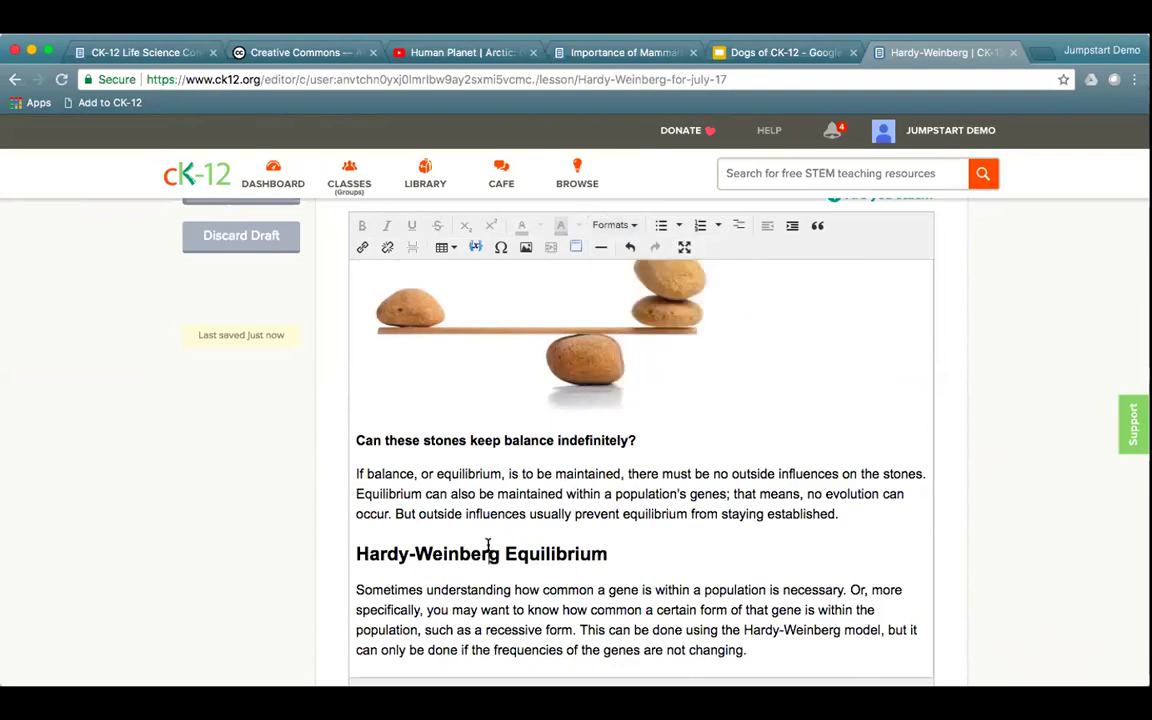
click(620, 226)
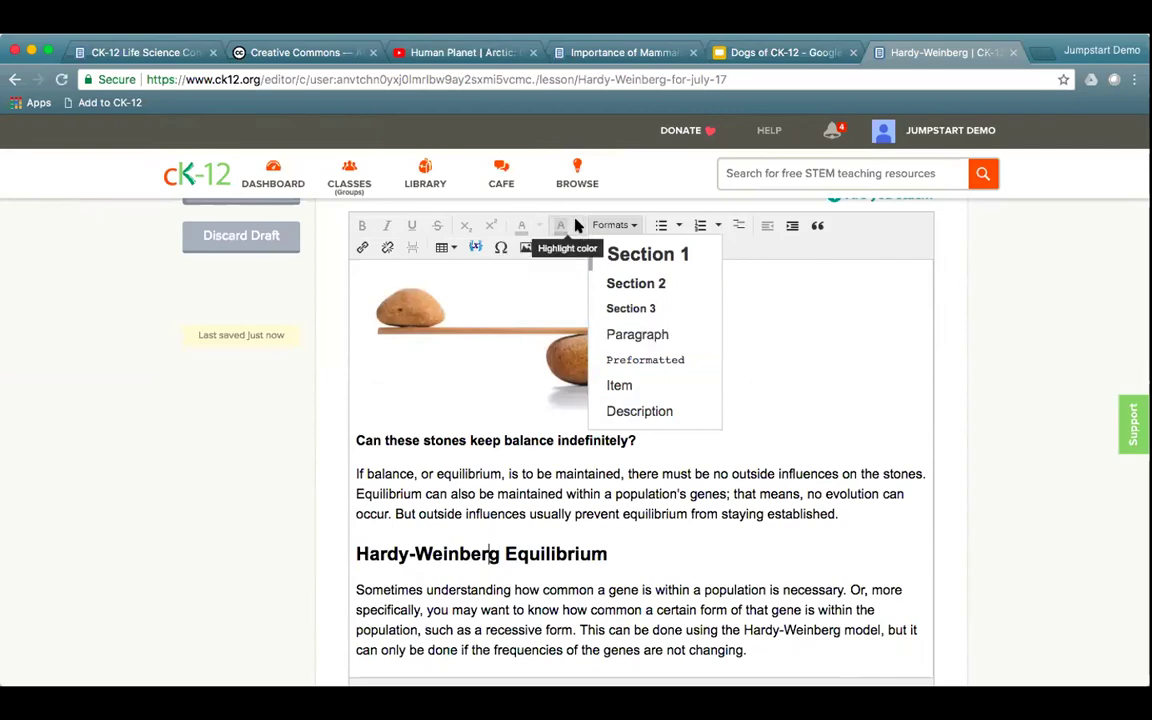
click(766, 512)
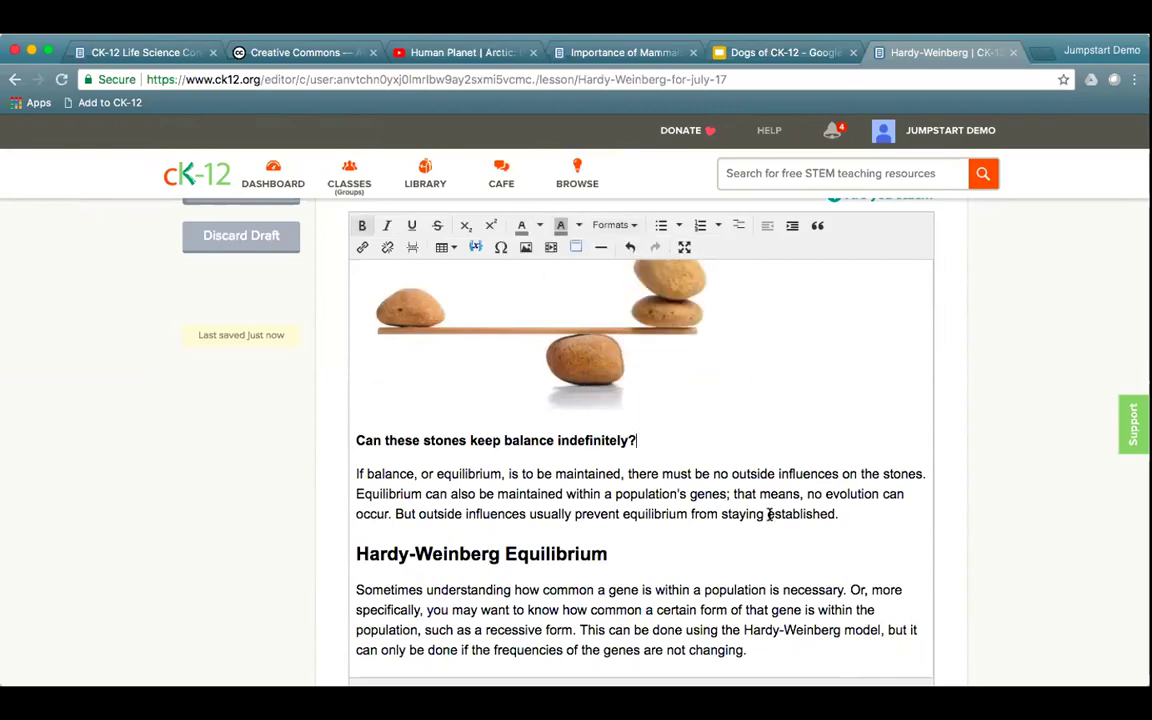
Review the numbering styles and the list options available for the numbered questions under Explore More
scroll(766, 512, down, 15)
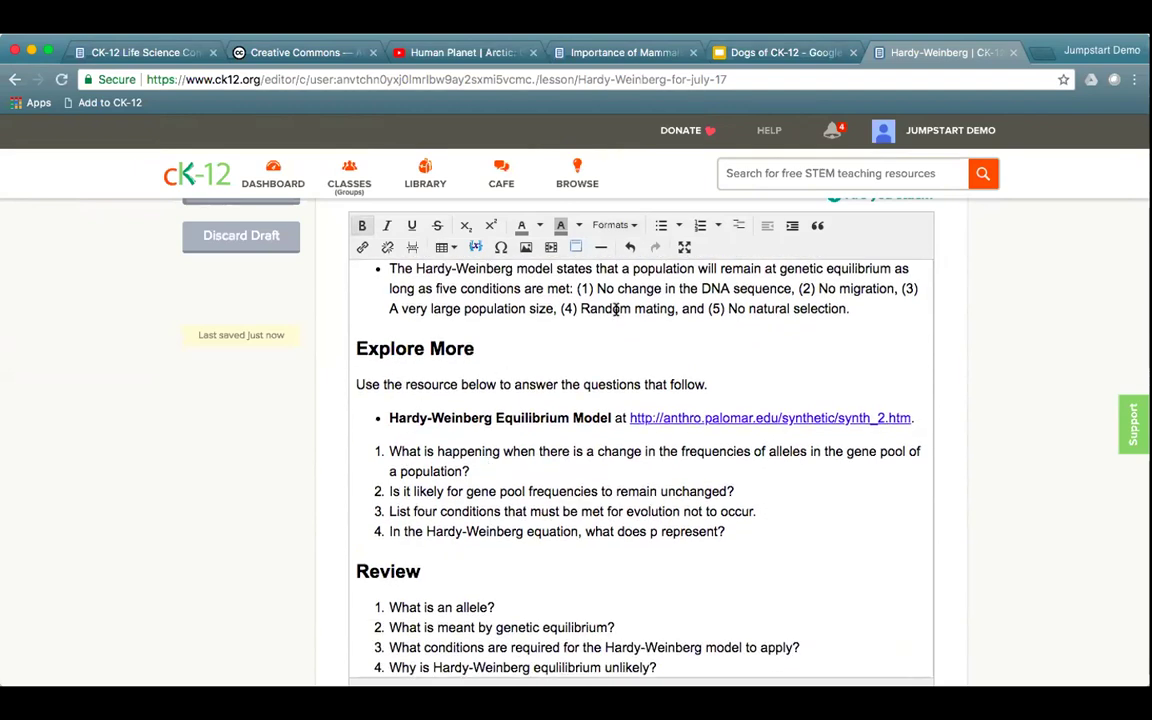
click(717, 231)
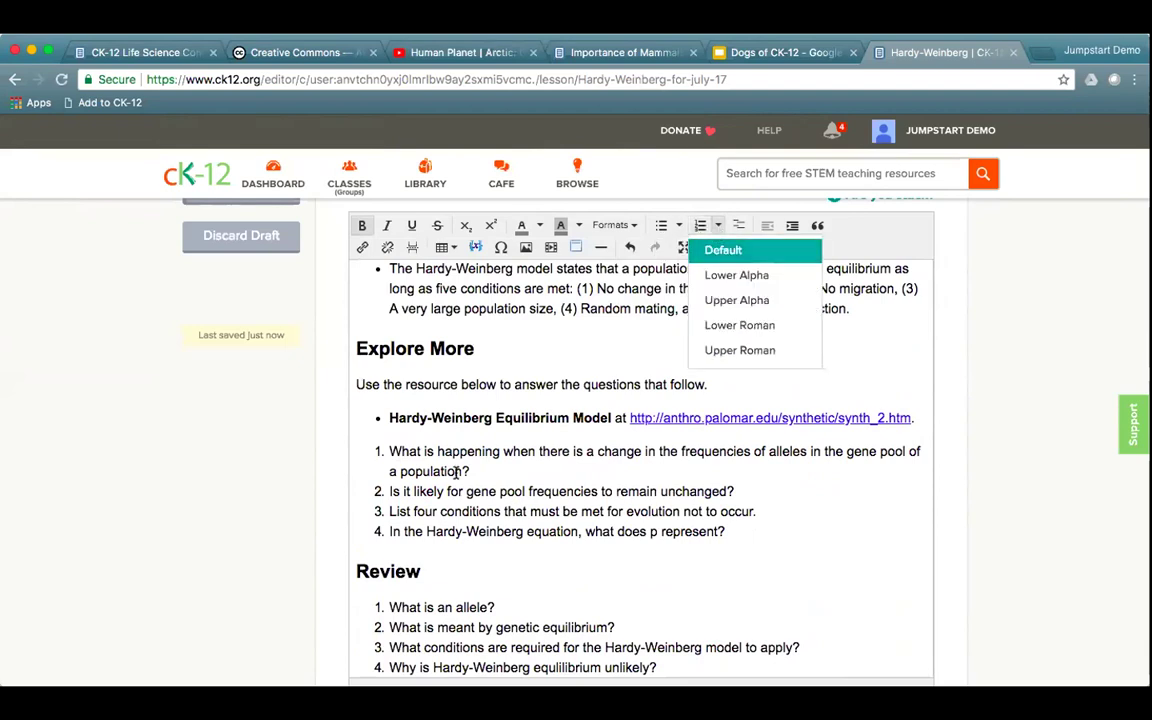
click(393, 450)
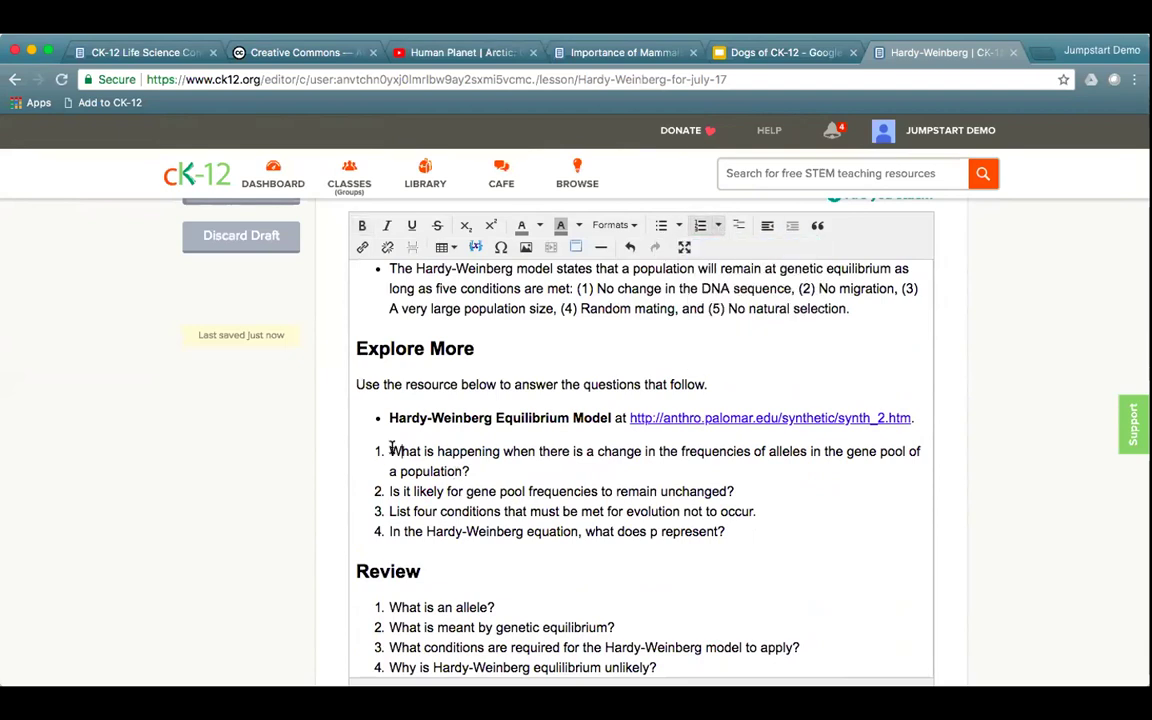
right_click(393, 450)
mouse_move(462, 563)
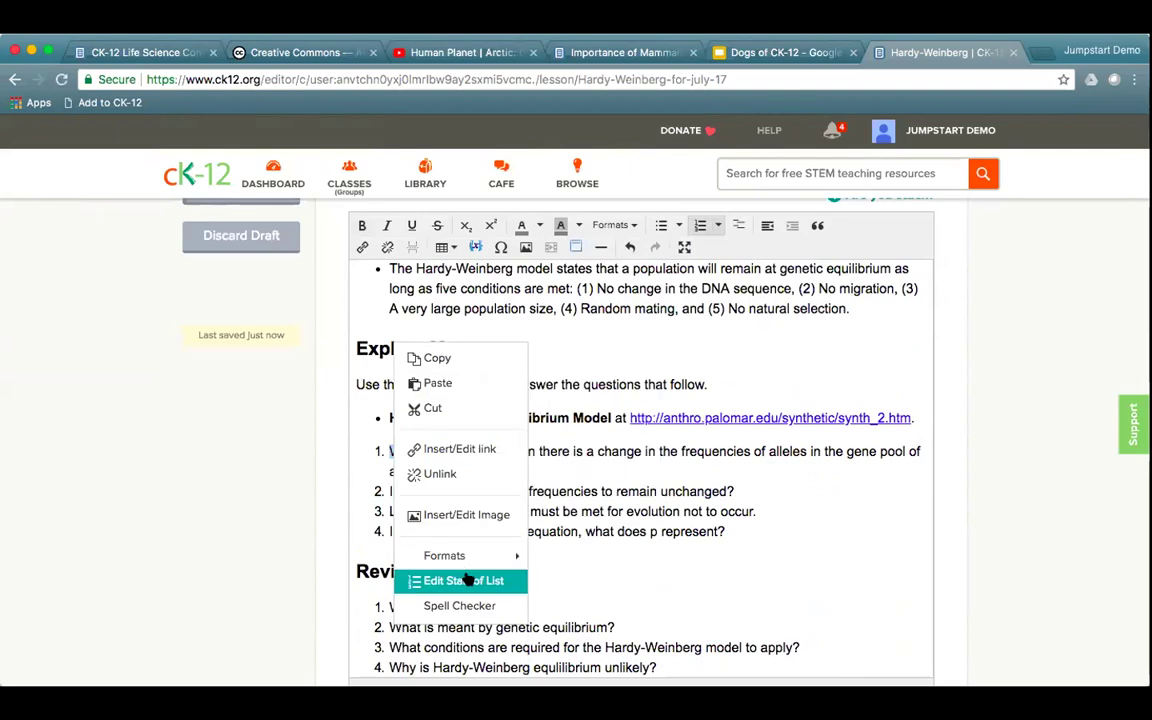
click(750, 511)
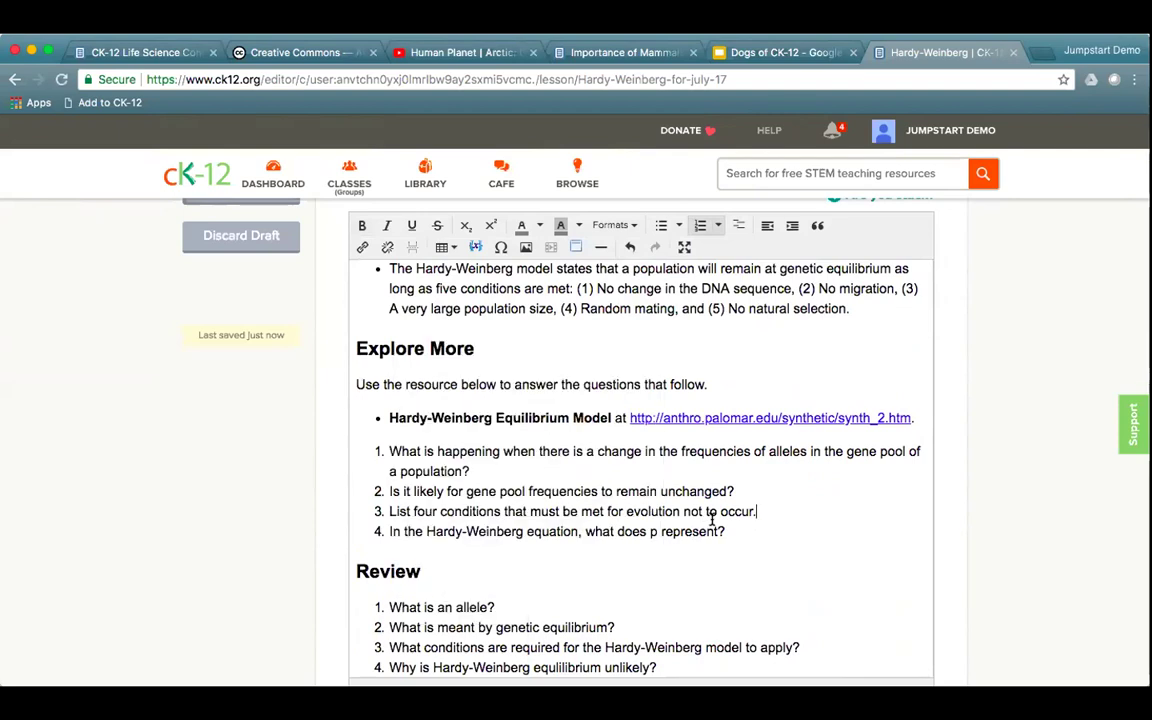
Make the numbered list under Review start at 5
scroll(398, 618, down, 1)
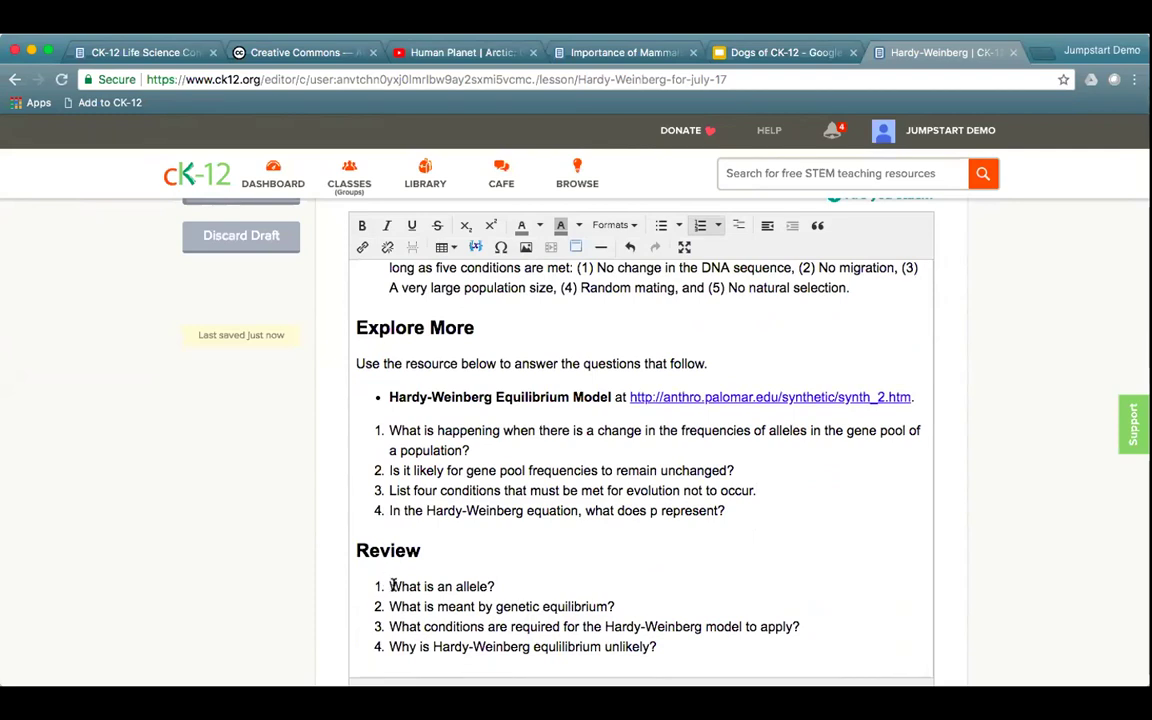
right_click(393, 586)
click(455, 581)
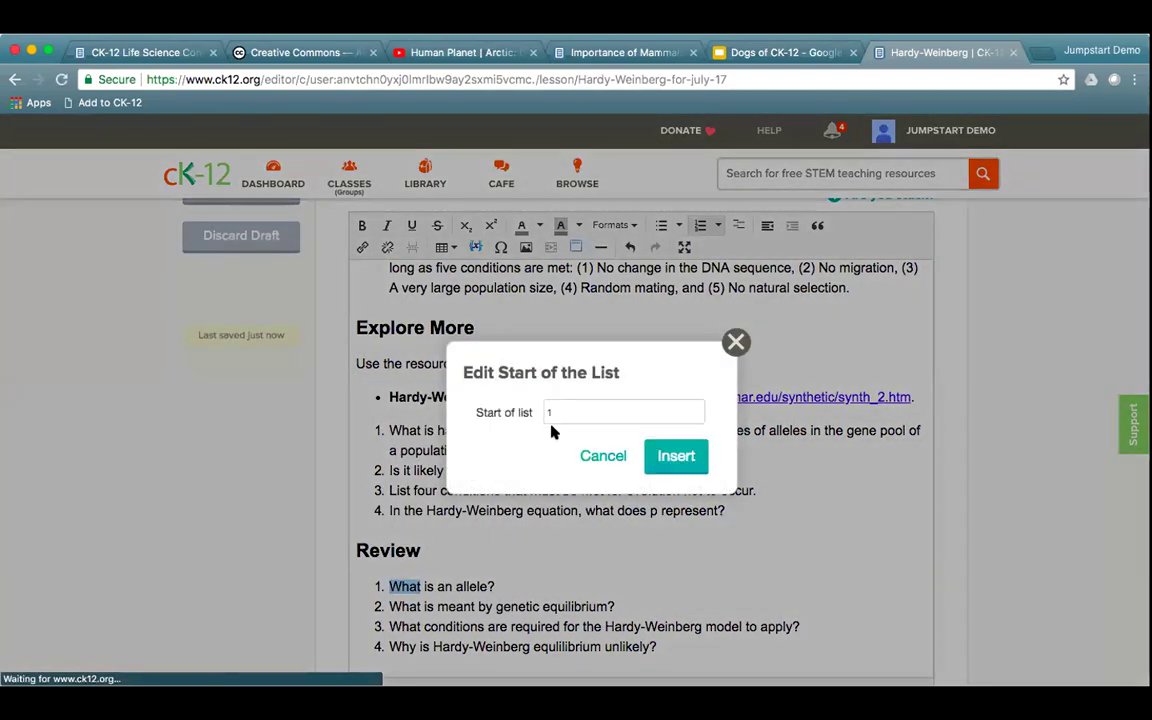
click(570, 412)
key(BackSpace)
text(5)
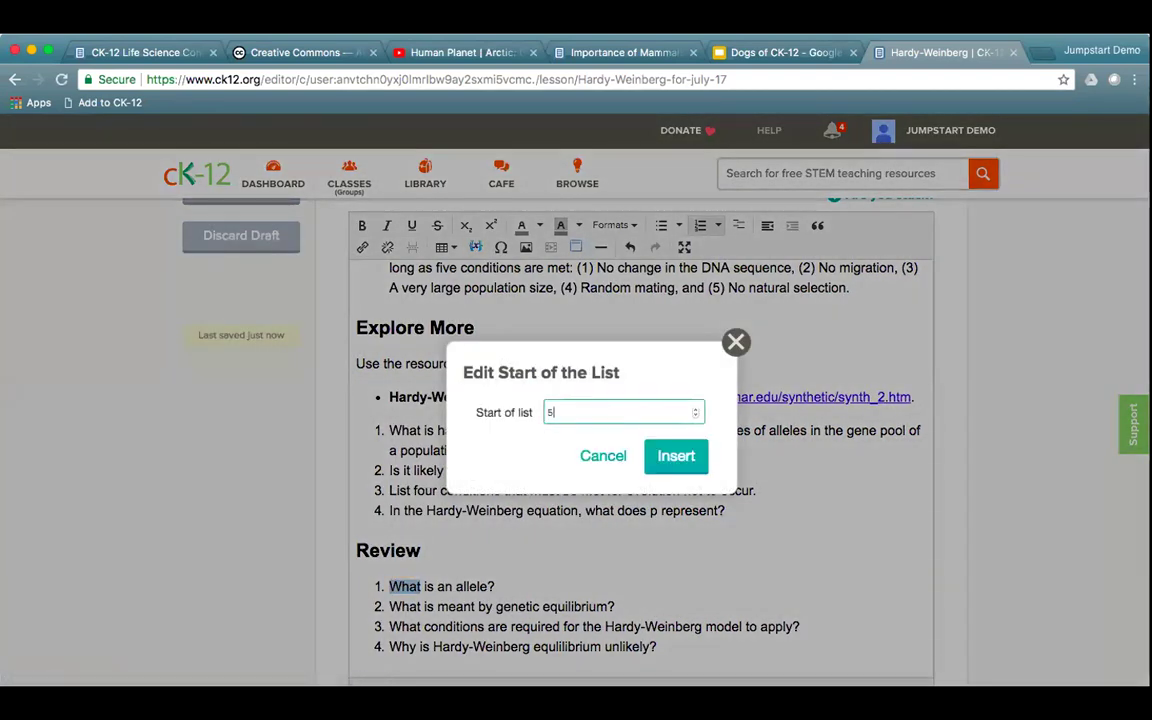
click(676, 458)
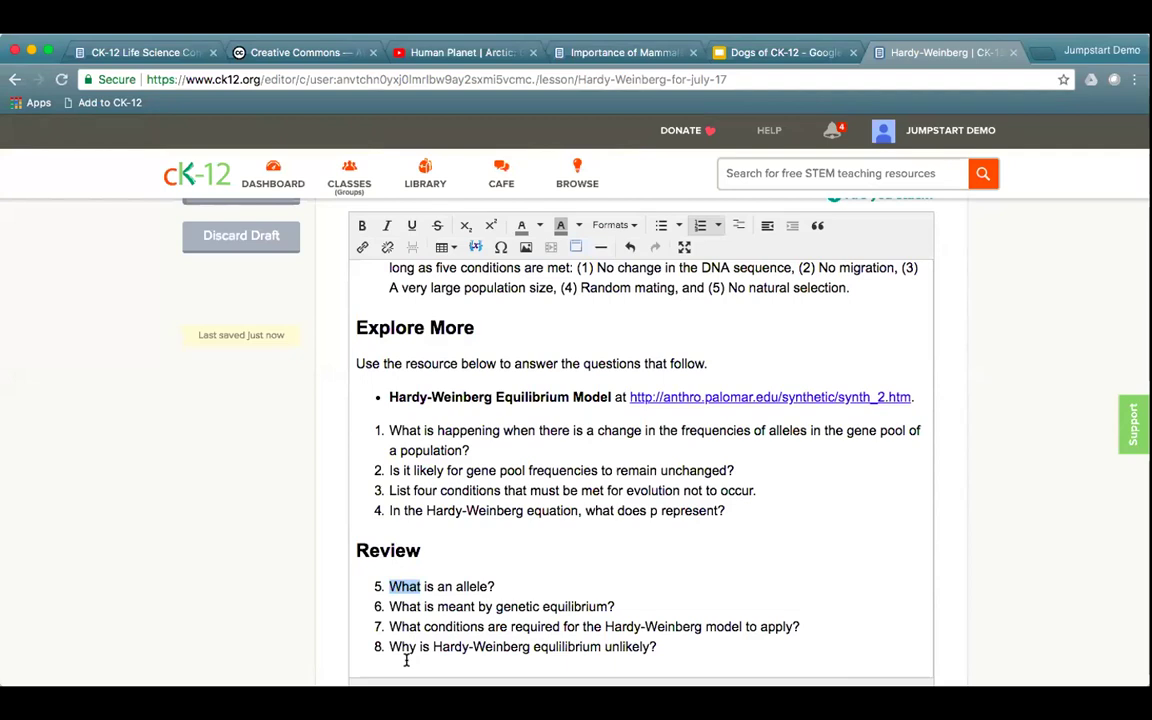
Try outdenting and re-indenting the first Review question, and undo the recent changes to the Review list
click(767, 227)
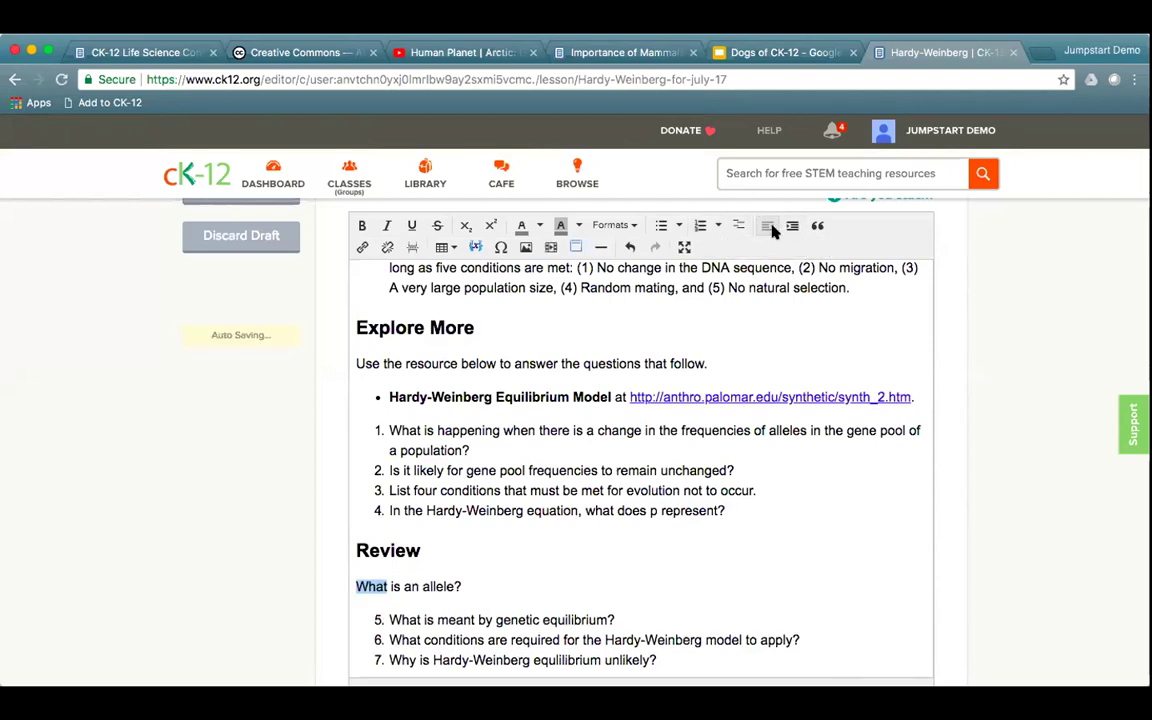
click(791, 227)
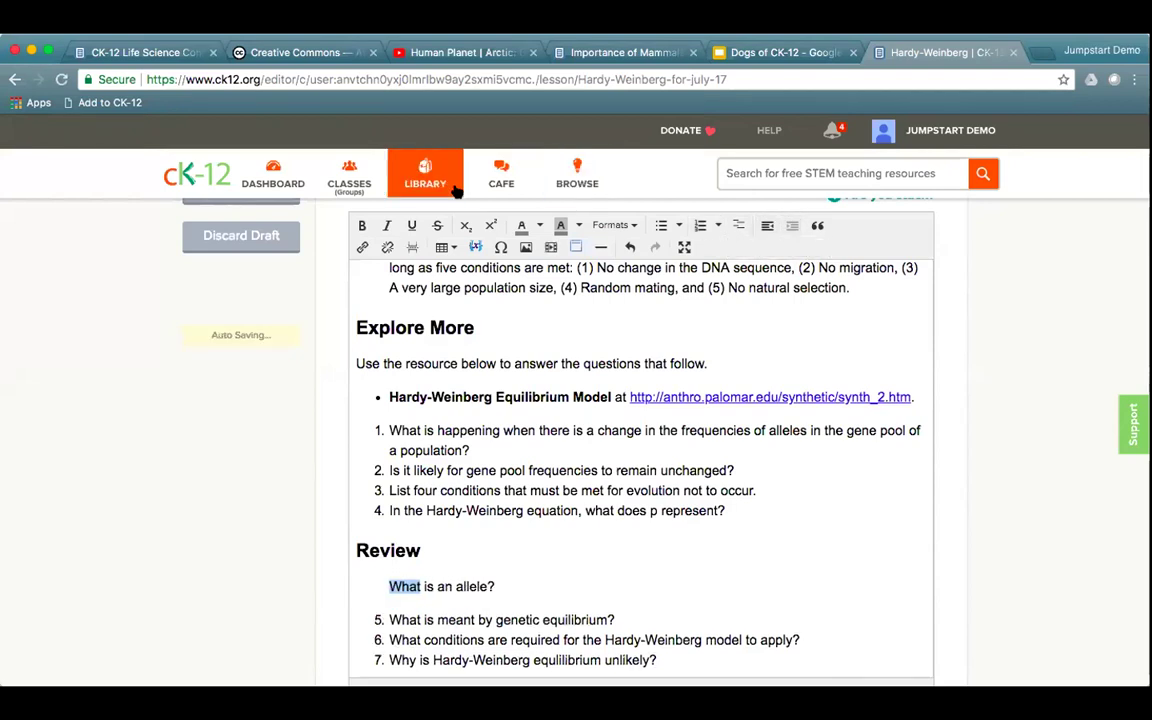
click(629, 248)
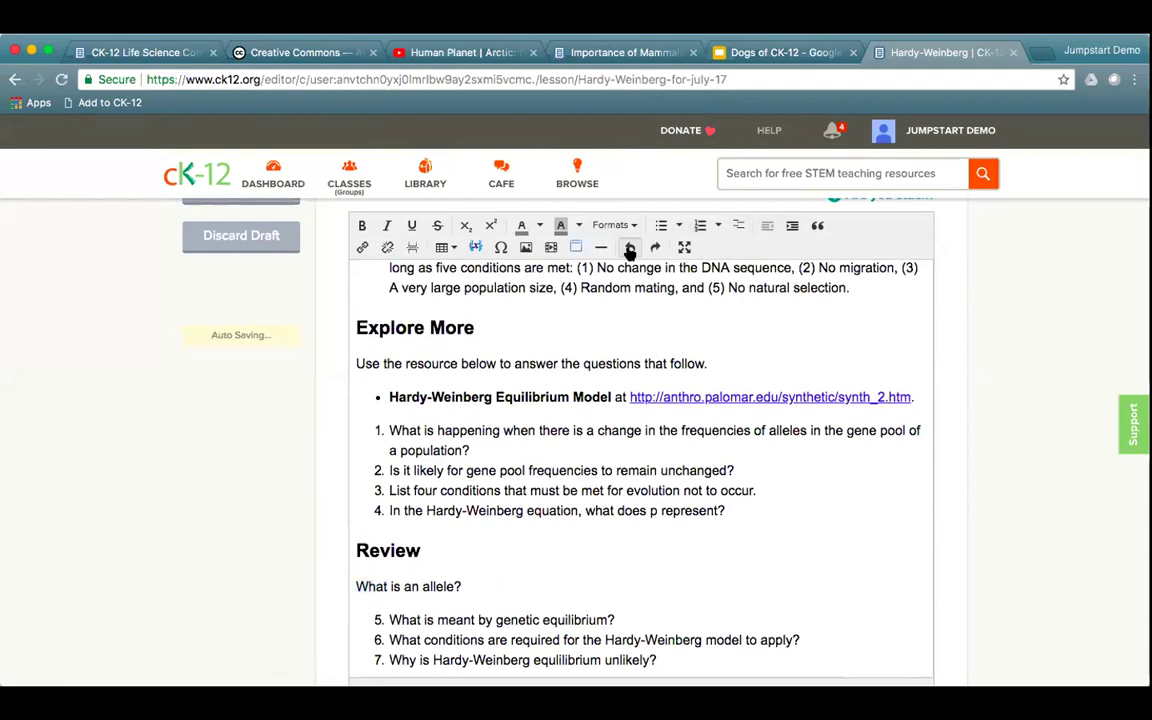
click(629, 248)
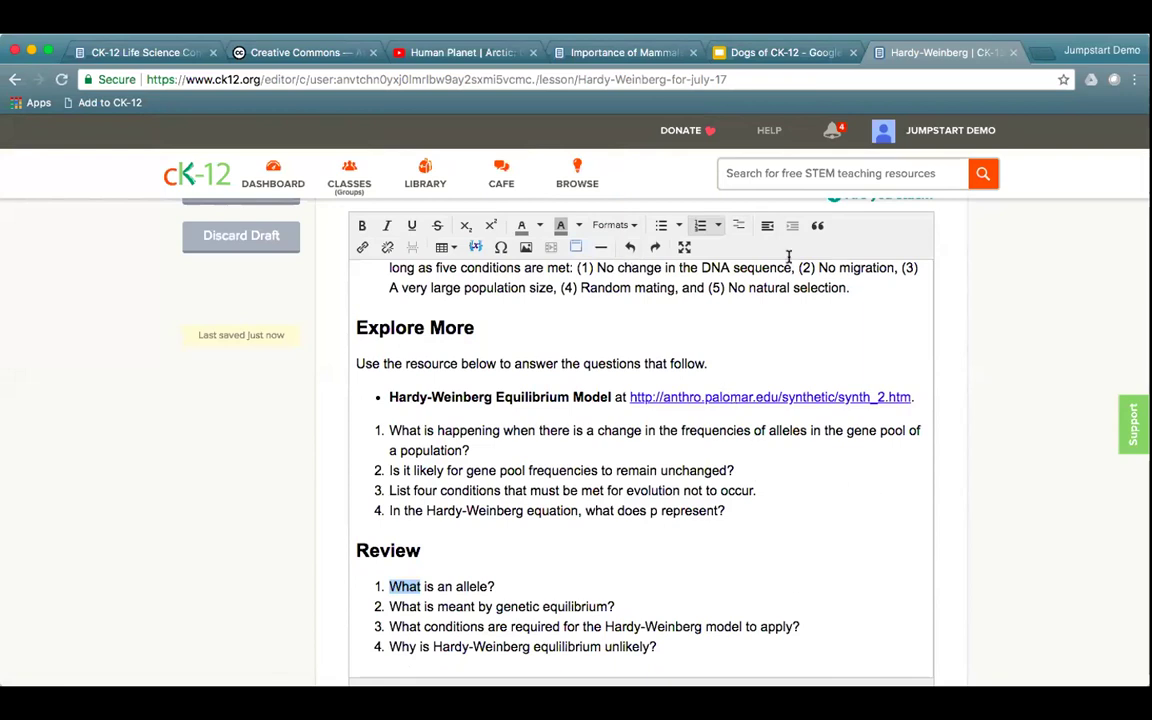
View the reading in the full-screen editor and return to the normal editing view
click(684, 248)
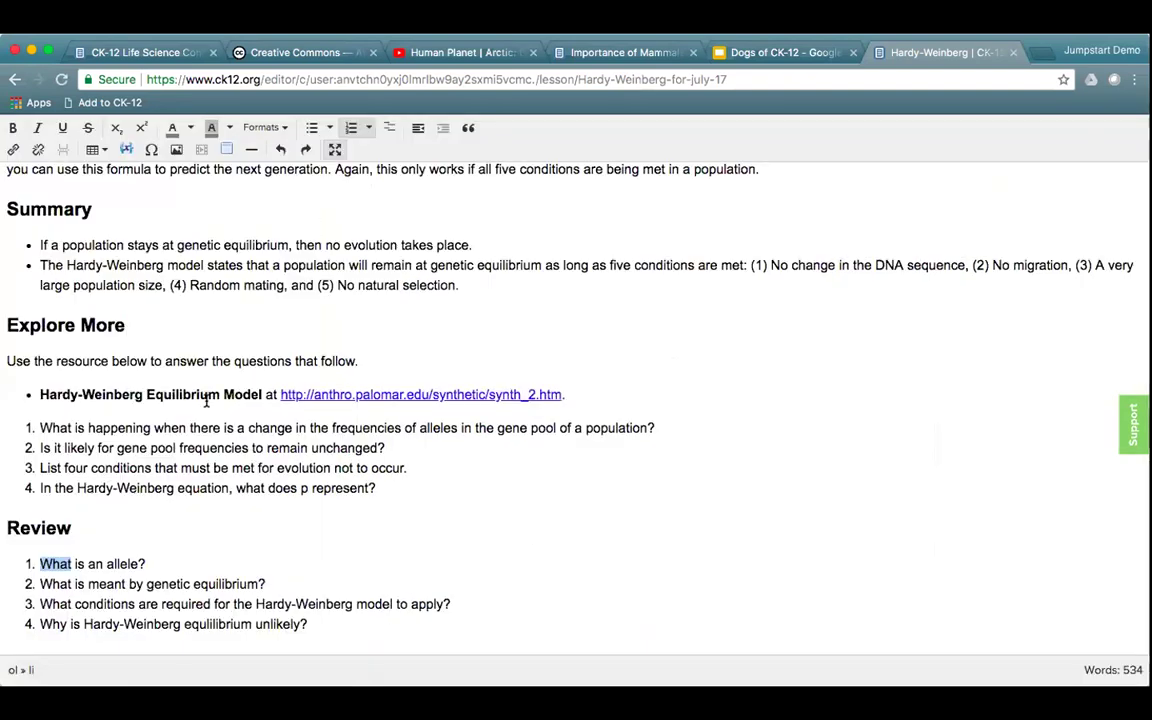
click(335, 149)
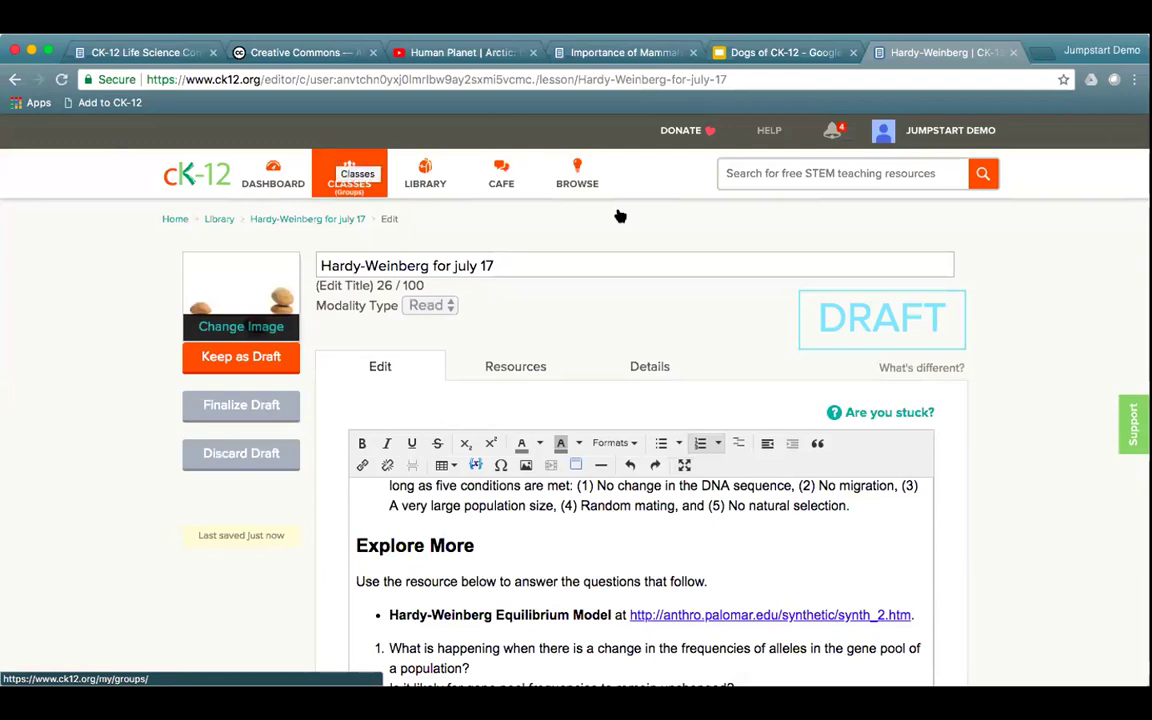
scroll(1010, 490, down, 2)
scroll(1012, 492, down, 1)
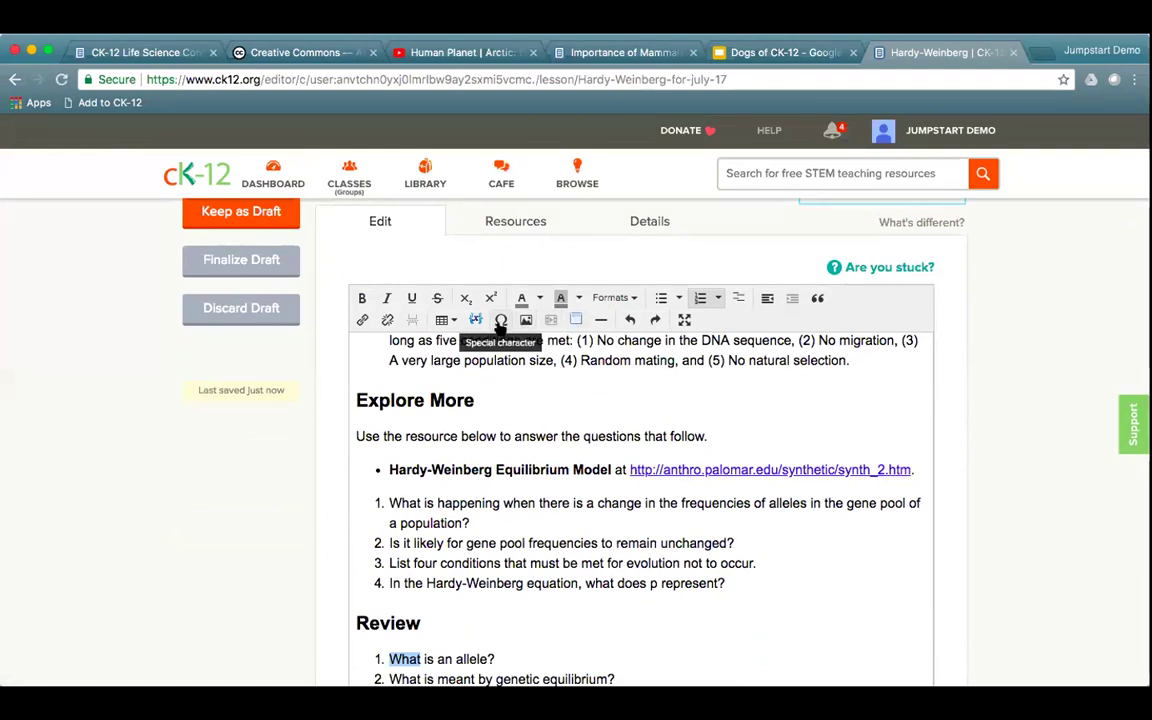
Insert a table with three rows and three columns on a new line after the Summary bullets
click(876, 358)
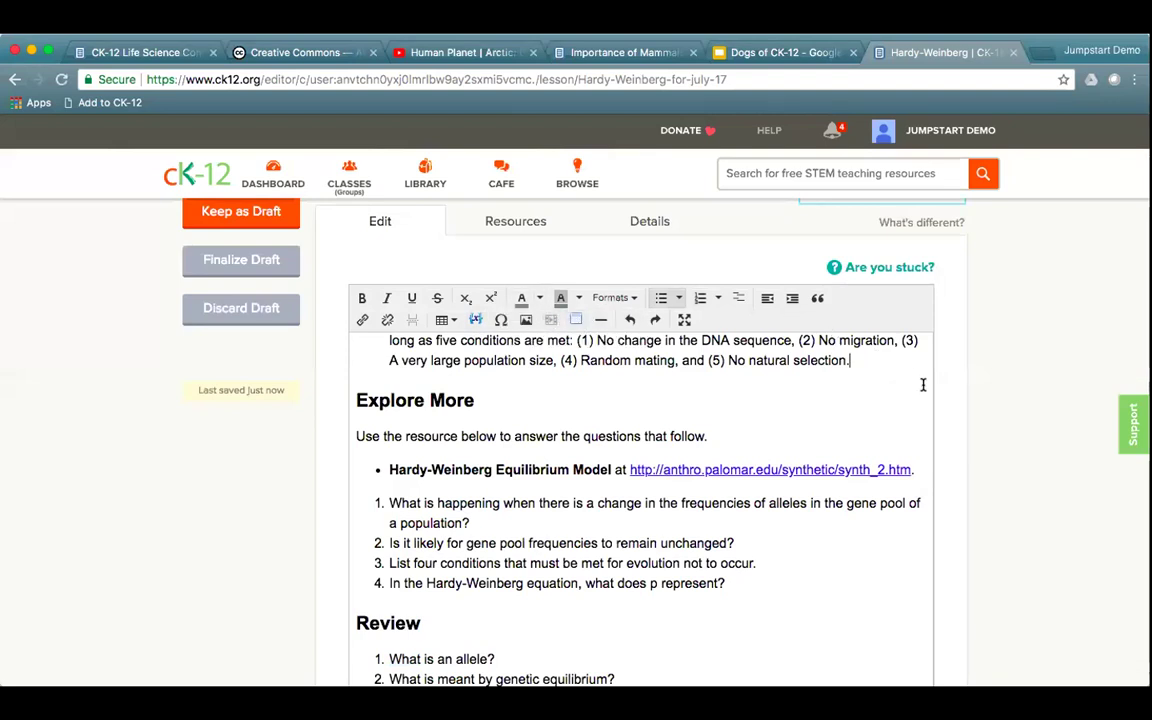
key(Return)
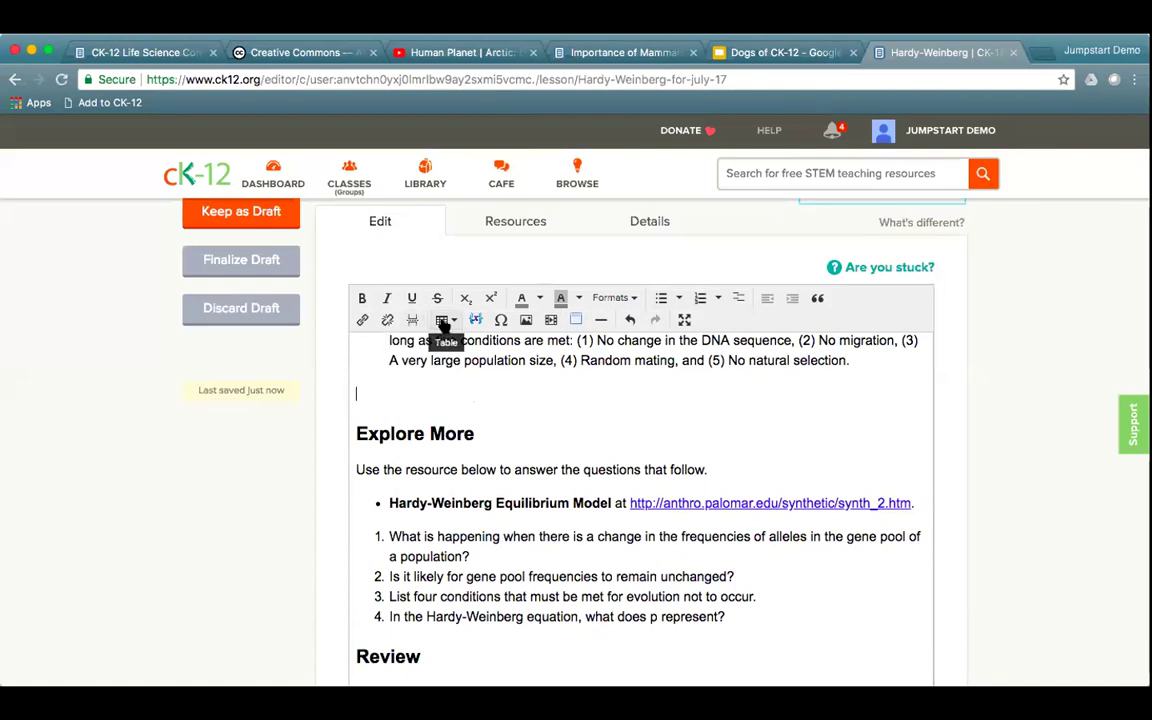
click(443, 323)
mouse_move(463, 344)
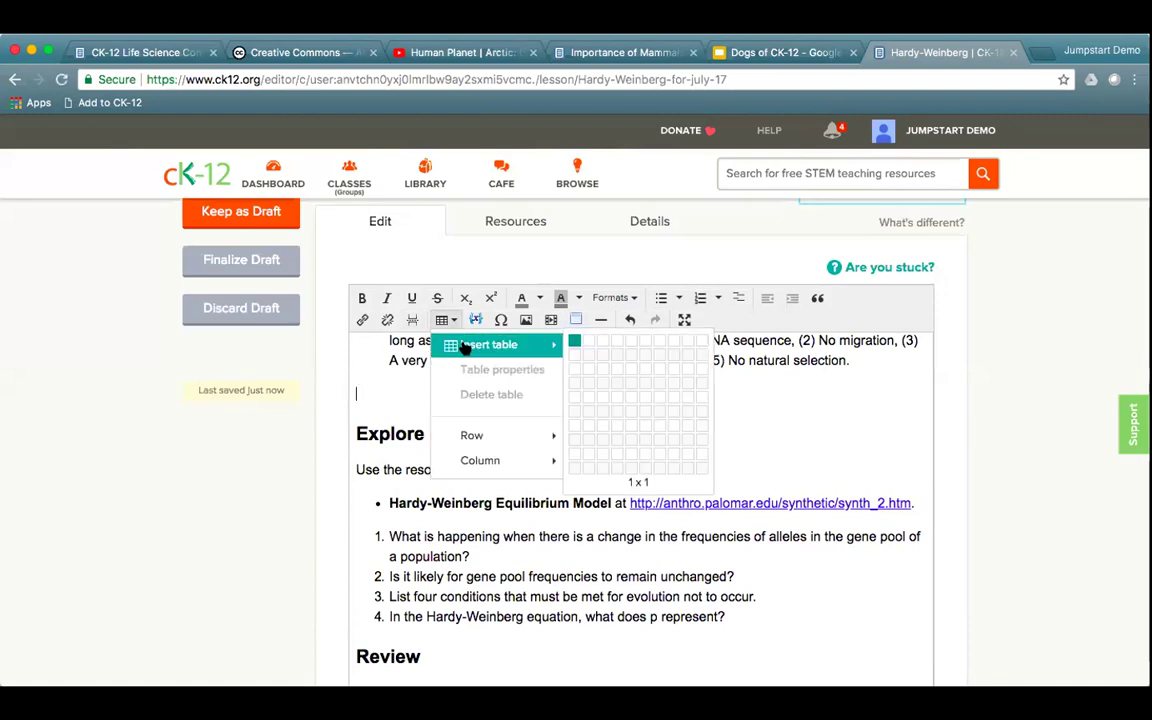
click(595, 372)
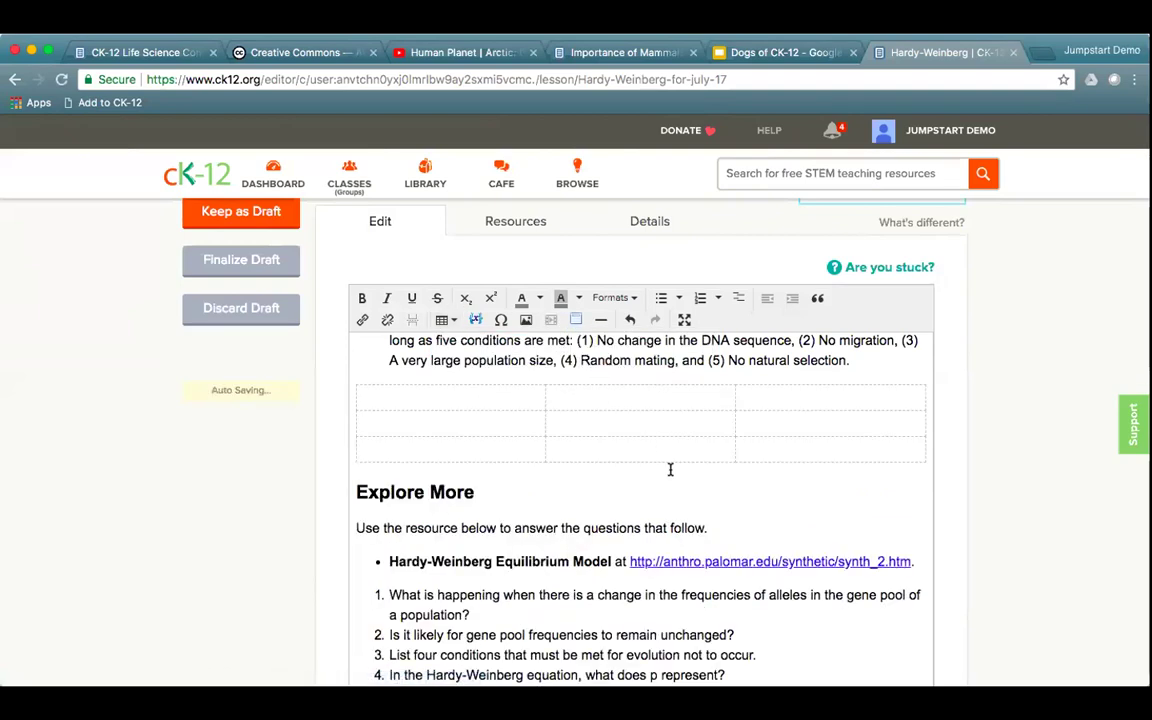
Enter B as the heading of the table's second and third columns and second row, and BB in the third row's first cell
scroll(735, 476, up, 3)
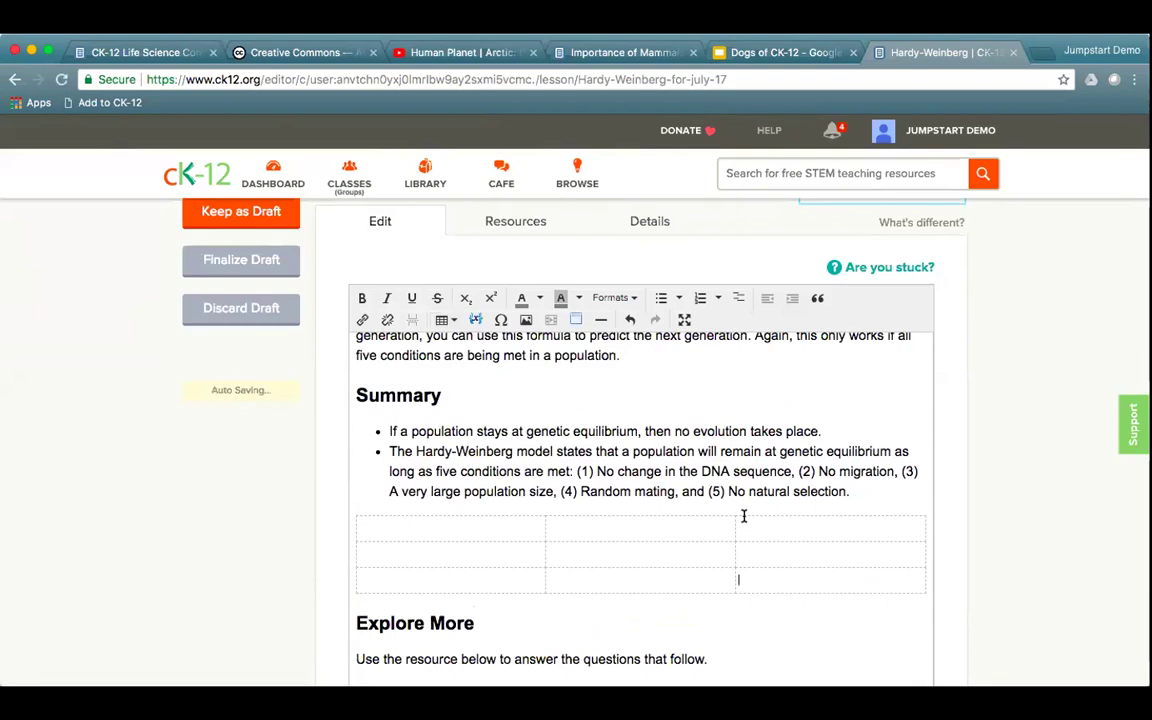
click(486, 553)
text(Bb)
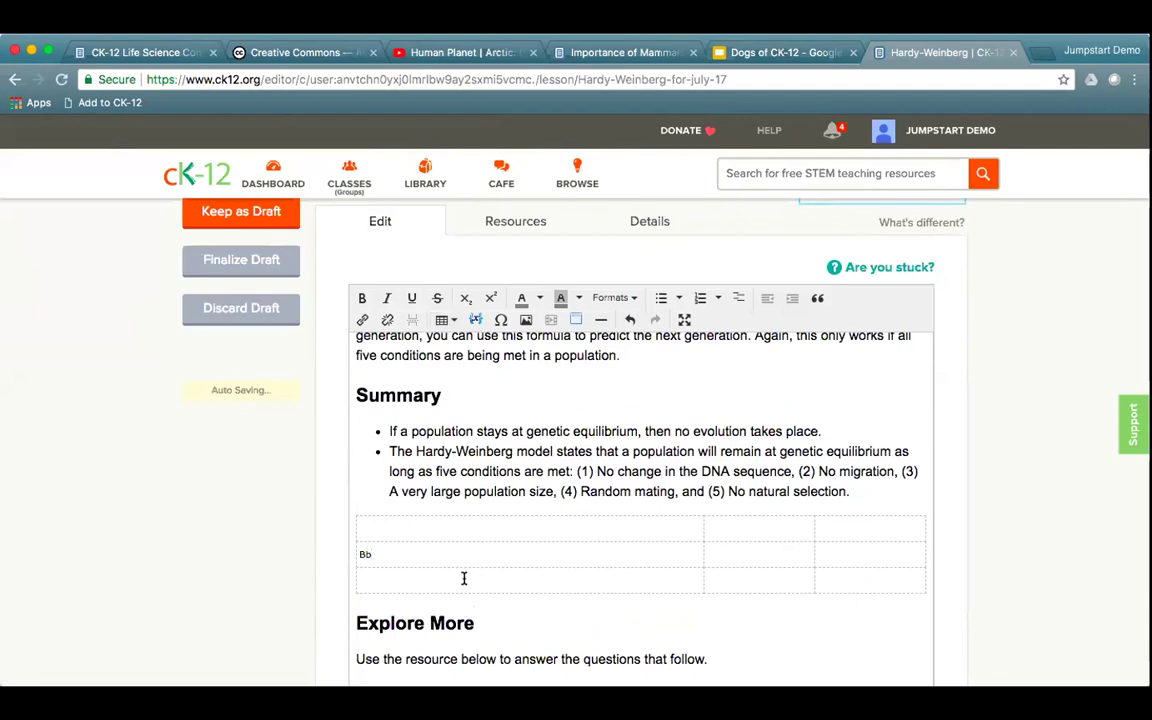
key(Down)
text(BB)
click(753, 535)
text(BB)
click(877, 528)
key(BackSpace)
text(B)
click(414, 553)
key(BackSpace)
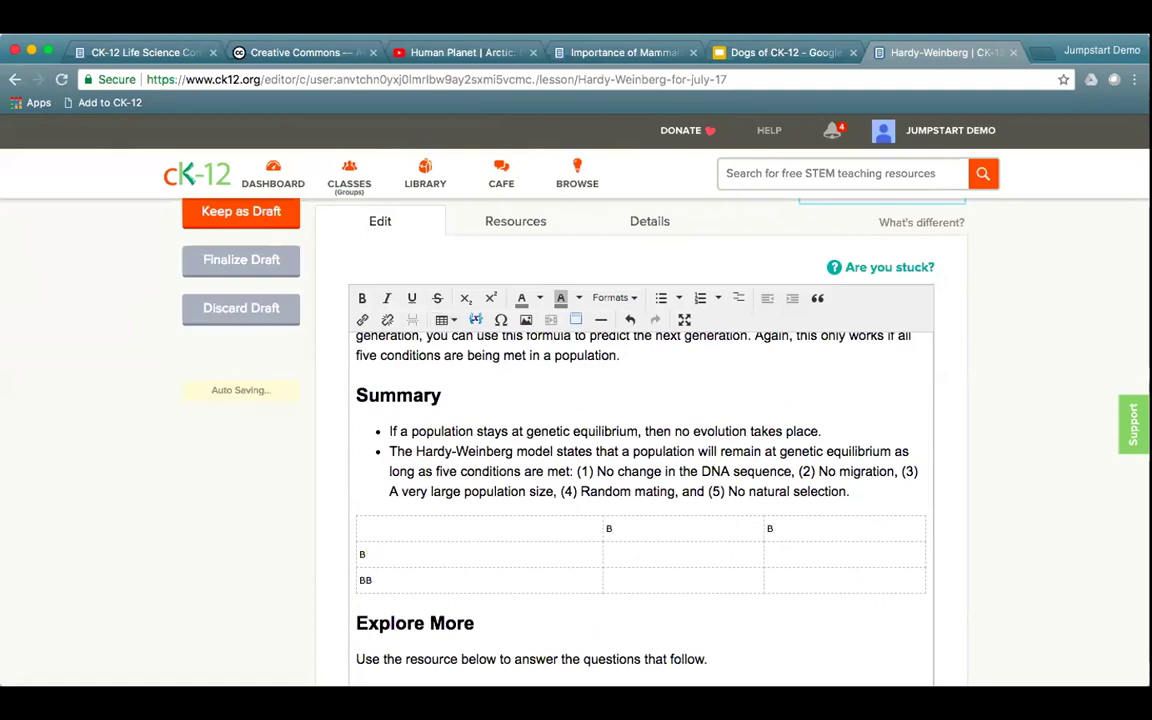
Replace the third row's label with b and enter BB in the table's middle cell
click(399, 580)
key(BackSpace)
key(BackSpace)
text(b)
click(606, 554)
text(BB)
Give the genetics table a border and a caption row, and enter Genetics as its summary in the table properties
right_click(603, 505)
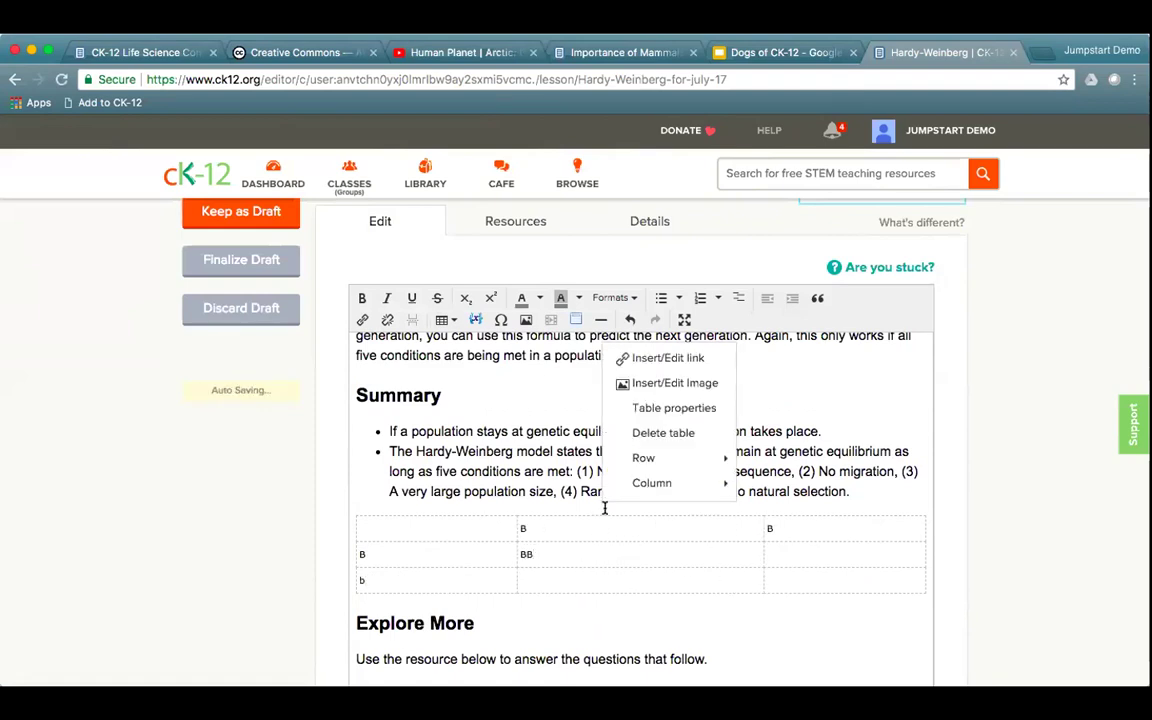
click(669, 410)
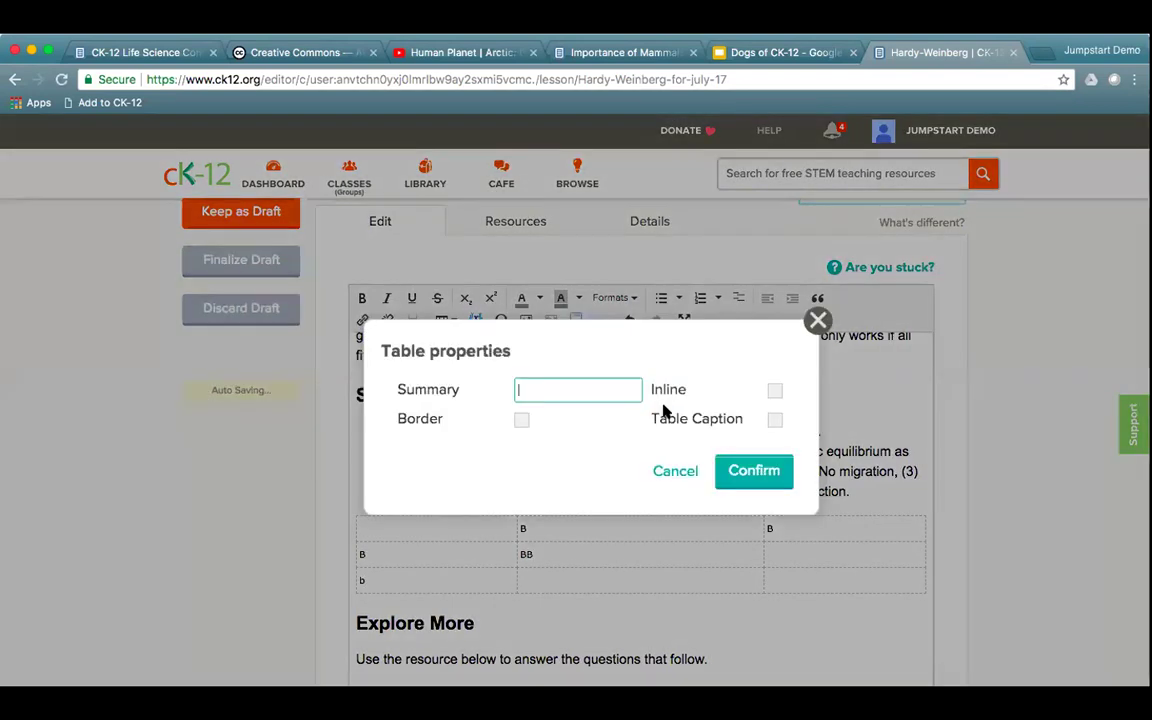
click(521, 421)
click(776, 421)
text(Genetics)
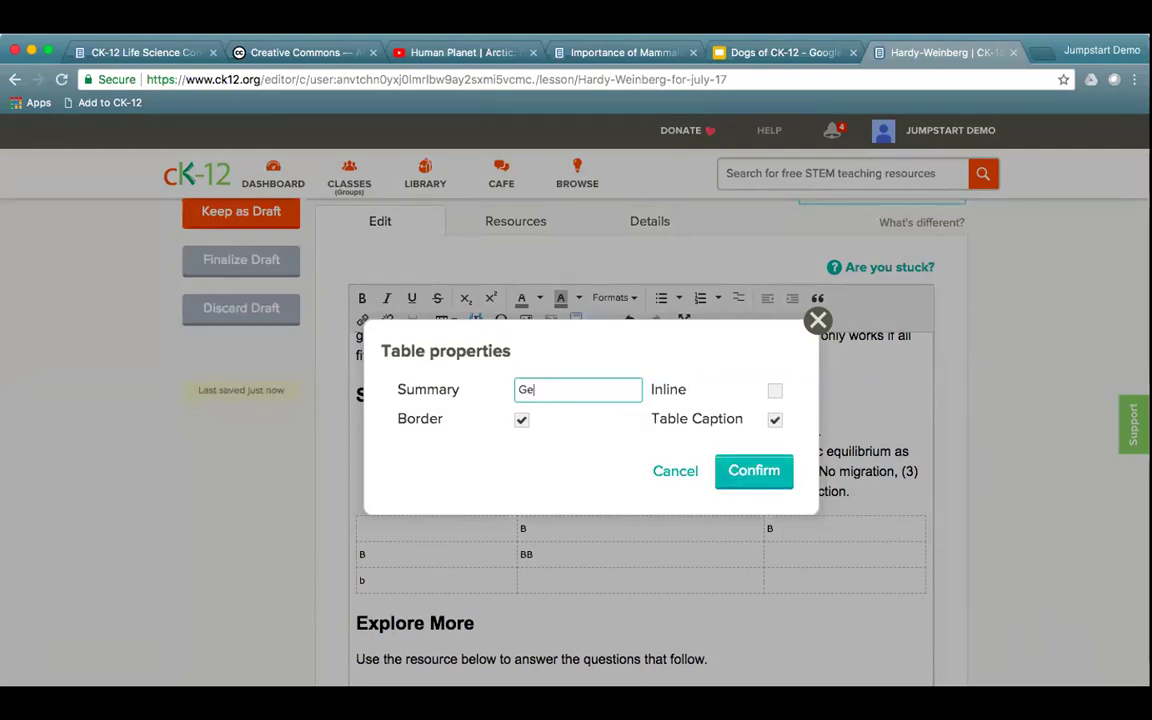
click(764, 470)
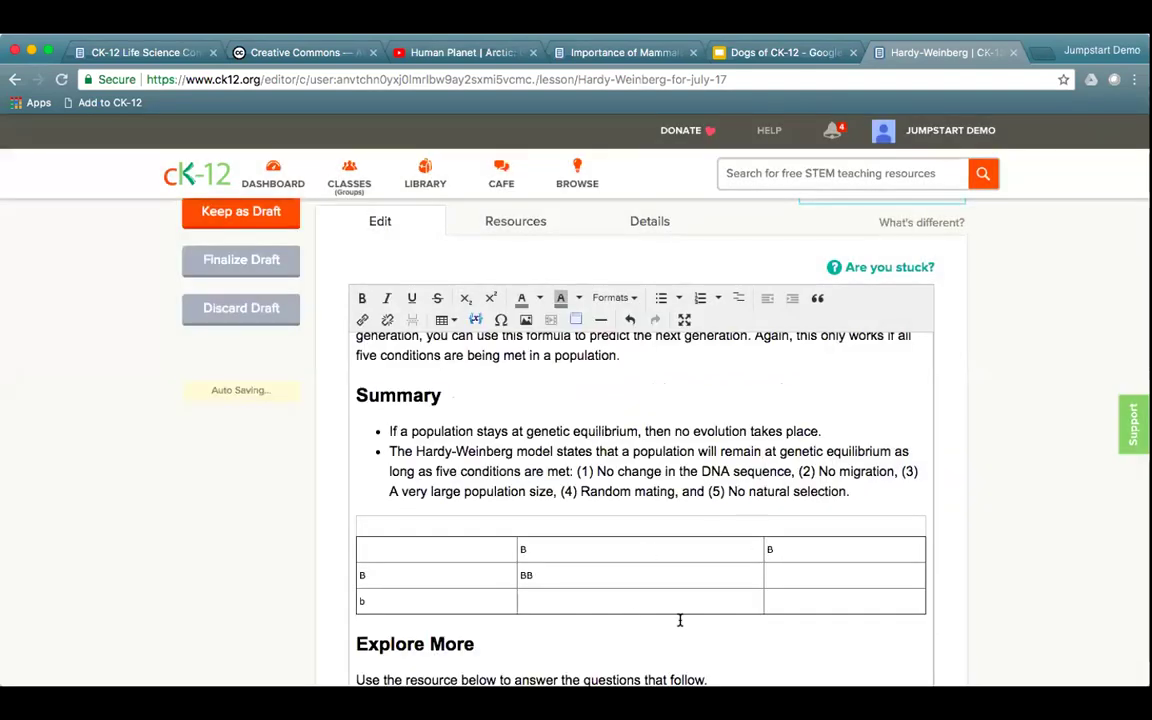
Enter Genetics Offspring as the table's caption
click(597, 521)
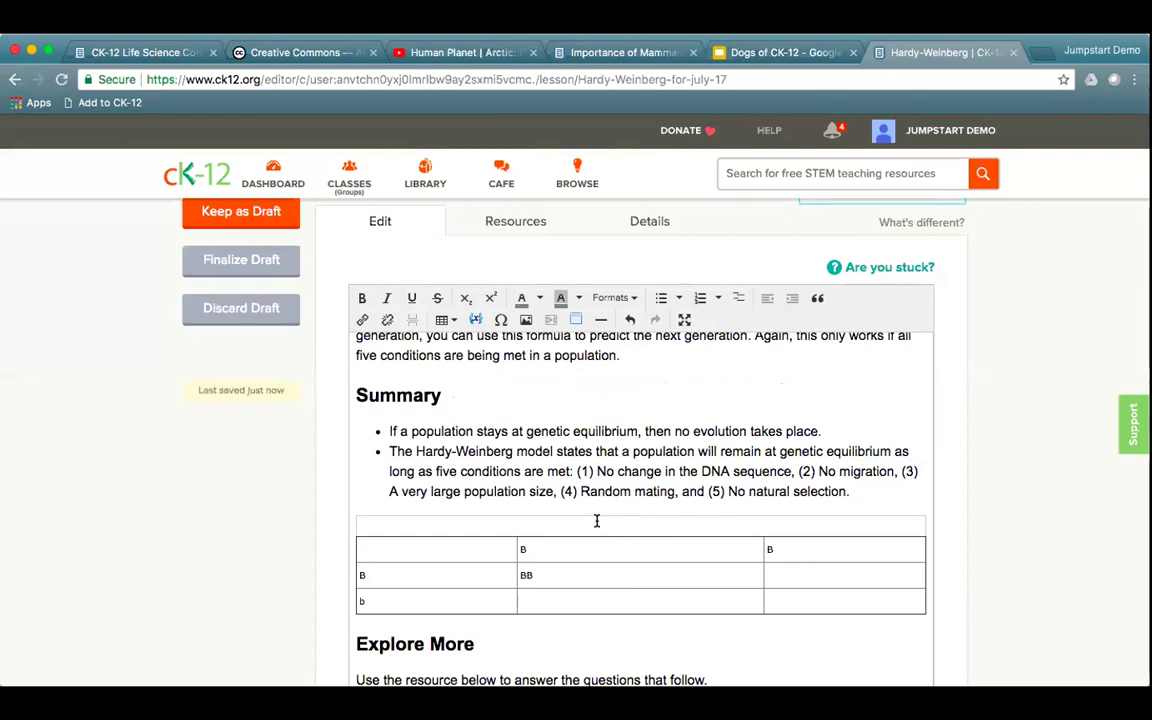
text(Genet)
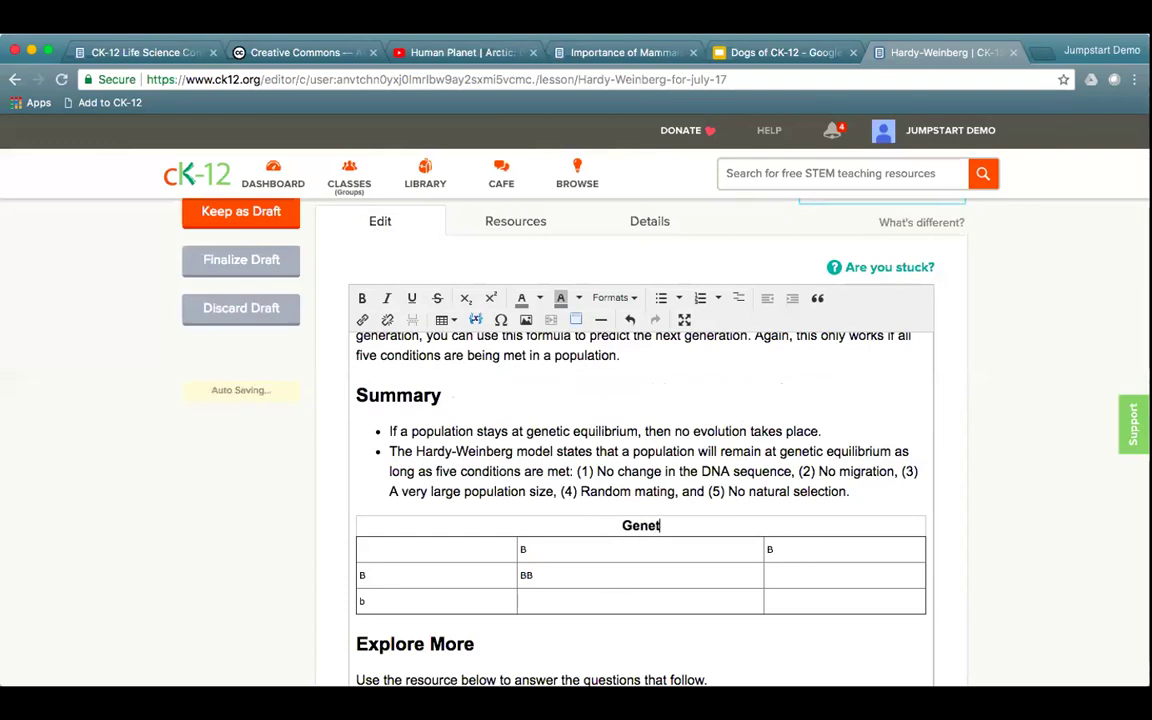
text(ics Offspring)
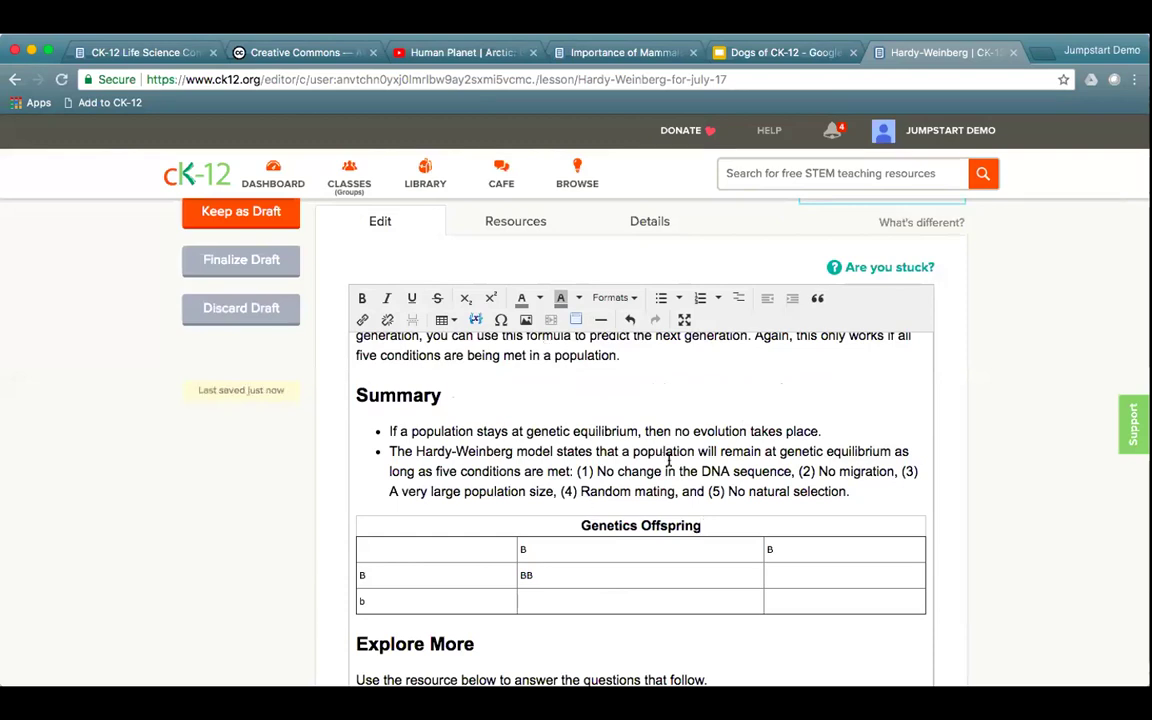
Insert an element box on a new line between the Summary bullets and the table, and title it Hardy Weinberg
scroll(720, 470, down, 1)
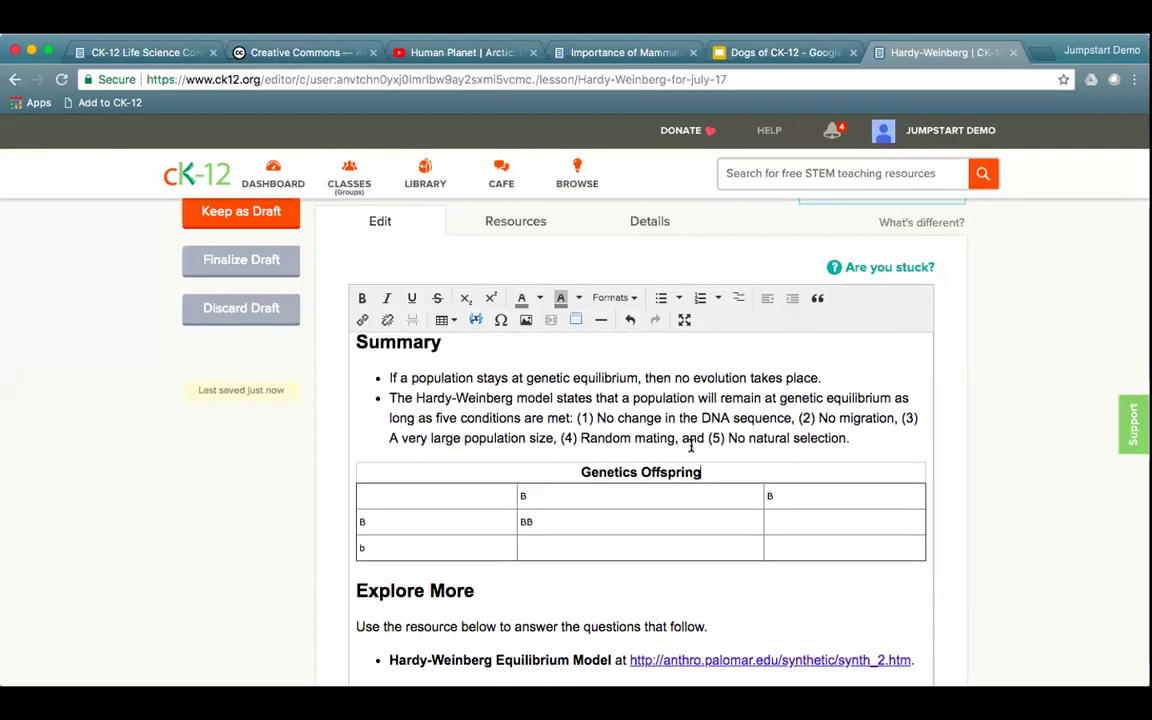
click(874, 437)
key(Return)
key(Return)
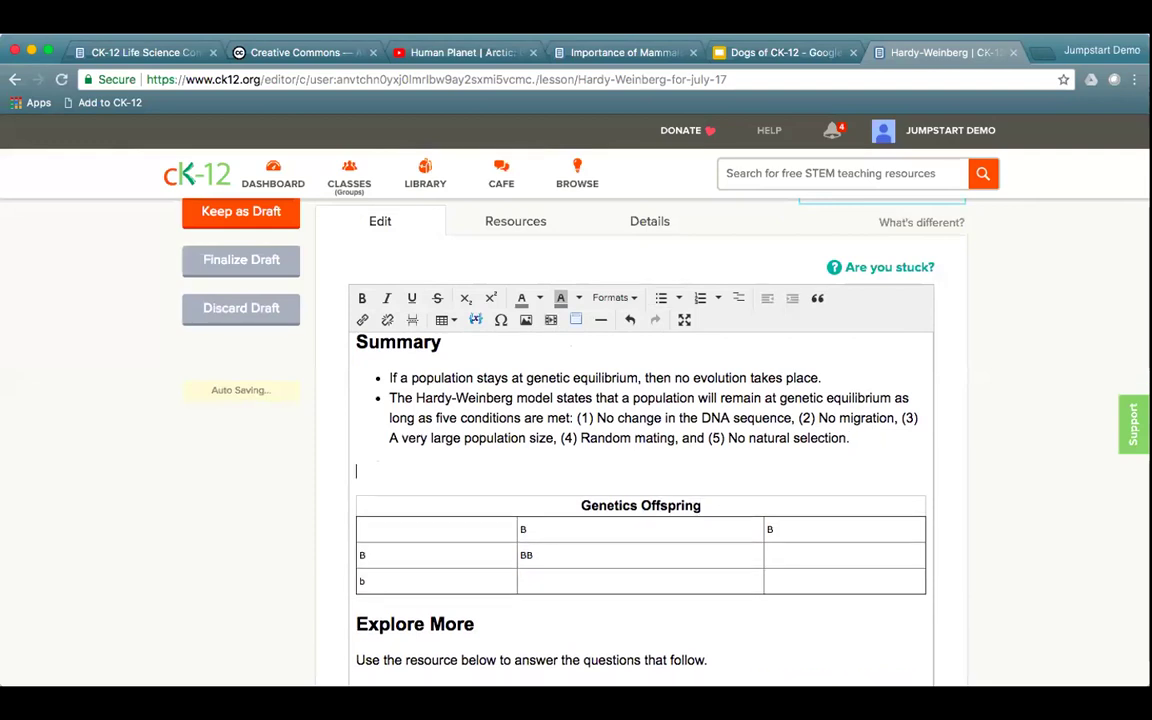
click(576, 320)
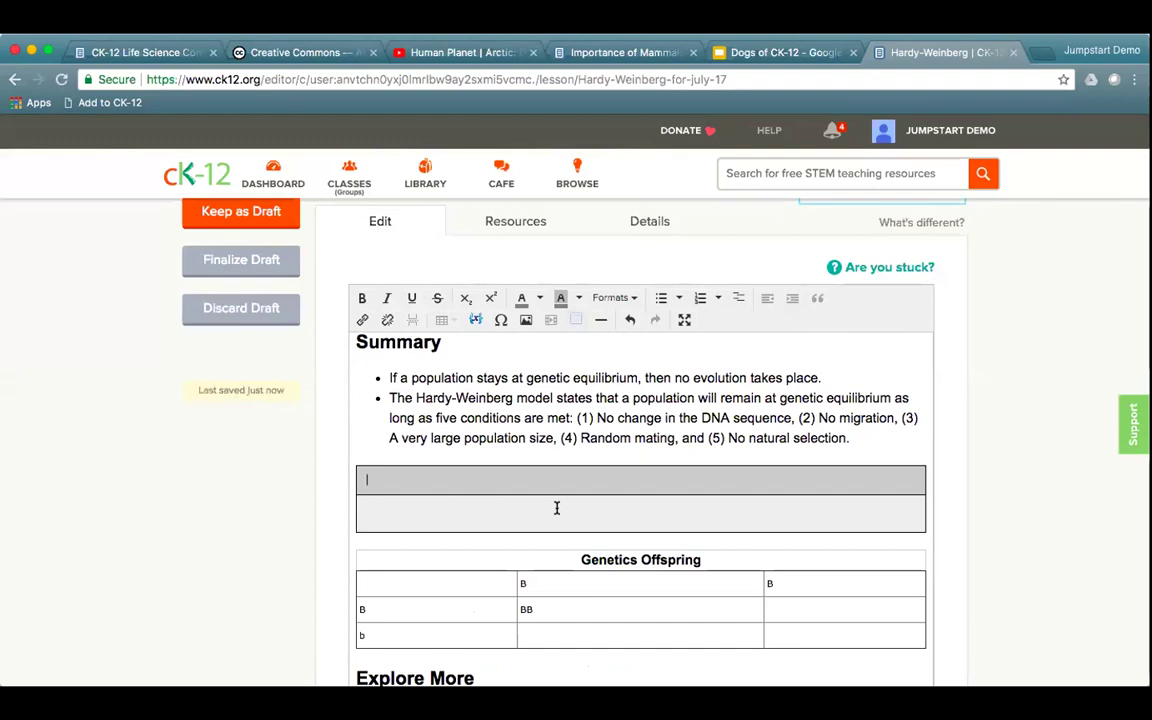
text(Hardy Wein)
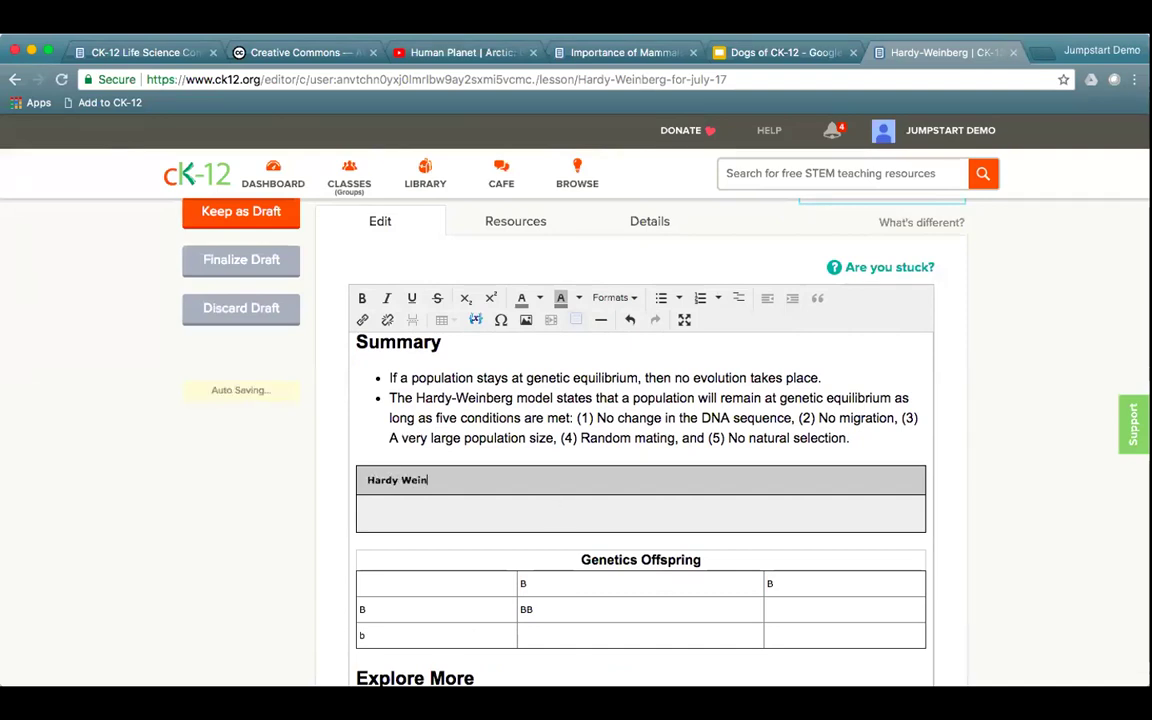
text(berg)
Add the inline equation f(Bb)=2pq to the body of the Hardy Weinberg box using the Math Editor
click(508, 516)
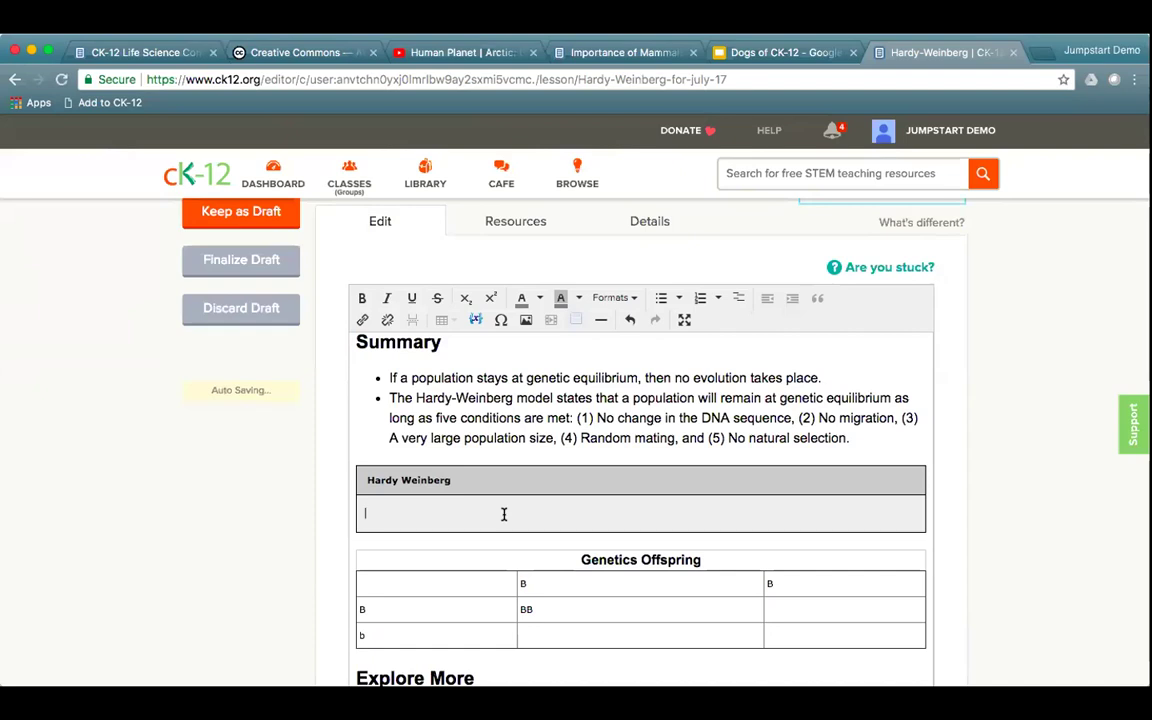
click(478, 320)
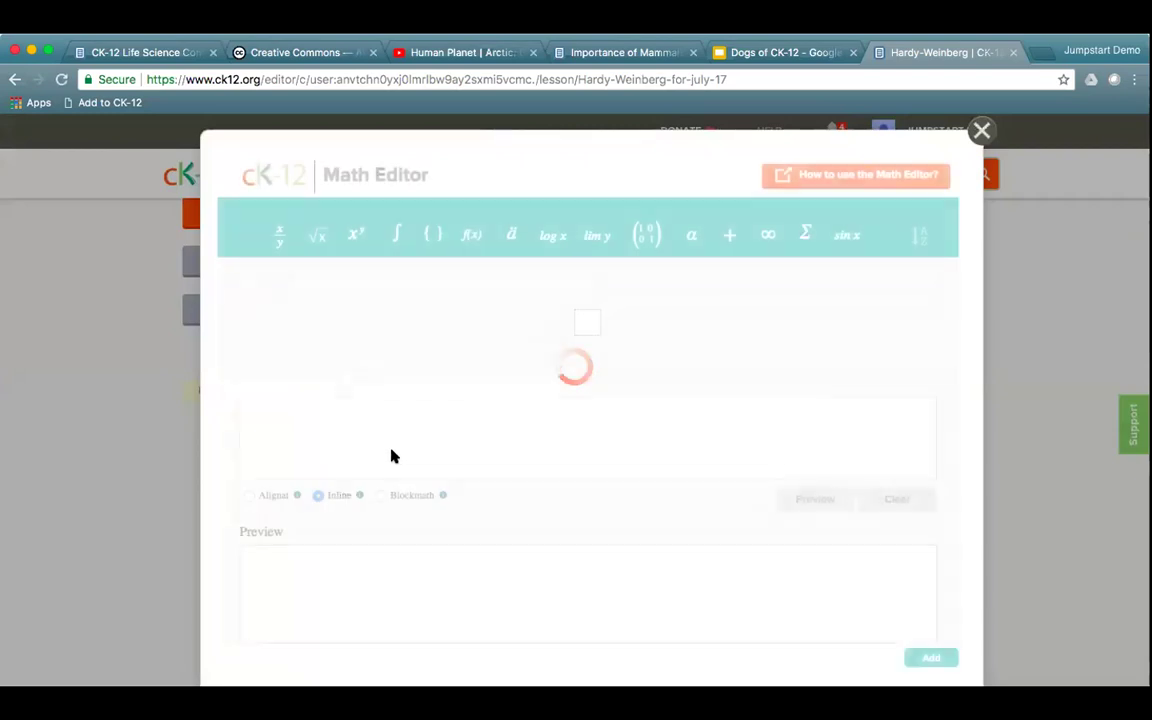
click(345, 414)
text(f(Bb))
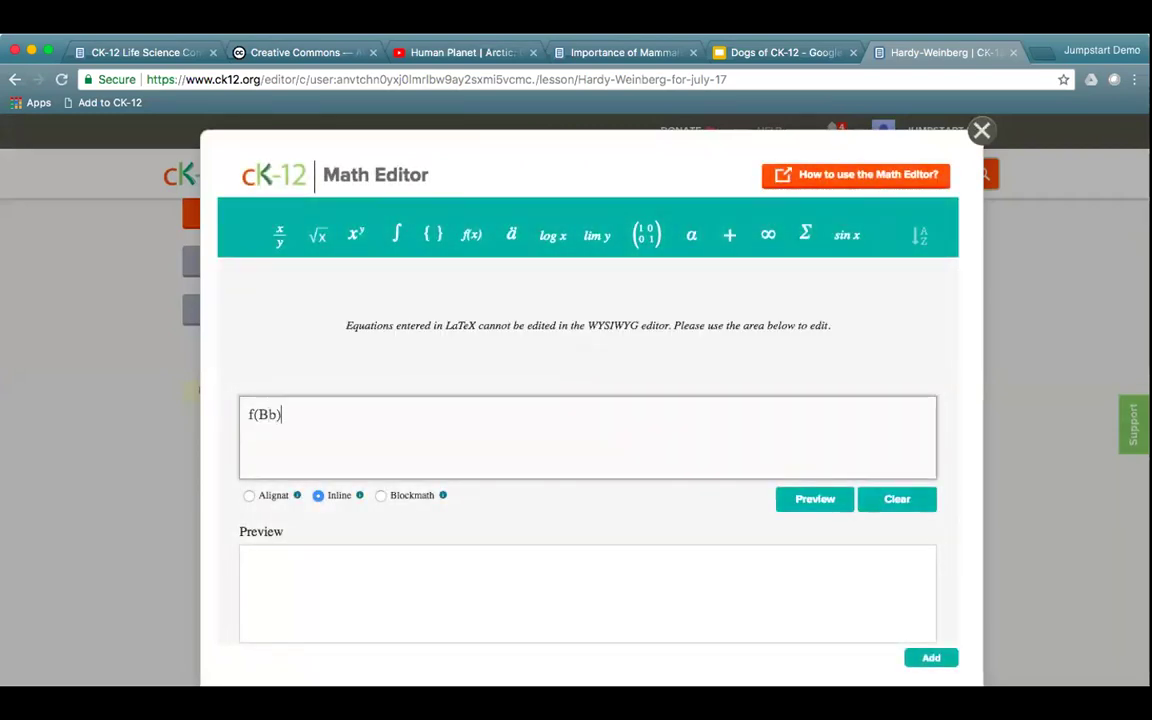
text(=2pq)
click(800, 498)
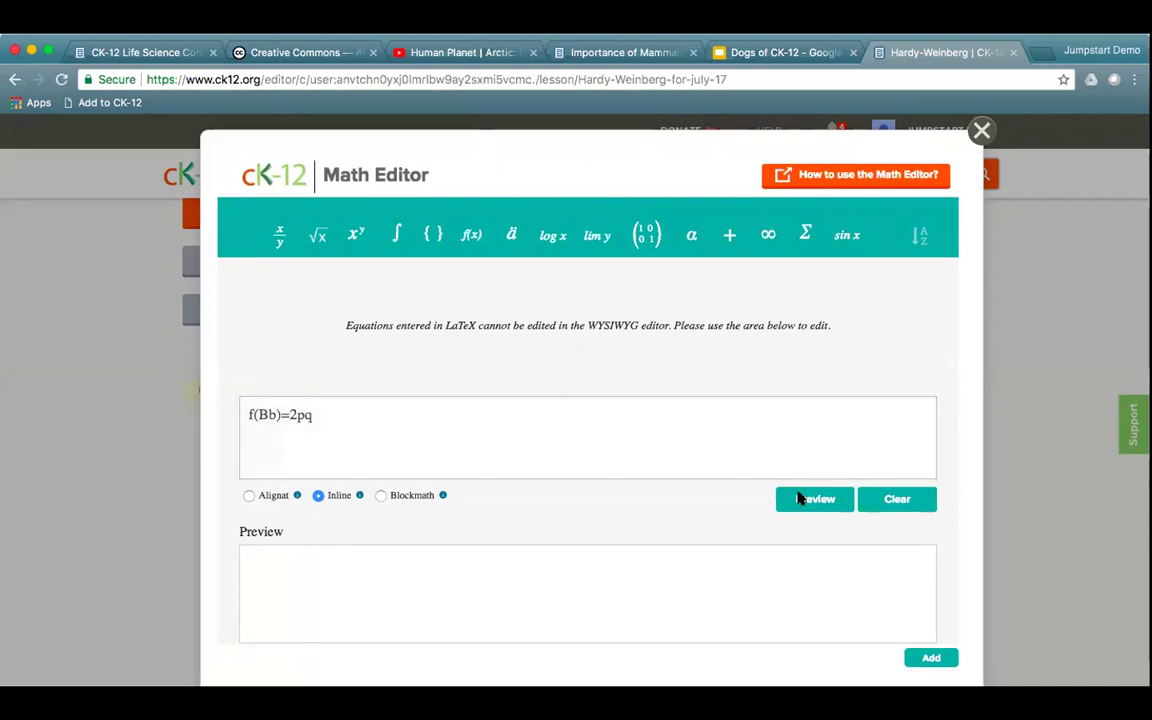
click(930, 658)
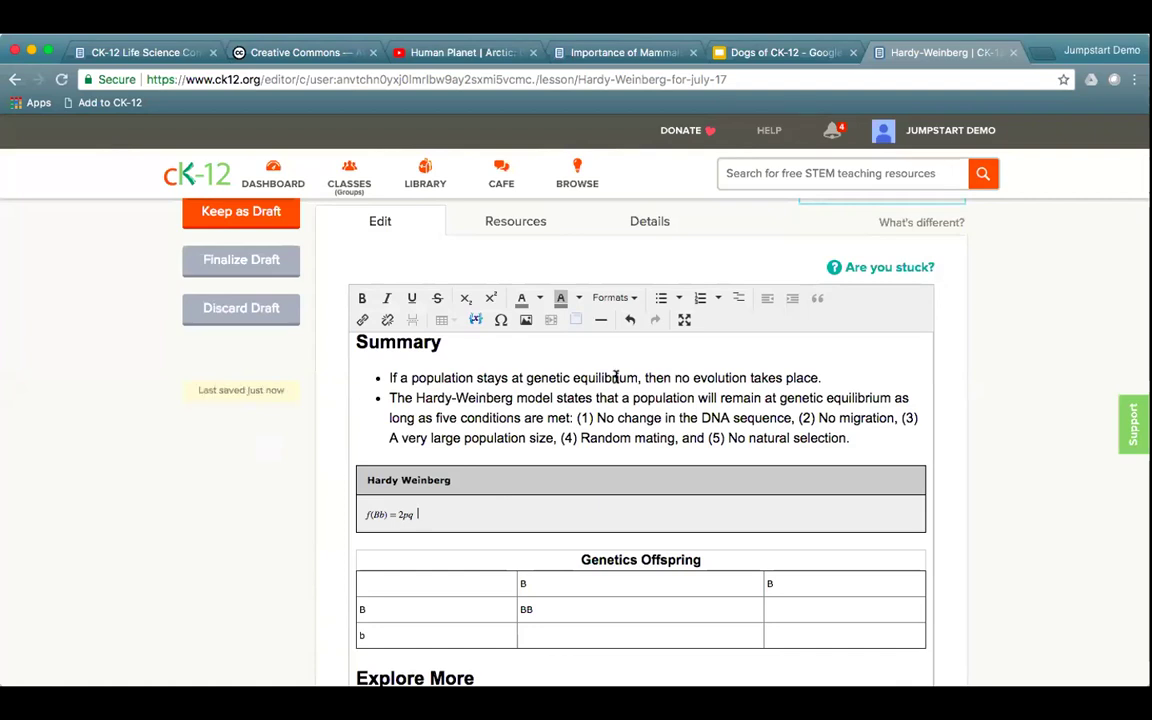
Insert a horizontal line between the Genetics Offspring table and the Explore More heading, followed by a blank line
scroll(679, 494, down, 3)
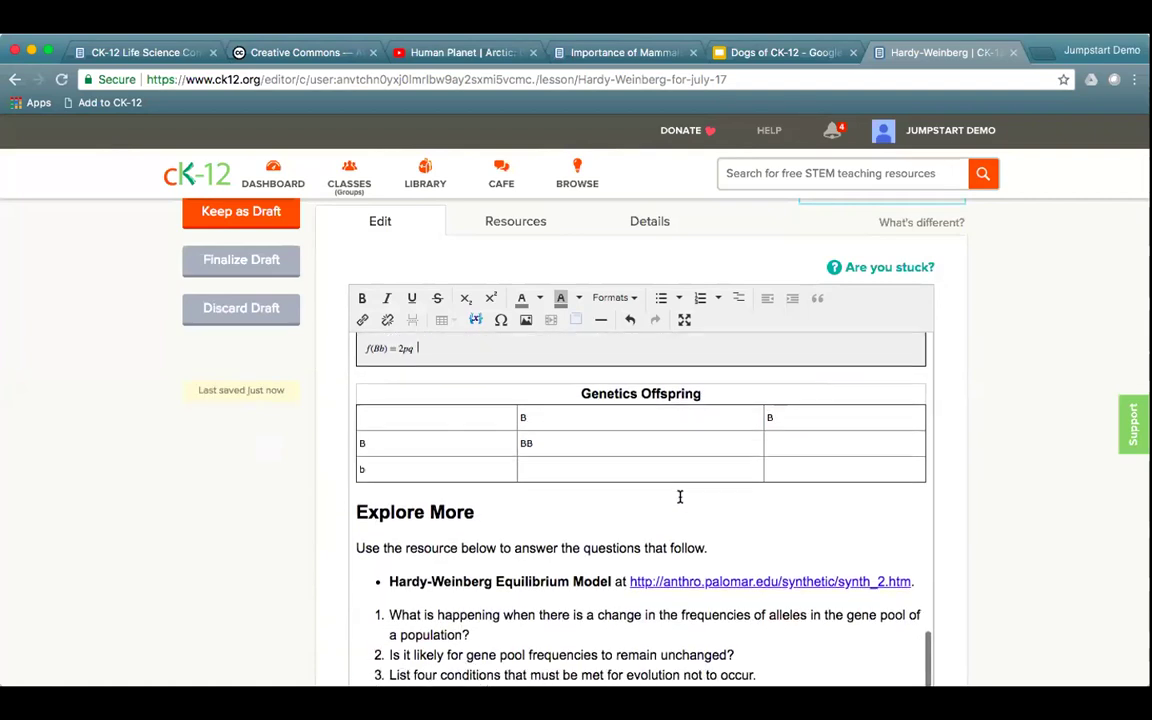
click(584, 489)
key(Return)
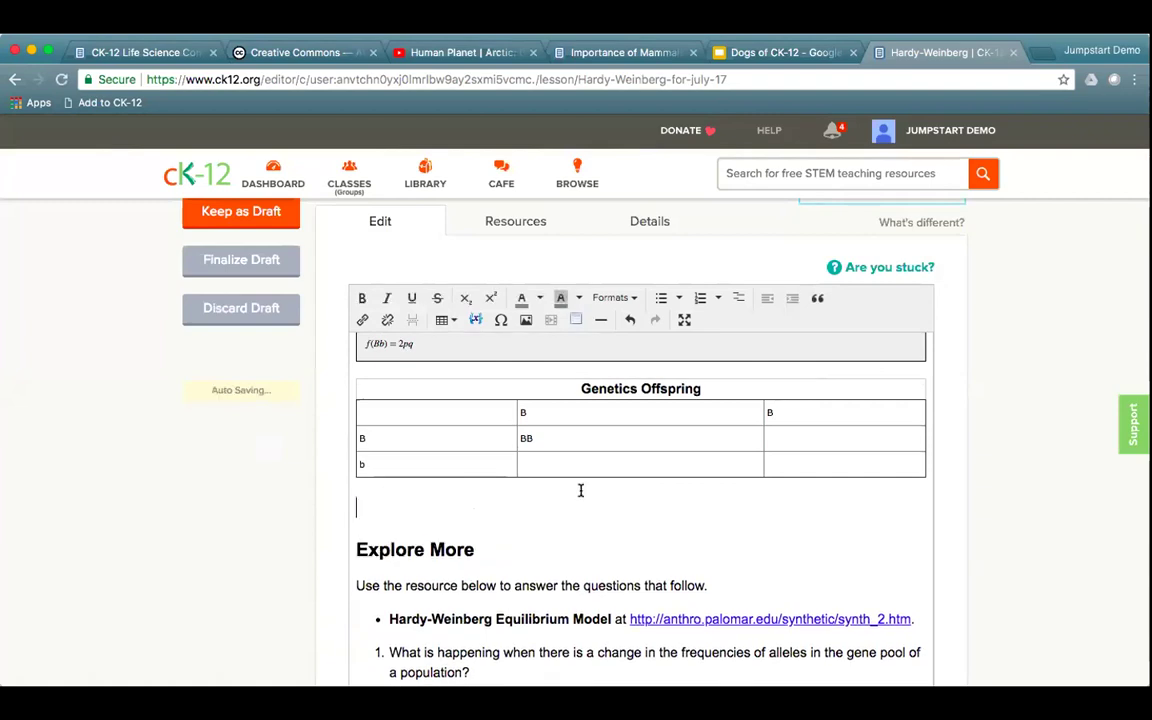
click(598, 320)
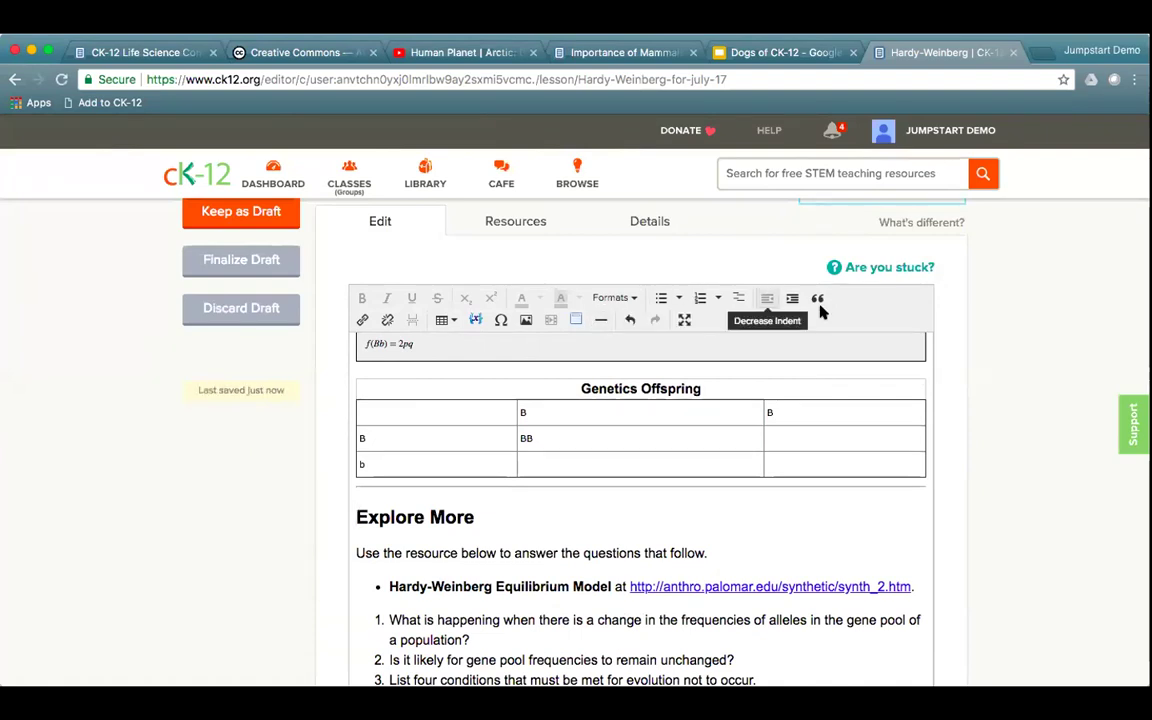
key(Return)
Insert a definition list in a new bullet after the last Summary point and enter Alleles as its term
scroll(768, 413, up, 2)
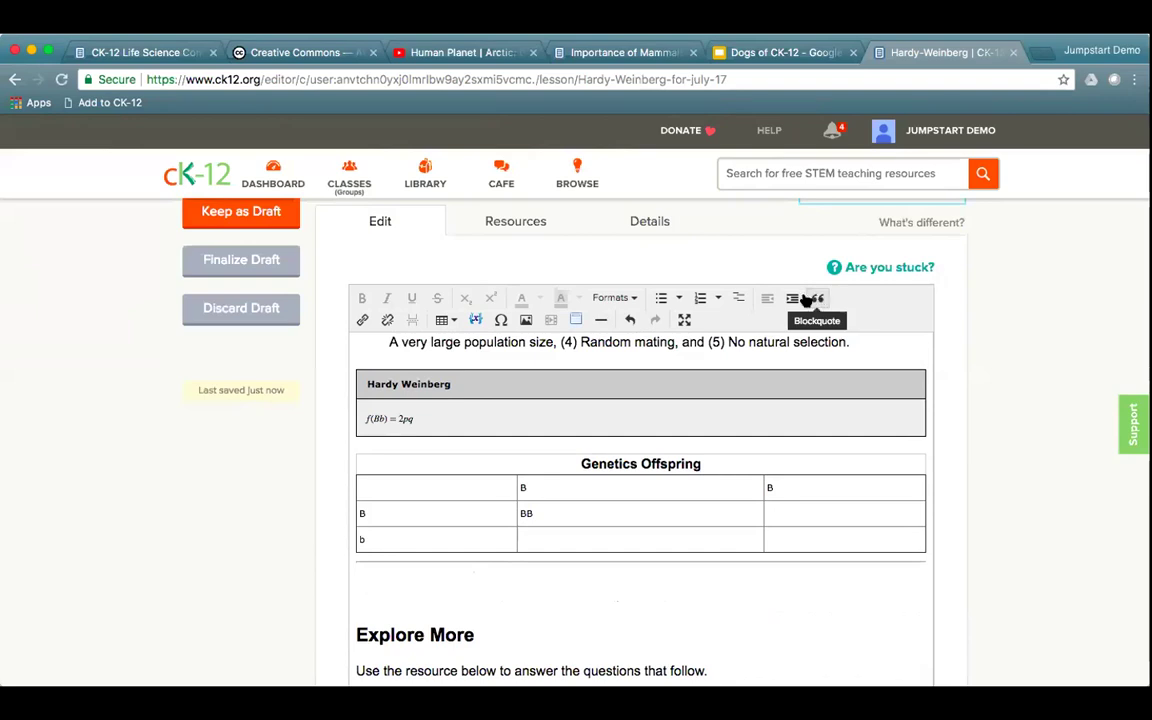
scroll(696, 430, up, 4)
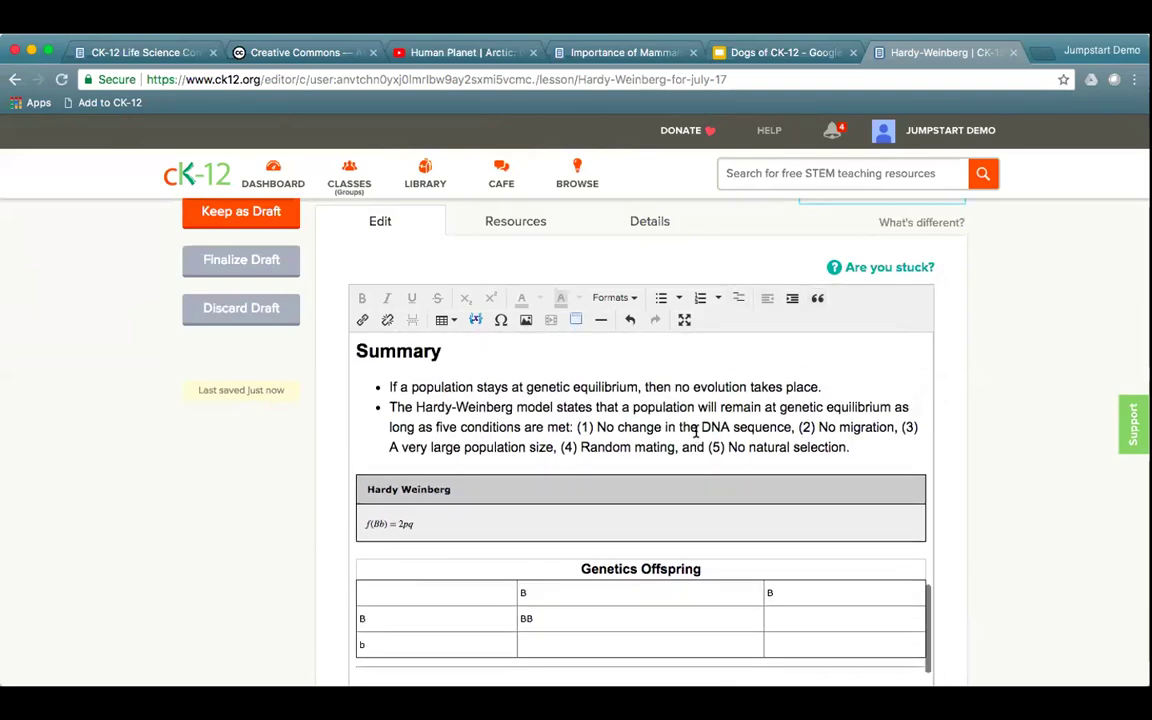
click(862, 549)
key(Return)
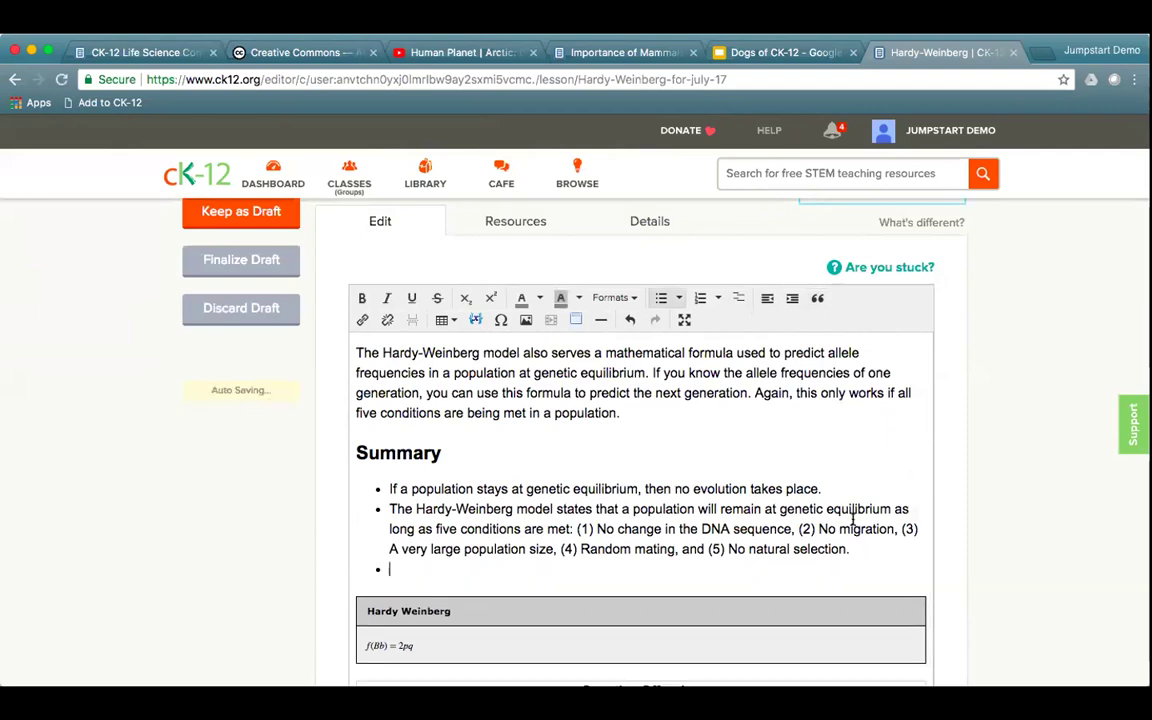
click(736, 298)
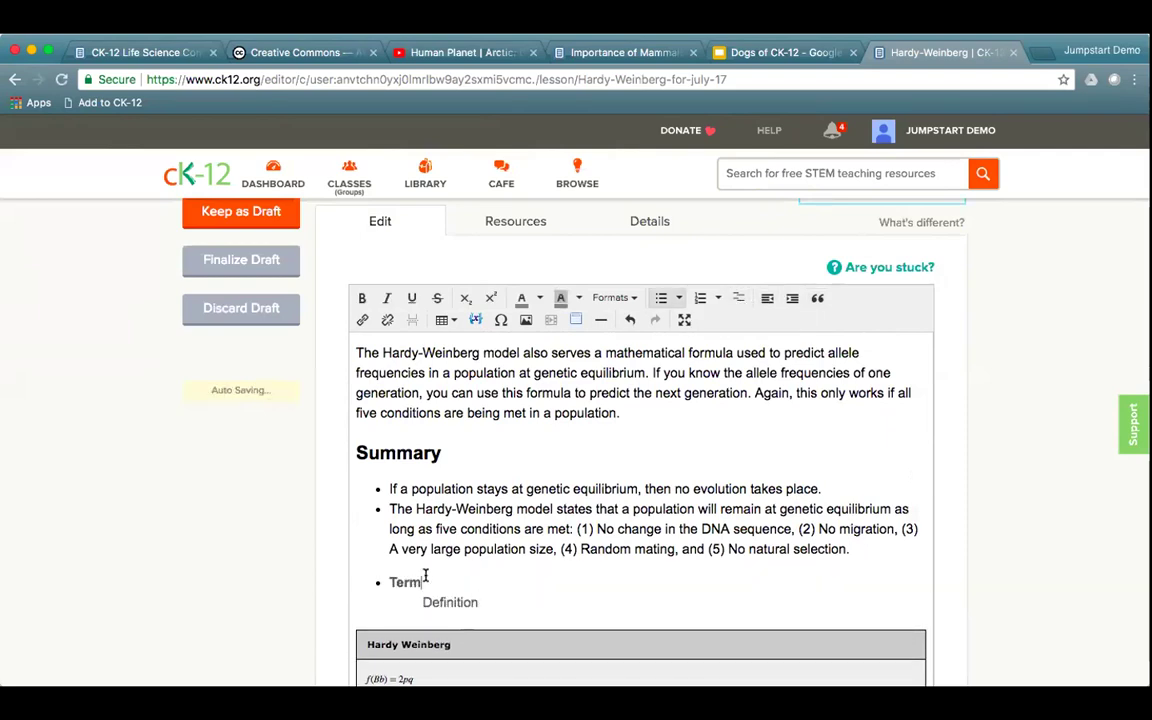
key(BackSpace)
key(BackSpace)
key(BackSpace)
key(BackSpace)
text(Alleles)
Replace the placeholder definition under Alleles with Variant of a gene and start a new line below it
click(478, 602)
key(BackSpace)
key(BackSpace)
key(BackSpace)
key(BackSpace)
key(BackSpace)
key(BackSpace)
key(BackSpace)
key(BackSpace)
key(BackSpace)
key(BackSpace)
text(Variant of a gener)
key(Return)
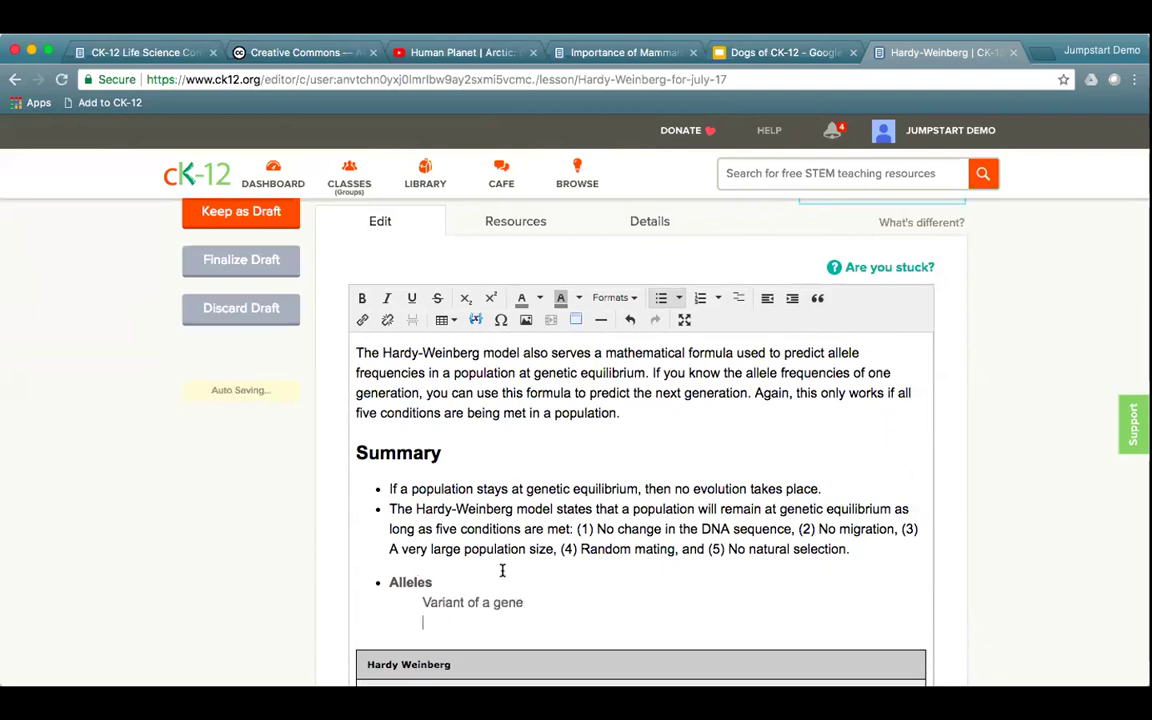
Outdent the new line below the Alleles definition and enter Gene Pool as the second term
click(769, 300)
text(G)
key(BackSpace)
text(Gene )
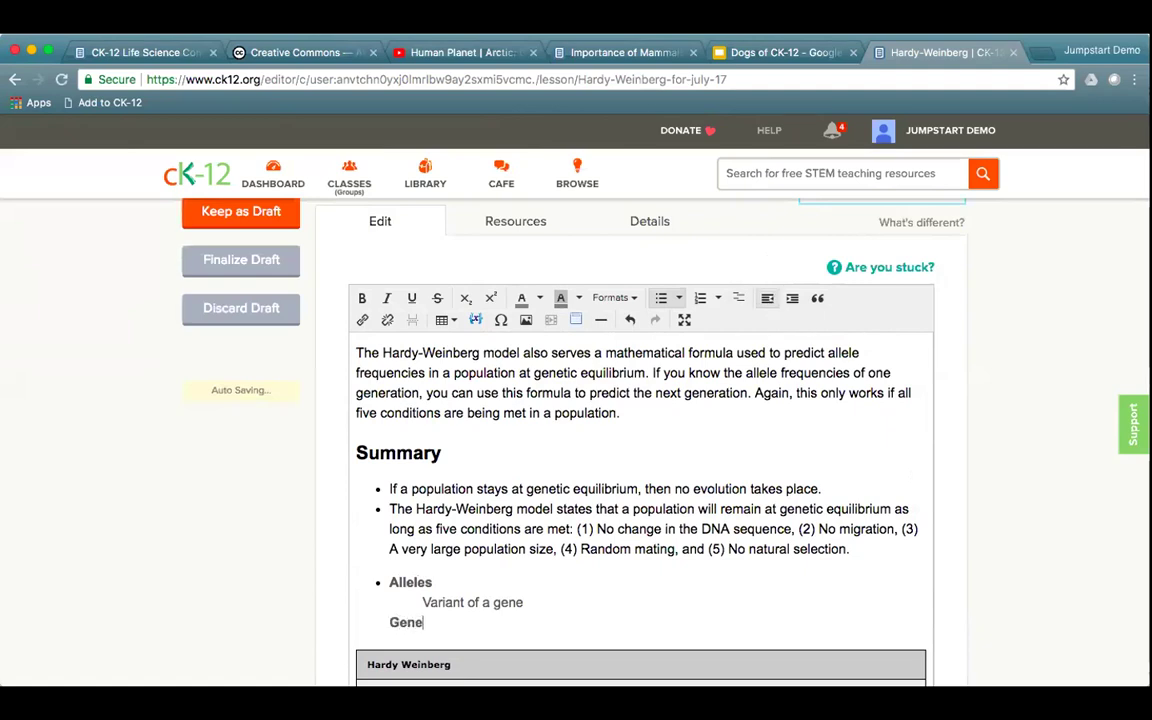
text(Pool)
key(Return)
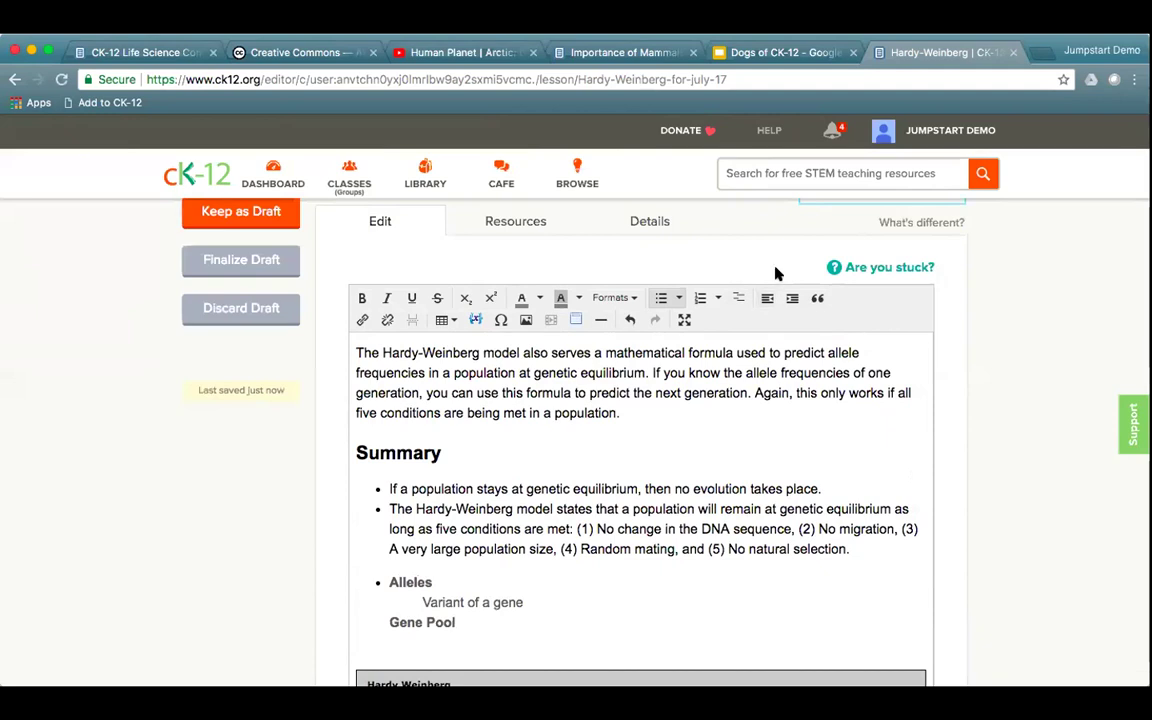
Enter "all the alleles..." as the indented definition of Gene Pool and add another placeholder term and definition below
click(790, 305)
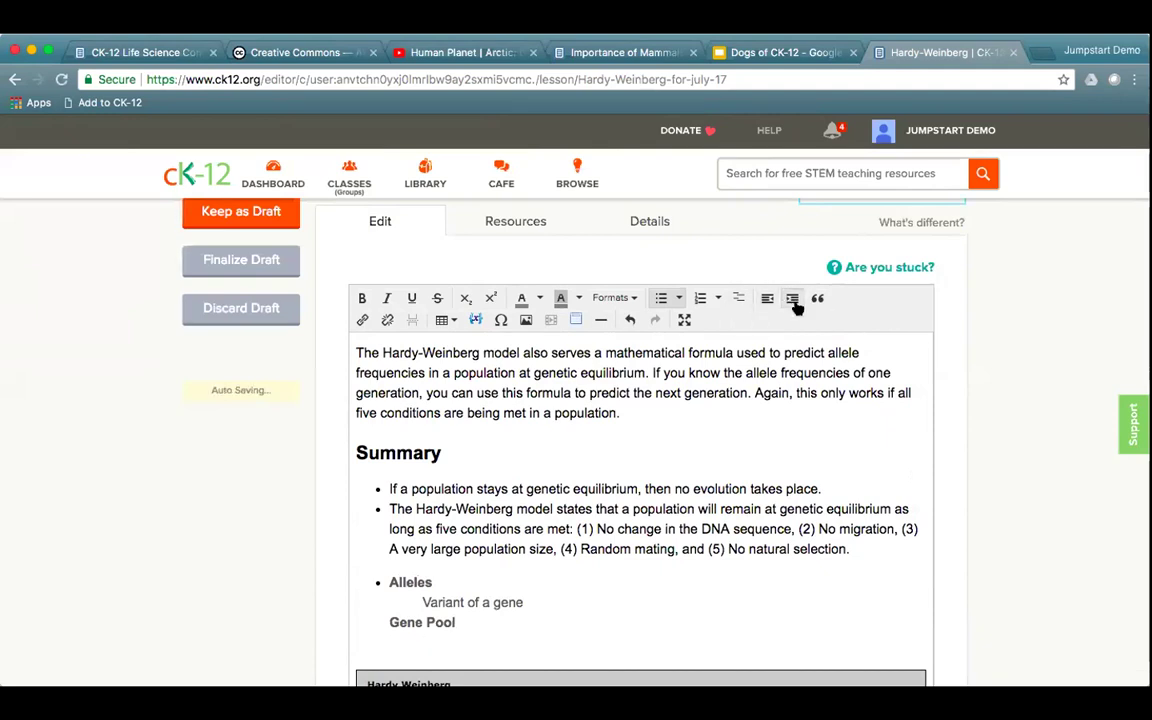
text(all the alleles...)
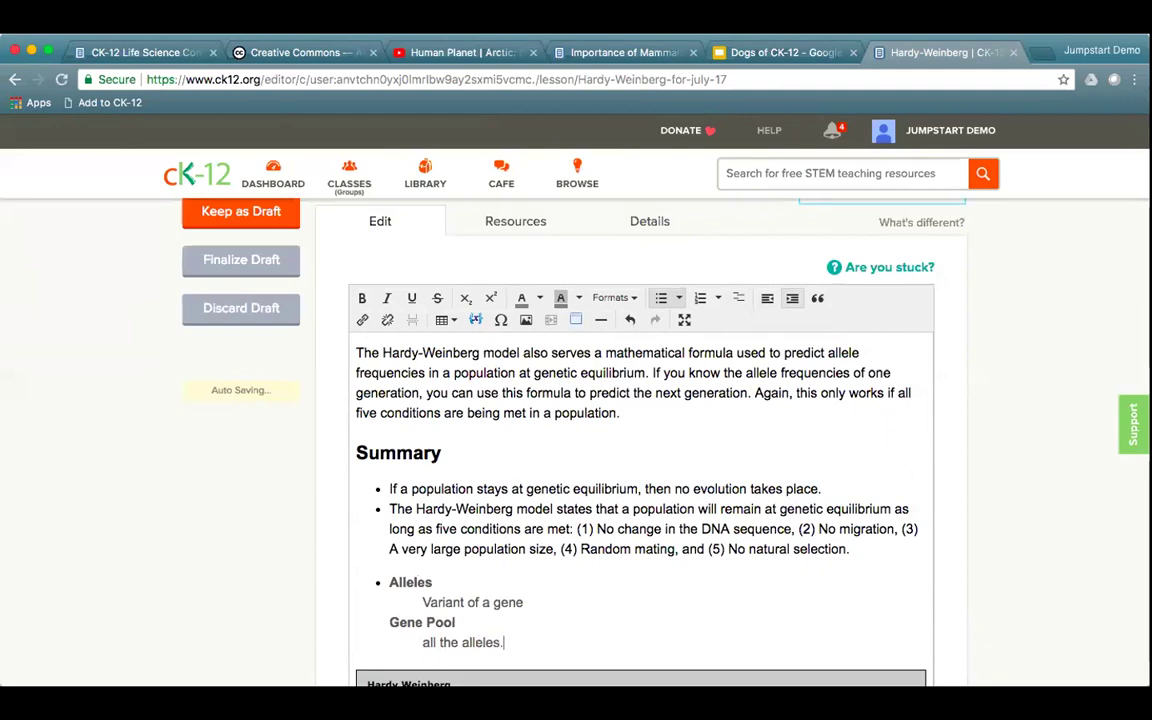
key(Return)
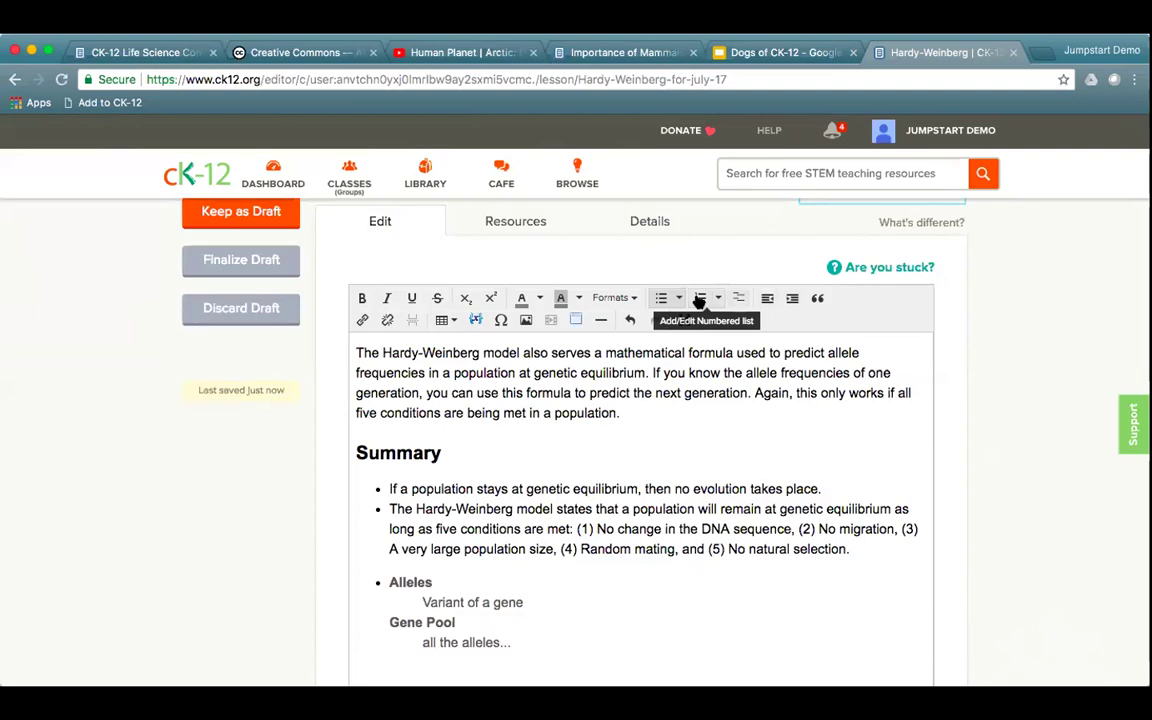
click(740, 299)
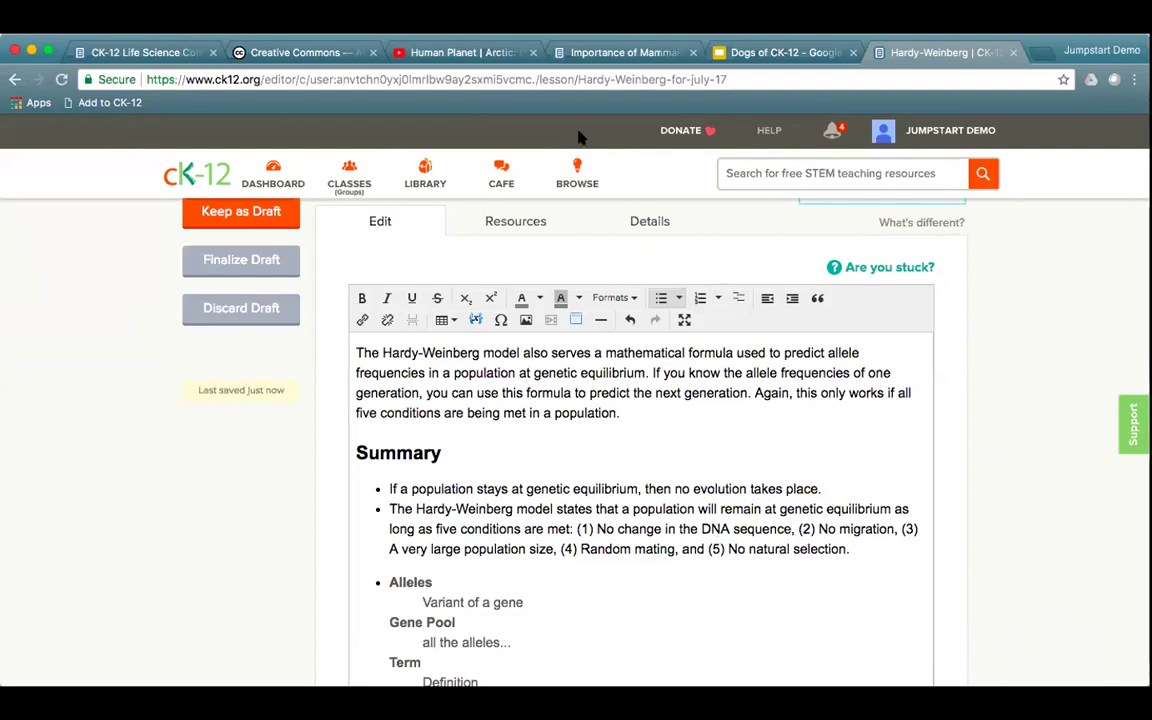
Review the reading's Resources and its Details, including description, learning objectives, vocabulary, attributions, subjects, difficulty, grades and tags
click(518, 223)
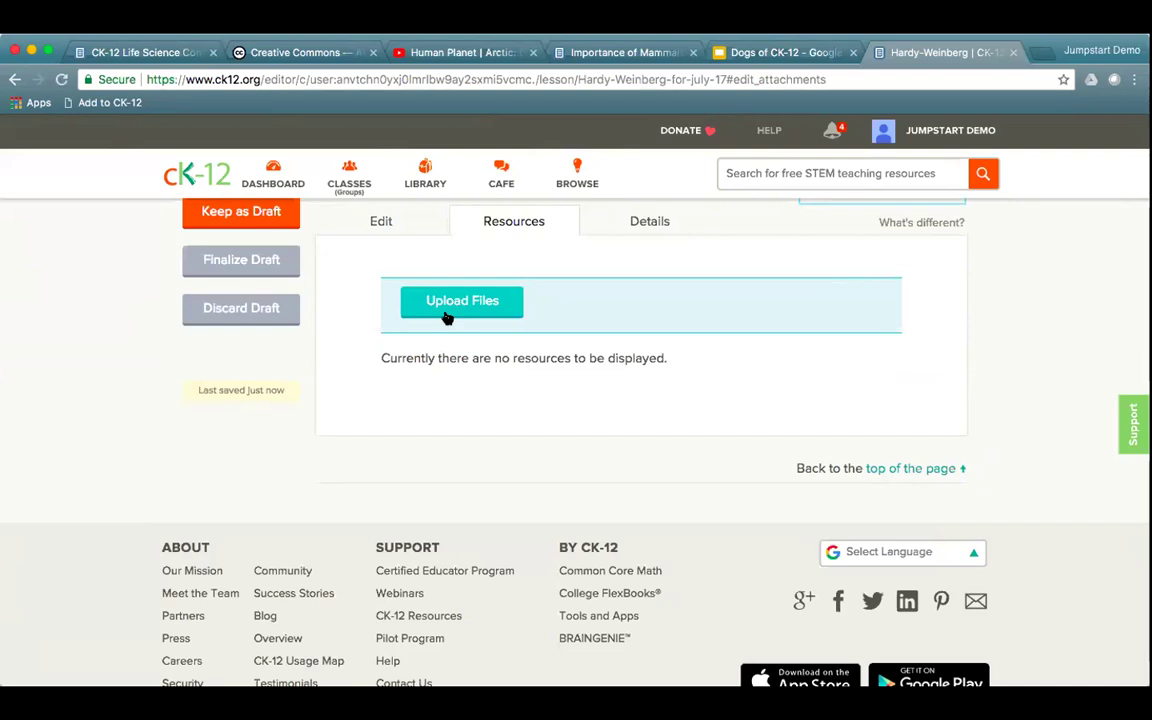
click(651, 224)
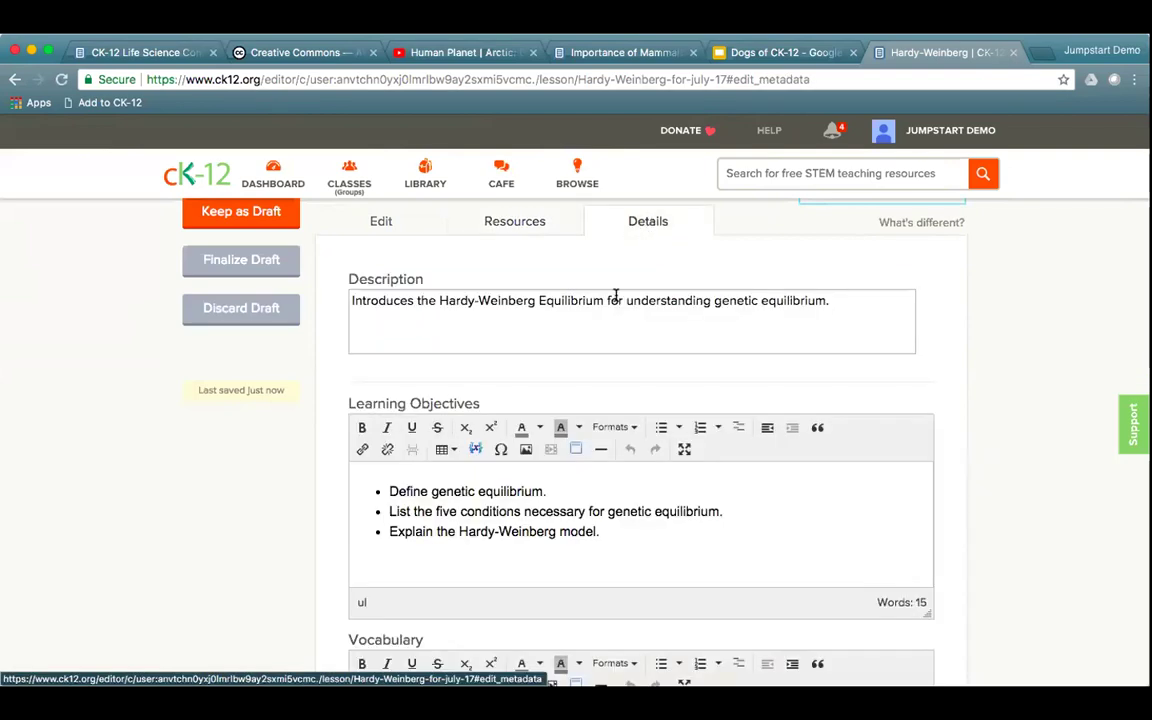
click(445, 300)
key(Tab)
scroll(470, 517, down, 3)
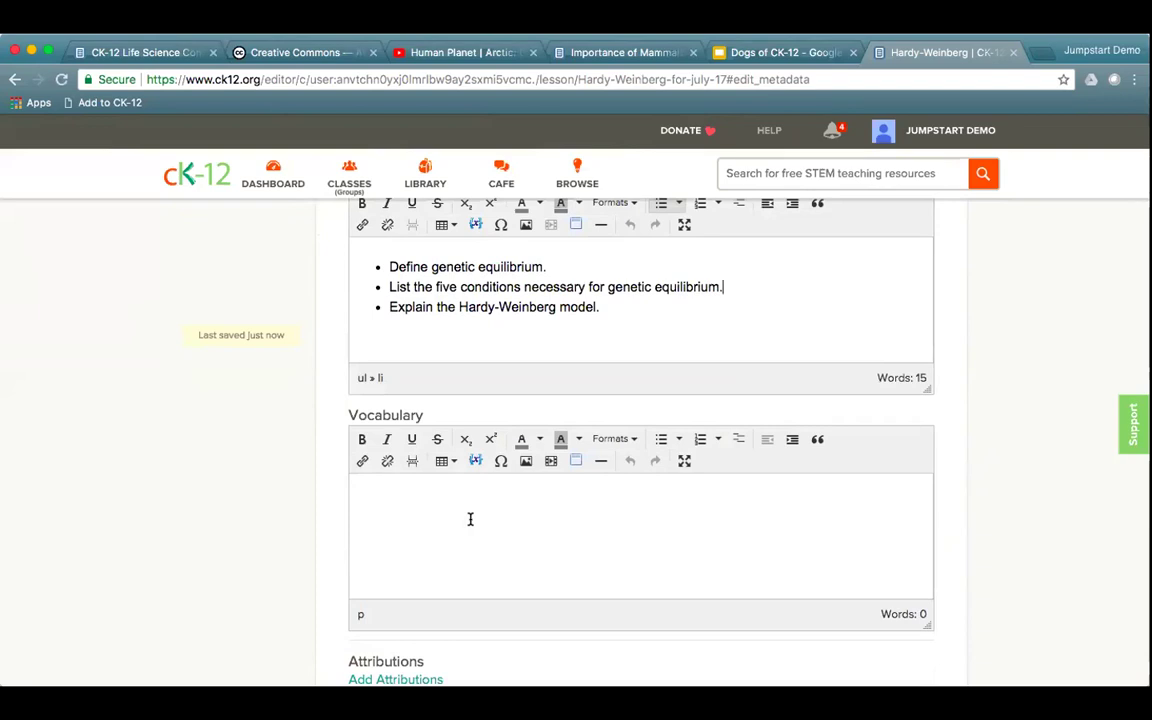
scroll(470, 518, down, 4)
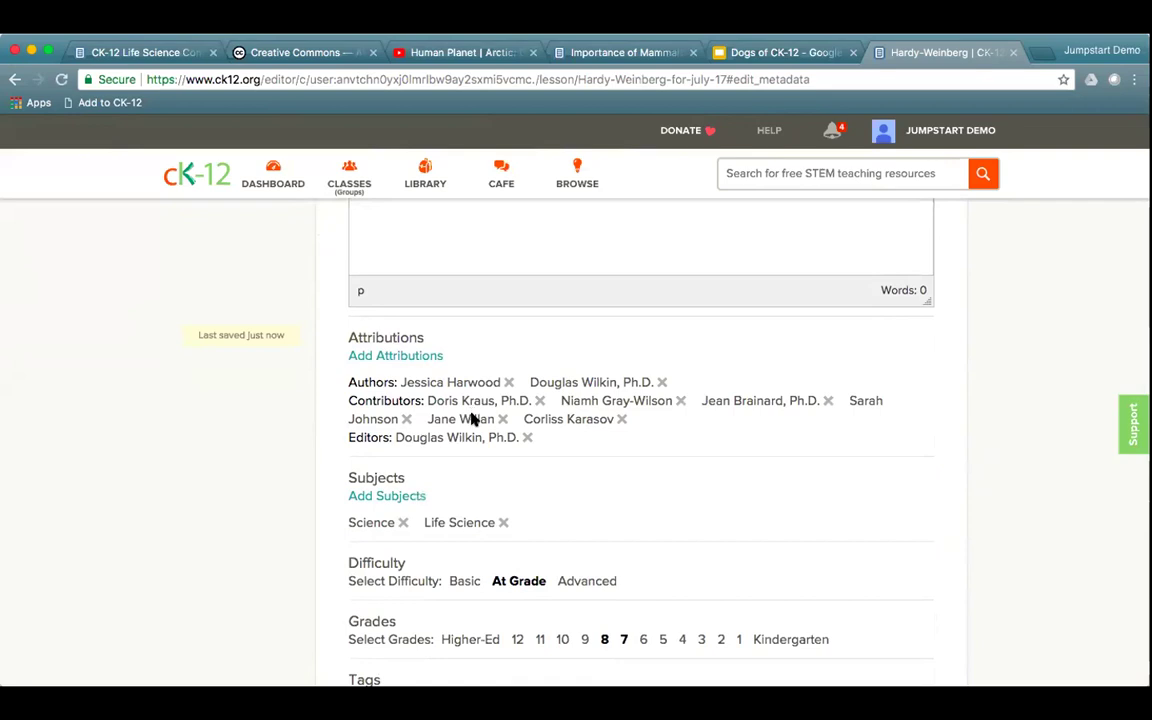
scroll(559, 561, down, 1)
scroll(559, 561, down, 3)
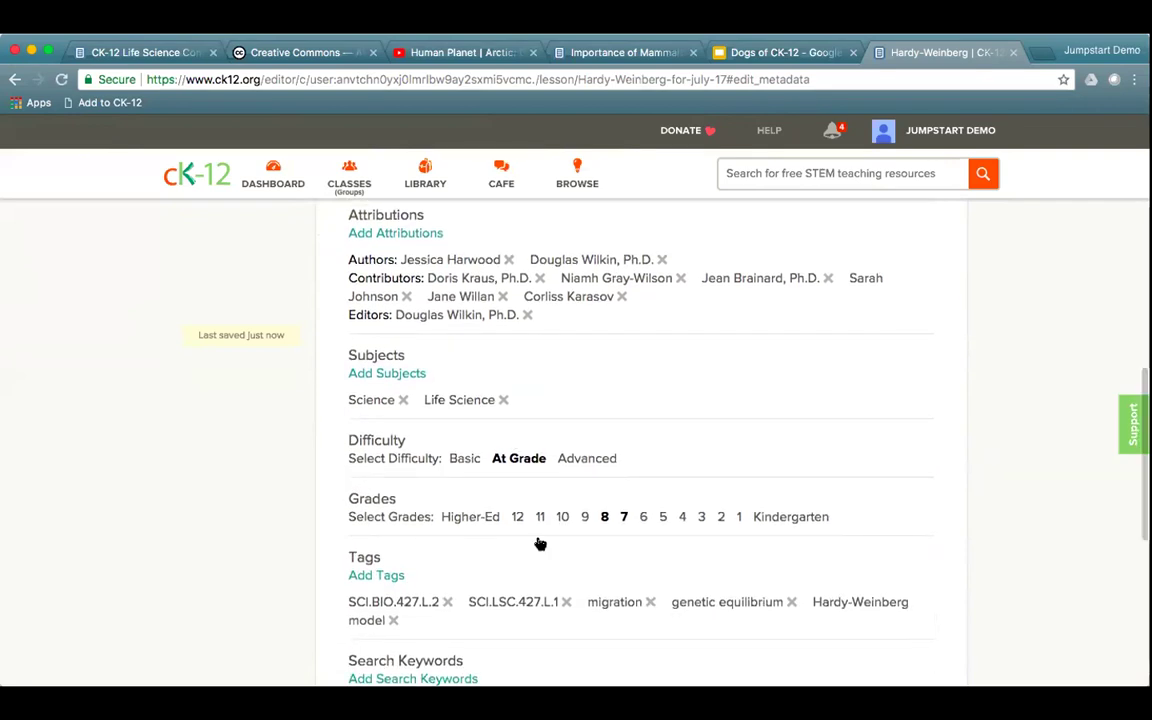
Review the rest of the Hardy-Weinberg reading's details through the concept node, and keep the reading as a draft
scroll(608, 637, down, 3)
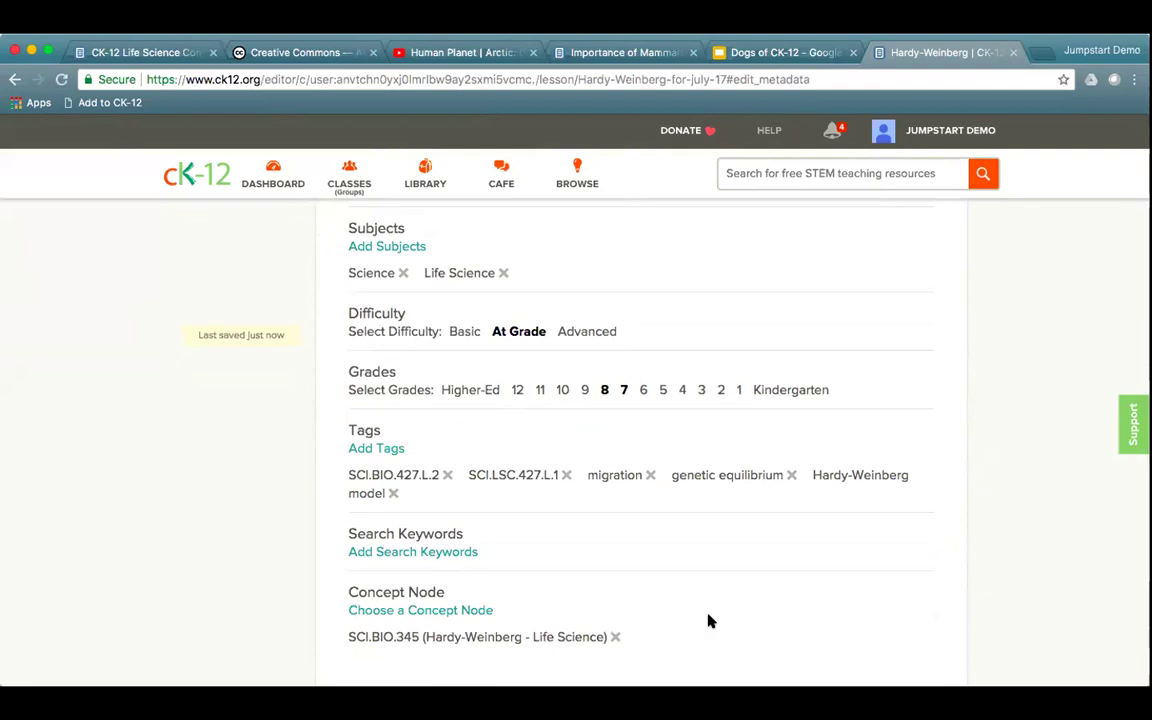
scroll(708, 621, down, 2)
scroll(708, 621, up, 5)
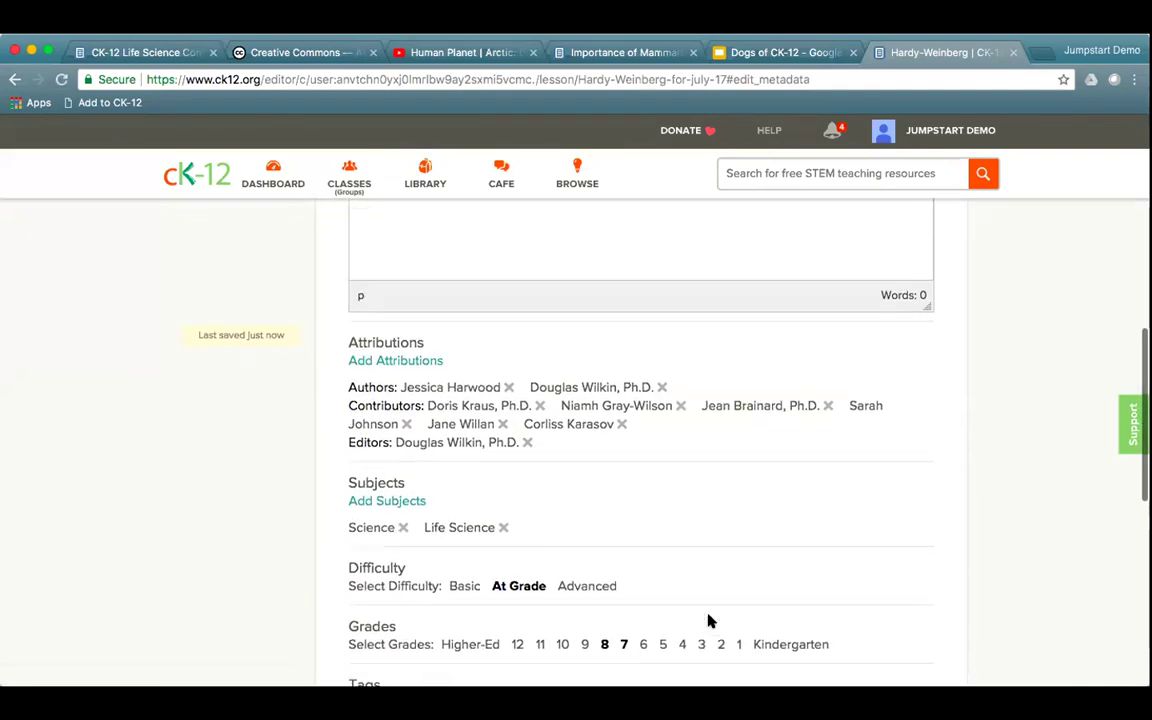
scroll(708, 621, up, 10)
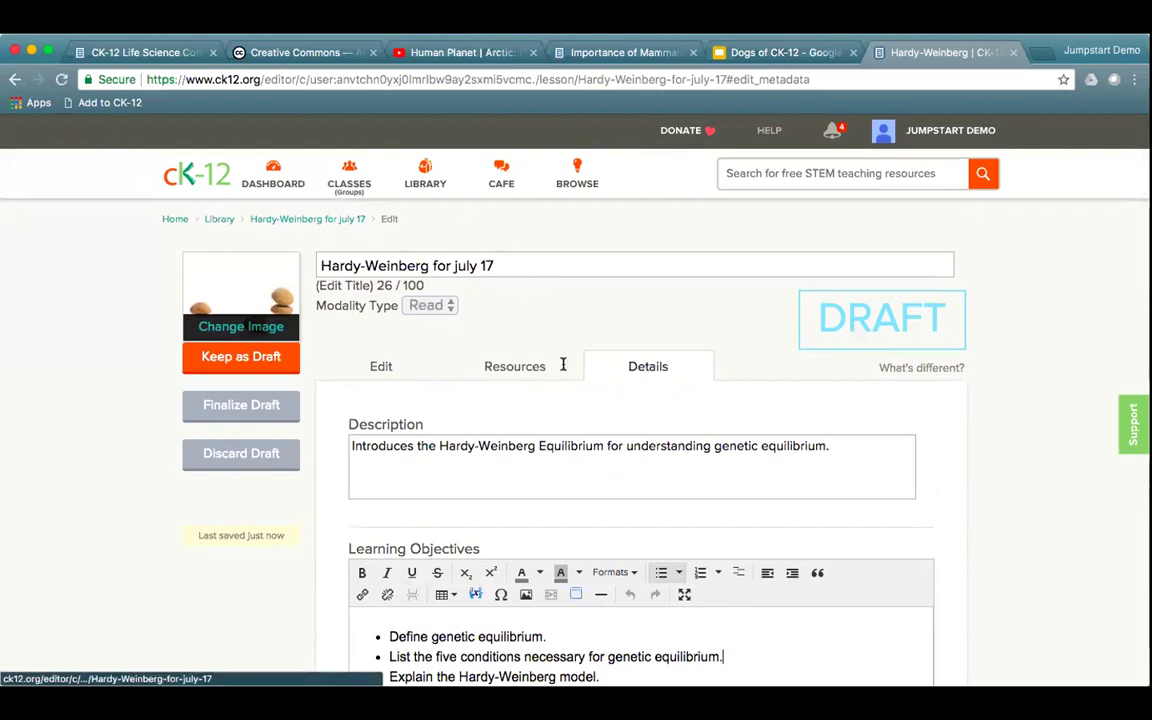
click(263, 362)
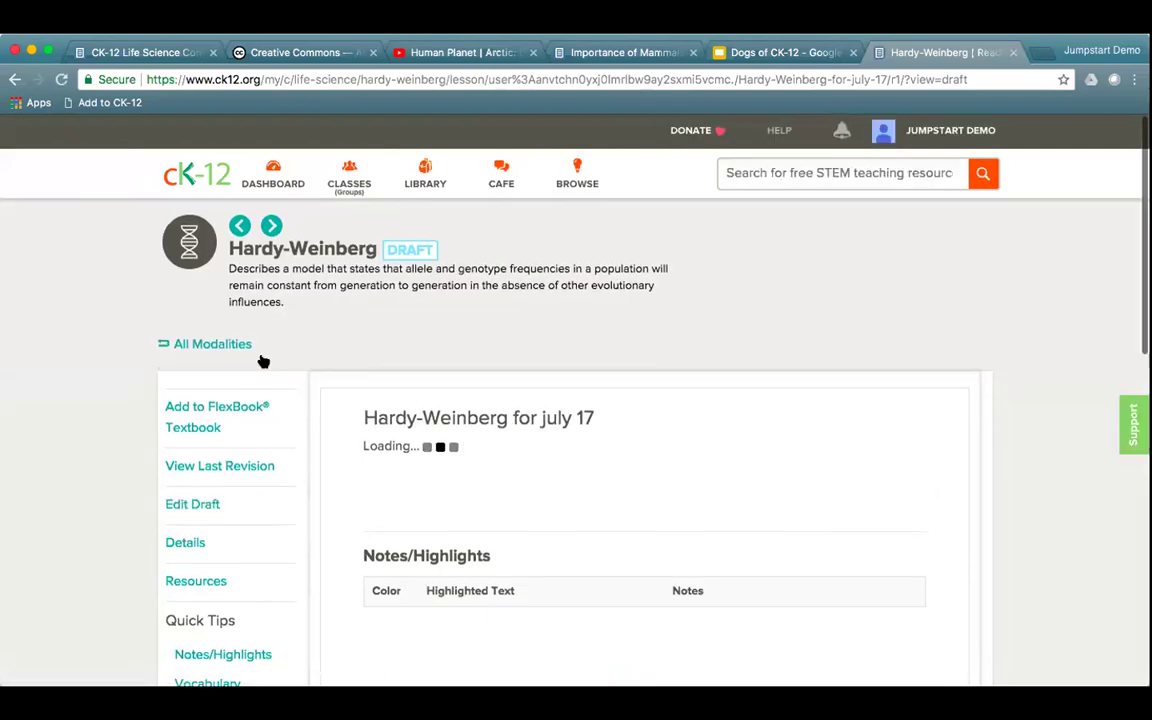
Switch to the Life Science Concepts FlexBook and review its Resources and Details, including description, difficulty level and attributions
click(140, 52)
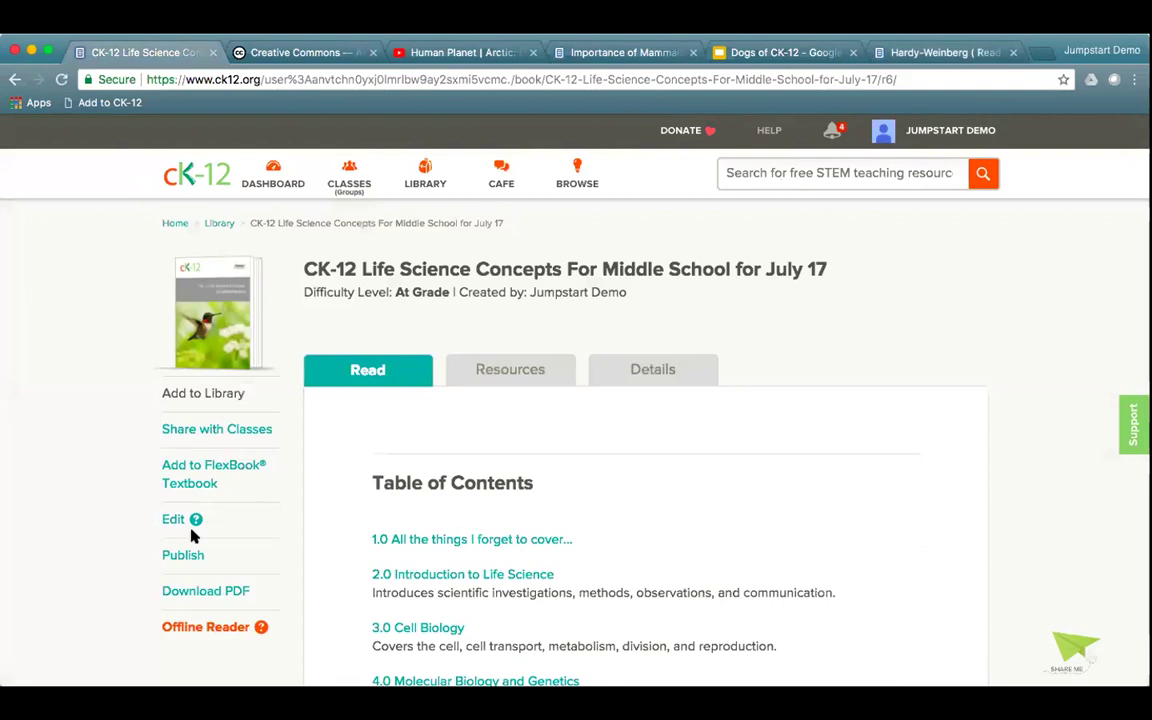
click(494, 372)
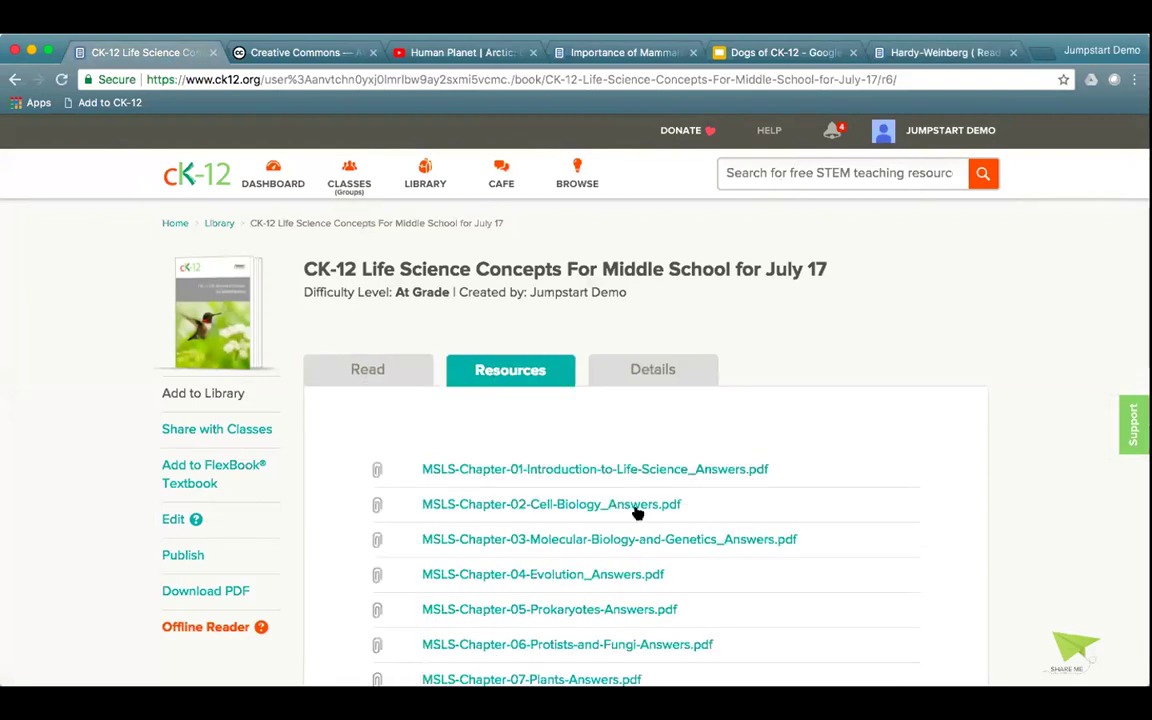
click(648, 369)
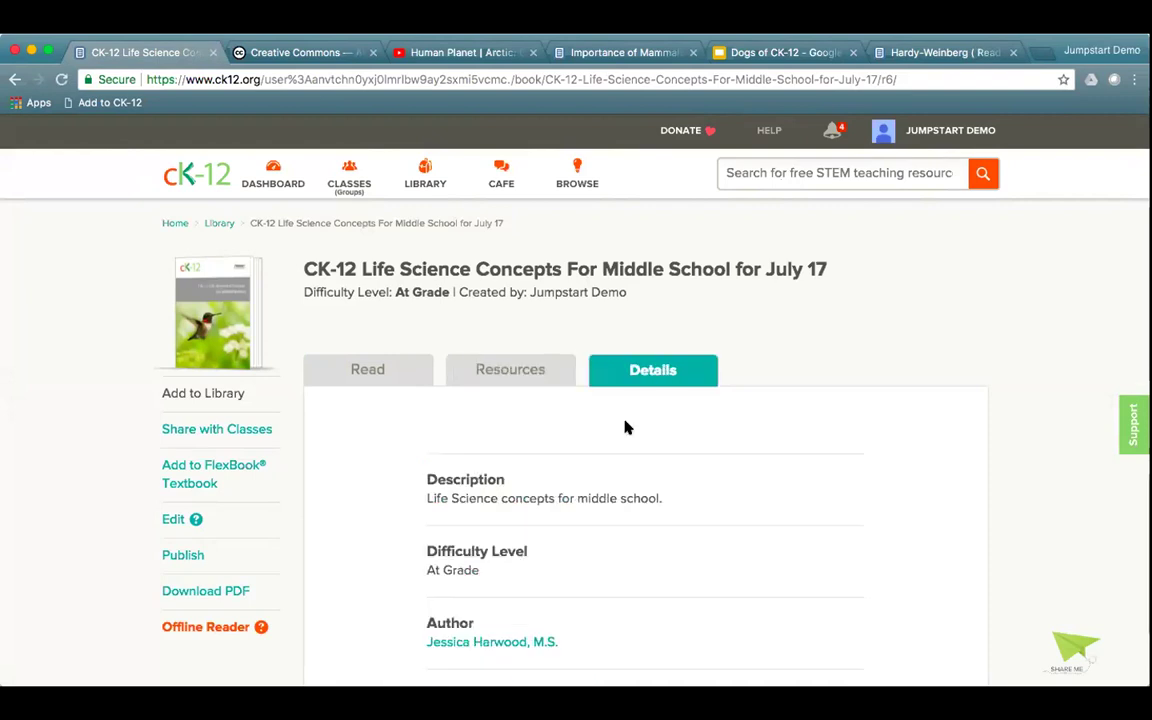
scroll(617, 559, down, 3)
scroll(617, 559, down, 1)
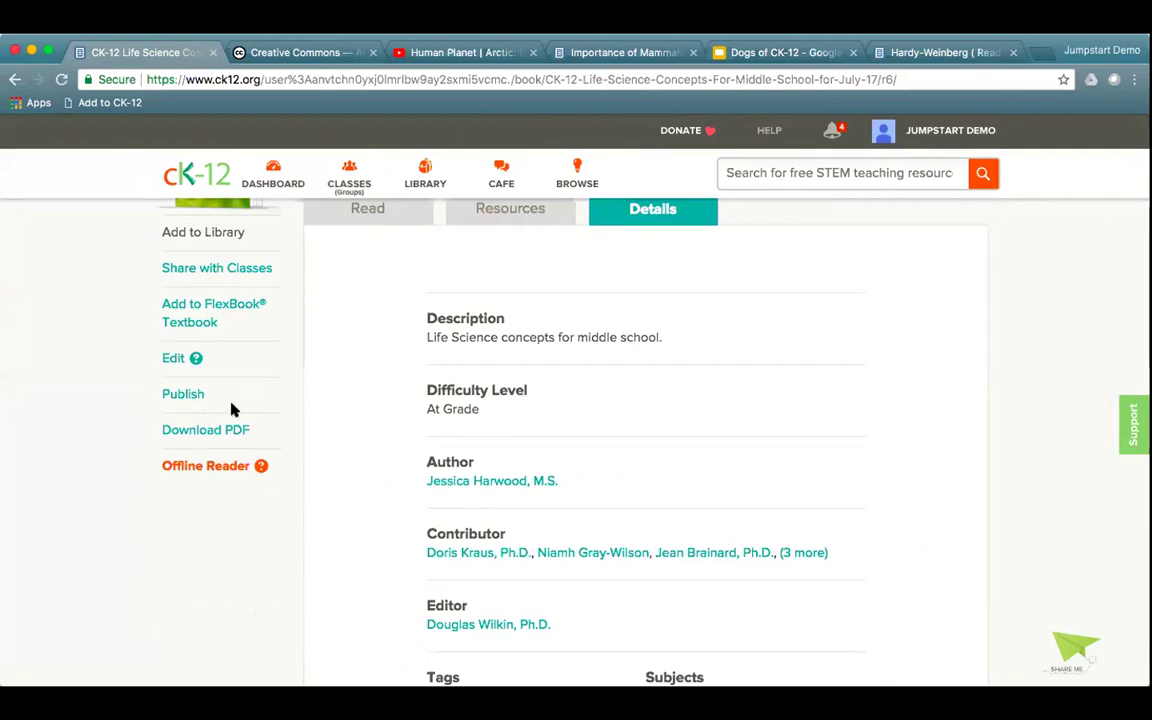
Open the Life Science FlexBook for editing and inspect the first chapter's edit options and the book's editable Resources and Details
click(174, 360)
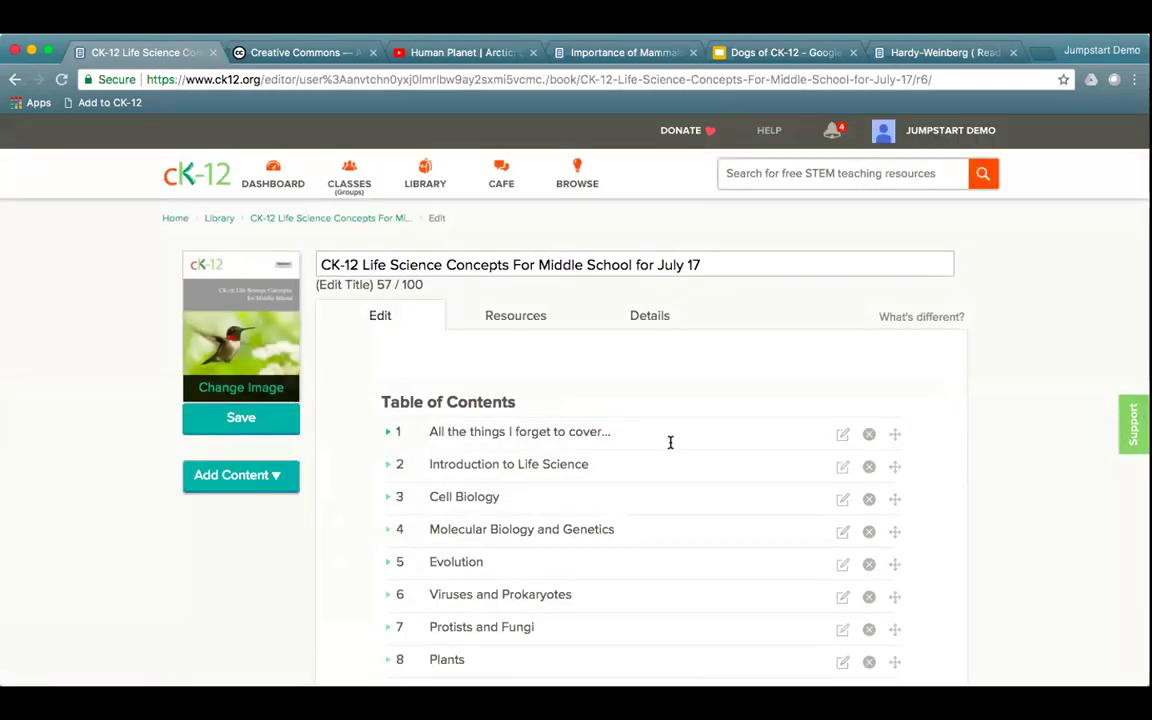
click(390, 432)
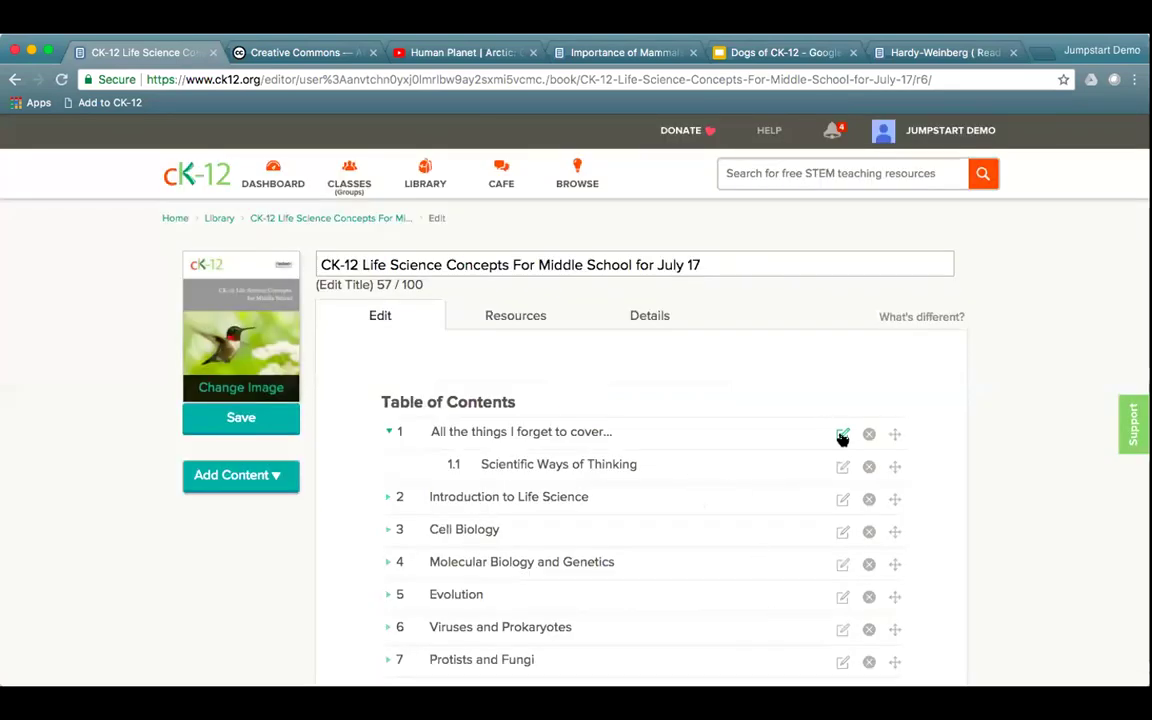
click(842, 436)
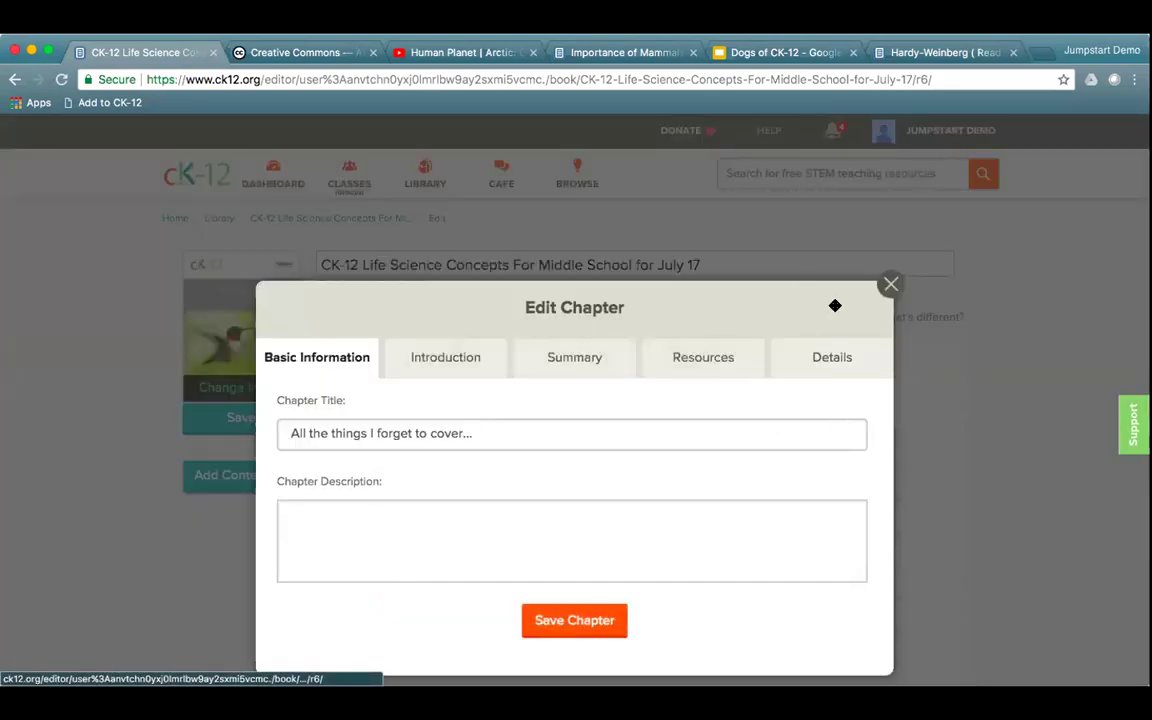
click(889, 286)
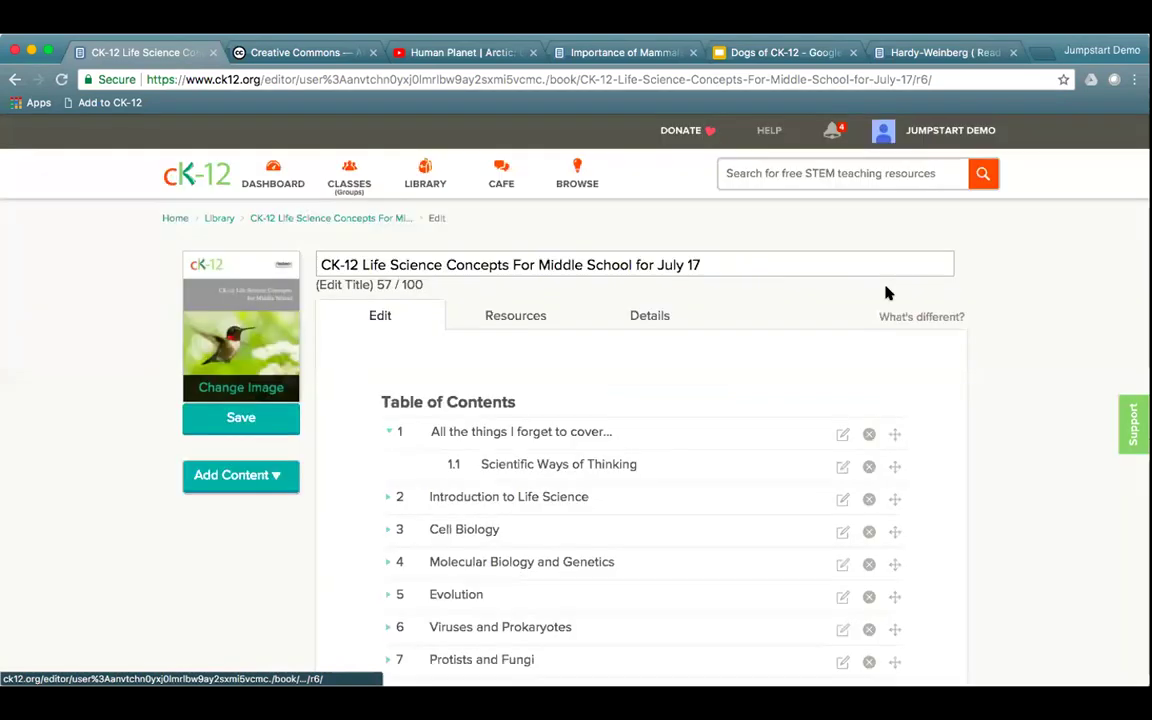
click(514, 312)
click(649, 311)
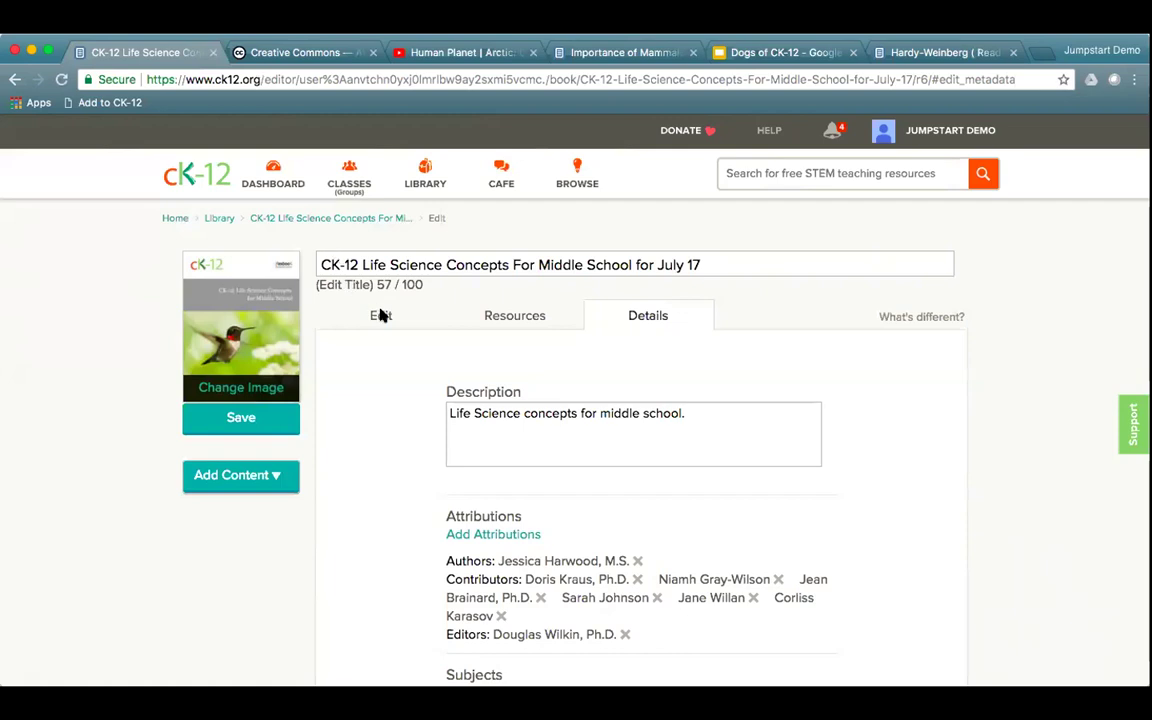
Reopen the Hardy-Weinberg draft for editing and place the cursor in the paragraph about balance and outside influences
click(905, 52)
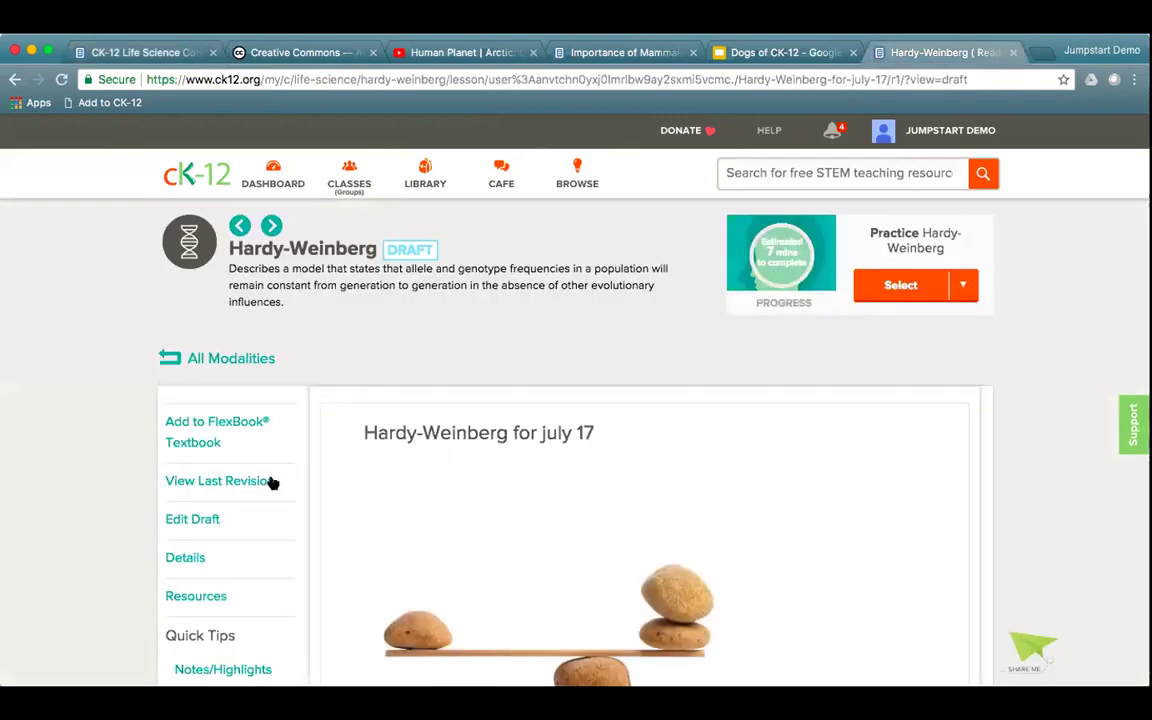
click(187, 521)
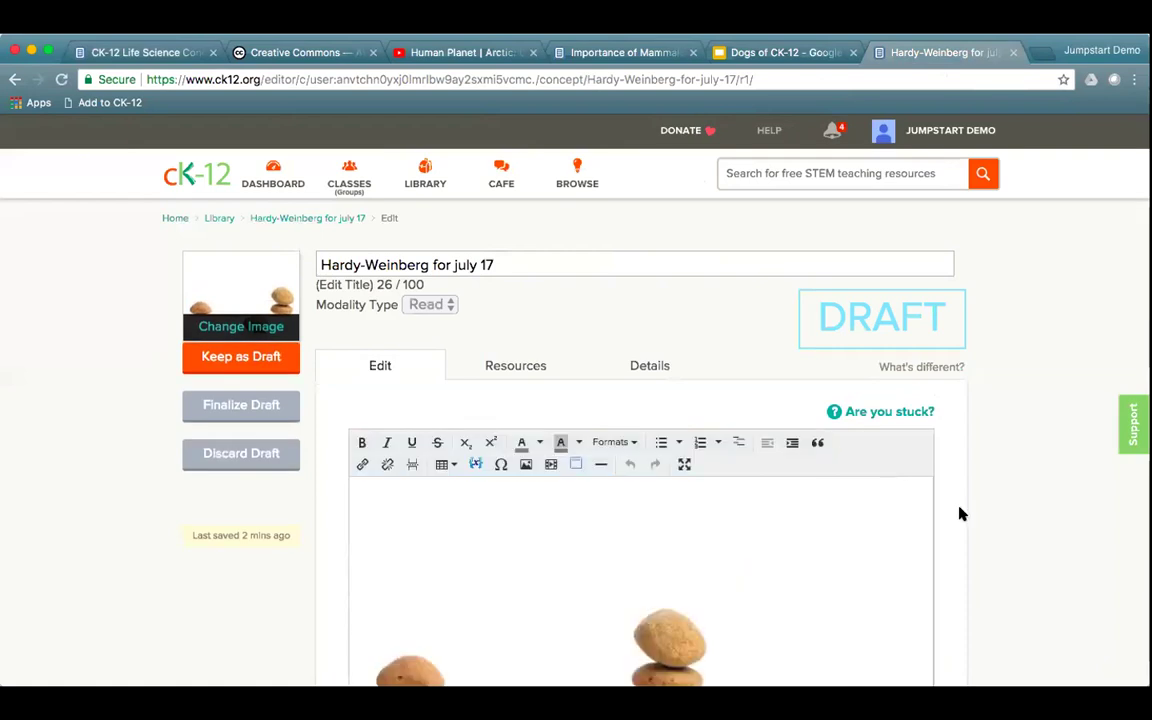
scroll(861, 451, down, 2)
scroll(844, 511, down, 5)
click(768, 532)
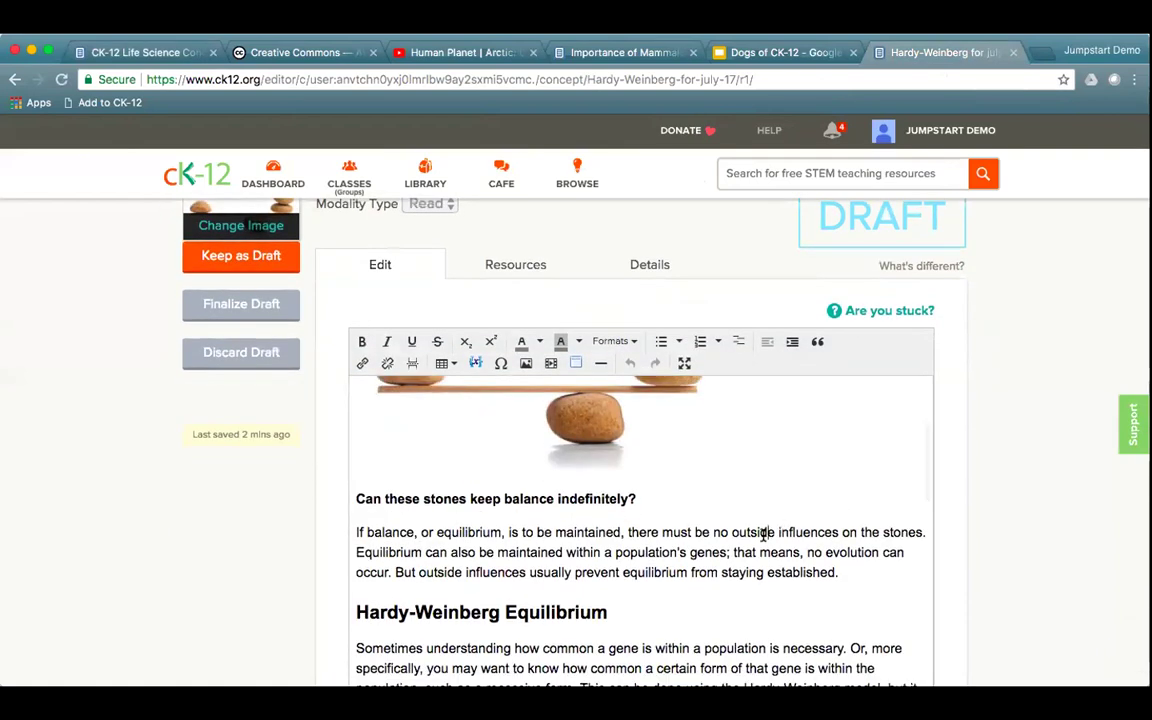
Try the inline LaTeX expression \longrightarrow{B} in the Math Editor, preview it, and close the editor without adding it
click(475, 363)
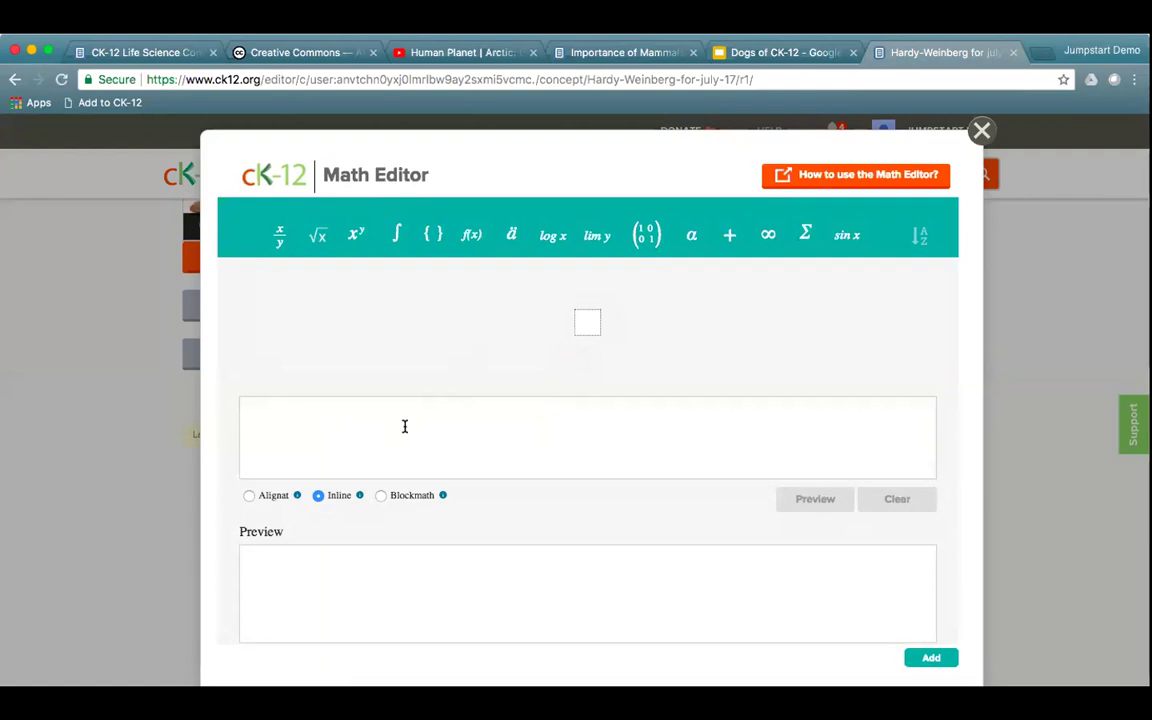
click(264, 420)
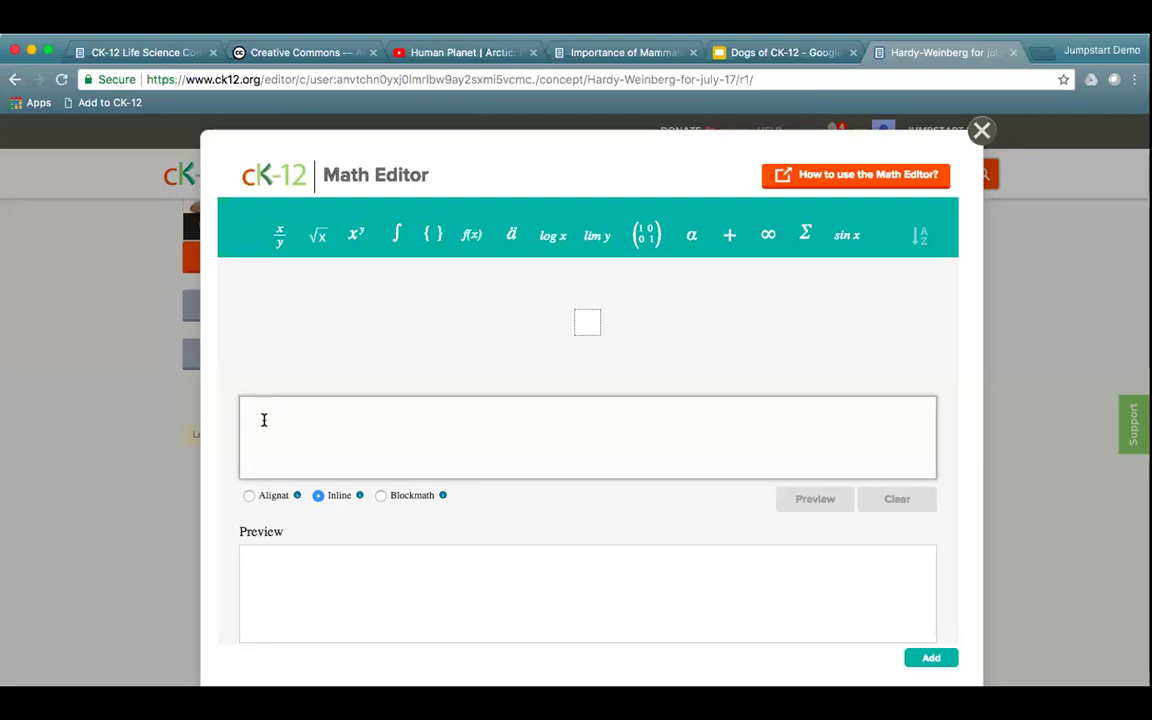
text(\longri)
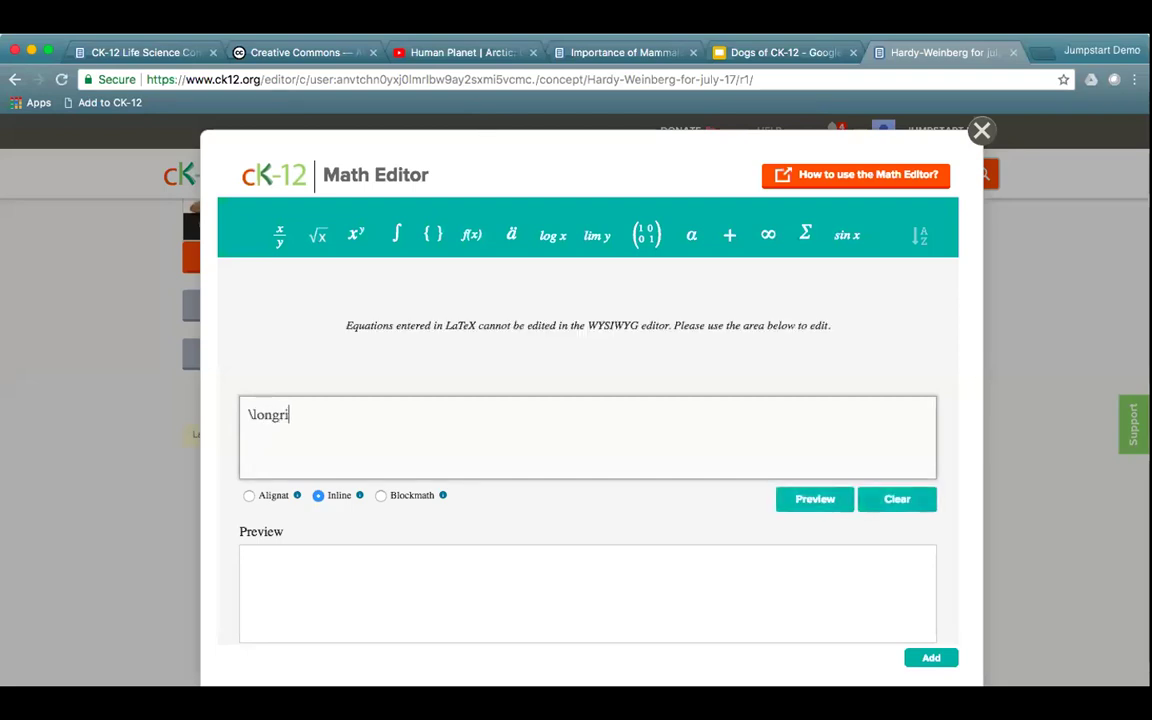
text(ghtarrow)
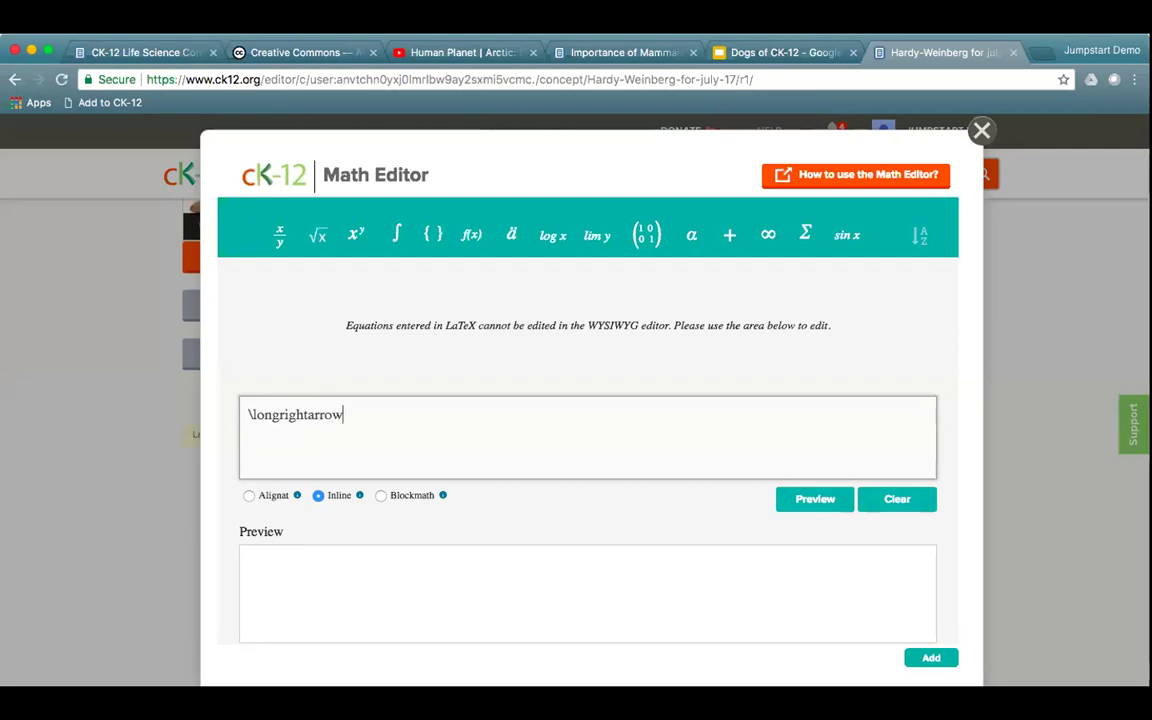
text({)
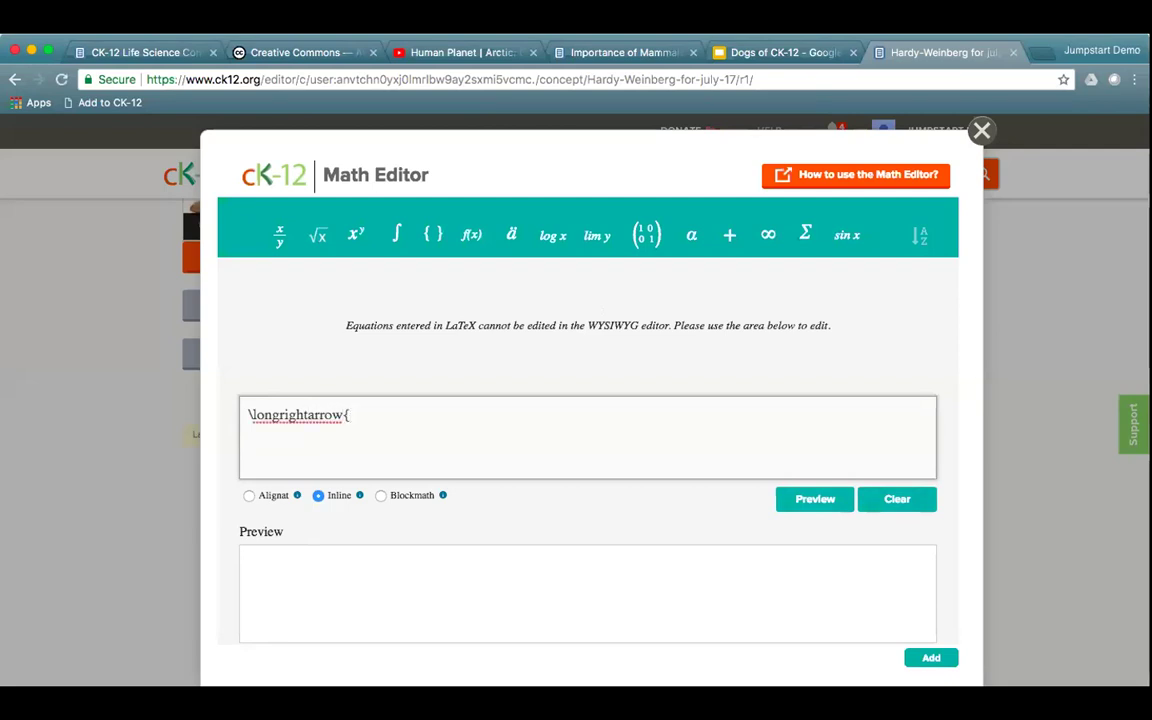
text(B})
click(815, 499)
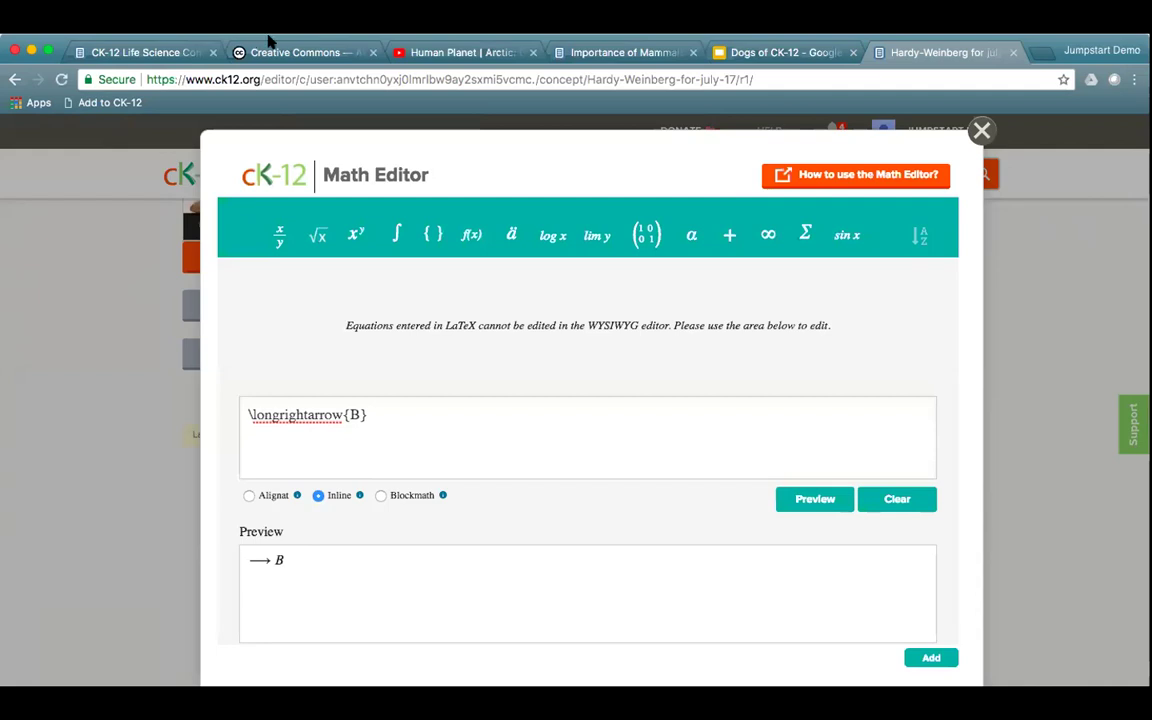
click(982, 131)
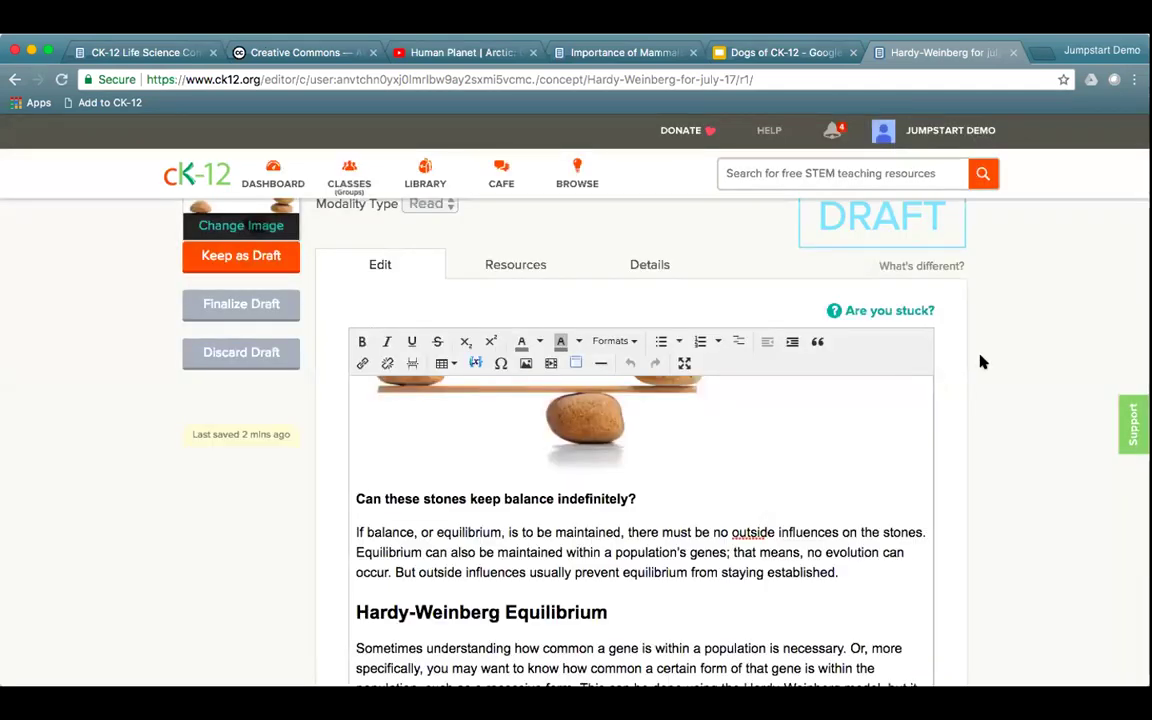
Open ck12.org in a new browser tab and look through the FlexBook textbooks available for Biology
click(1042, 52)
text(ck12.org)
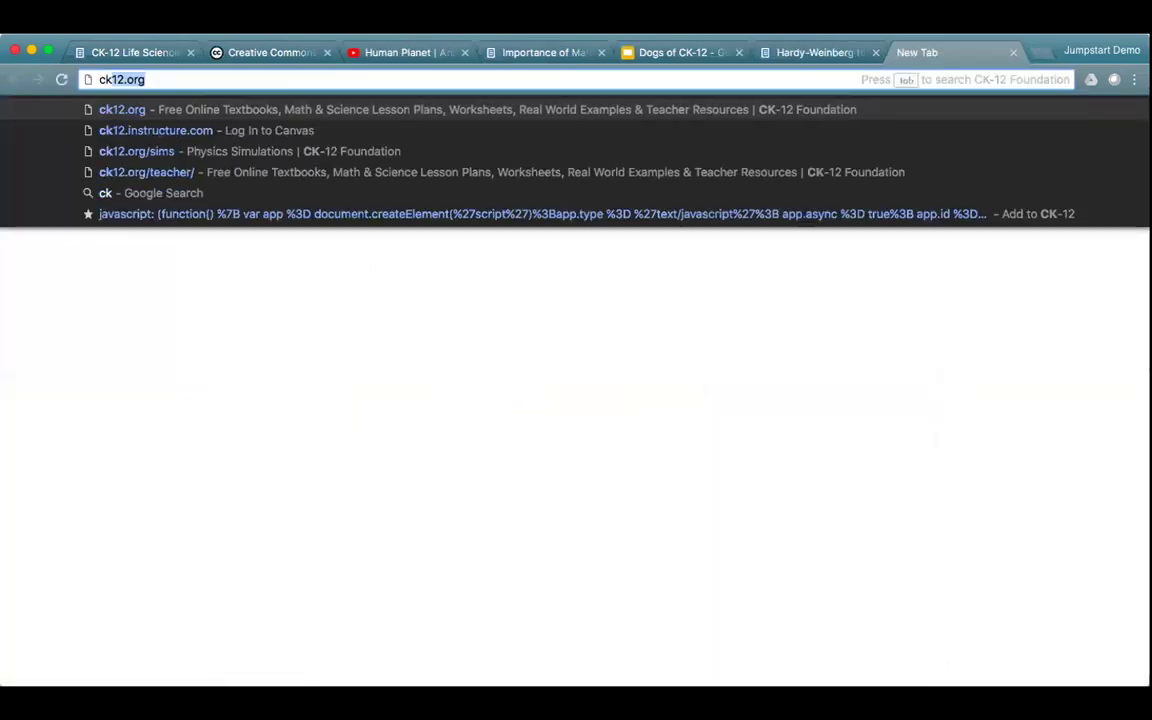
key(Return)
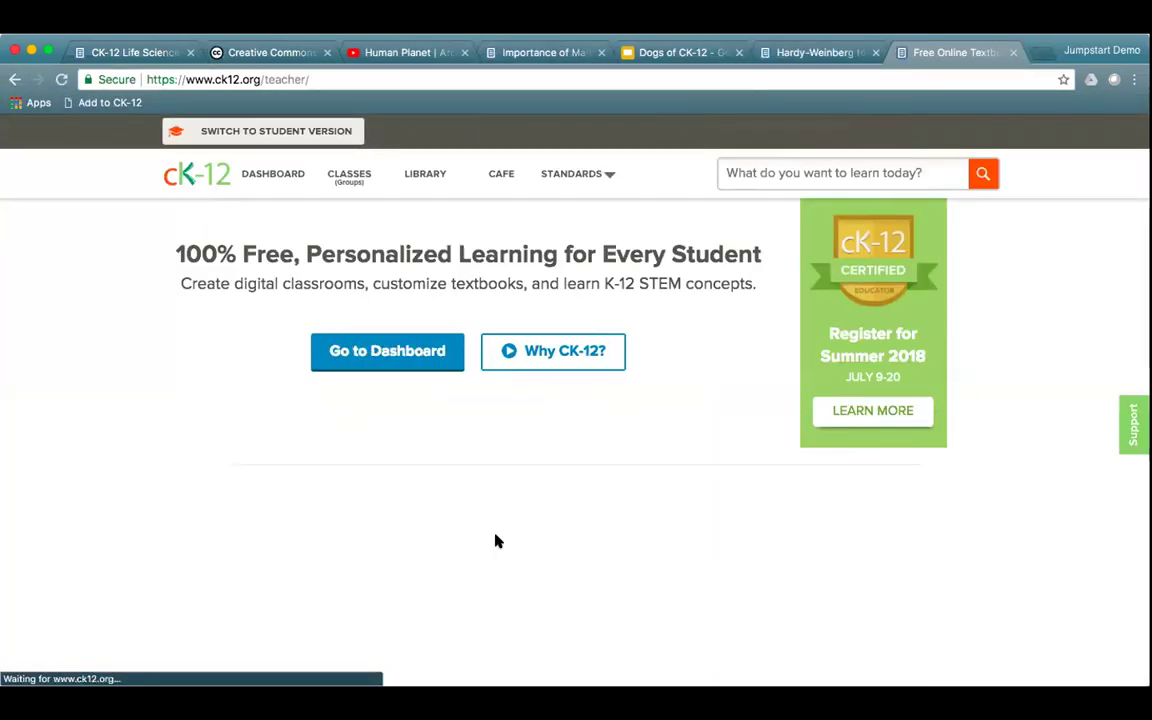
scroll(334, 542, down, 3)
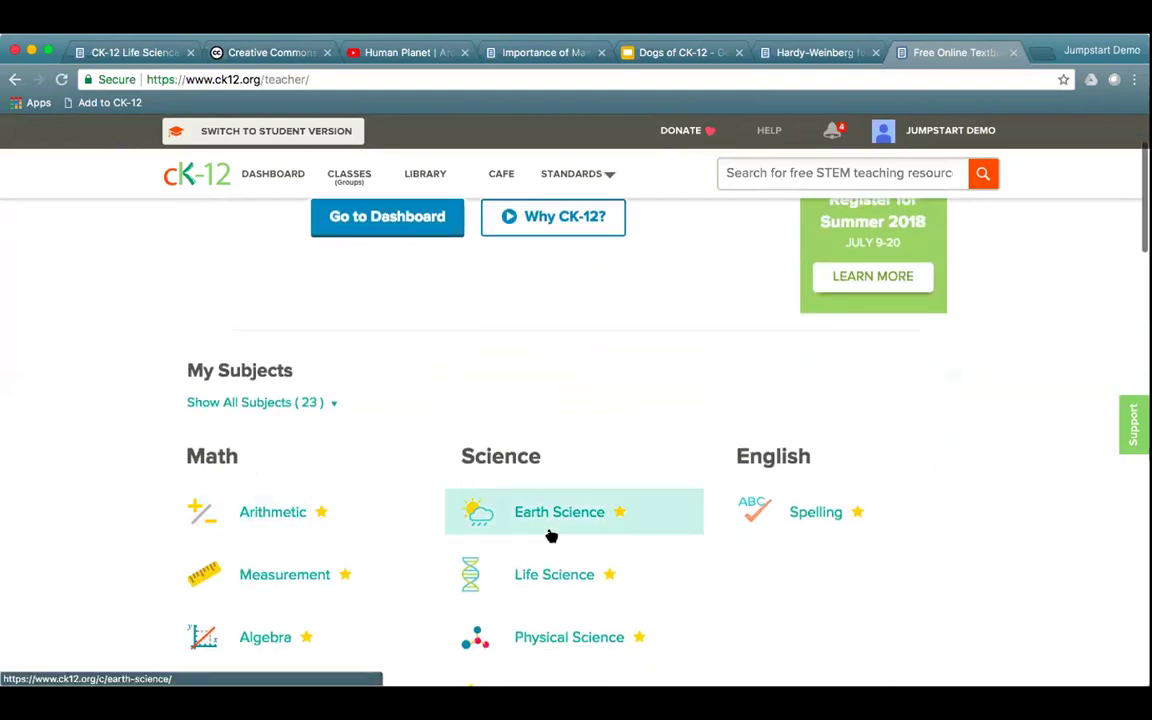
scroll(578, 595, down, 3)
click(548, 567)
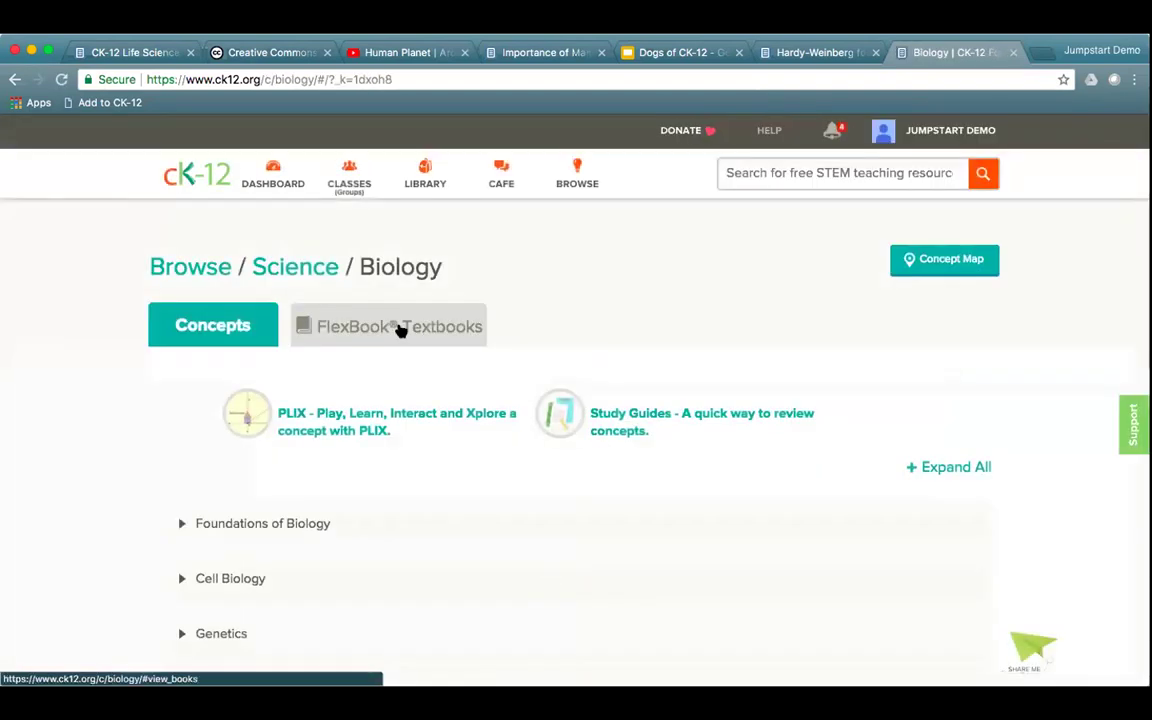
click(400, 328)
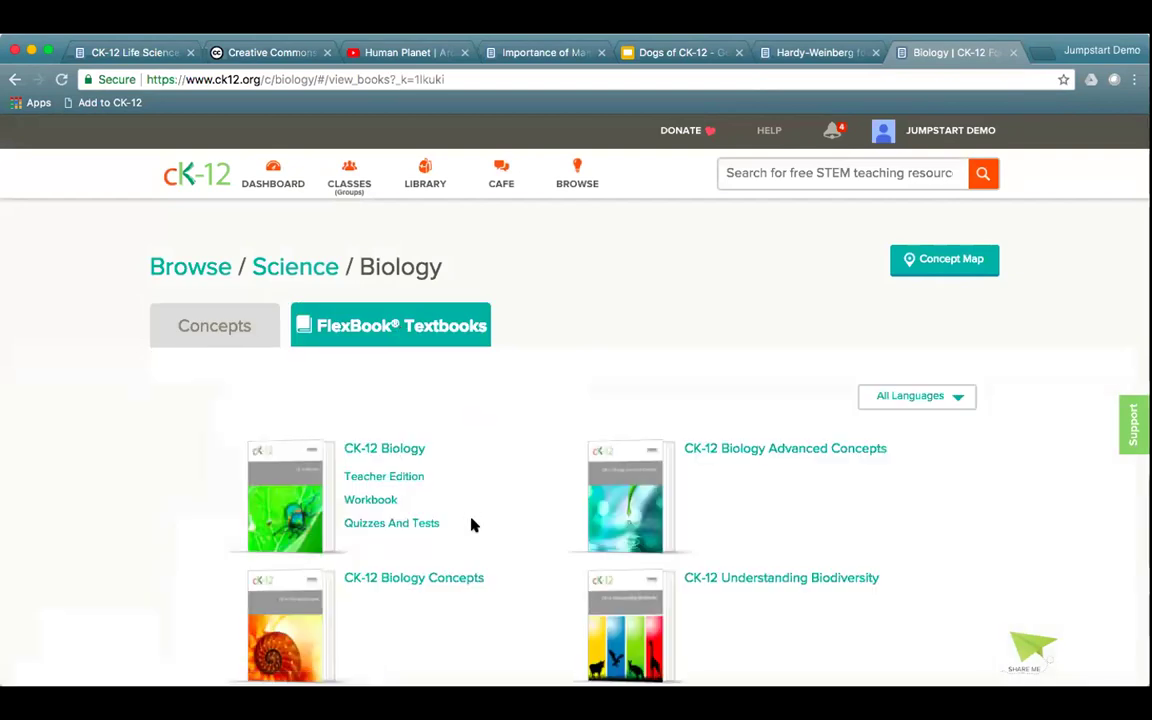
scroll(473, 524, down, 2)
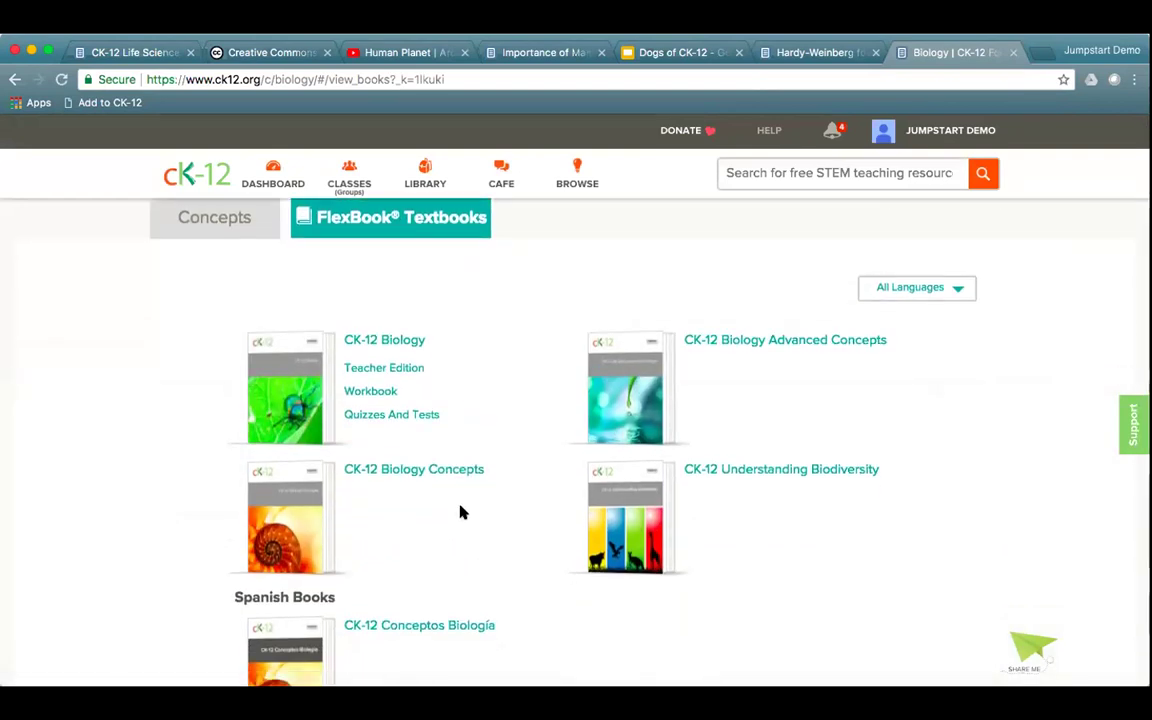
scroll(424, 430, up, 2)
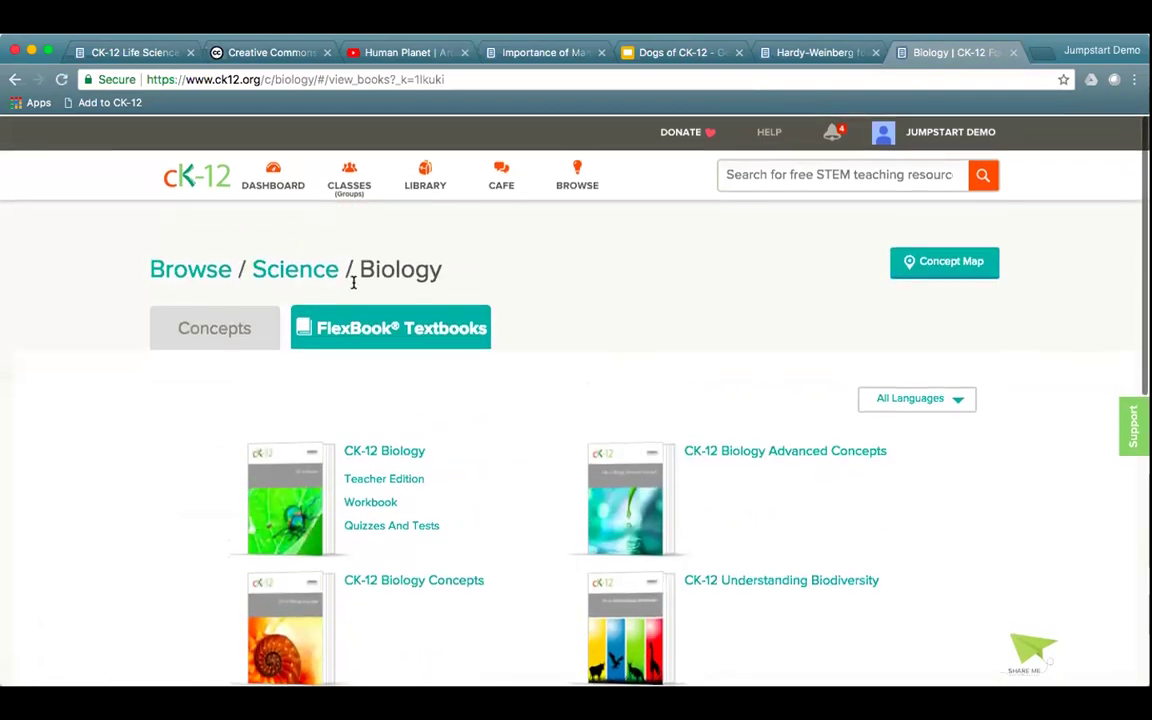
Browse to the Algebra subject and look through its FlexBook textbooks for middle school and high school
click(203, 267)
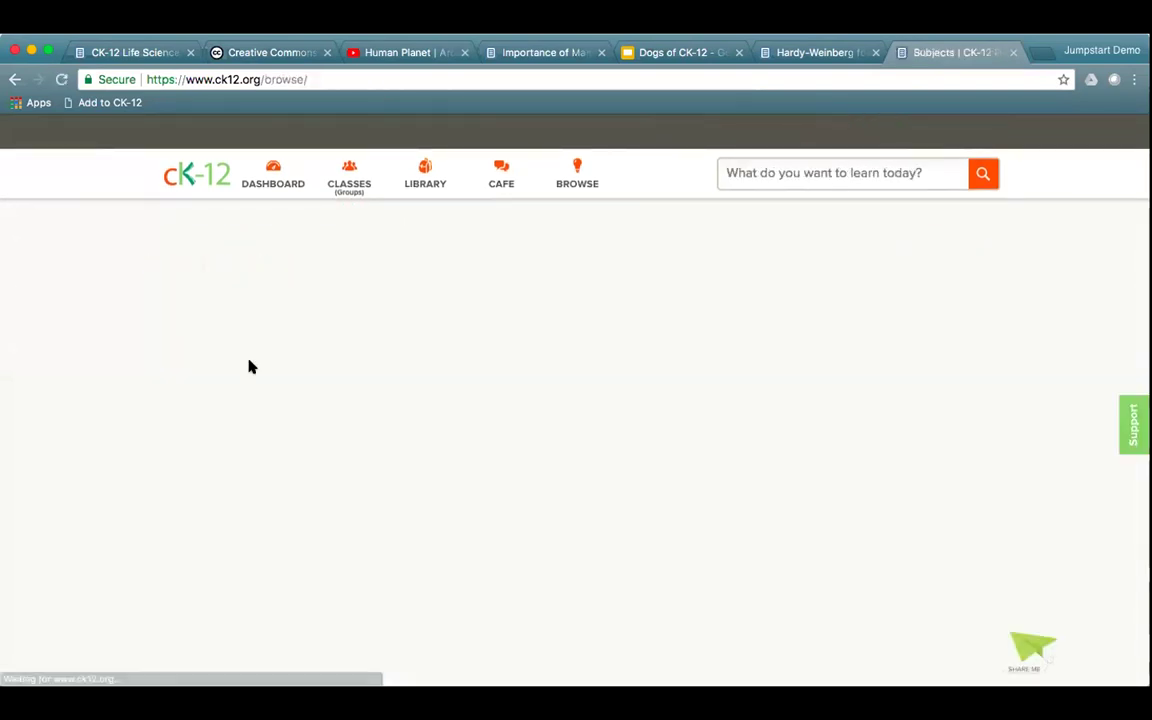
click(285, 547)
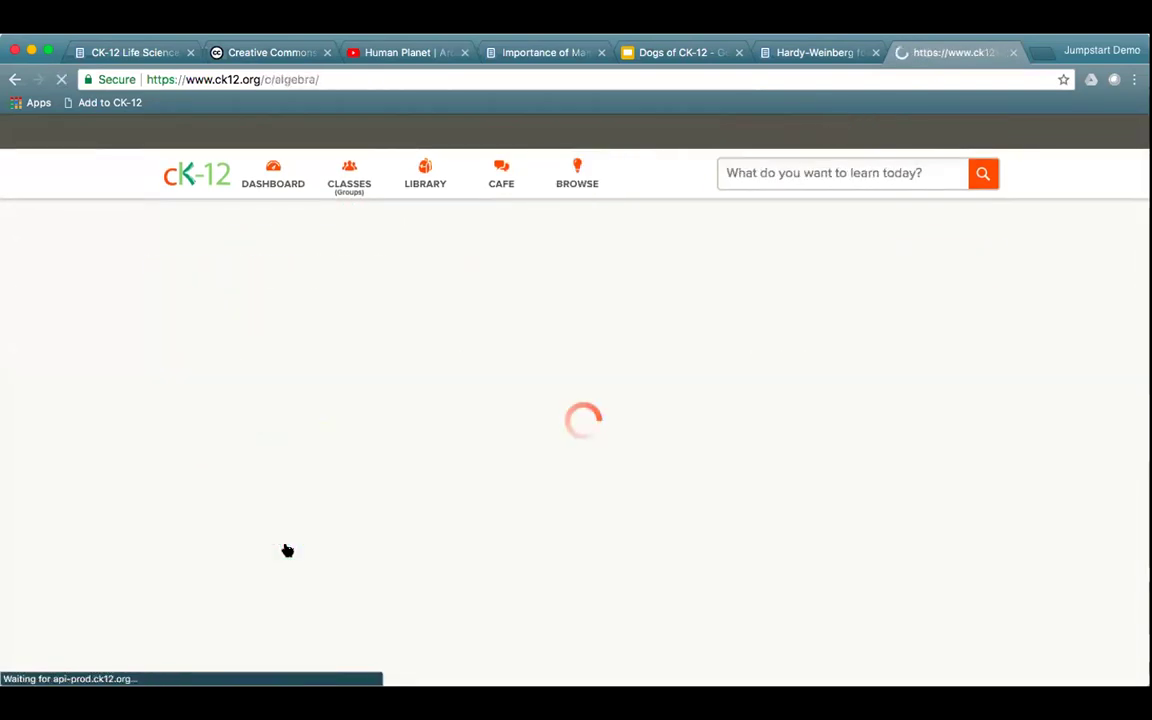
click(401, 327)
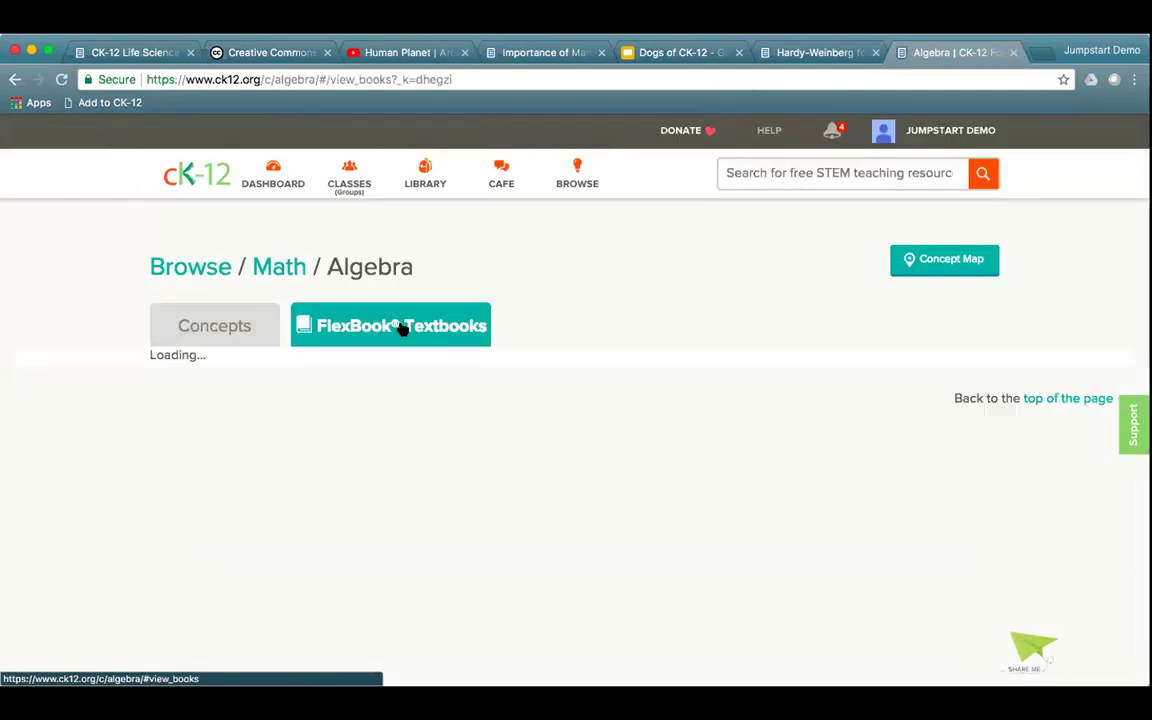
scroll(483, 594, down, 3)
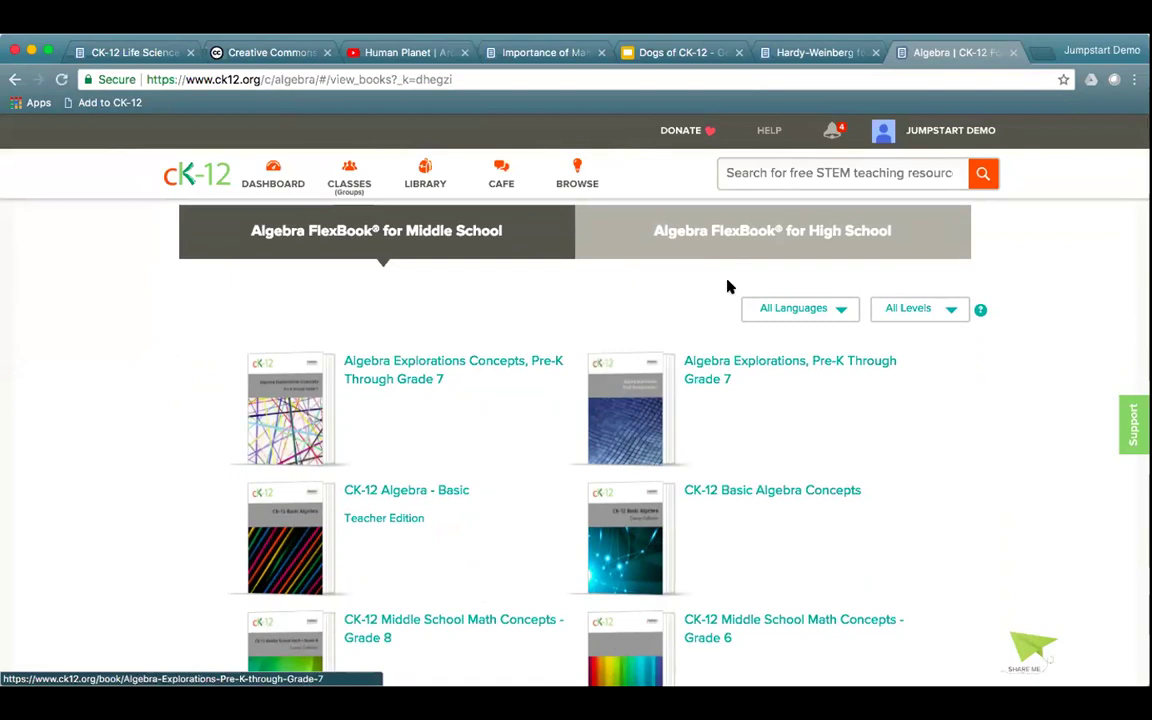
click(722, 232)
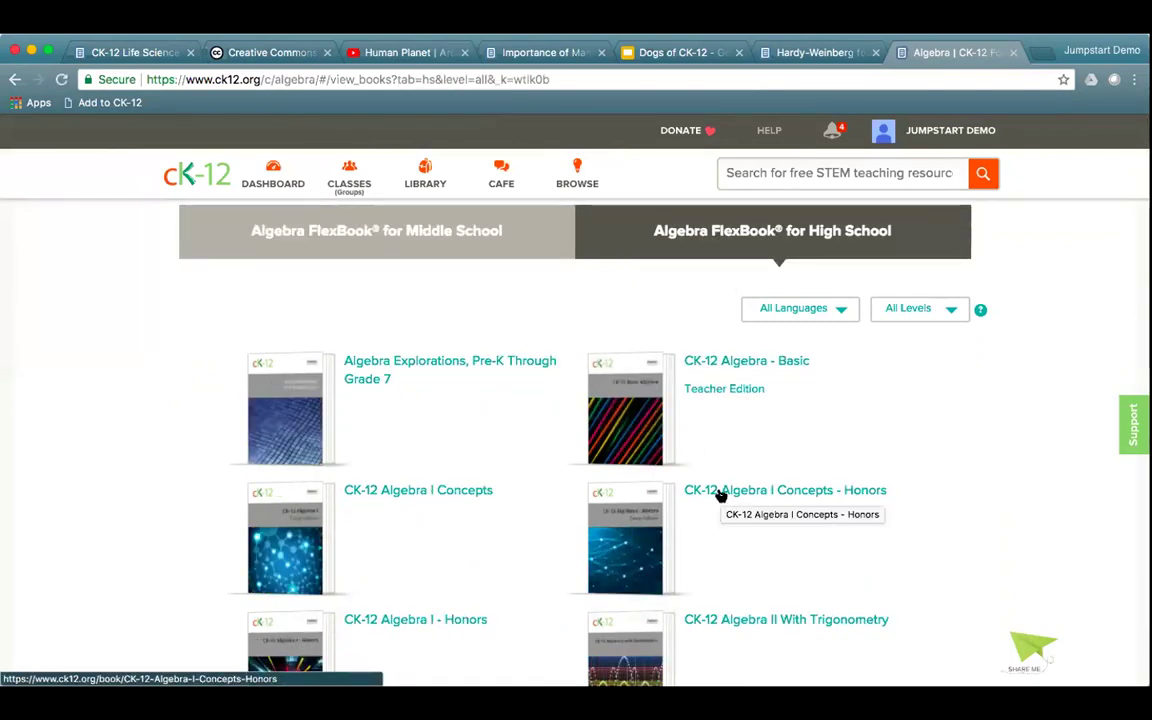
Revisit the Life Science FlexBook's table of contents, and check the translation languages offered on the Hardy-Weinberg draft page
click(147, 51)
click(379, 315)
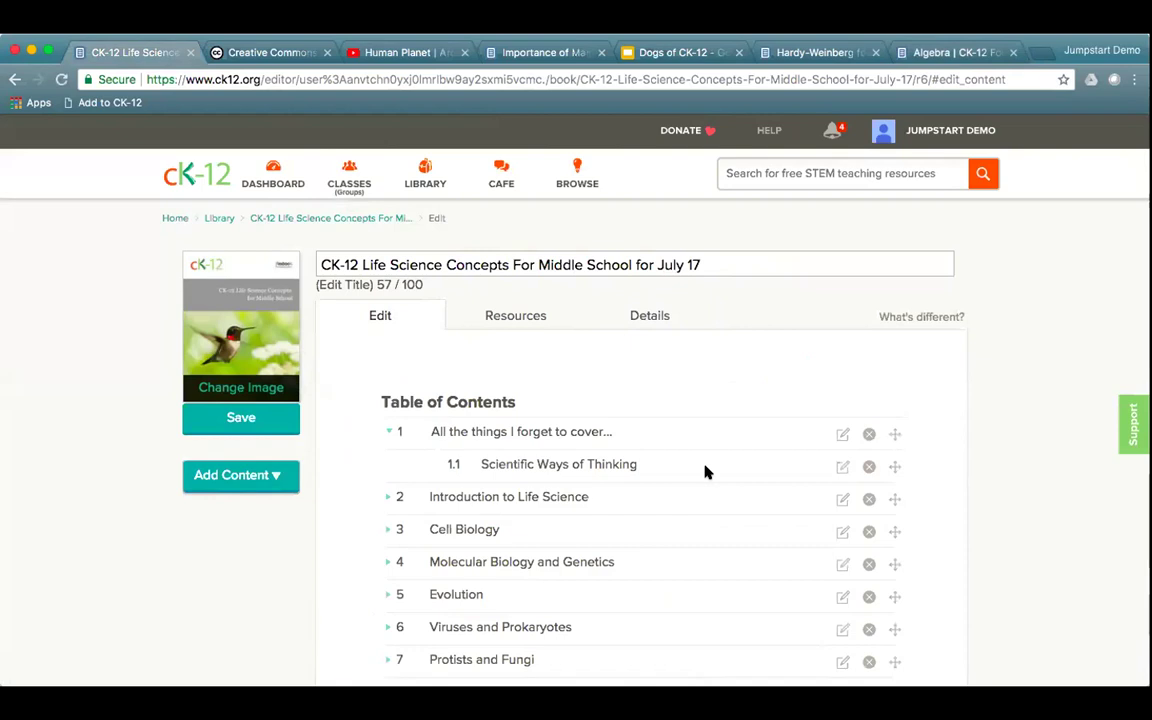
click(831, 57)
scroll(912, 396, down, 1)
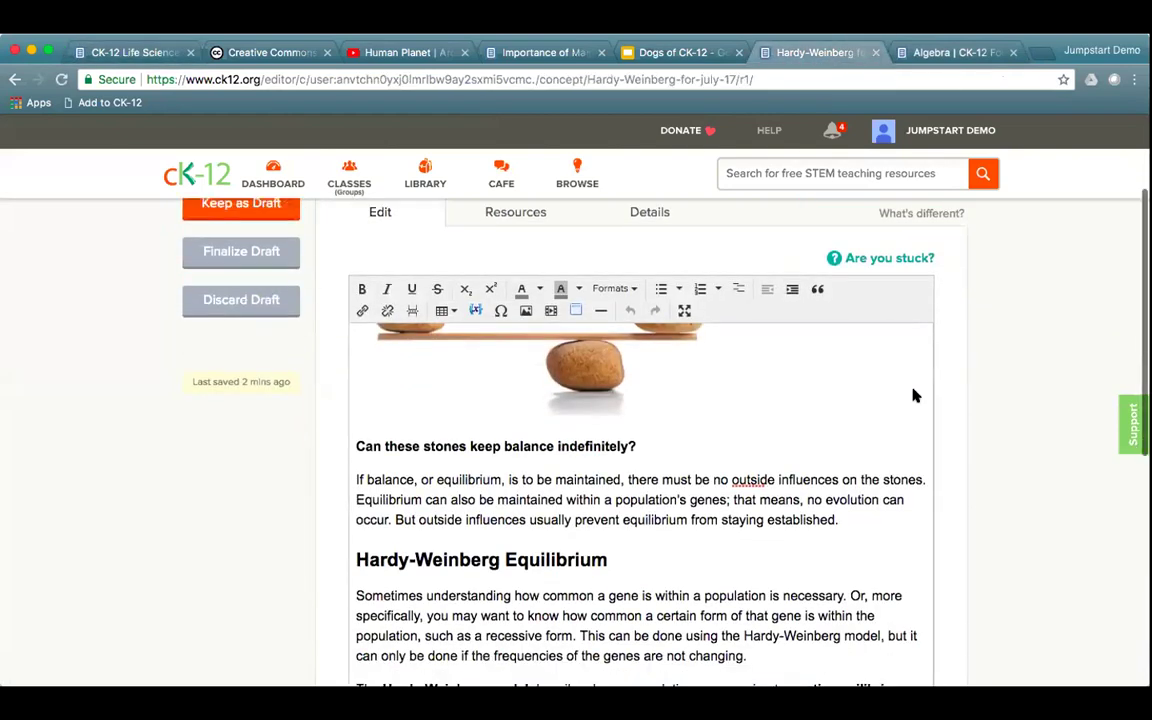
scroll(912, 396, down, 5)
click(966, 476)
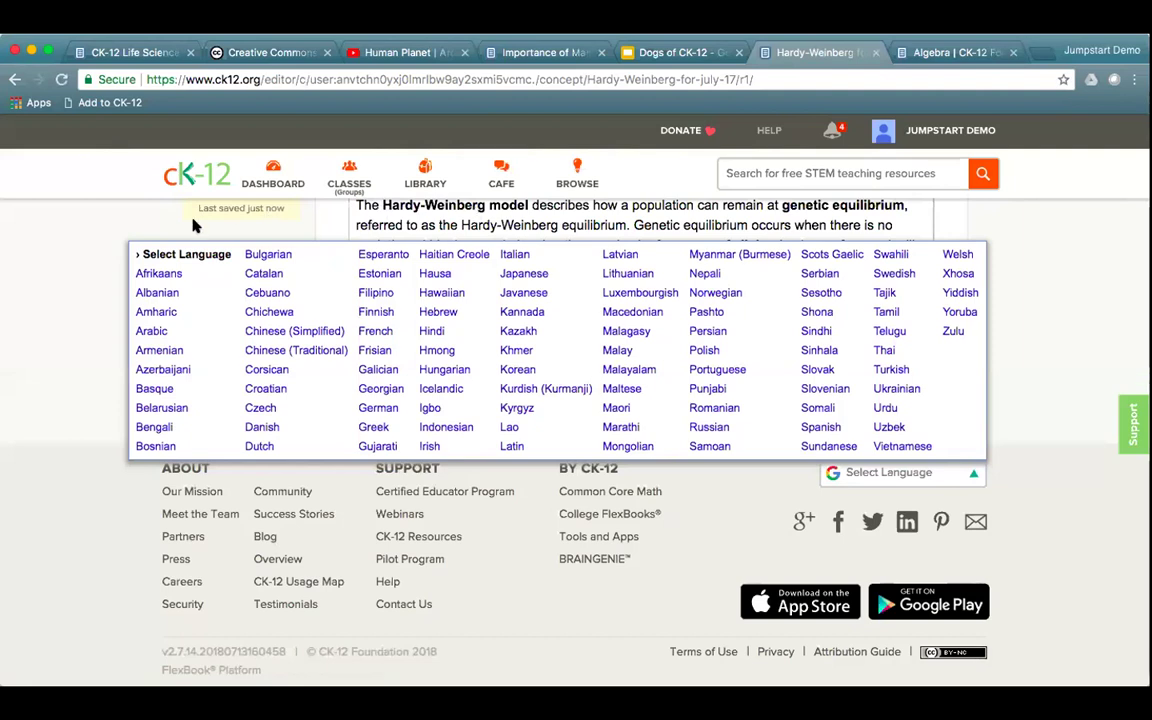
click(240, 208)
scroll(288, 296, up, 10)
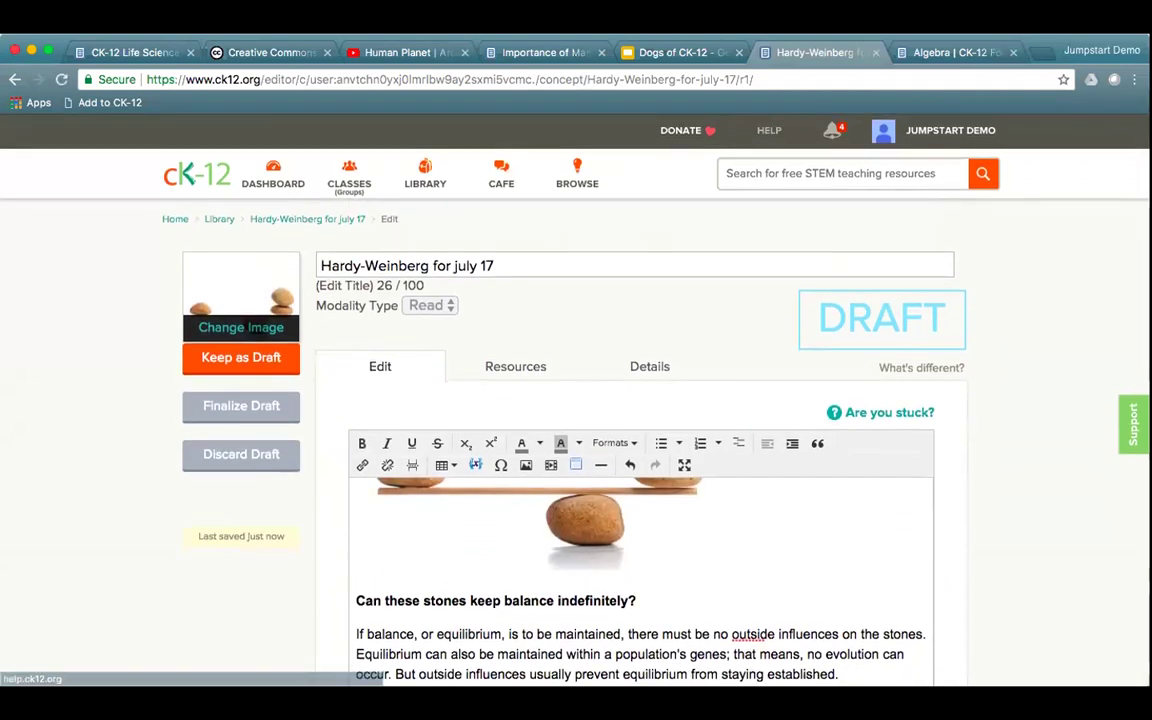
Browse from Algebra through Math to the Probability concept Fundamental Counting Principle and look through its community content
click(936, 56)
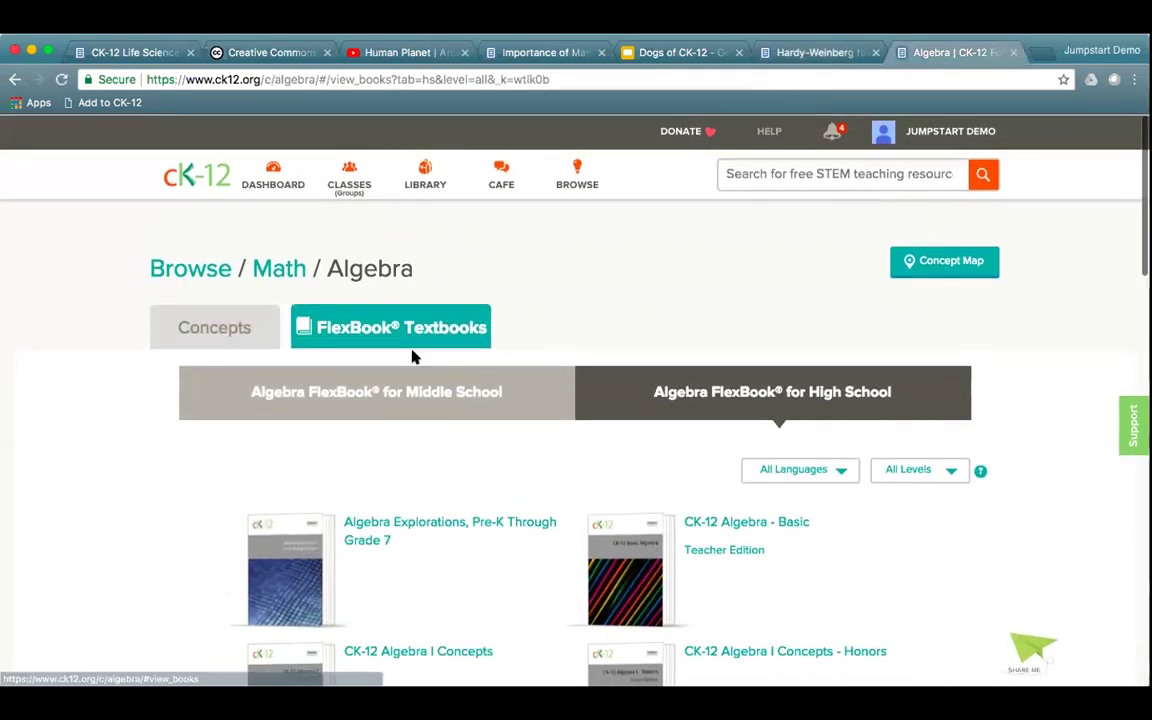
click(284, 268)
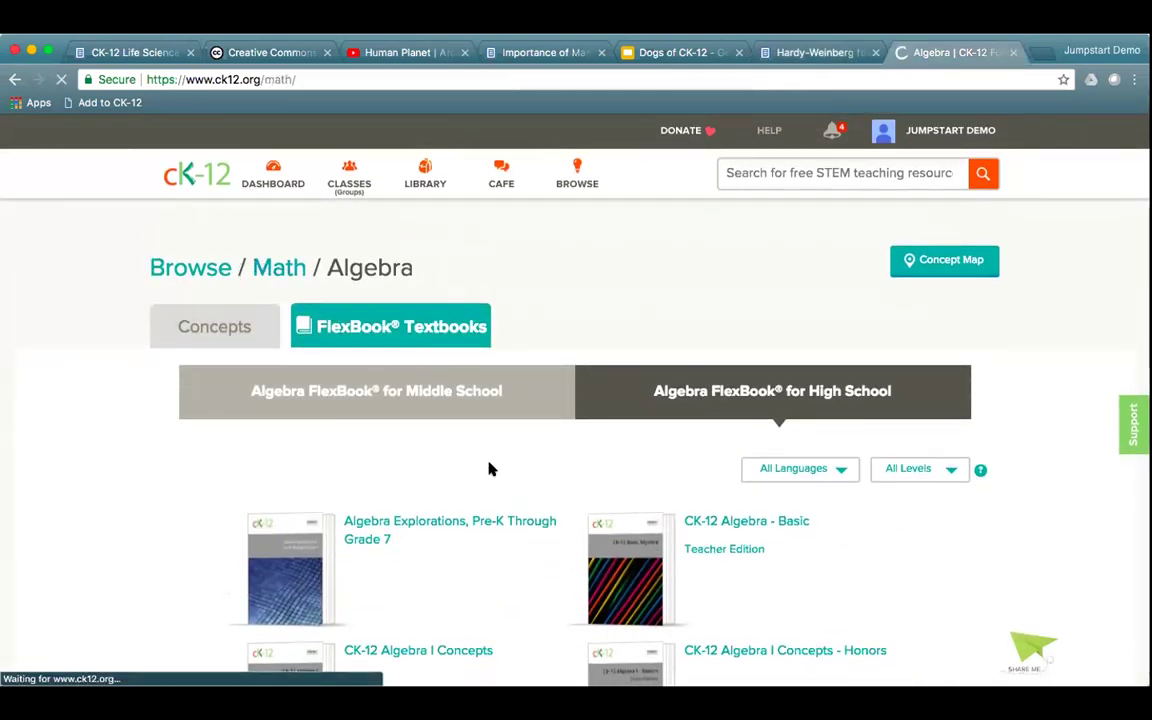
click(268, 515)
click(333, 535)
click(292, 604)
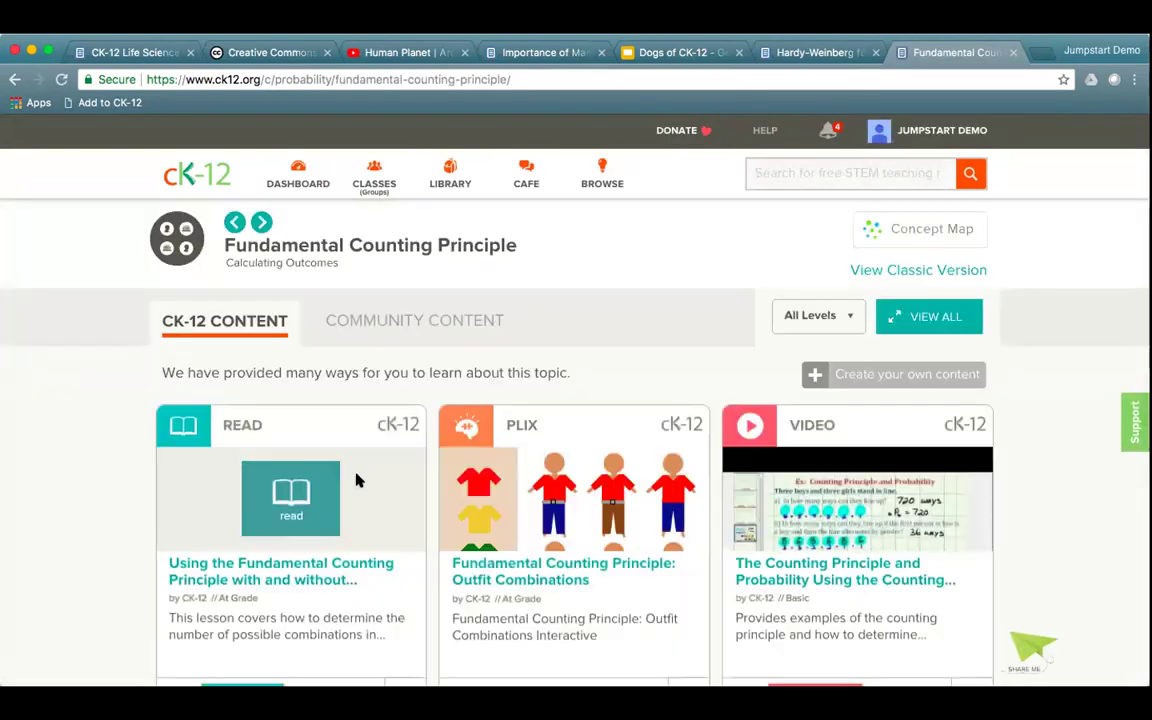
click(424, 321)
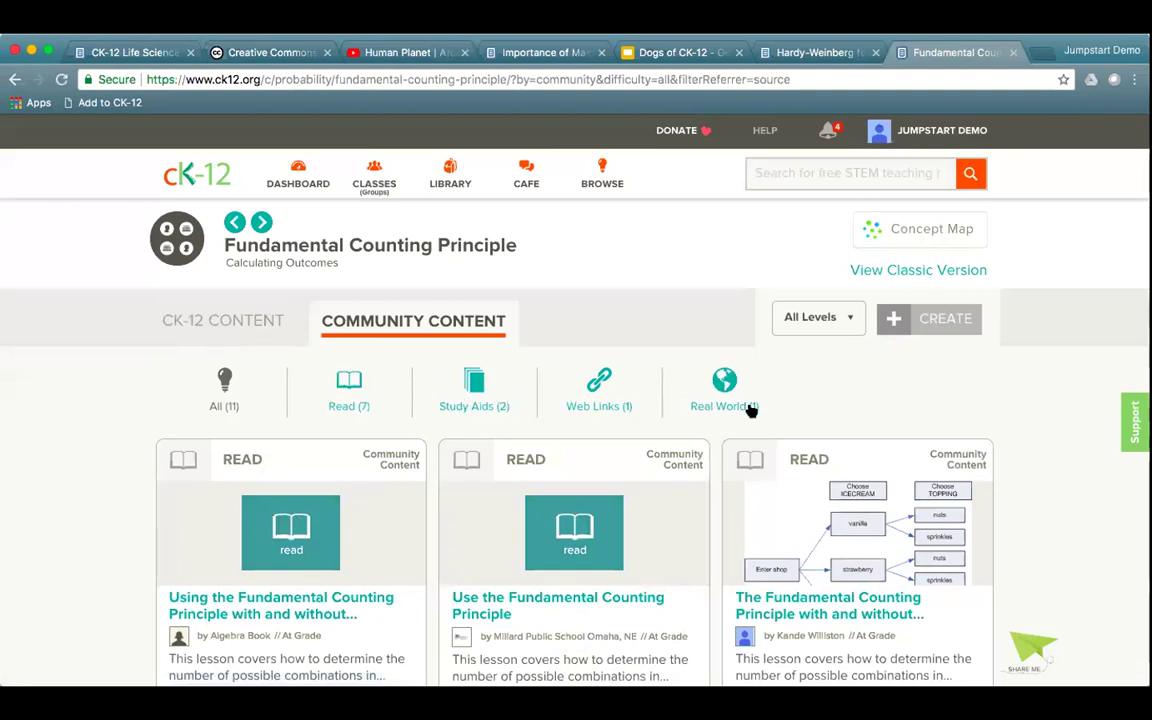
scroll(766, 476, down, 2)
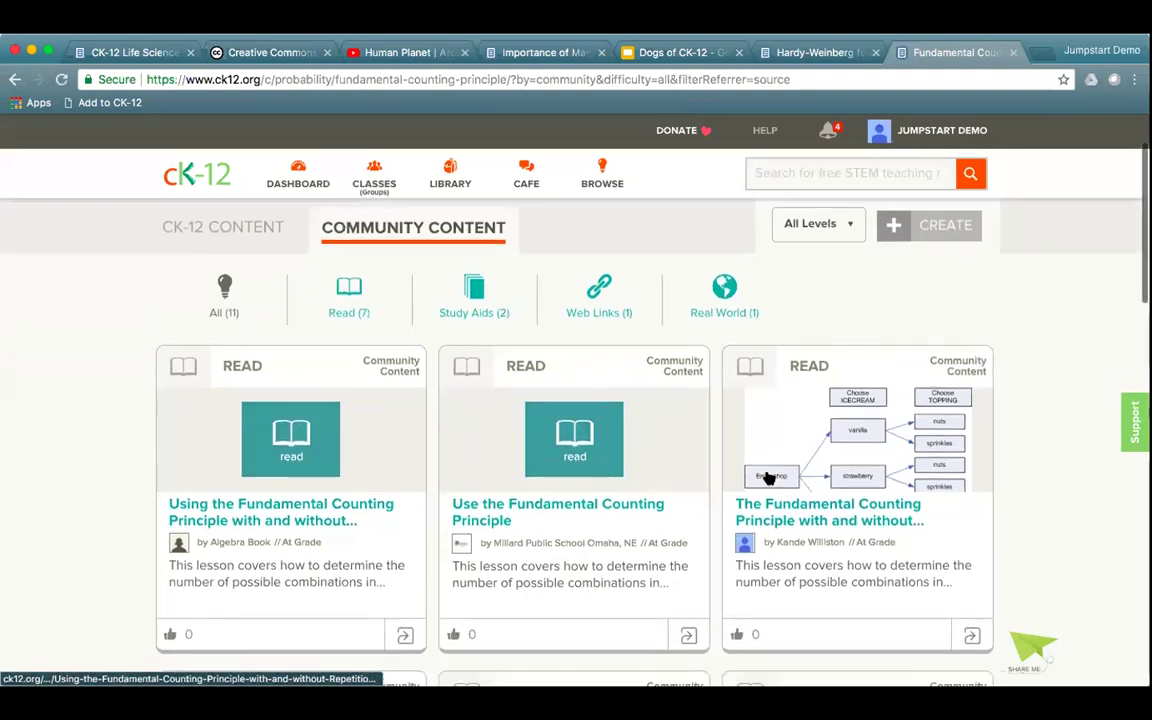
click(566, 511)
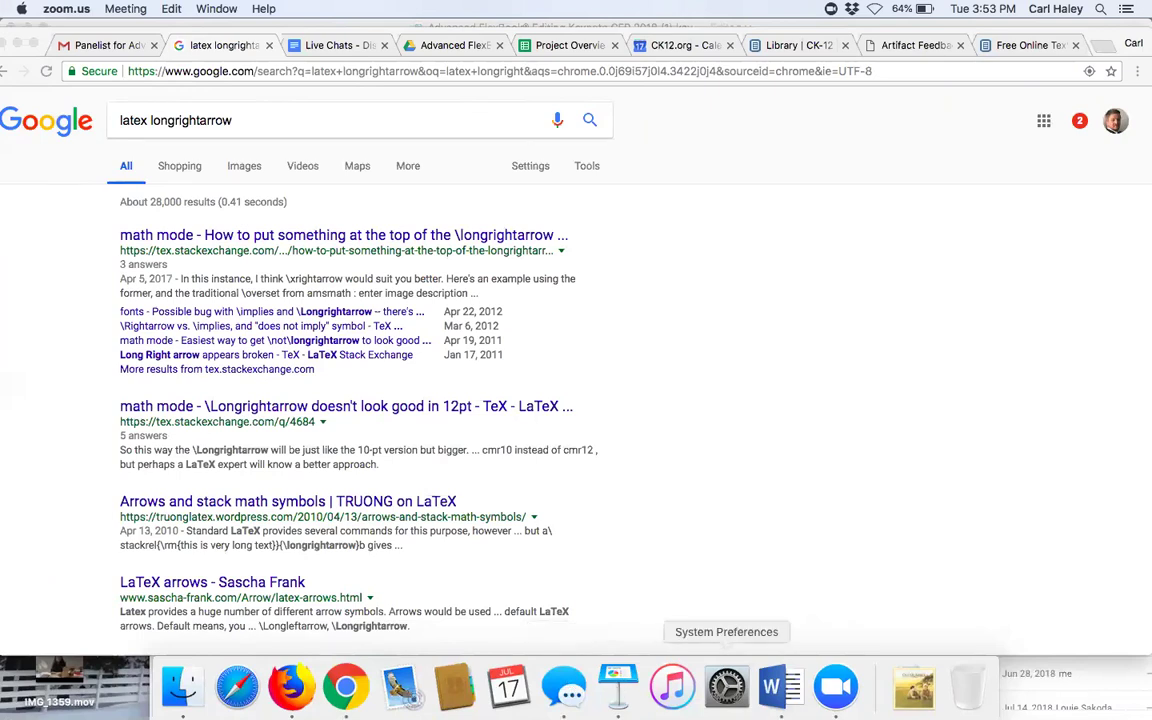
click(17, 45)
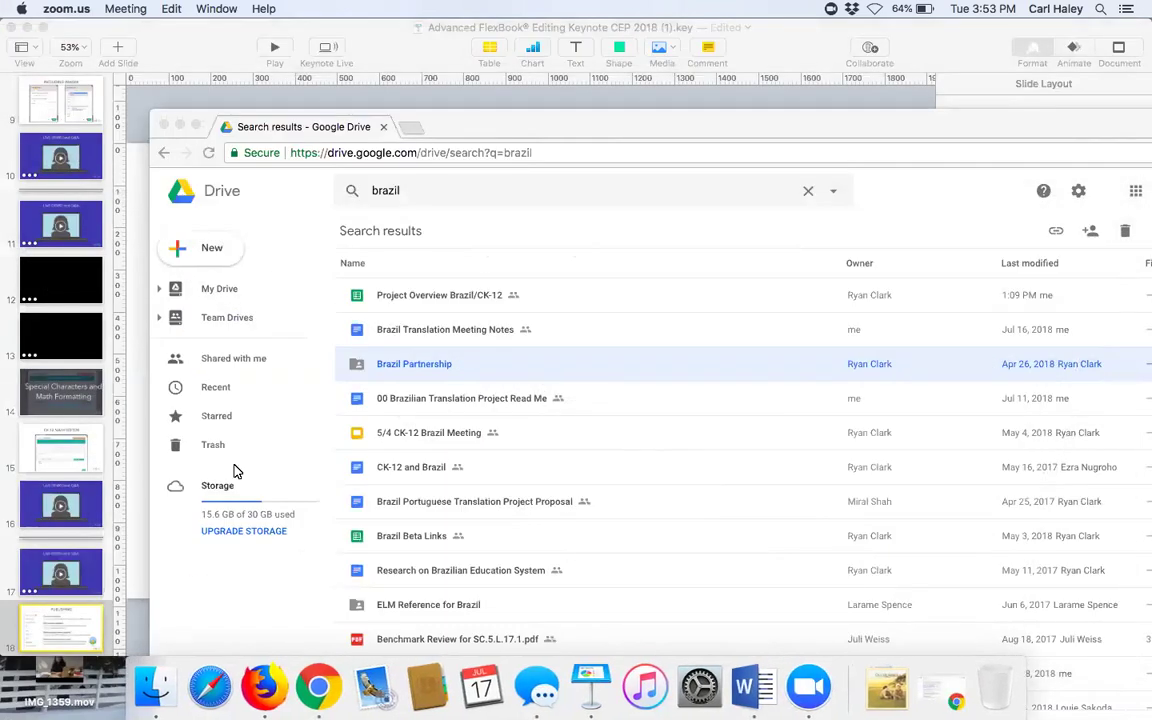
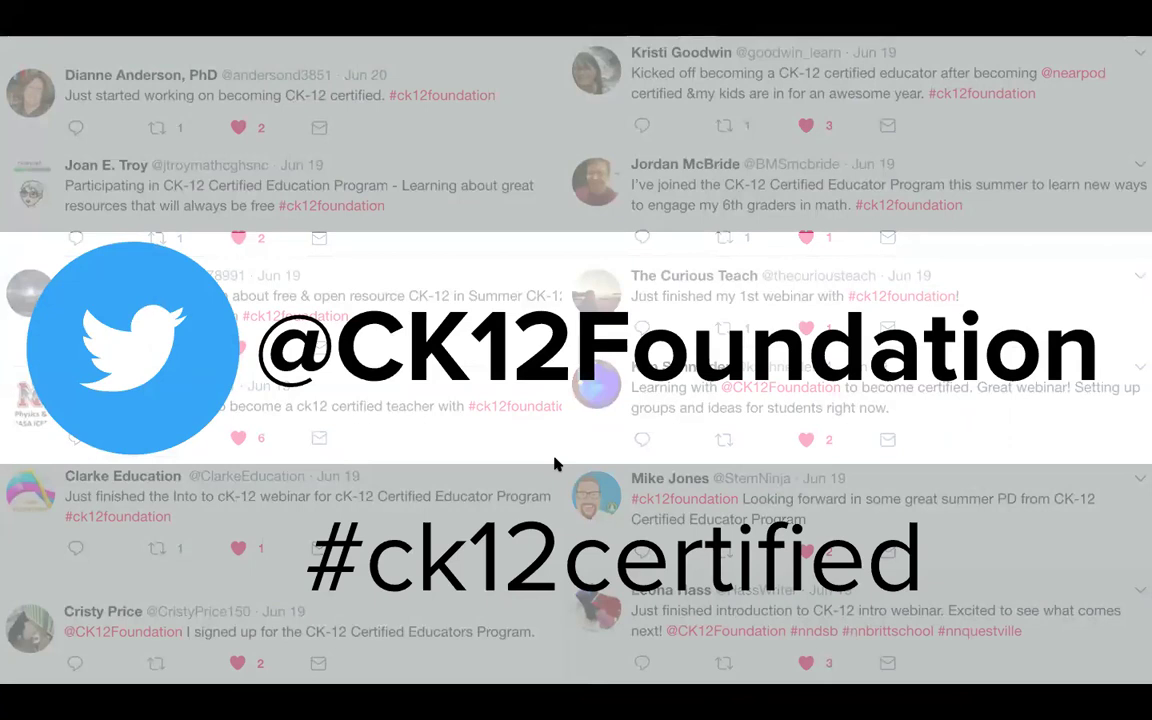
key(Right)
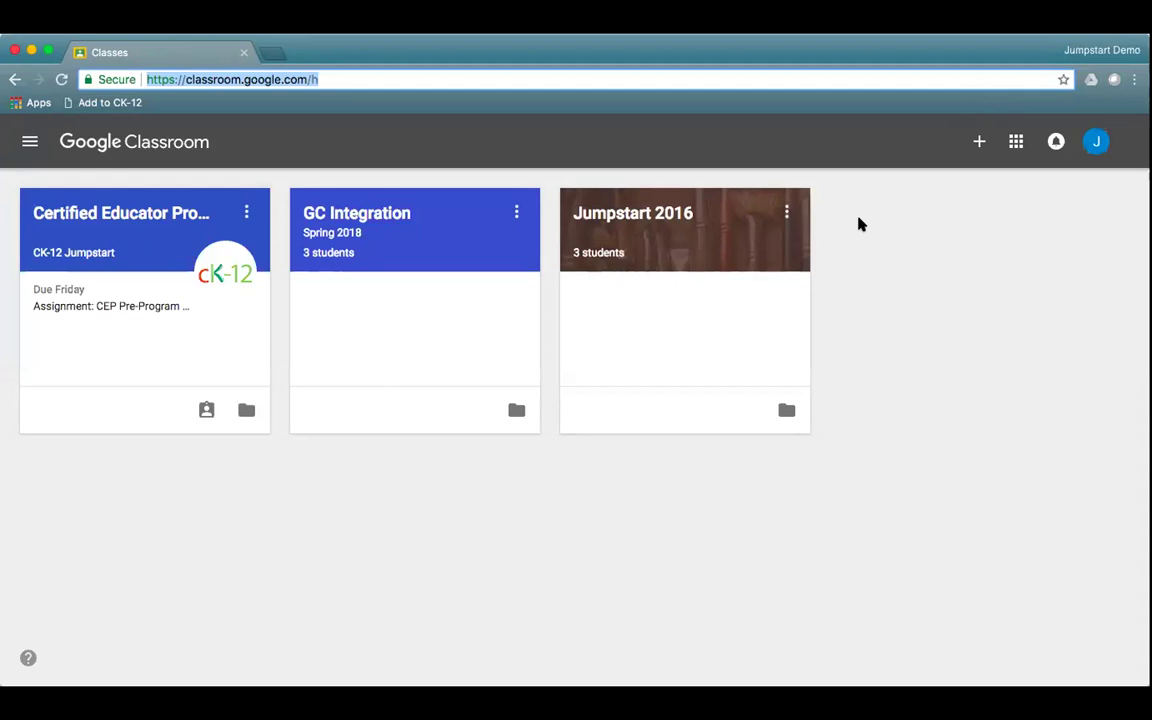
Open the Join class dialog in Google Classroom to view the class code entry, and cancel it
click(979, 143)
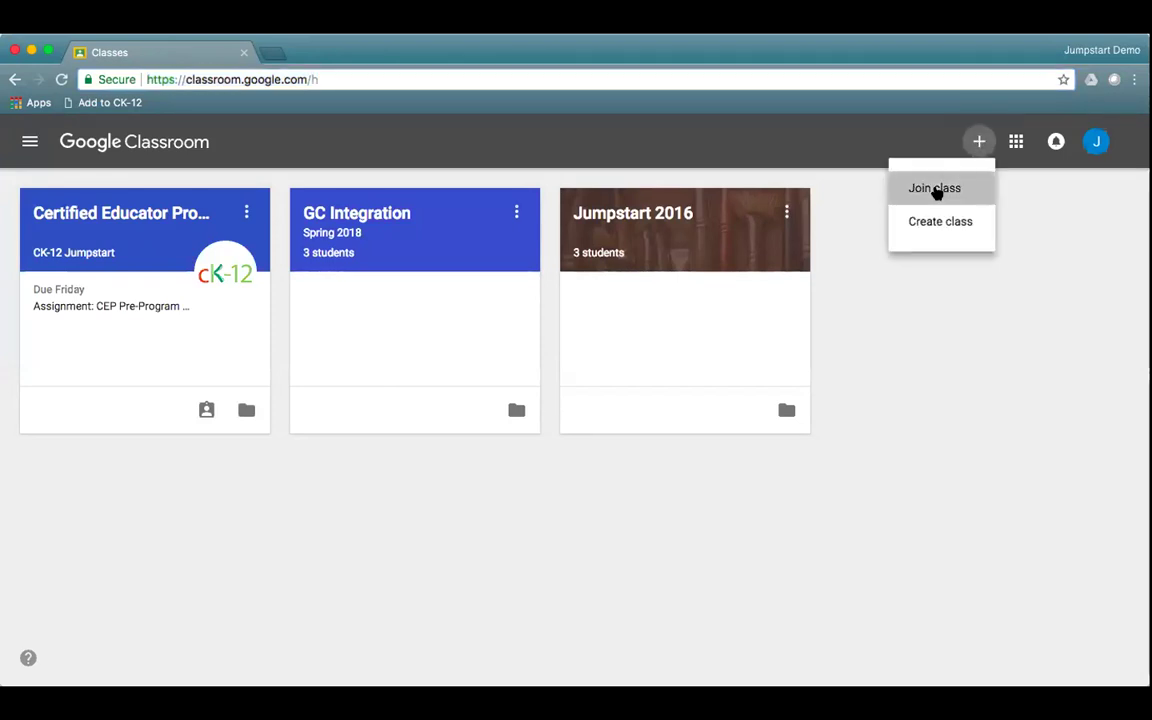
click(935, 188)
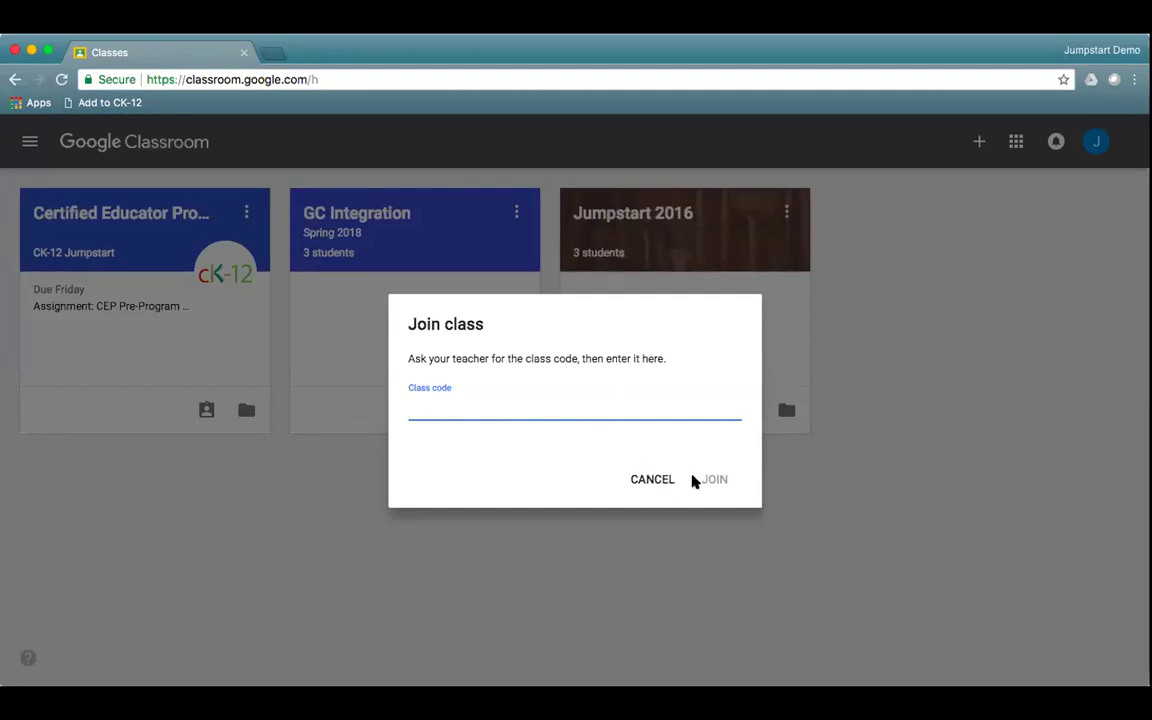
click(652, 479)
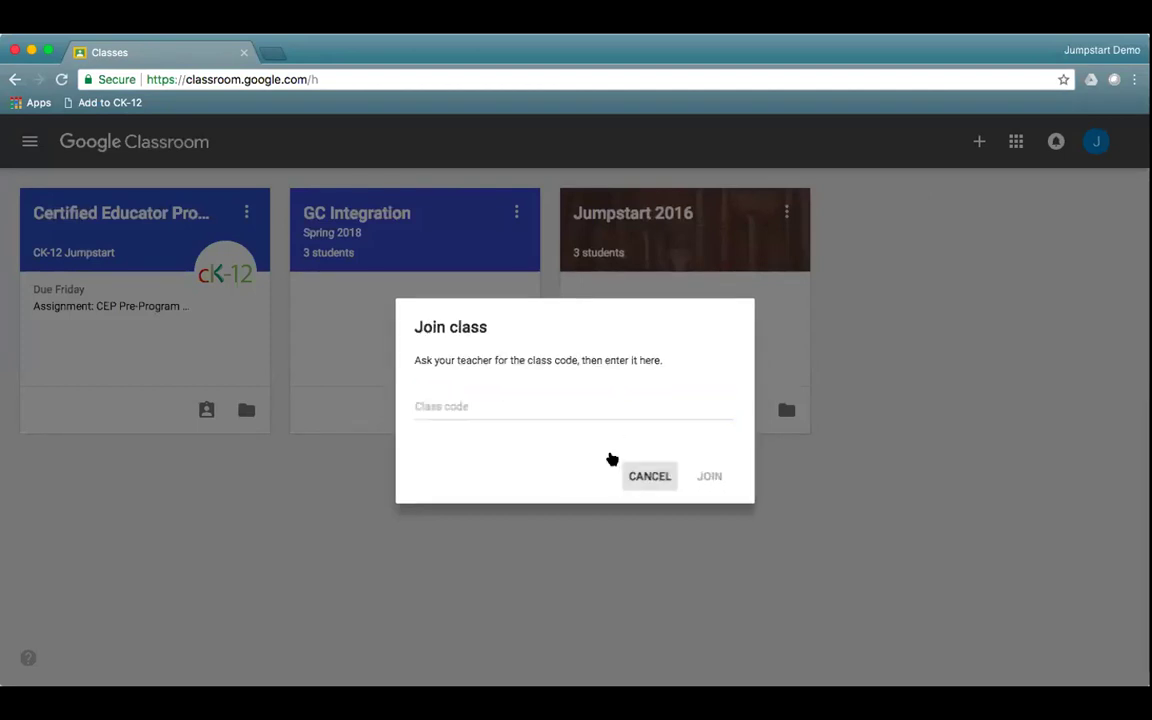
Open the Certified Educator Program 2018 class and go to the resources under its Advanced FlexBook Editing topic
click(120, 213)
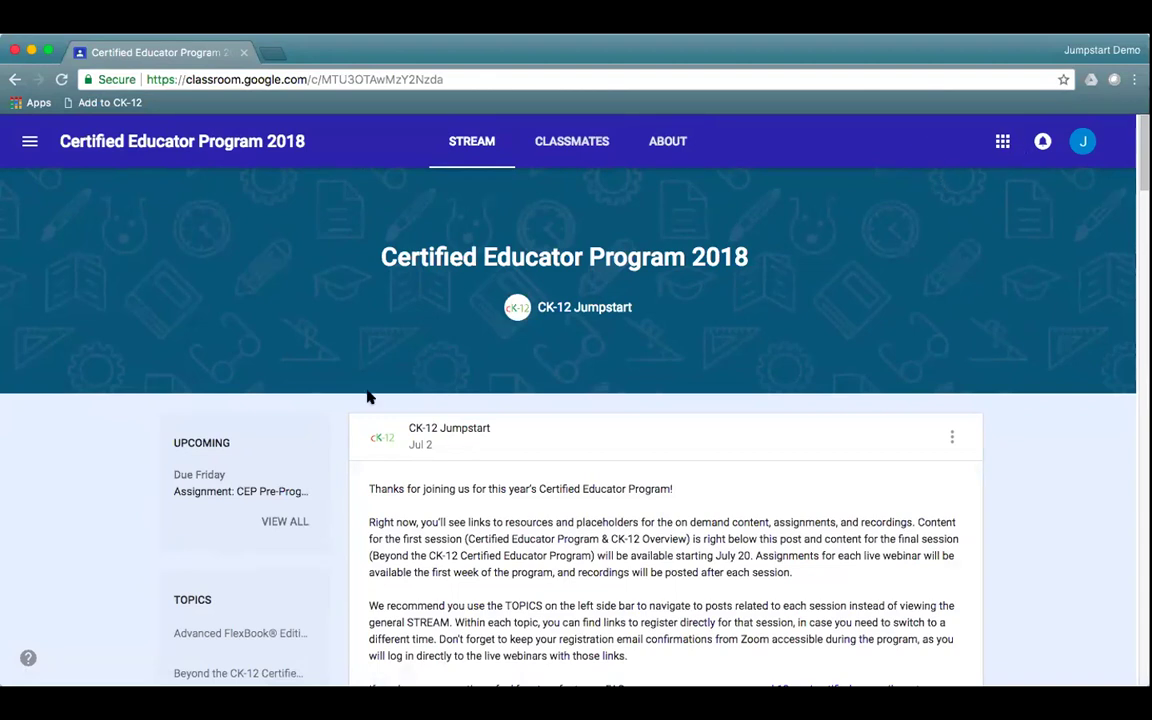
scroll(270, 607, down, 5)
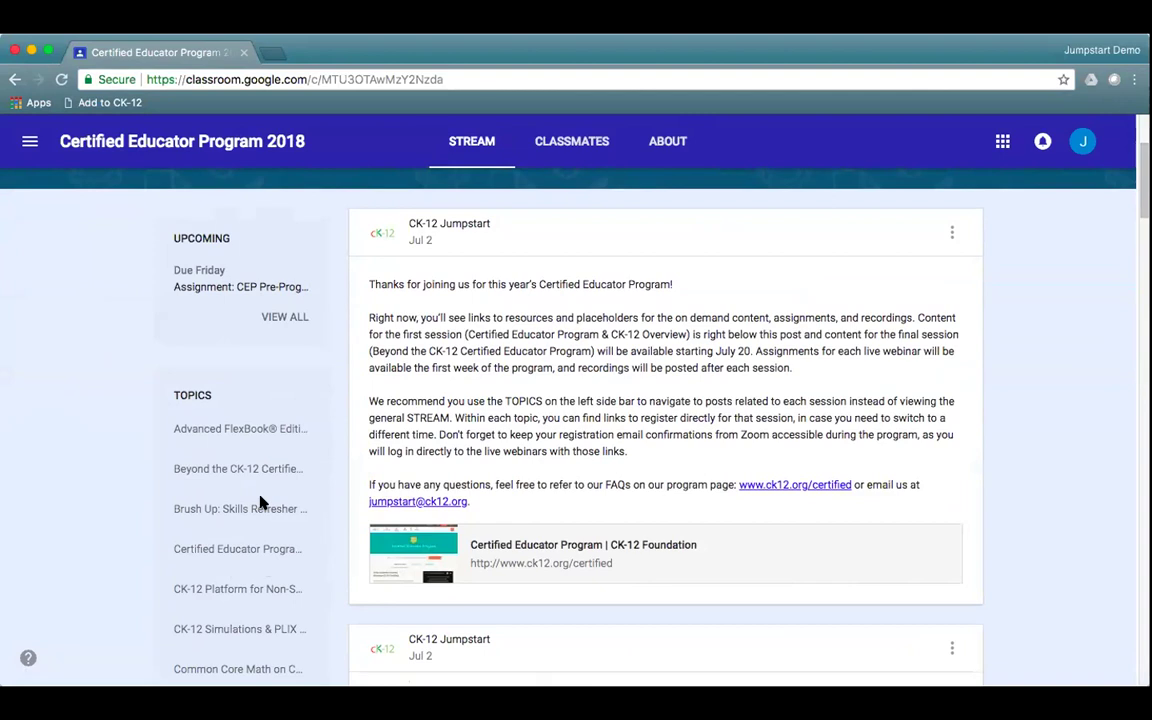
click(240, 428)
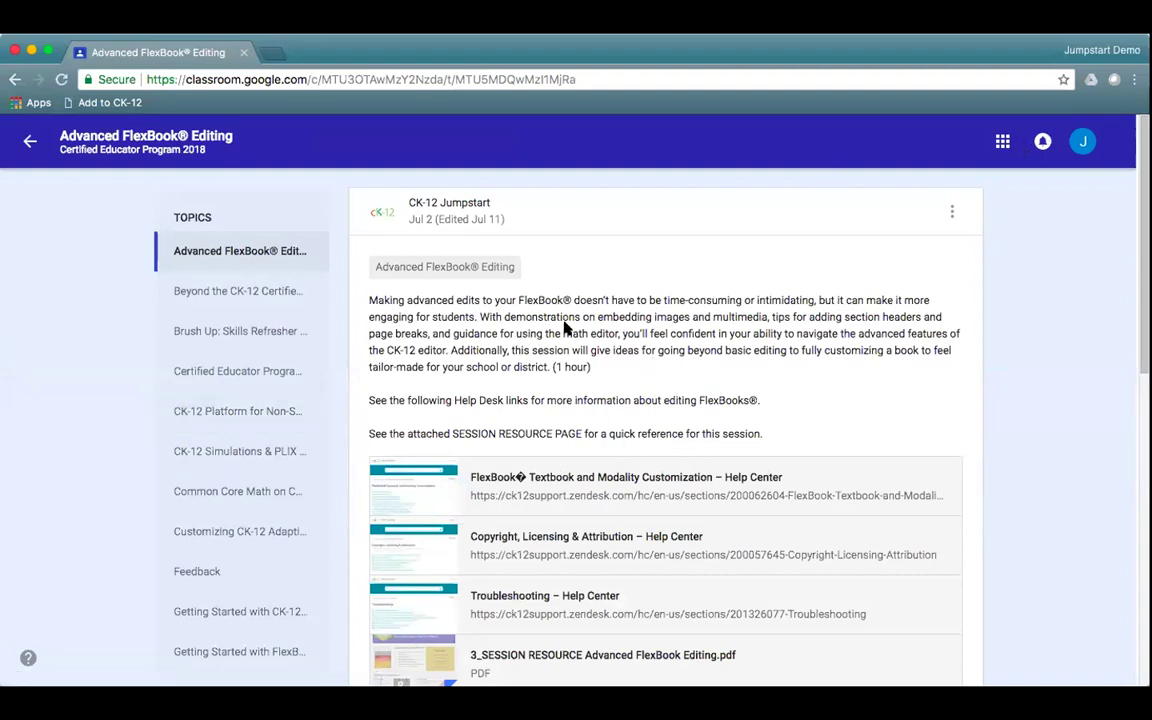
scroll(540, 380, down, 2)
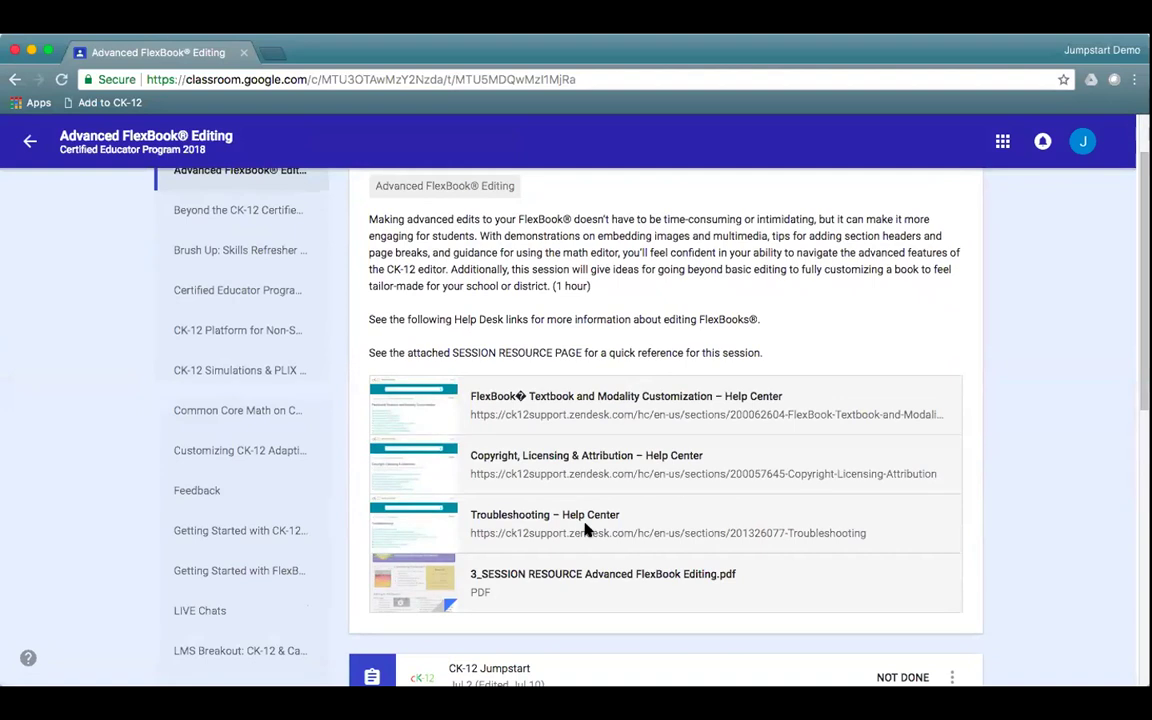
scroll(524, 480, down, 3)
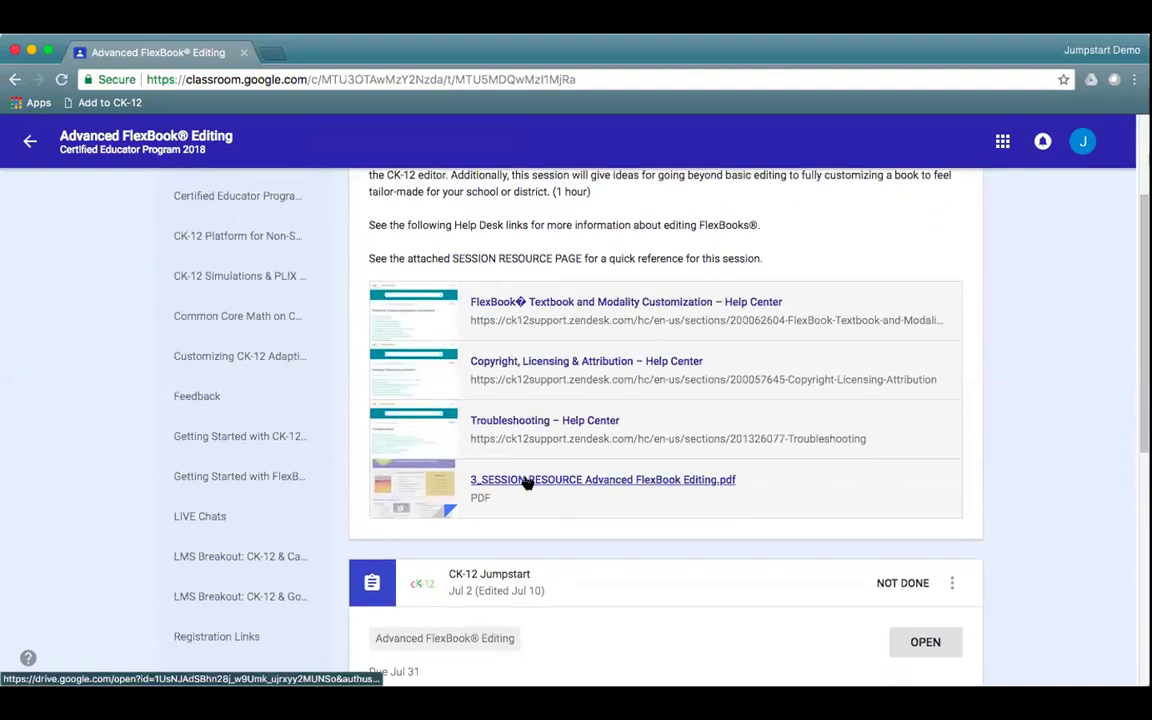
Read through both pages of the attached 3_SESSION RESOURCE Advanced FlexBook Editing.pdf and close the preview
click(527, 481)
scroll(617, 501, up, 3)
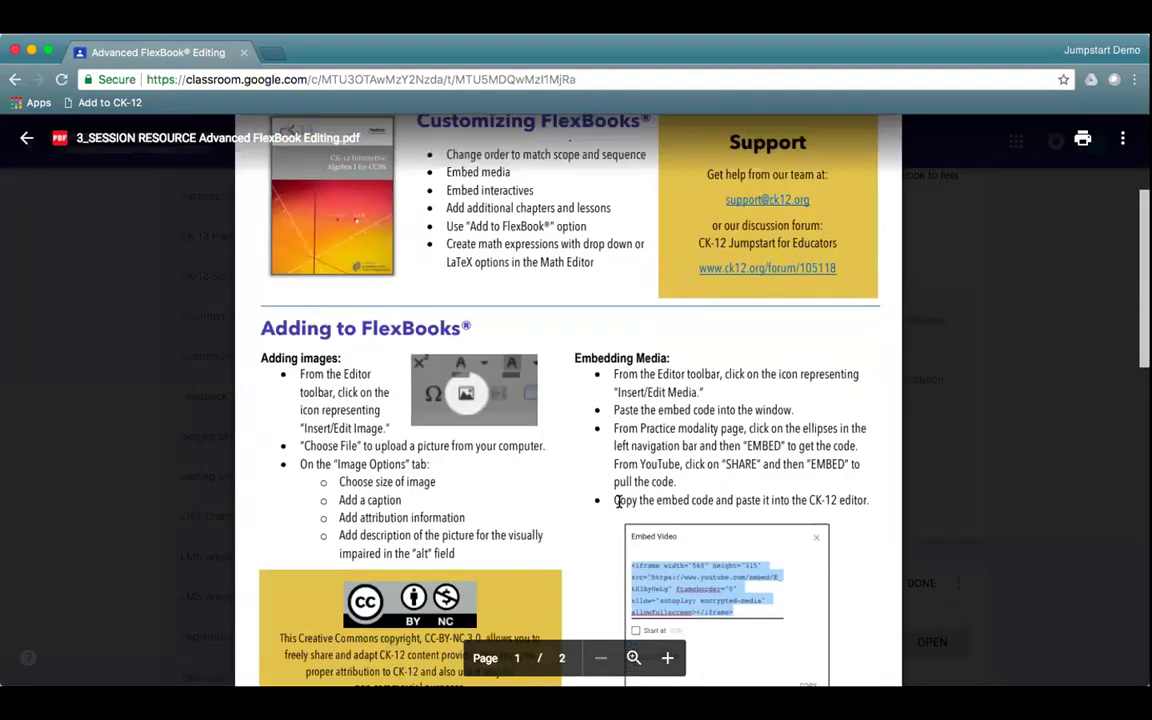
scroll(617, 501, down, 5)
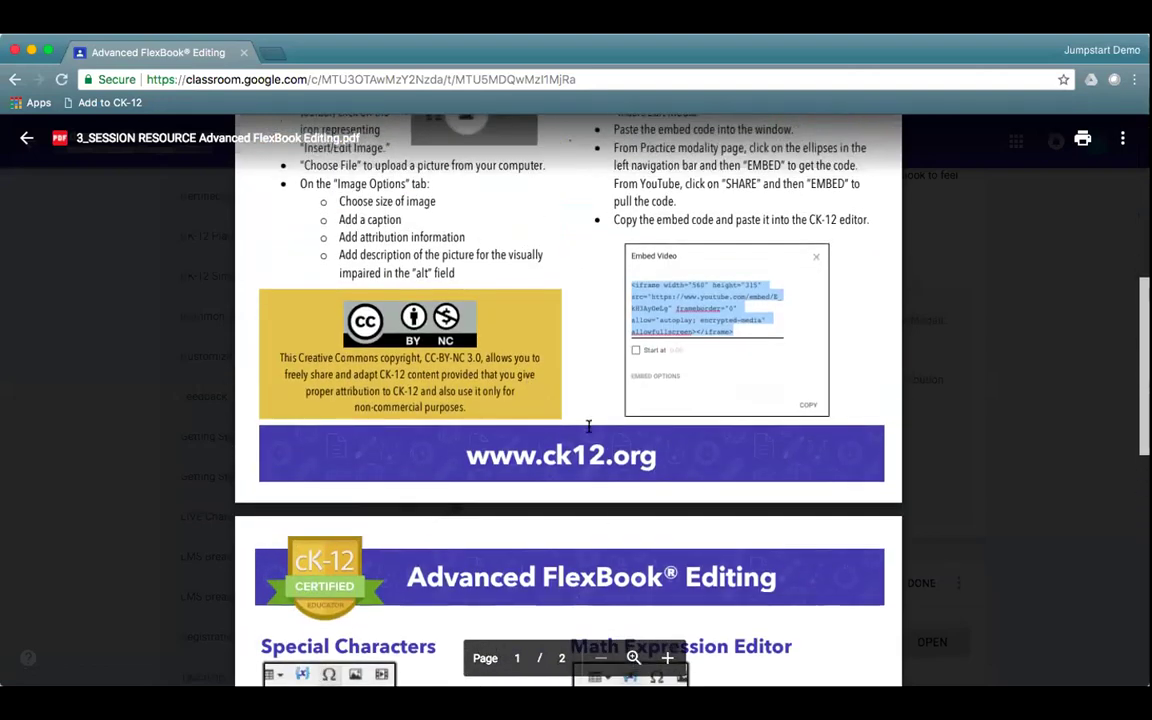
scroll(588, 427, down, 10)
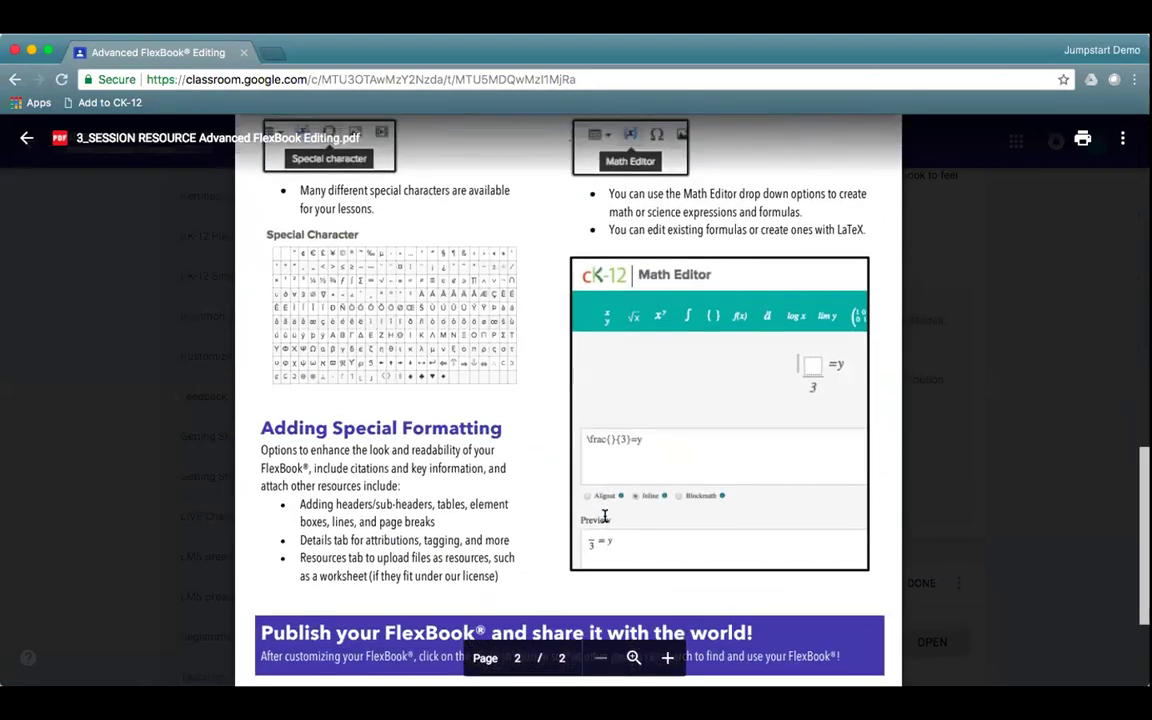
scroll(604, 516, down, 4)
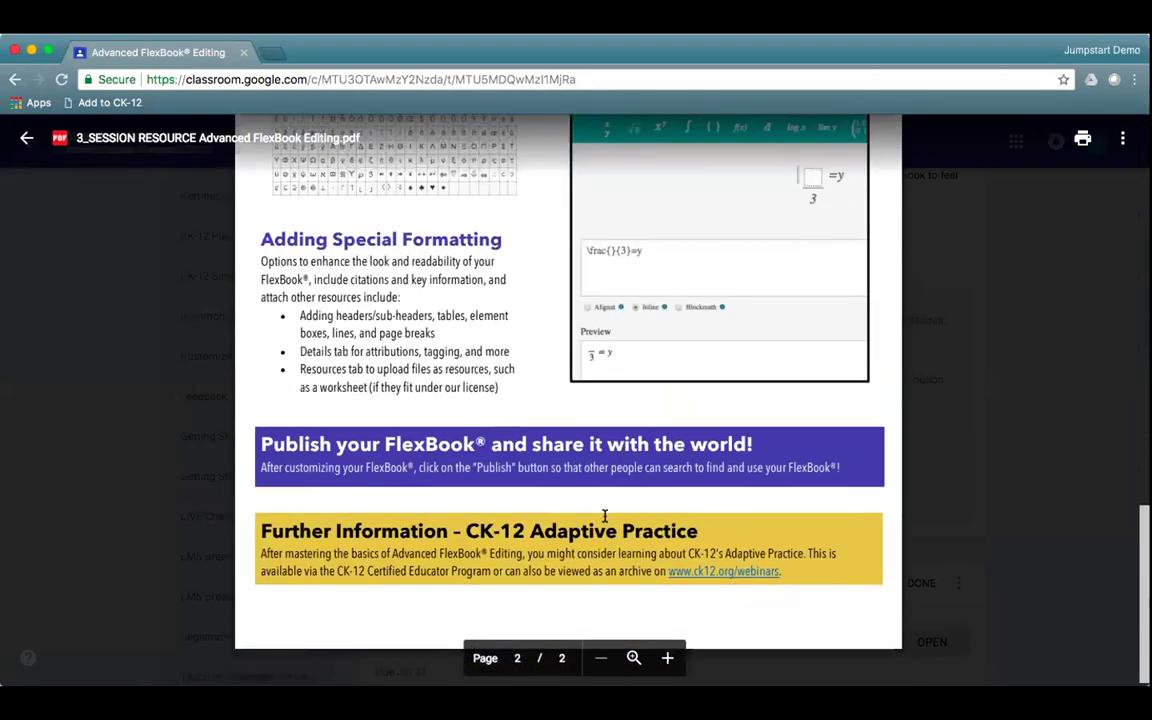
click(26, 138)
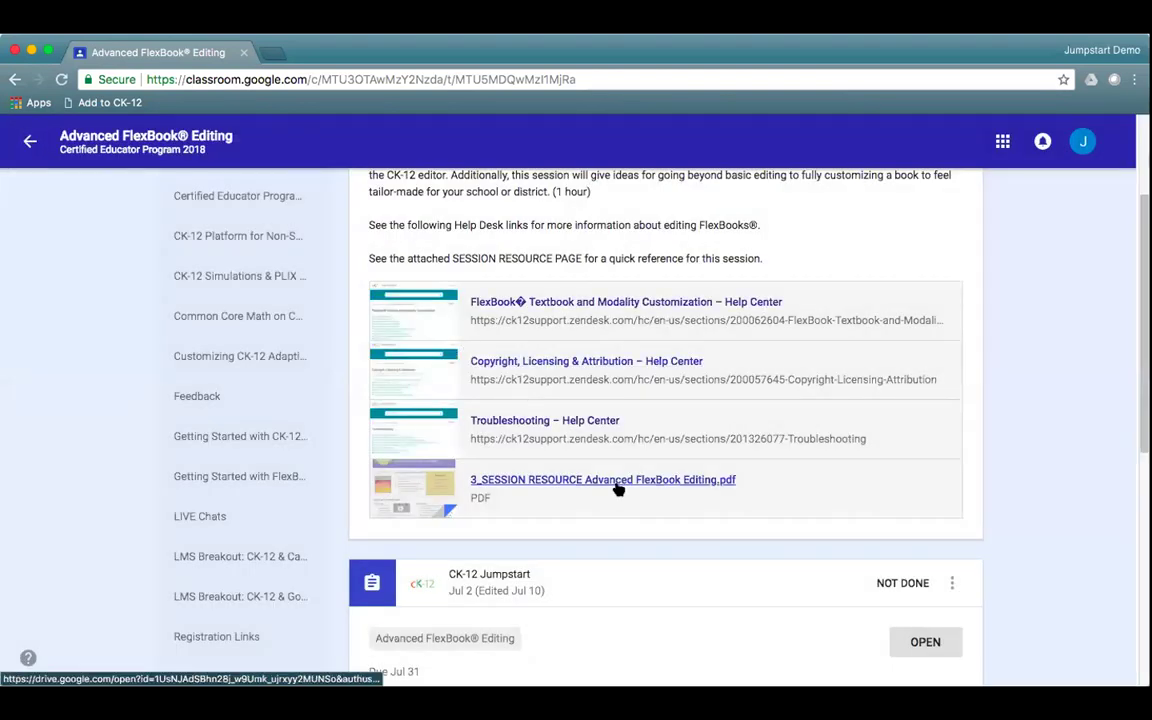
Open the Advanced FlexBook Editing assignment from the topic and launch its attached Google Form
scroll(617, 489, down, 5)
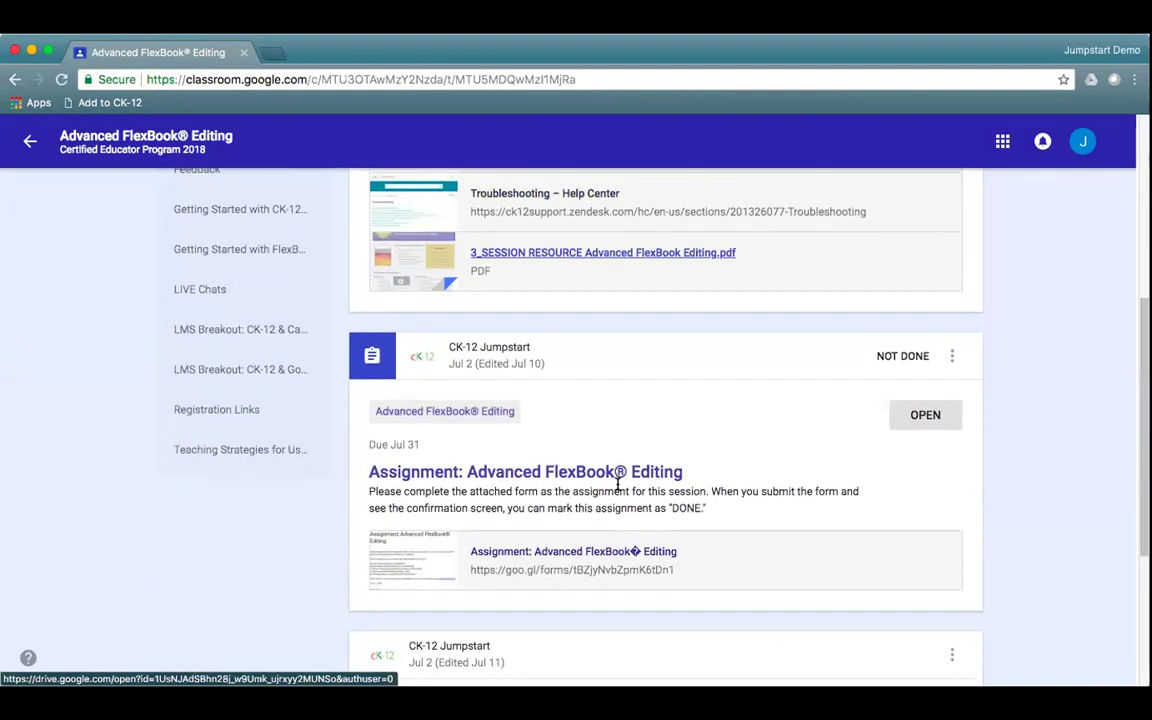
scroll(722, 480, down, 2)
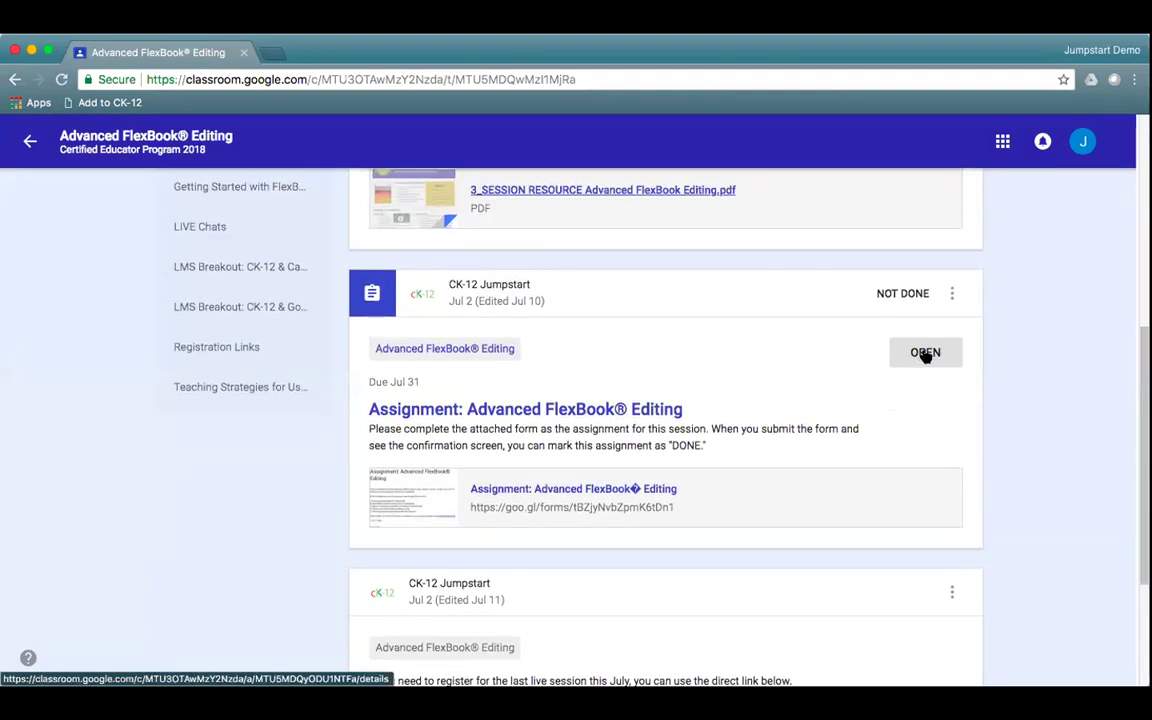
click(925, 353)
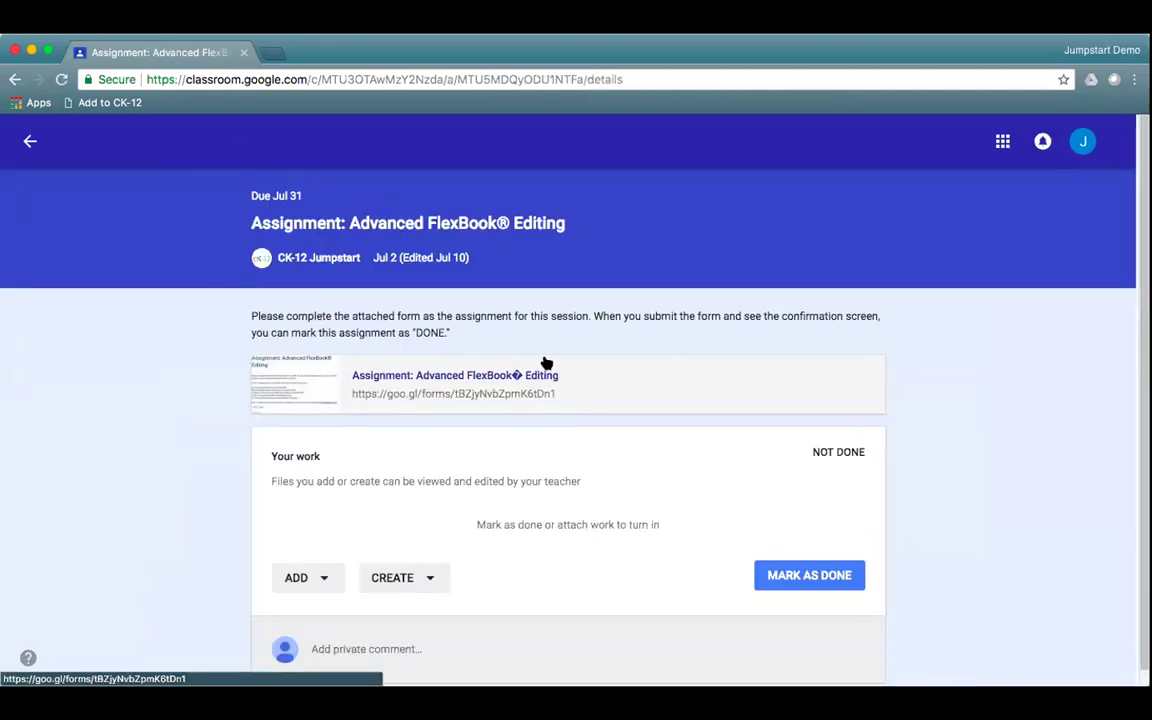
click(476, 378)
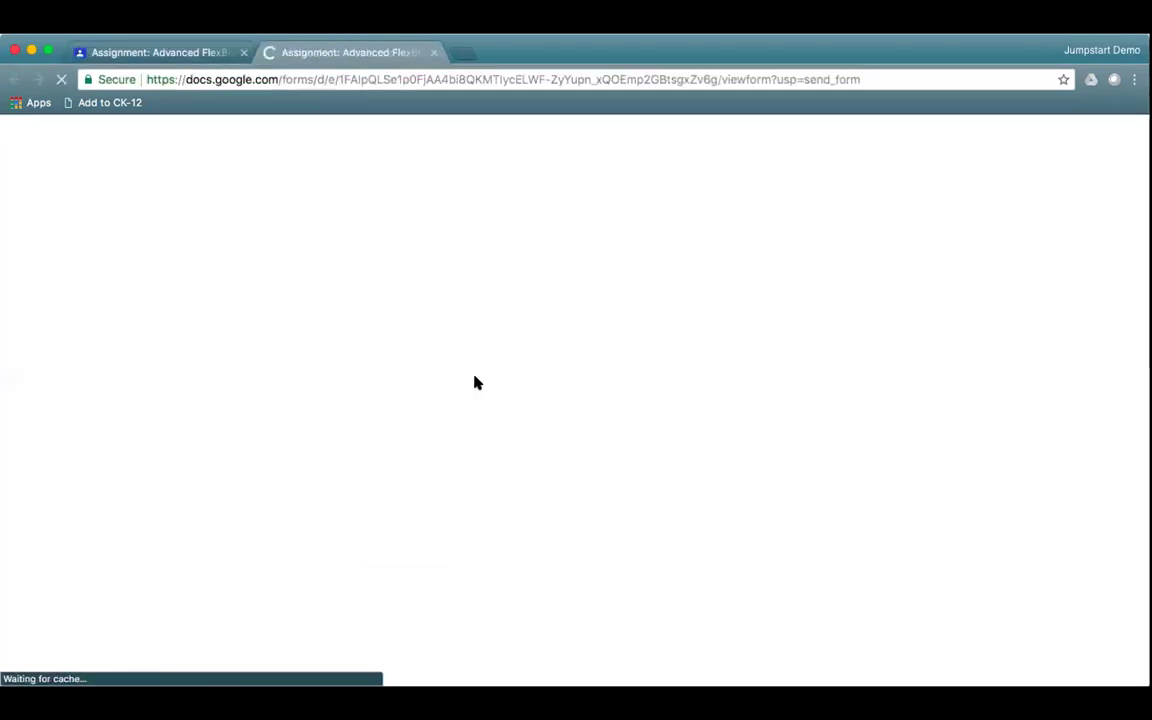
Review the assignment form's instructions, section checklists, and final questions from beginning to end
scroll(524, 437, down, 8)
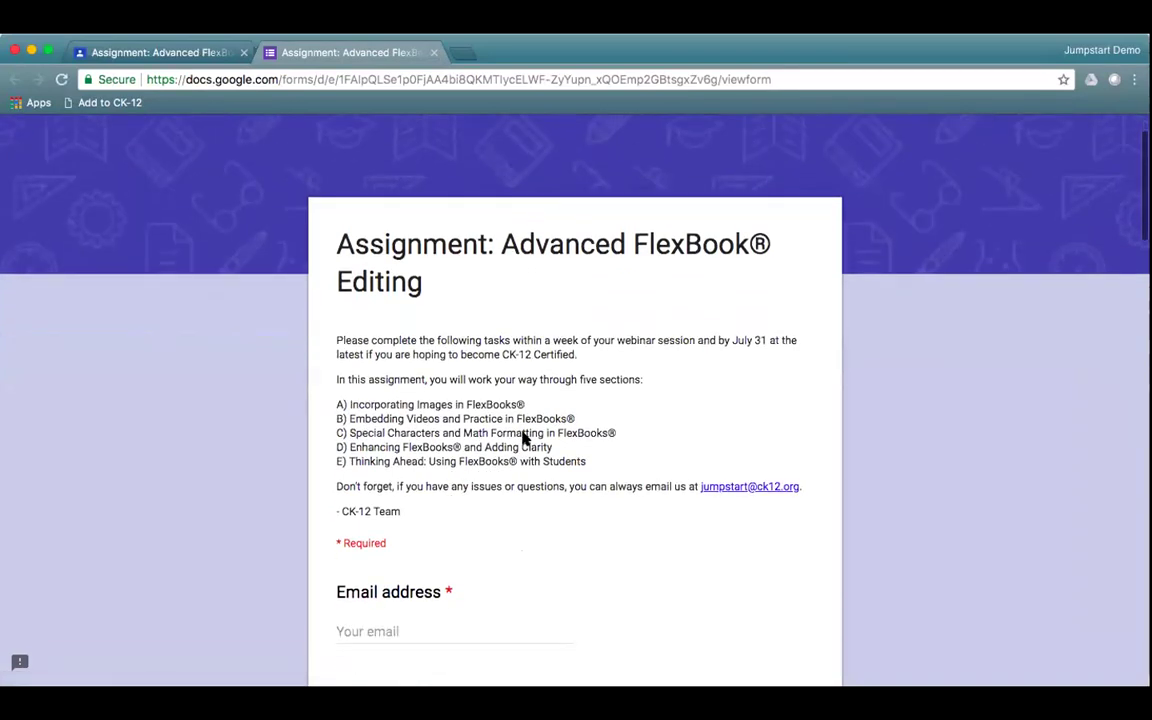
scroll(543, 470, down, 20)
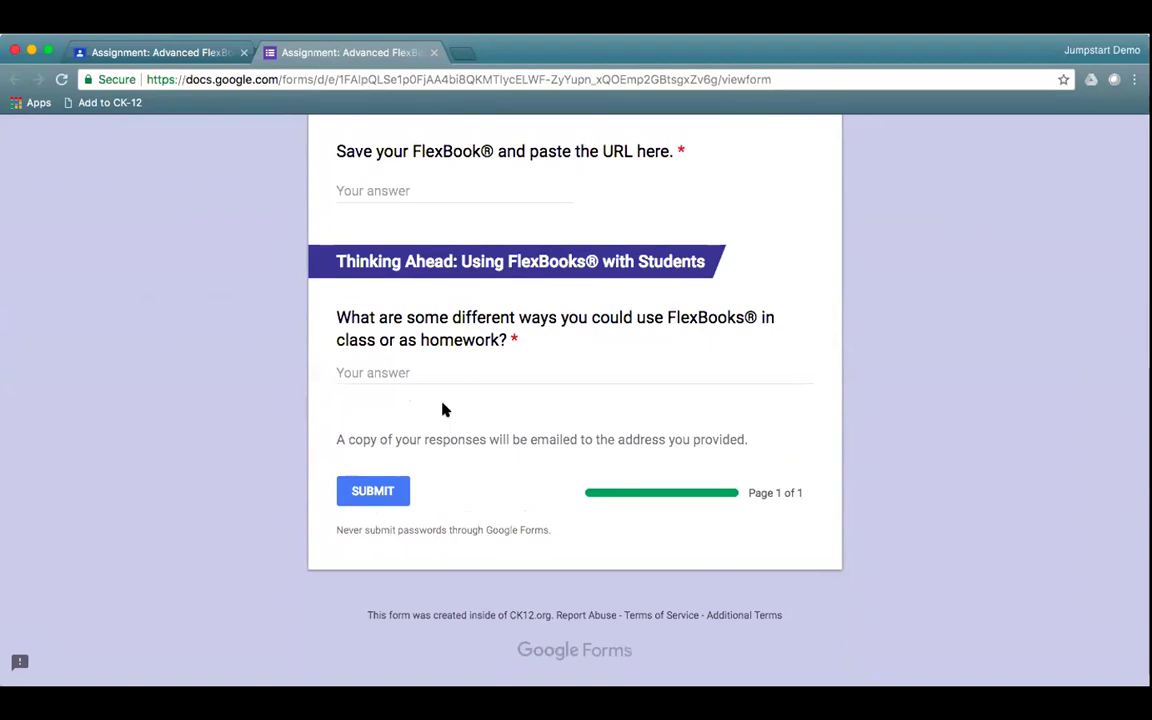
scroll(442, 406, up, 10)
scroll(443, 407, up, 15)
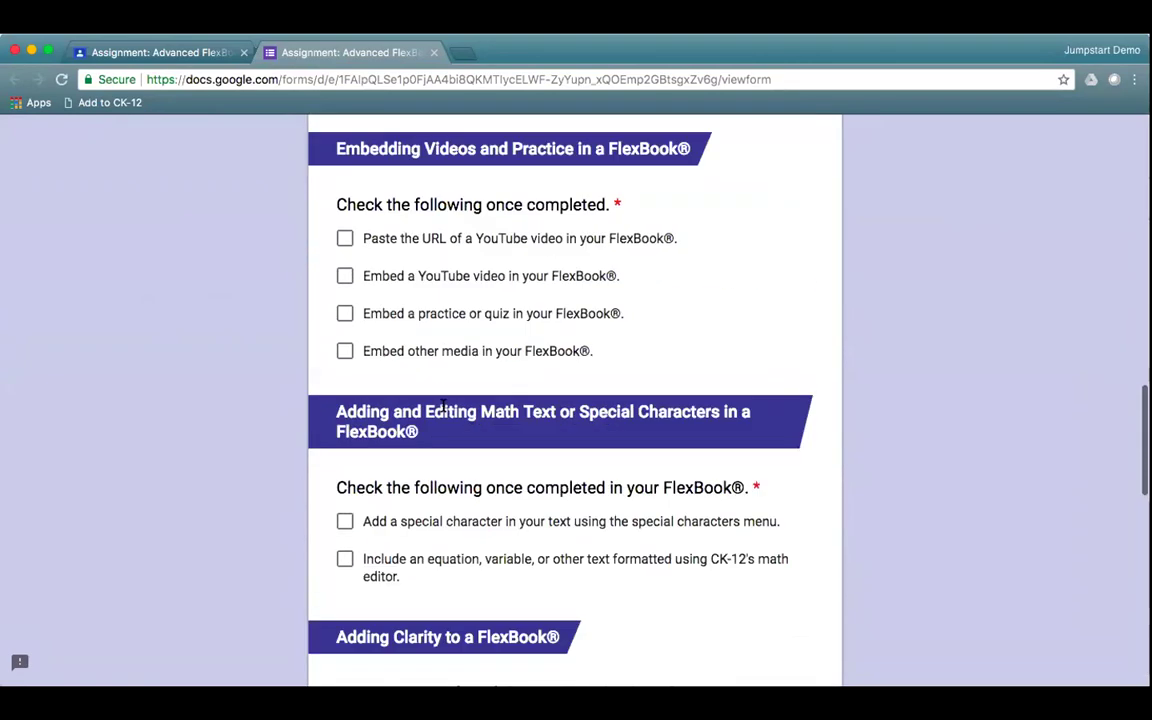
scroll(443, 408, down, 20)
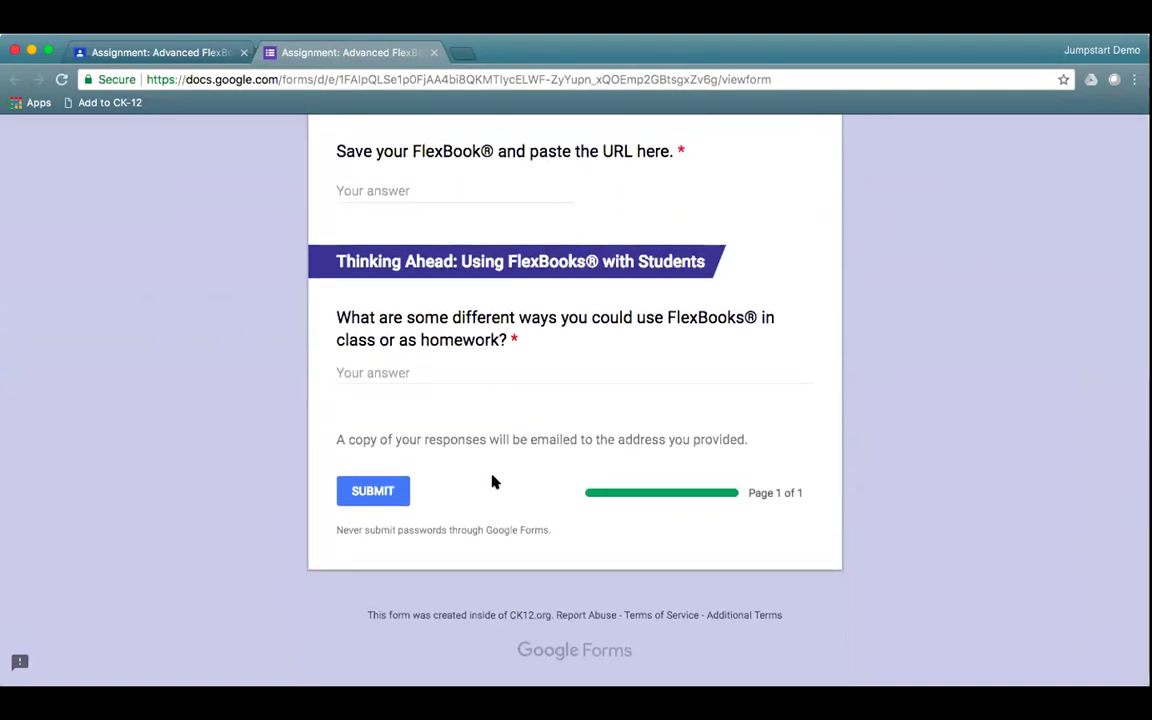
scroll(492, 482, up, 1)
scroll(492, 482, up, 20)
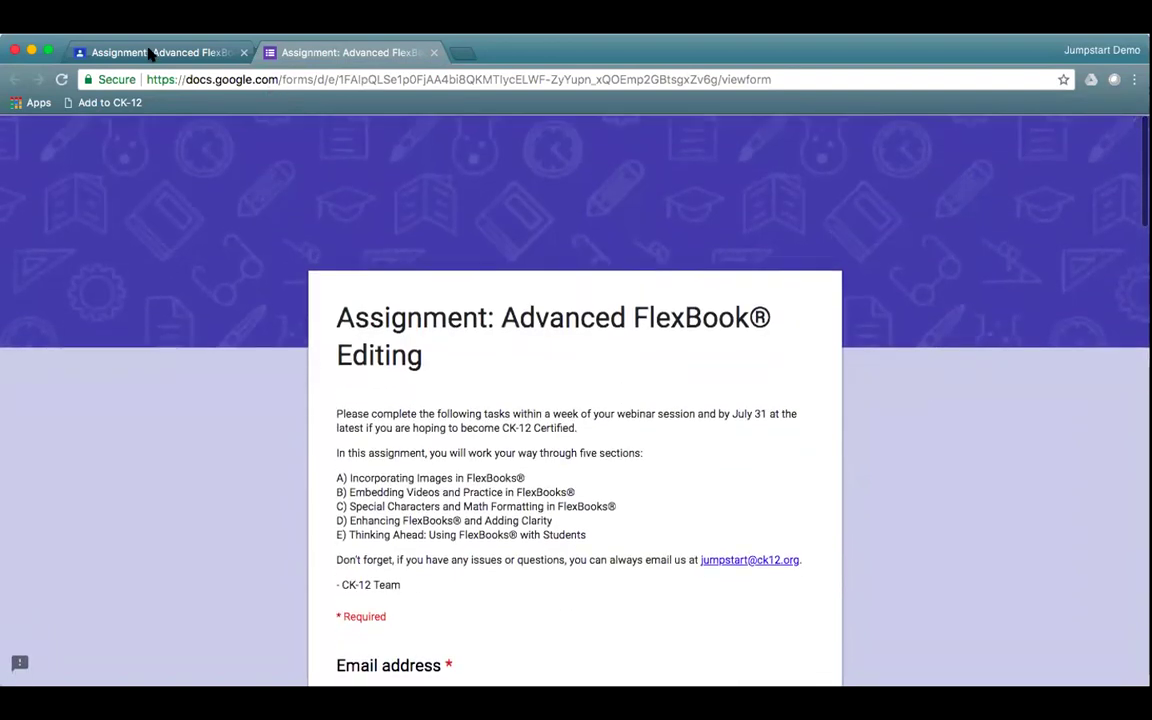
Return to the Advanced FlexBook Editing assignment in Google Classroom and mark it as done without attached work
click(150, 54)
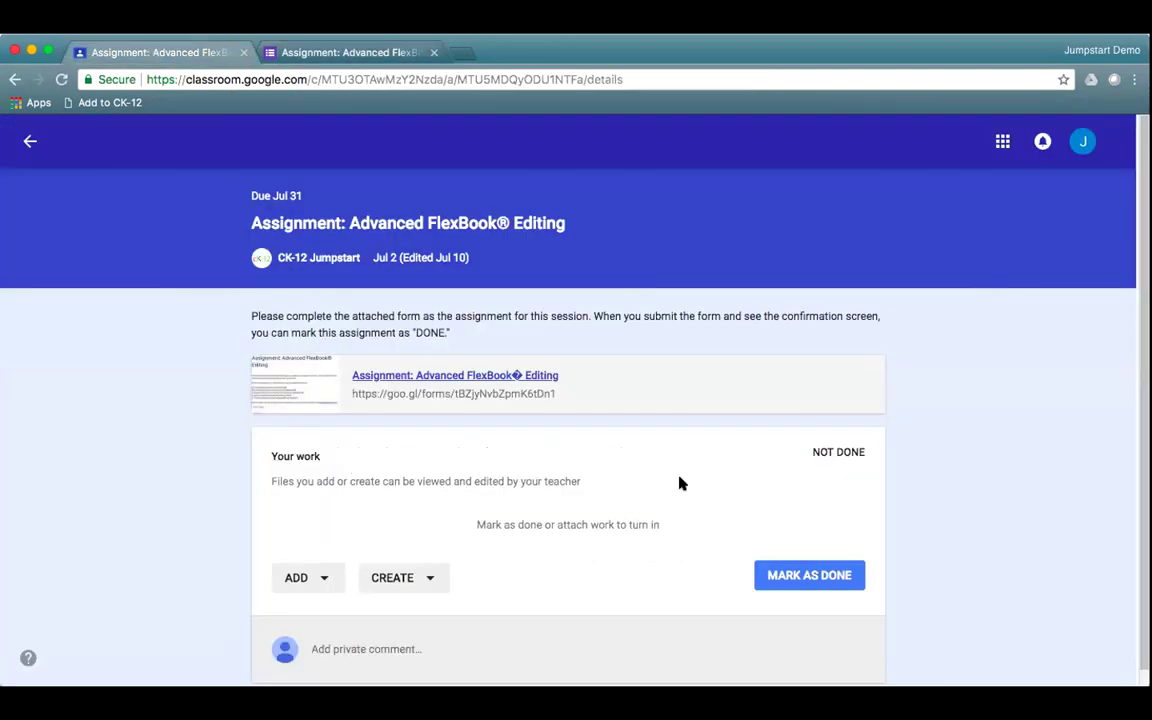
click(812, 577)
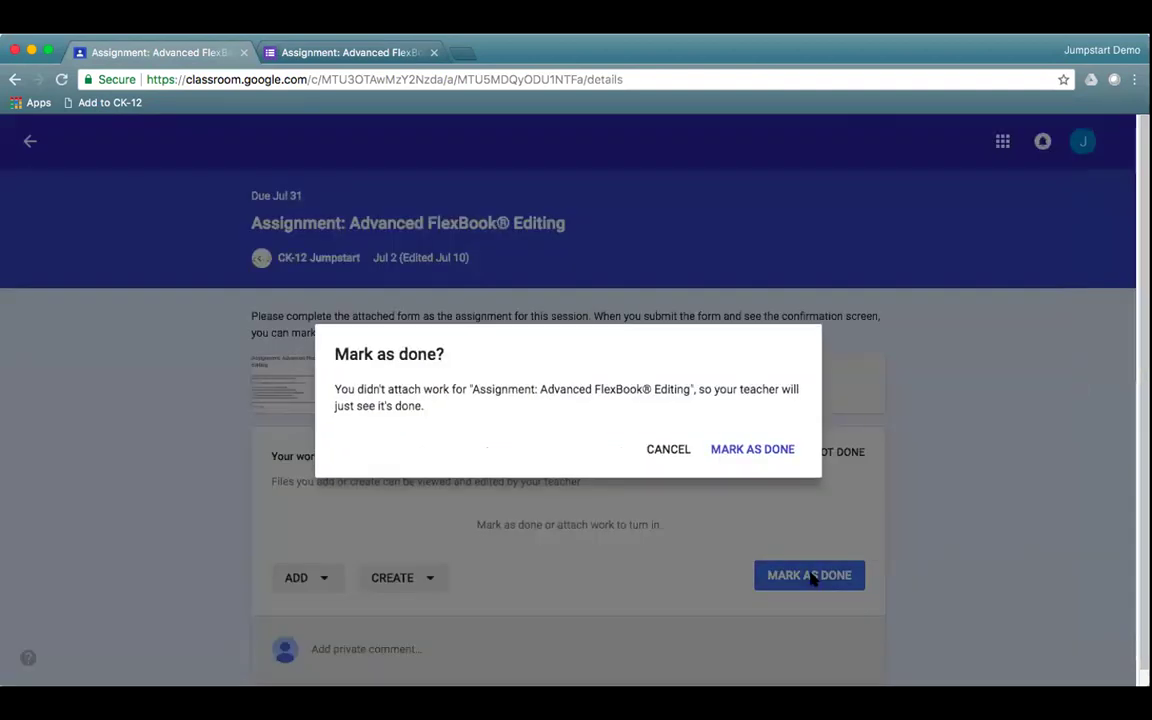
click(755, 451)
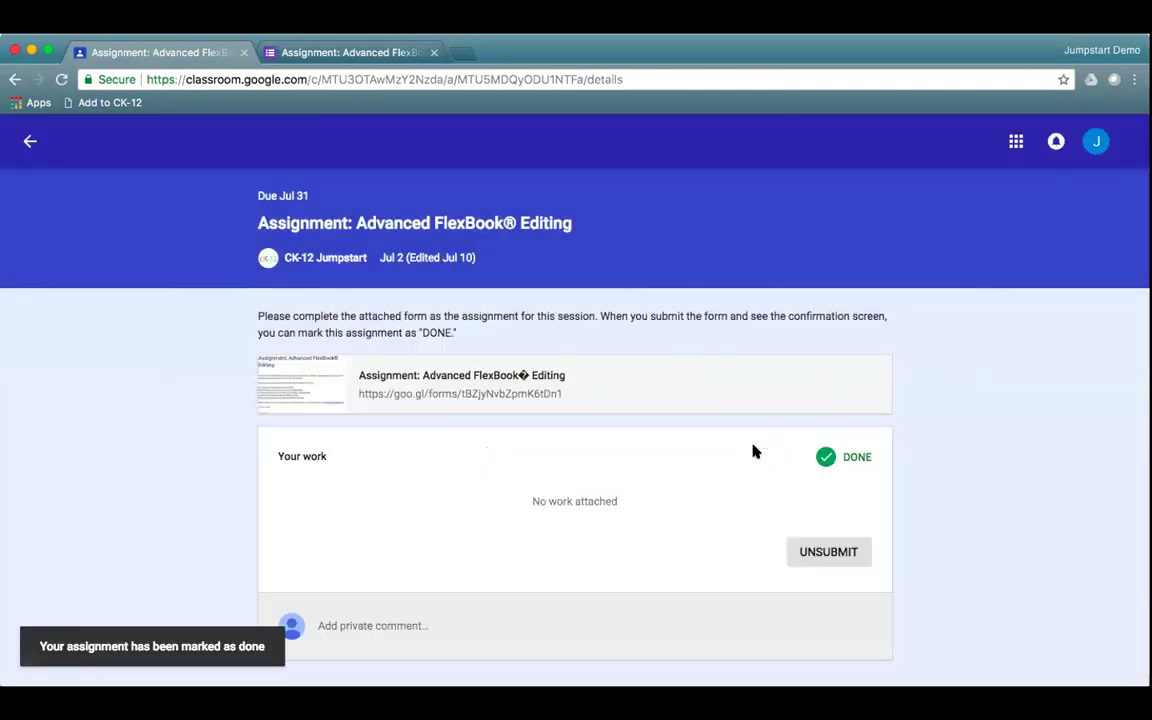
Go back to the class stream, reopen the Advanced FlexBook Editing topic, and review its assignment, registration, and webinar recording posts
click(30, 143)
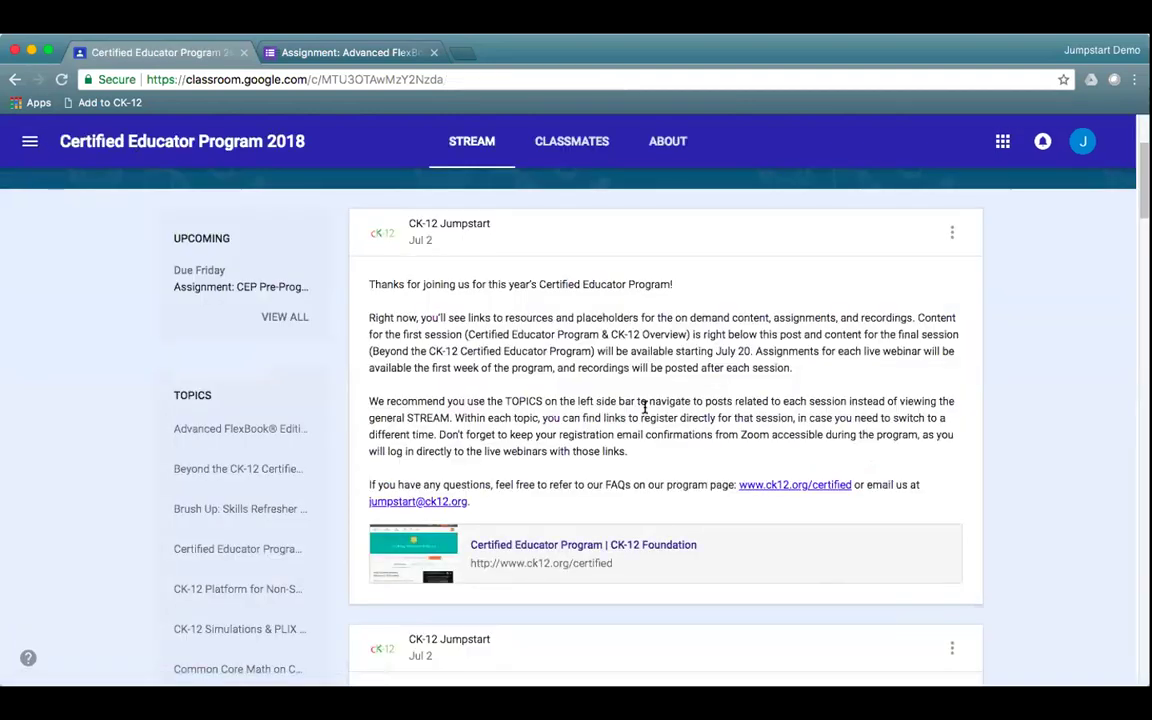
scroll(644, 407, down, 2)
scroll(645, 405, down, 10)
scroll(650, 414, up, 6)
scroll(650, 414, down, 1)
scroll(430, 345, up, 4)
click(258, 243)
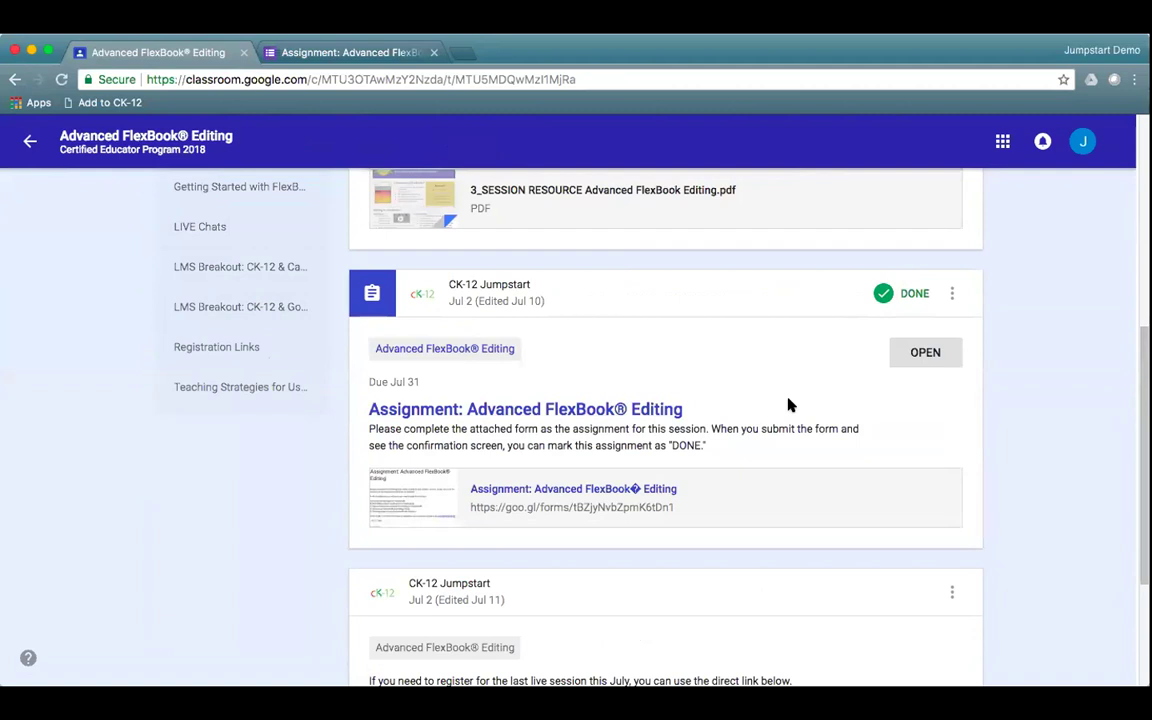
scroll(789, 404, down, 5)
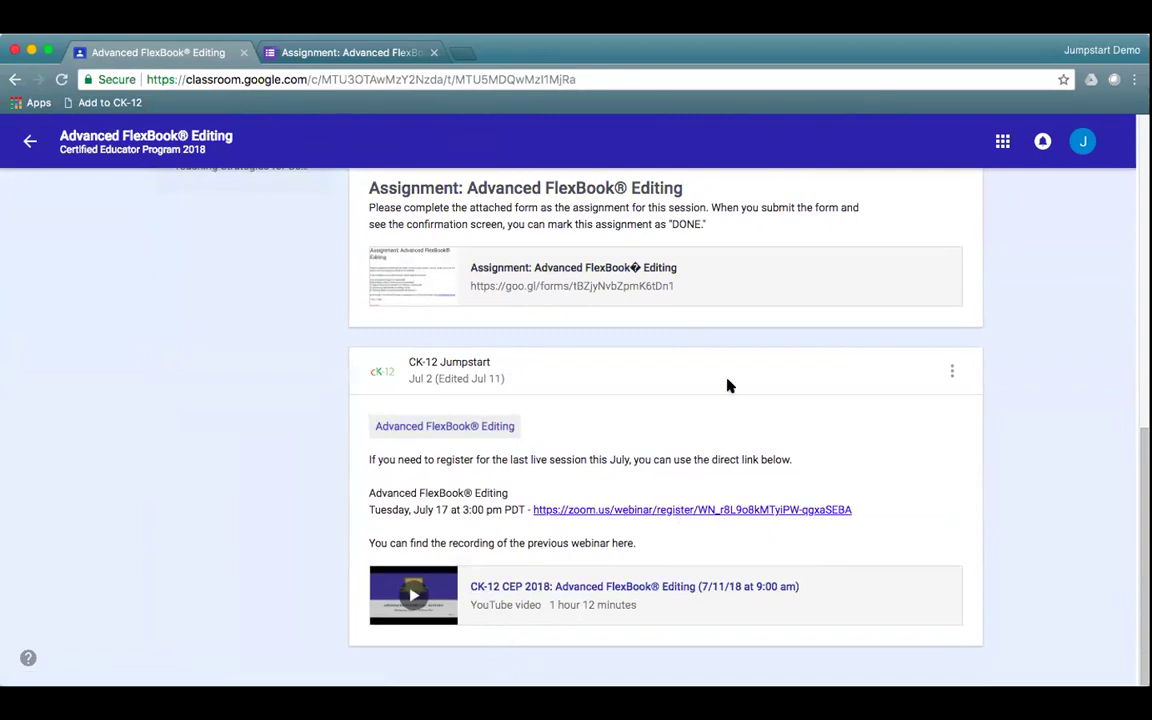
scroll(727, 385, up, 10)
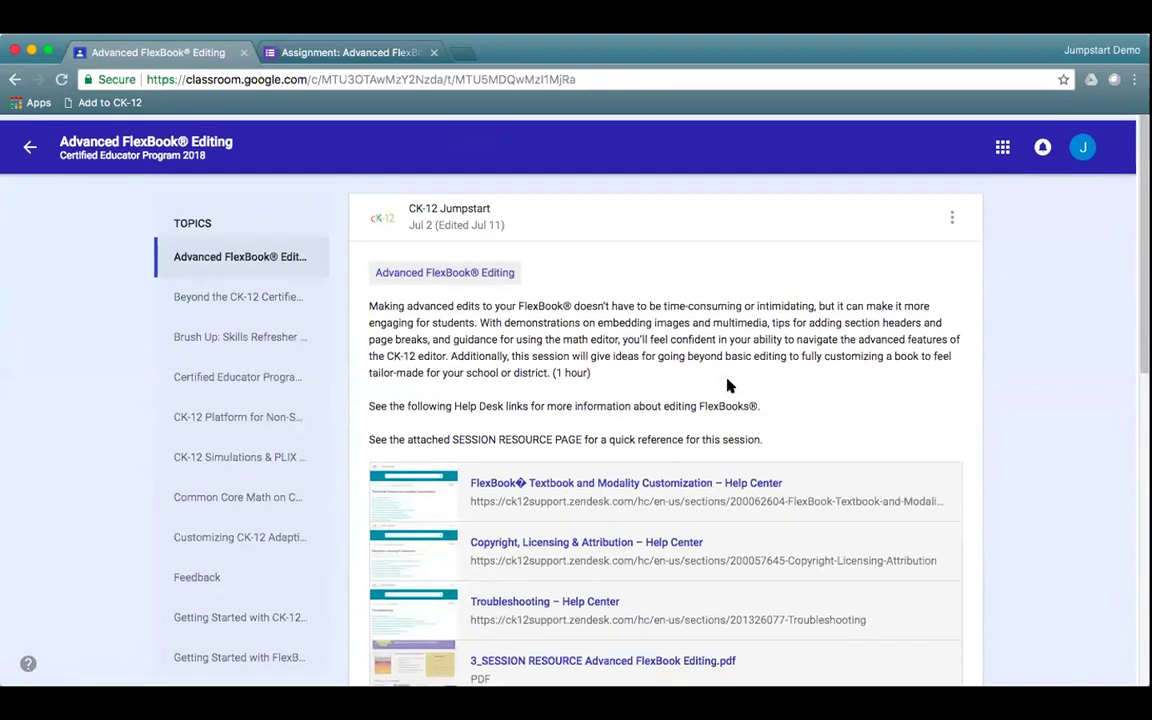
Open the class's LIVE Chats topic and review its chat registration links, Ask Me Anything post, and FlexBooks 2.0 preview recording
click(26, 136)
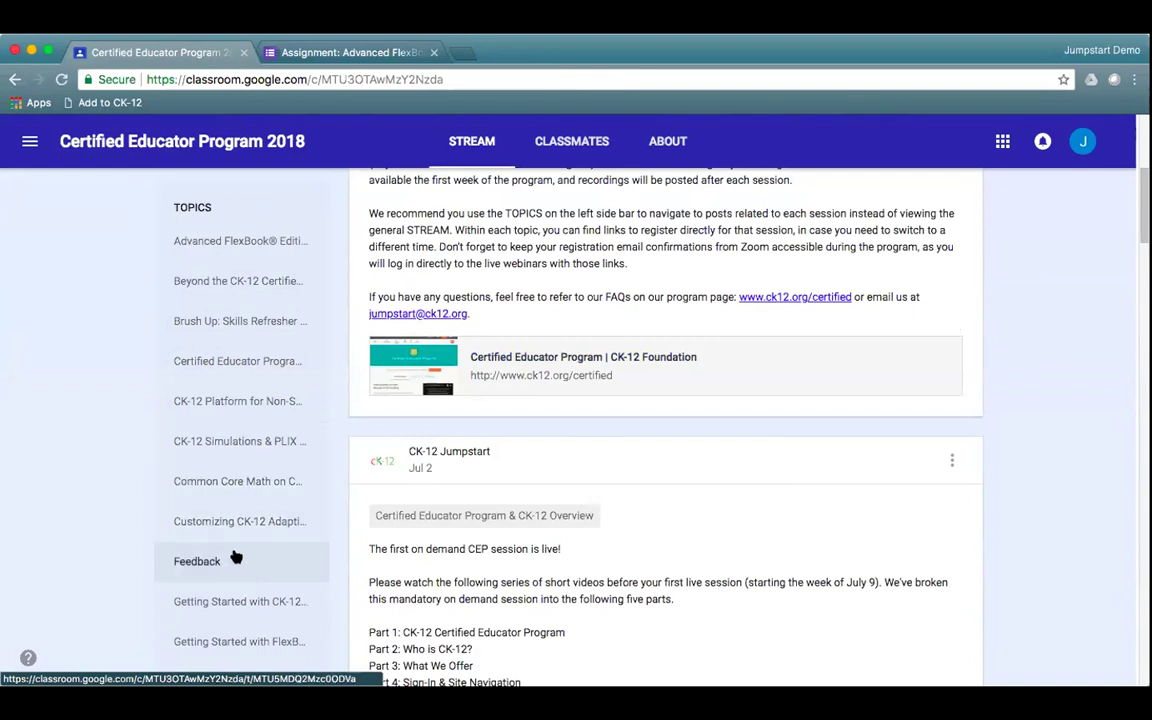
scroll(238, 576, down, 2)
scroll(238, 576, down, 2)
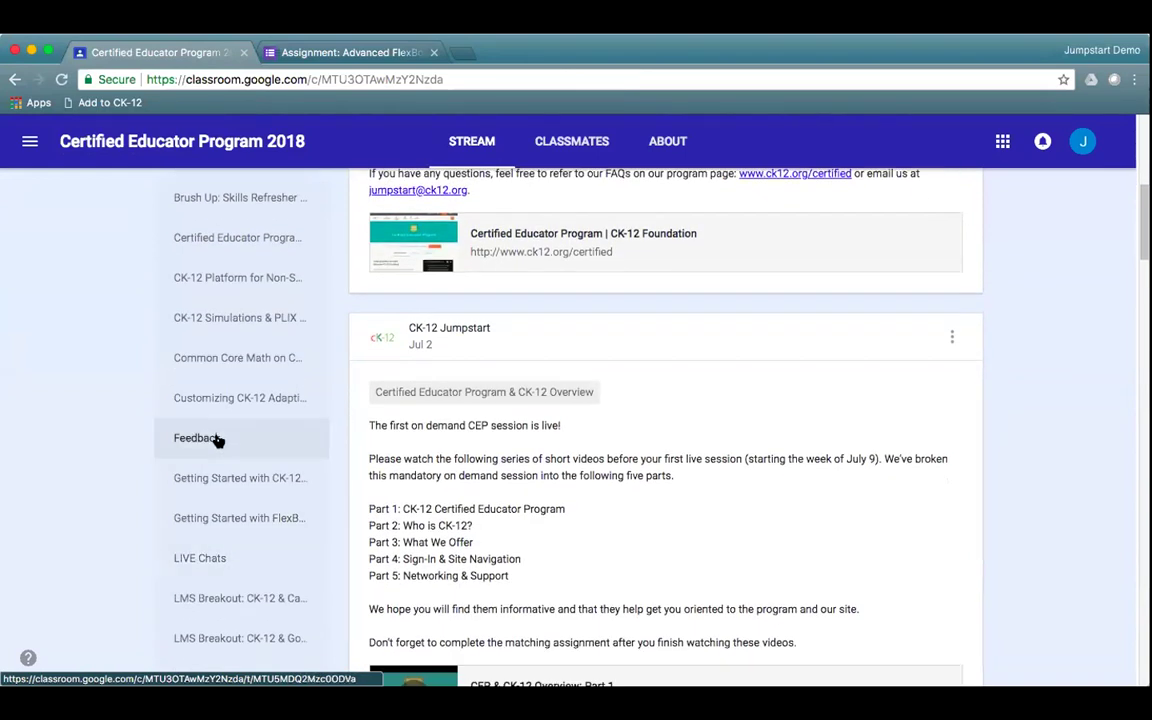
click(222, 559)
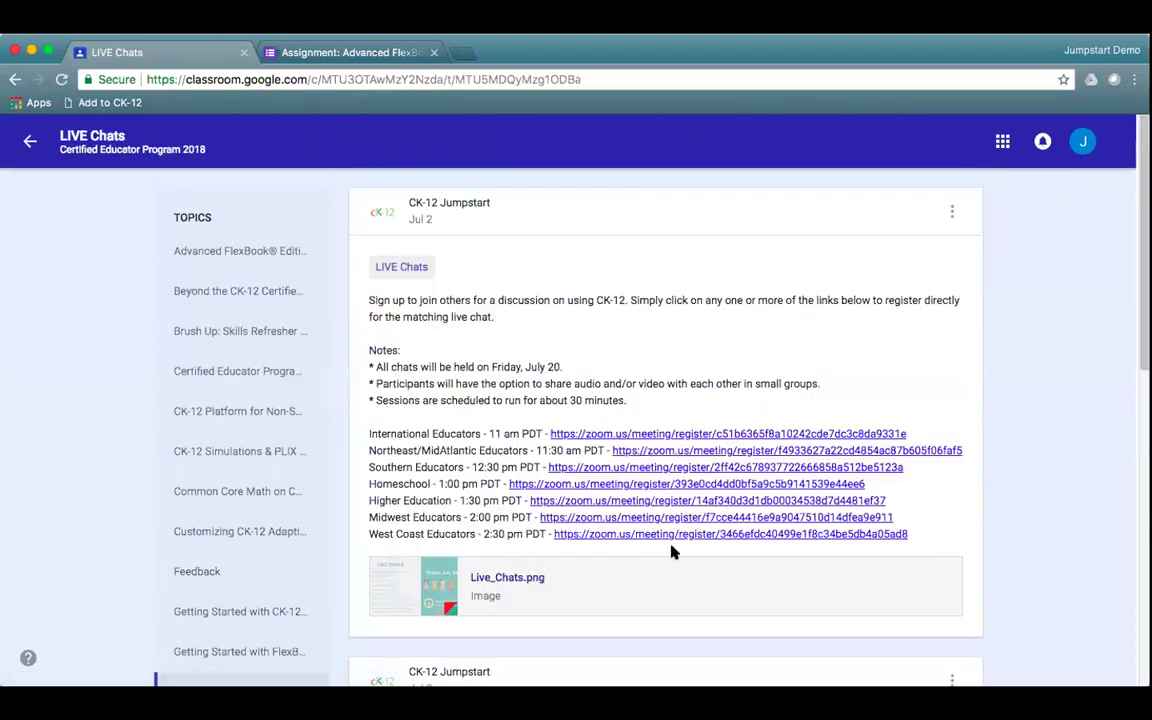
scroll(671, 551, down, 5)
scroll(645, 615, down, 5)
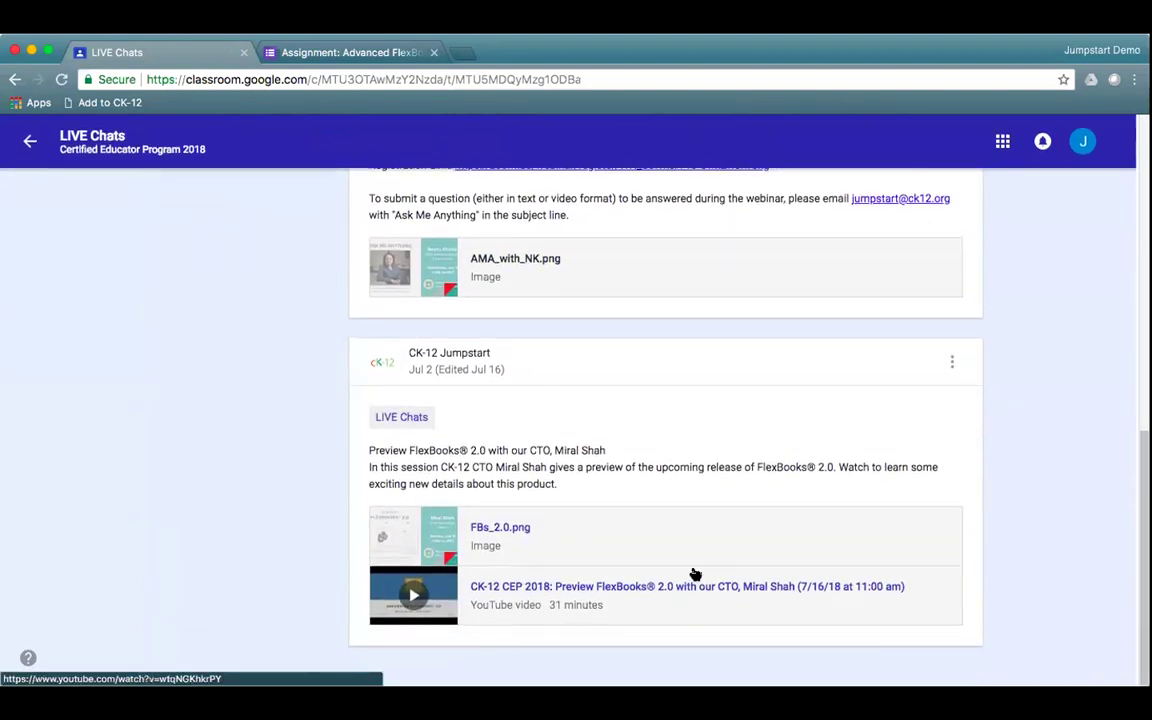
scroll(676, 484, up, 5)
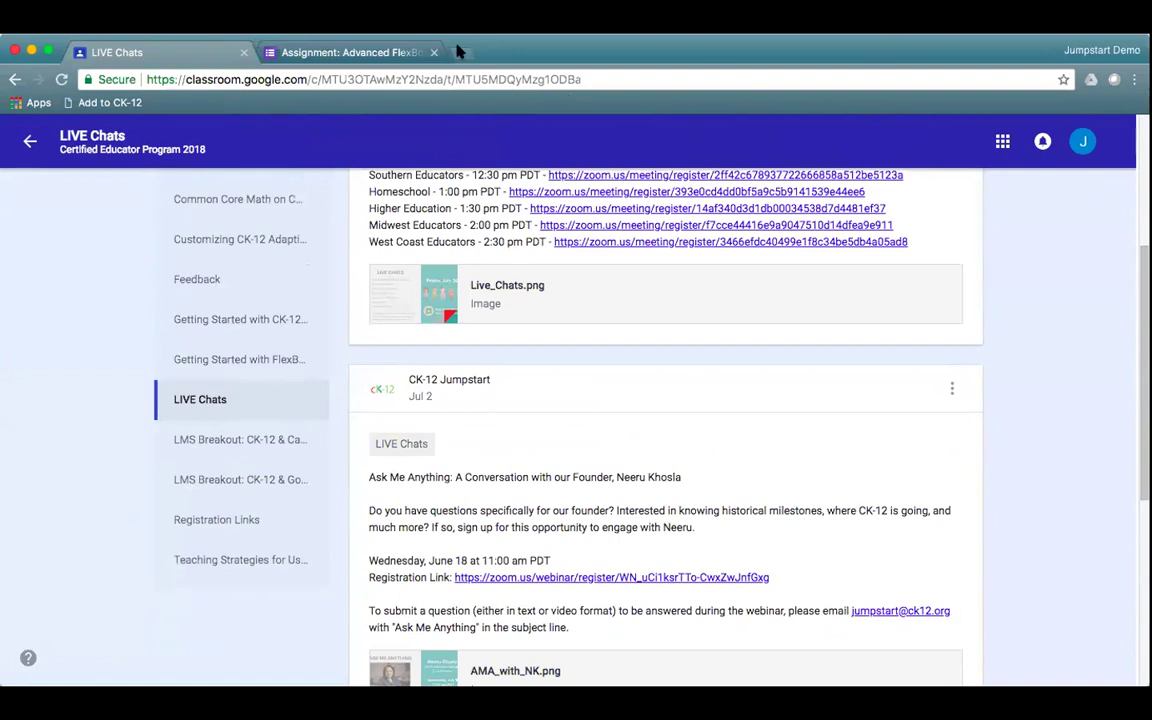
Open the CK-12 teacher site in a new browser tab and go to the Library
key(super+t)
text(ck)
key(Return)
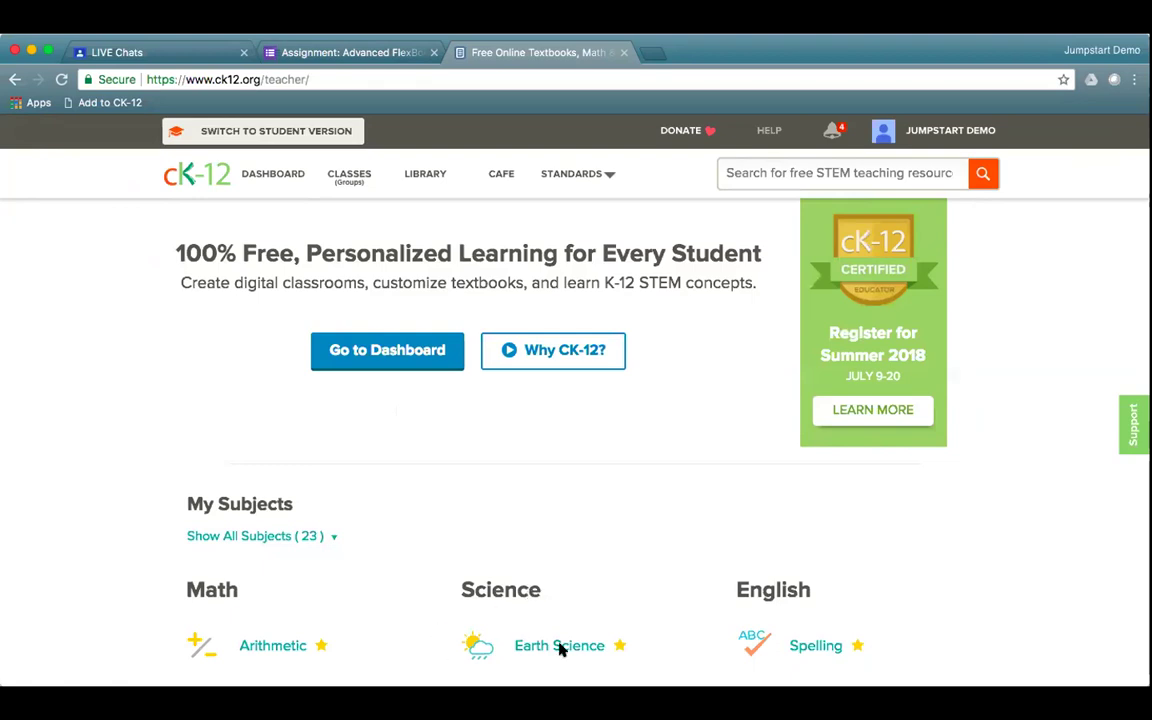
click(425, 175)
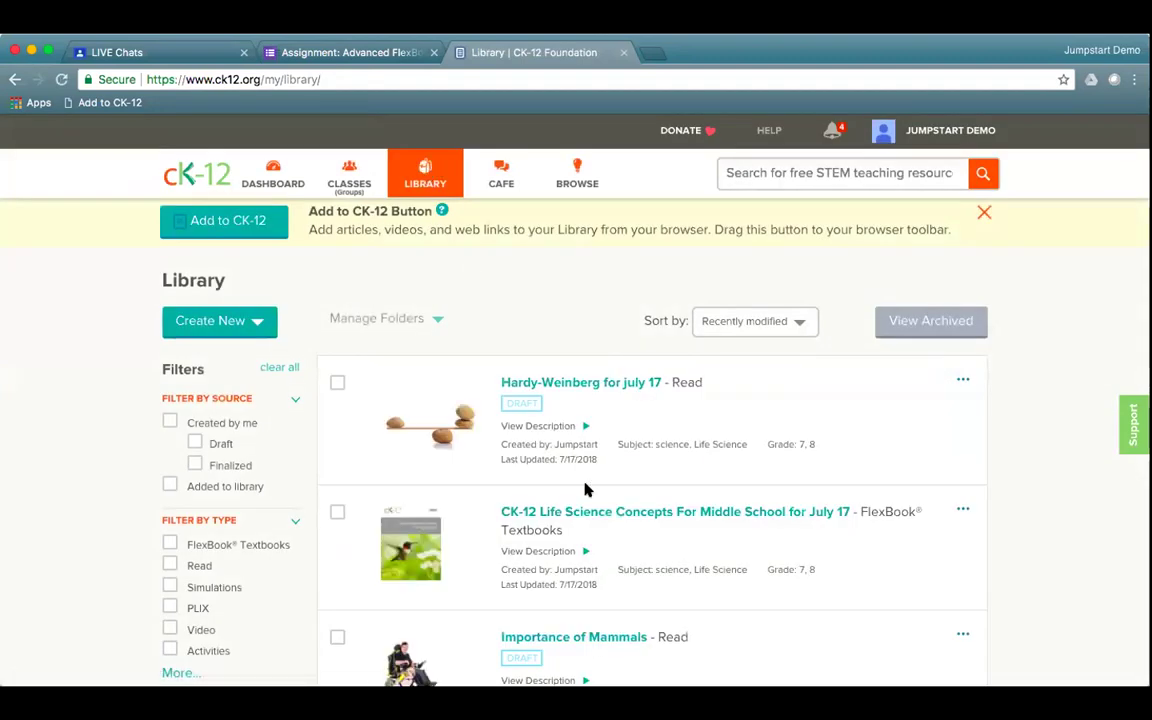
Expand the library's type filters, show only quizzes, and open the Homework for July 17 quiz
scroll(585, 489, down, 3)
scroll(585, 489, down, 4)
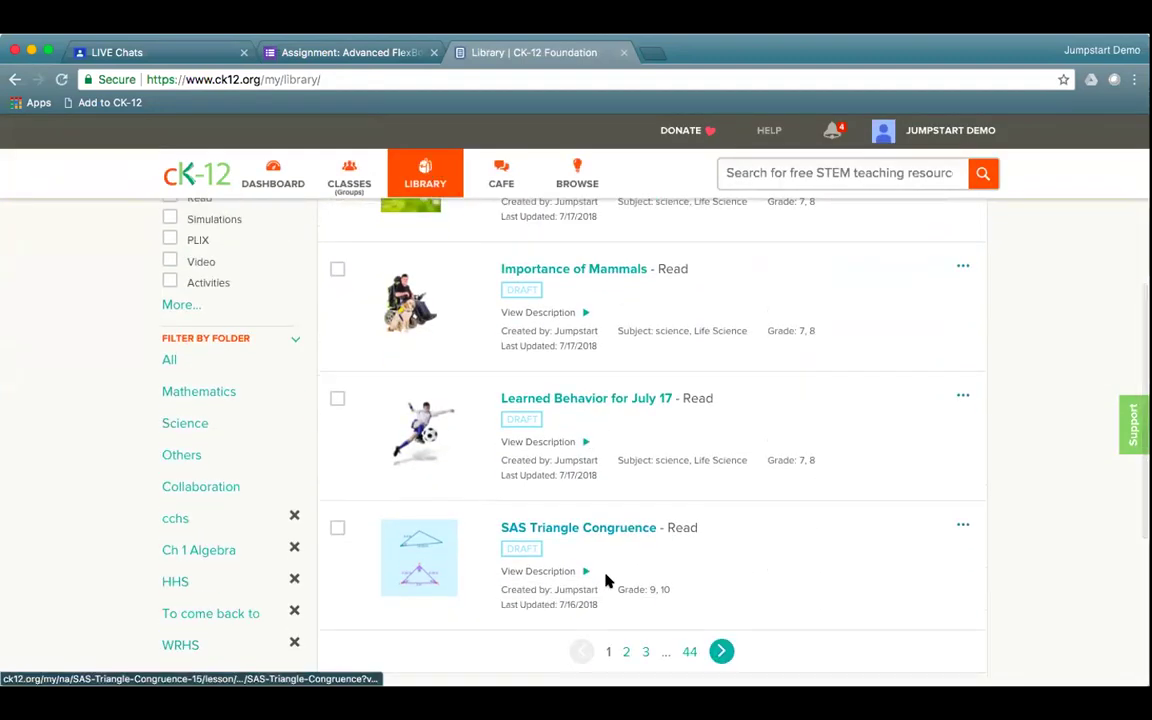
scroll(290, 390, up, 2)
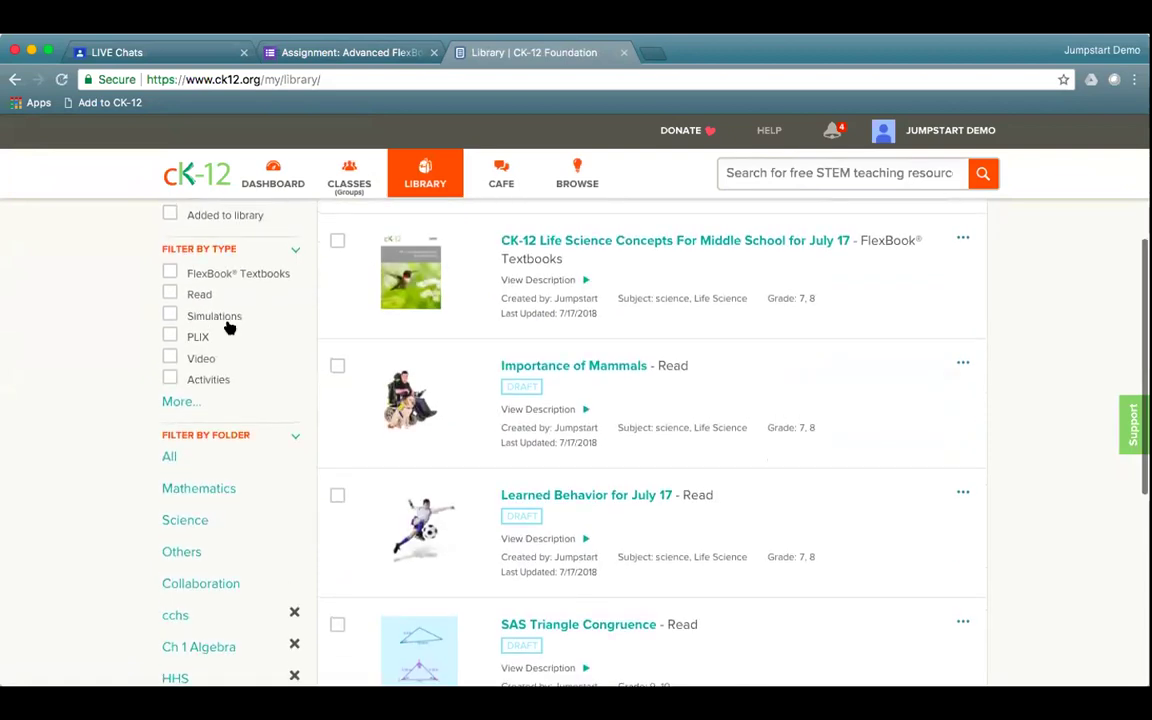
click(180, 401)
click(170, 464)
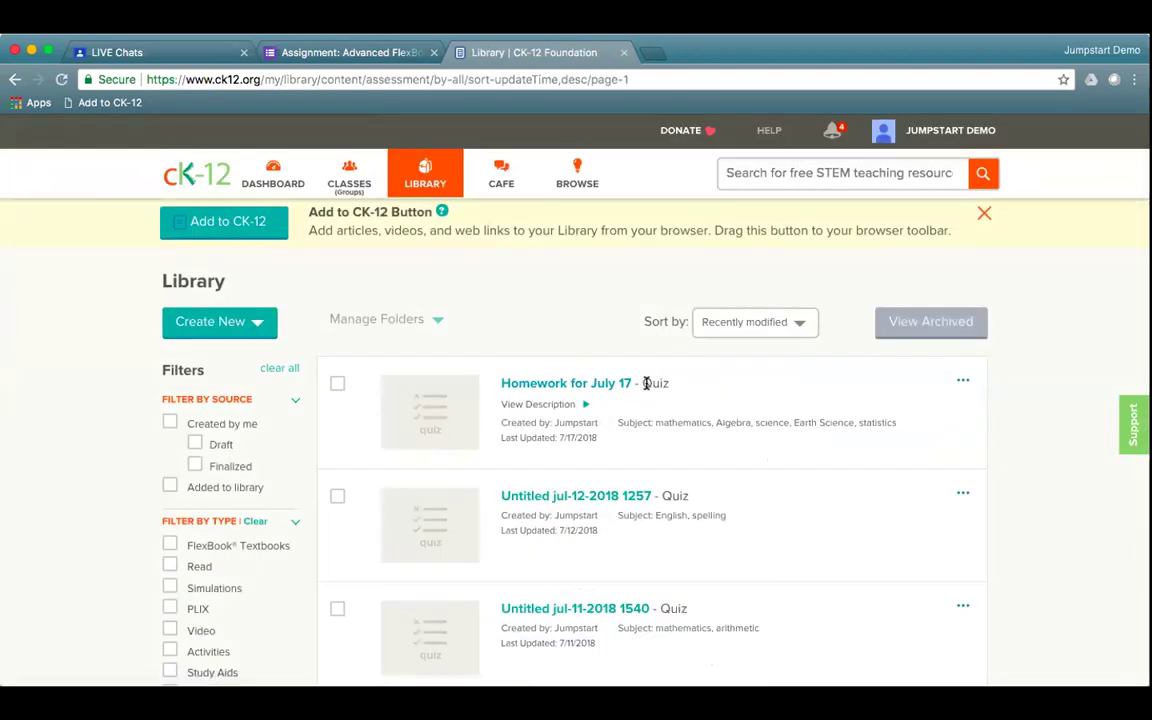
click(599, 383)
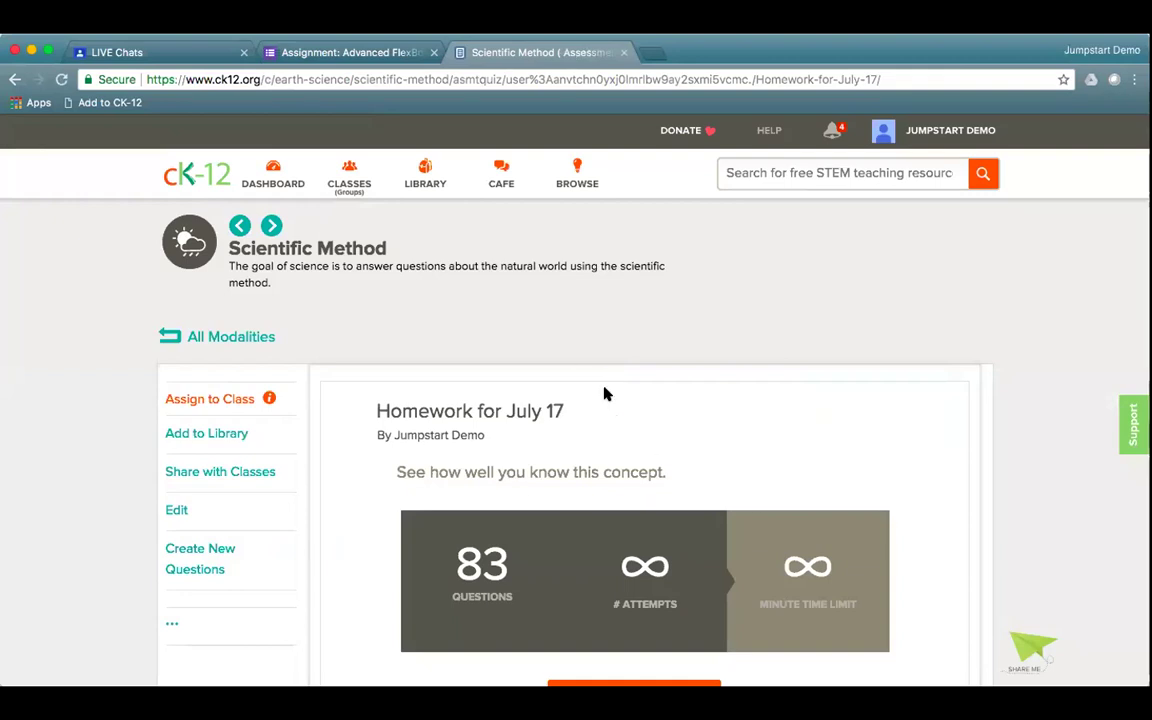
Expand the extra options for the Homework for July 17 quiz and display its embed code
scroll(495, 392, down, 2)
scroll(495, 392, up, 1)
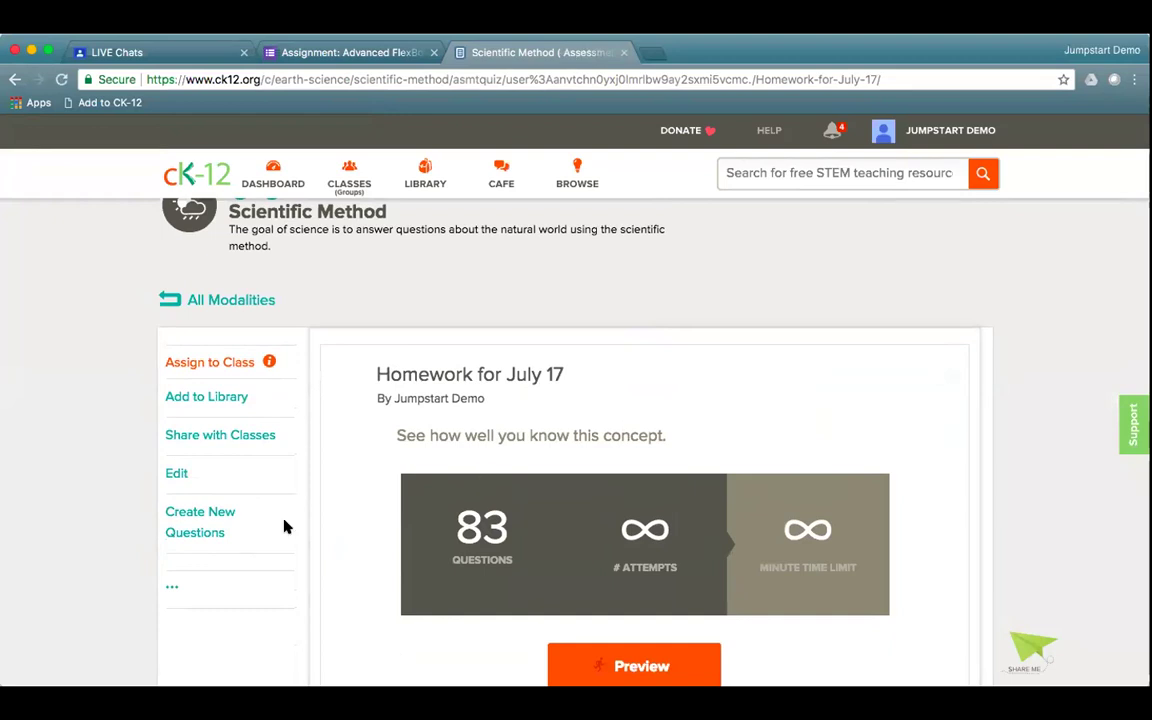
click(172, 593)
scroll(275, 609, down, 2)
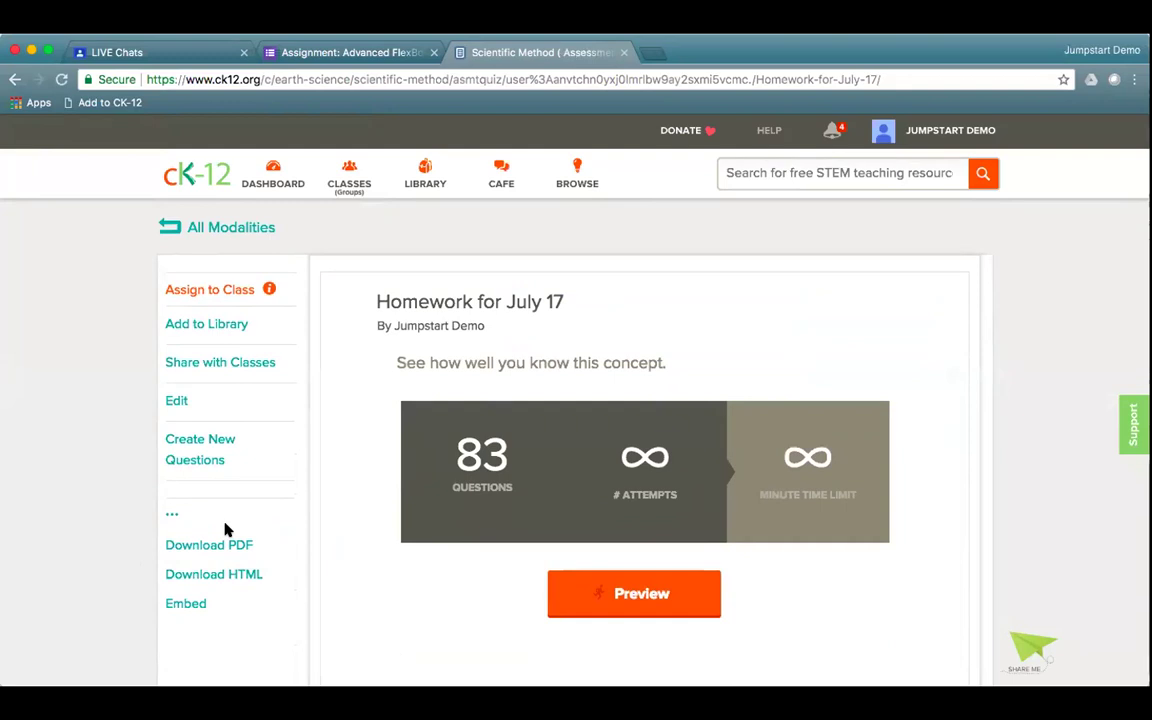
click(196, 604)
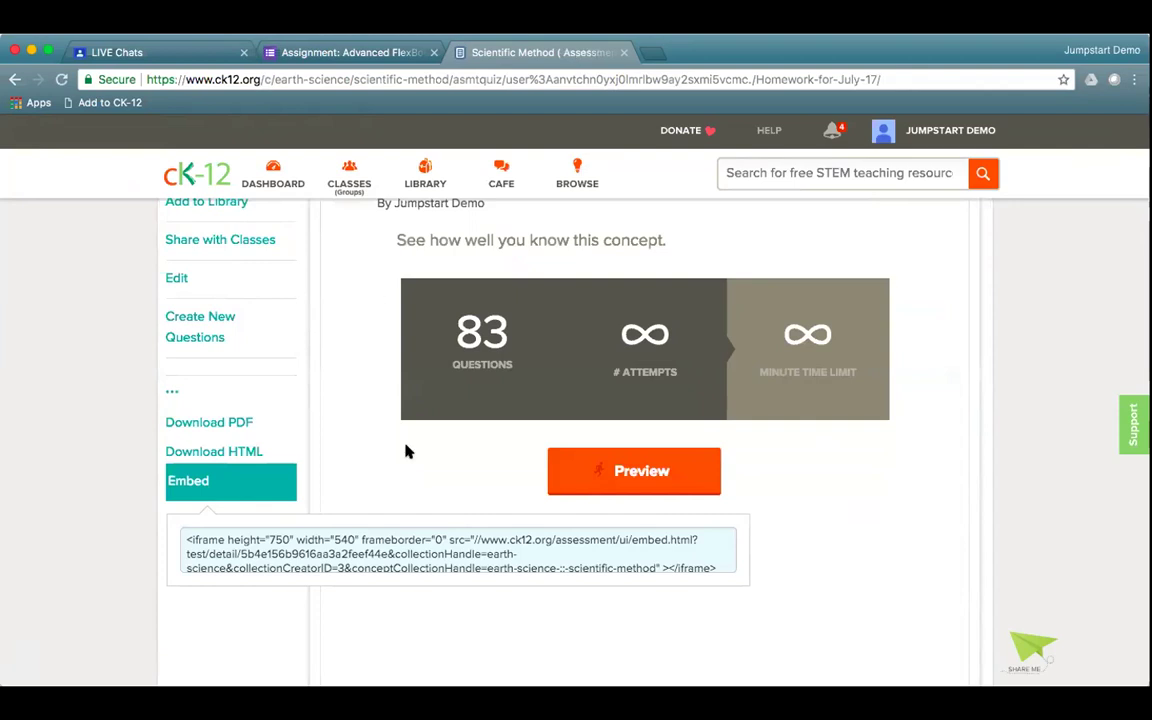
scroll(330, 384, up, 5)
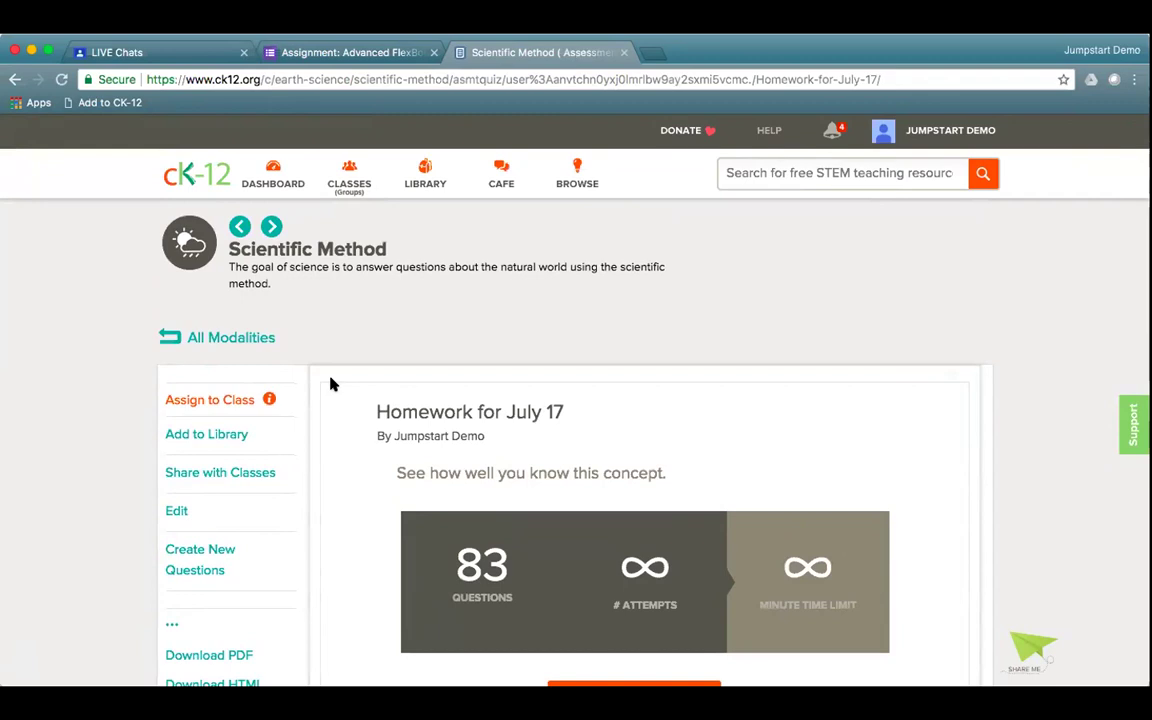
From the CK-12 home page, browse the Arithmetic FlexBook textbooks and open CK-12 Middle School Math Concepts - Grade 8
click(196, 174)
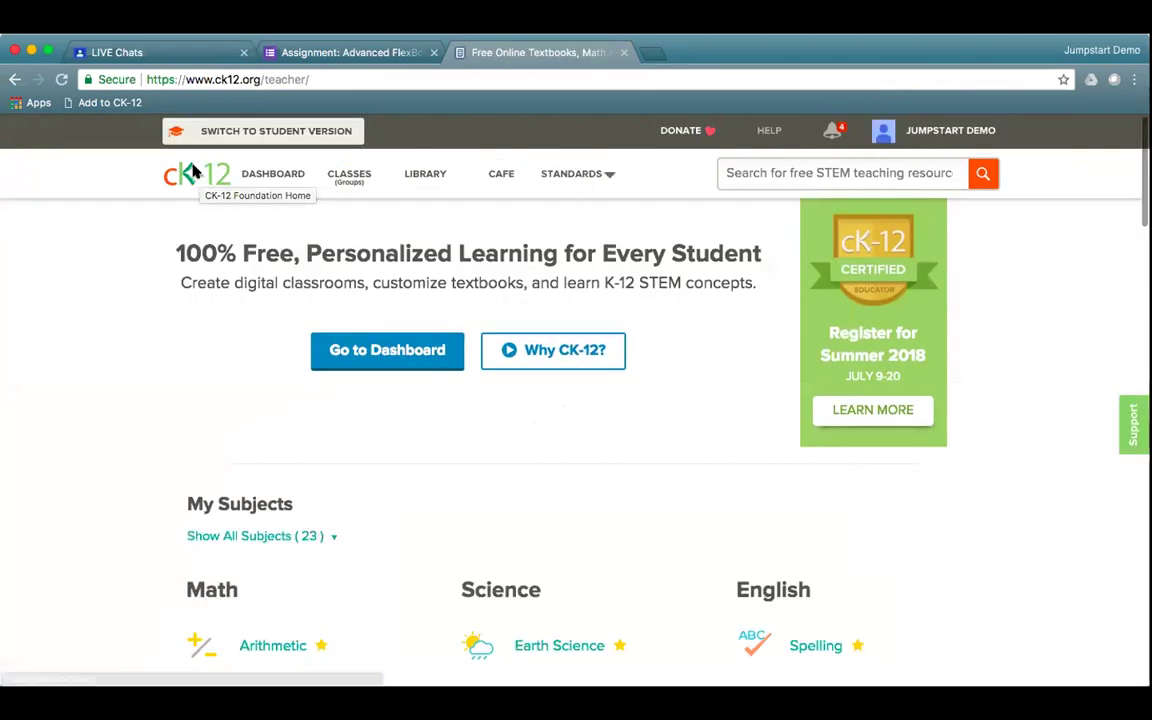
scroll(407, 541, down, 1)
scroll(407, 541, down, 1)
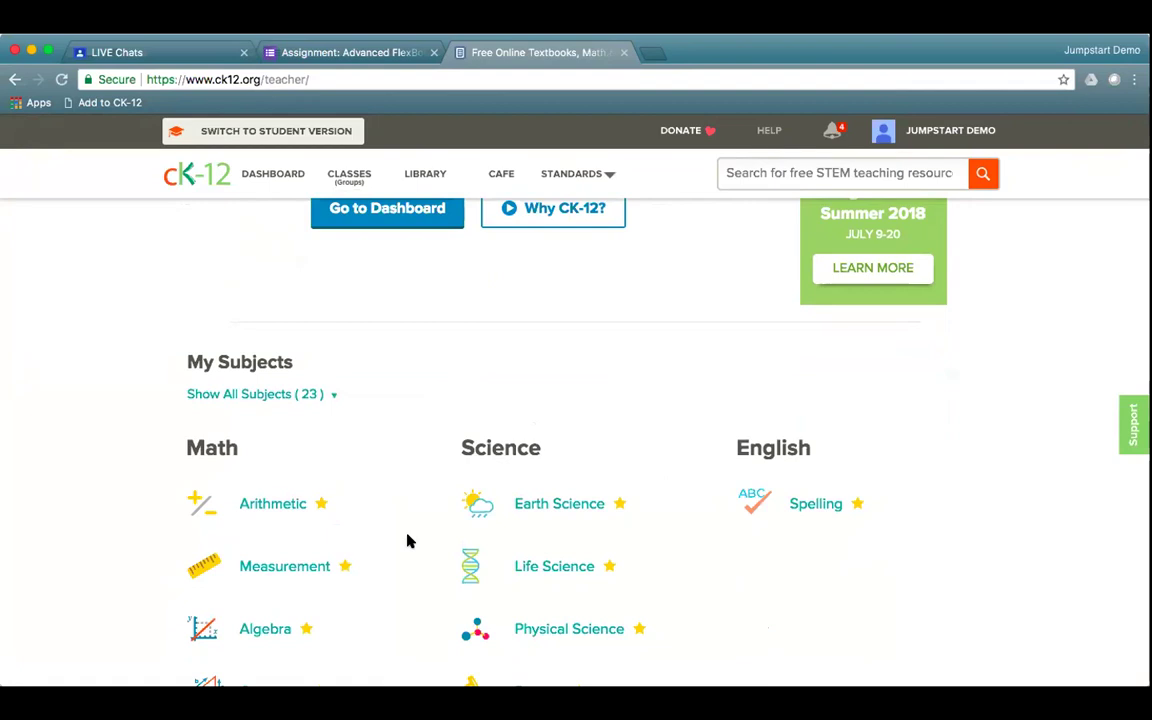
click(275, 512)
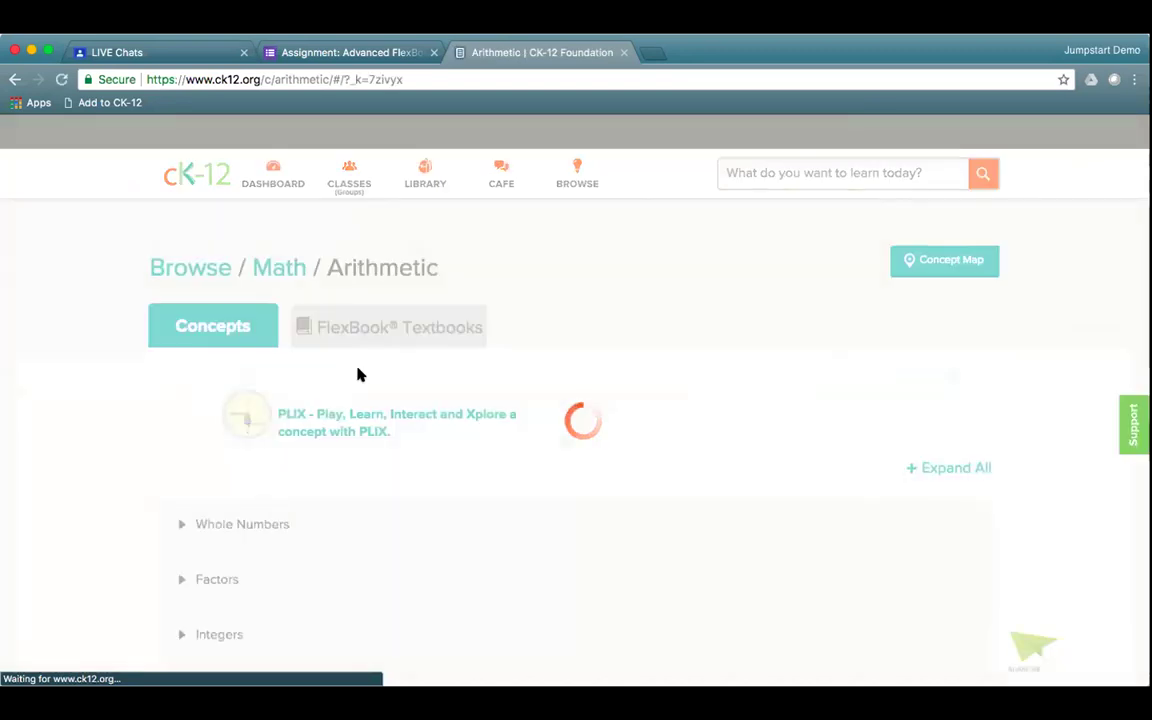
click(395, 322)
click(412, 517)
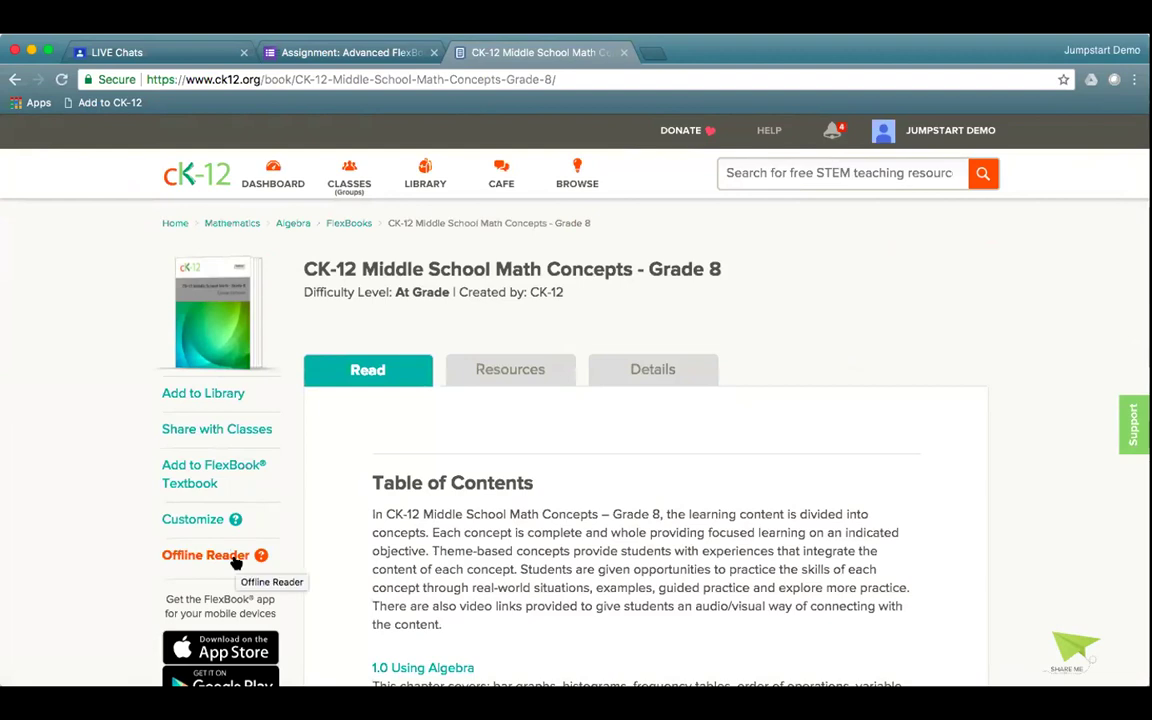
Open the Grade 8 math book in the offline FlexBook Web Reader and dismiss the update notice
scroll(230, 585, down, 2)
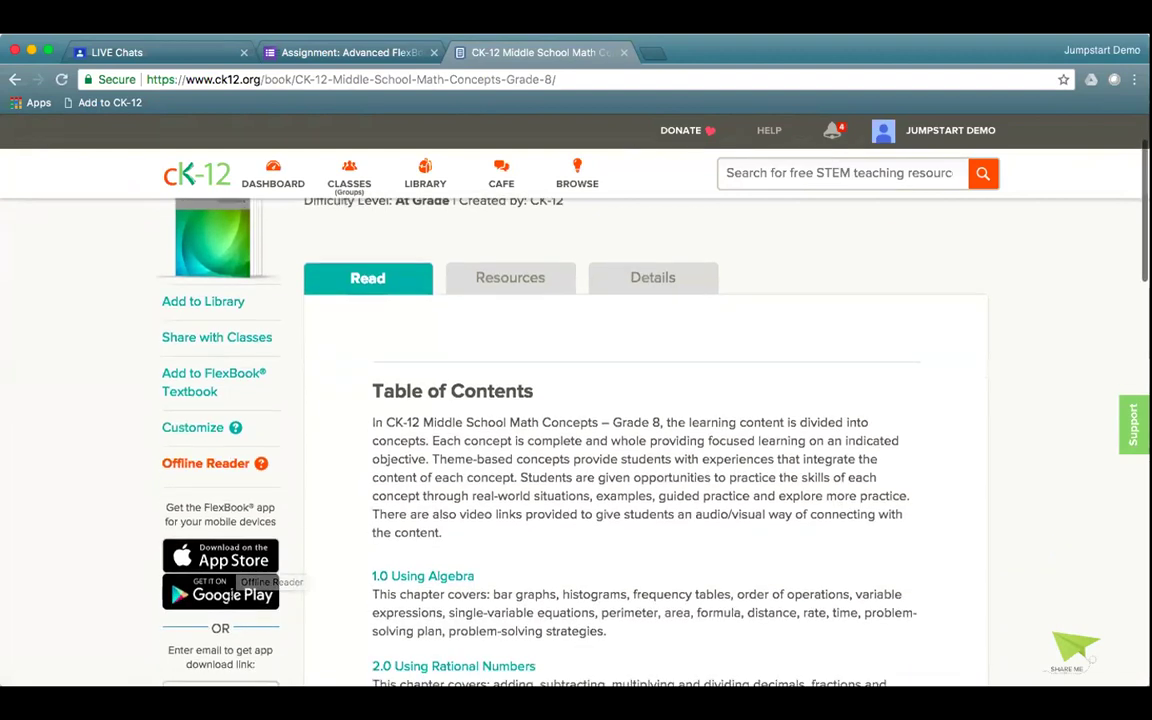
click(206, 468)
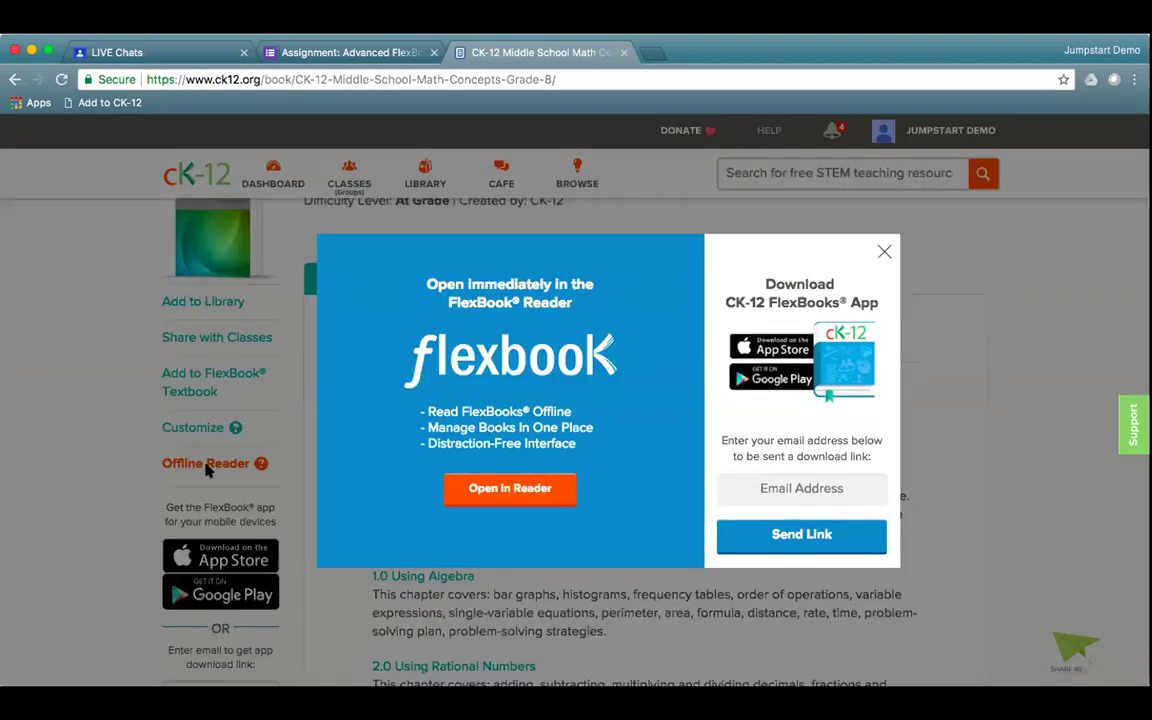
click(534, 492)
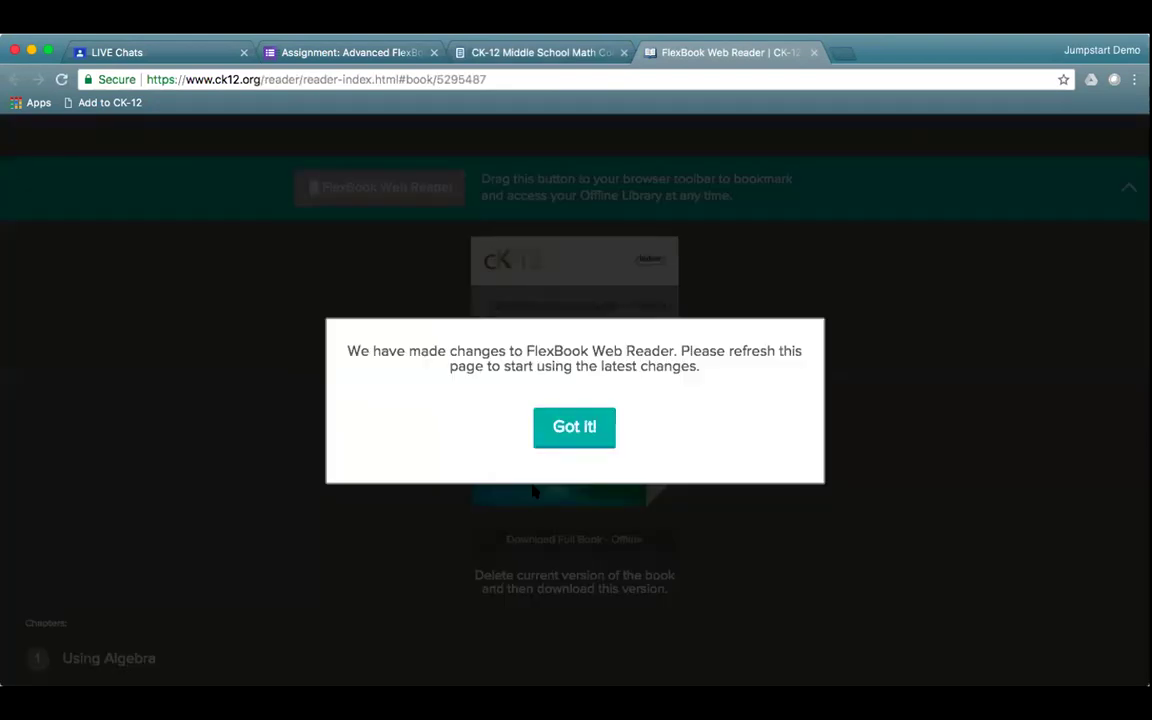
click(589, 428)
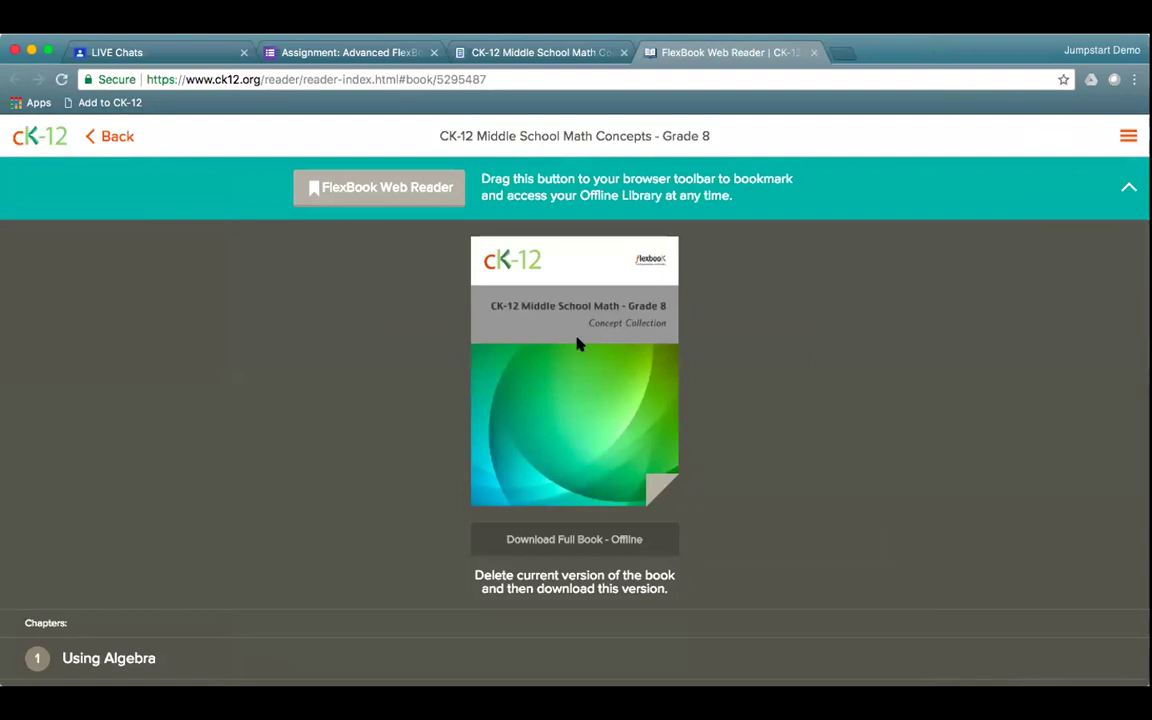
View the Using Algebra chapter in the reader, return to the book overview, and look through its full chapter list
scroll(668, 534, down, 3)
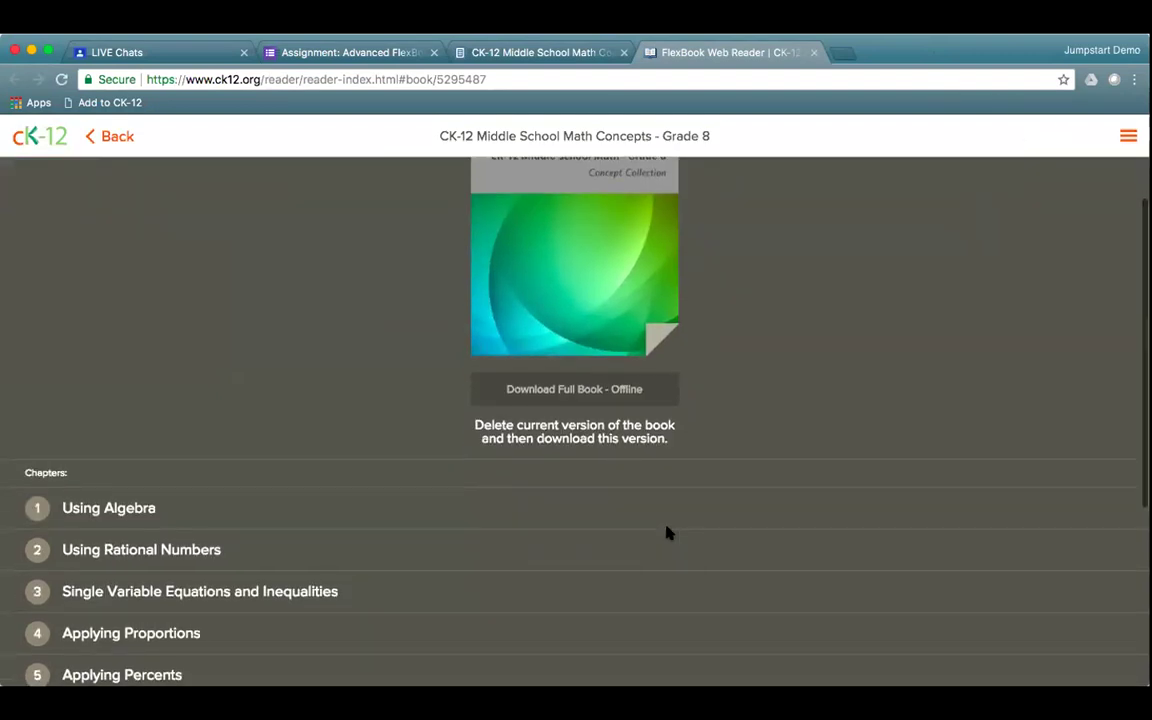
click(69, 477)
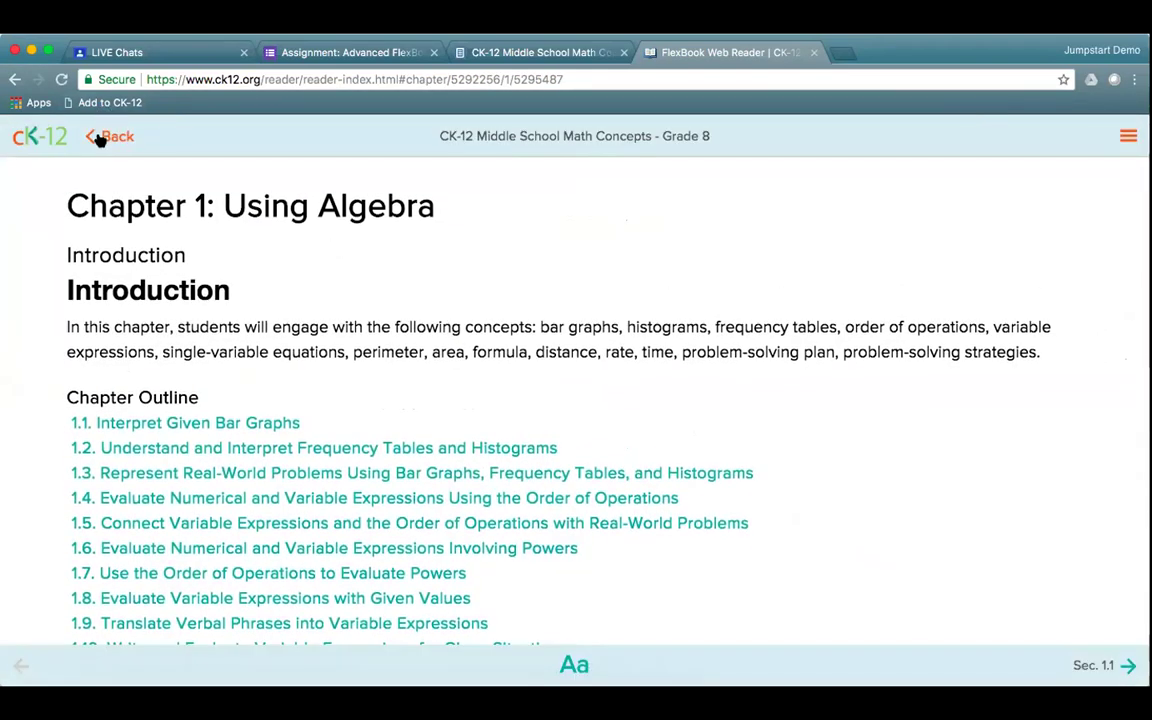
click(100, 140)
scroll(741, 541, down, 1)
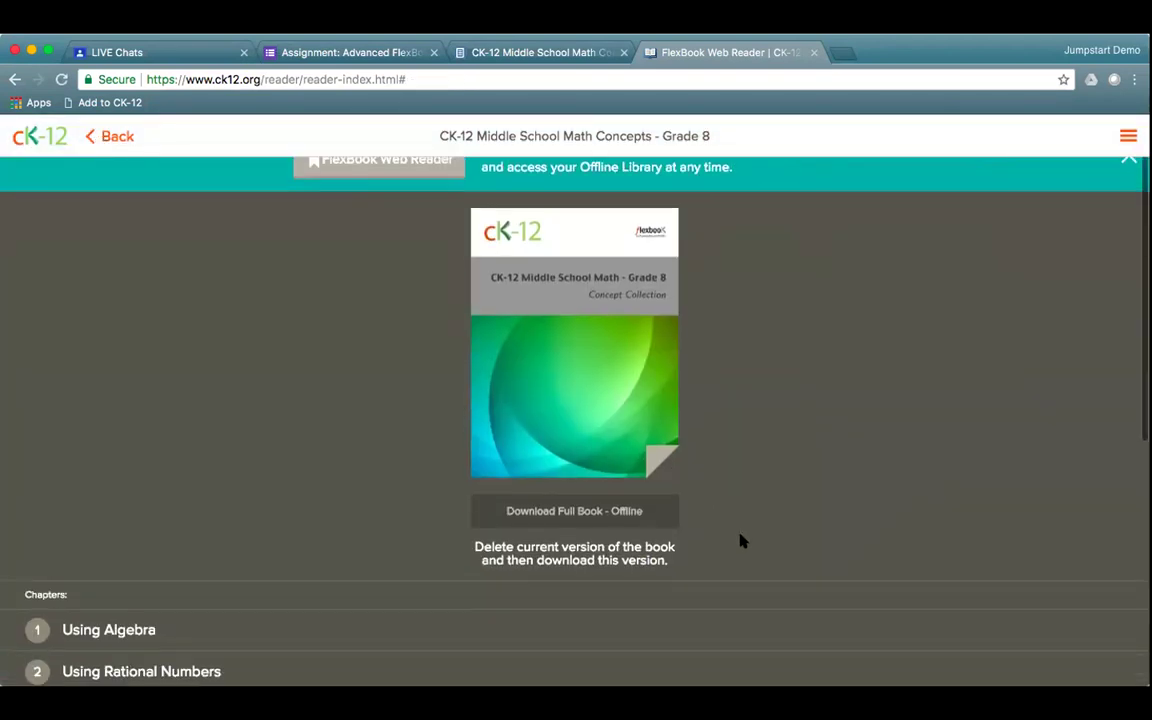
scroll(741, 541, down, 5)
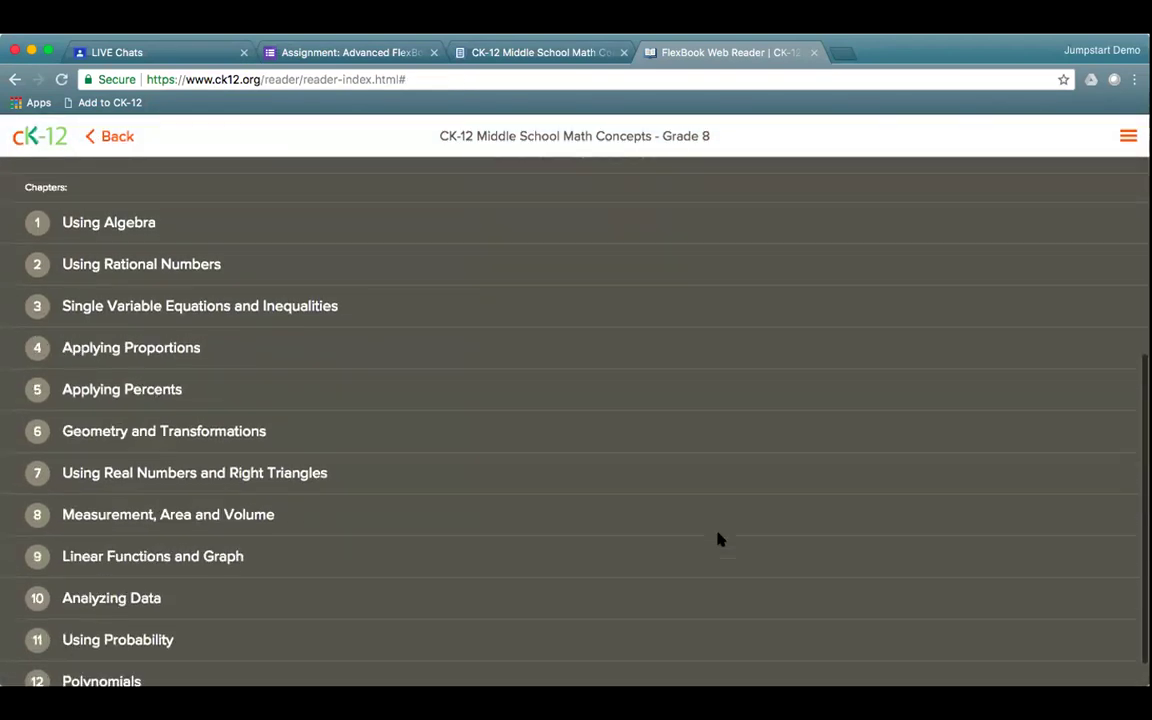
scroll(718, 539, up, 5)
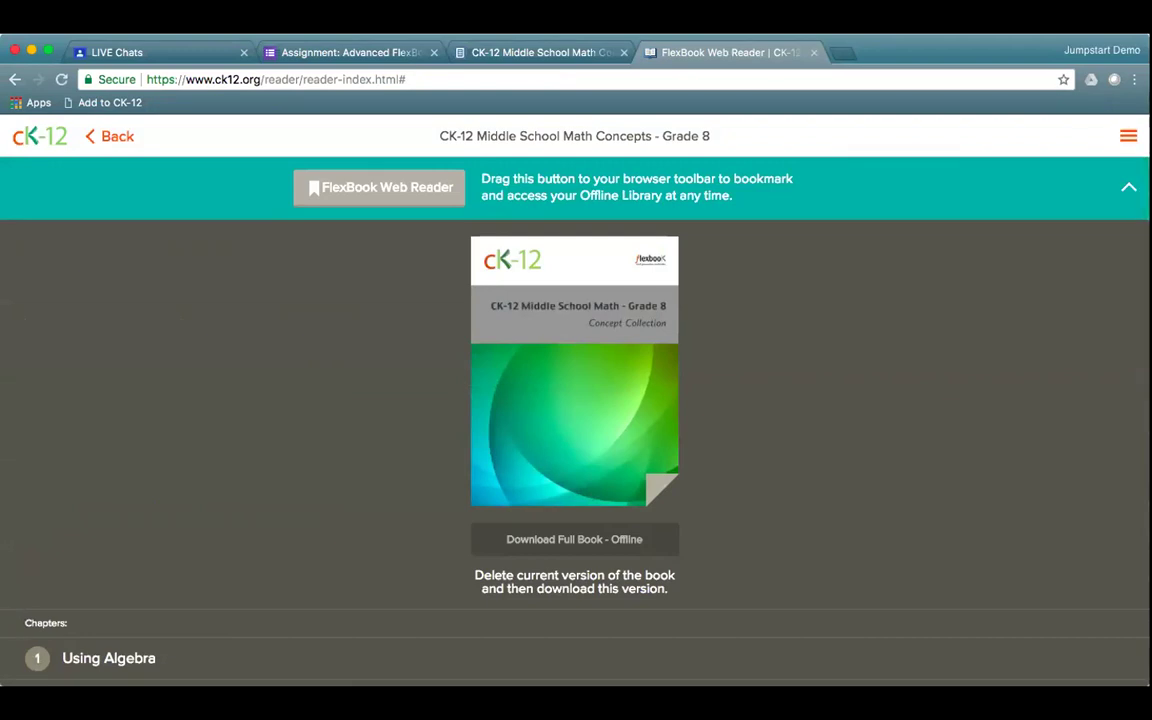
Open the Offline Library in the FlexBook Web Reader and look through its saved books
click(1128, 136)
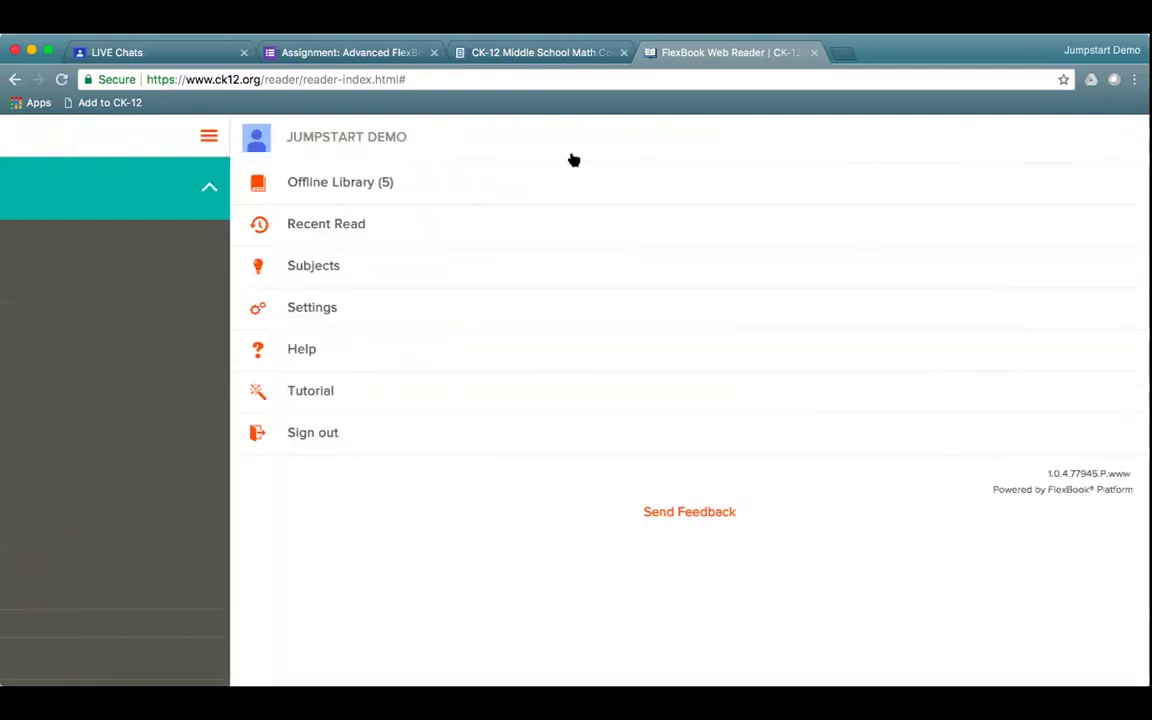
click(342, 186)
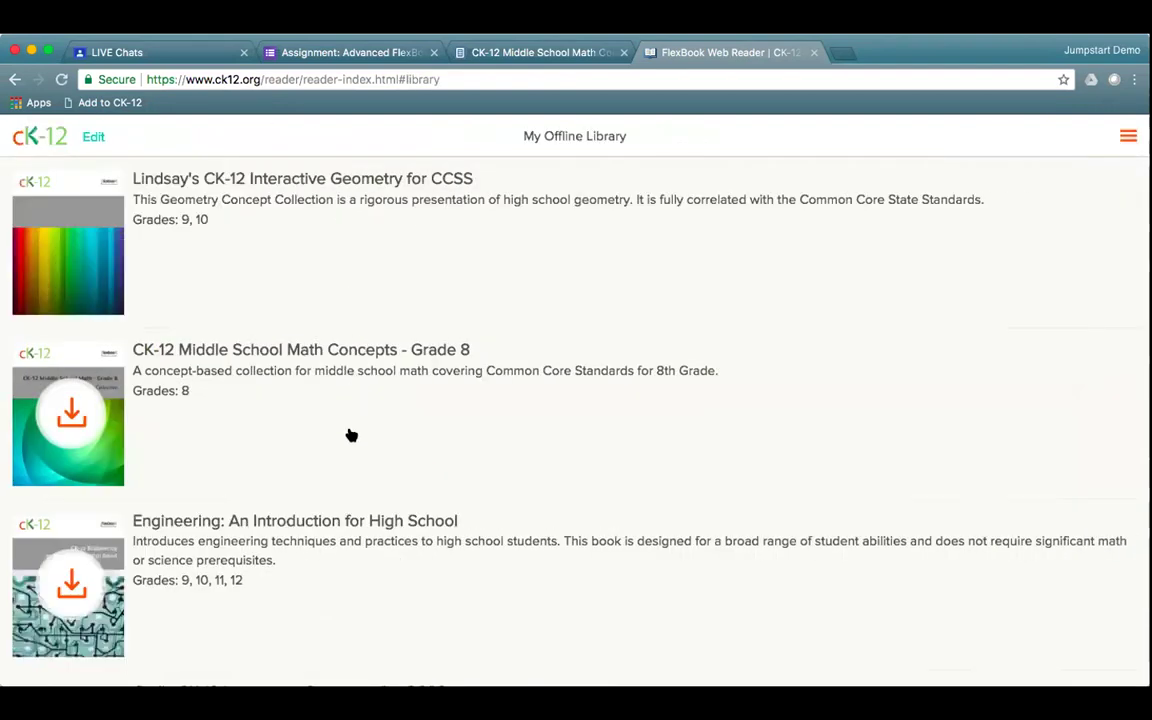
scroll(354, 590, down, 1)
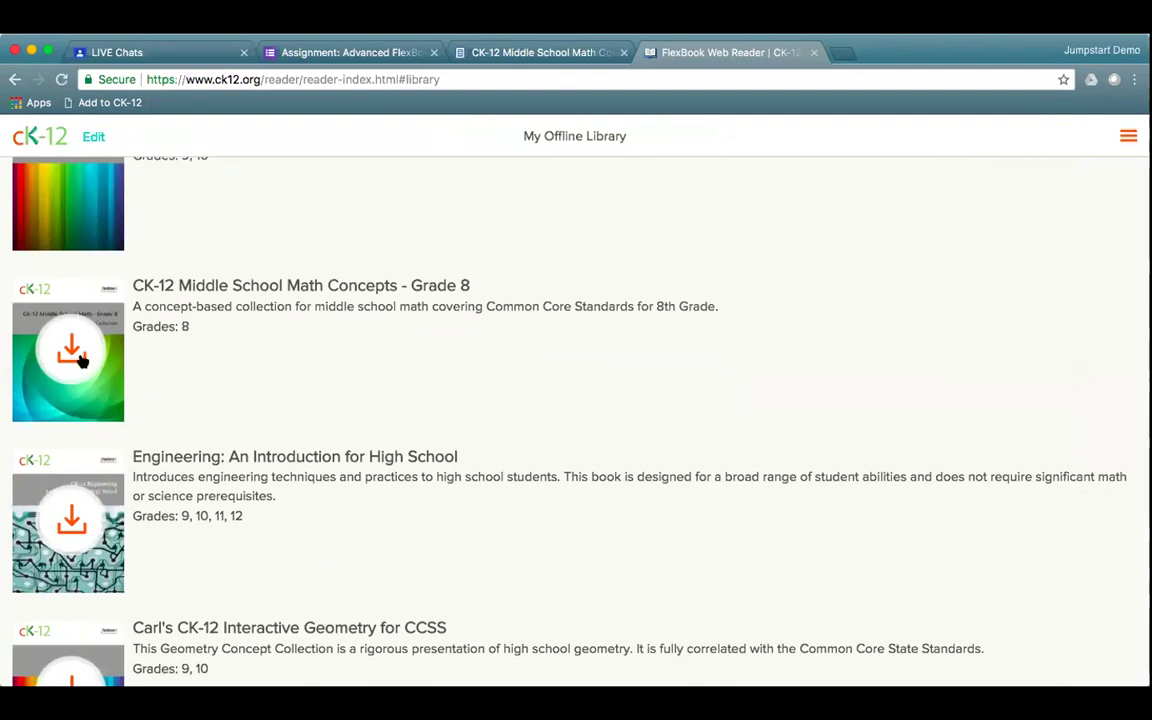
scroll(190, 490, down, 5)
scroll(193, 491, up, 6)
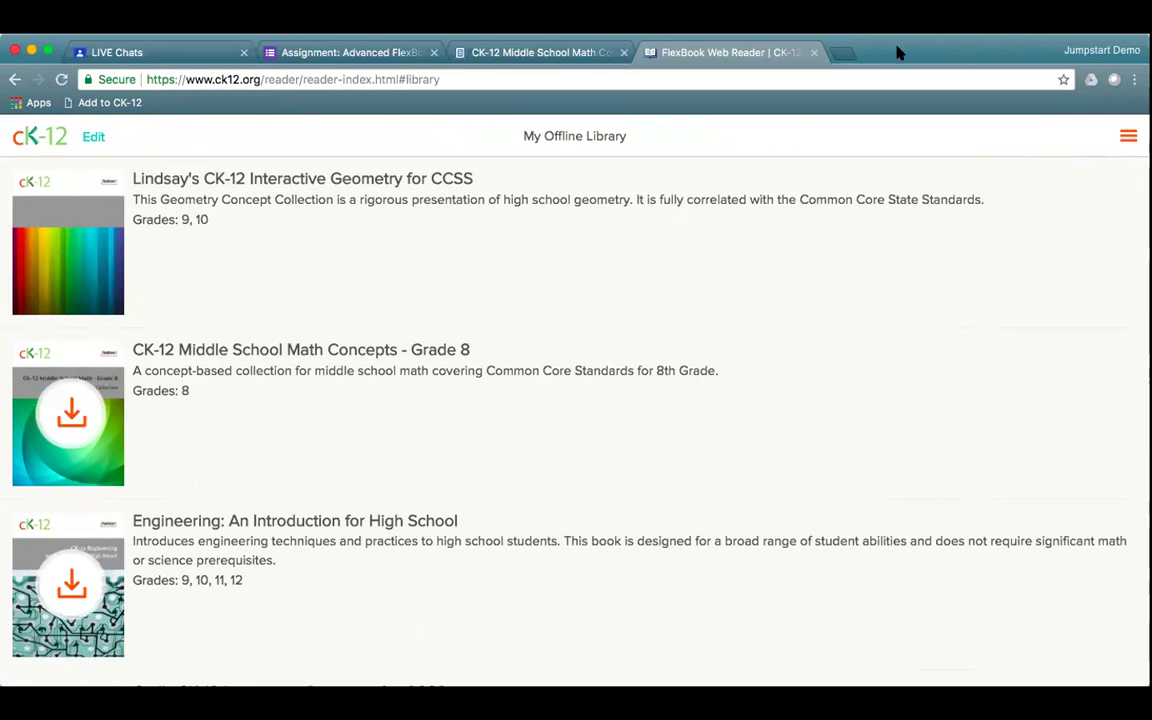
Return to CK-12, filter the Library to FlexBook Textbooks, and open CK-12 Life Science Concepts For Middle School for July 17 for editing
click(500, 52)
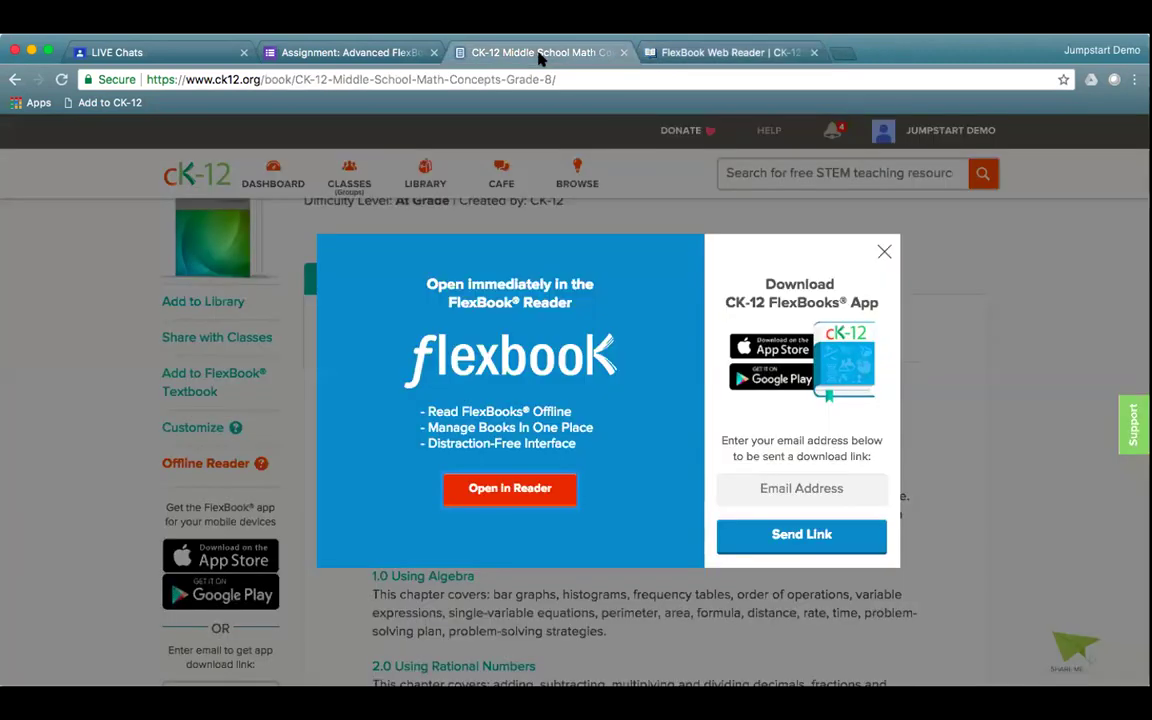
click(885, 253)
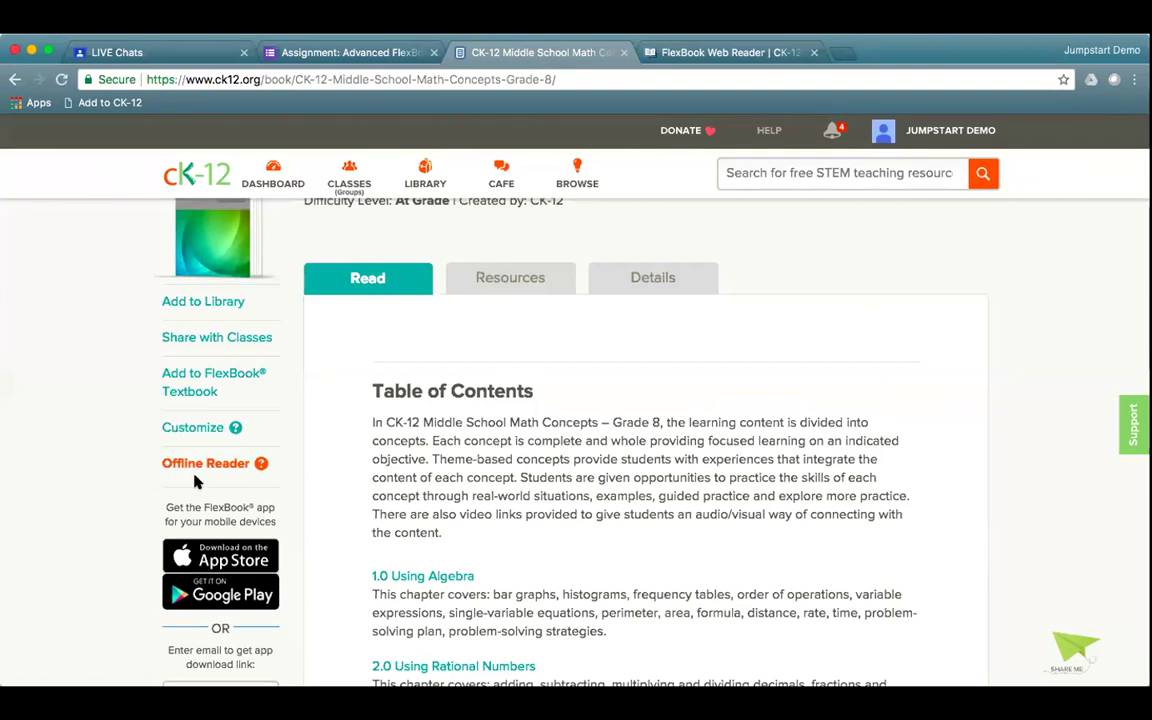
click(425, 186)
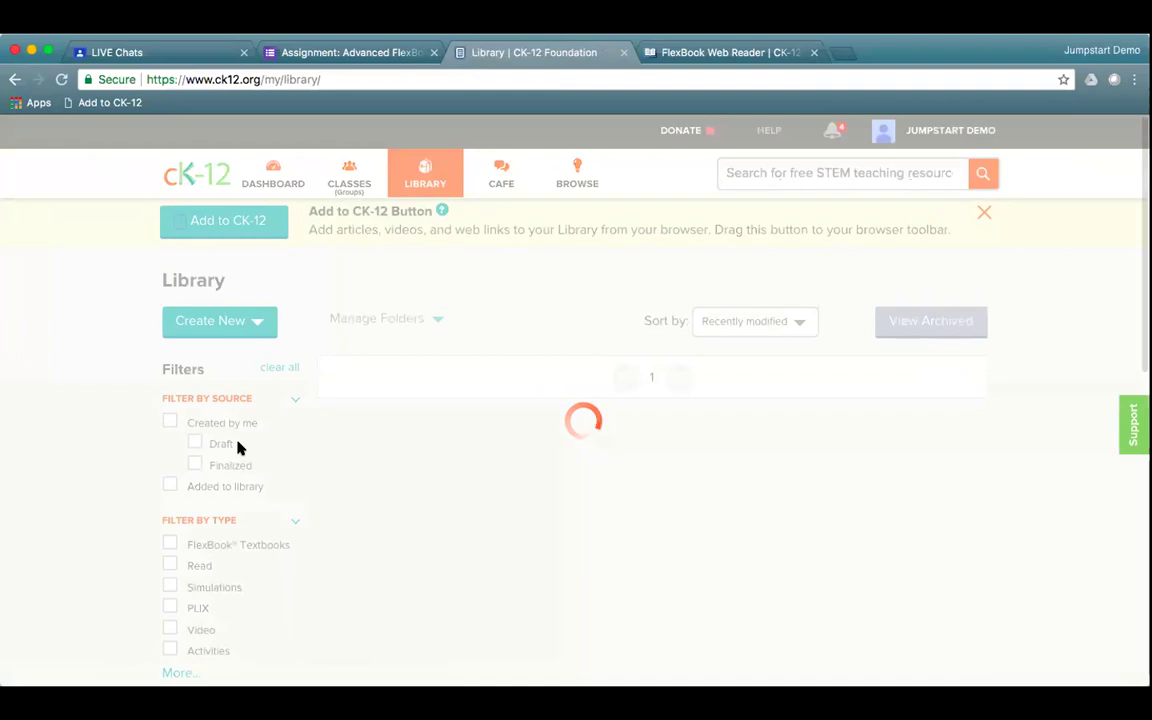
click(220, 545)
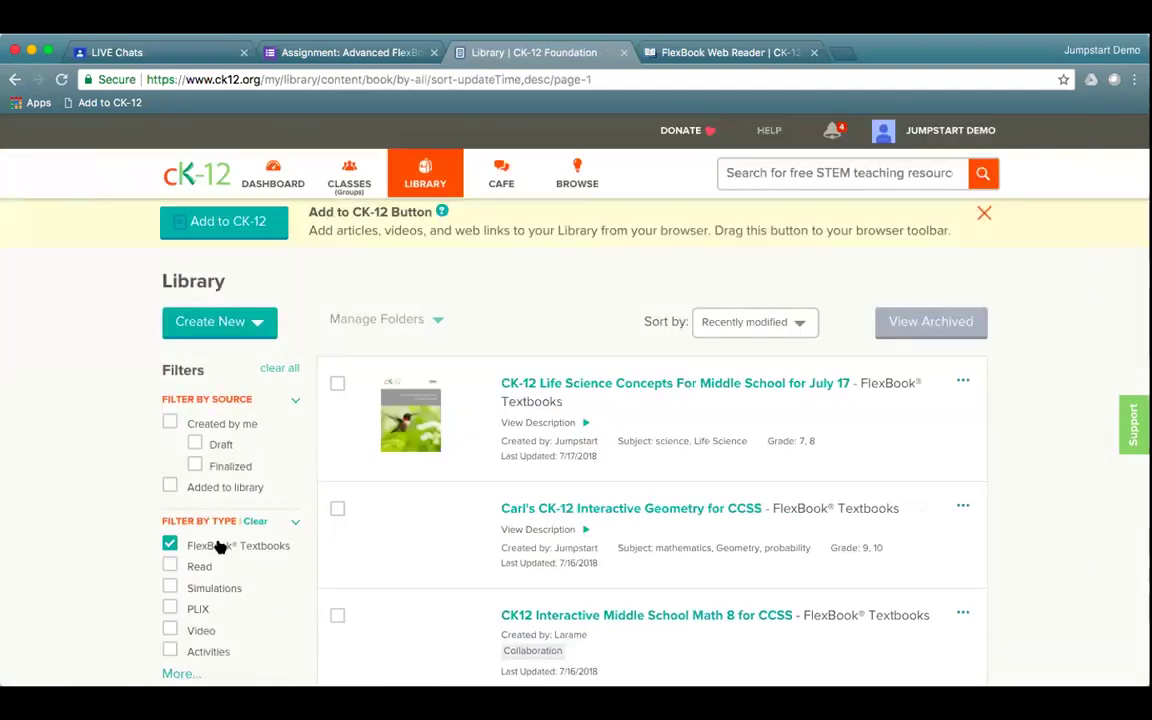
click(717, 383)
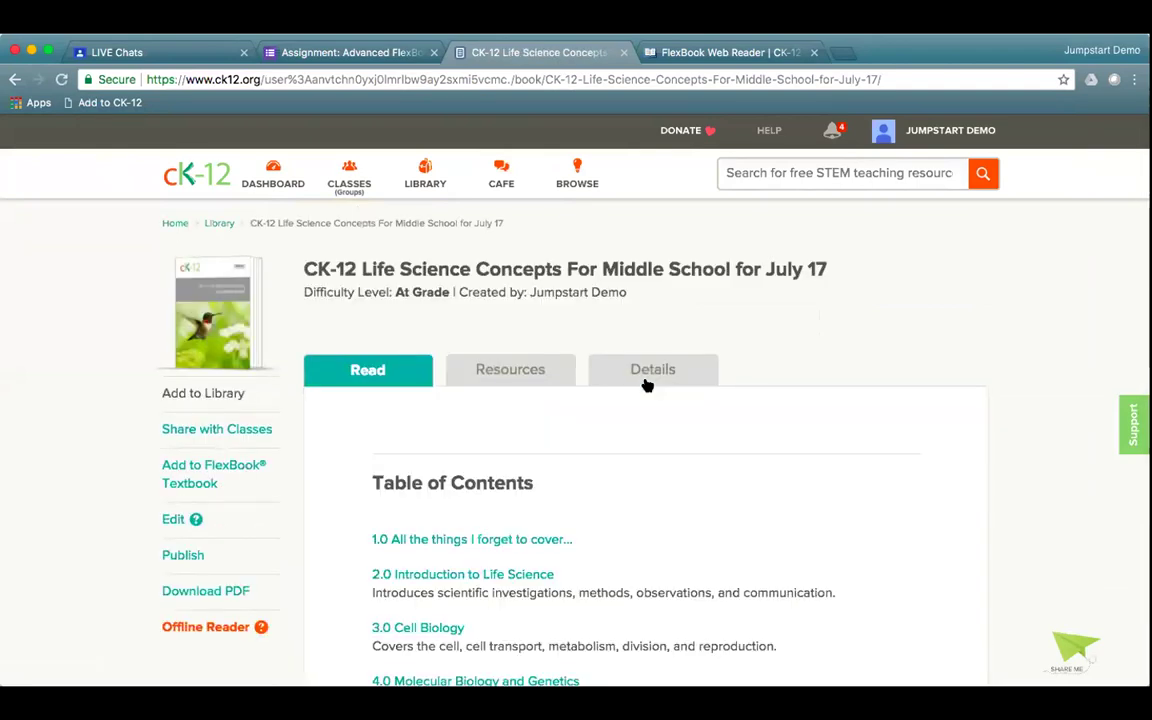
scroll(200, 560, down, 2)
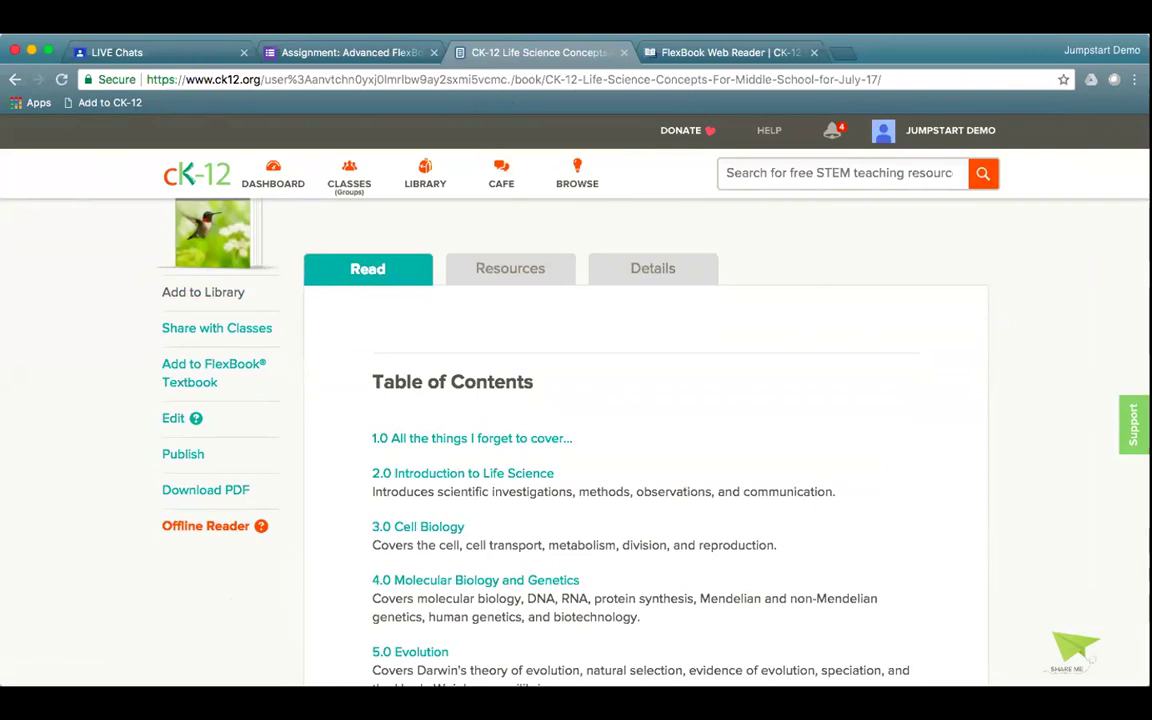
click(174, 420)
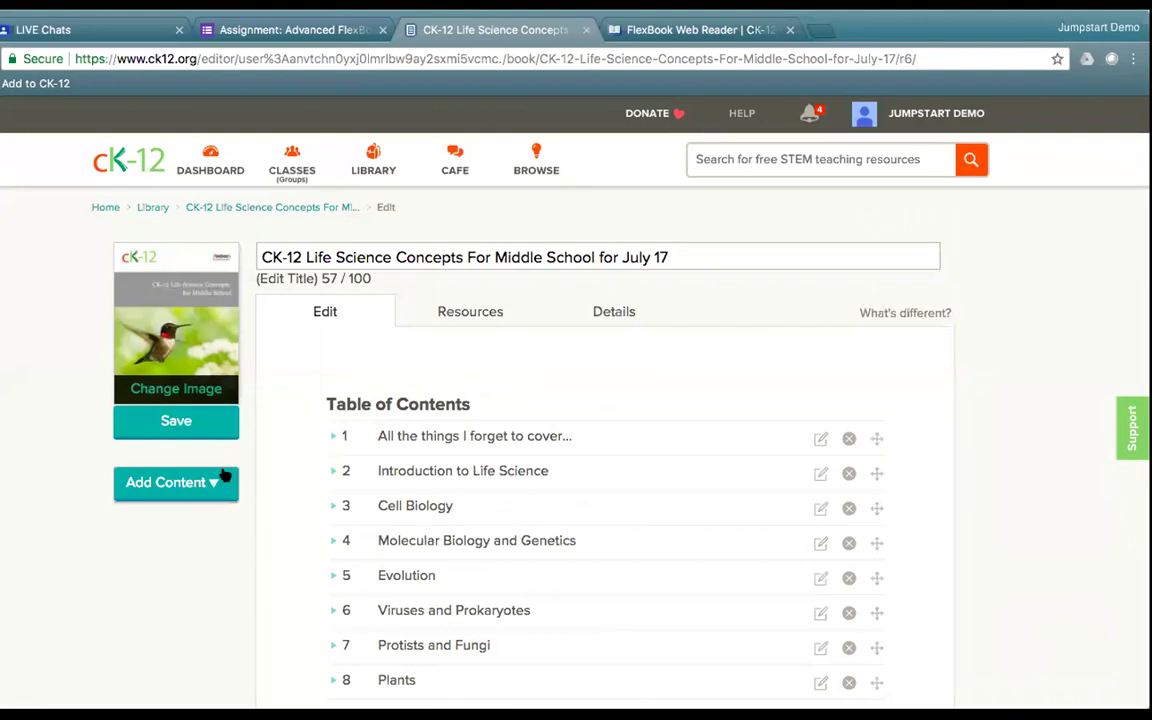
Search the CK-12 content for mammals and add the Evolution of Mammals - Advanced concept to the textbook
click(274, 476)
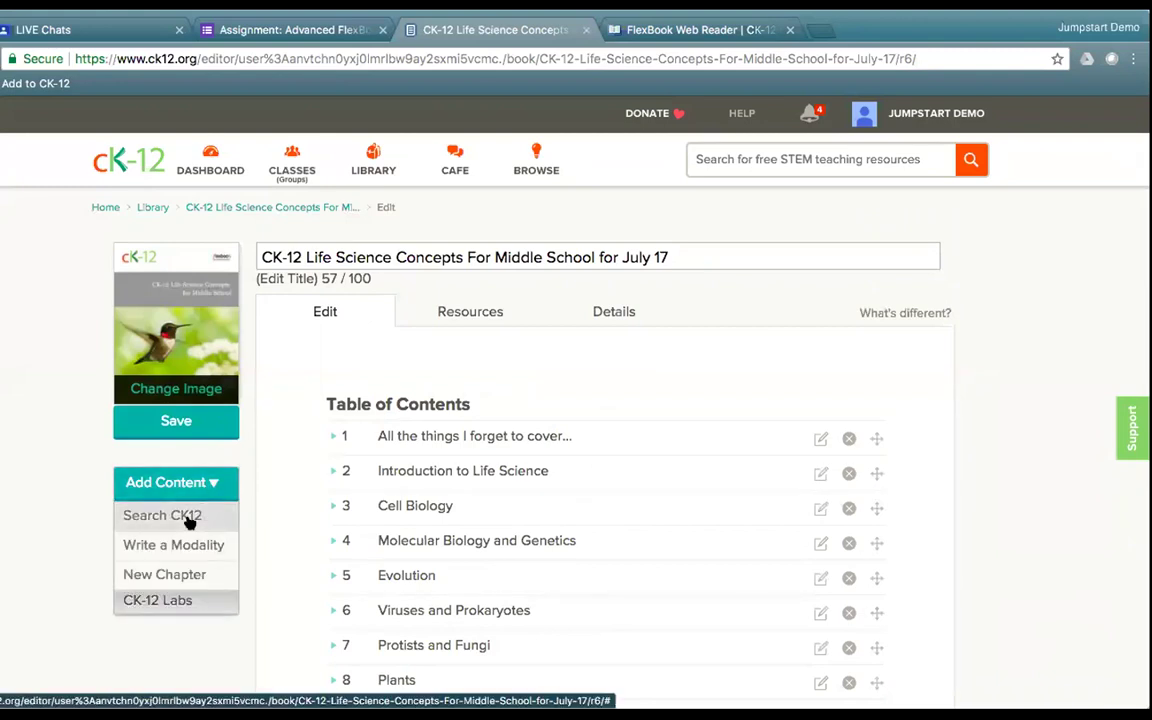
click(190, 520)
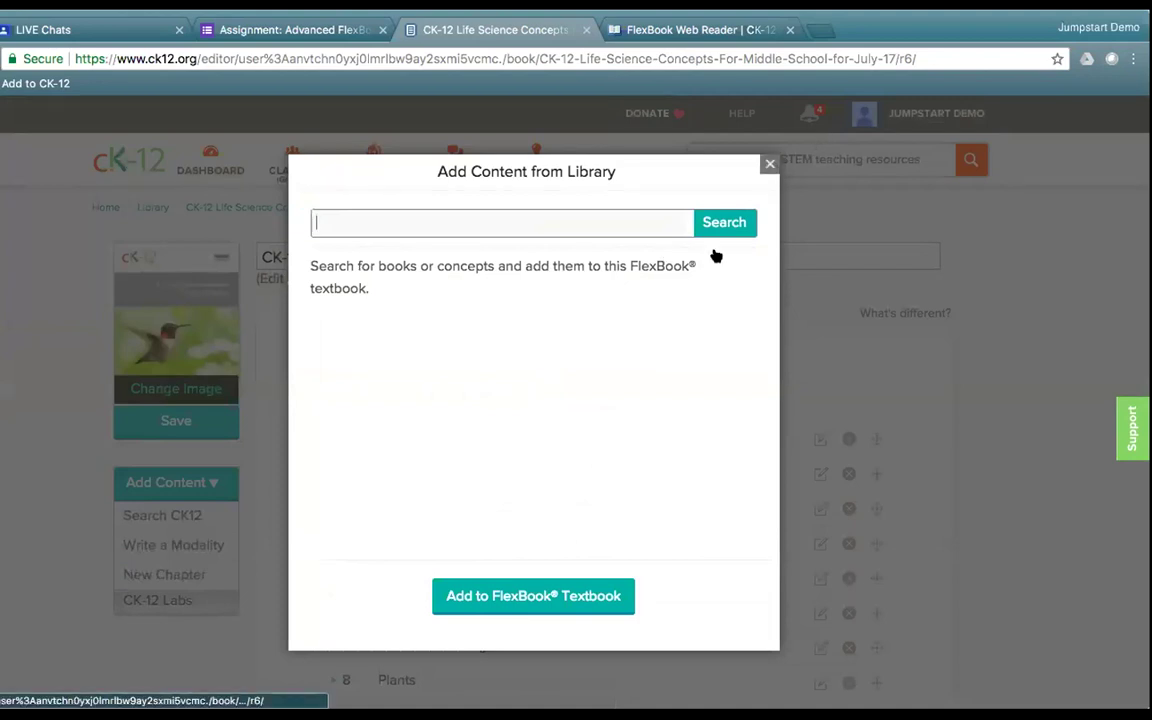
click(536, 222)
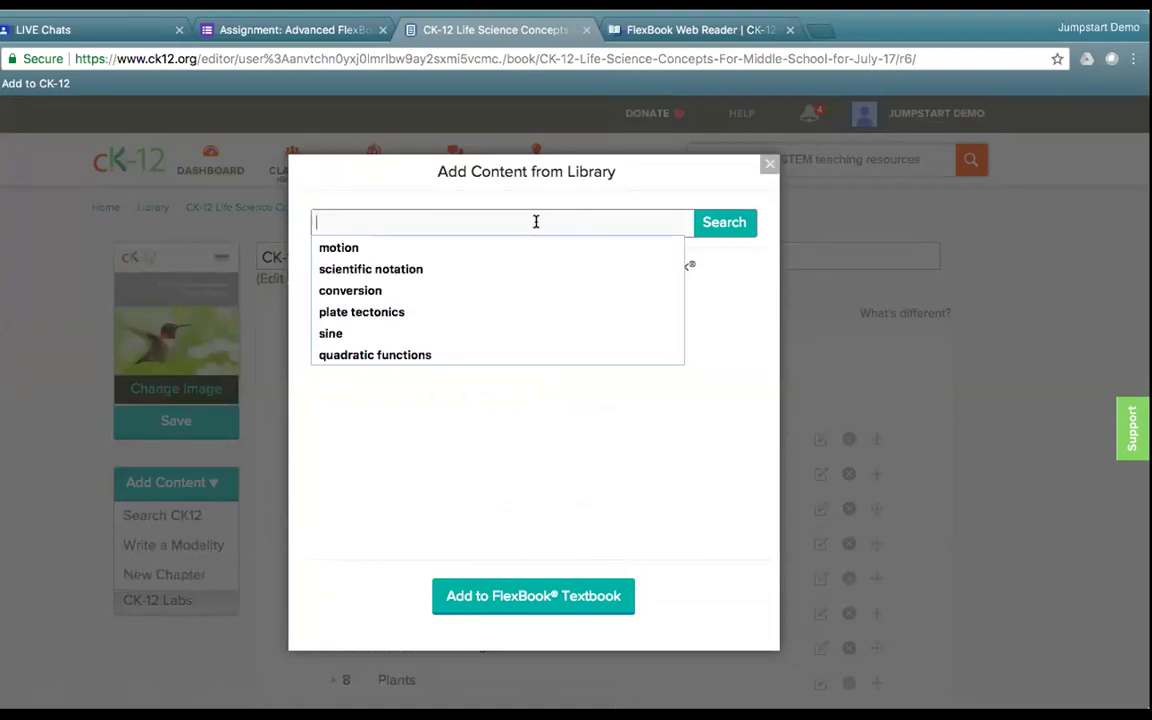
text(mammal)
click(489, 251)
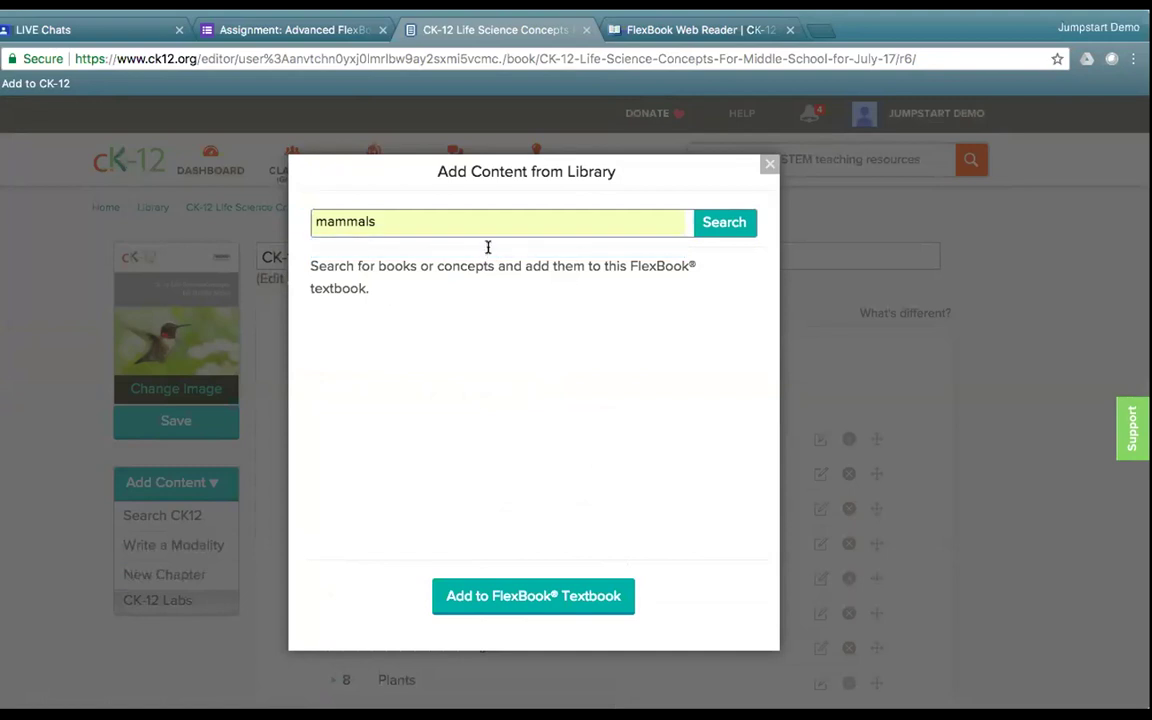
click(715, 224)
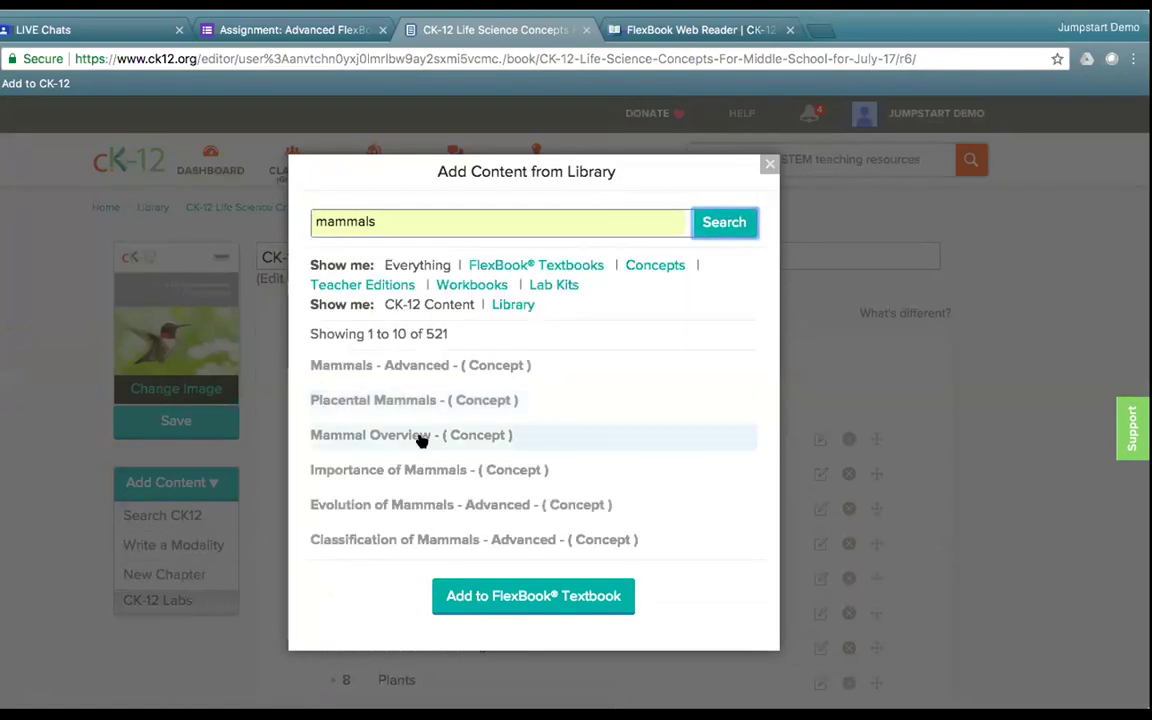
click(428, 505)
click(537, 600)
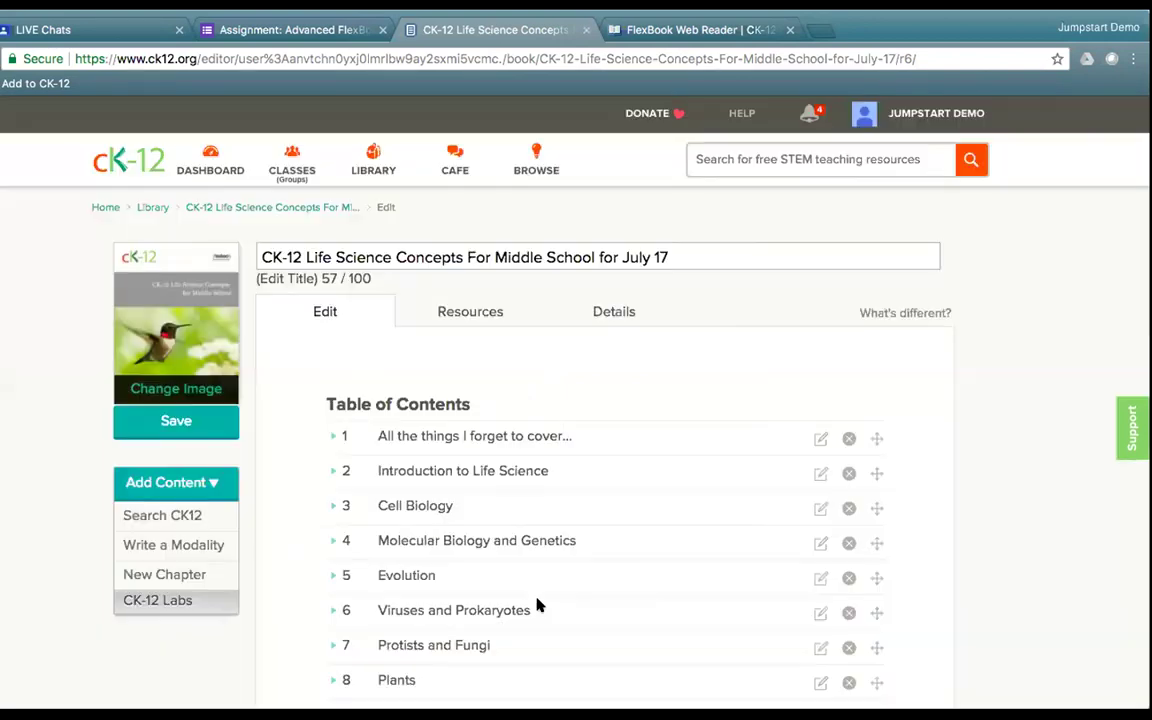
Expand the Vertebrates chapter and move Evolution of Mammals - Advanced into it, between Primates and Primates and Humans
scroll(644, 577, down, 5)
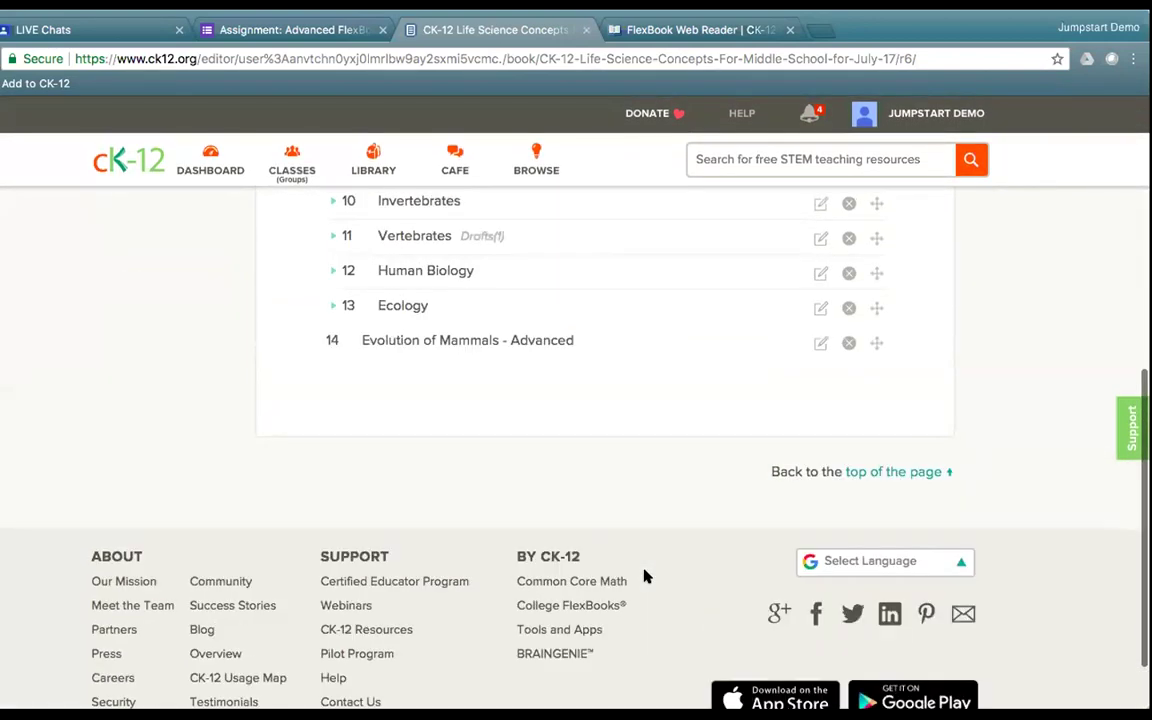
click(332, 238)
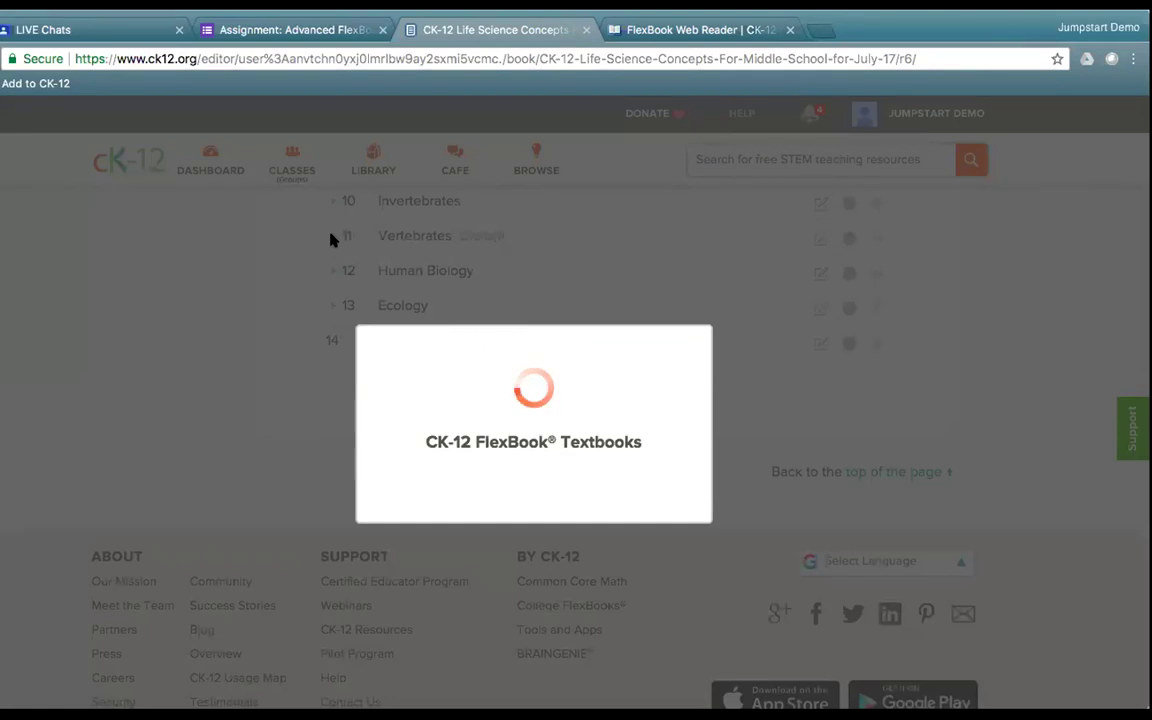
scroll(697, 504, down, 10)
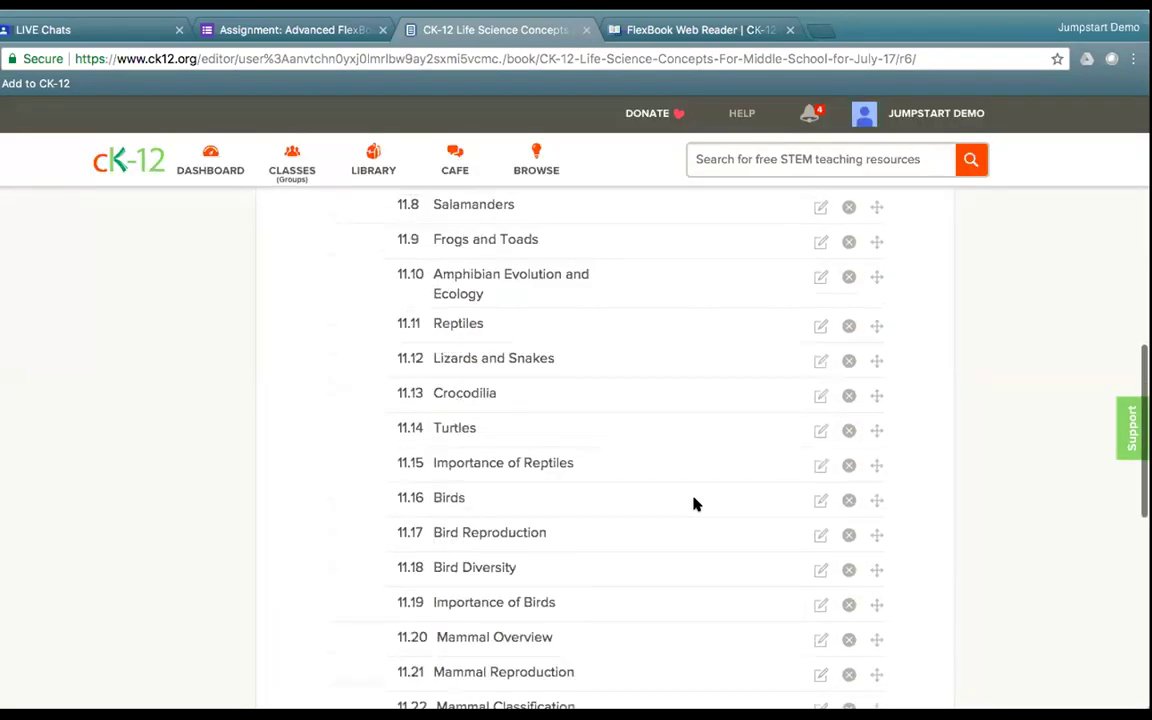
drag(873, 488, 902, 292)
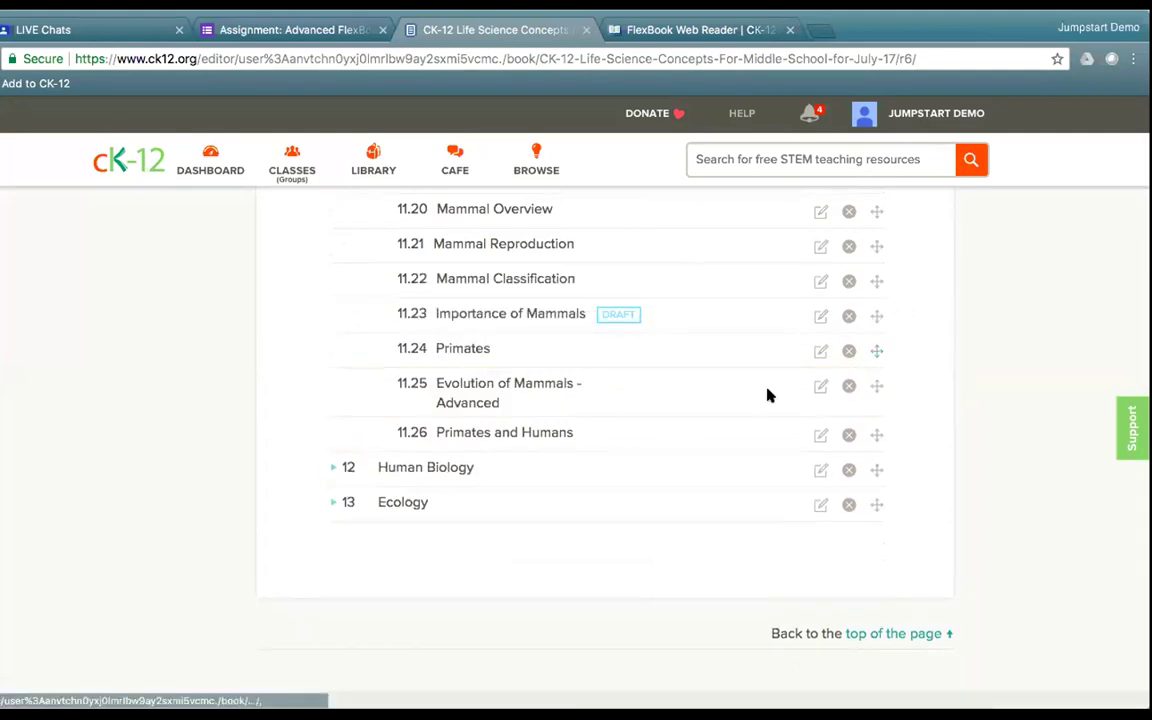
scroll(766, 393, up, 10)
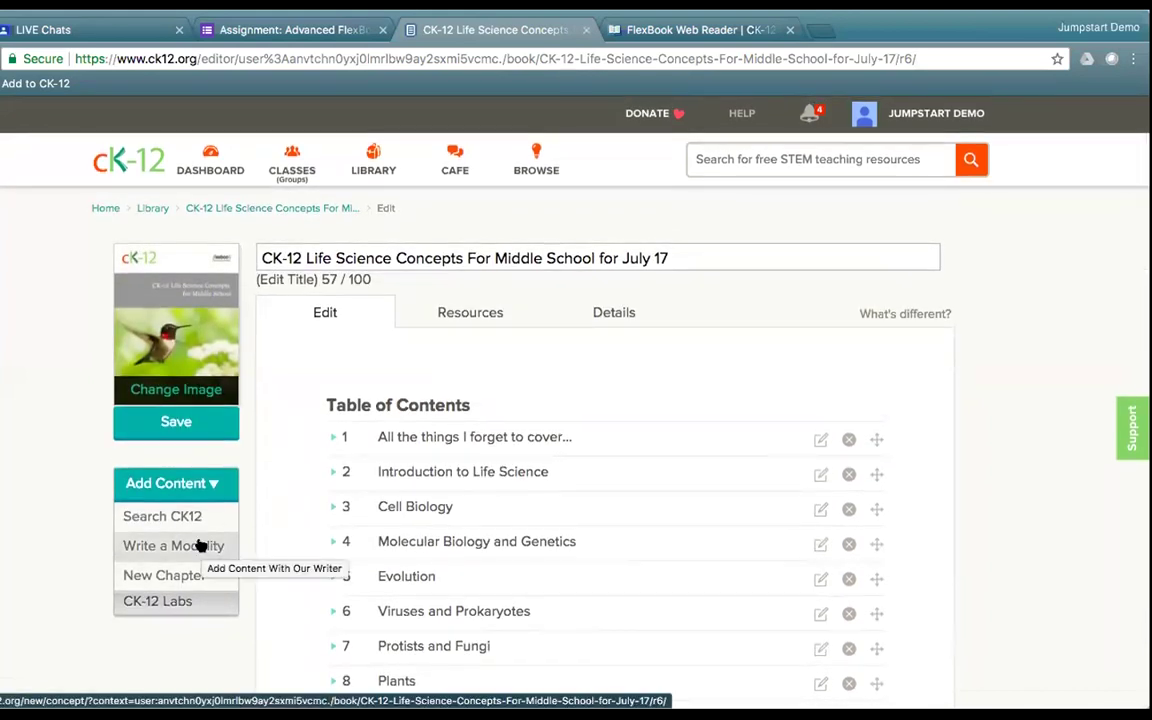
Add a self-written modality titled "New Read" to the textbook
click(199, 545)
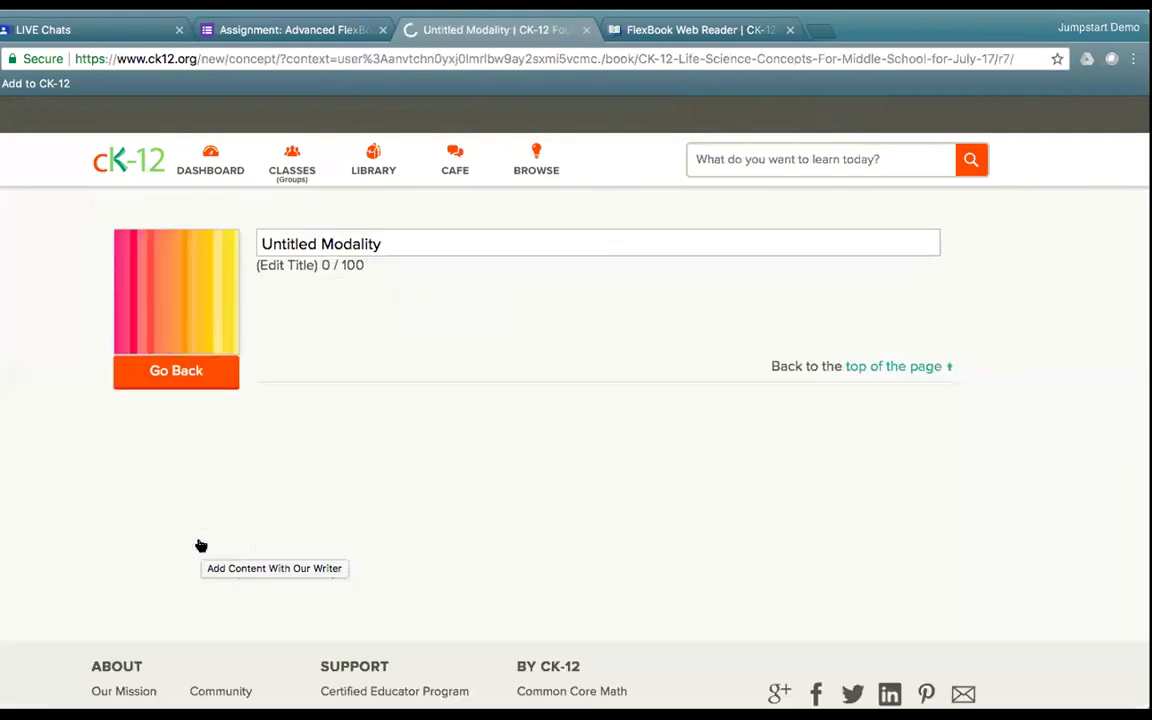
triple_click(296, 284)
text(New Modality)
key(BackSpace)
key(BackSpace)
key(BackSpace)
key(BackSpace)
key(BackSpace)
key(BackSpace)
key(BackSpace)
key(BackSpace)
text(Read)
click(332, 356)
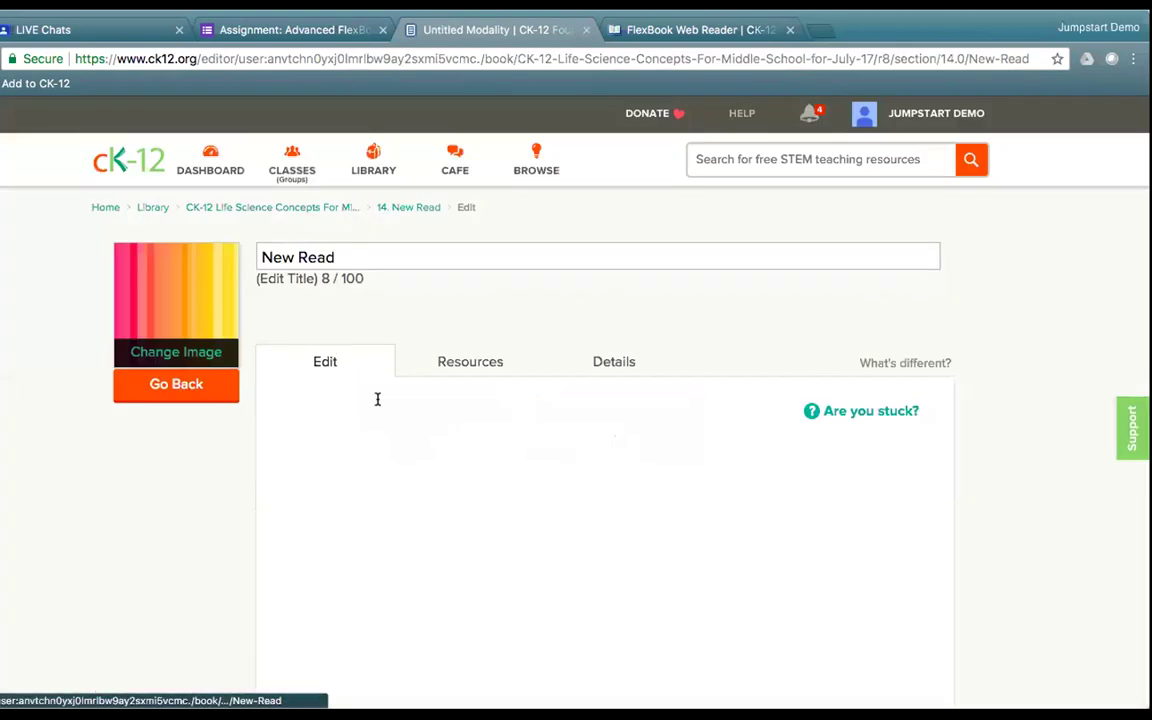
Write "Demo for adding to FB." as the New Read body text and keep the modality as a draft
text(D)
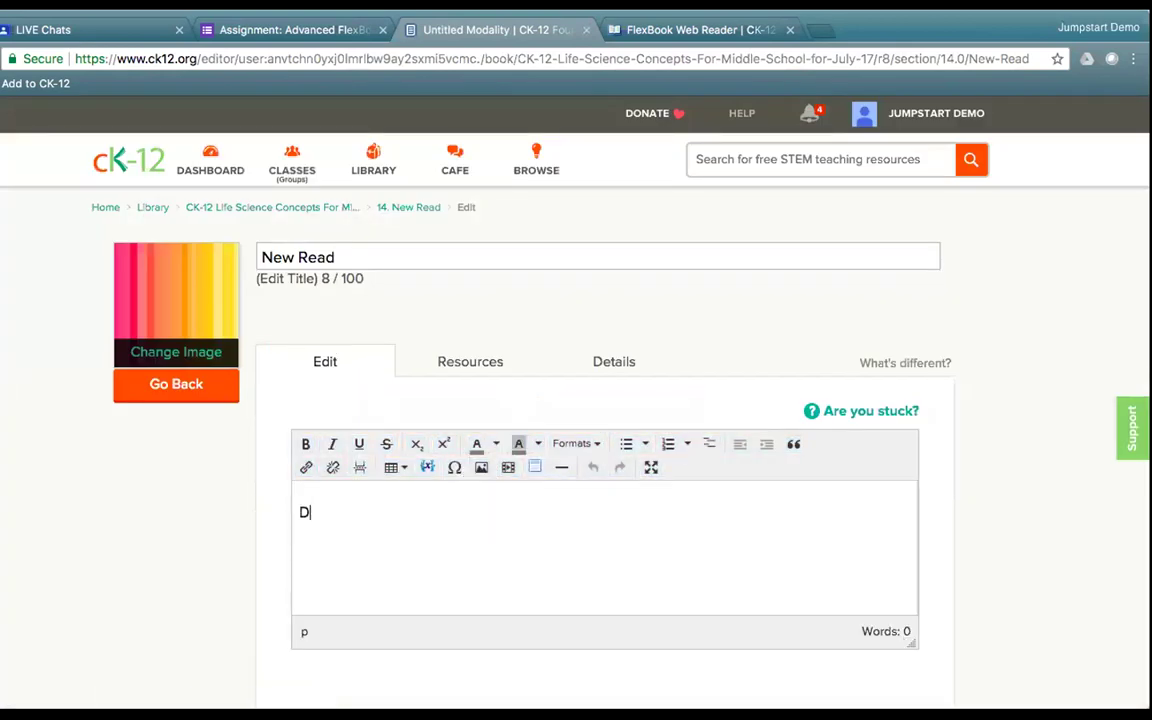
text(emo for adding to FB.)
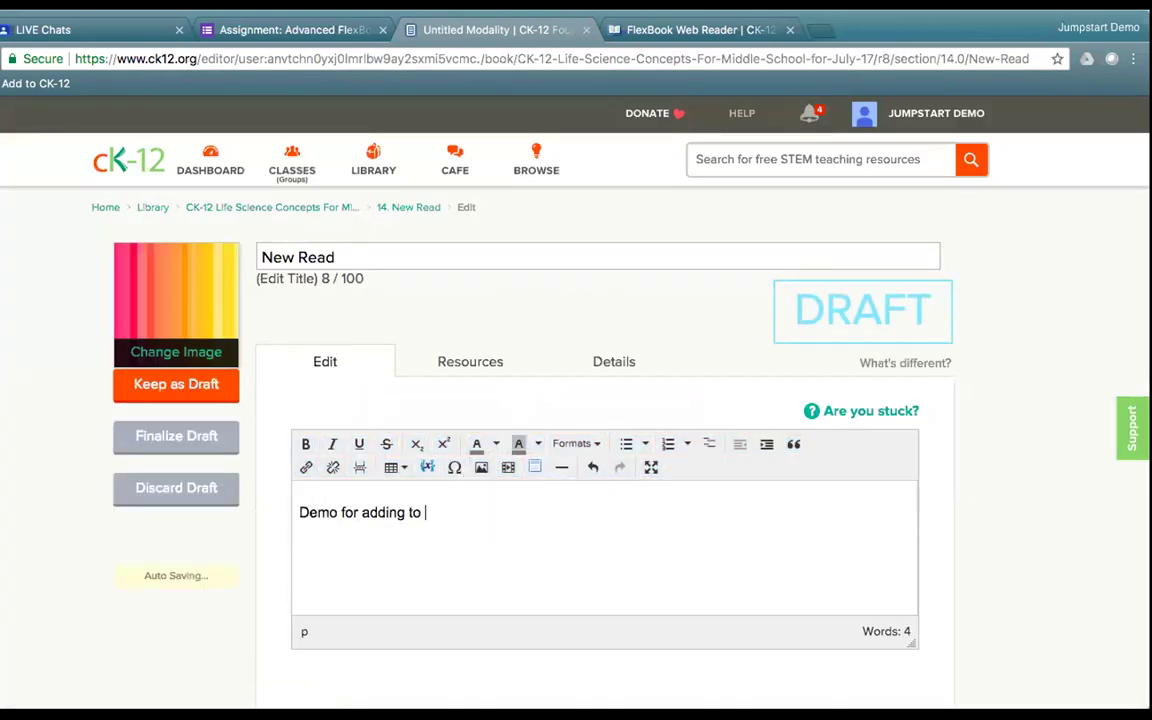
click(204, 383)
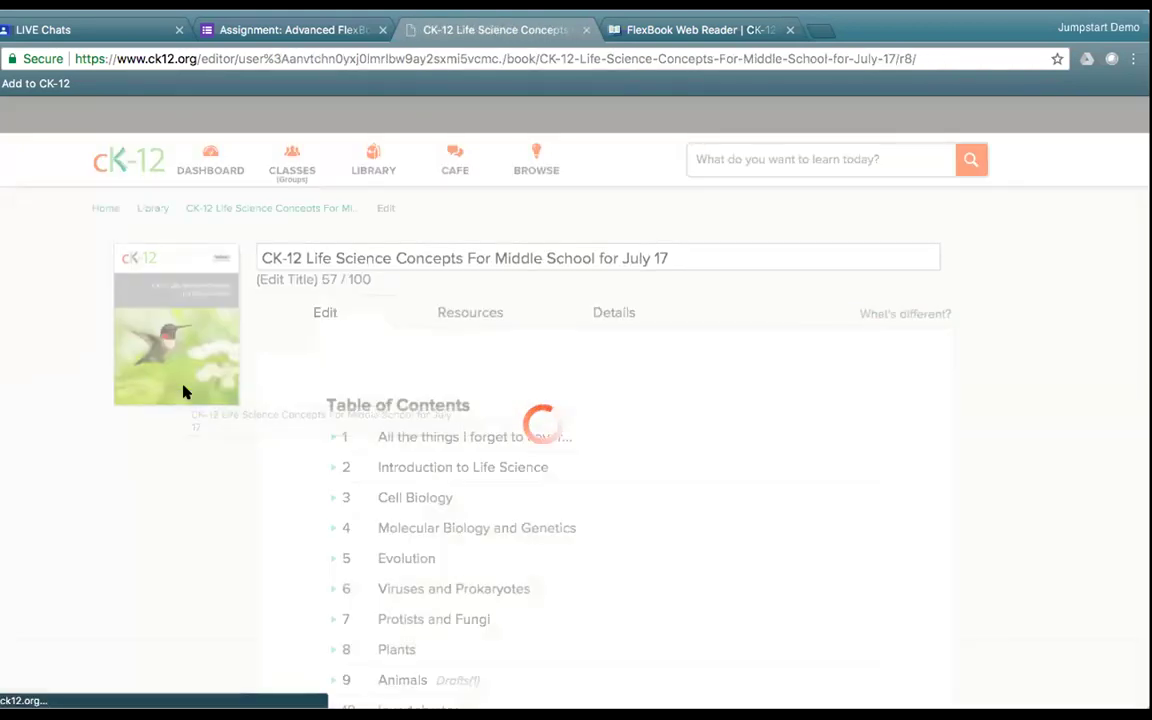
Review the end of the table of contents and save the life science textbook
scroll(675, 550, down, 2)
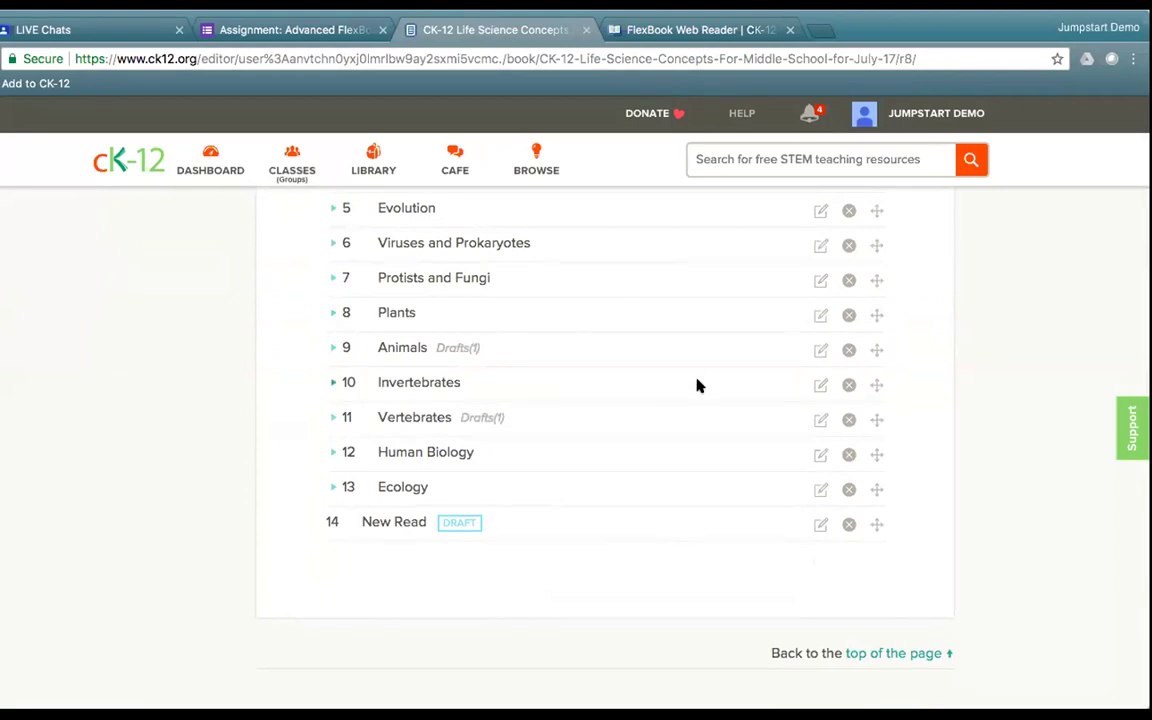
scroll(697, 386, up, 5)
click(176, 422)
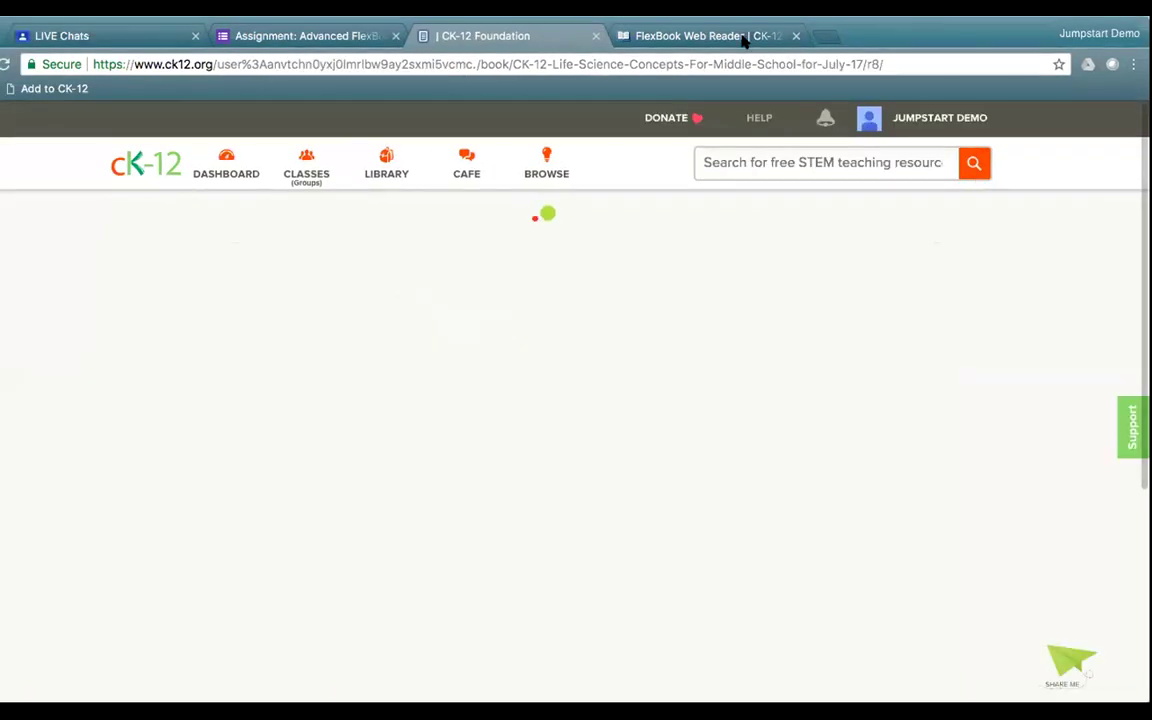
In the Web Reader's browser tab, go to ck12.org/teacher and display the FlexBook textbooks for Life Science
click(720, 36)
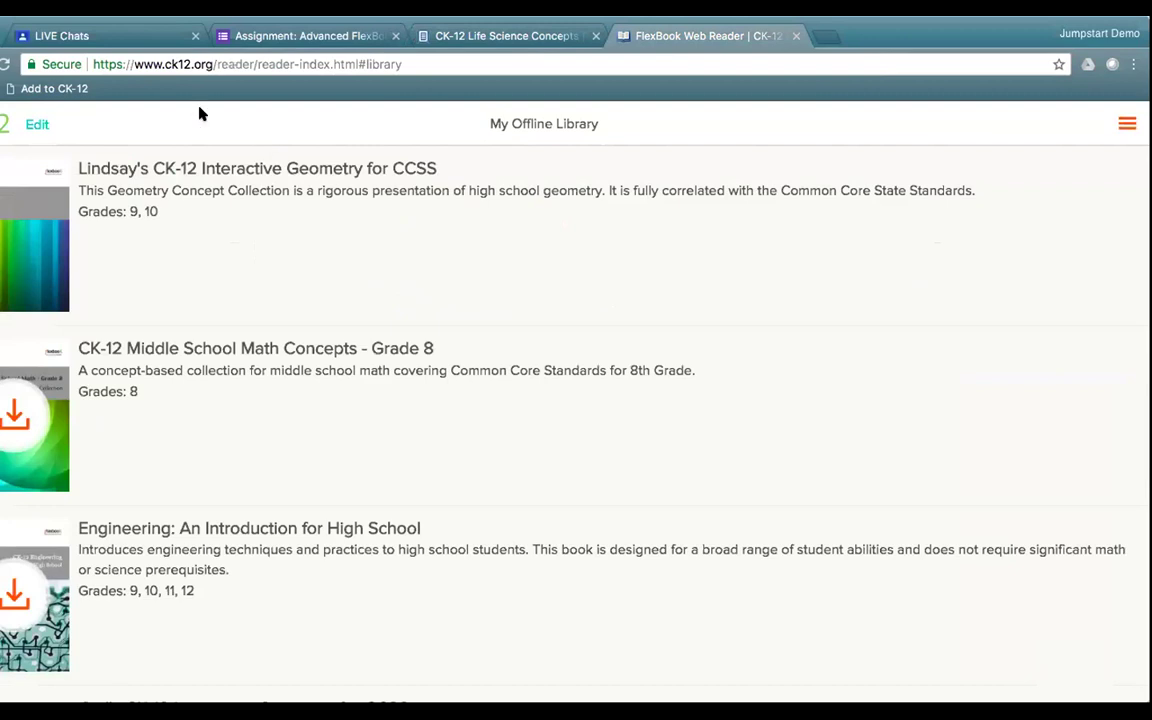
click(463, 63)
text(ck12.org)
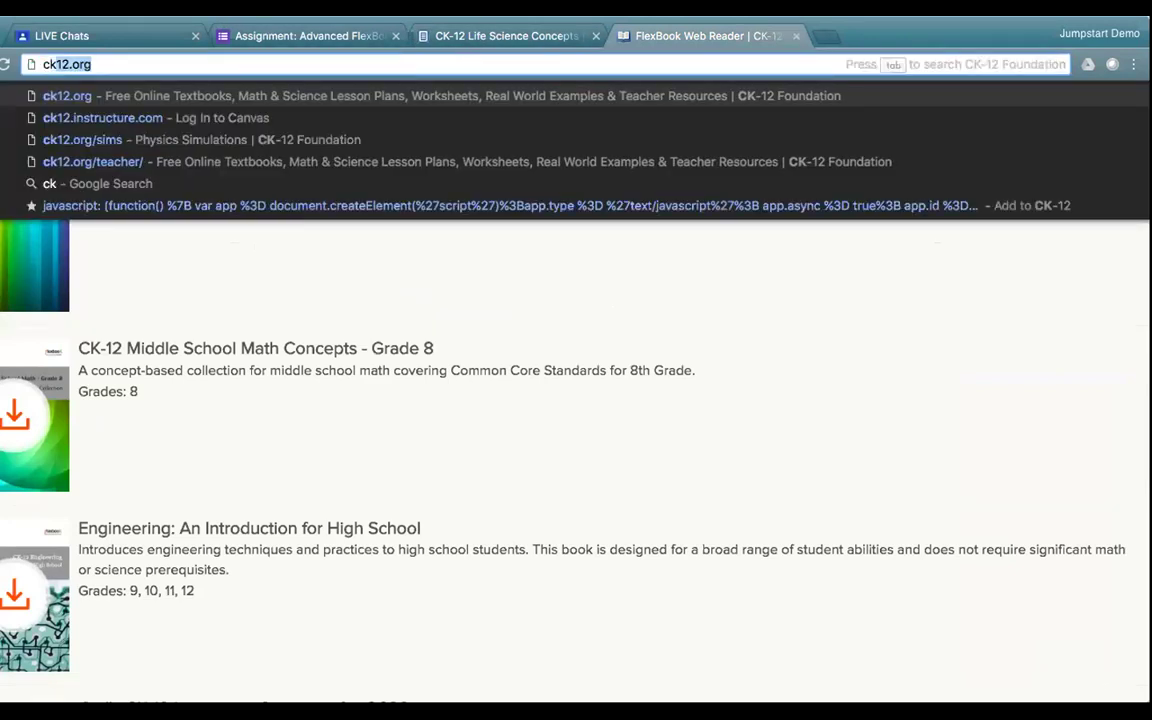
key(Down)
key(Down)
key(Down)
key(Return)
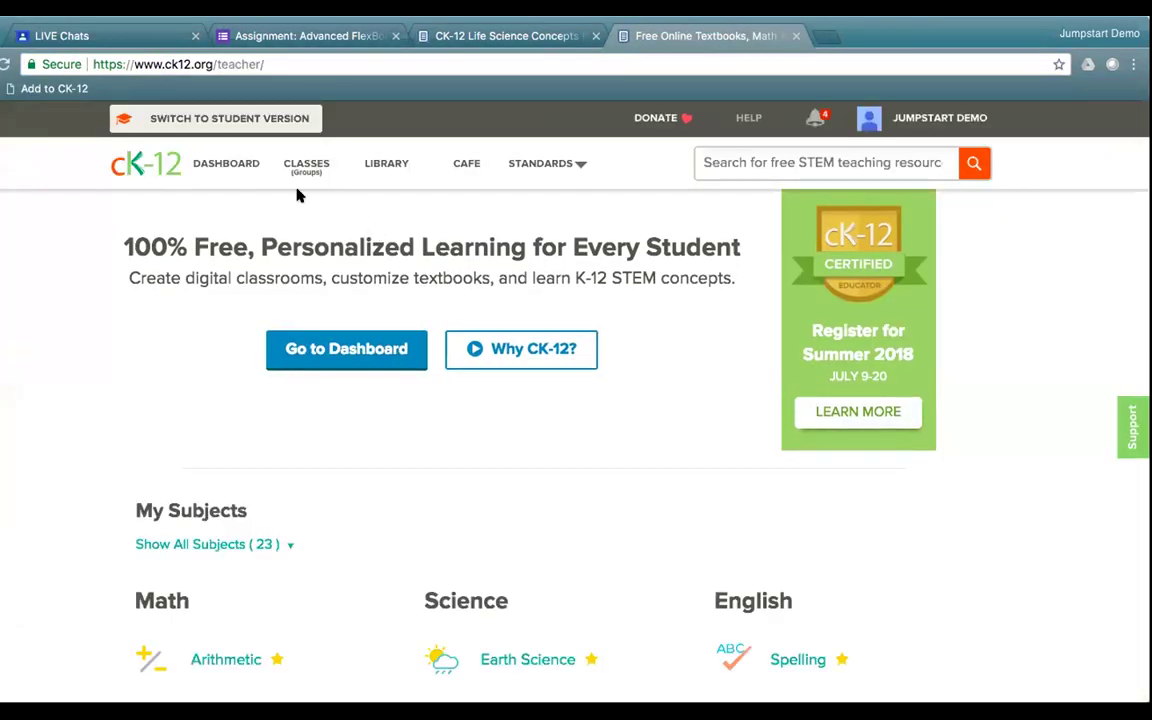
scroll(291, 545, down, 3)
click(549, 500)
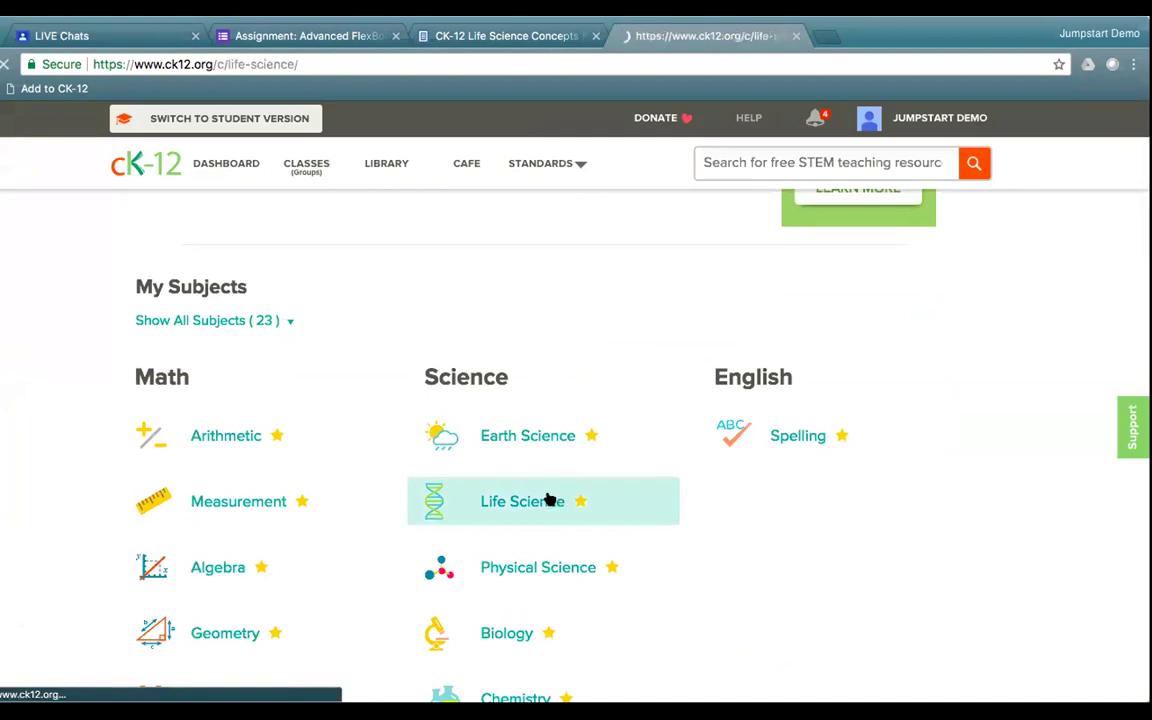
scroll(391, 278, down, 2)
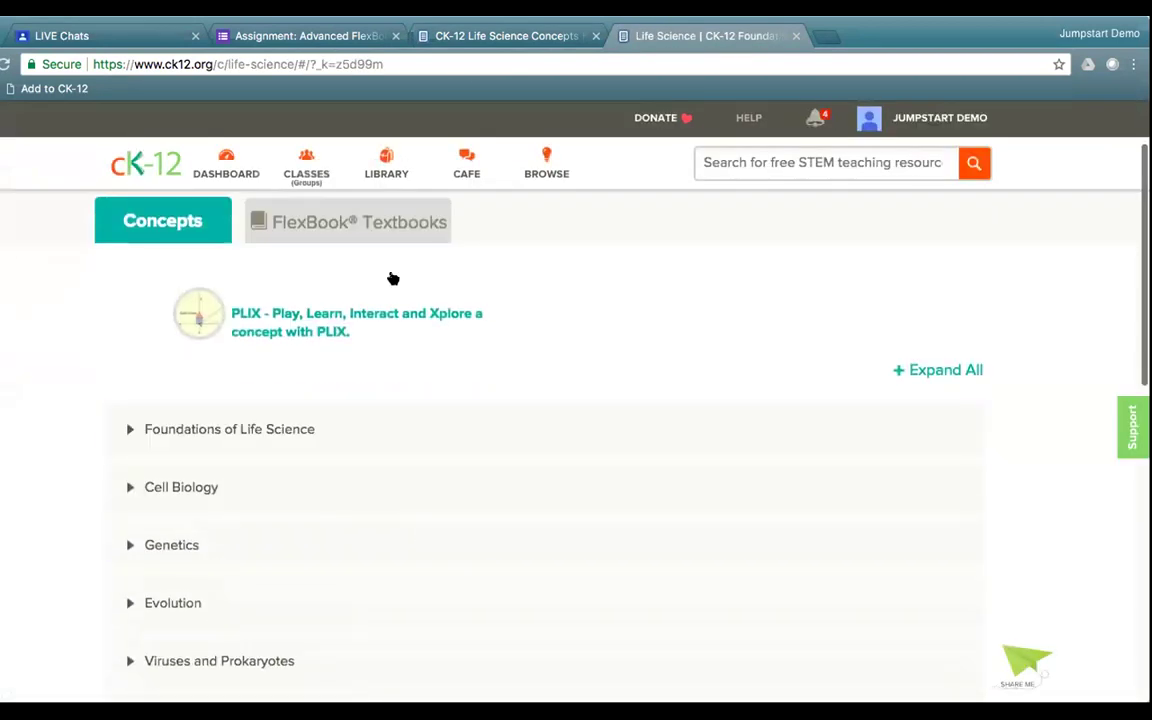
click(376, 221)
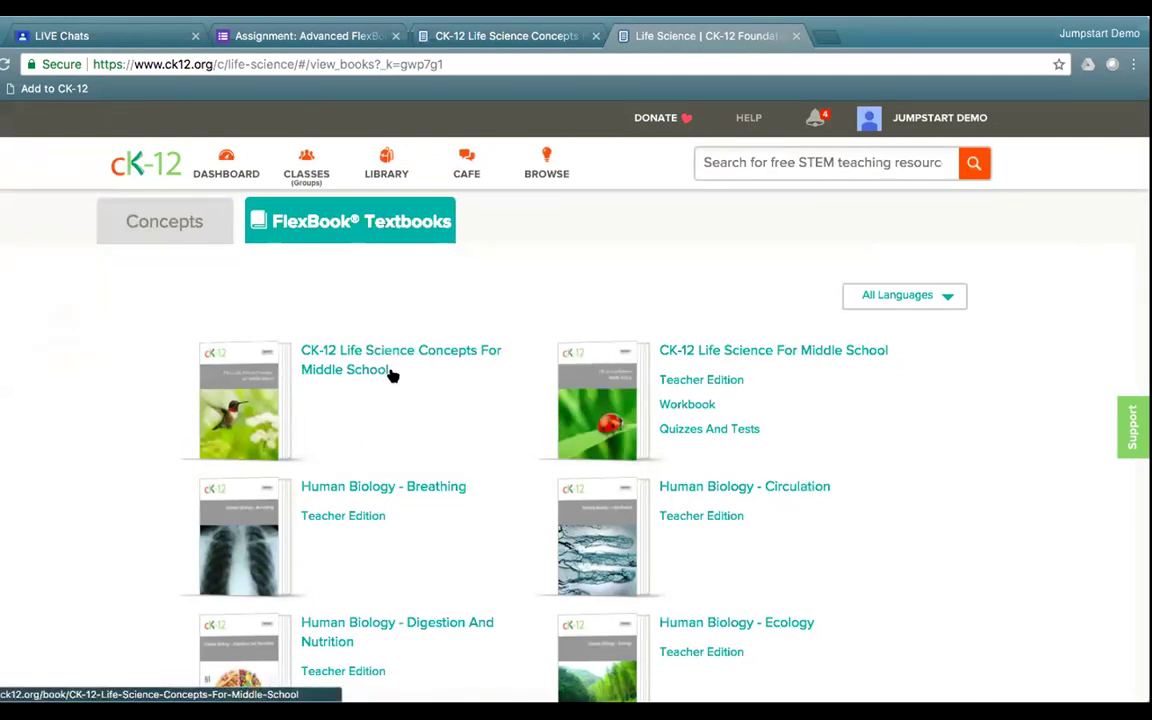
Add the chapter "What is a Living Organism?" from CK-12 Life Science For Middle School to the "CK-12 Life Science Concepts For Middle School for July 17" textbook
click(750, 352)
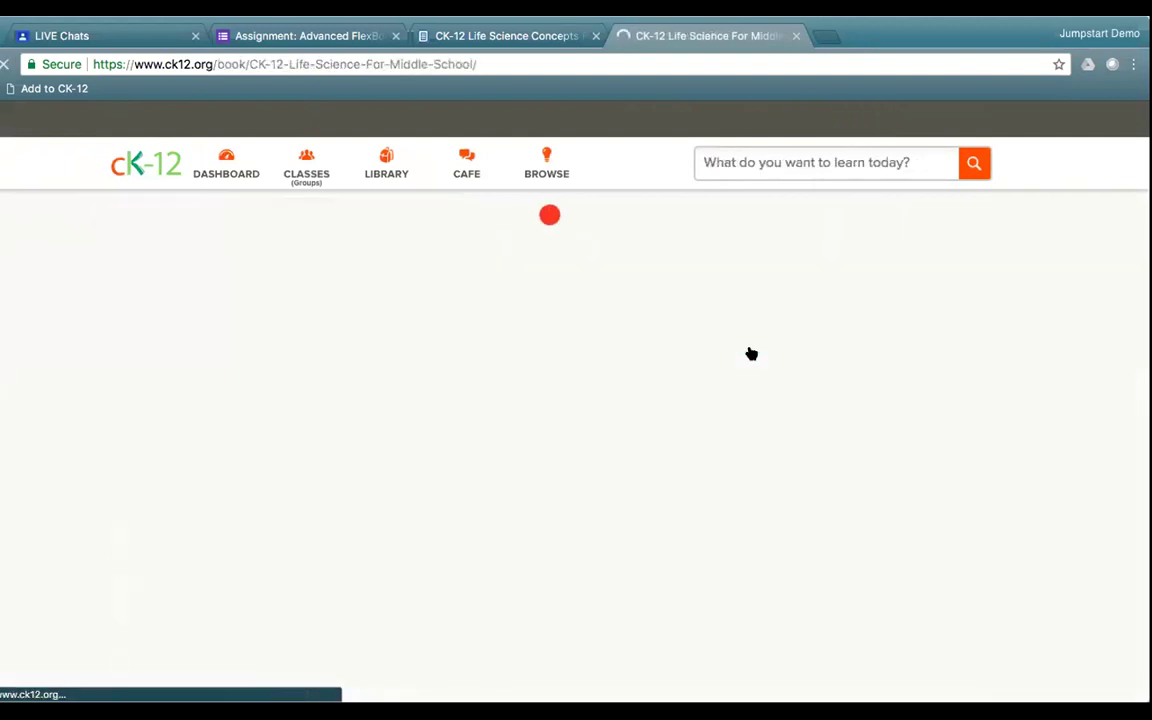
scroll(615, 430, down, 3)
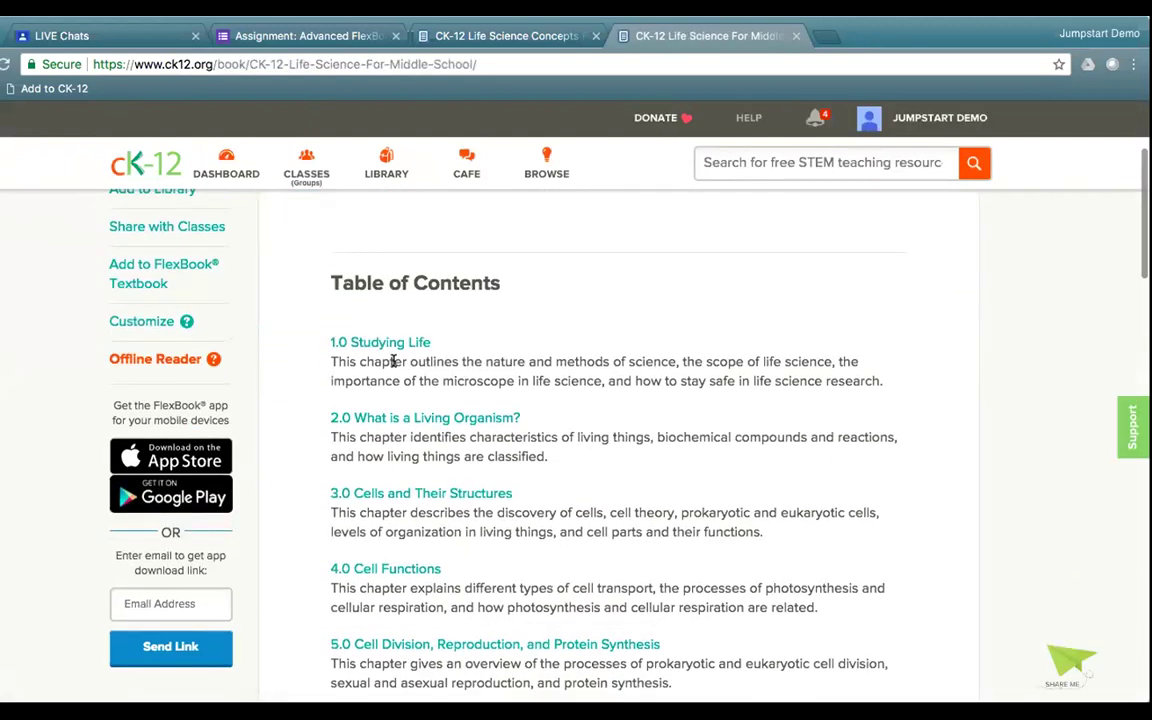
click(446, 435)
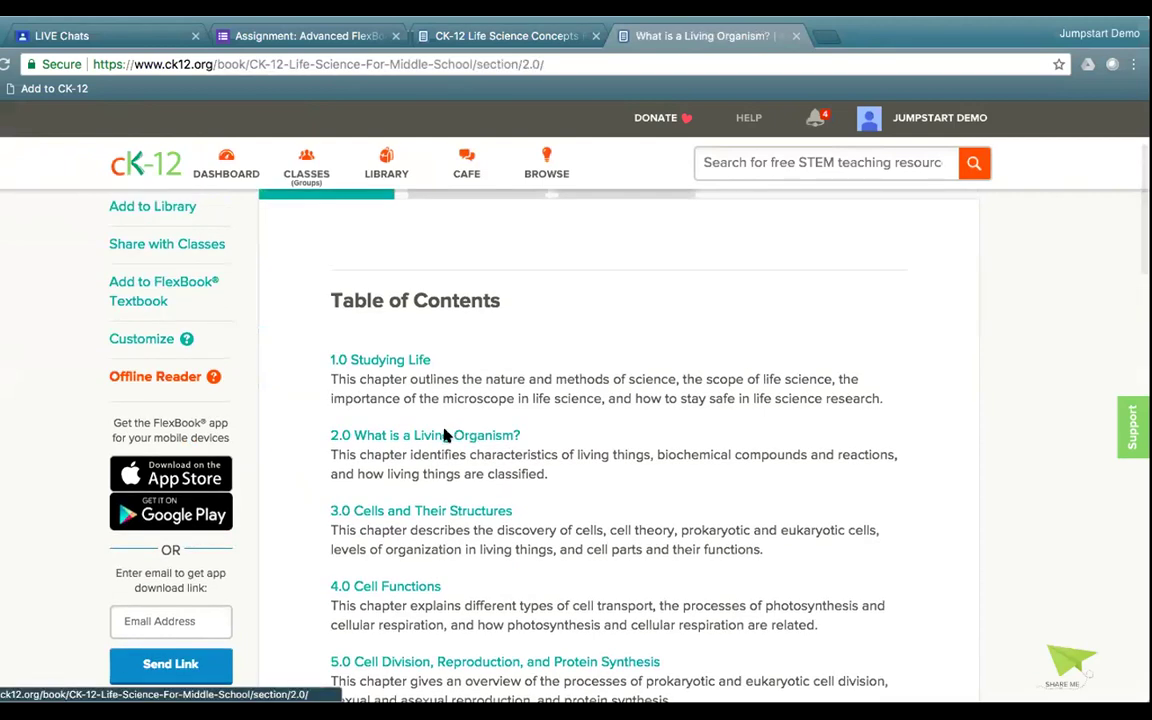
click(152, 435)
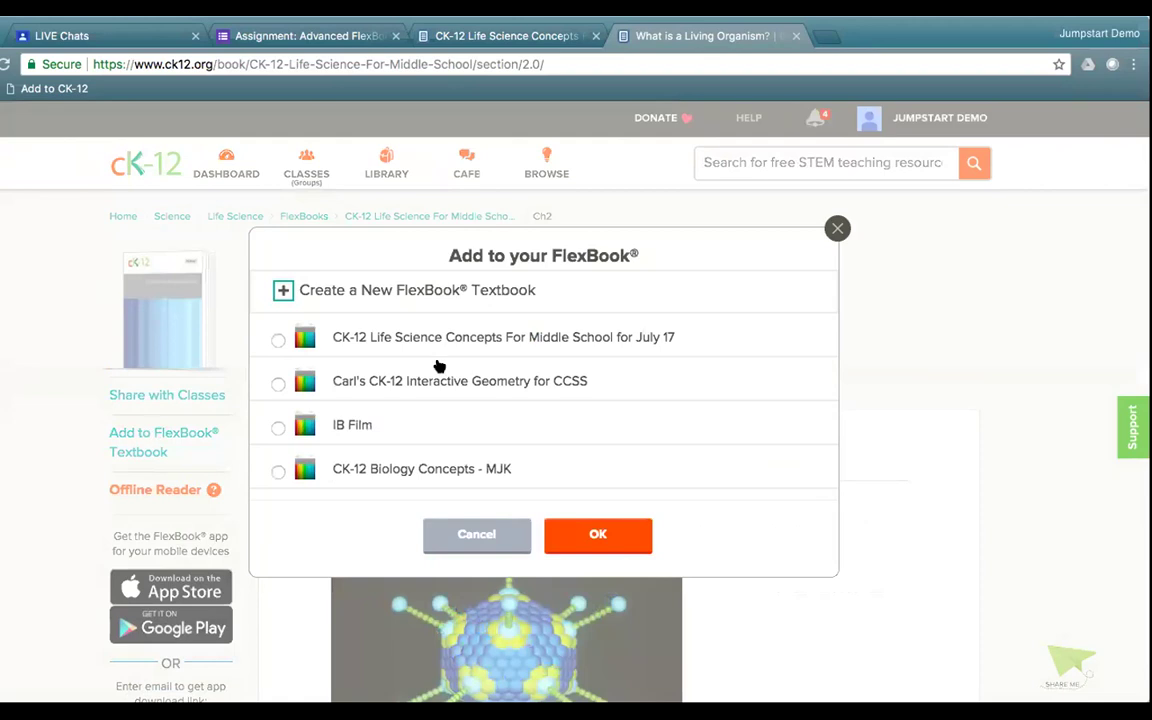
click(419, 340)
click(598, 535)
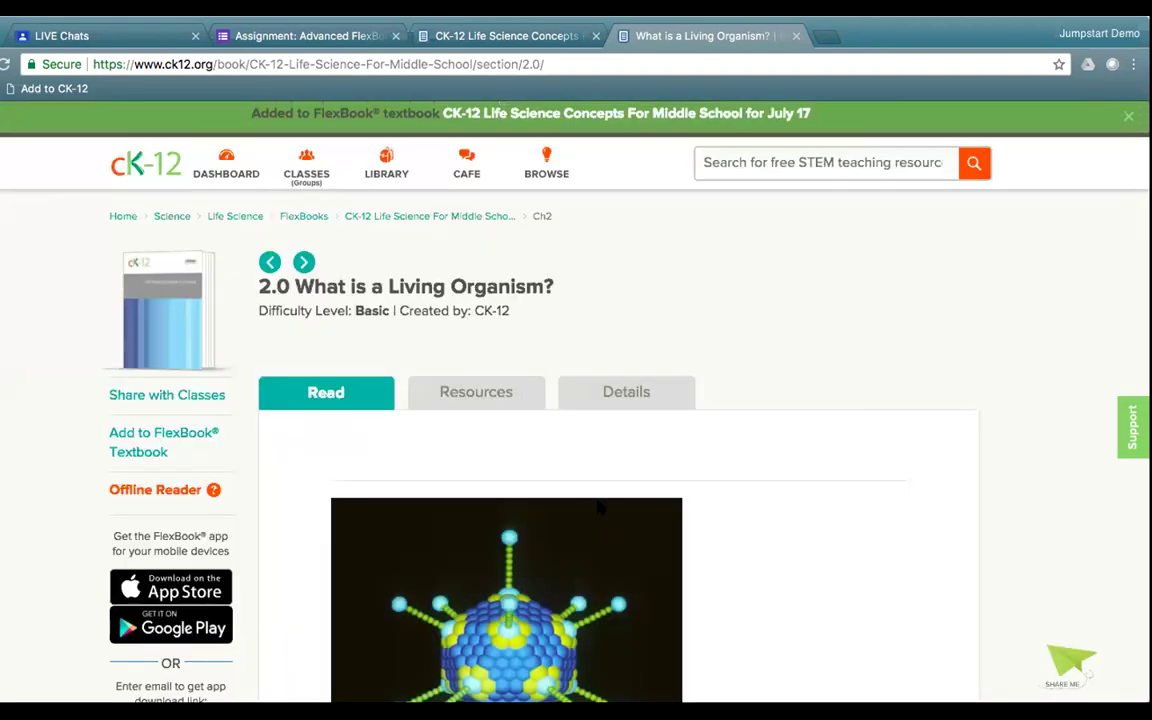
Open the July 17 life science textbook from the library and examine its added chapter "What is a Living Organism?" and the chapter outline
click(389, 162)
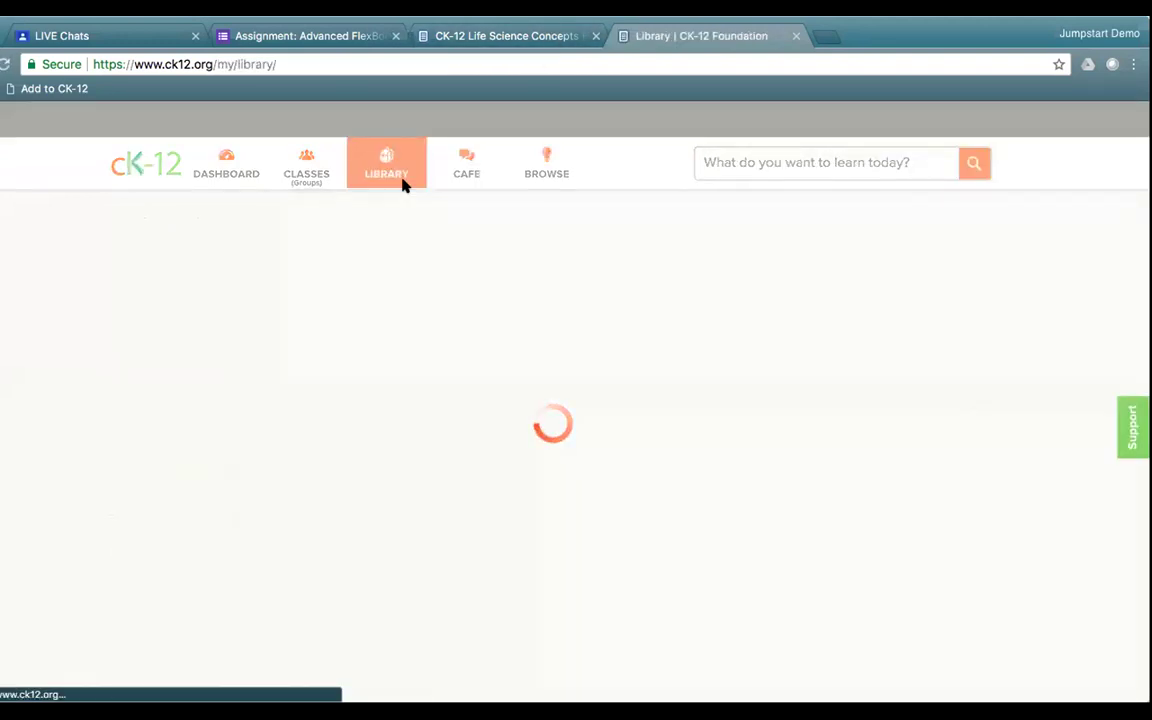
click(543, 381)
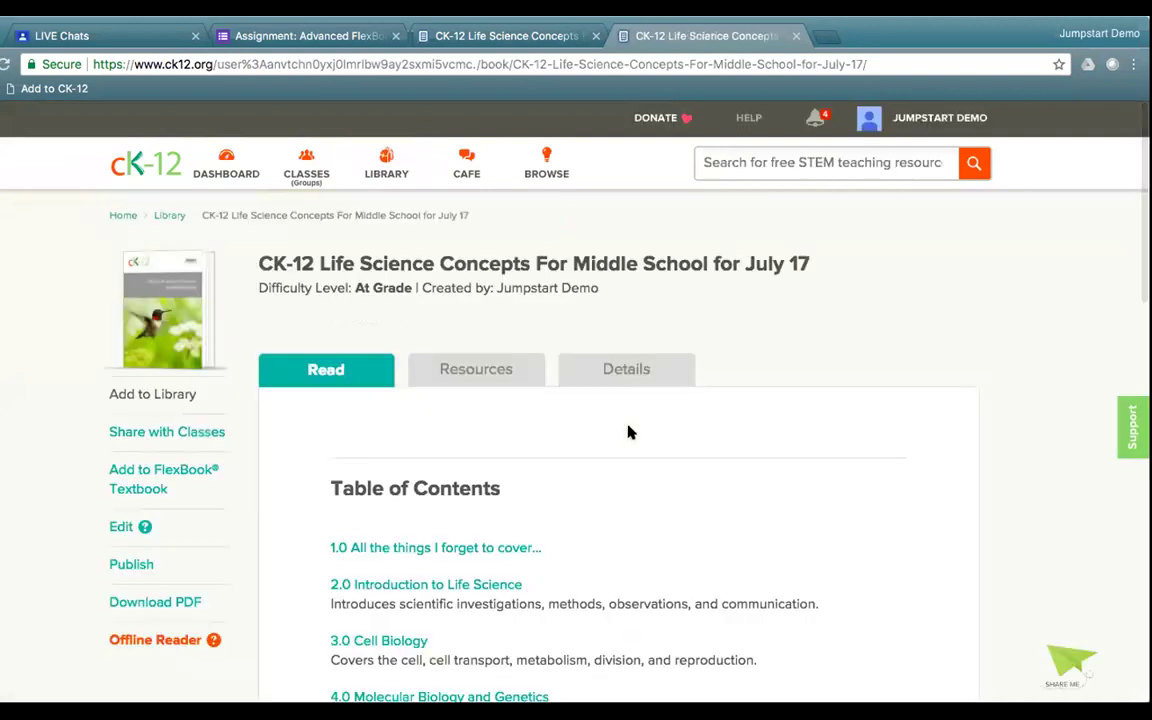
scroll(628, 432, down, 10)
scroll(514, 339, up, 3)
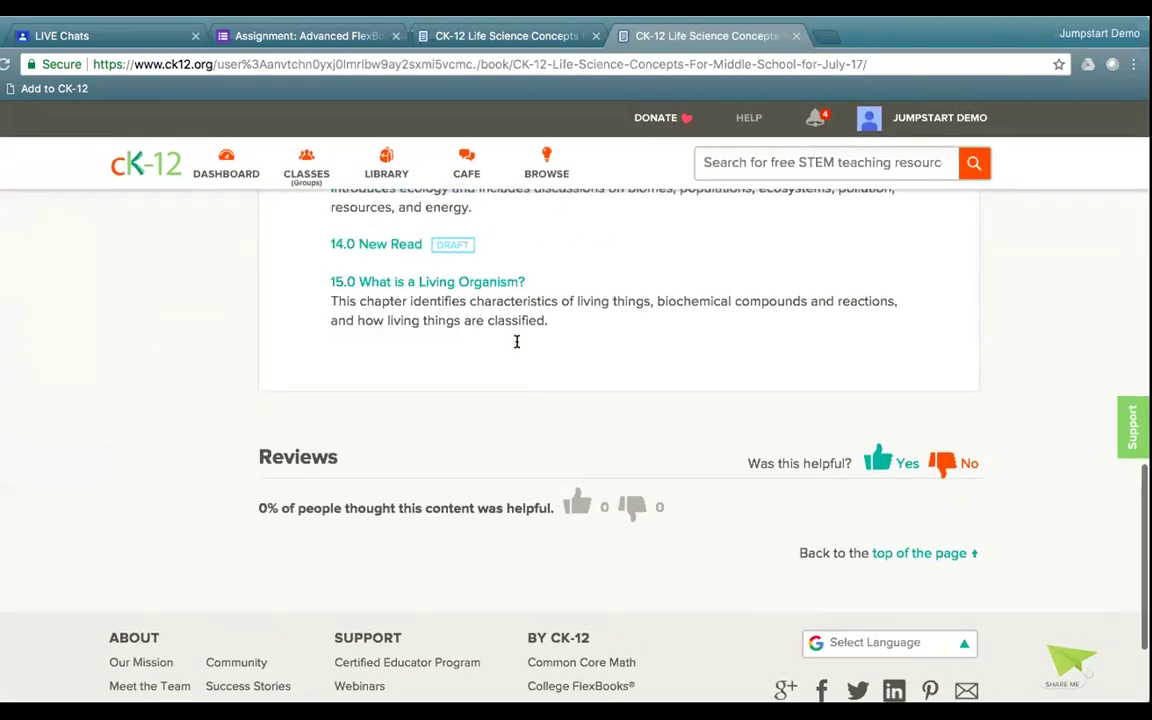
click(426, 350)
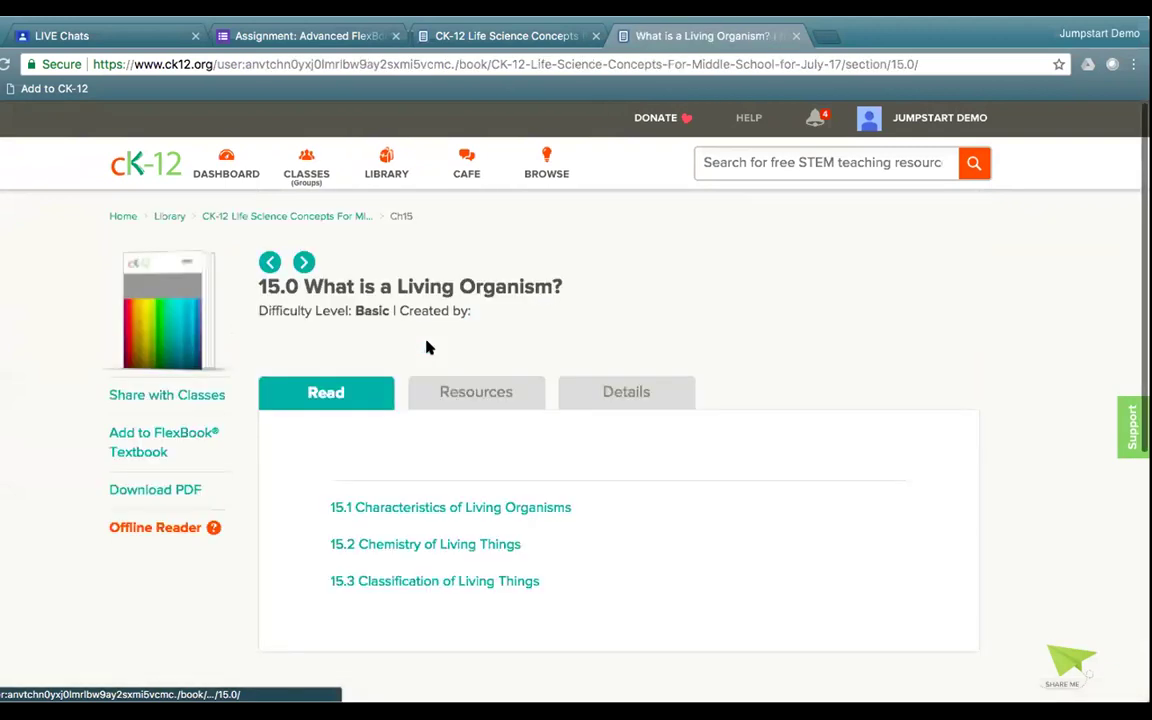
scroll(527, 490, down, 2)
scroll(527, 490, down, 5)
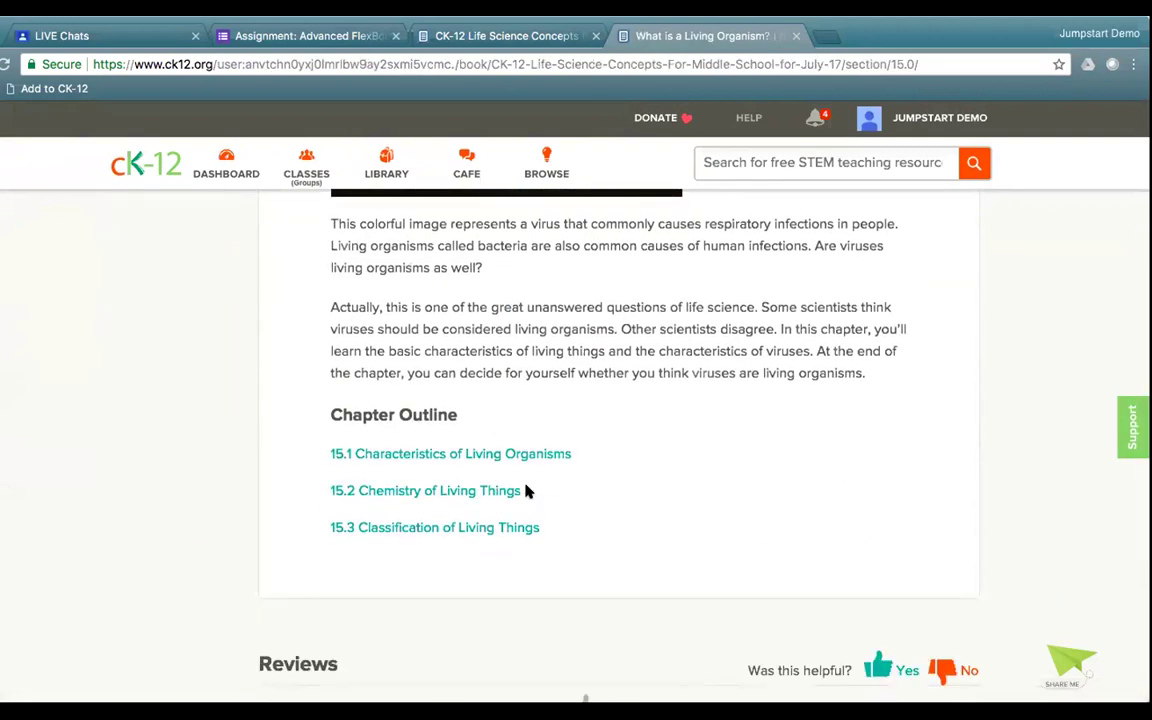
scroll(527, 490, up, 2)
scroll(527, 490, up, 5)
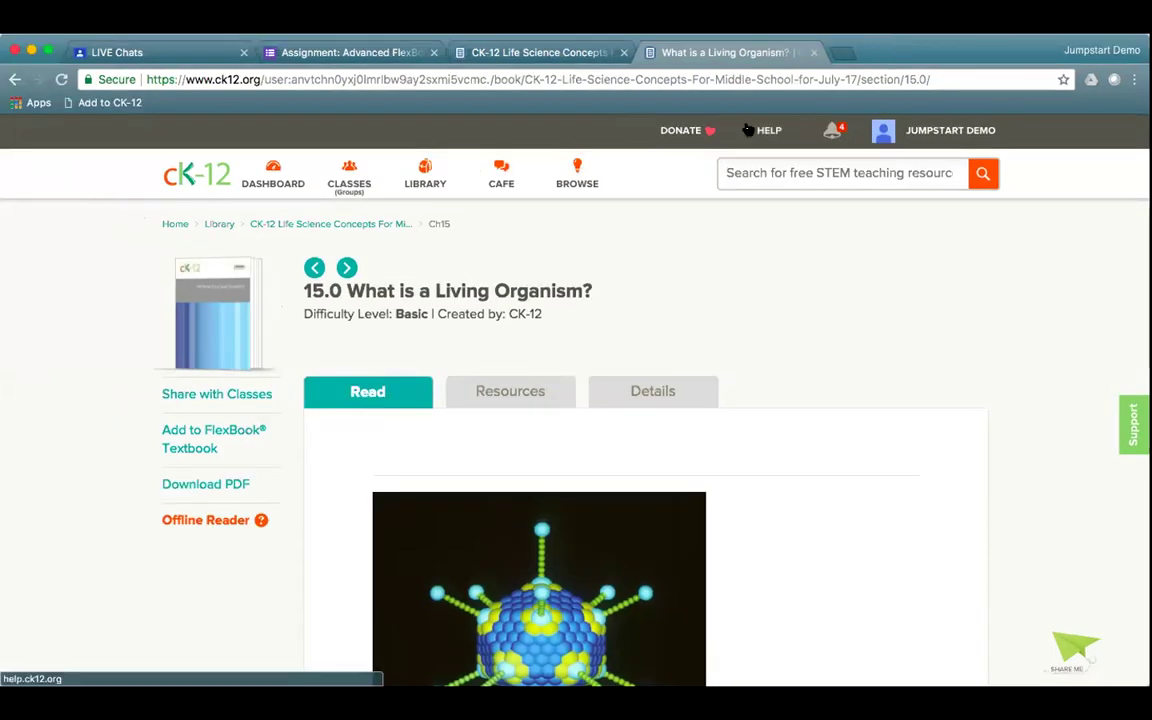
From the CK-12 home page, open the practice for the Life Science concept "Fields in the Life Sciences" under Foundations of Life Science
click(203, 180)
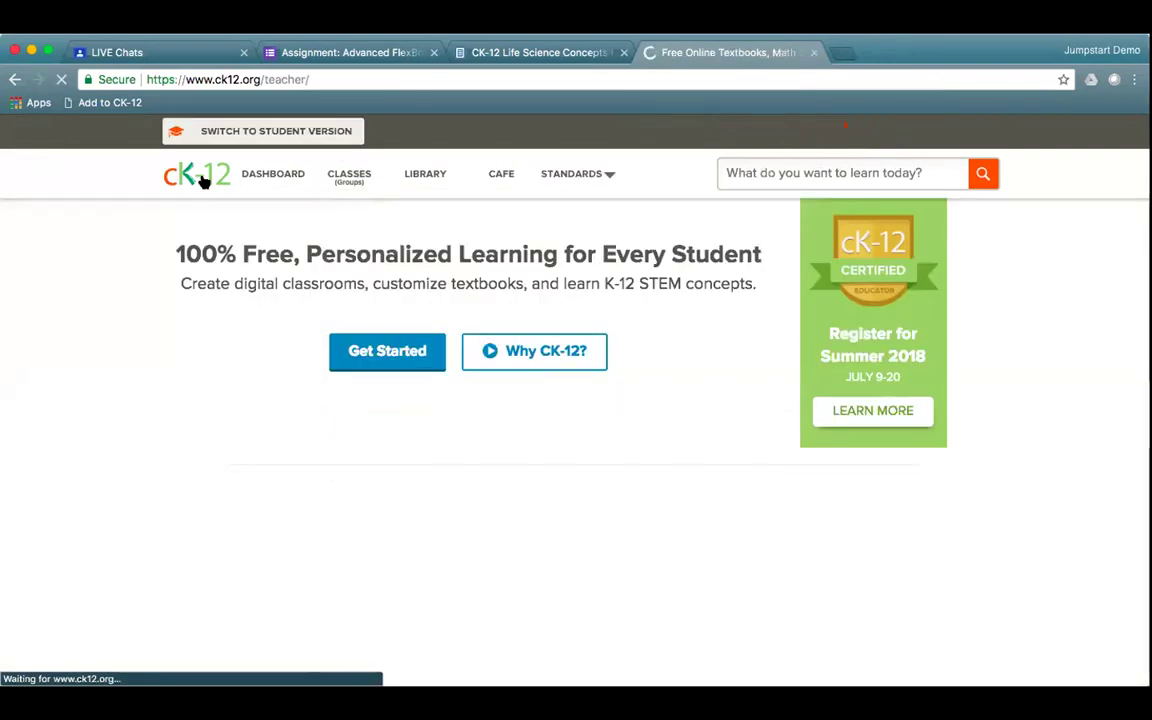
scroll(602, 522, down, 3)
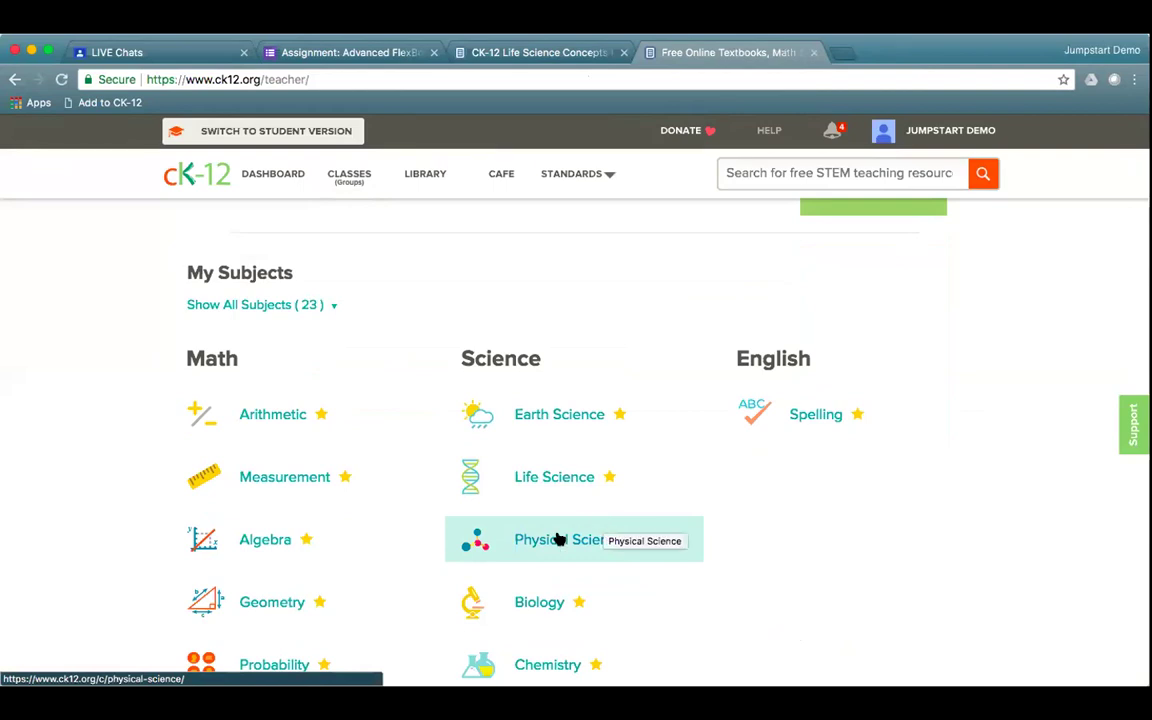
click(569, 481)
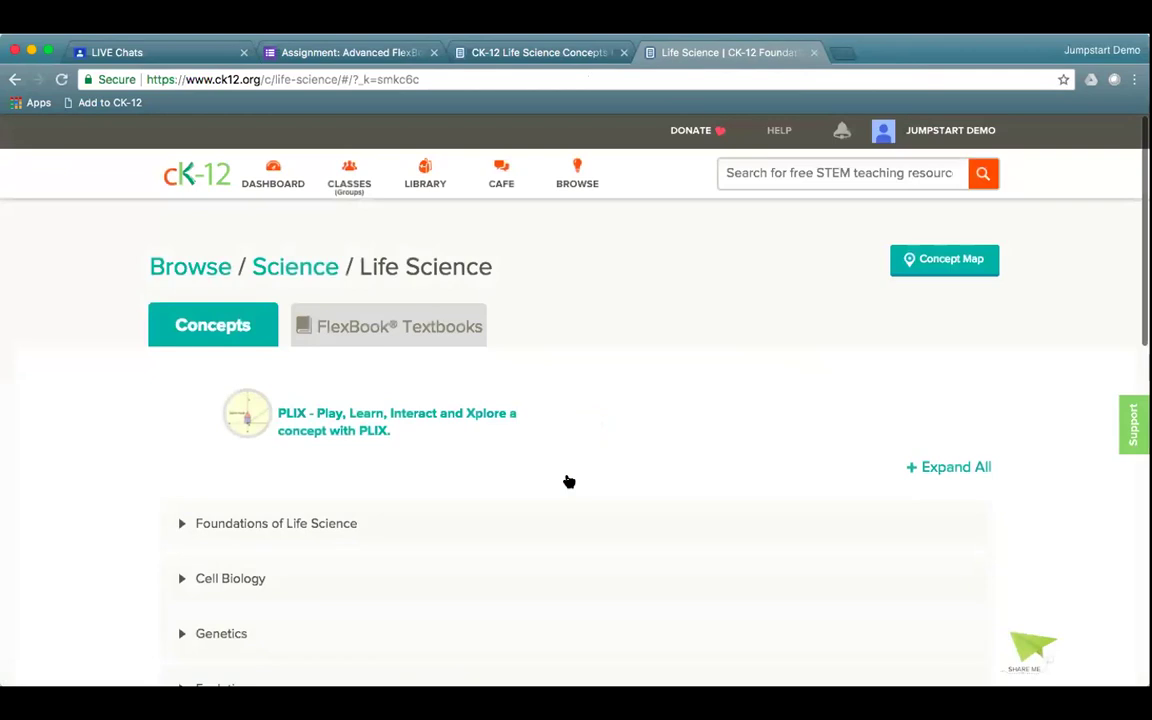
click(314, 528)
scroll(398, 547, down, 3)
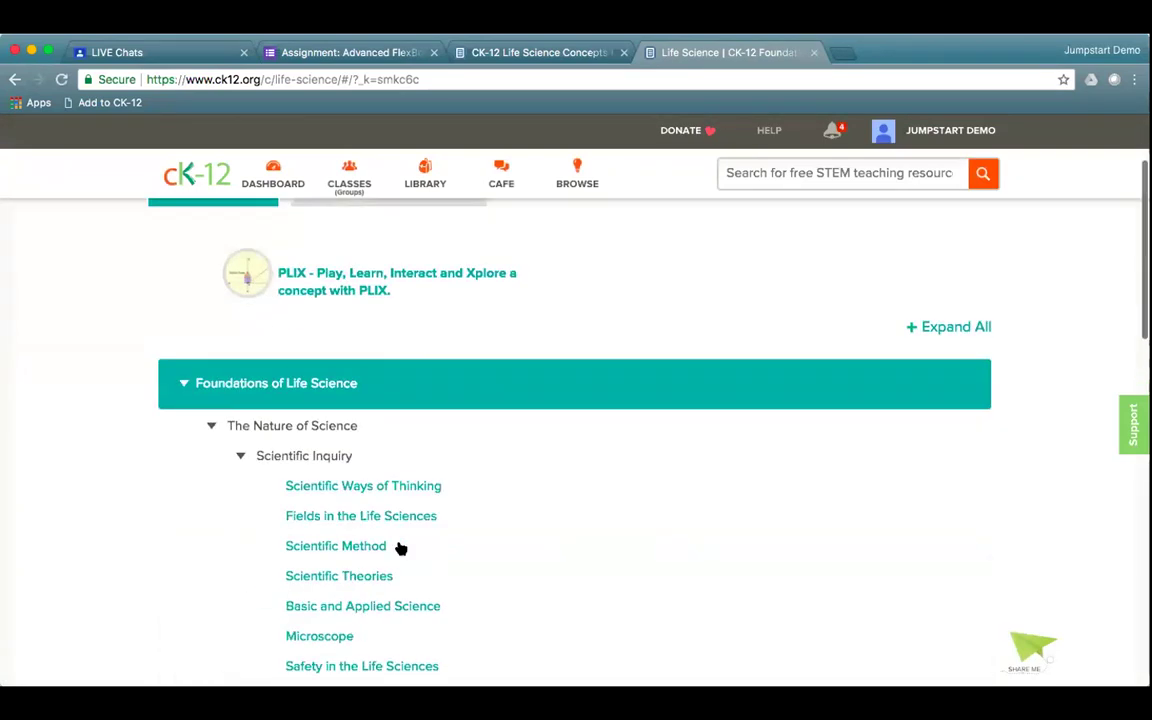
click(381, 499)
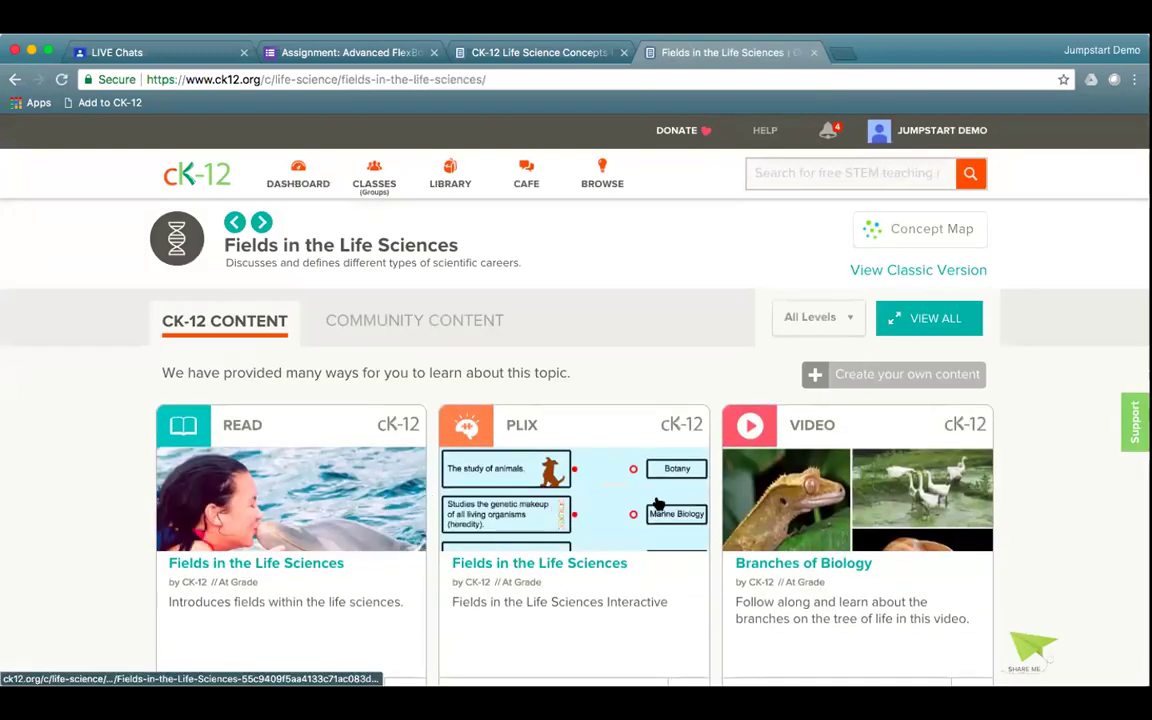
scroll(658, 504, down, 3)
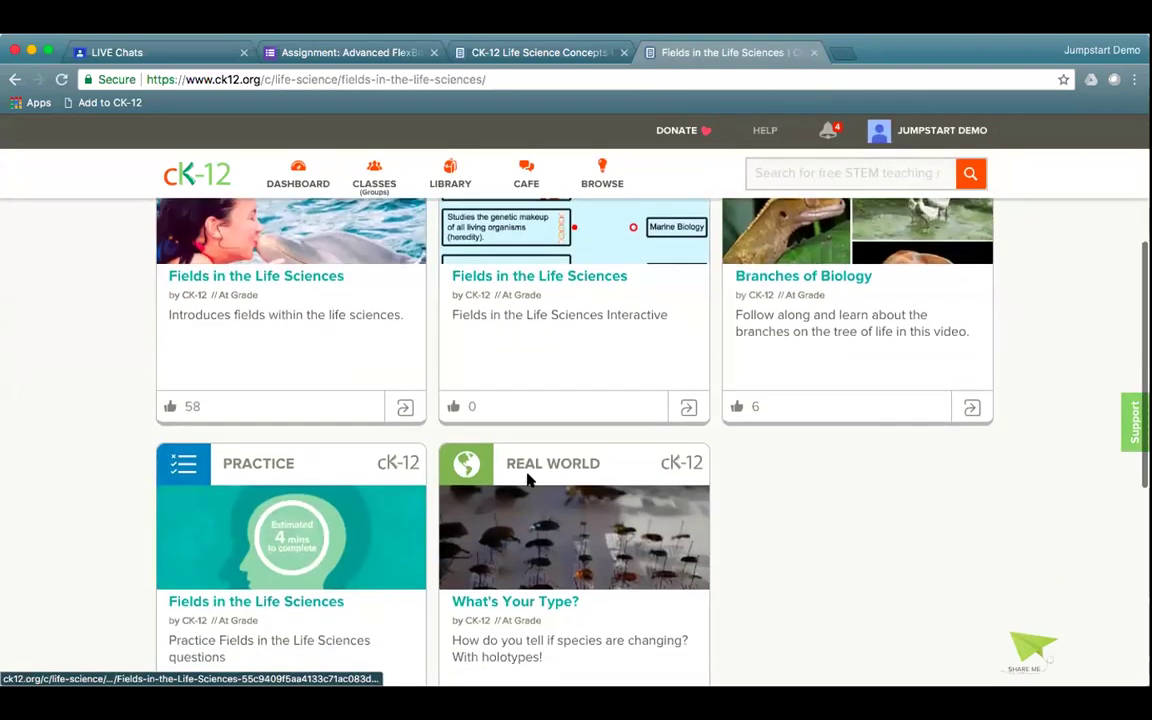
click(306, 602)
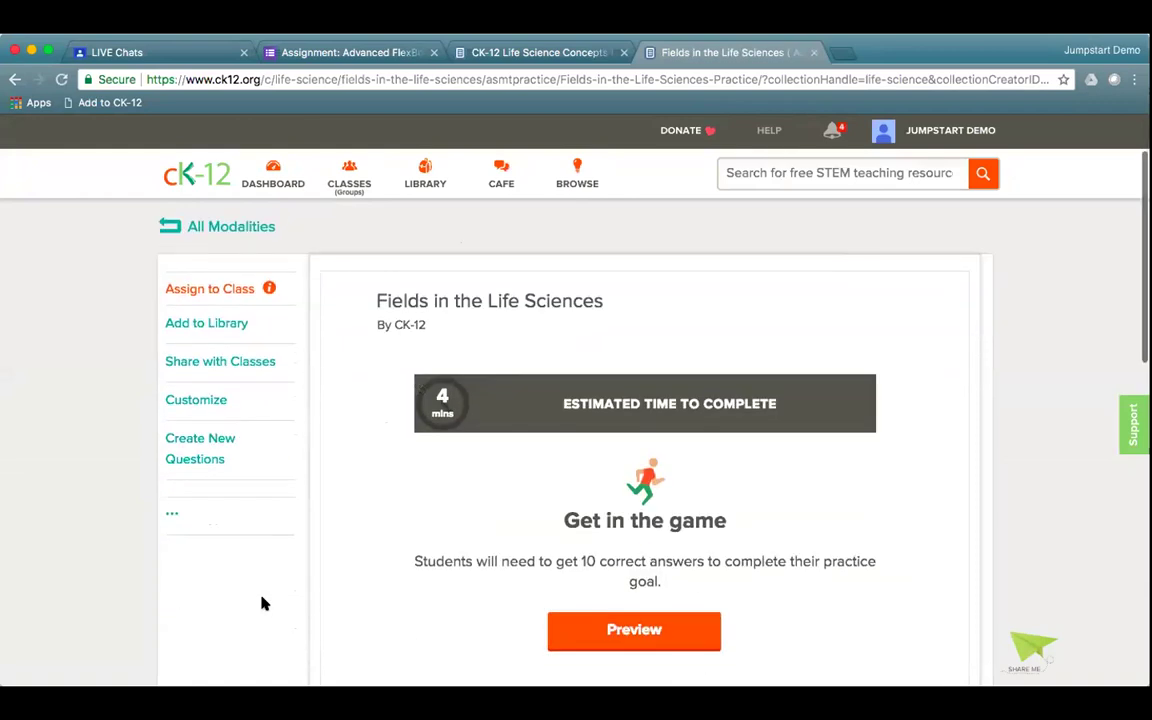
Display and copy the embed code of the "Fields in the Life Sciences" practice
click(172, 514)
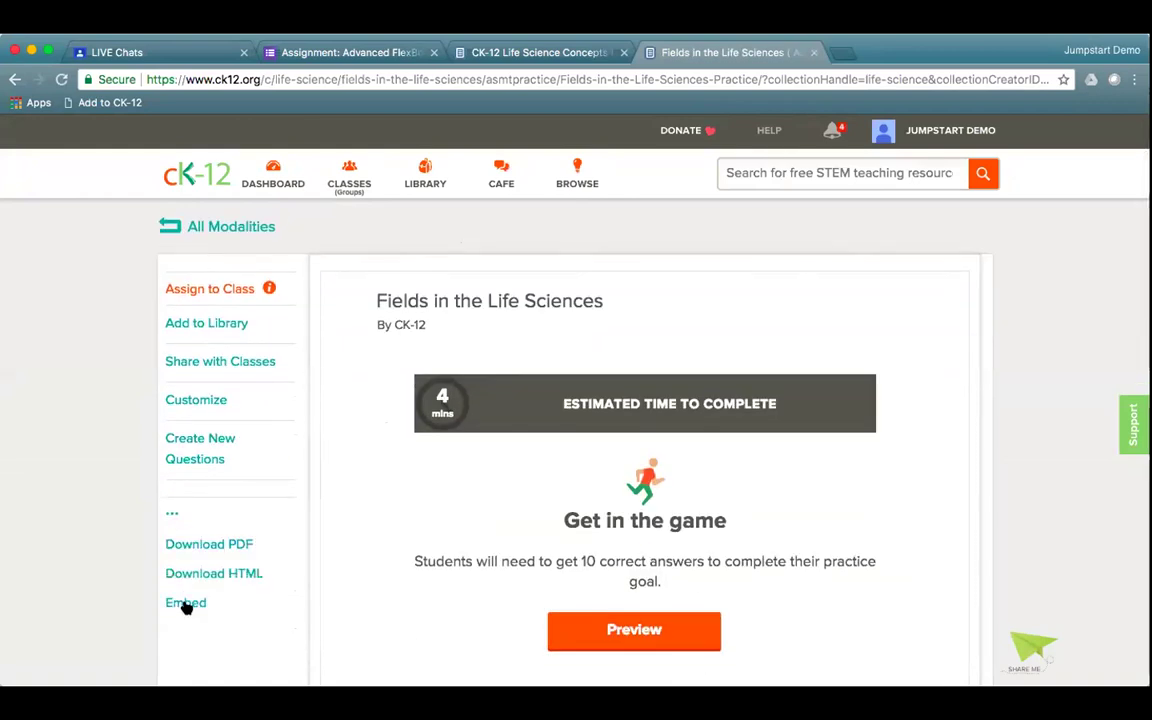
click(185, 604)
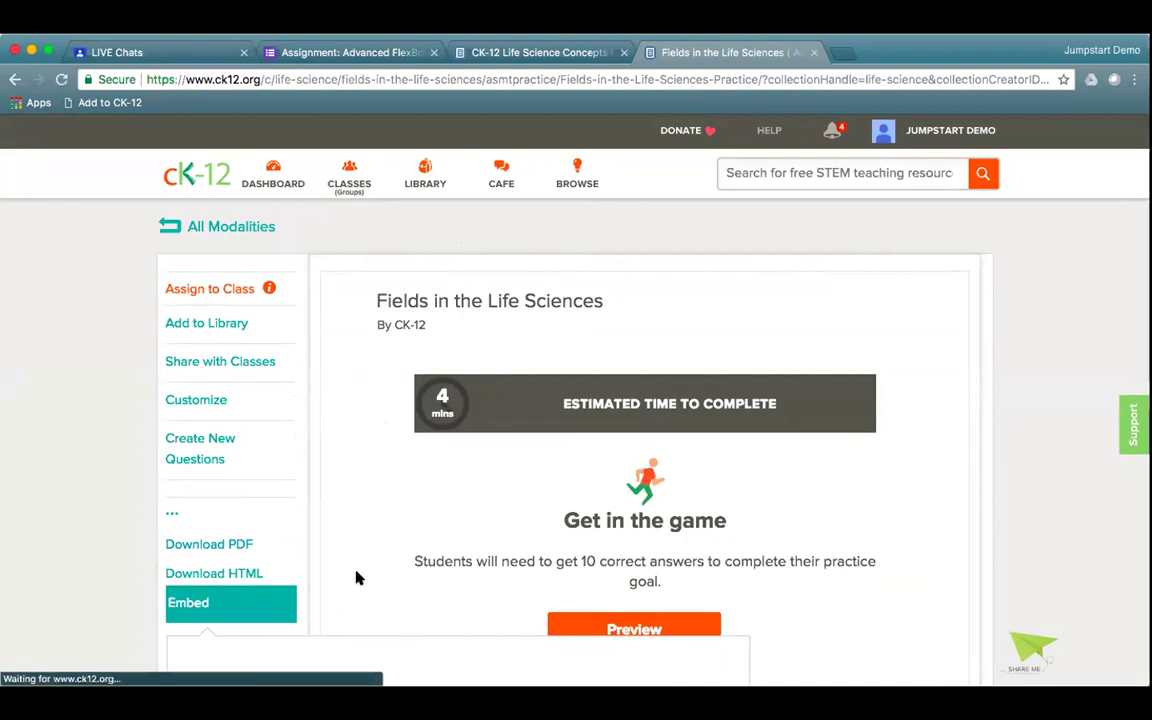
scroll(358, 578, down, 3)
click(394, 531)
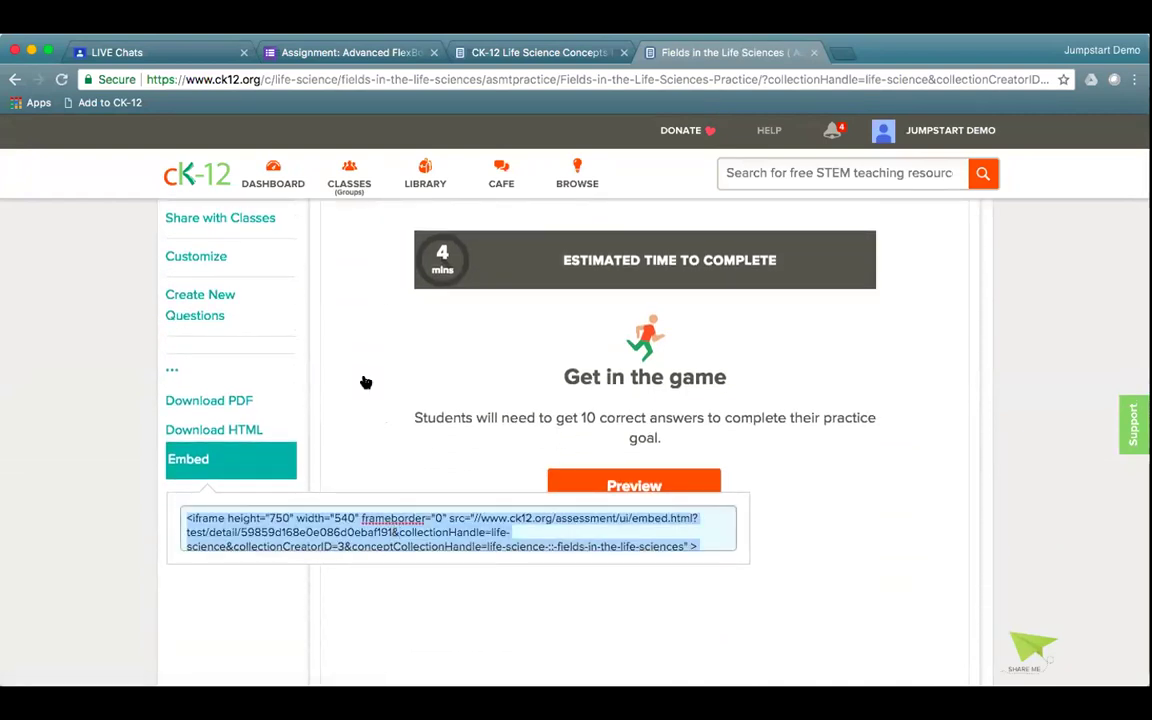
In the life science textbook's browser tab, open the "New Read" draft from the library for editing
click(500, 52)
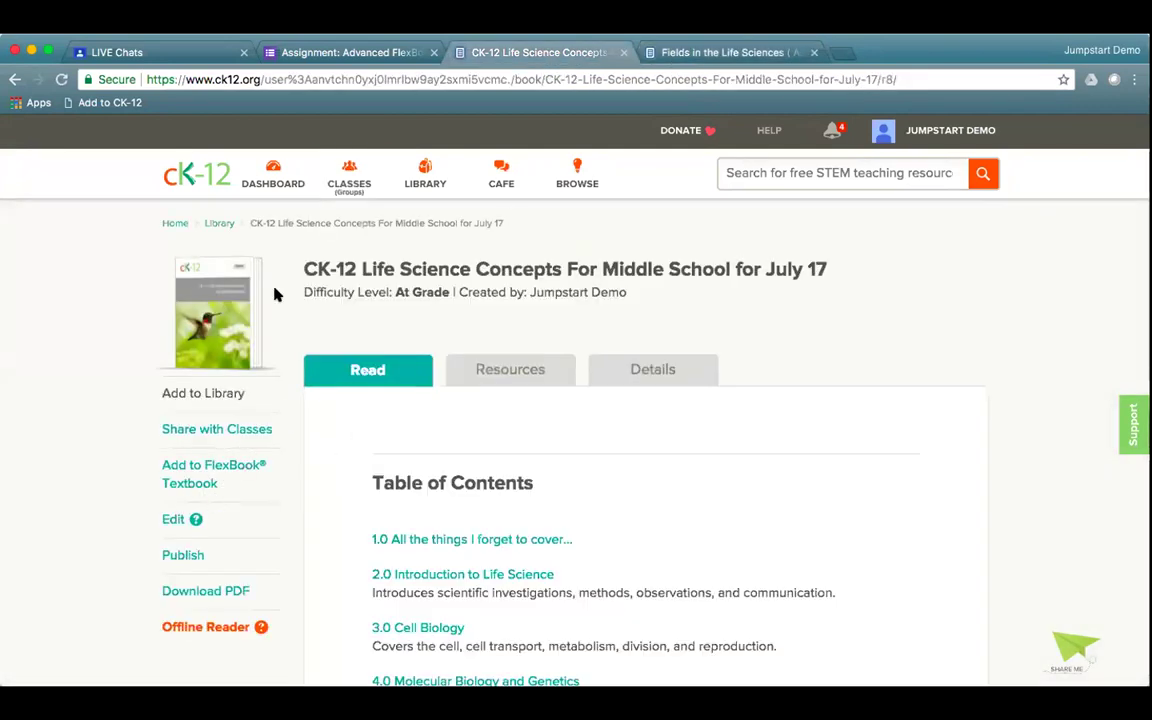
click(425, 170)
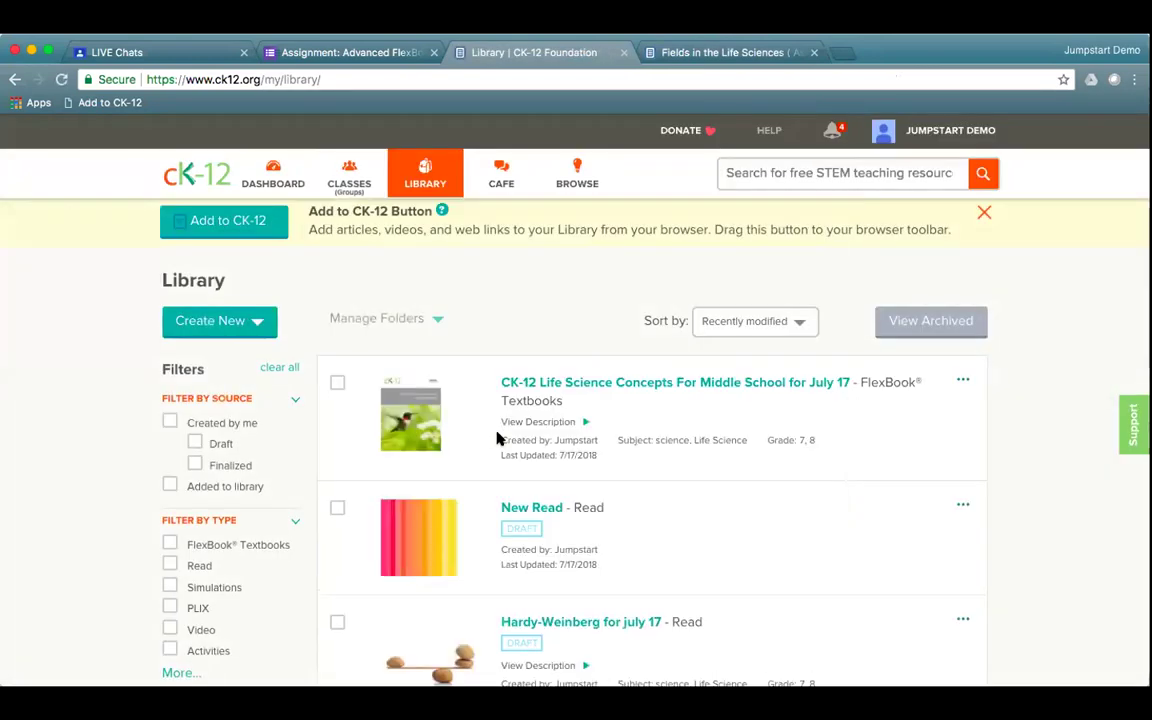
click(540, 508)
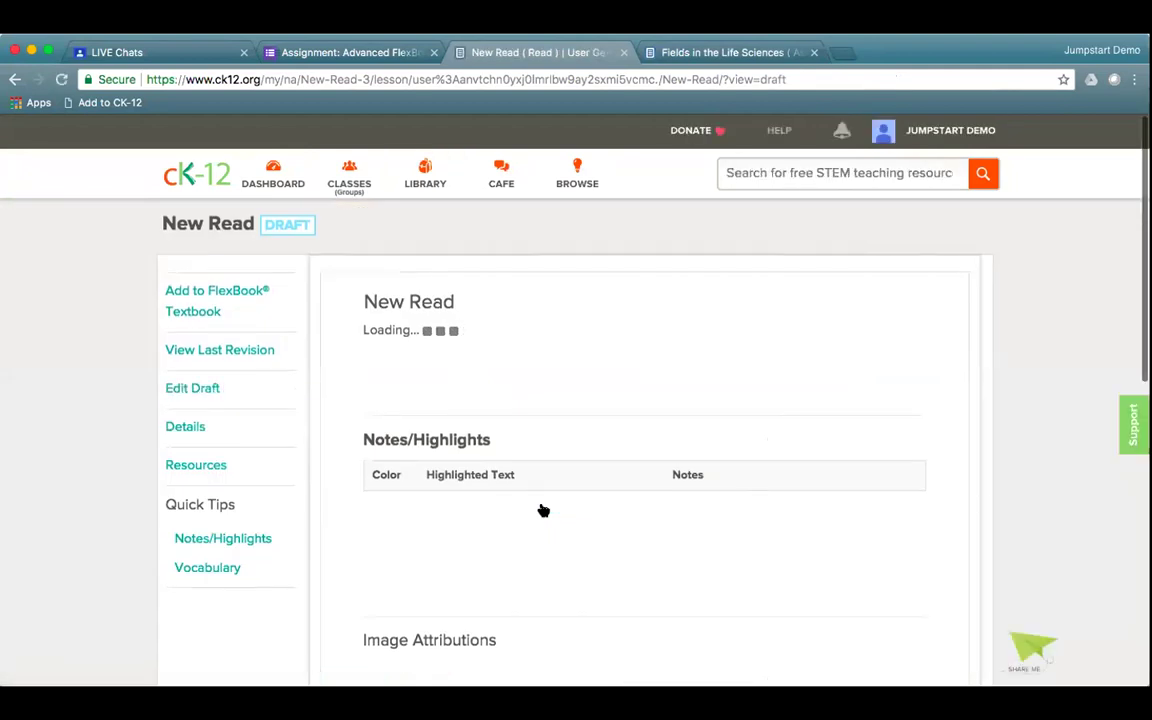
click(200, 388)
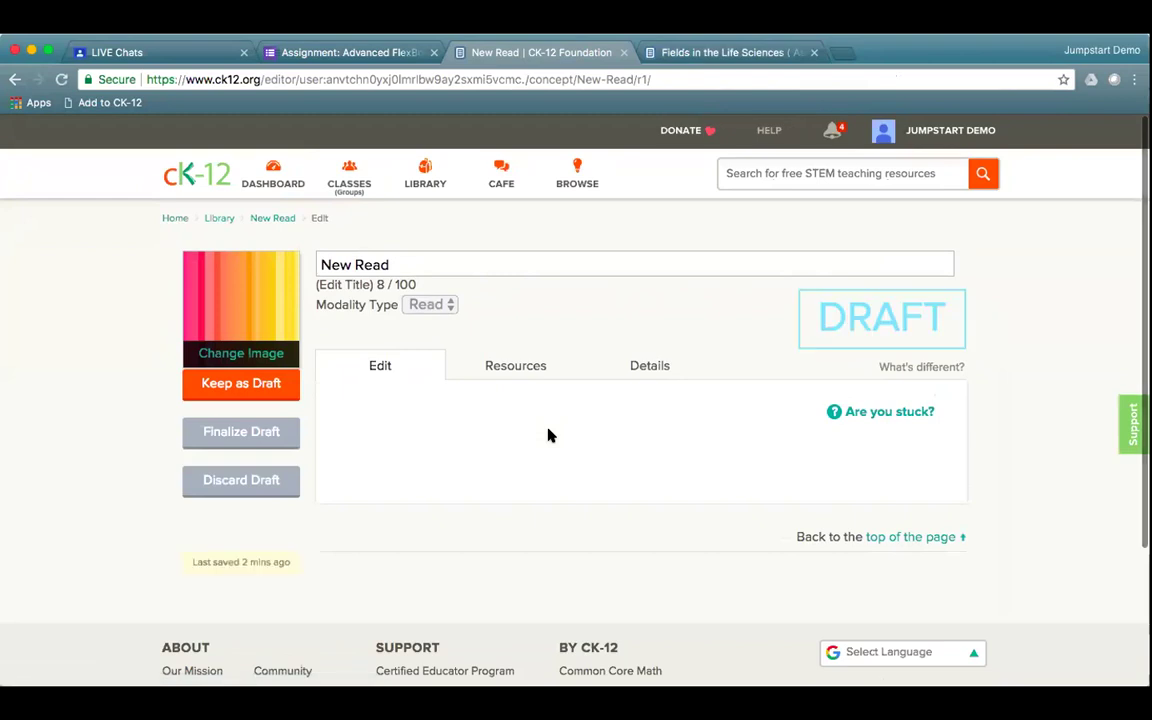
Embed the copied "Fields in the Life Sciences" practice code on a new line below the New Read body text, previewing it before insertion
click(537, 524)
key(Return)
click(552, 466)
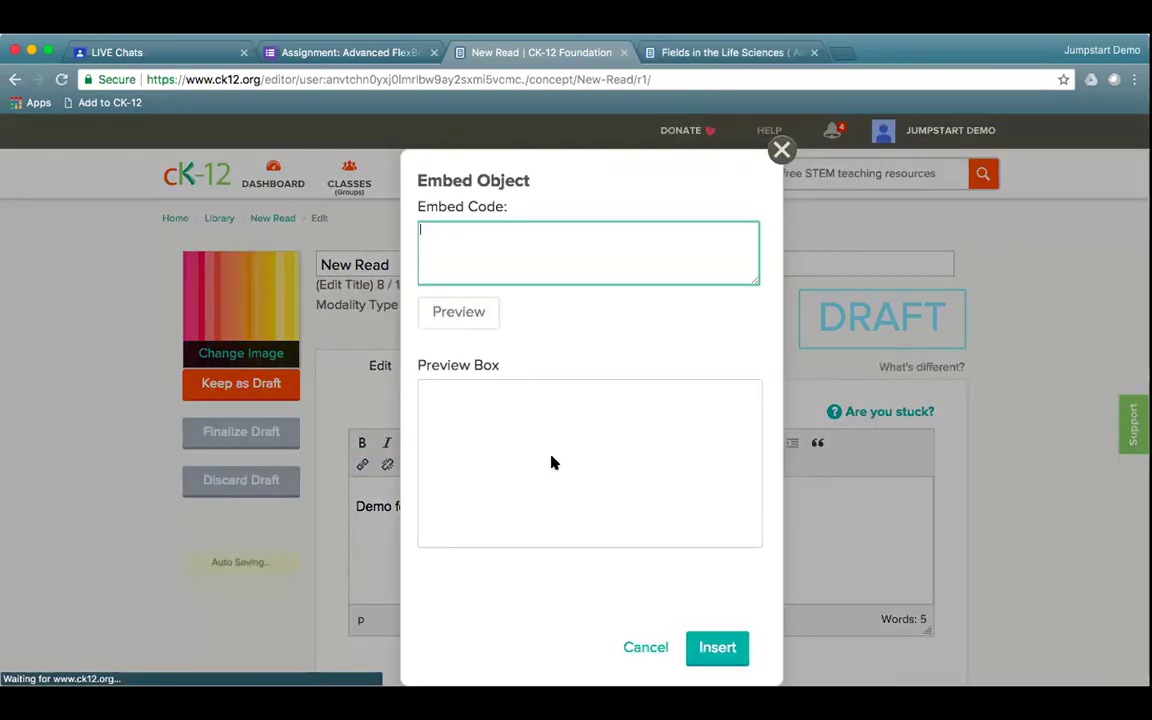
text(<iframe height="750" width="540" frameborder="0" src="//www.ck12.org/assessment/ui/embed.html?test/detail/59859d168e0e086d0ebaf191&collectionHandle=life-science&collectionCreatorID=3&conceptCollectionHandle=life-science-::-fields-in-the-life-sciences" ></iframe>)
click(463, 313)
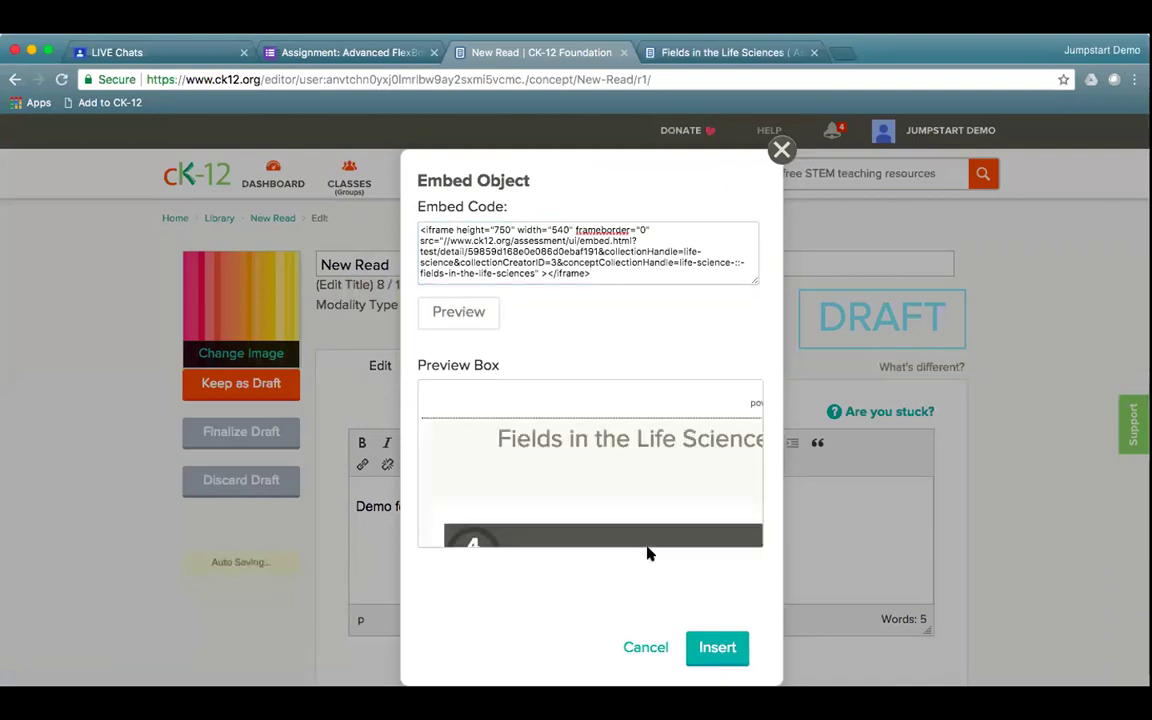
click(712, 647)
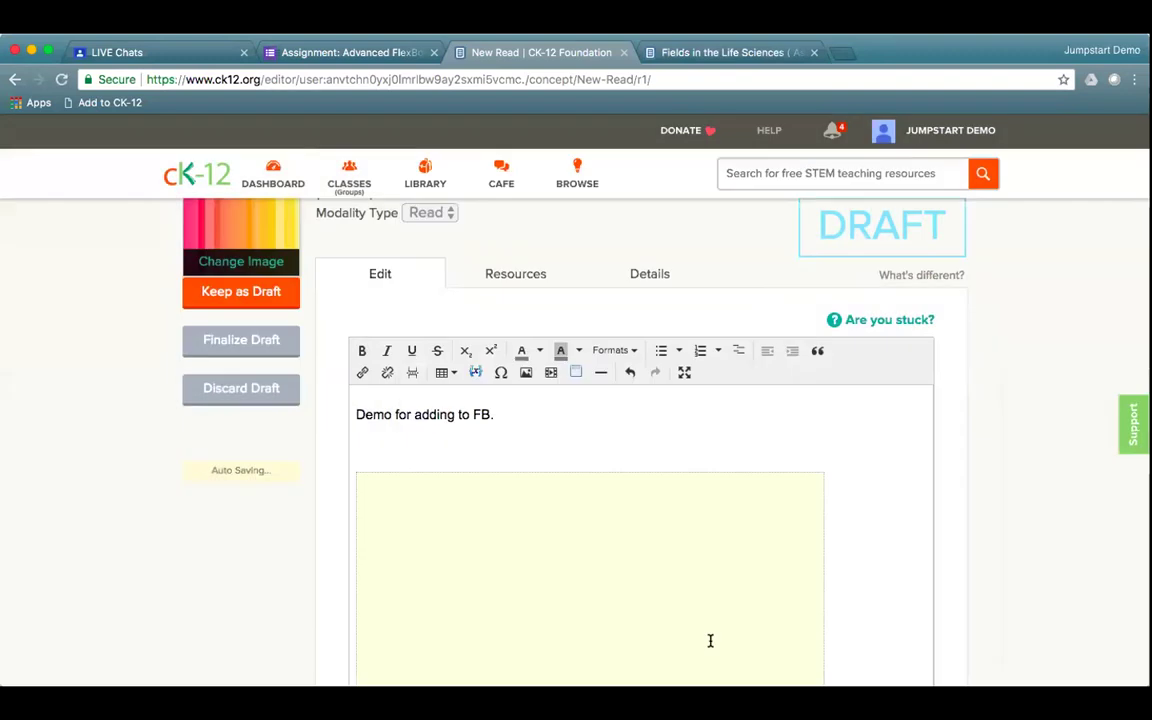
Finalize the New Read draft and review the embedded practice on its page
click(257, 342)
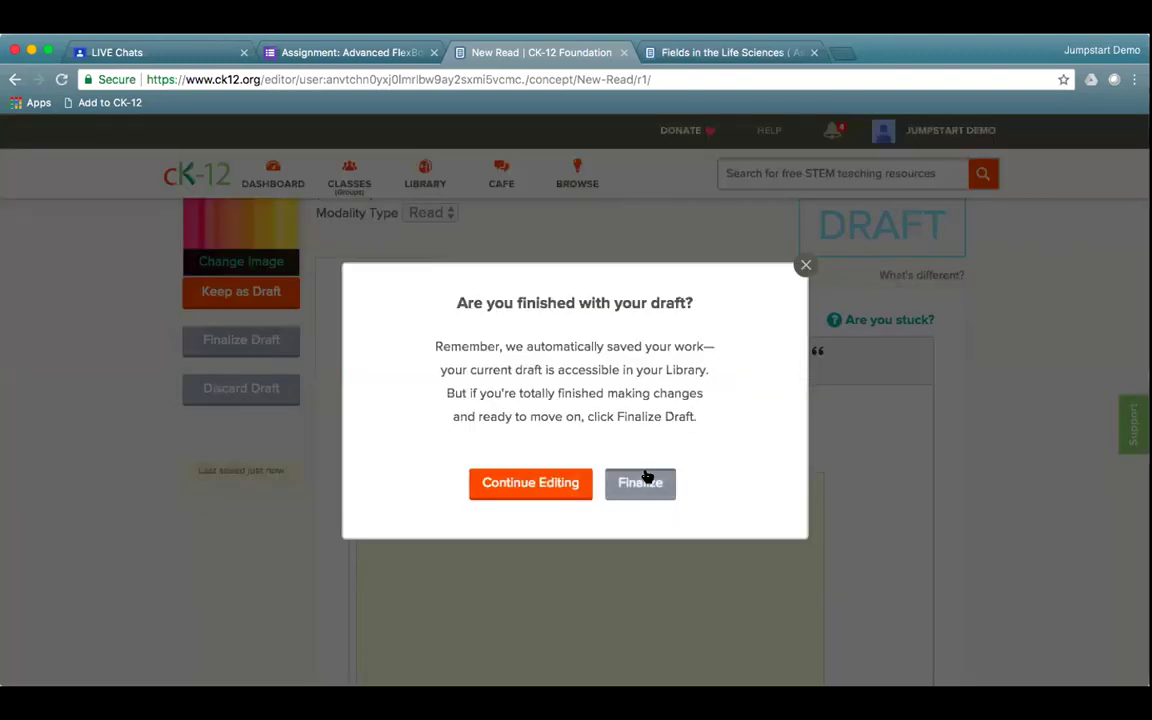
click(640, 482)
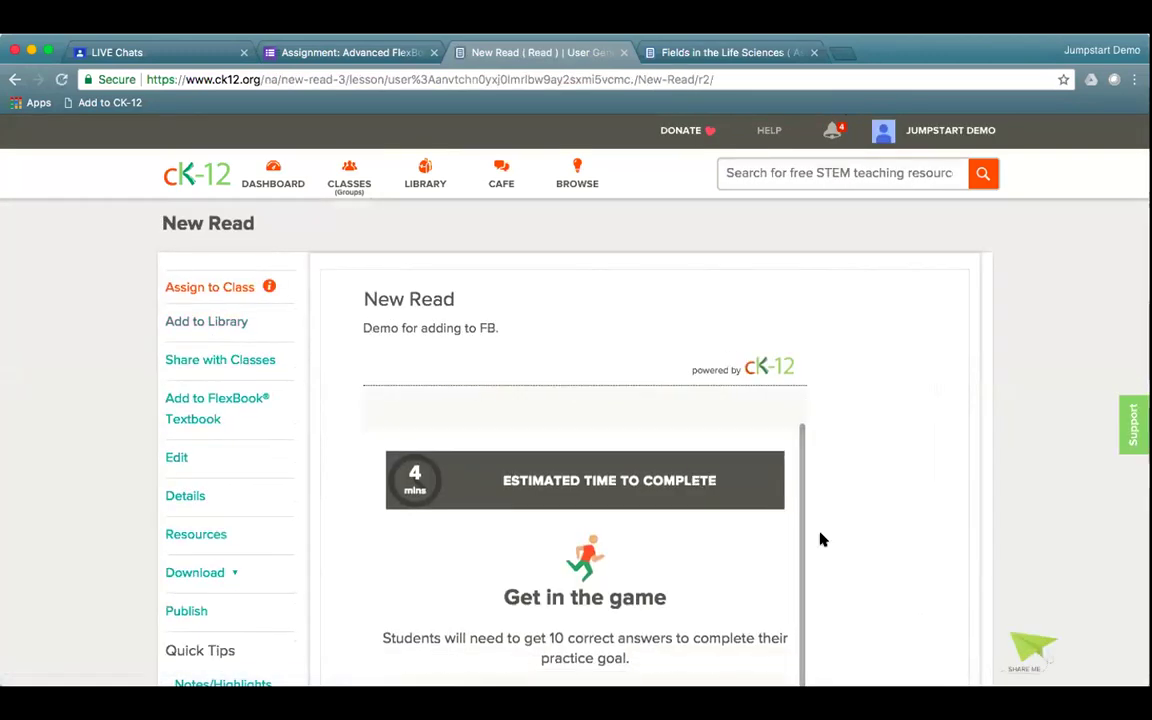
scroll(859, 602, down, 3)
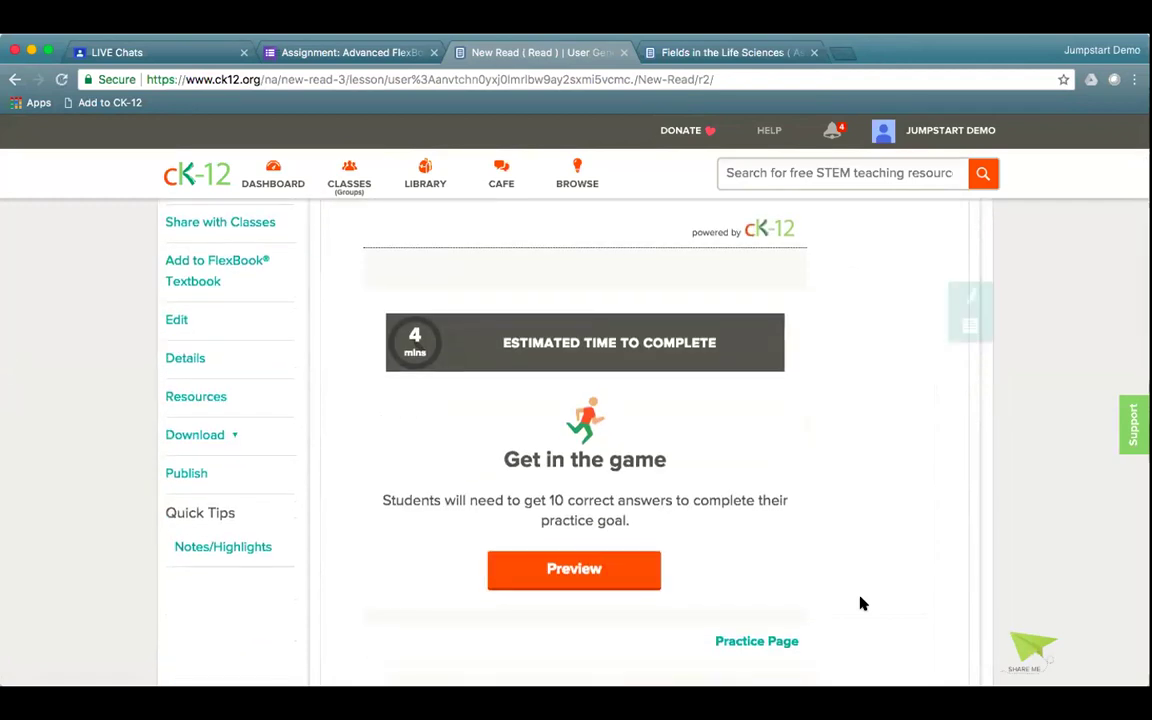